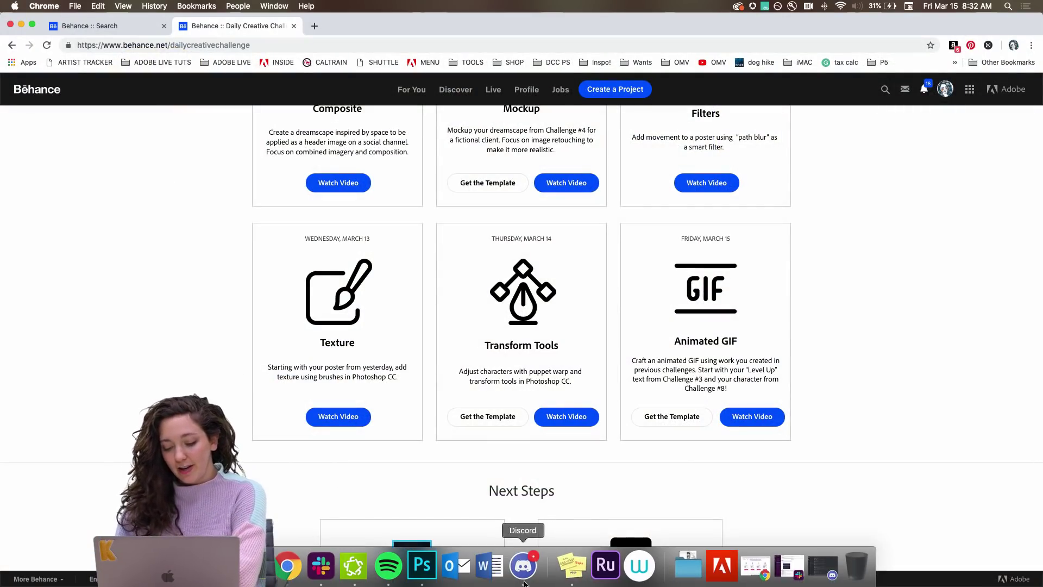
- Switch to Discord, move its window to the upper-left of the desktop and widen it to nearly the full screen
click(536, 577)
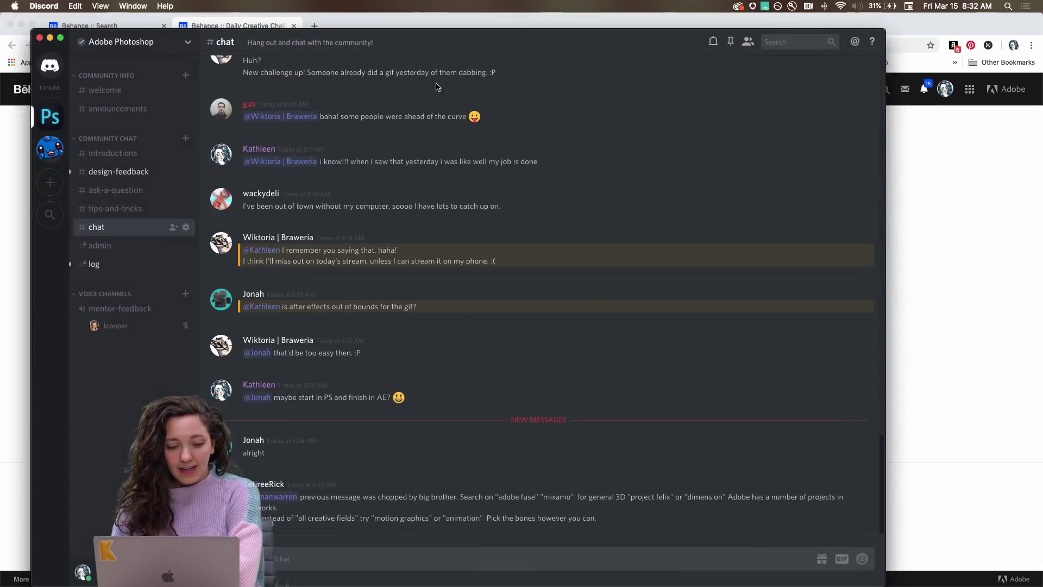
drag(413, 39, 383, 25)
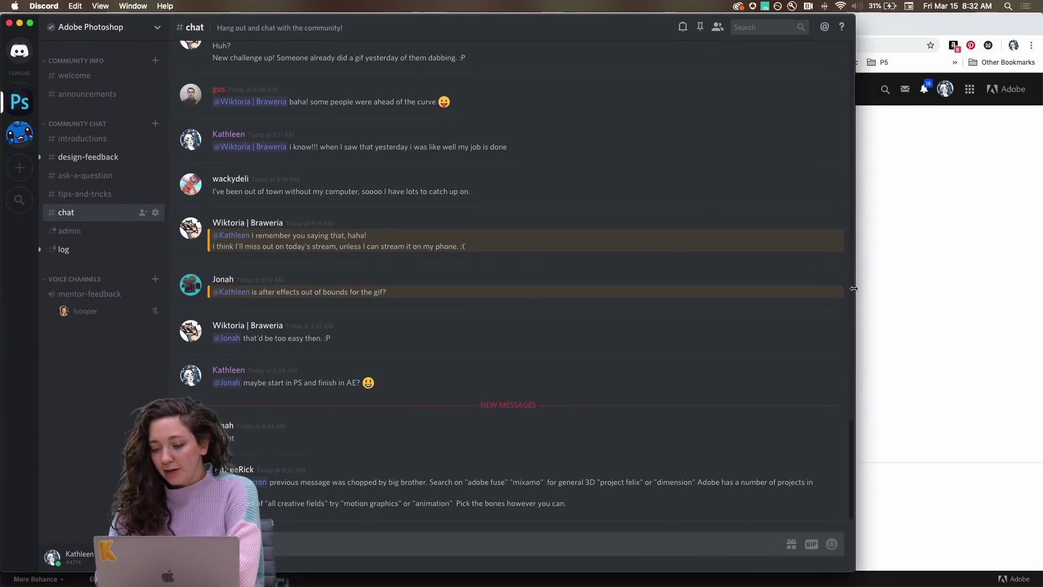
drag(856, 289, 994, 288)
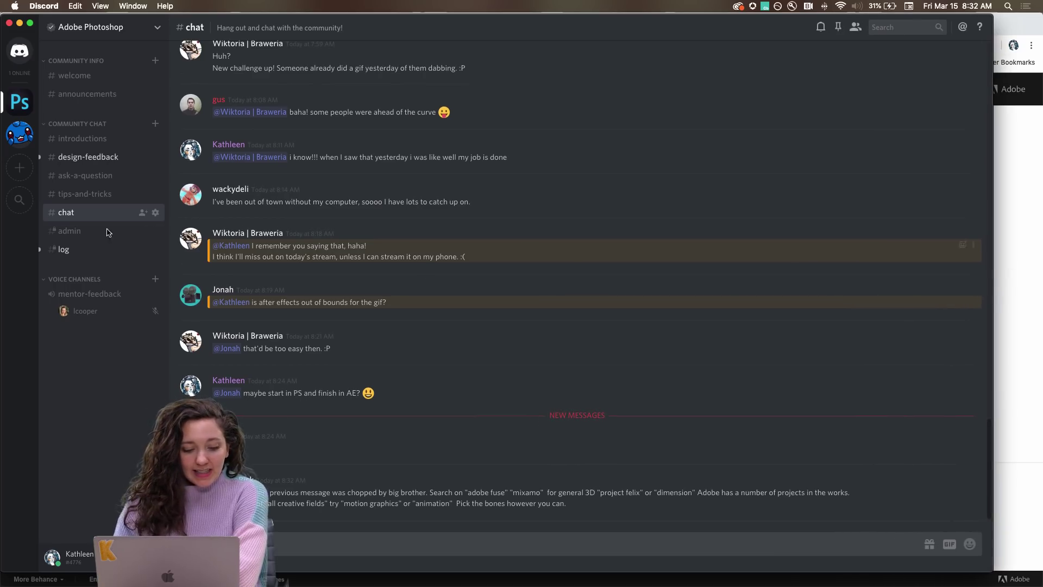
- View the design-feedback channel and read through the step-by-step glow gradient walkthrough in the ask-a-question channel
click(69, 158)
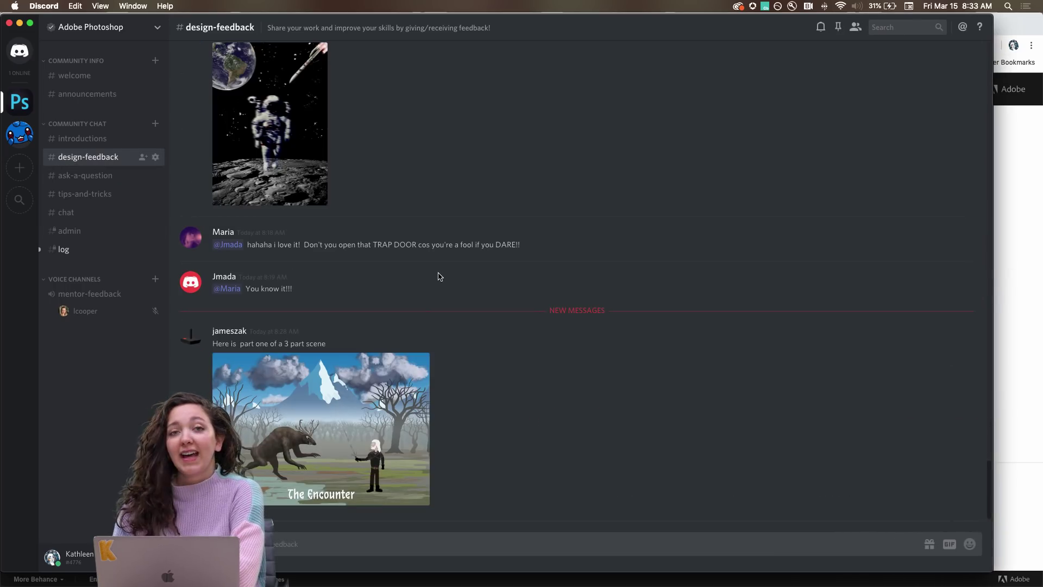
click(82, 177)
scroll(374, 217, up, 5)
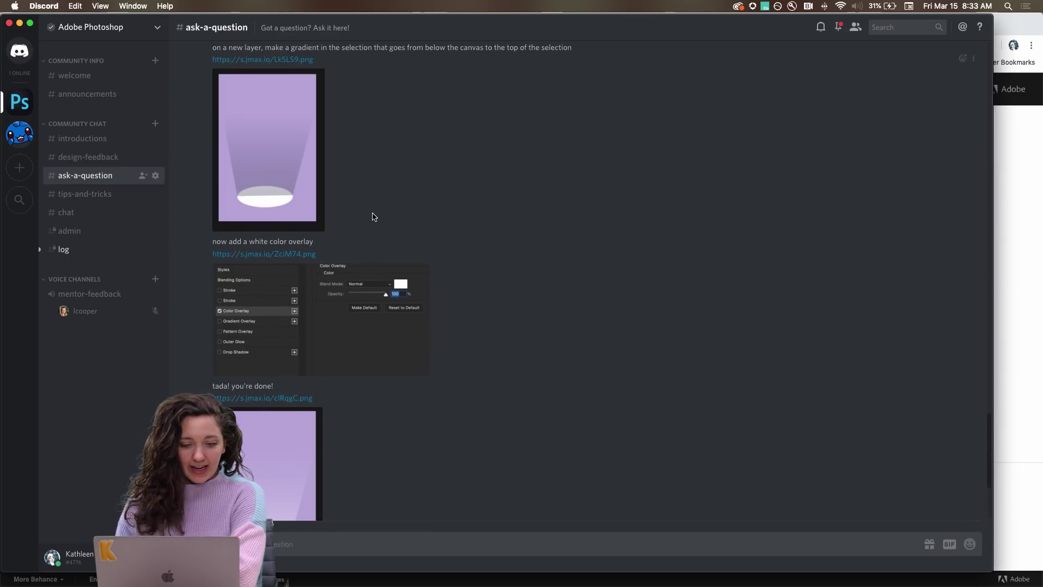
scroll(374, 217, up, 10)
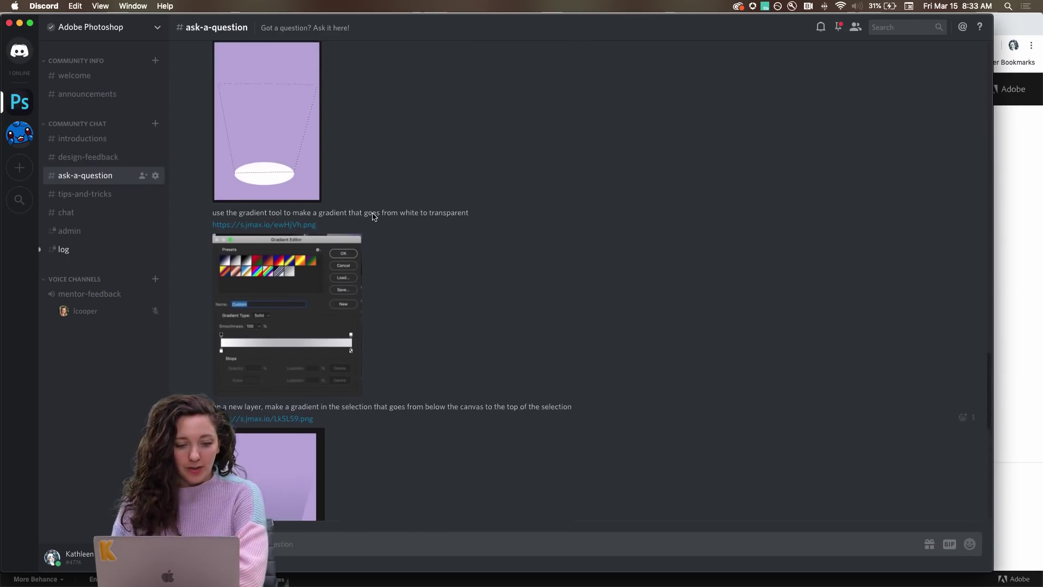
scroll(374, 217, up, 1)
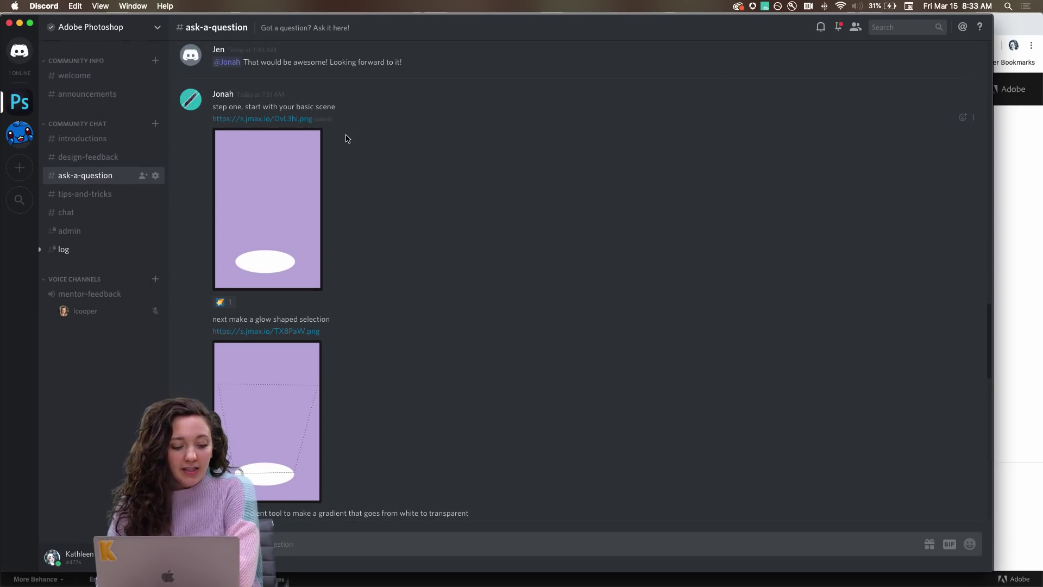
scroll(341, 299, down, 10)
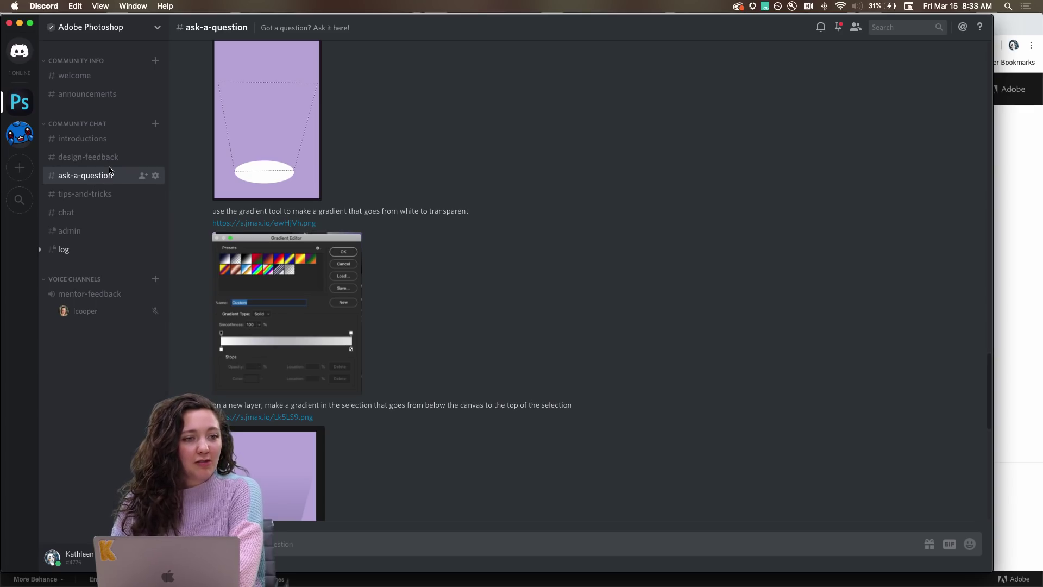
- Look through the tips-and-tricks channel at the shared guide on applying a mask on a mask
click(101, 194)
scroll(357, 205, up, 4)
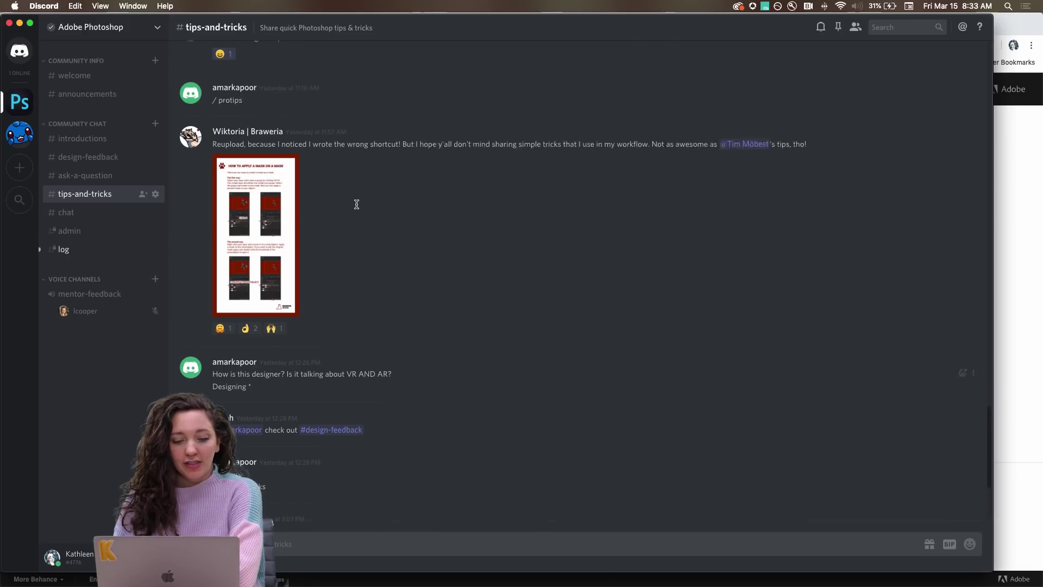
scroll(398, 167, up, 1)
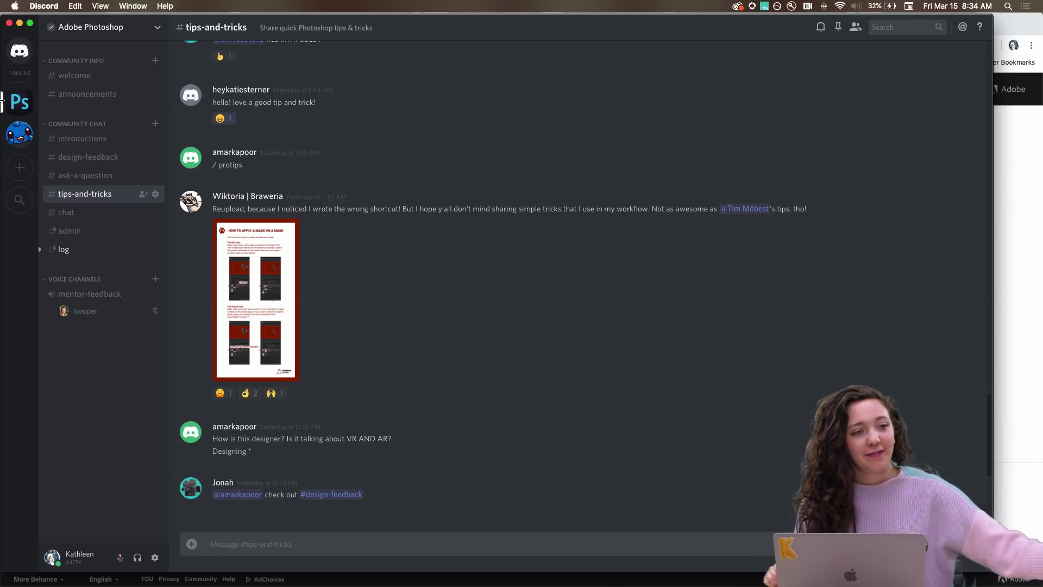
- Put away the Discord and browser windows and review DAY9_start.psd and PS_DCC_march_day3_working.psd in Photoshop
click(19, 24)
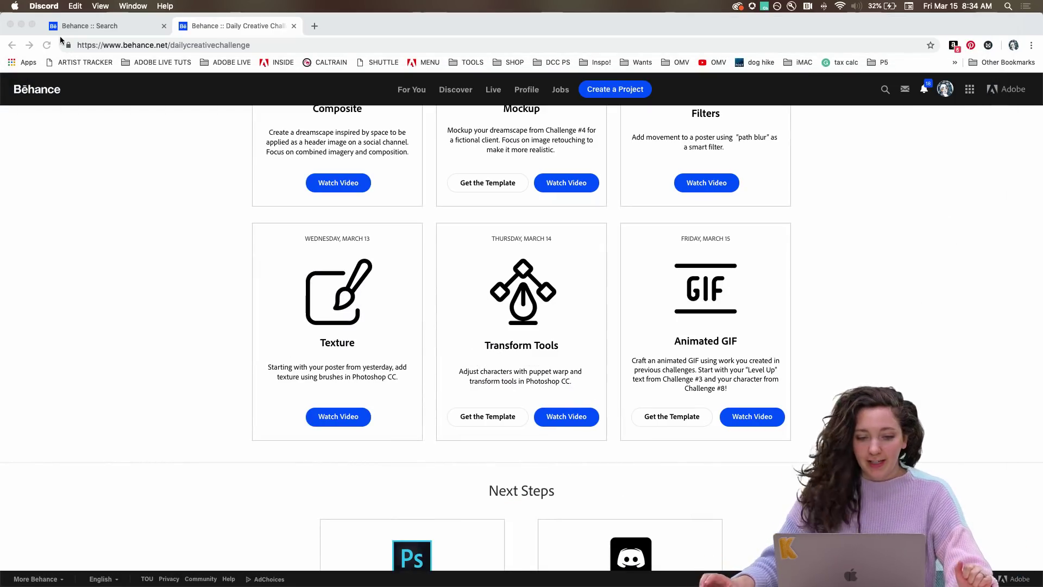
click(22, 24)
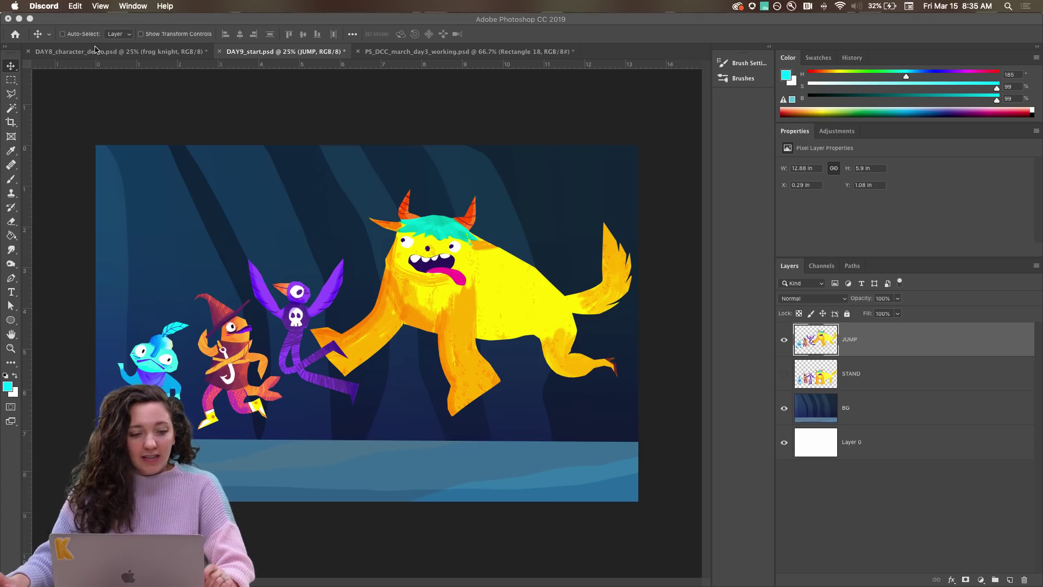
click(429, 54)
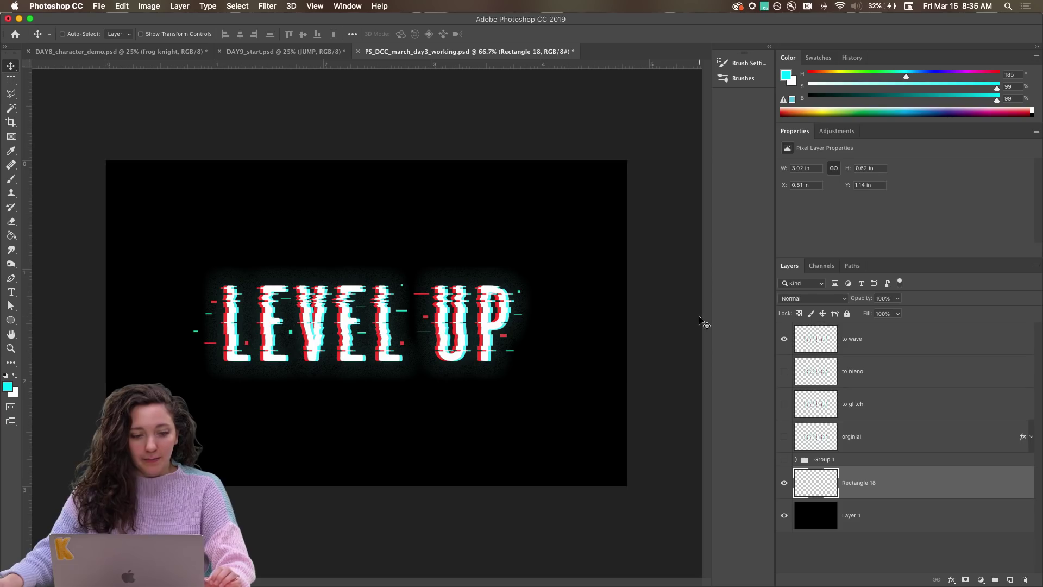
click(266, 53)
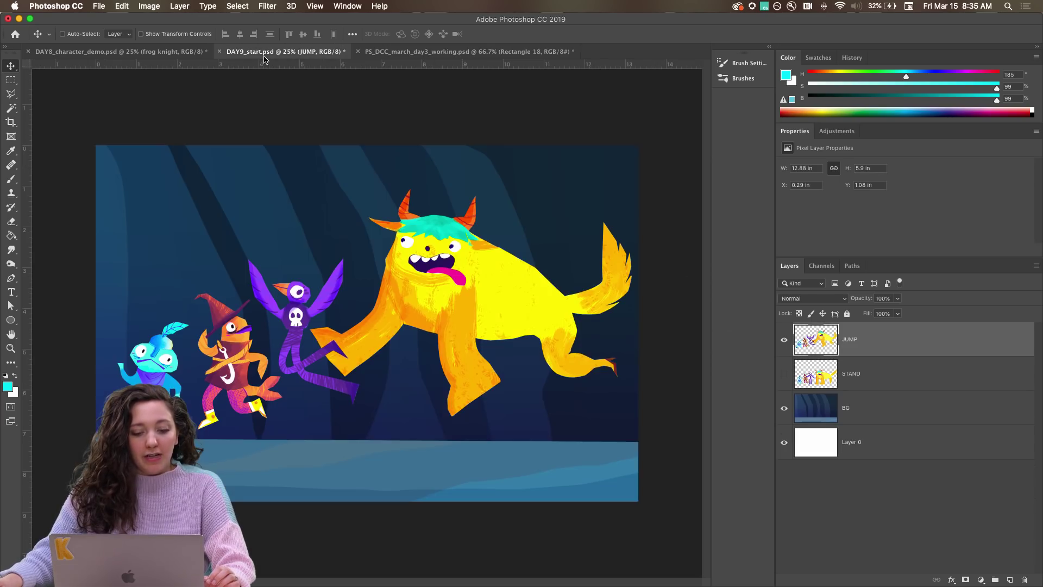
click(462, 57)
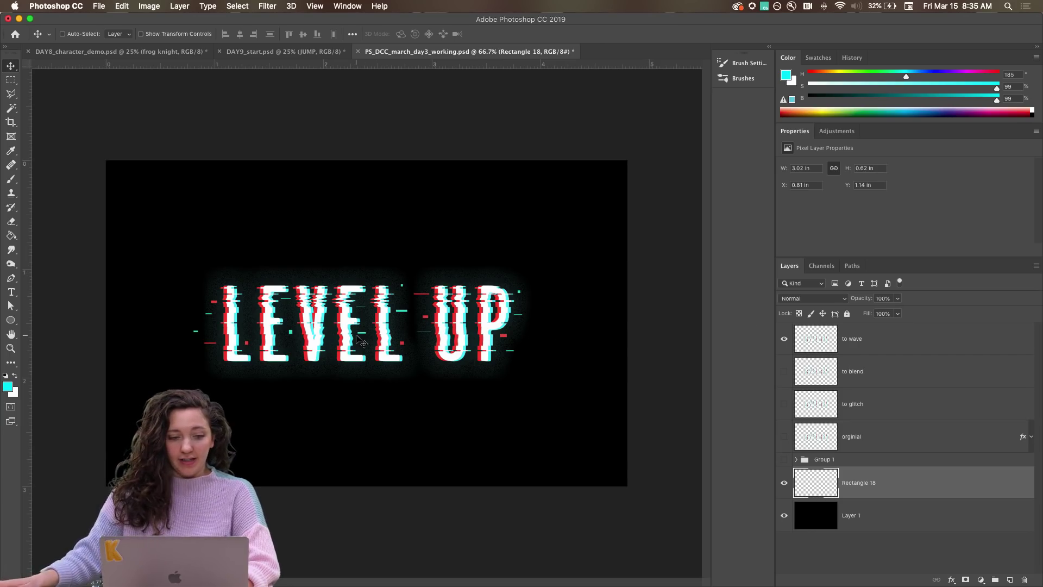
- Create a new document 3 inches wide and 3 inches high at a resolution of 72 pixels/inch
click(100, 7)
click(108, 19)
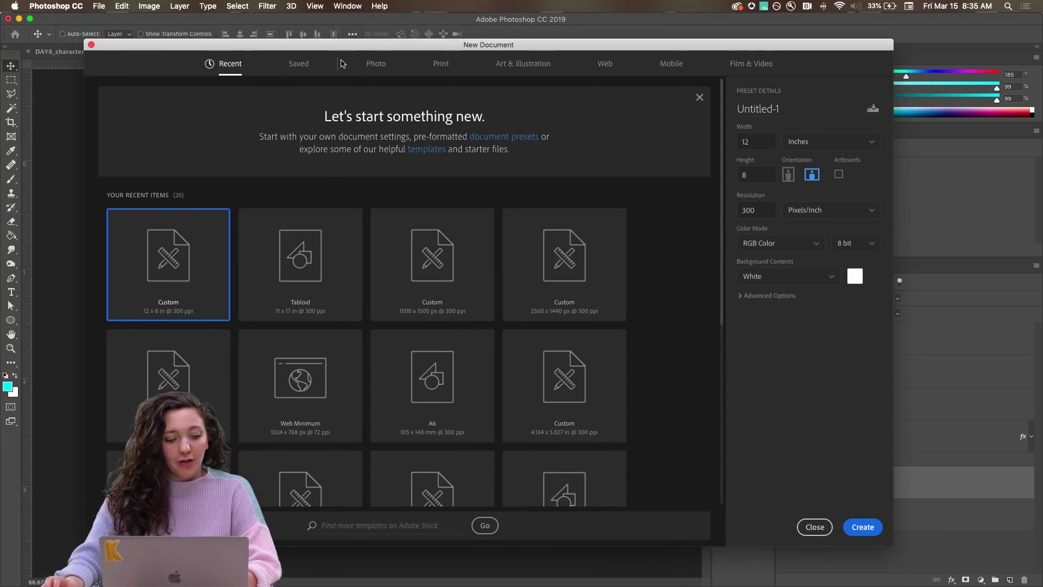
click(787, 143)
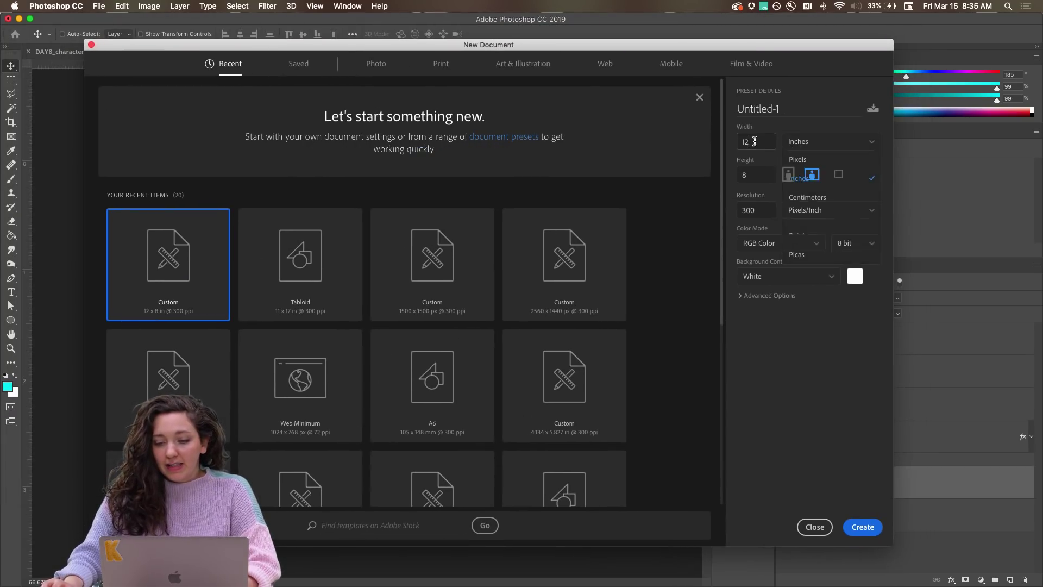
click(754, 141)
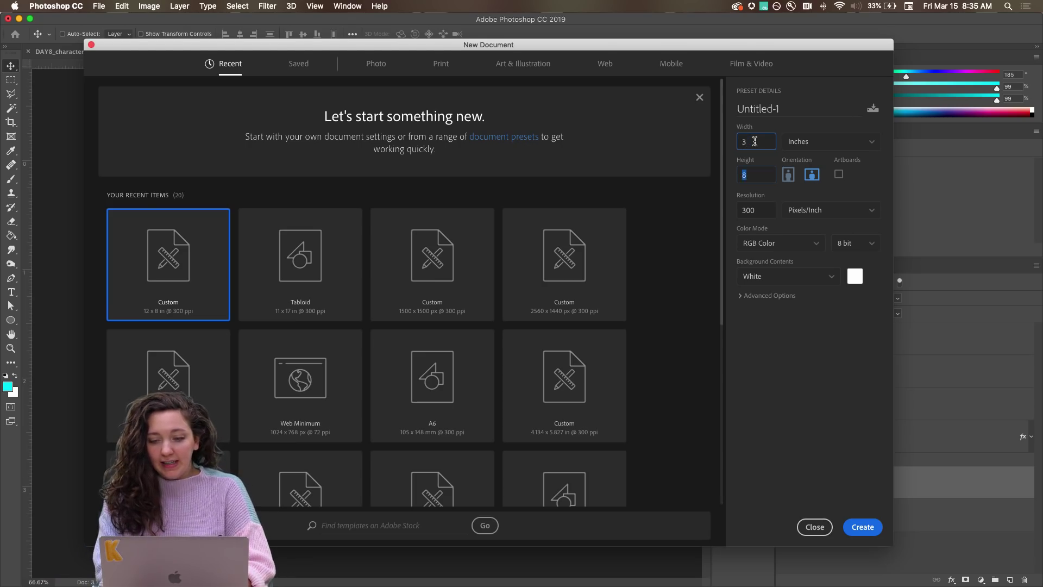
text(3)
key(Tab)
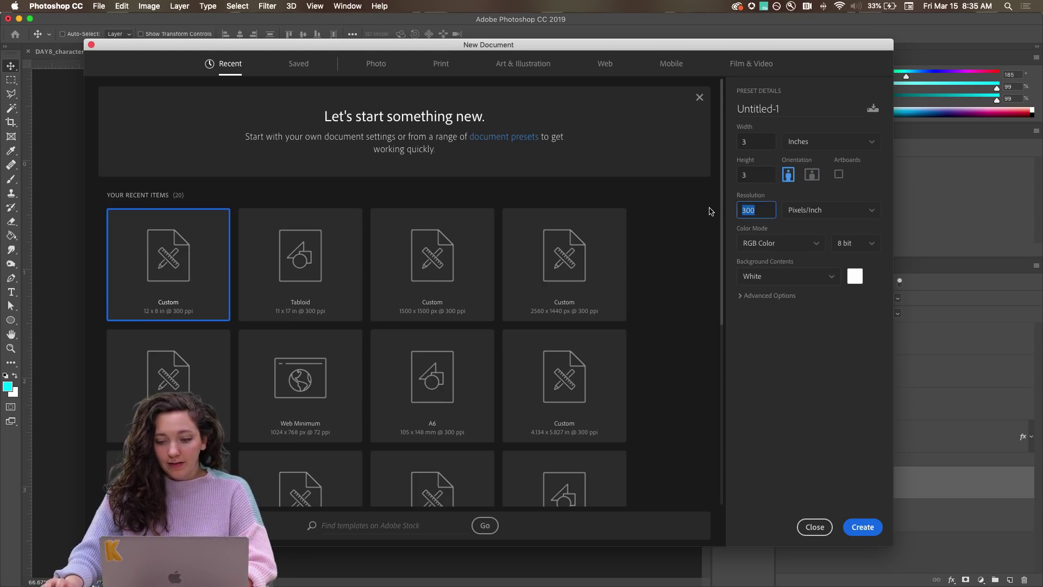
text(72)
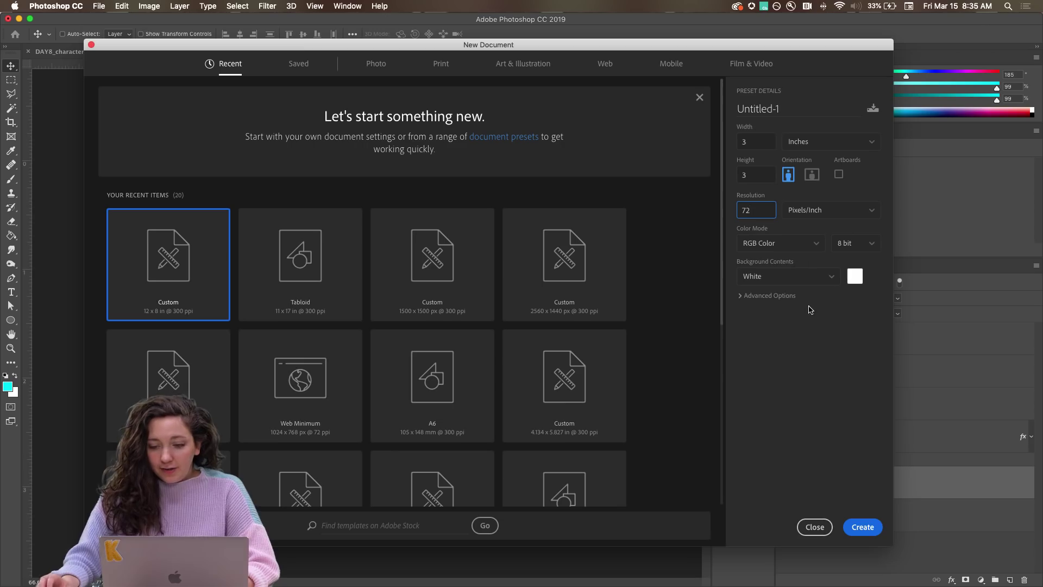
click(873, 530)
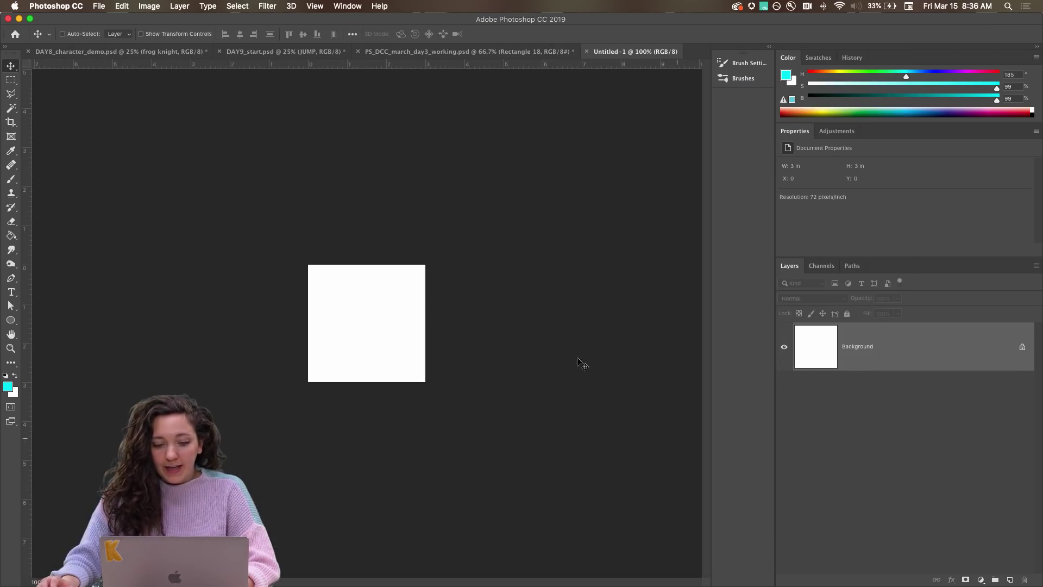
- Add a new empty layer above the background
key(super+equal)
key(super+equal)
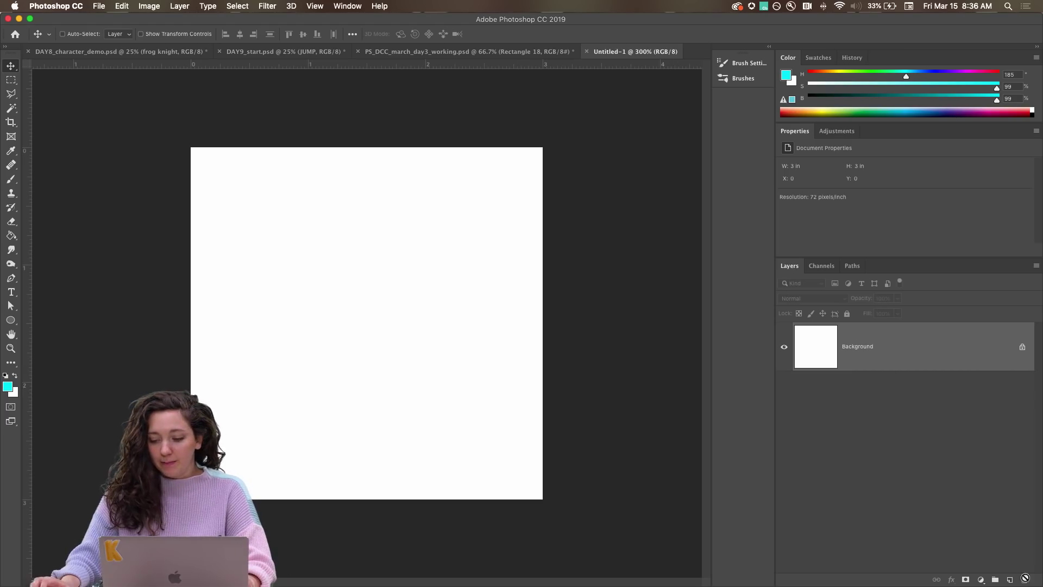
click(1009, 580)
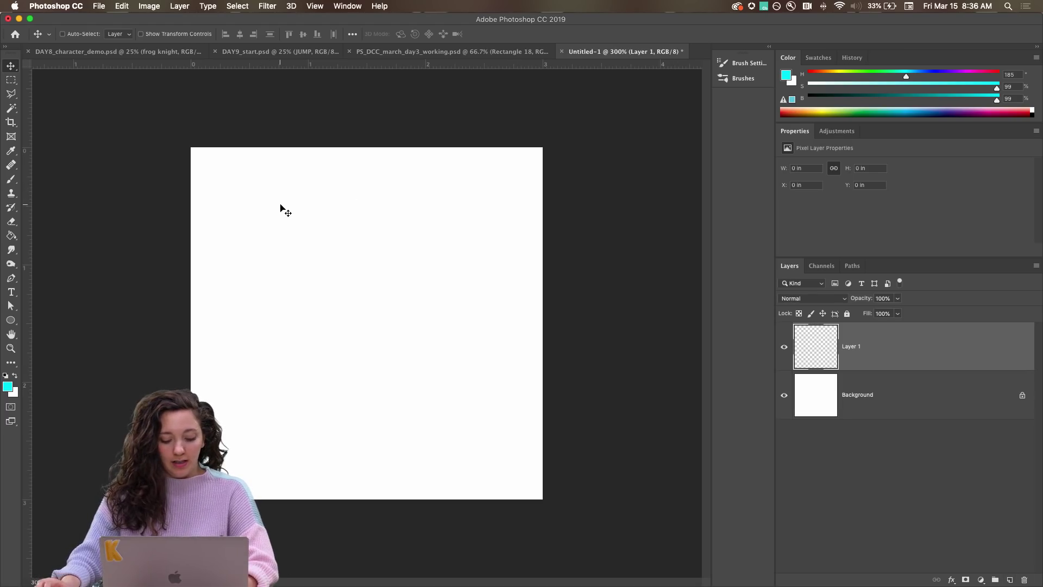
key(b)
key(bracketleft)
key(bracketleft)
key(bracketleft)
key(bracketleft)
key(bracketleft)
key(bracketleft)
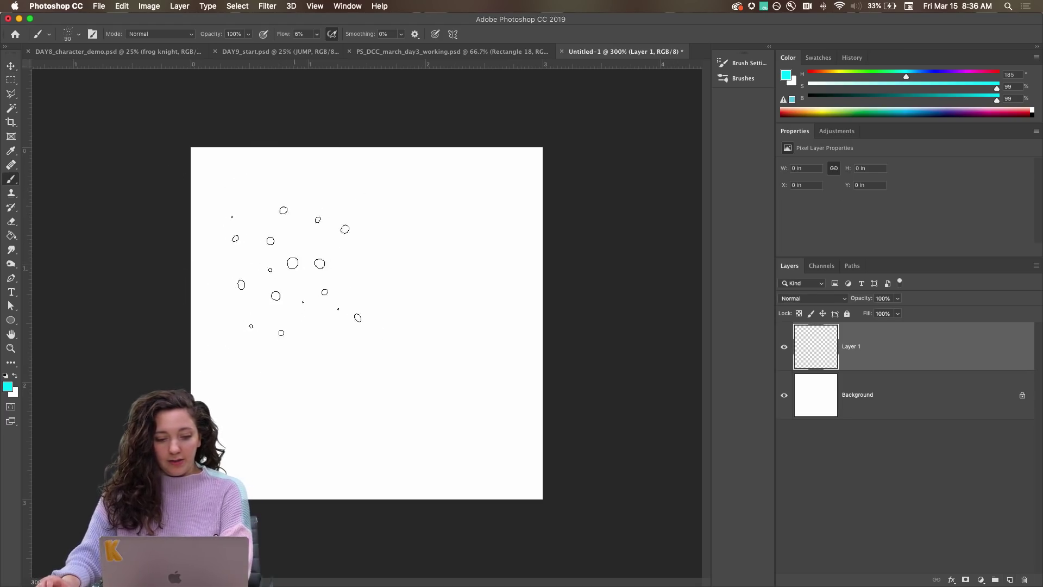
- Add the text "thanks" in the upper part of the canvas and set its font size to 48 pt
key(t)
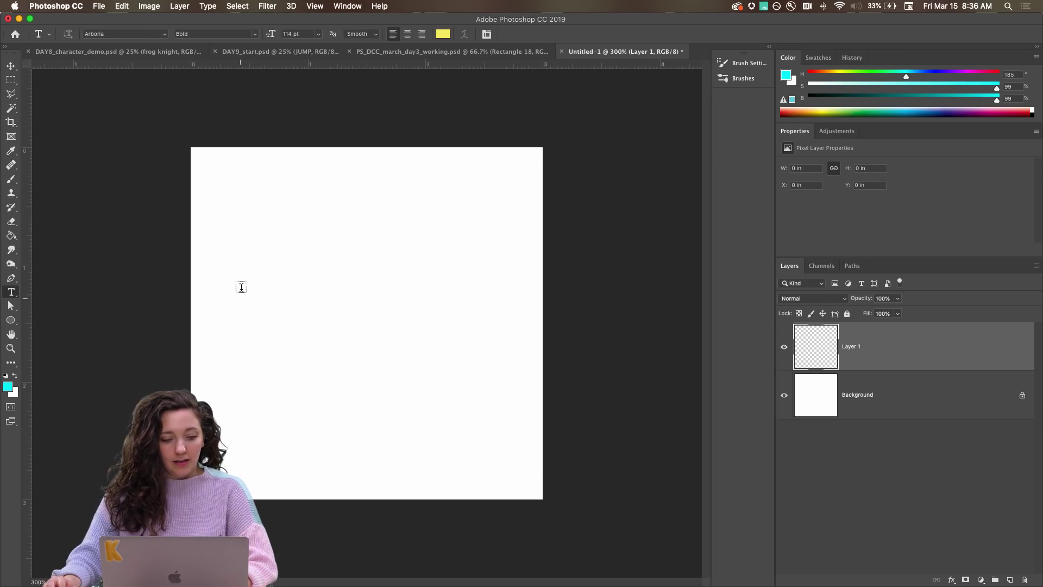
text(tha)
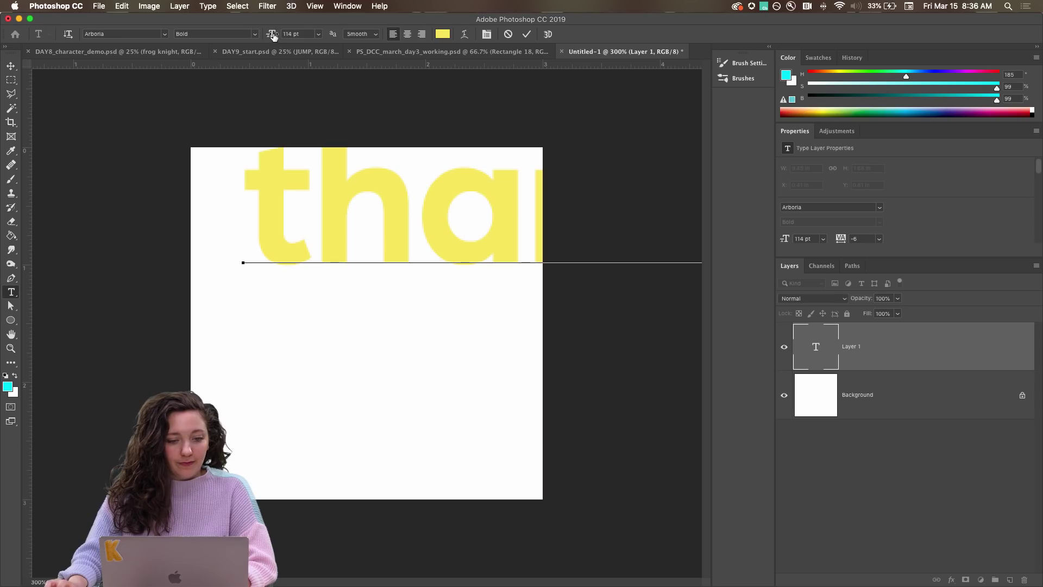
drag(274, 34, 217, 35)
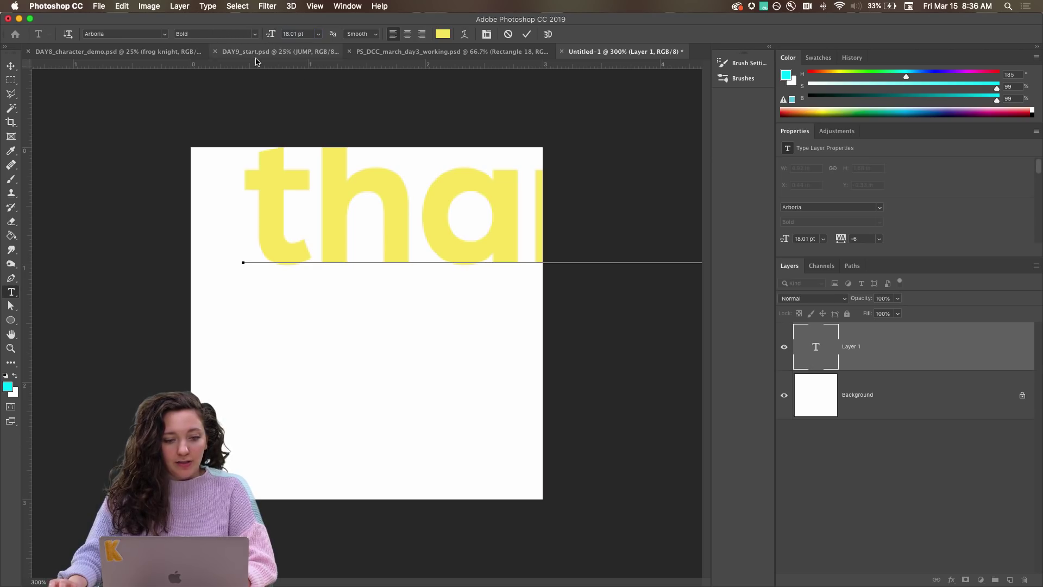
click(315, 183)
key(super+a)
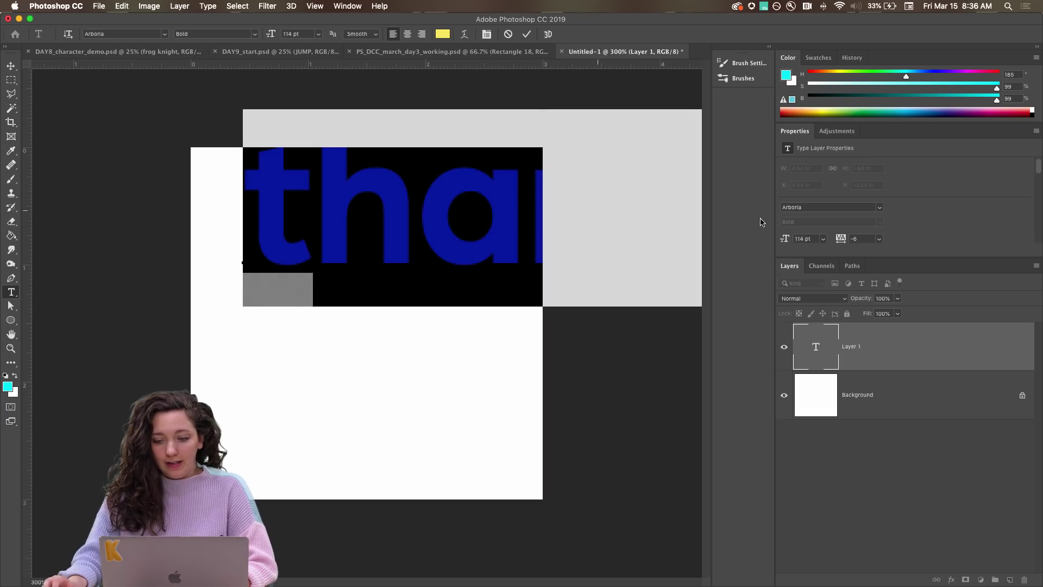
click(824, 240)
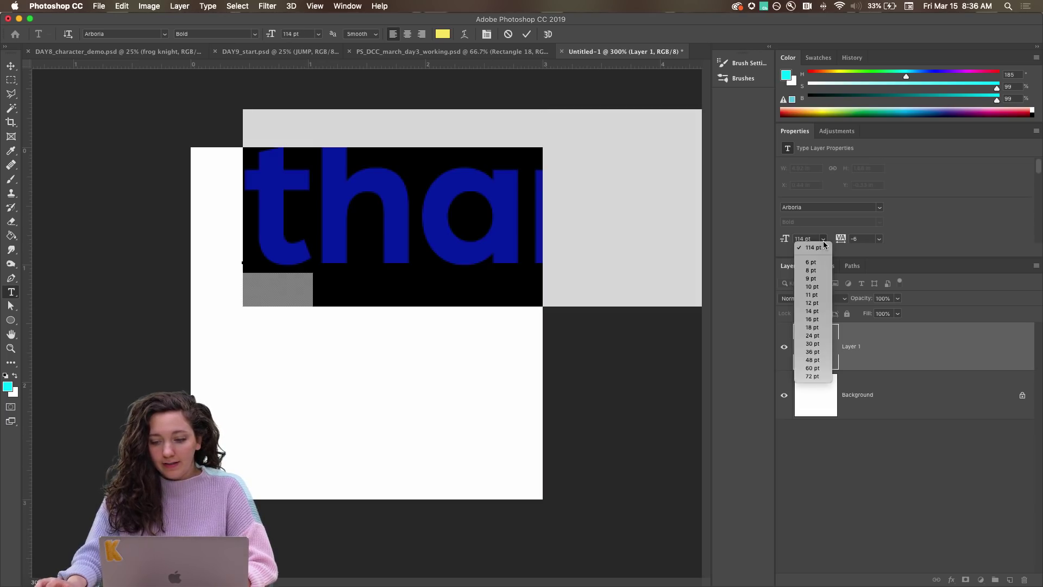
click(813, 360)
click(11, 65)
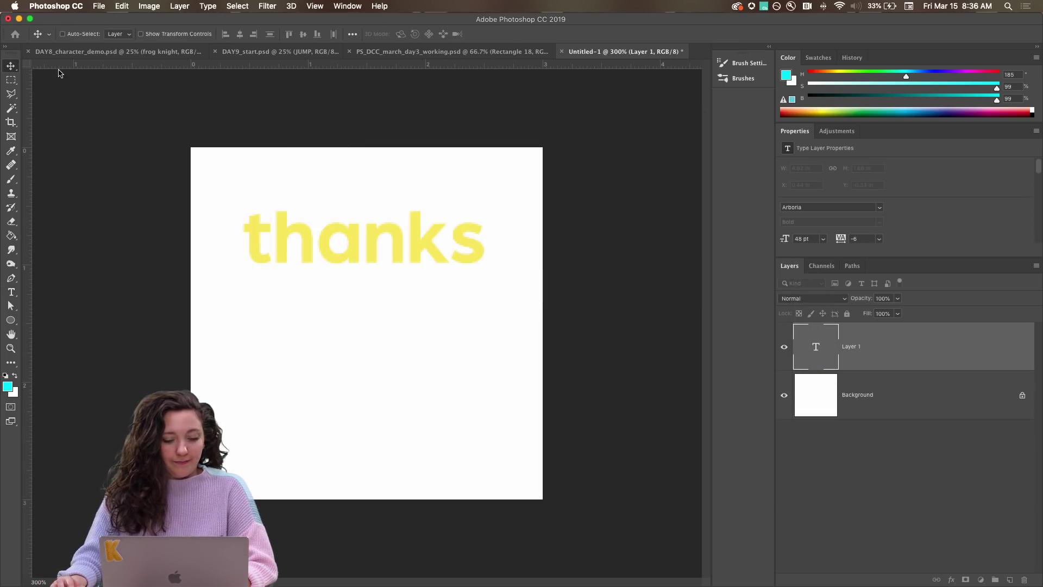
- Add the word "for" as a separate text layer centred below "thanks"
key(t)
click(315, 337)
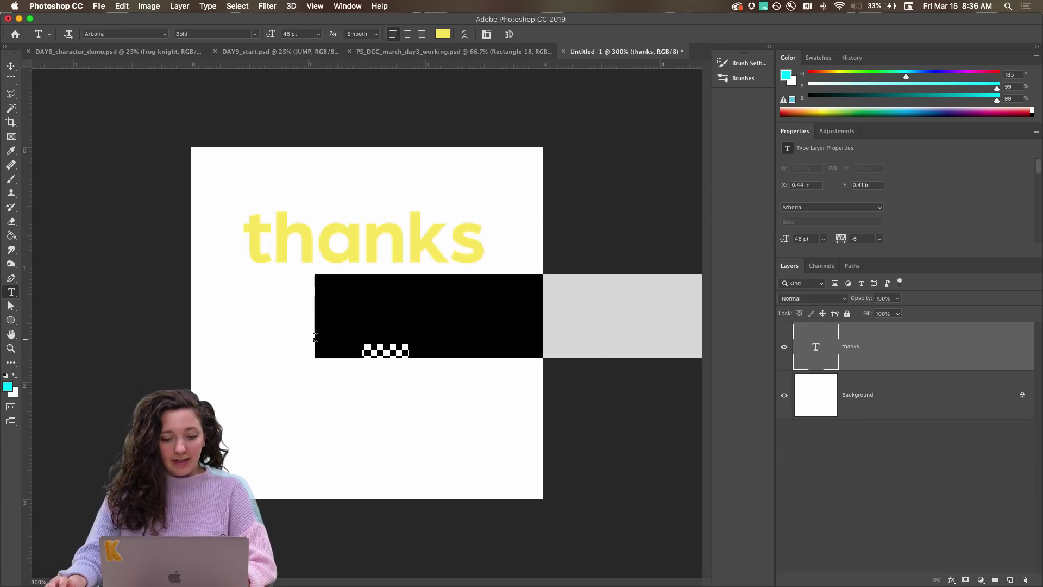
text(for)
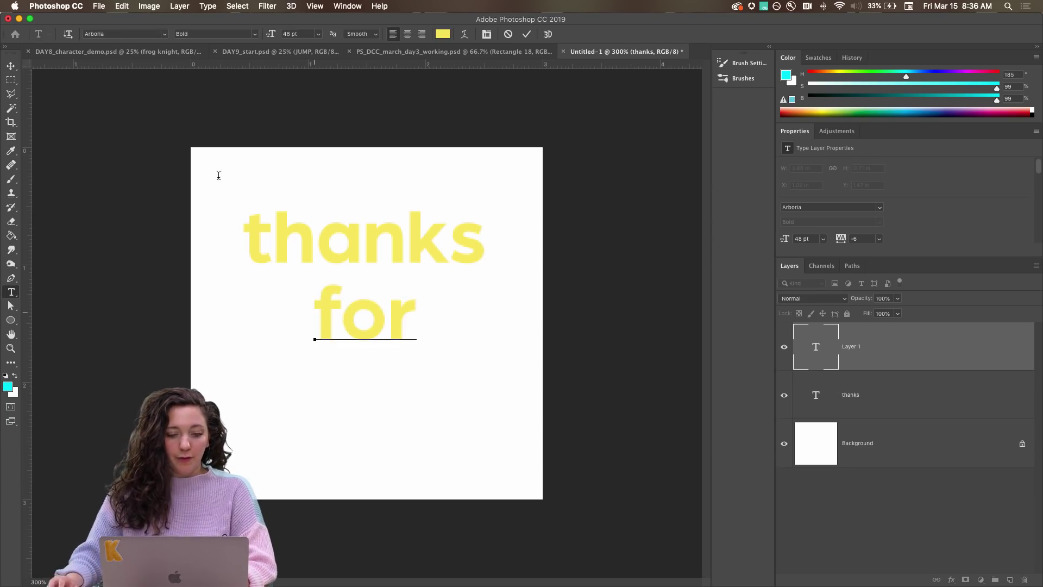
click(11, 66)
- Add the word "watching" as a separate text layer and position it below "for" at about X 0.12 in, Y 1.61 in
key(t)
click(301, 412)
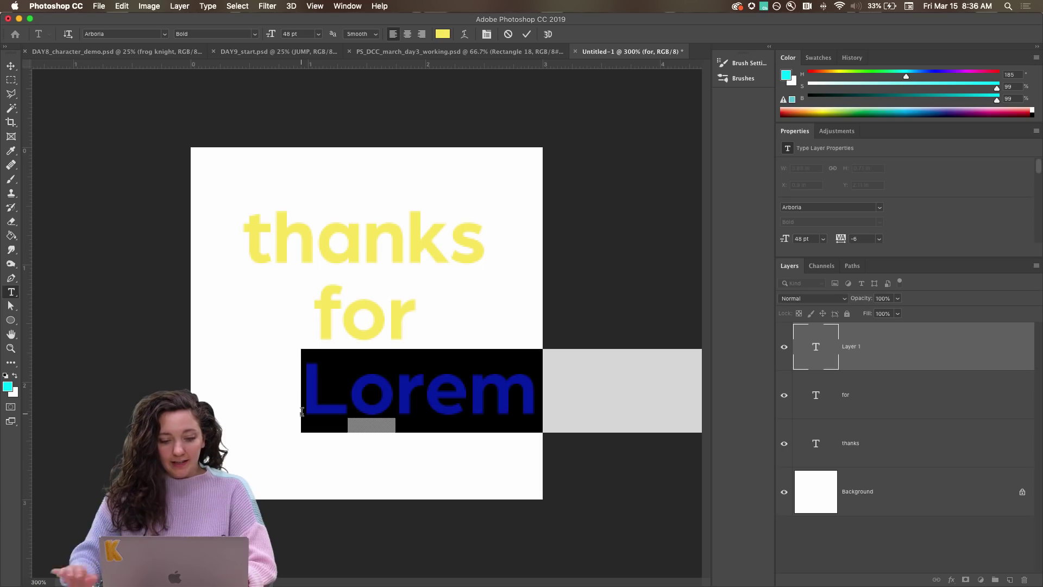
text(watching)
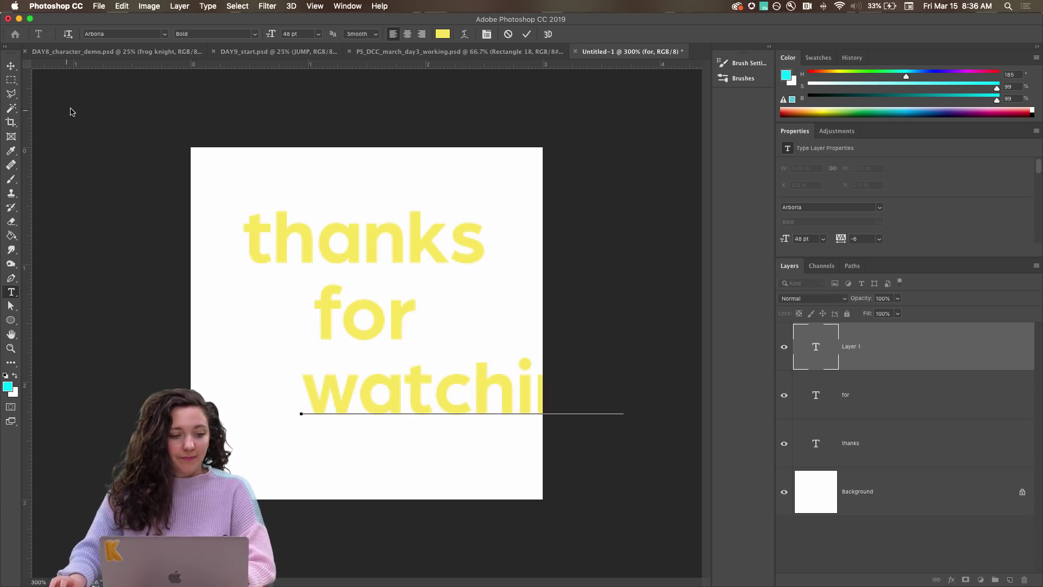
click(11, 66)
drag(415, 400, 330, 388)
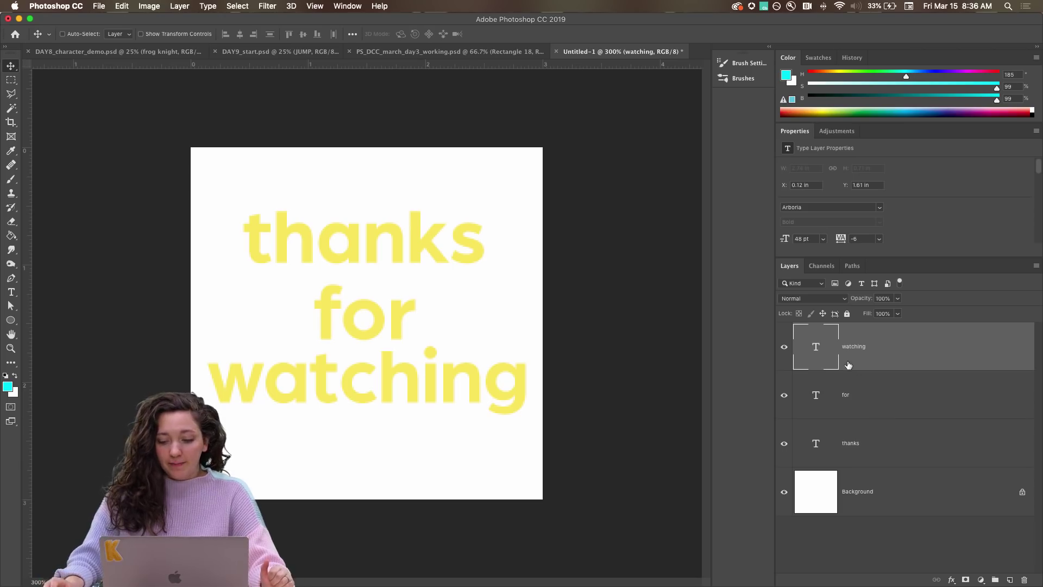
- Hide the "for" text layer and show it again
click(784, 397)
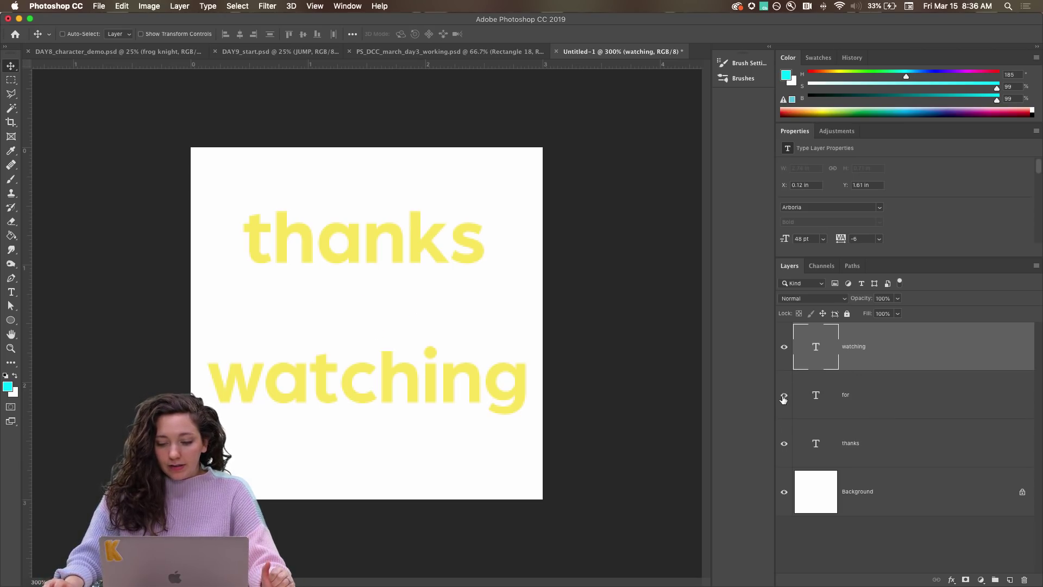
click(783, 396)
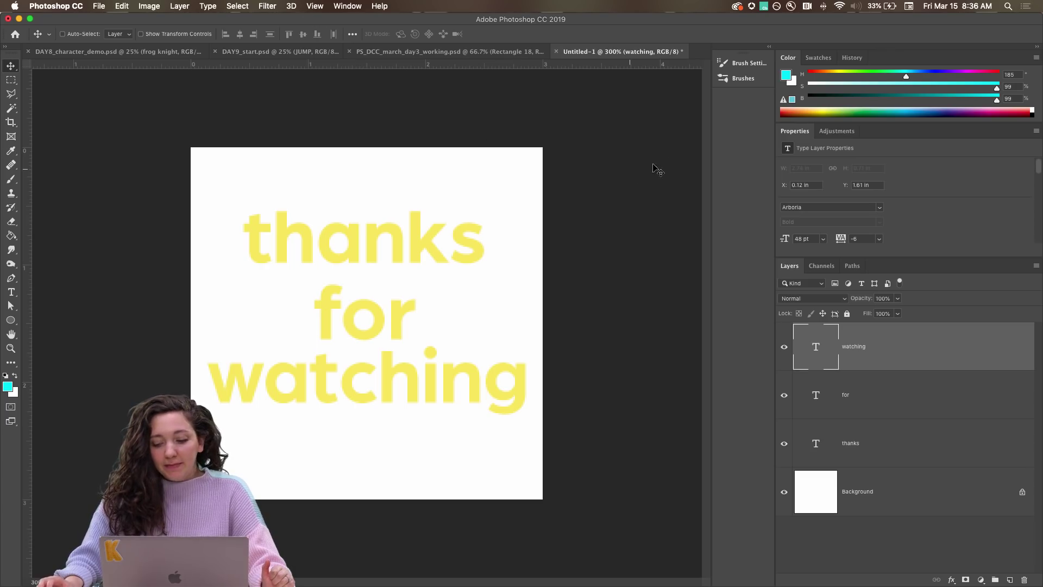
- Display the Timeline and switch to the Motion workspace
click(346, 7)
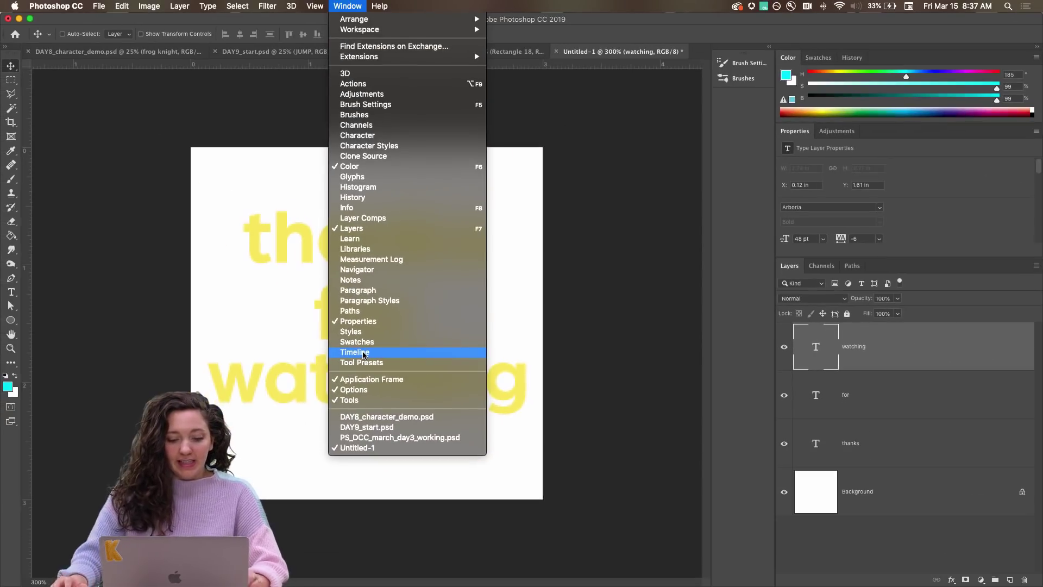
click(330, 350)
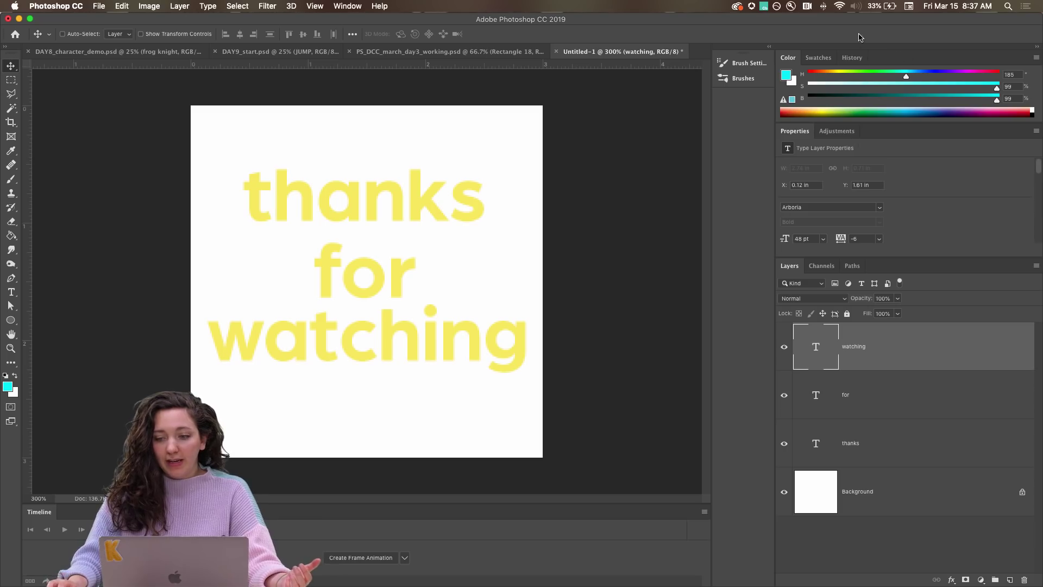
click(345, 5)
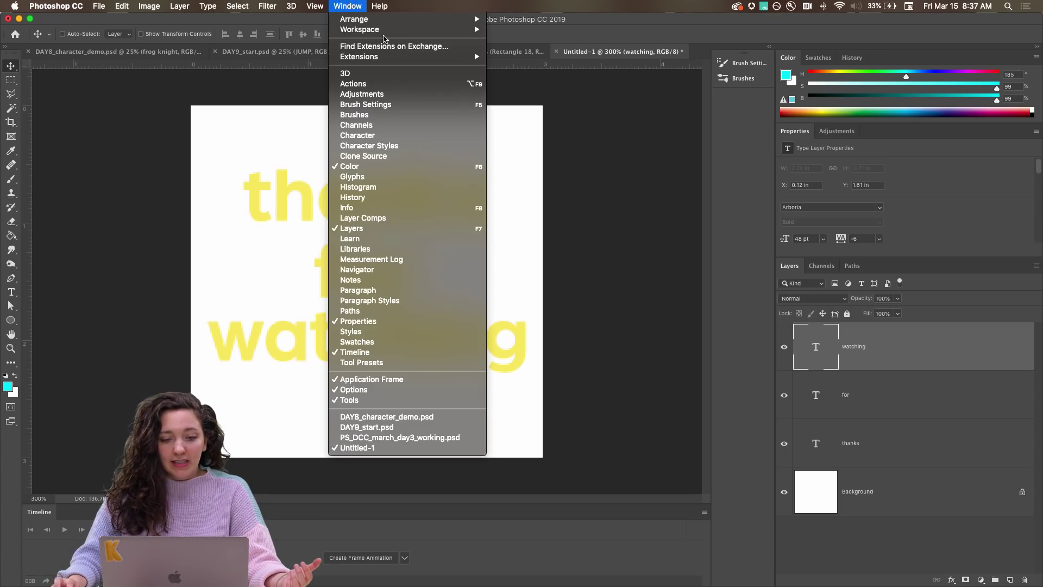
mouse_move(381, 29)
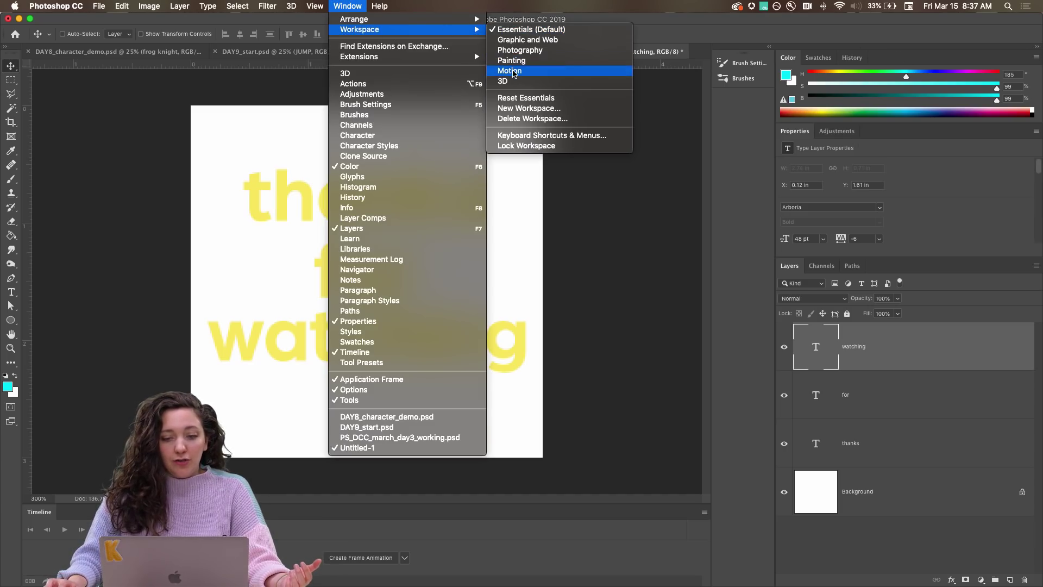
click(513, 72)
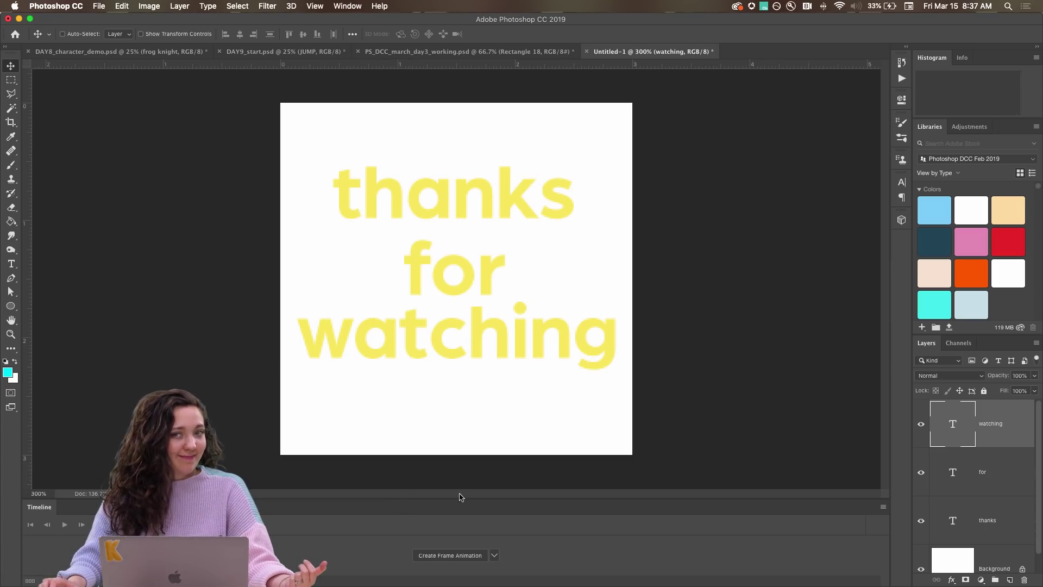
- Close the Libraries panel and enlarge the layers and timeline areas of the workspace
click(1034, 125)
click(945, 348)
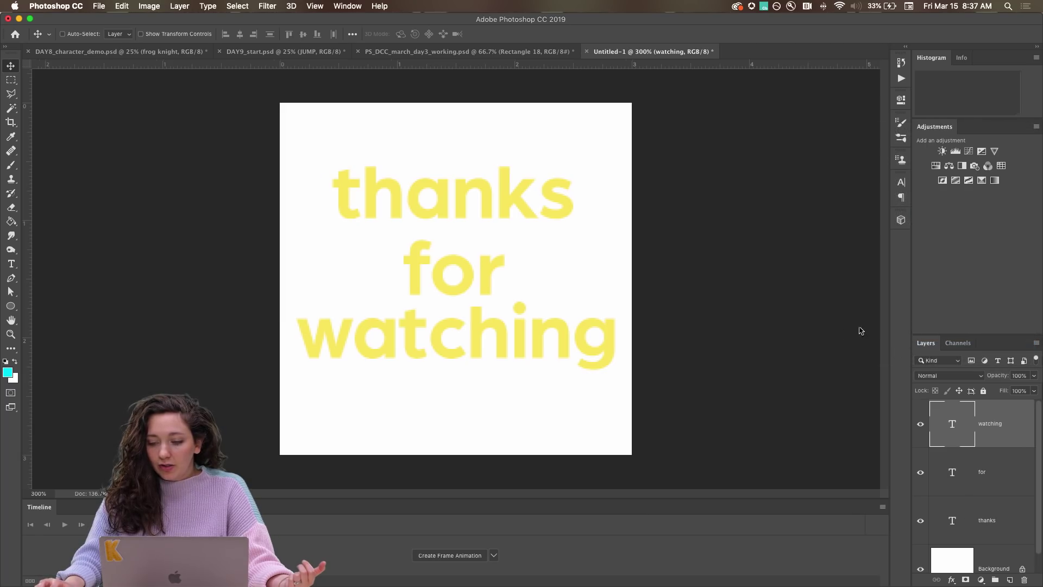
drag(914, 332, 824, 332)
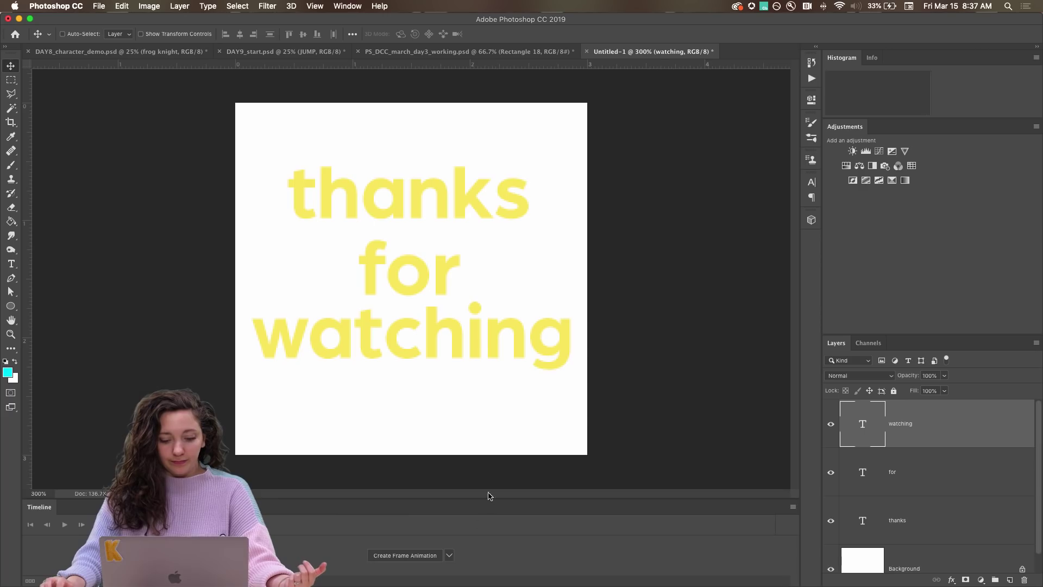
drag(490, 500, 476, 451)
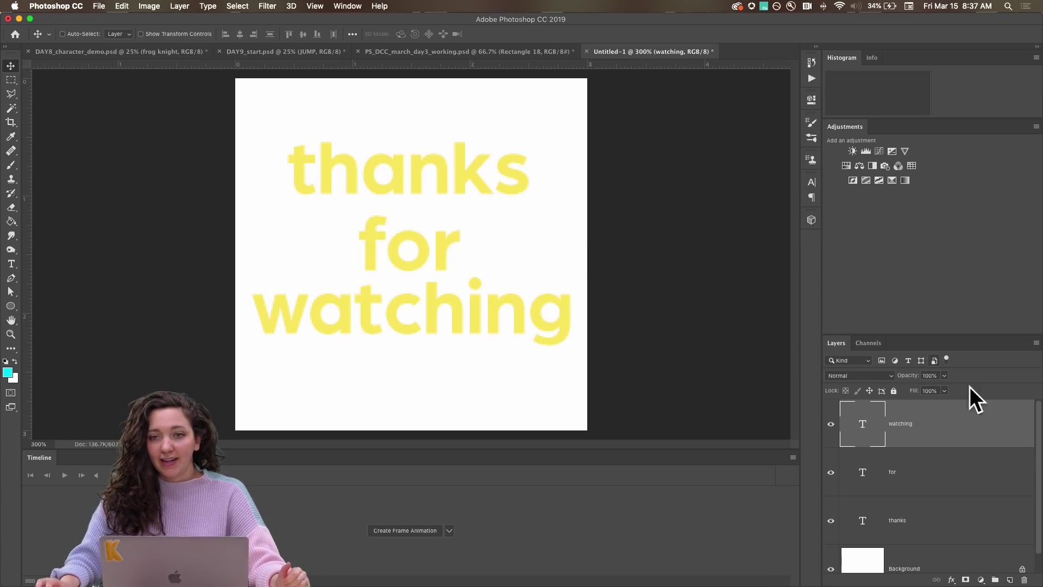
- Hide the "watching" and "for" text layers and create a video timeline
click(831, 424)
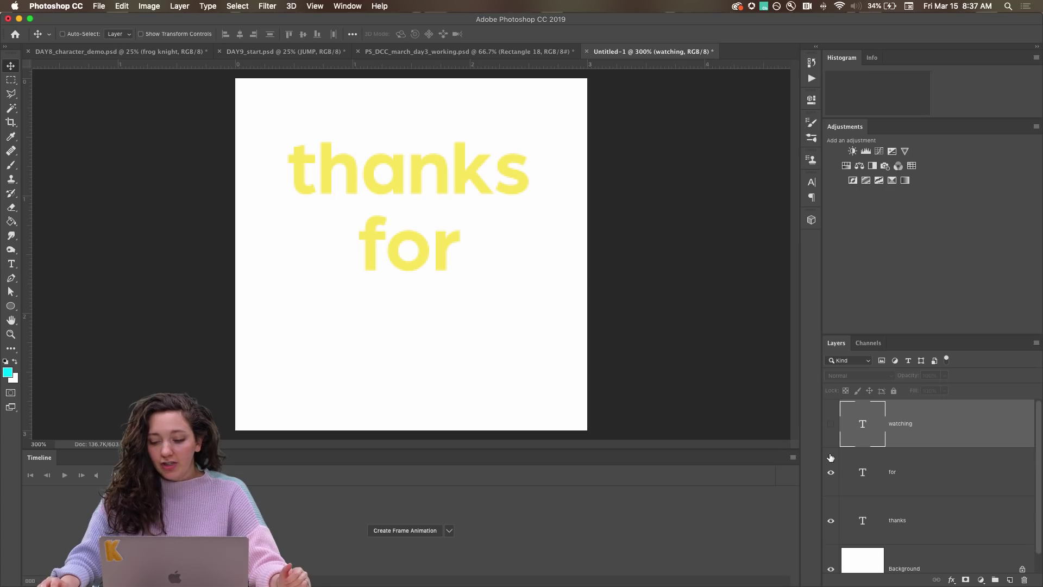
click(832, 473)
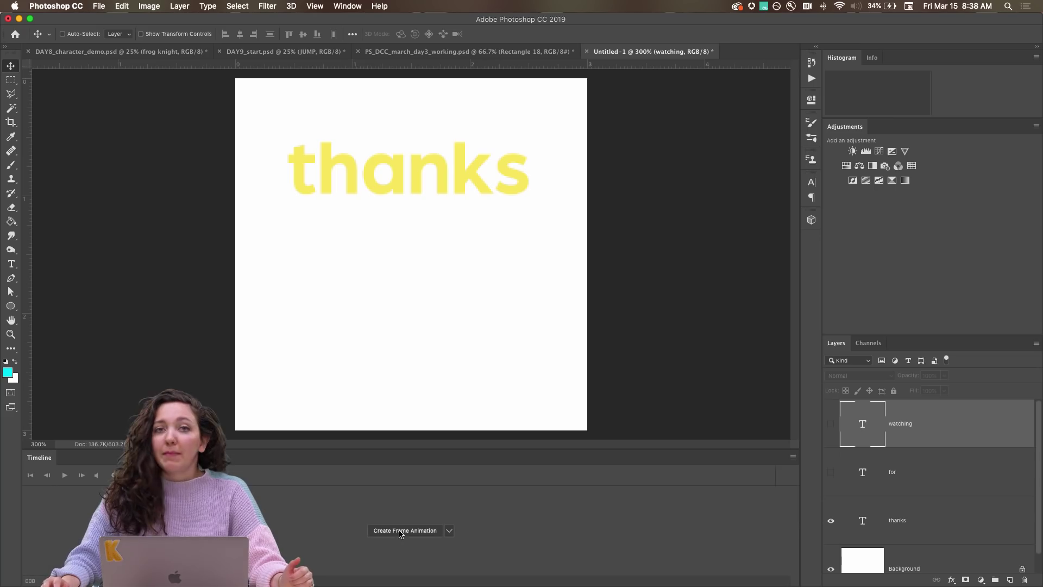
click(449, 531)
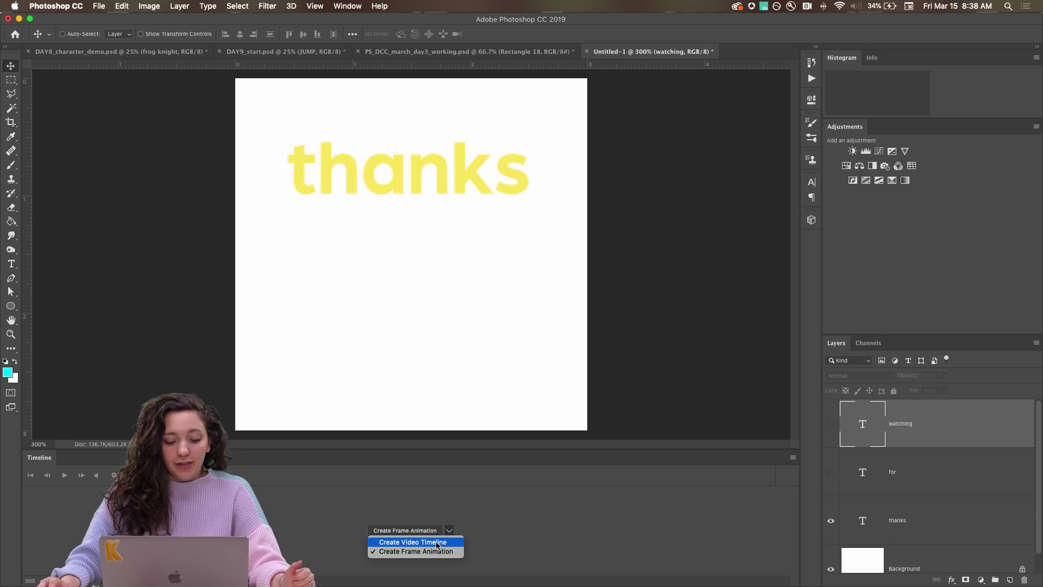
click(436, 542)
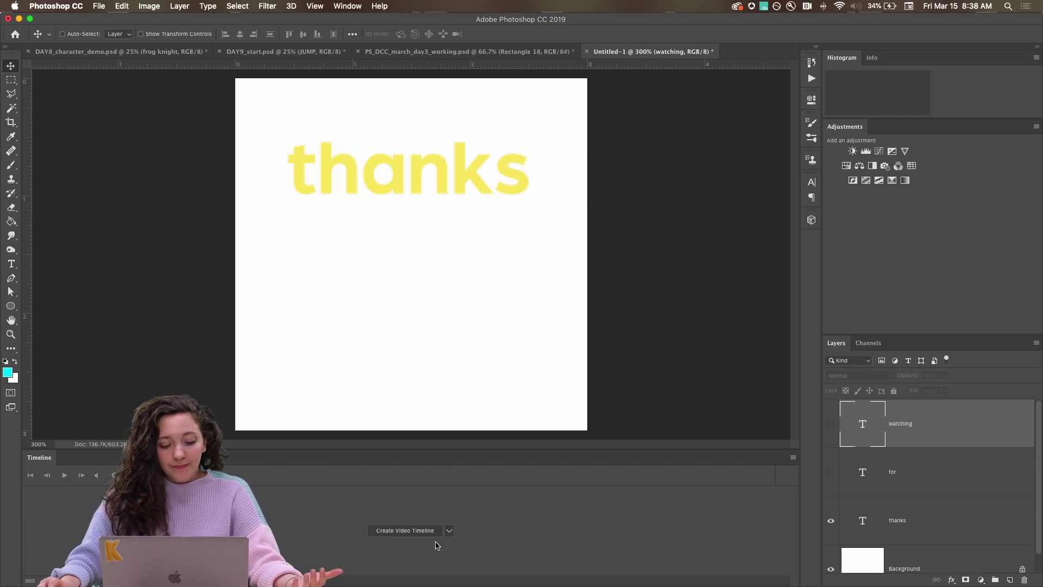
click(396, 531)
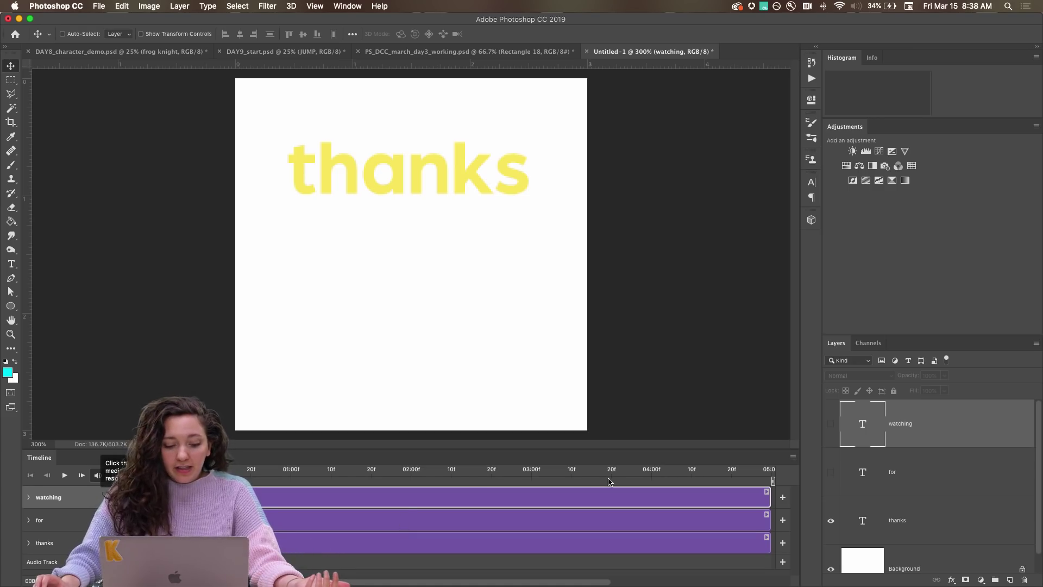
click(792, 458)
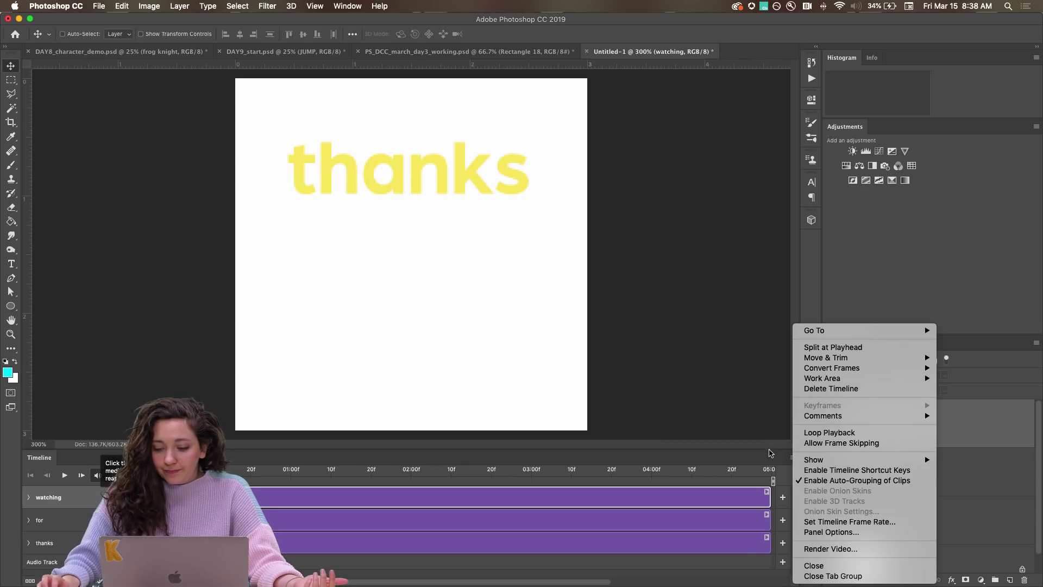
click(811, 566)
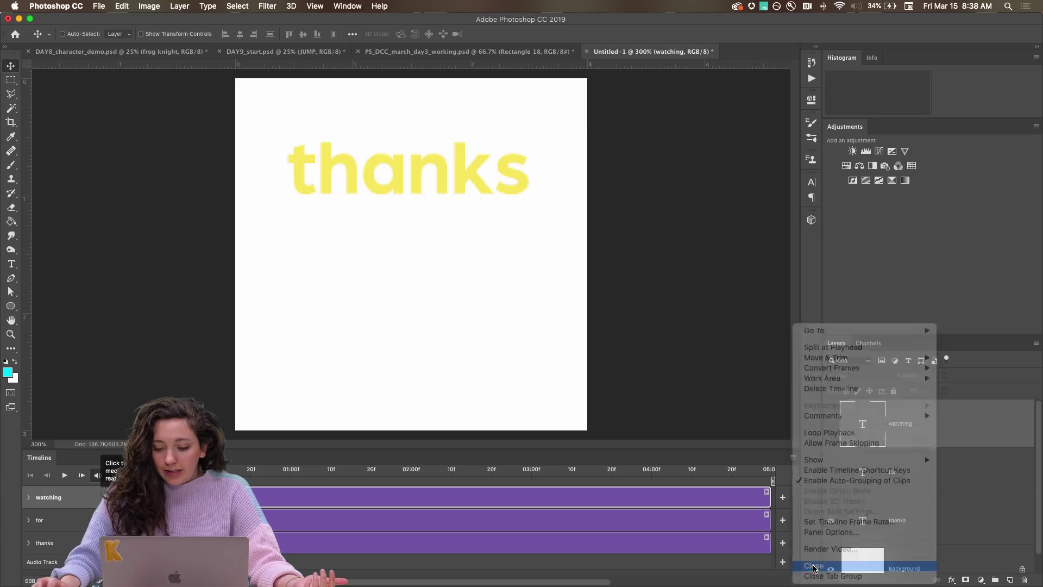
click(348, 6)
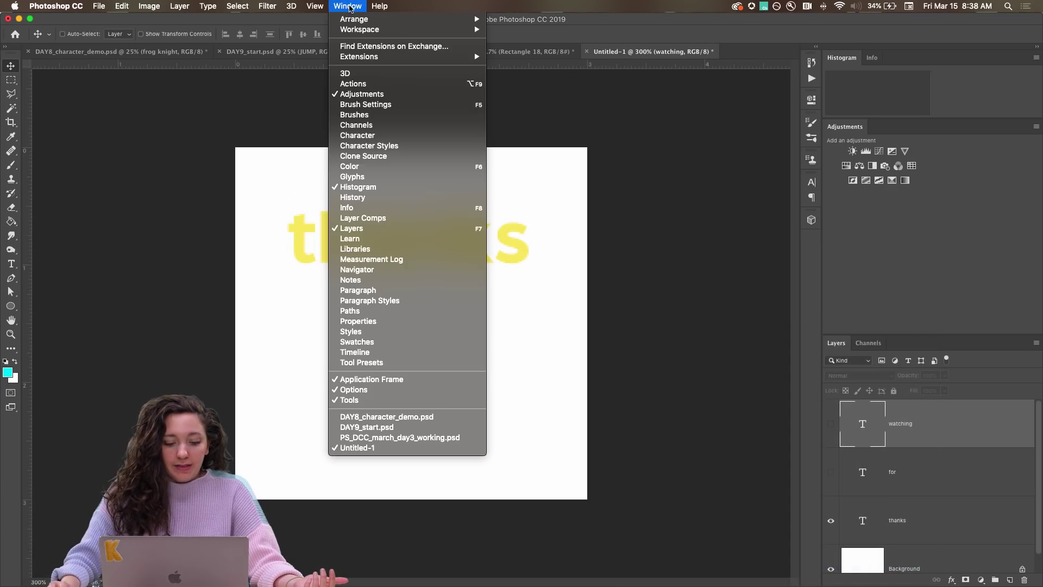
click(368, 355)
- Check the timeline frame rate setting
click(788, 459)
mouse_move(794, 460)
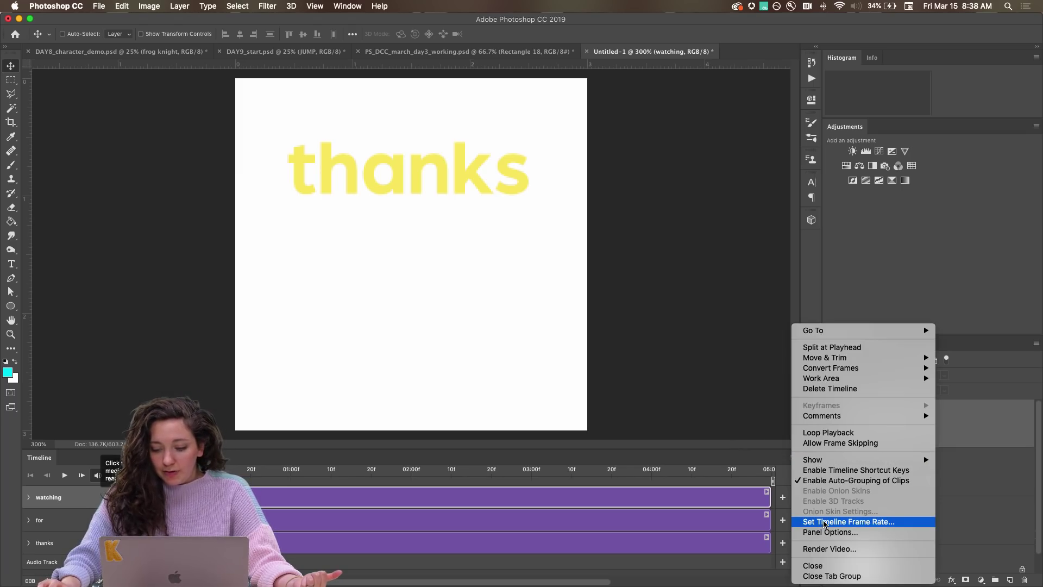
click(824, 523)
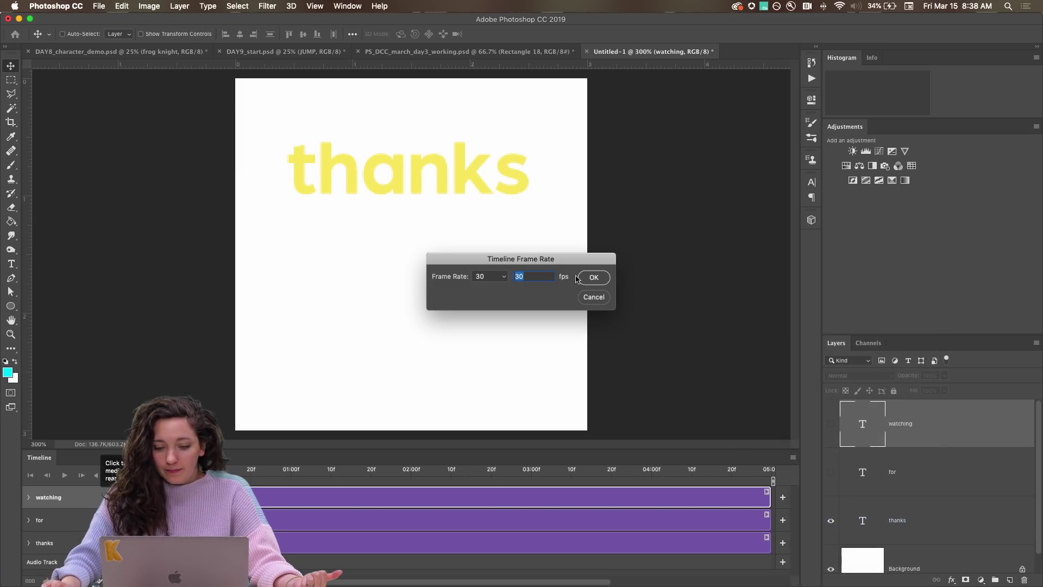
key(Return)
- Convert the video timeline to a frame animation
click(793, 458)
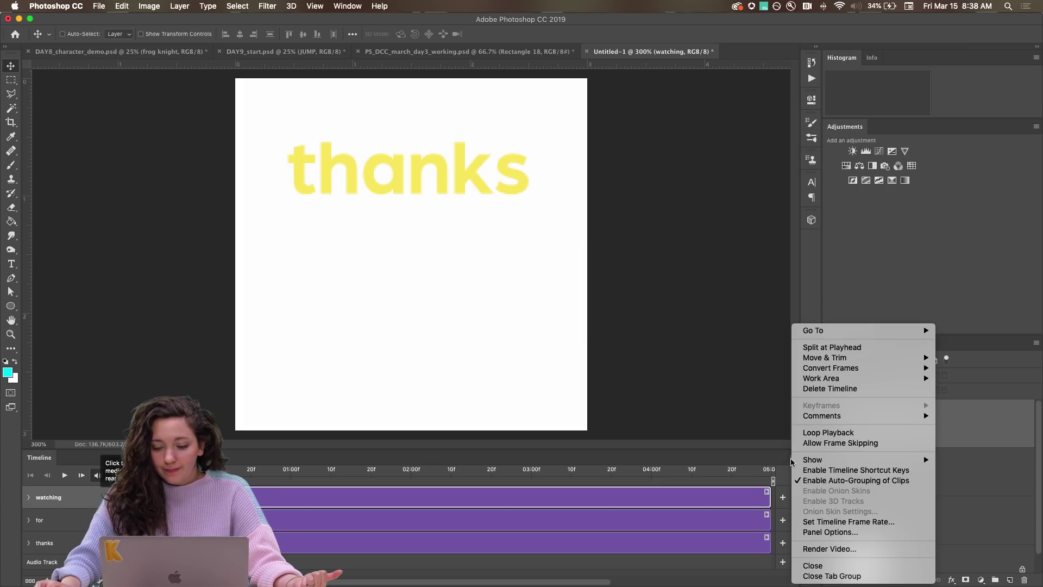
click(30, 582)
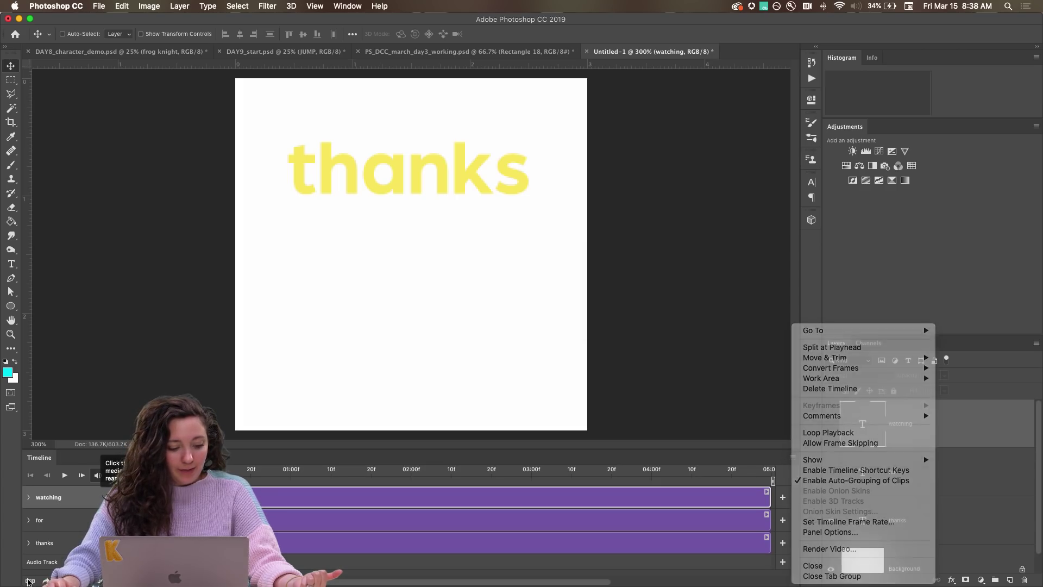
click(30, 581)
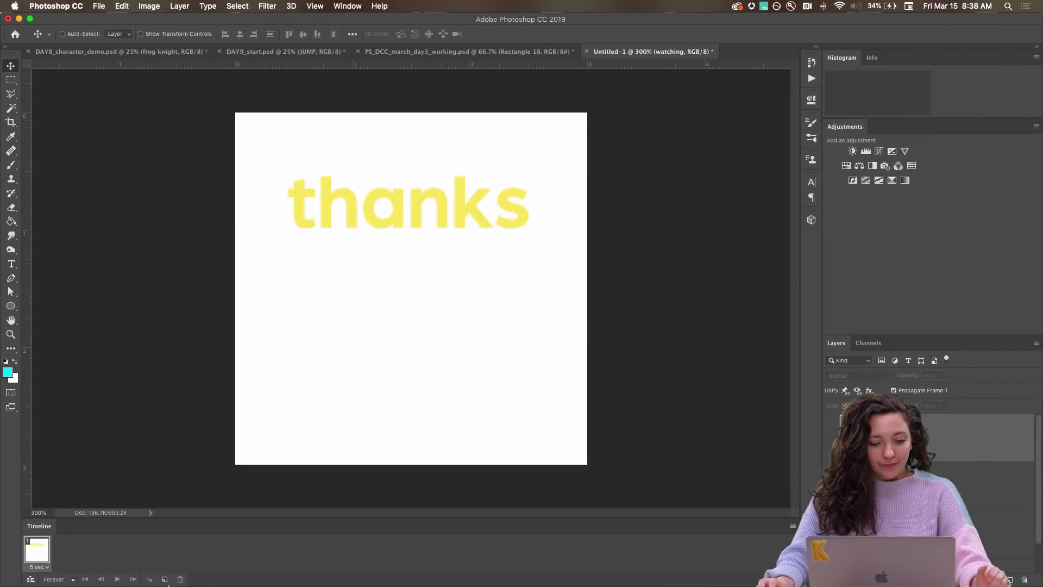
- Add two more frames, showing "thanks for" in frame 2 and "thanks for watching" in frame 3
mouse_move(181, 584)
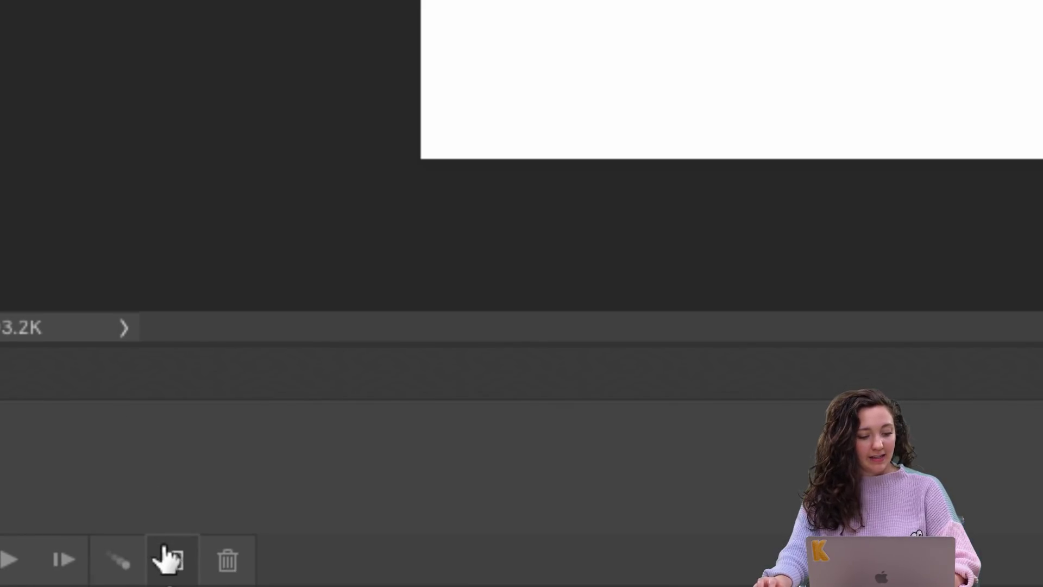
click(167, 555)
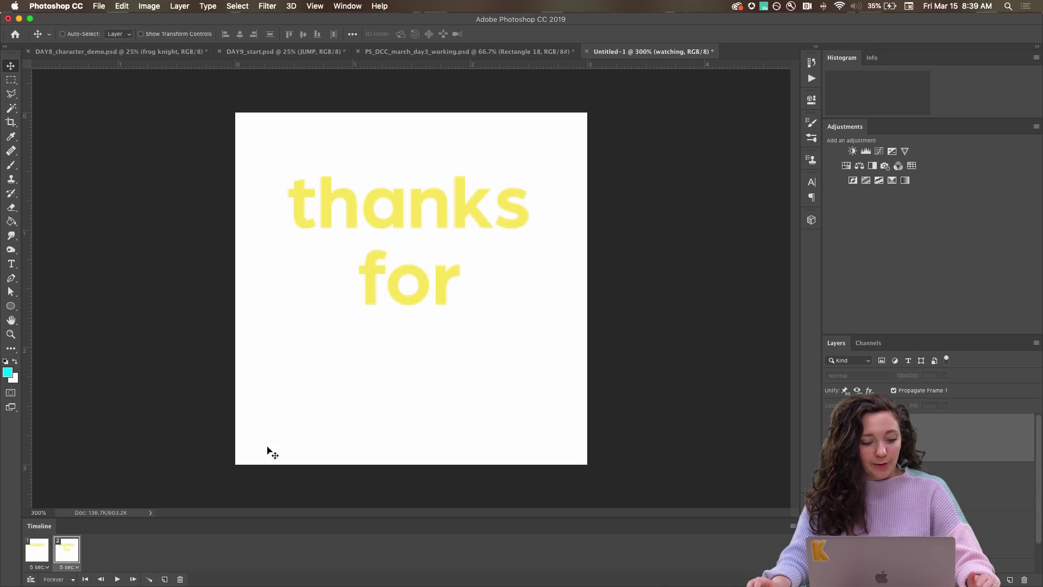
click(164, 580)
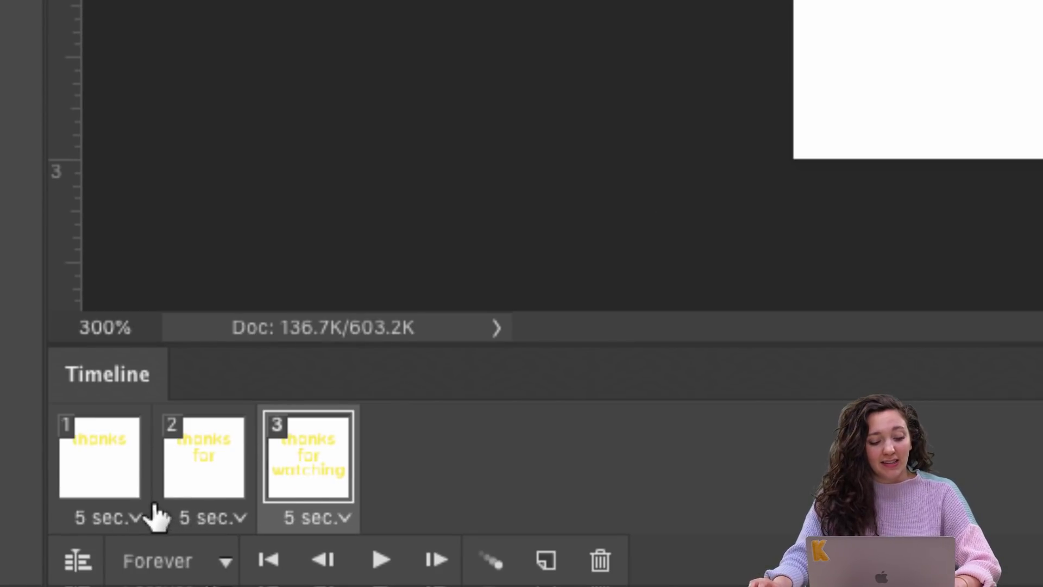
- Set the delay of all three frames to 0.2 seconds, and preview the animation
click(114, 517)
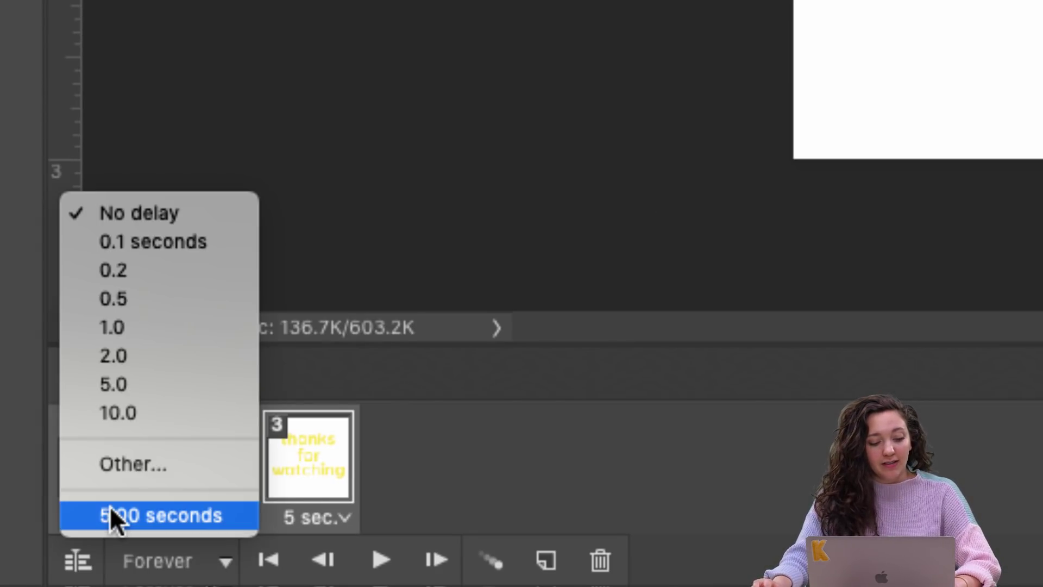
click(148, 511)
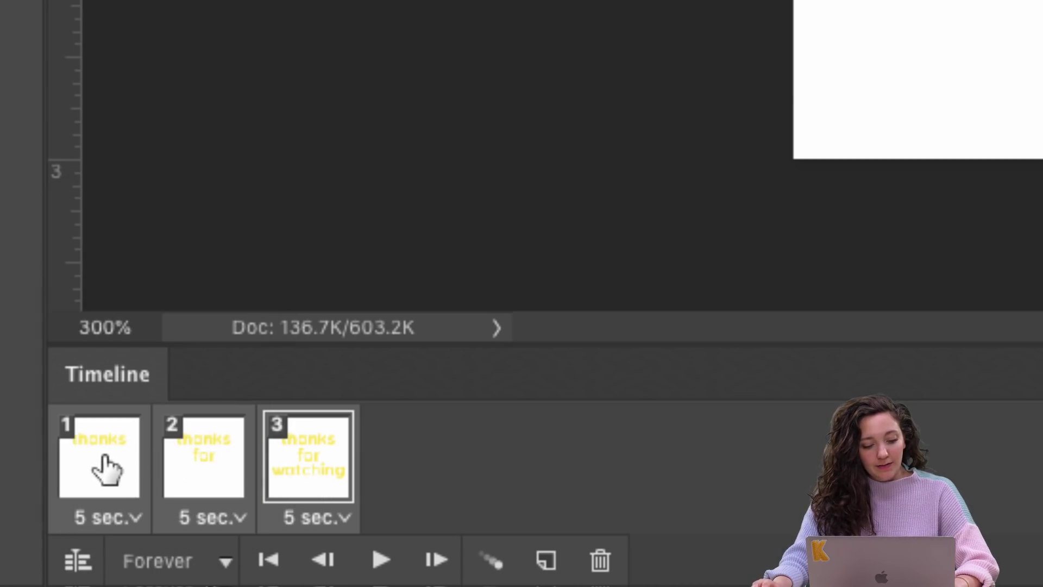
click(125, 517)
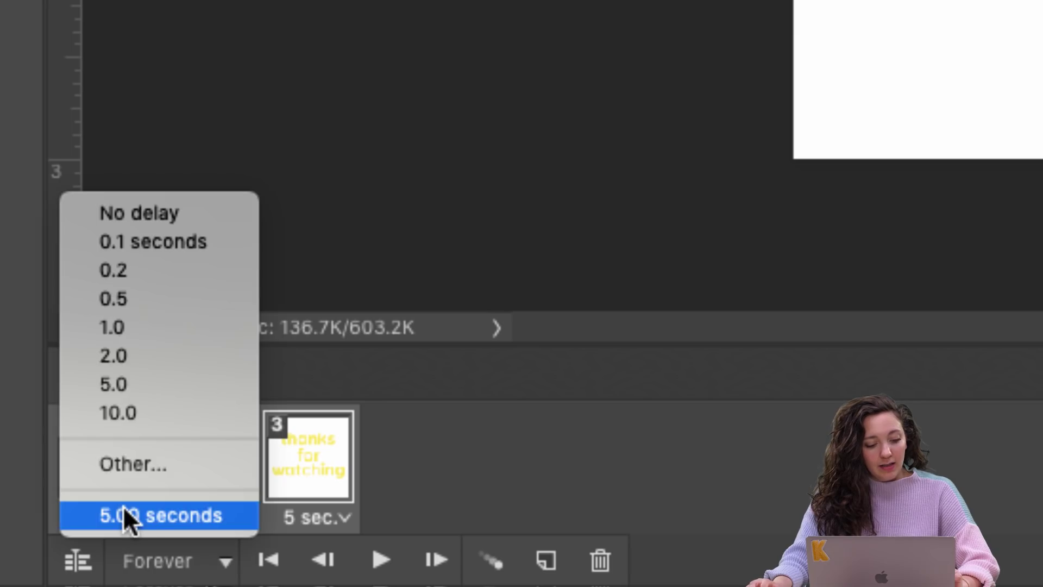
click(148, 272)
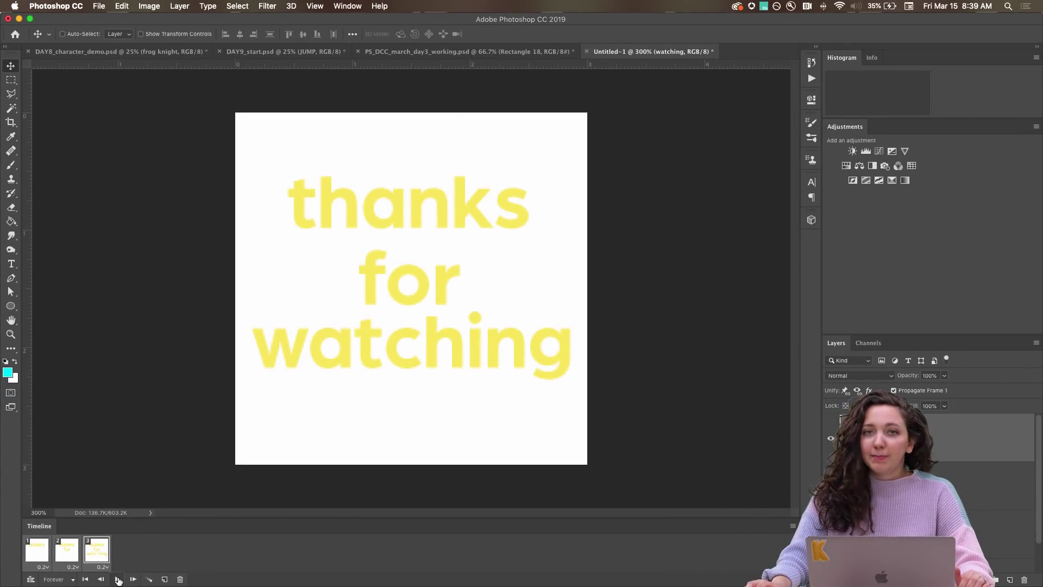
click(116, 579)
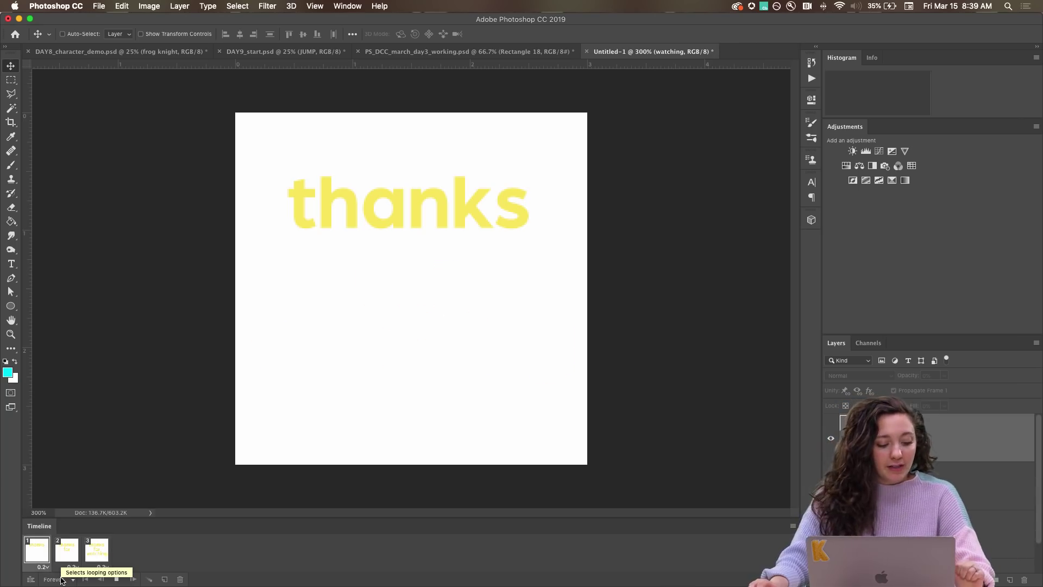
click(118, 580)
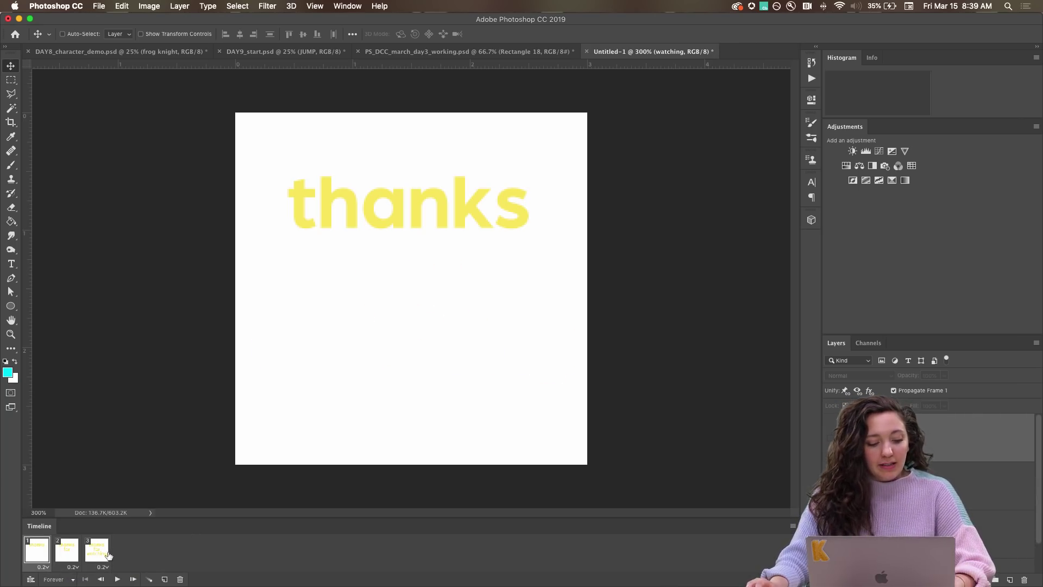
- Set the delay of all three frames to 0.5 seconds and play the animation
shift+click(98, 553)
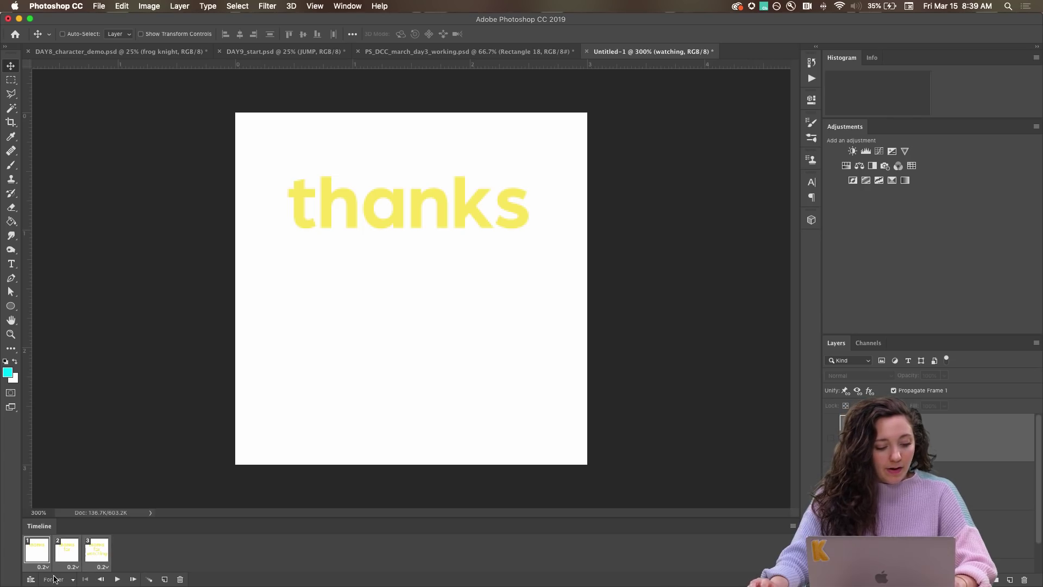
click(103, 566)
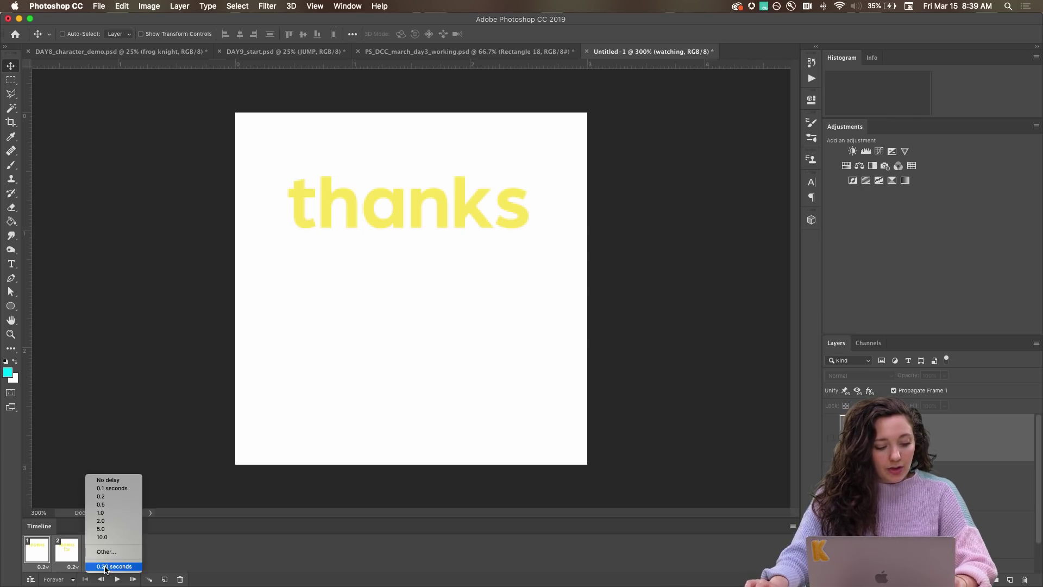
click(120, 504)
click(116, 579)
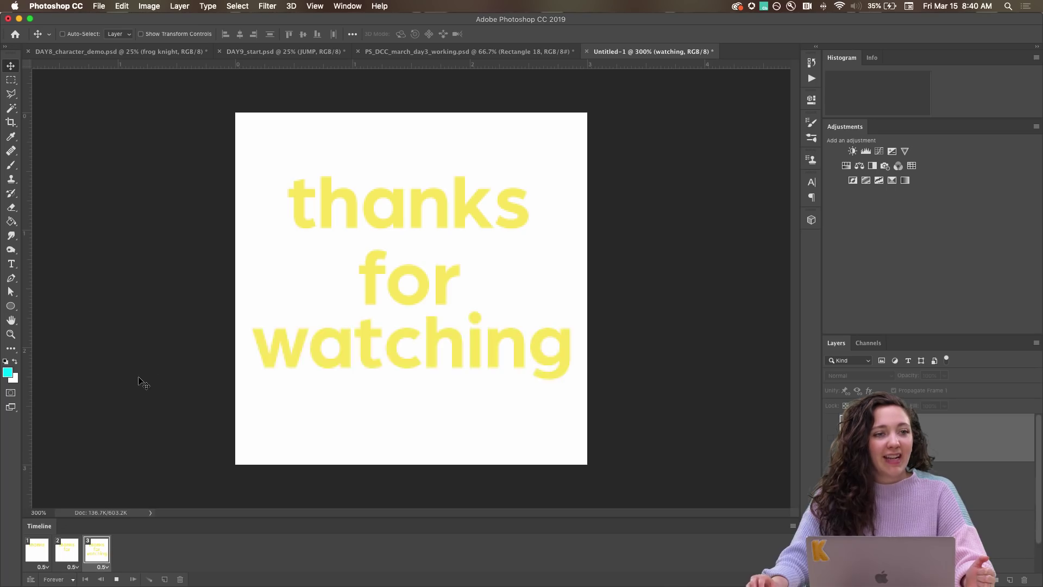
- Stop the playback and nudge the "watching" text down in frame 3 to even out the line spacing
click(116, 579)
click(106, 559)
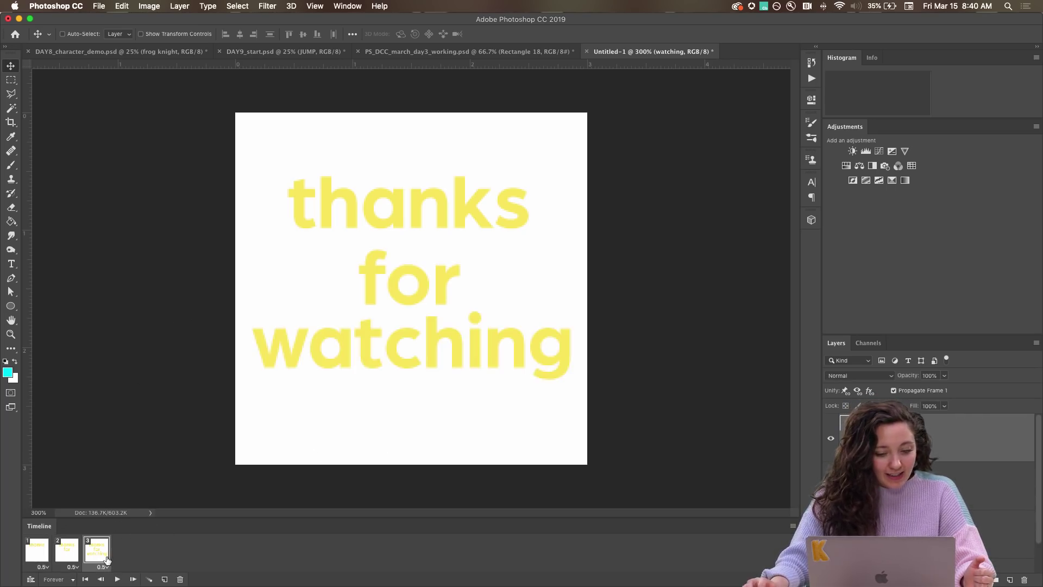
key(Down)
key(Down)
key(Down)
key(Down)
key(Down)
key(Down)
key(Down)
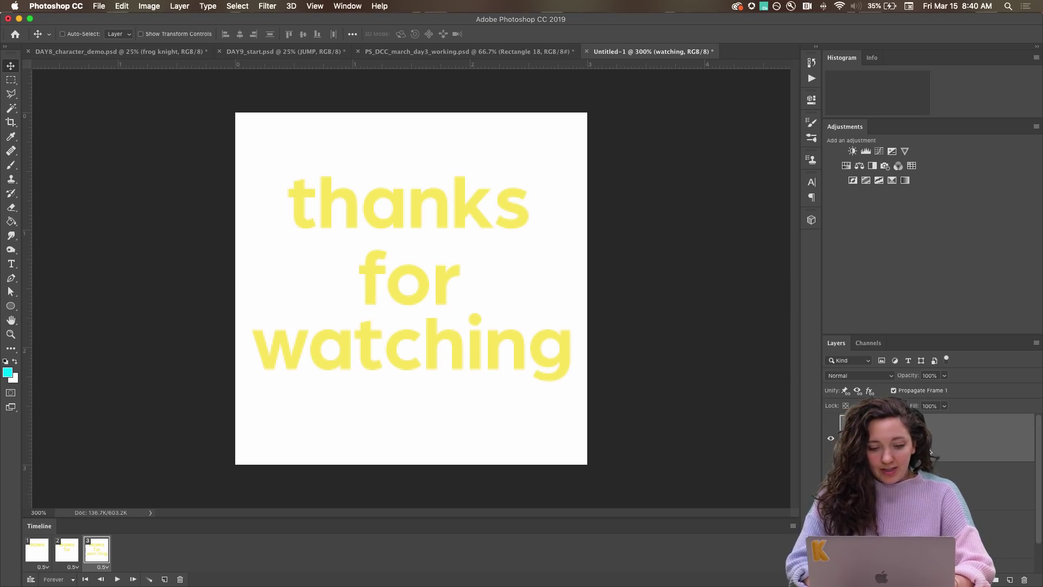
key(Down)
key(Down)
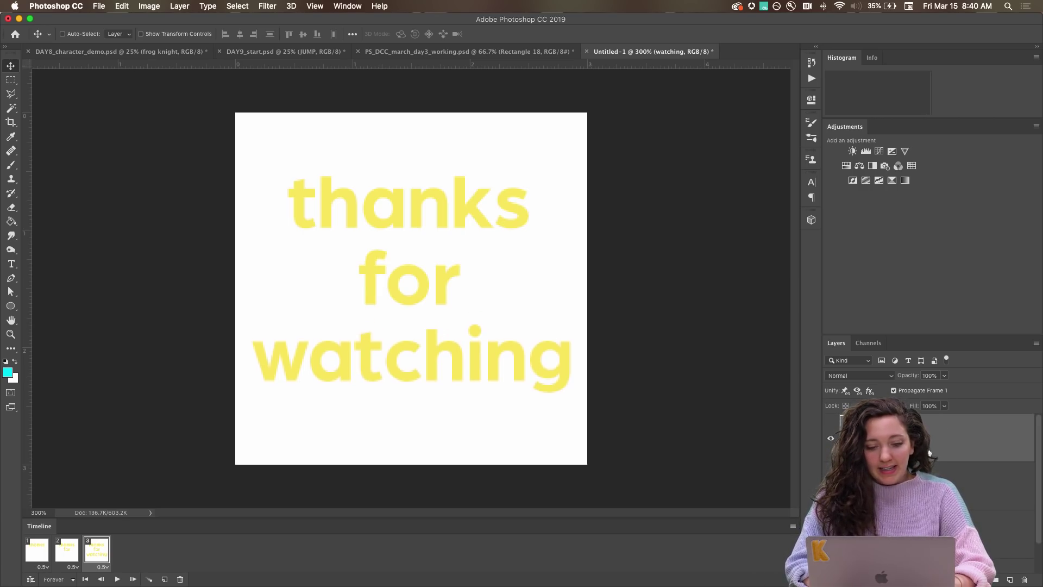
key(Up)
key(Up)
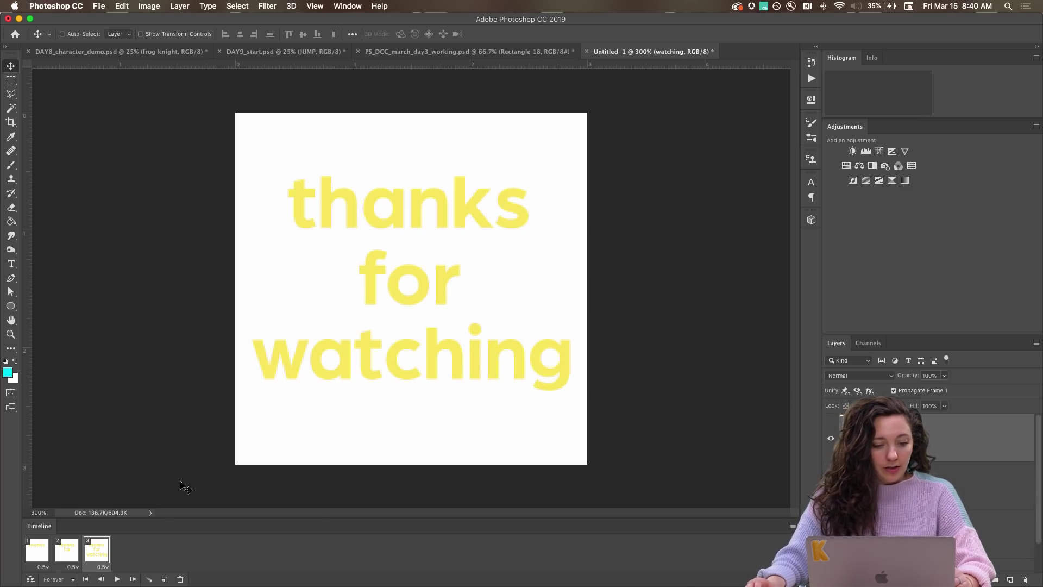
- Play the animation from the first frame to check the adjusted text, and stop it
click(36, 549)
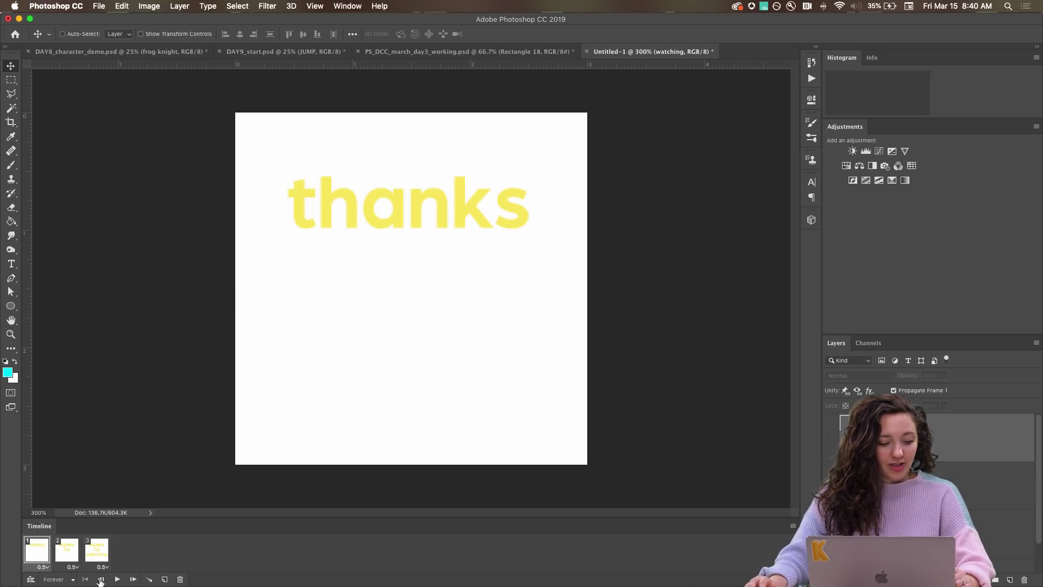
click(116, 580)
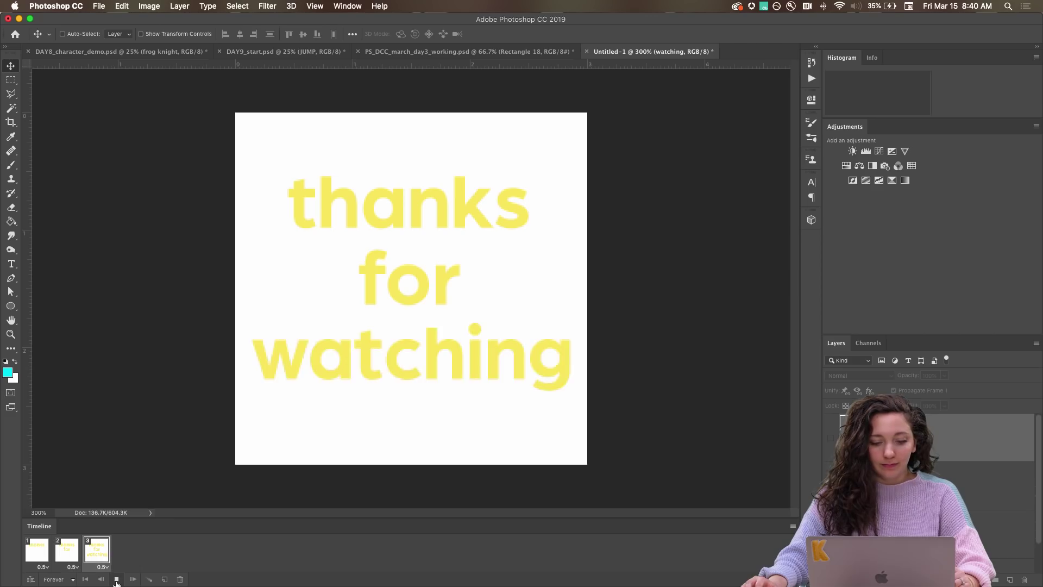
click(116, 581)
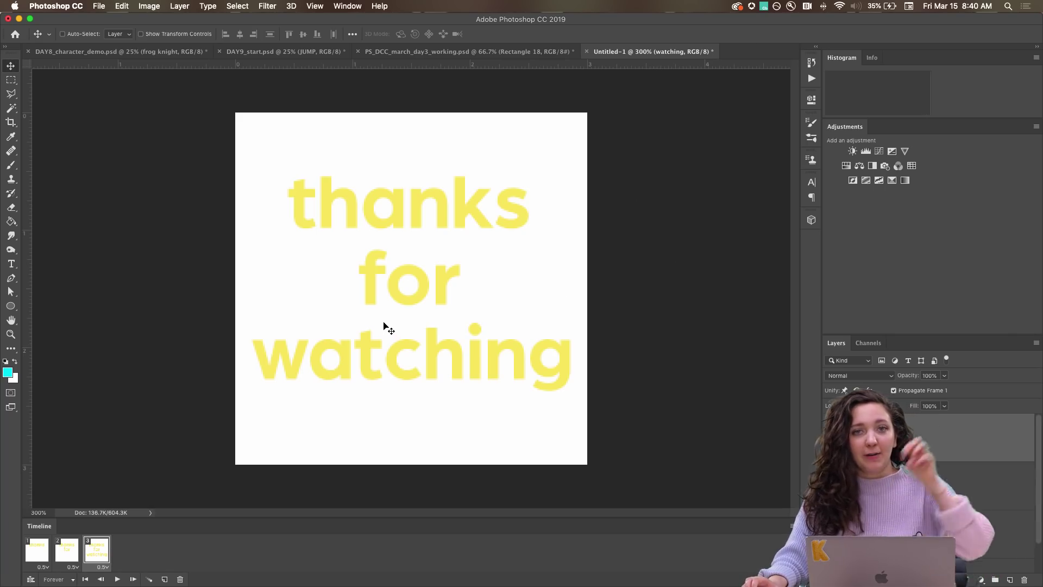
- Open the Save for Web (Legacy) export for the animation and choose GIF as the file format
click(99, 7)
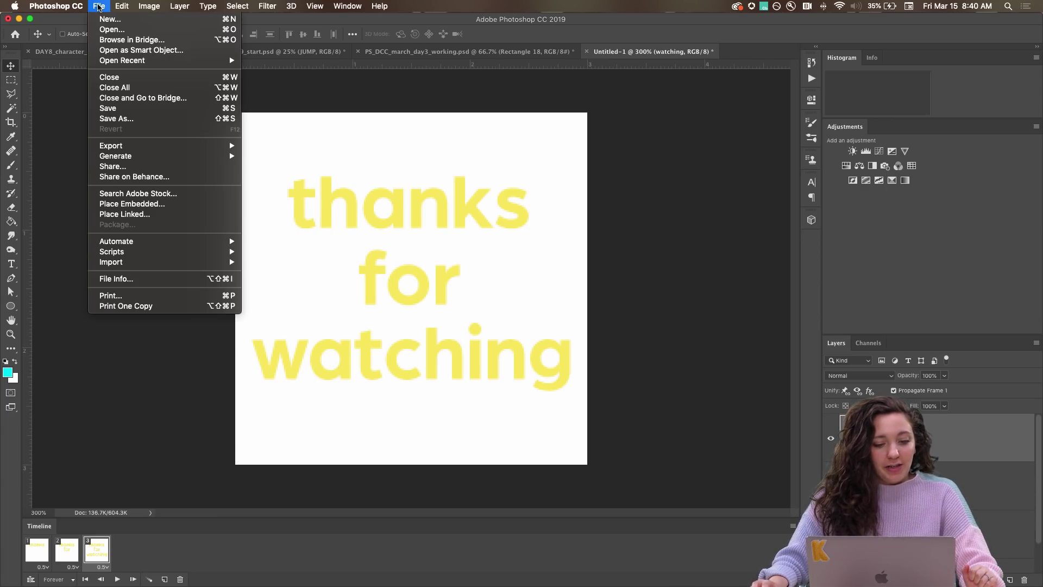
mouse_move(131, 146)
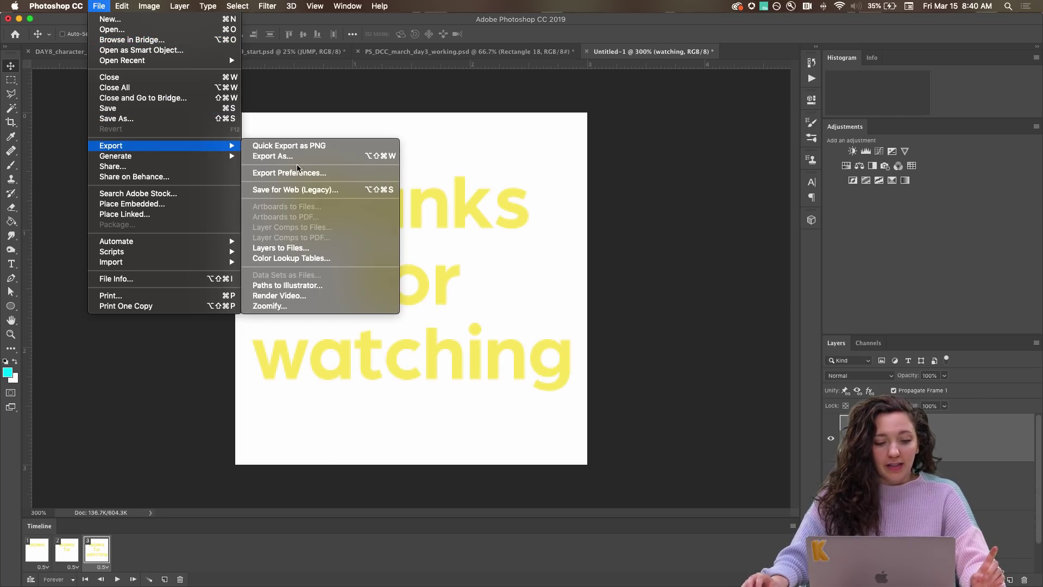
click(287, 191)
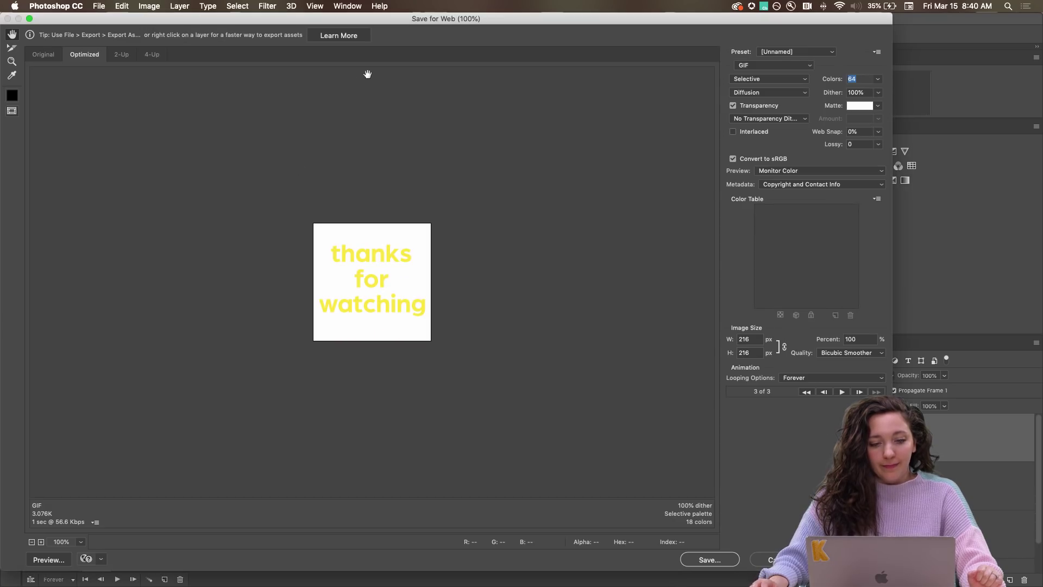
drag(361, 20, 434, 21)
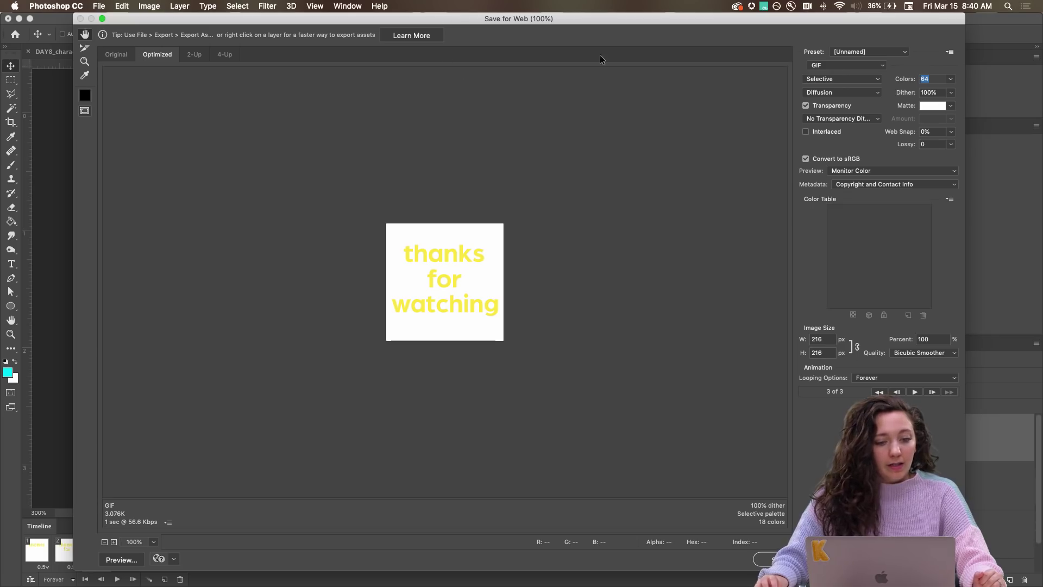
click(833, 64)
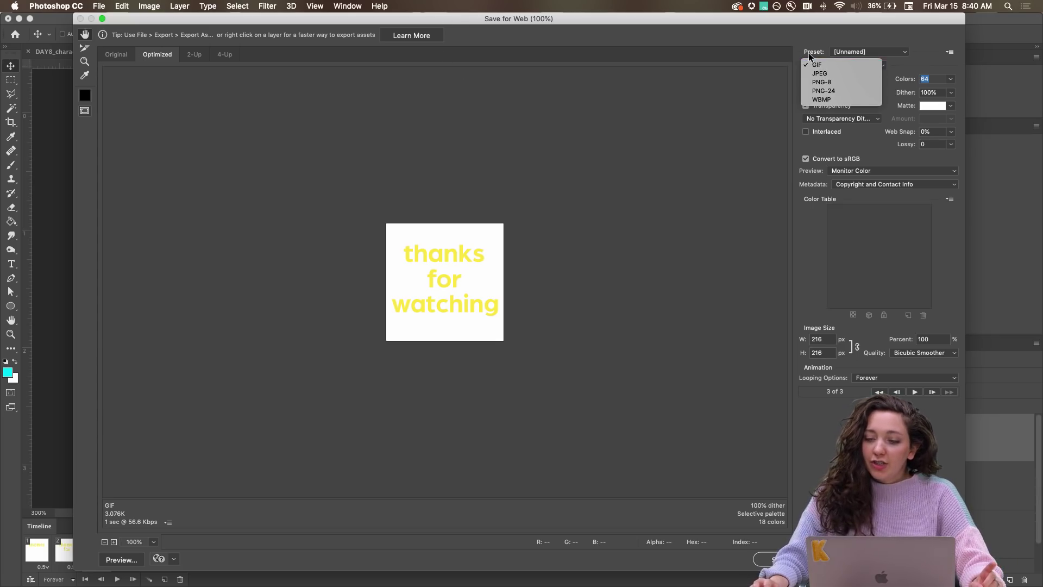
click(820, 64)
click(832, 65)
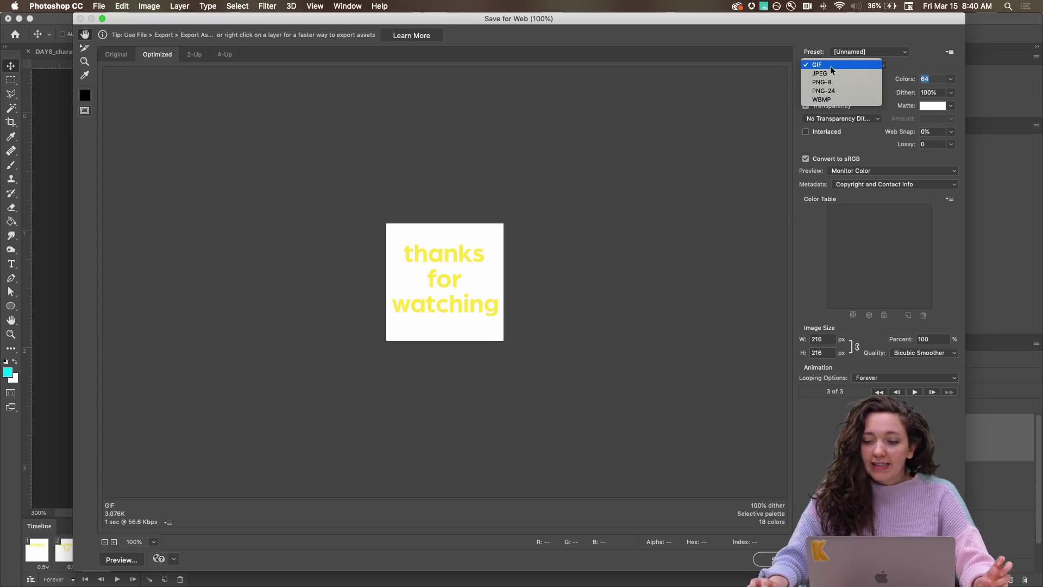
click(826, 73)
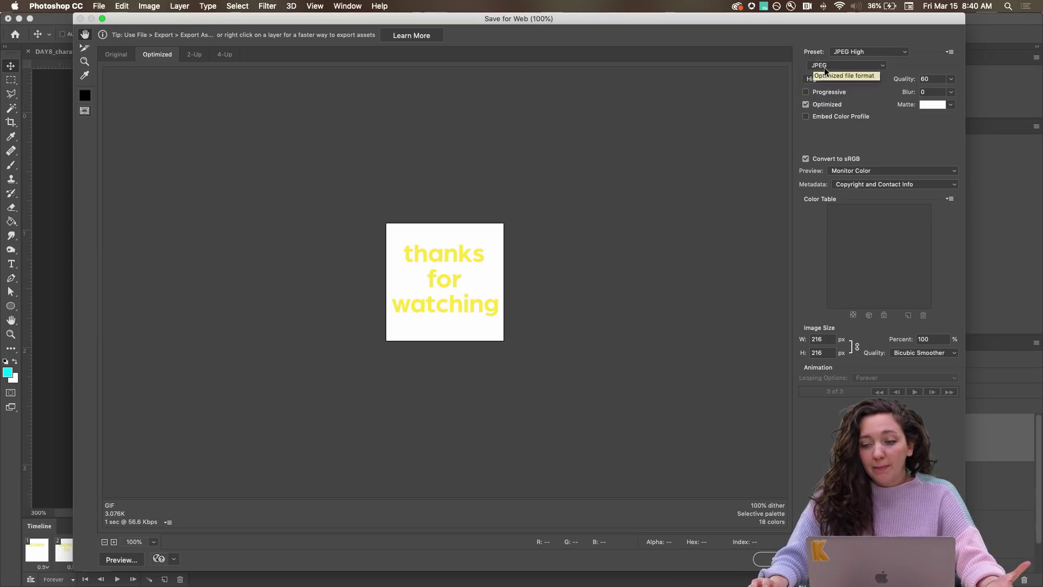
click(824, 66)
click(827, 55)
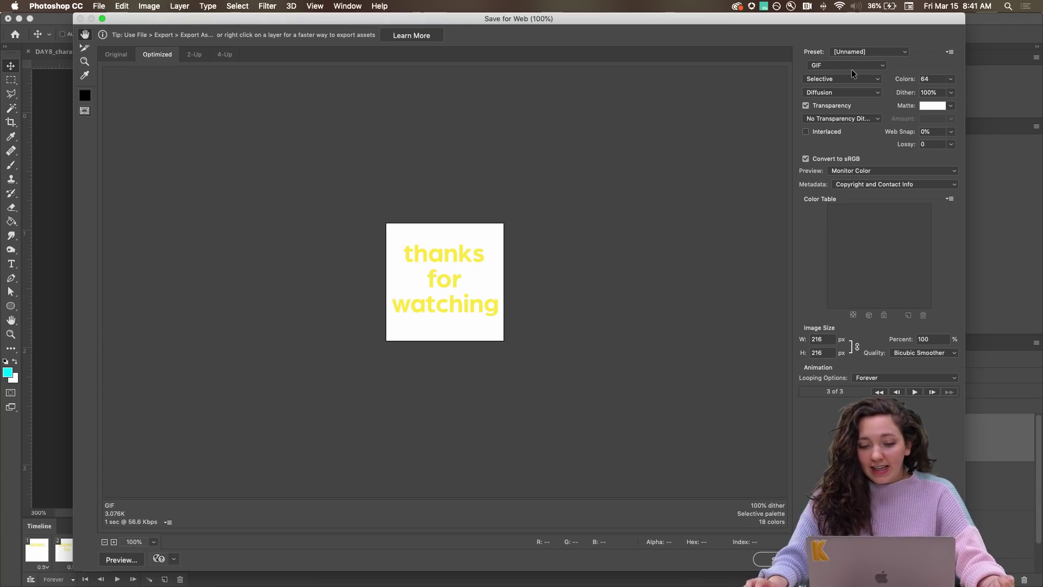
- Reduce the GIF export to 4 colors
click(951, 79)
click(938, 68)
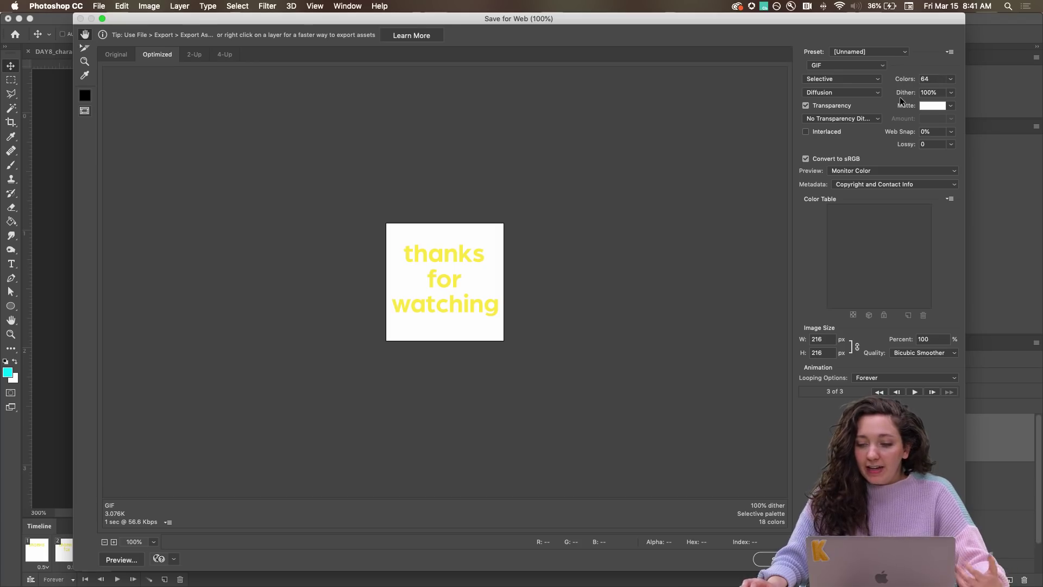
click(950, 79)
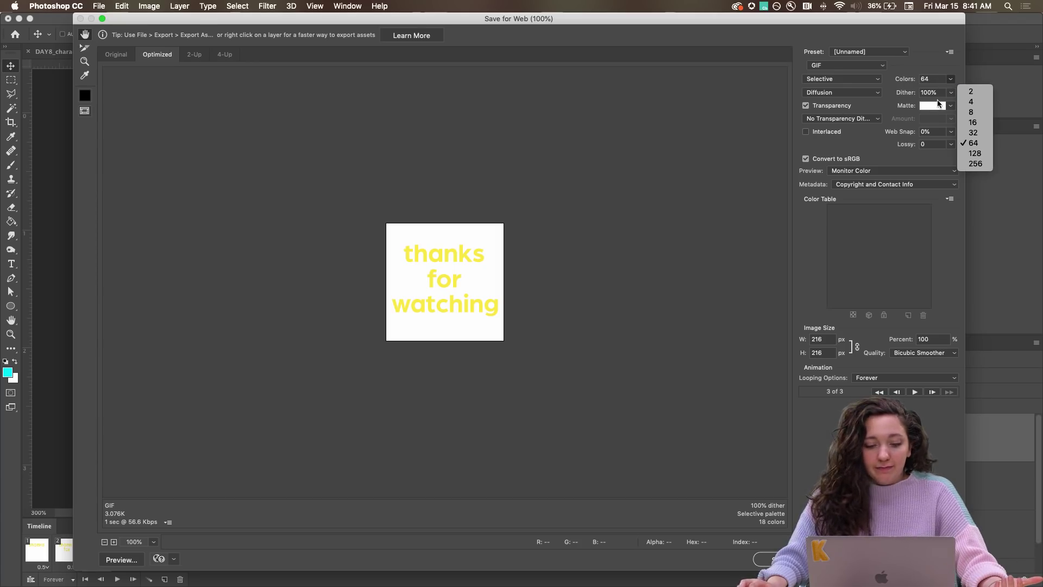
click(972, 102)
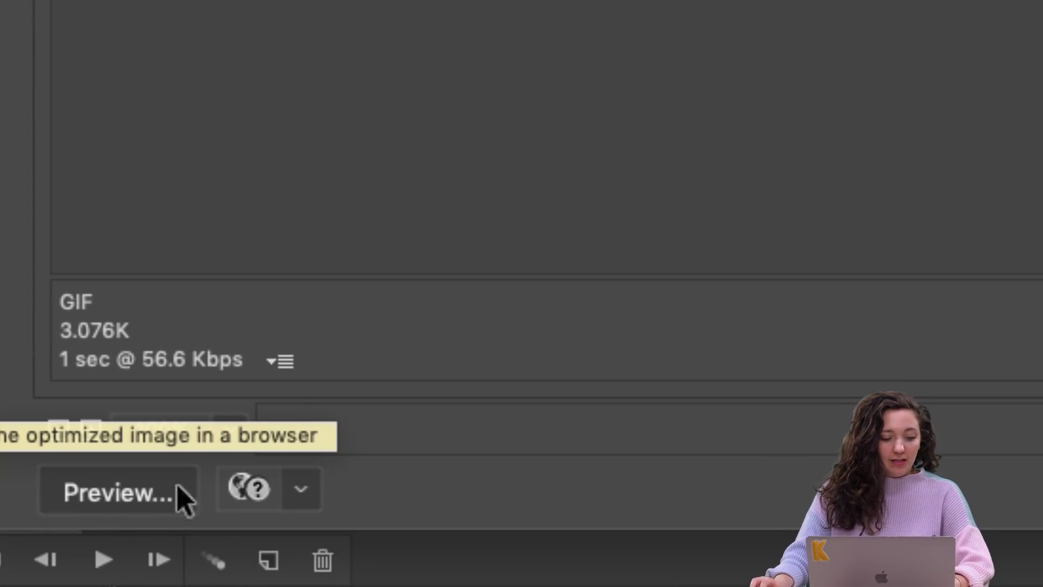
- Preview the optimized GIF in the web browser, and return to the Save for Web dialog
click(300, 488)
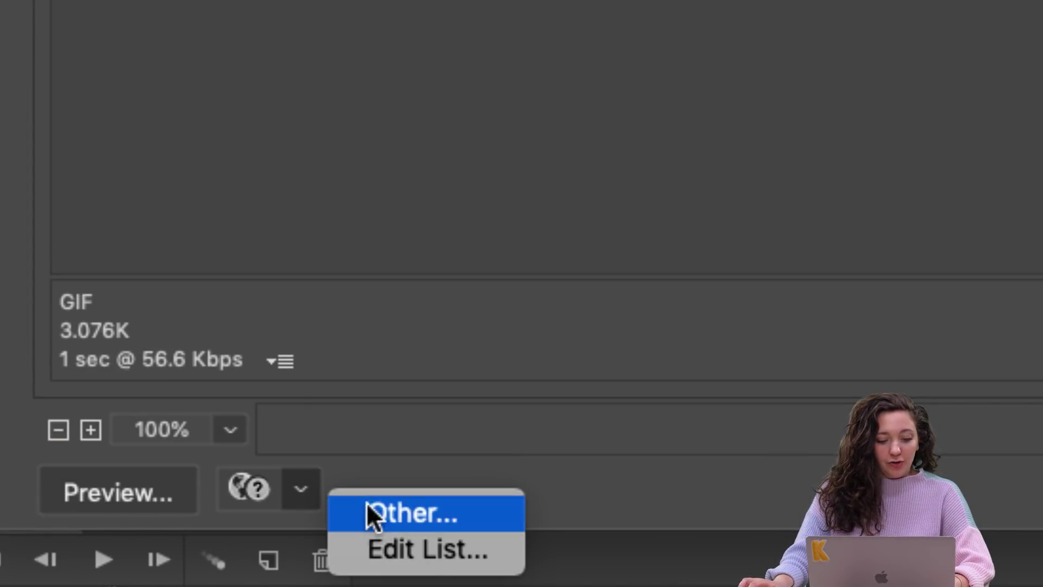
click(347, 477)
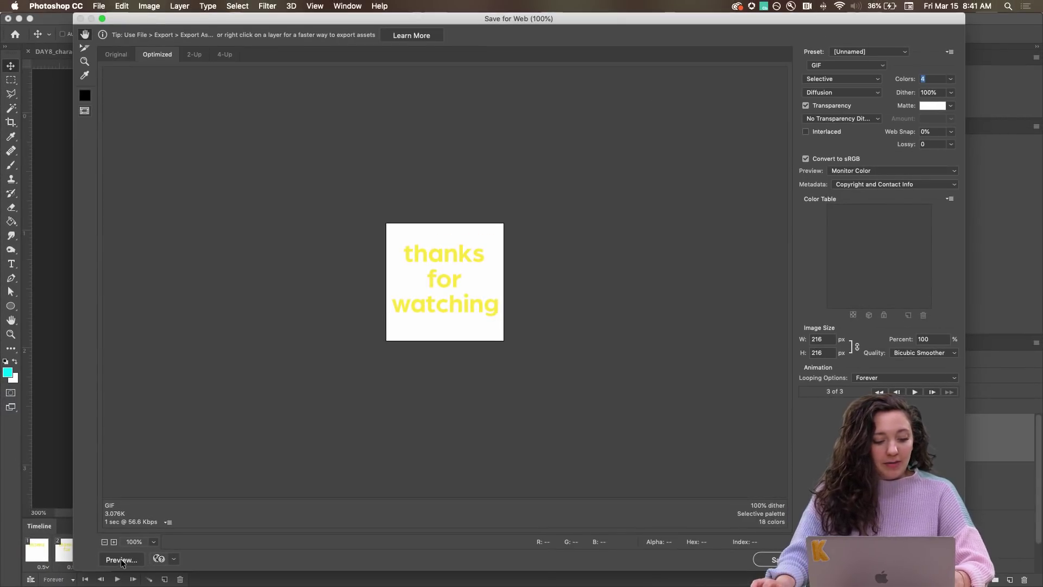
click(120, 558)
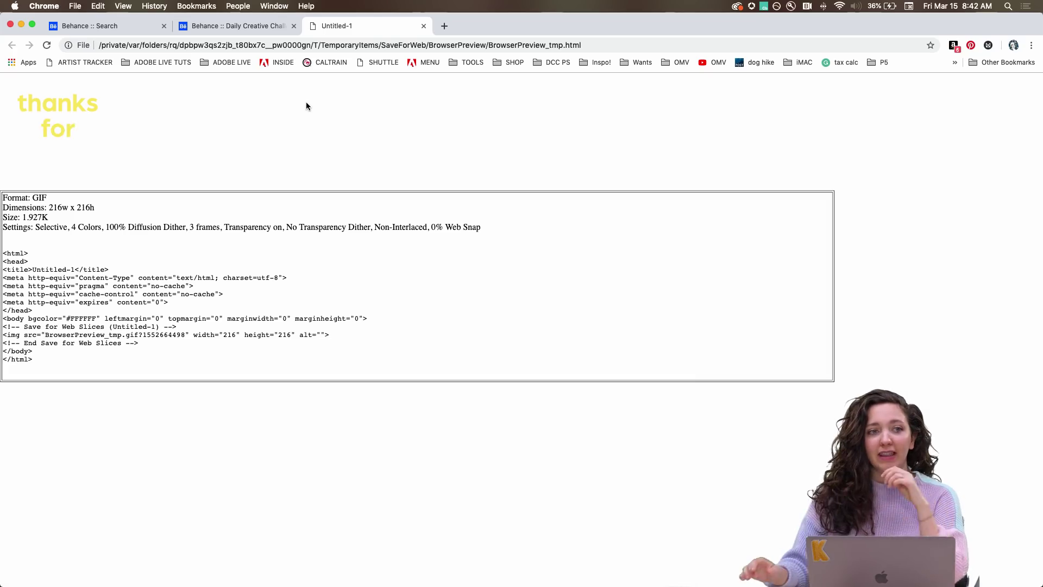
click(19, 24)
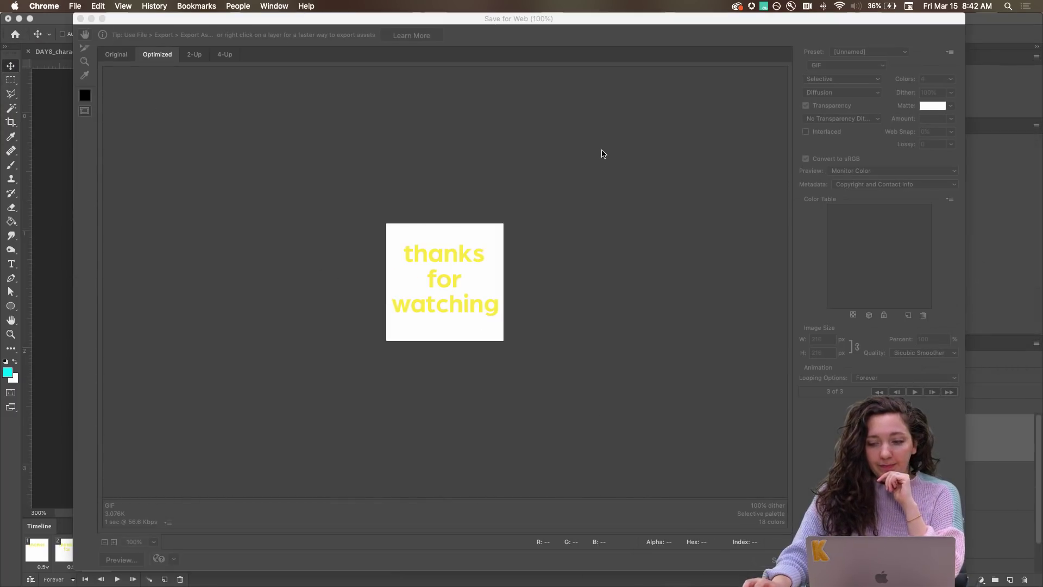
click(602, 154)
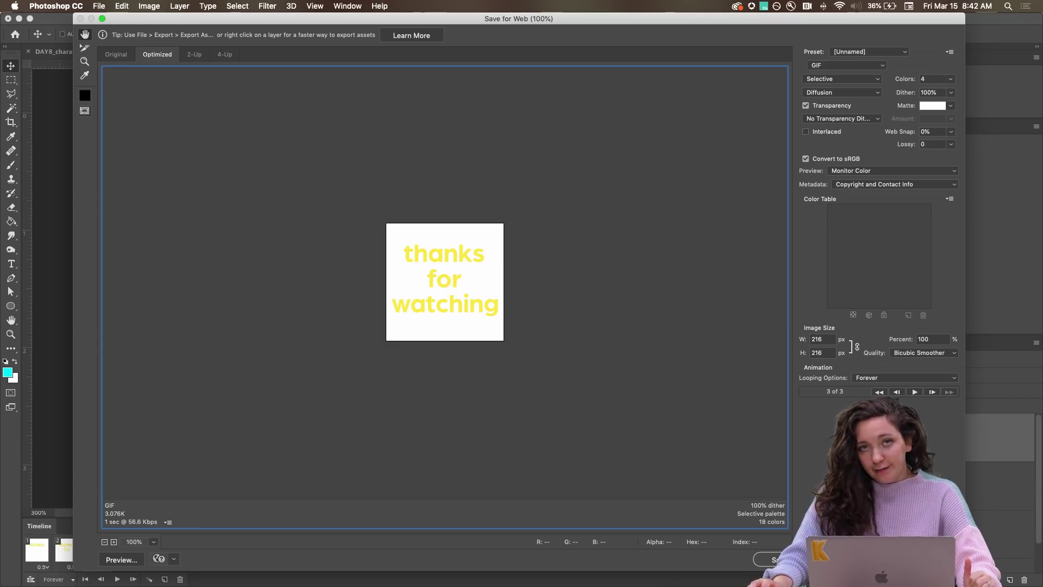
- Save the animation as thanksforwatching.gif in the DAY 9 folder, with the Images Only format
click(783, 560)
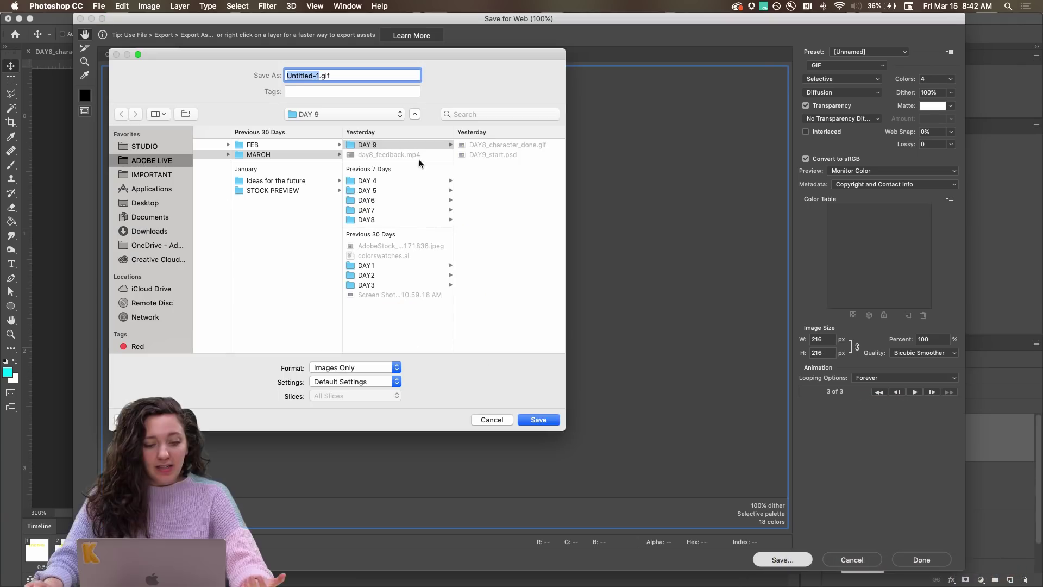
text(tha)
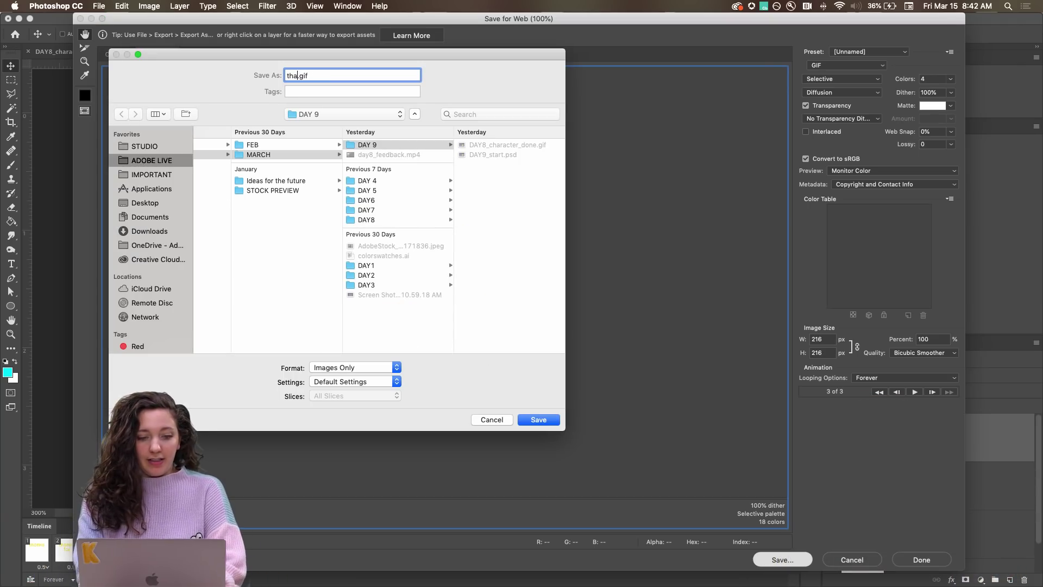
text(nksforwatching)
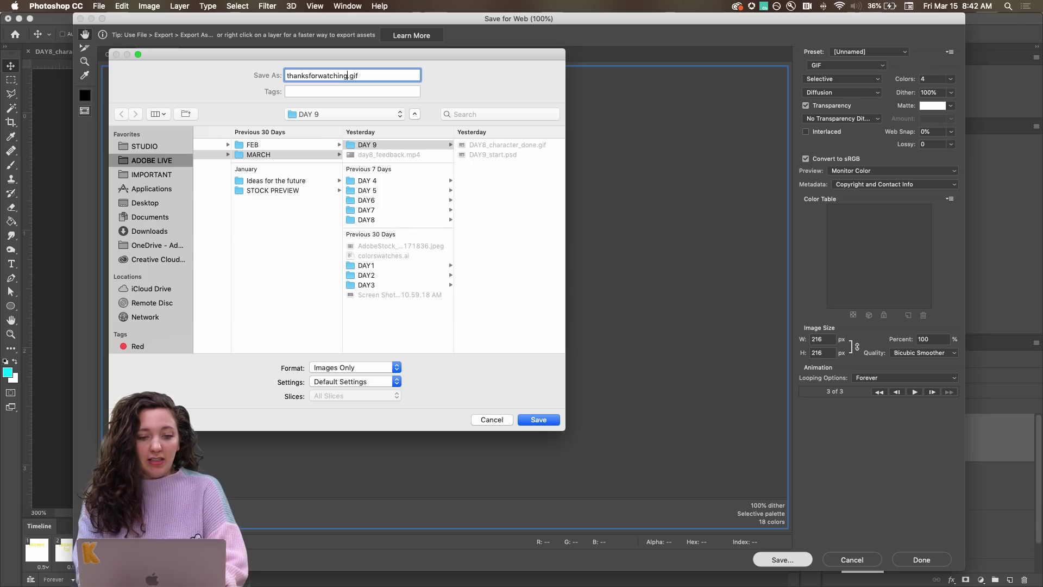
click(537, 419)
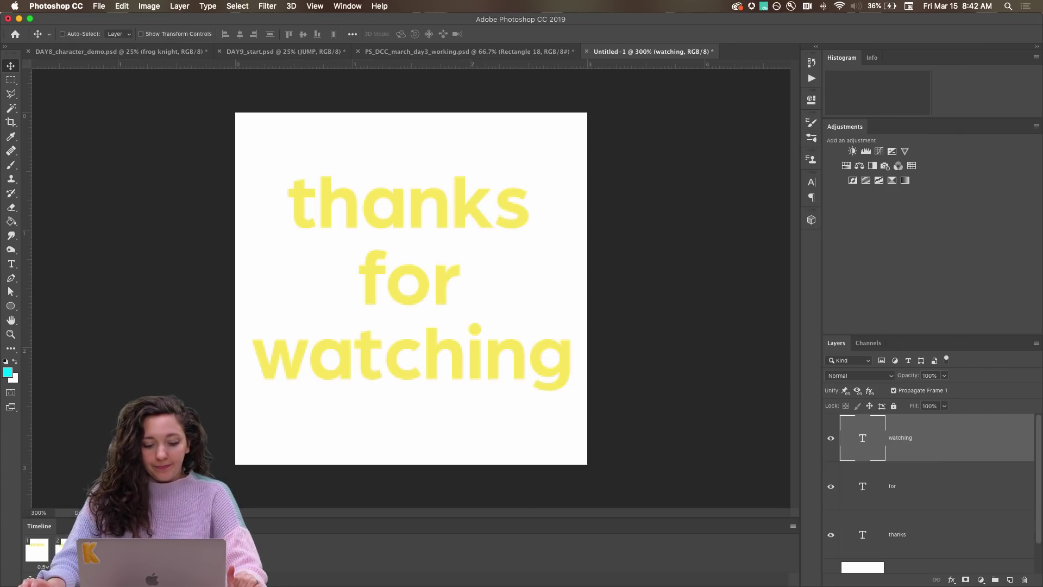
- Switch to Finder, locate thanksforwatching.gif in ADOBE LIVE's DCC 2019 > MARCH > DAY 9 folder, and preview it with Quick Look
click(239, 572)
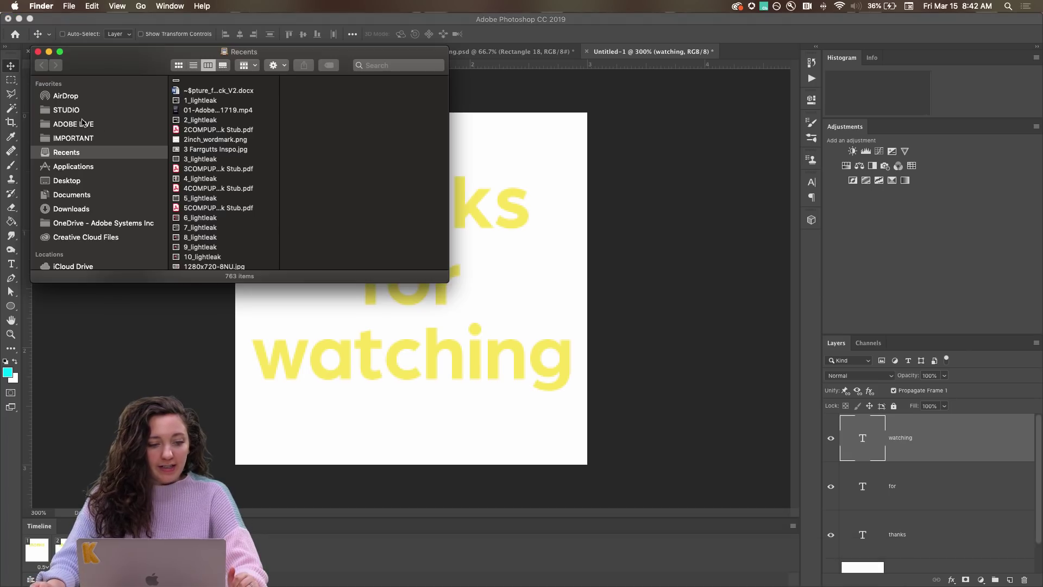
click(70, 125)
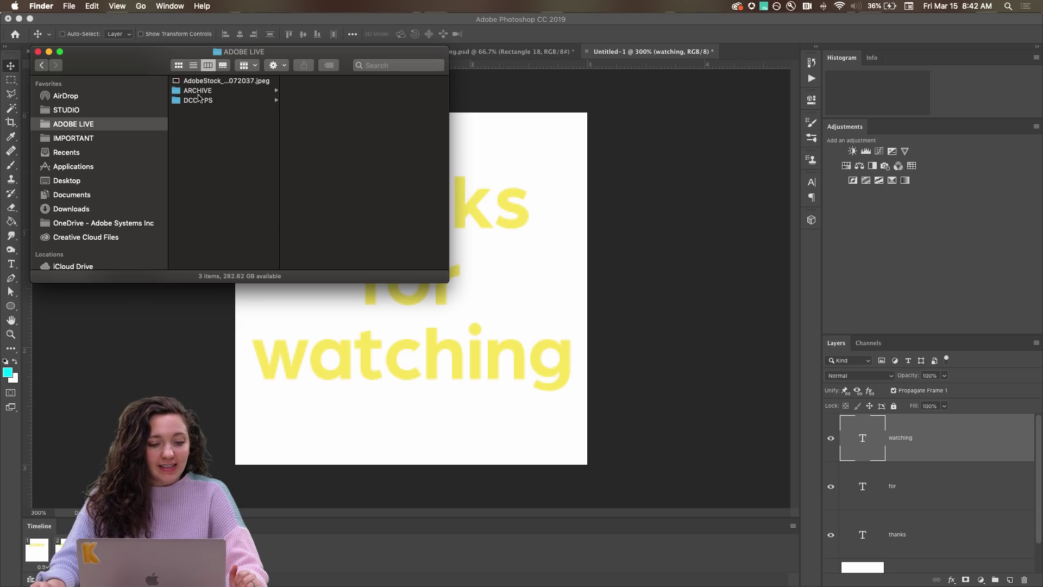
click(199, 99)
click(334, 91)
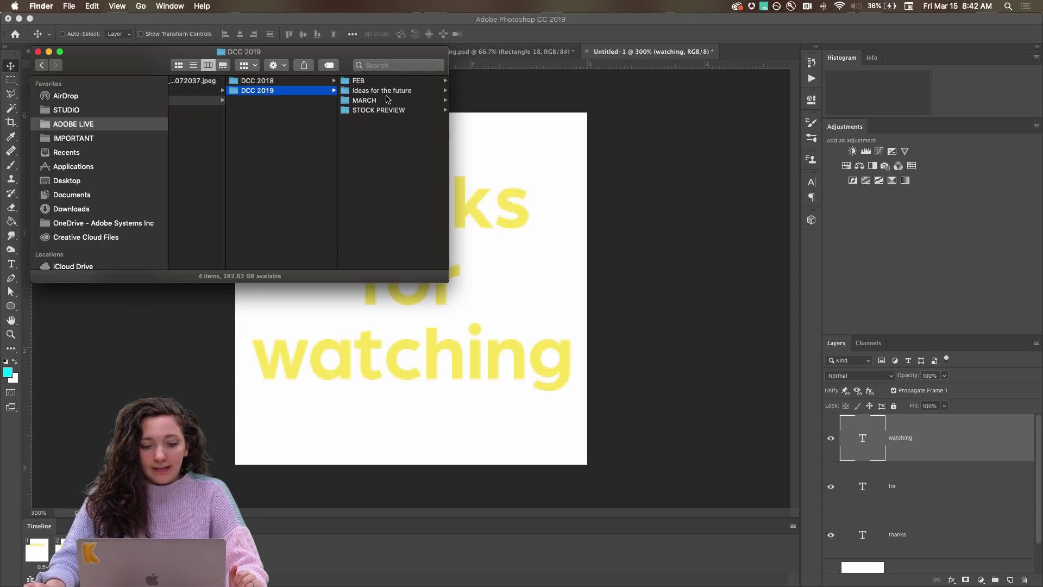
click(388, 100)
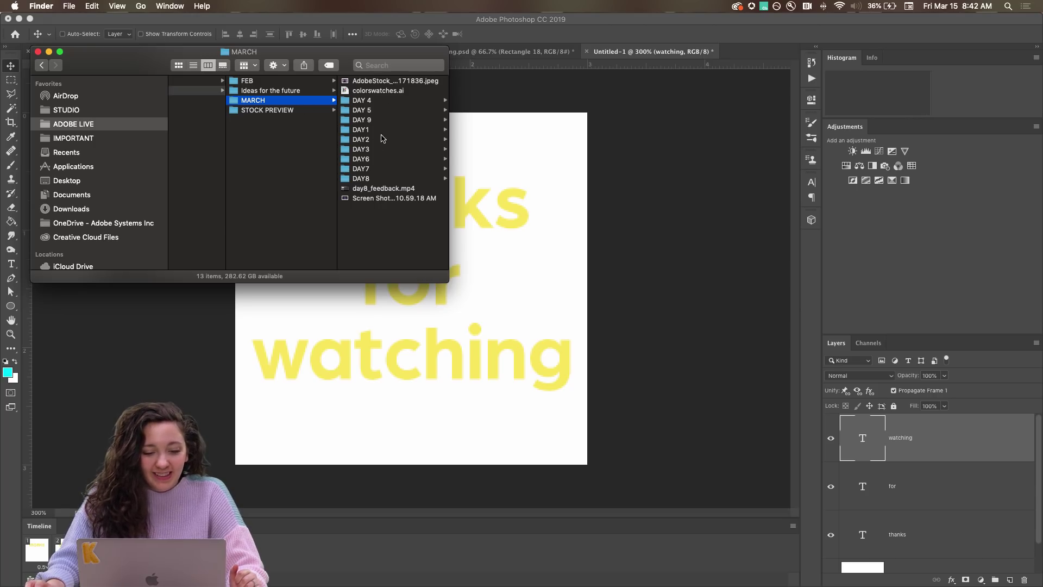
click(373, 121)
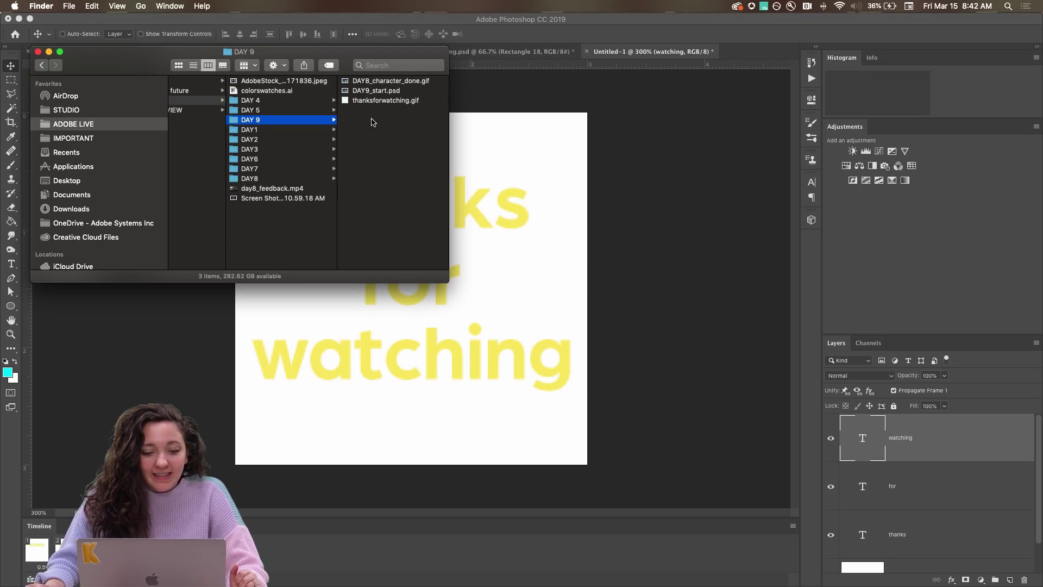
click(380, 101)
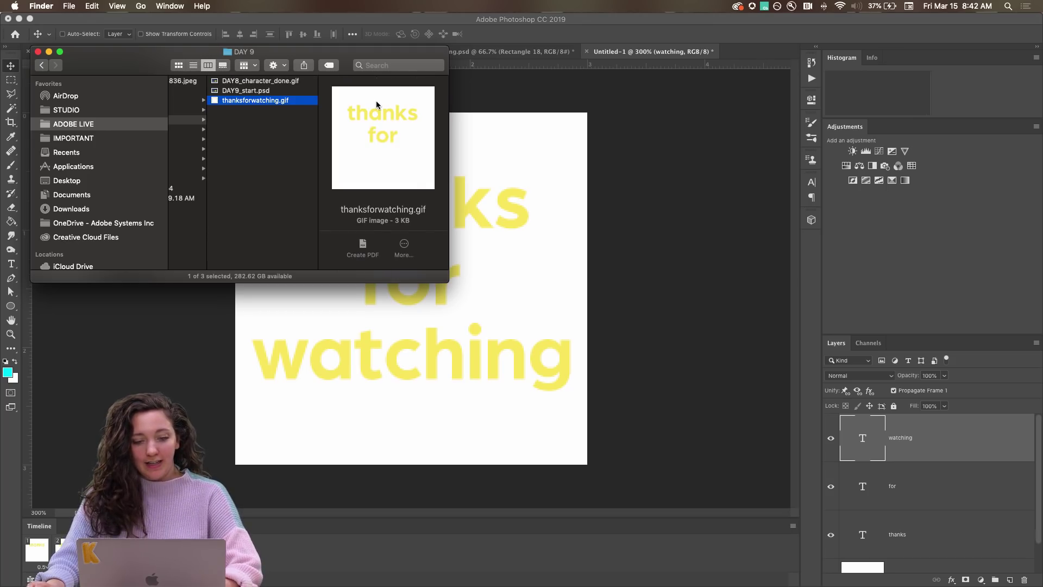
key(space)
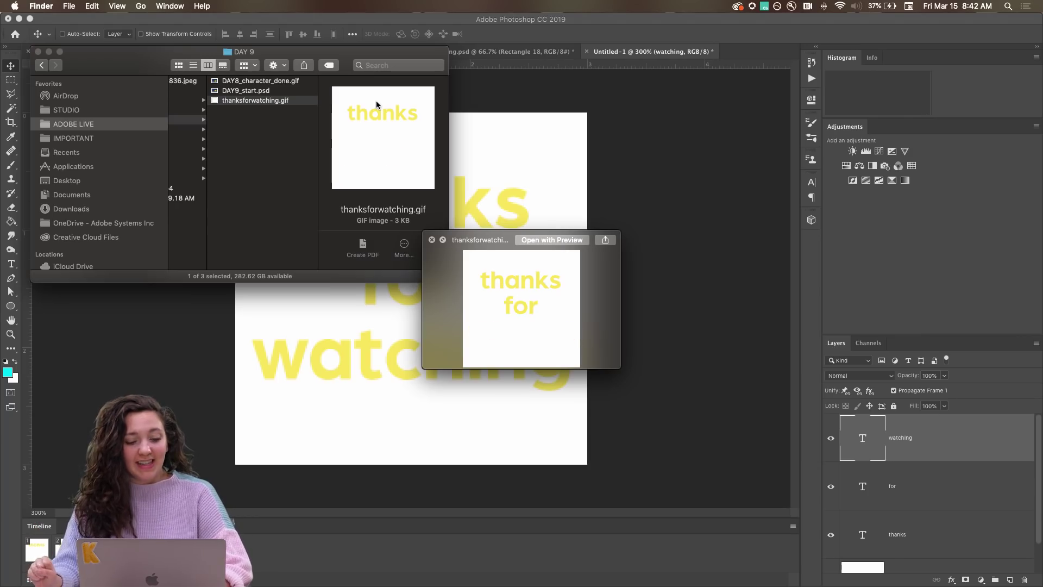
key(space)
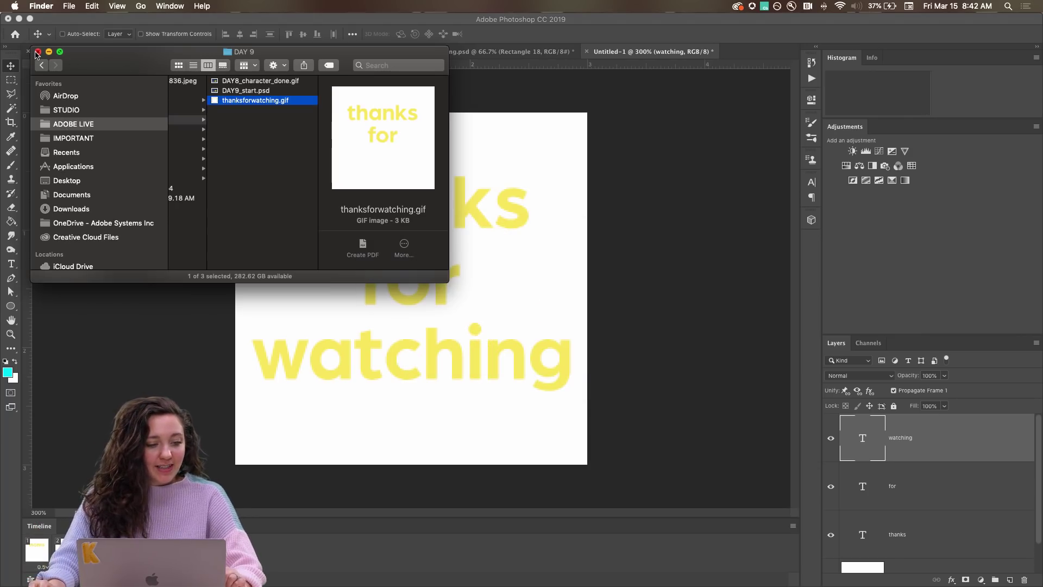
- Close the Finder window, open the PS_DCC_march_day3_working.psd document, and enlarge the Layers panel to show all its layers
click(39, 52)
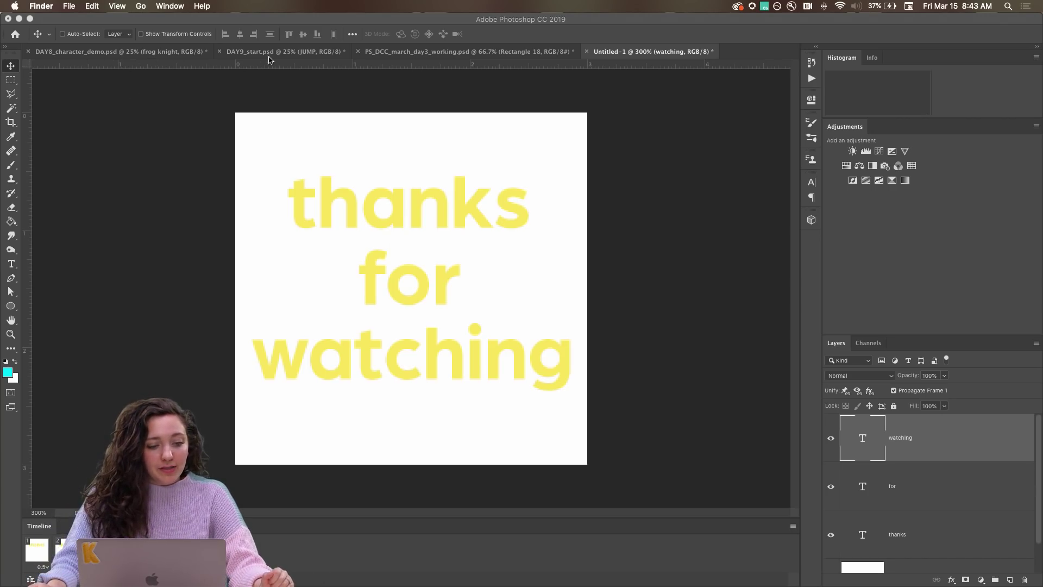
click(417, 52)
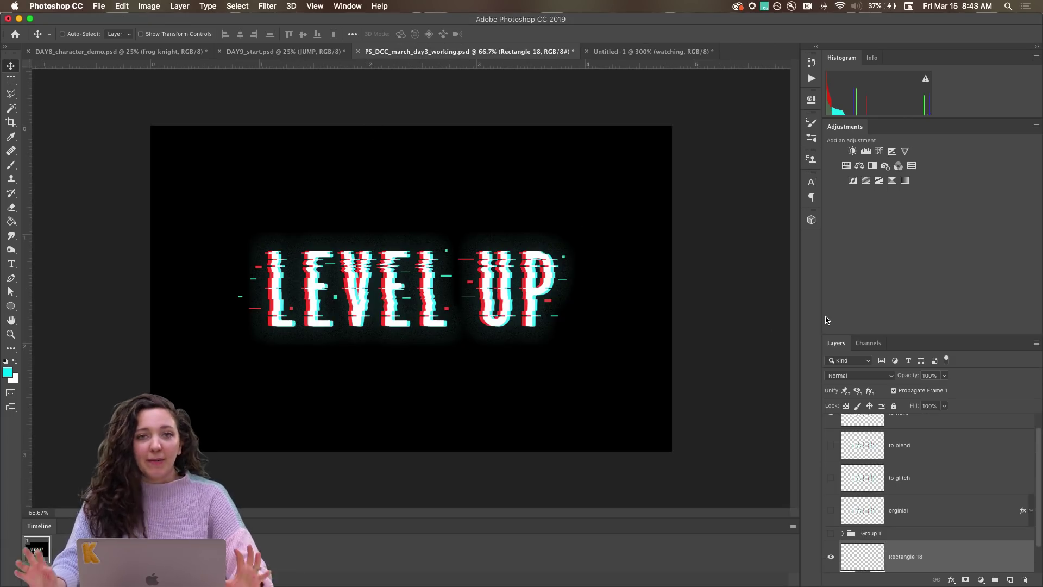
drag(974, 334, 952, 221)
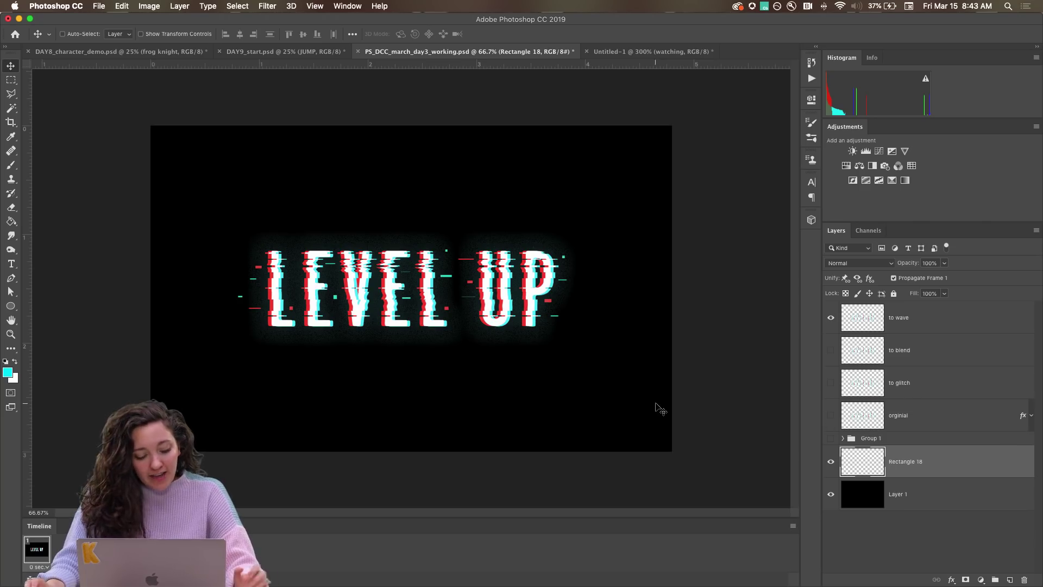
- Go through the orginial, to wave, to blend and to glitch layers one by one
click(924, 417)
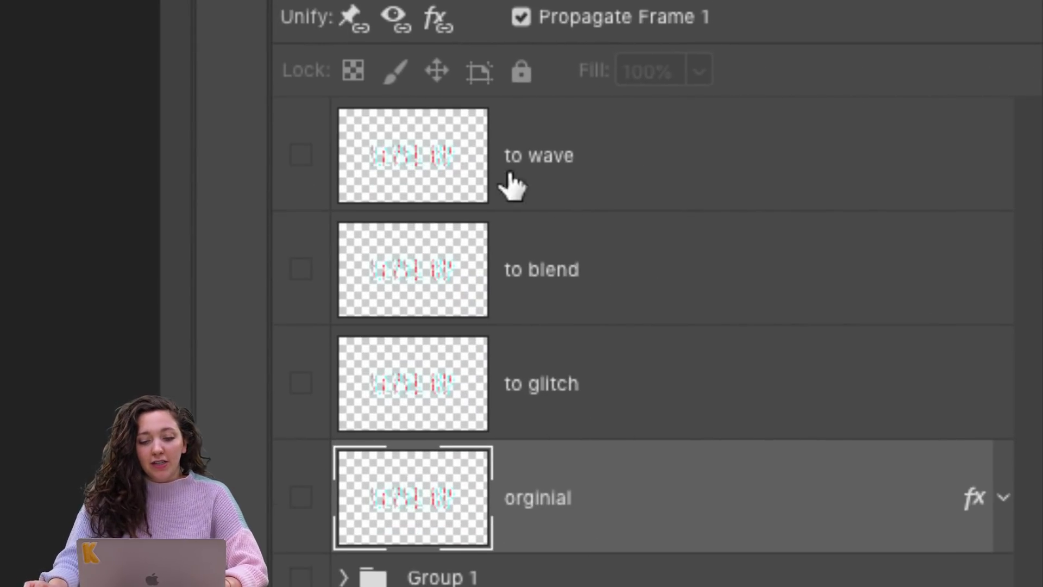
click(597, 165)
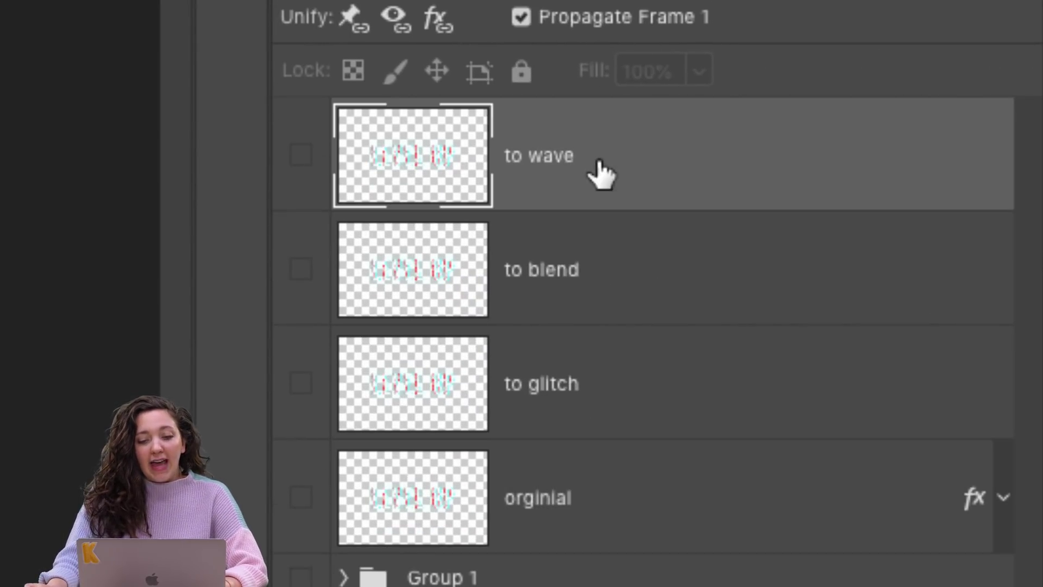
click(609, 269)
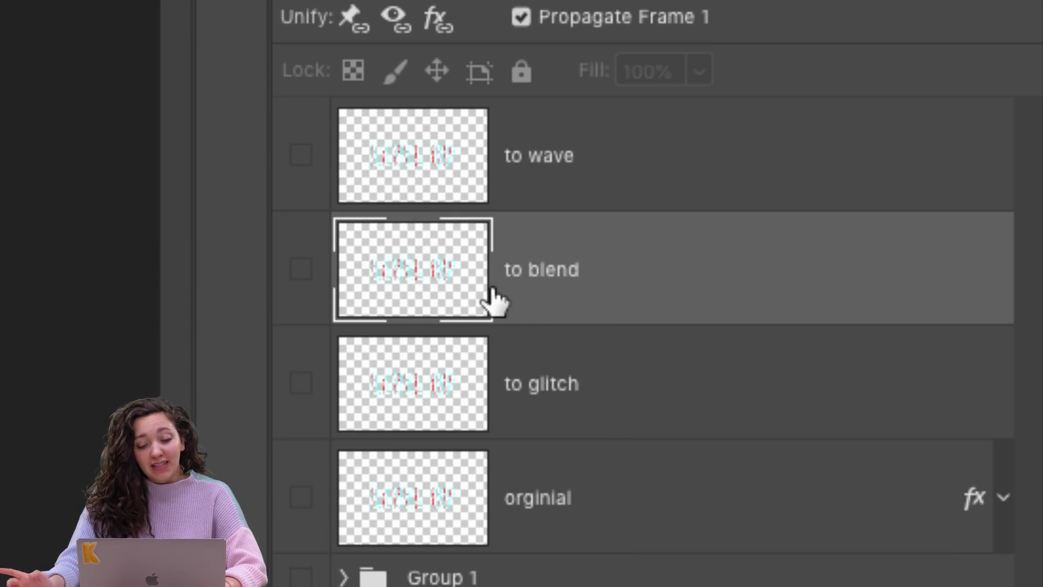
click(543, 384)
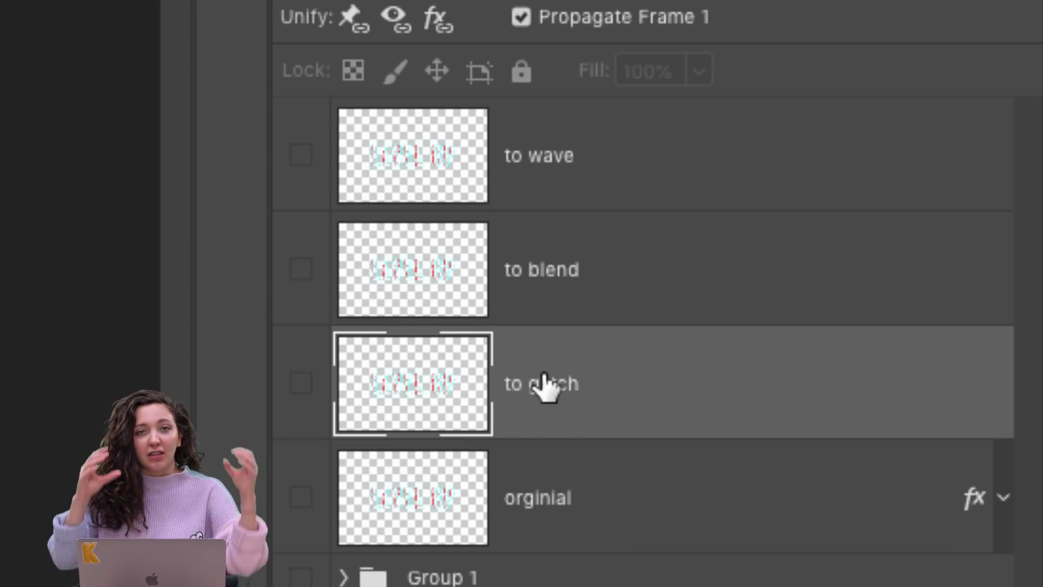
click(587, 492)
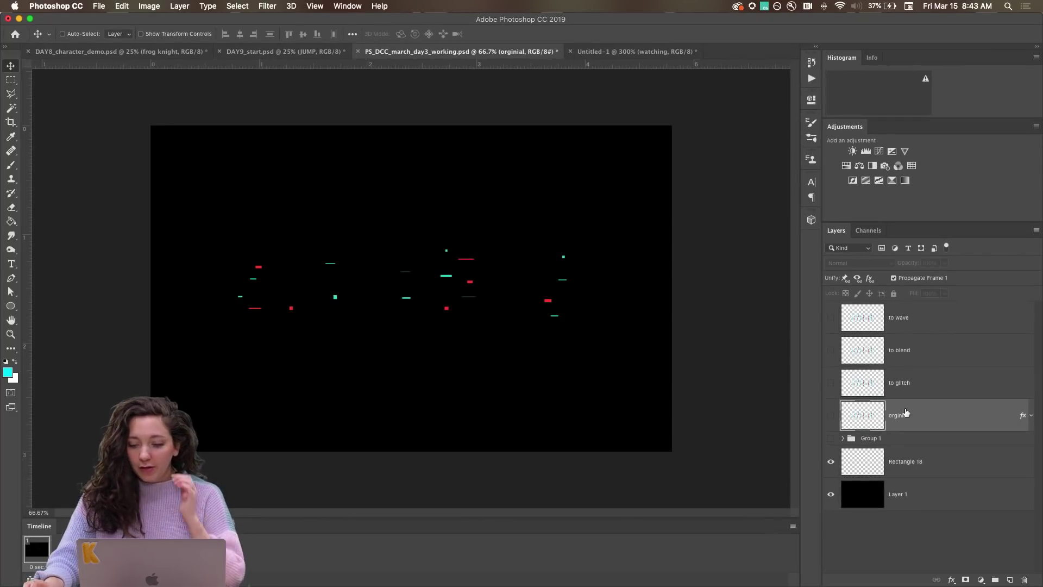
- Show the to glitch layer and shift a rectangular strip across the upper part of its LEVEL UP text to the right
click(830, 383)
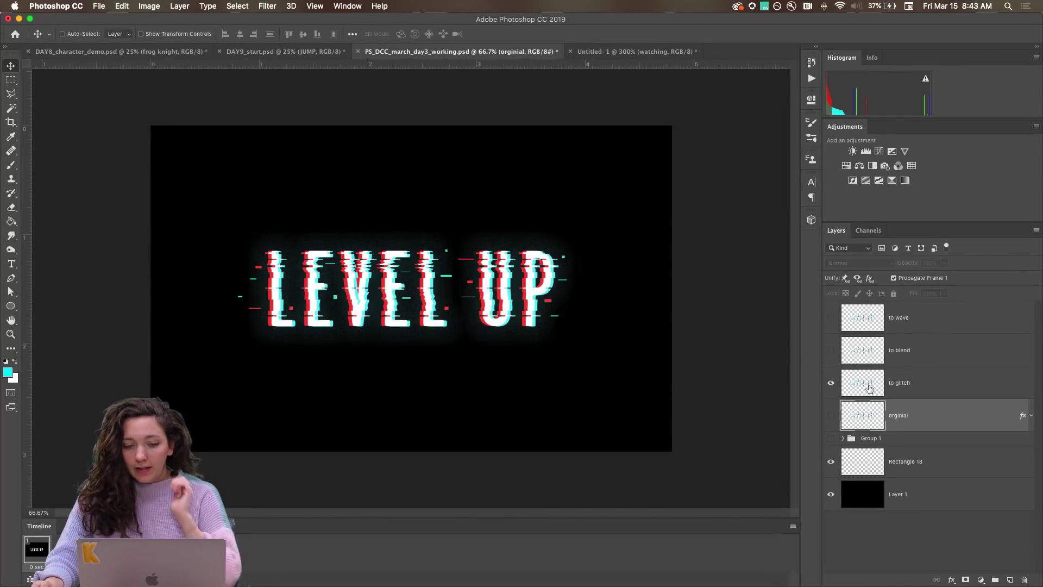
click(925, 386)
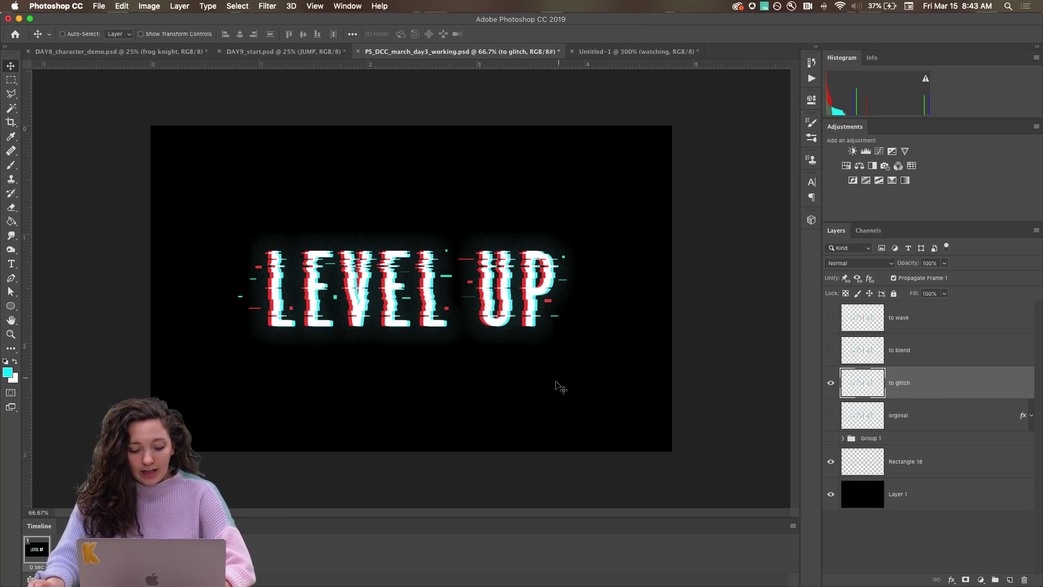
key(m)
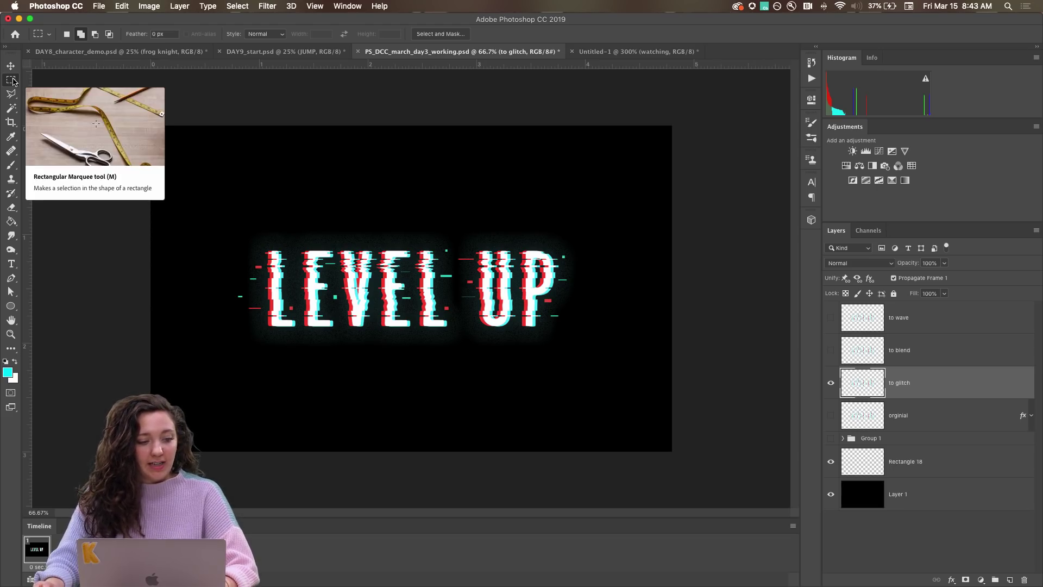
drag(247, 258, 576, 272)
key(v)
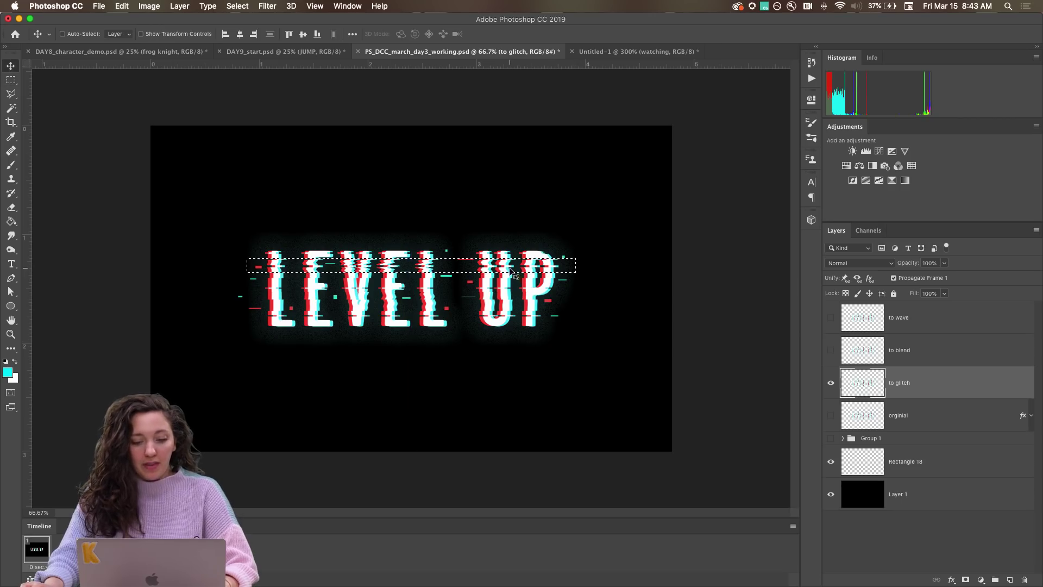
drag(512, 269, 530, 272)
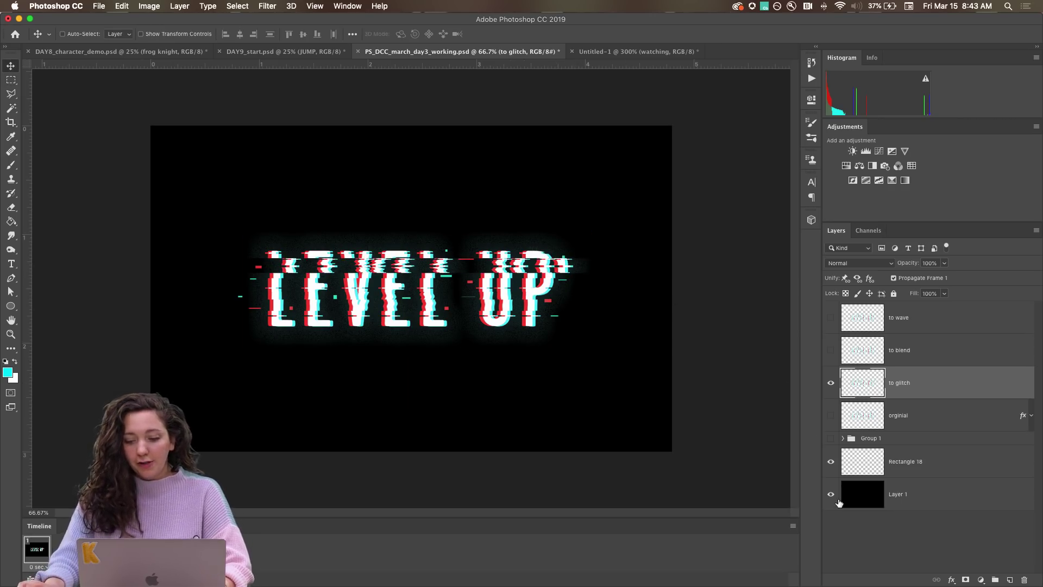
- Toggle the visibility of Layer 1 and the to glitch layer to check the shifted strip with and without the background
click(831, 494)
click(832, 494)
click(831, 494)
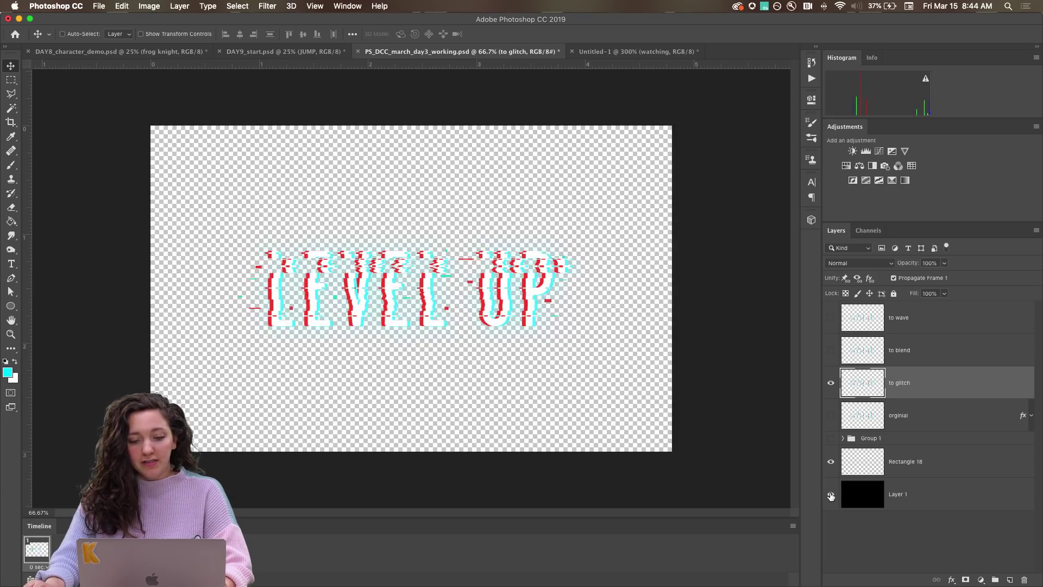
click(832, 495)
click(831, 383)
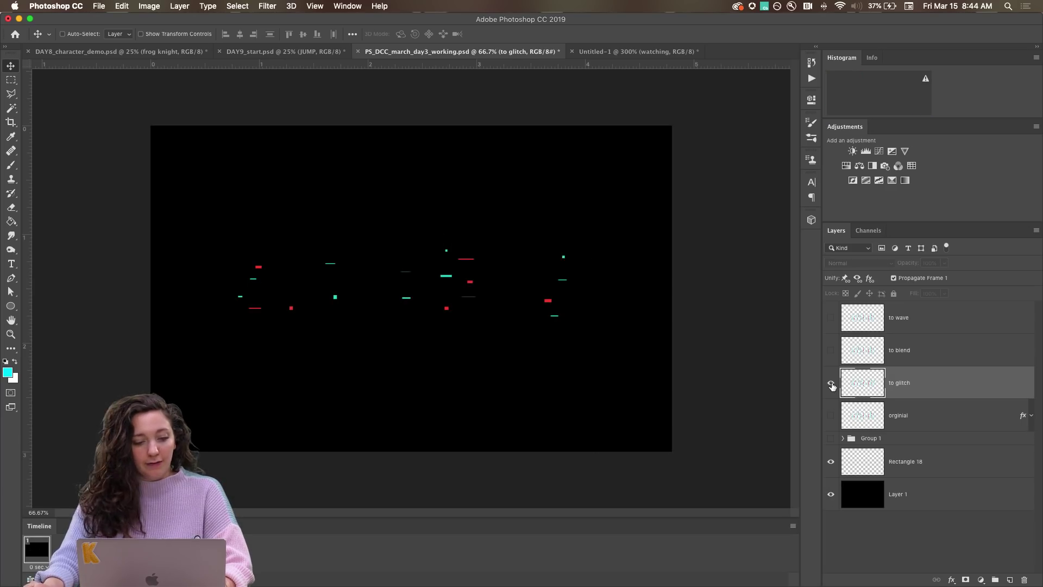
click(831, 384)
click(832, 383)
click(832, 384)
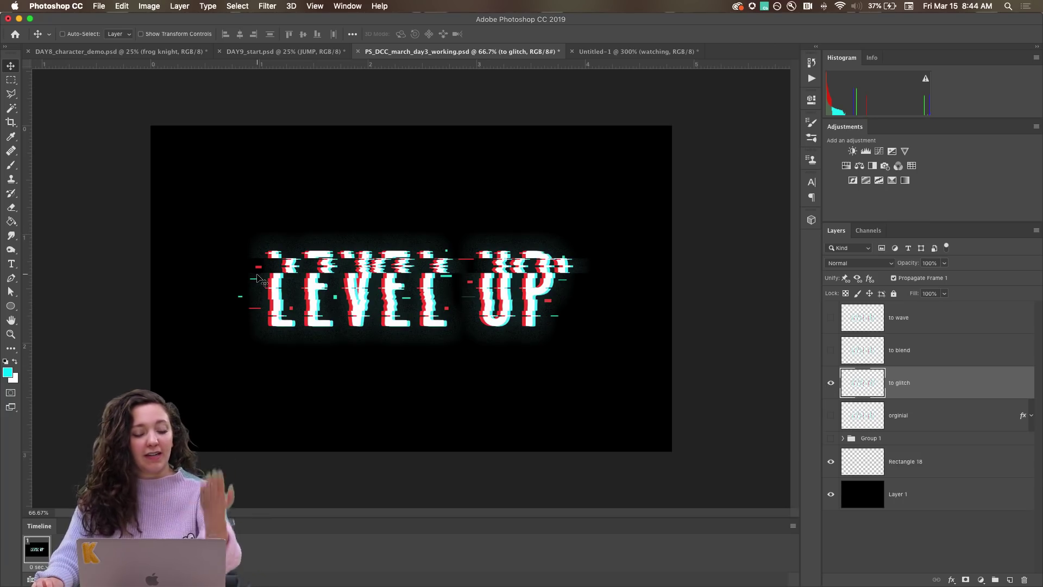
- Shift a rectangular strip across the lower half of the to glitch layer's text to the left, and clear the selection
key(m)
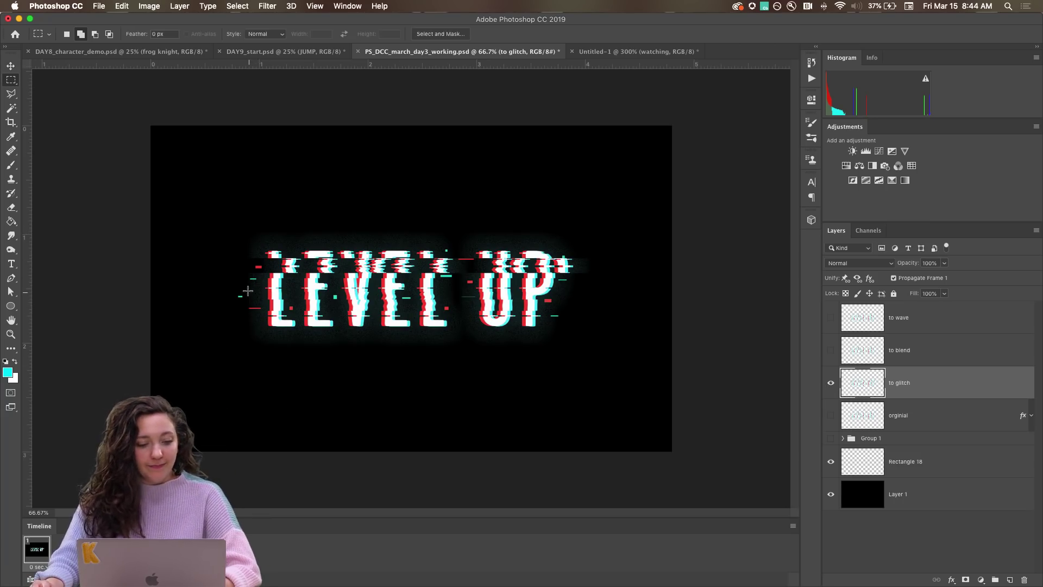
drag(248, 292, 500, 309)
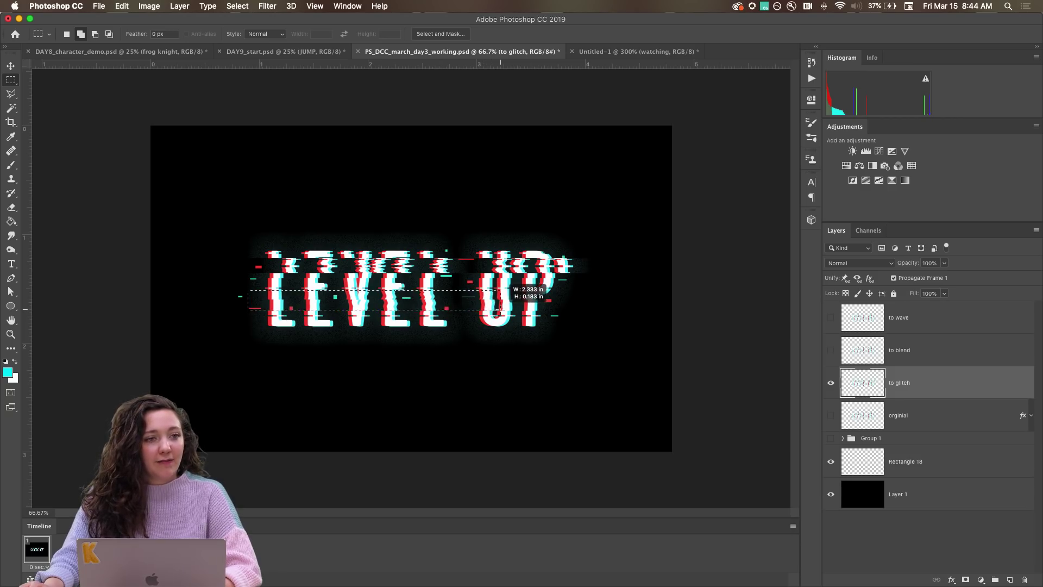
drag(500, 309, 573, 305)
key(v)
drag(377, 301, 362, 301)
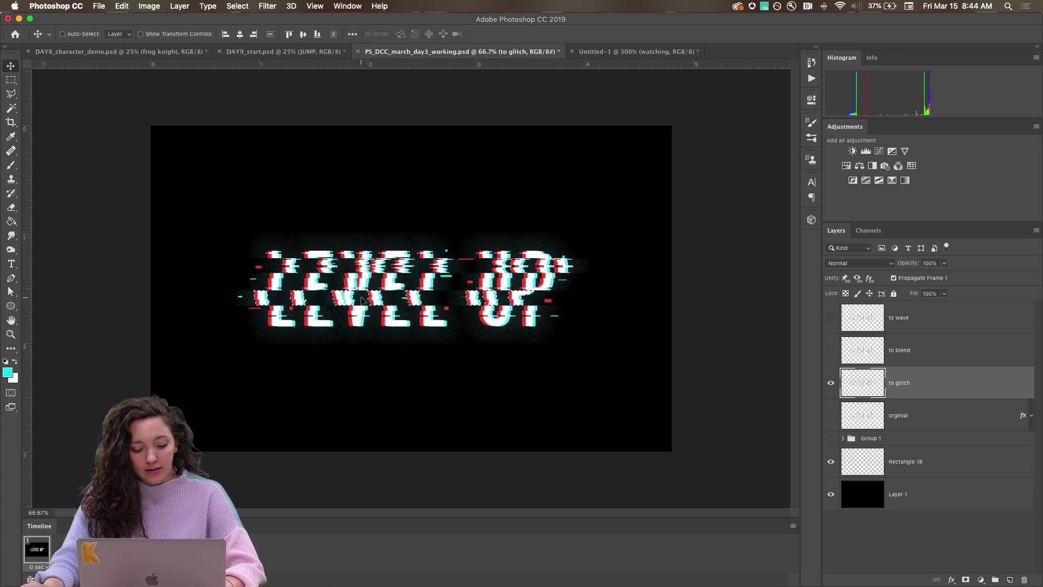
key(super+d)
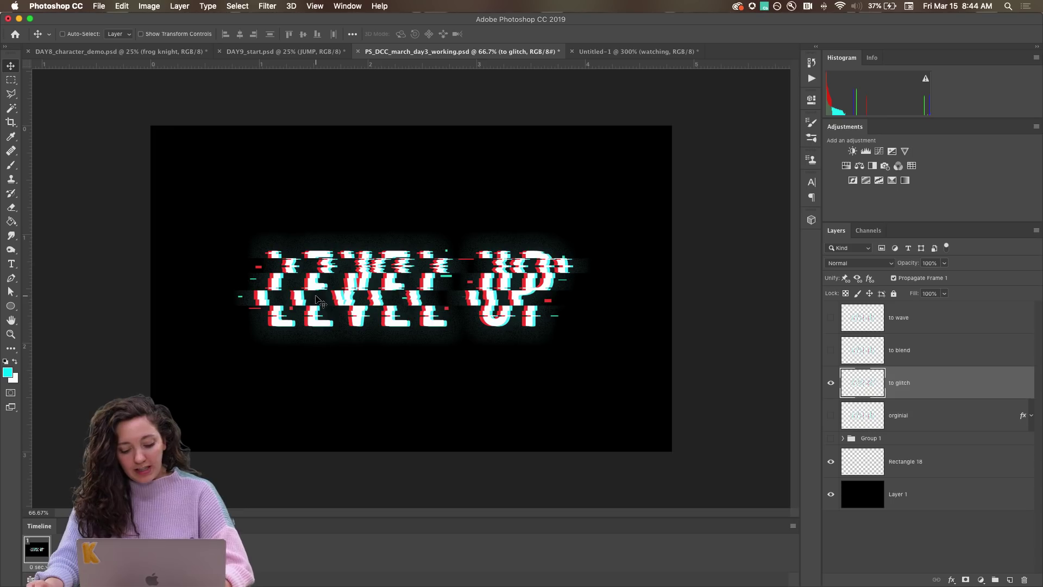
- Shift a thin strip across the middle of the to glitch layer's text to the right, and clear the selection
key(m)
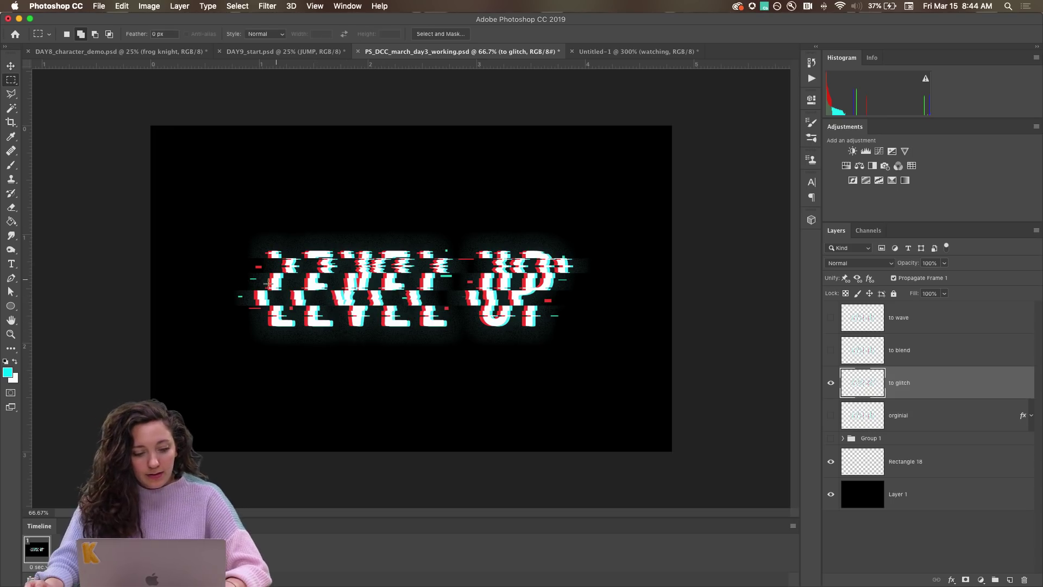
drag(243, 279, 603, 281)
key(v)
drag(274, 279, 303, 280)
key(ctrl+d)
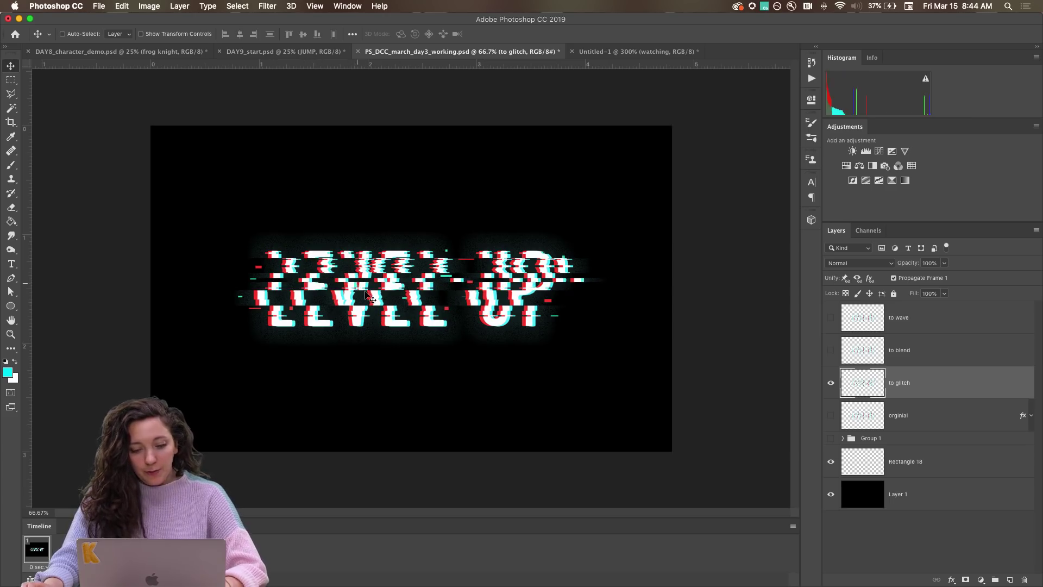
- Alternate the visibility of the orginial and to glitch layers to compare the two versions of the text
click(831, 384)
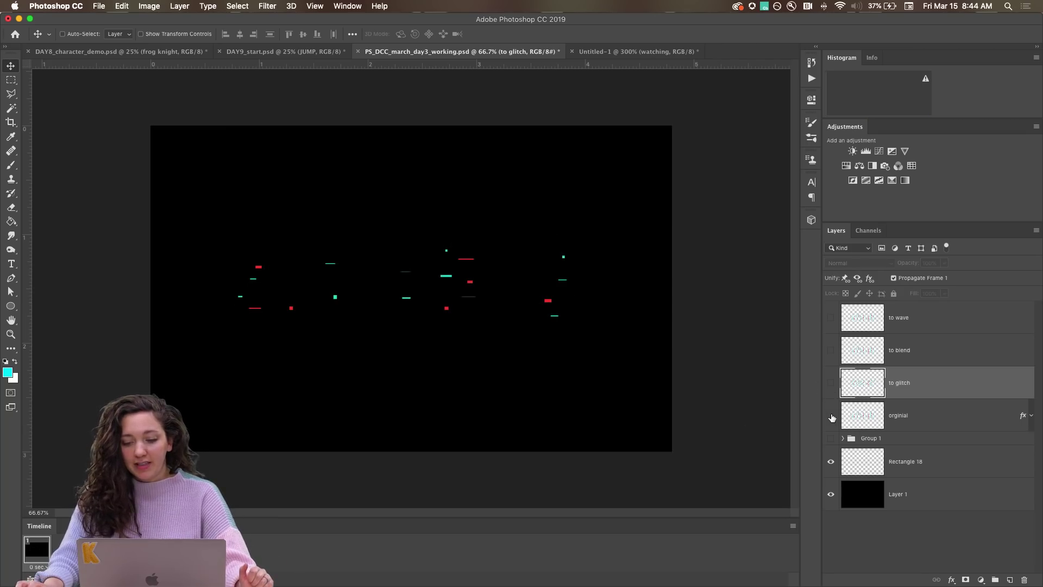
click(831, 415)
click(831, 384)
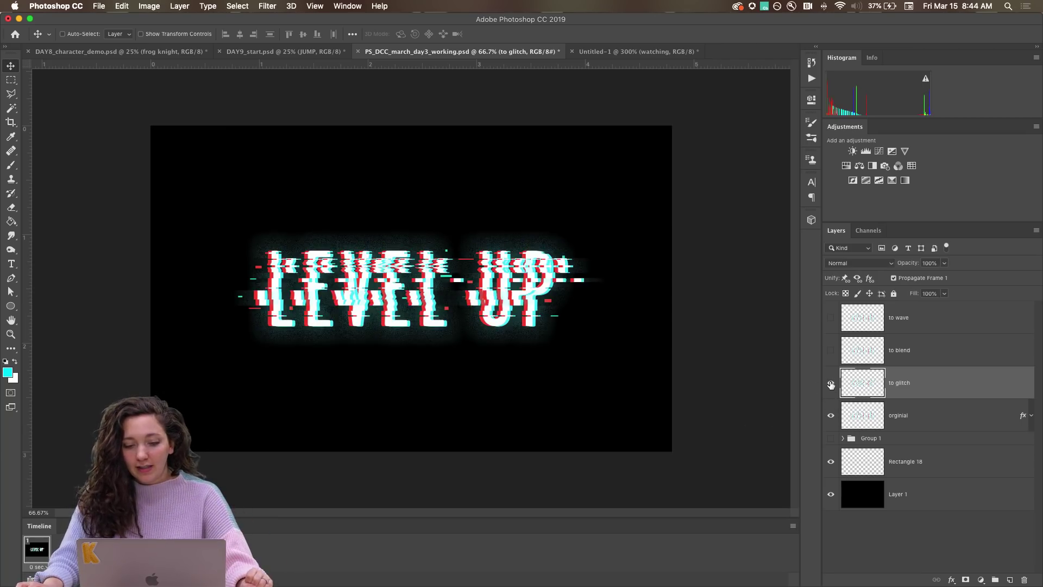
click(830, 383)
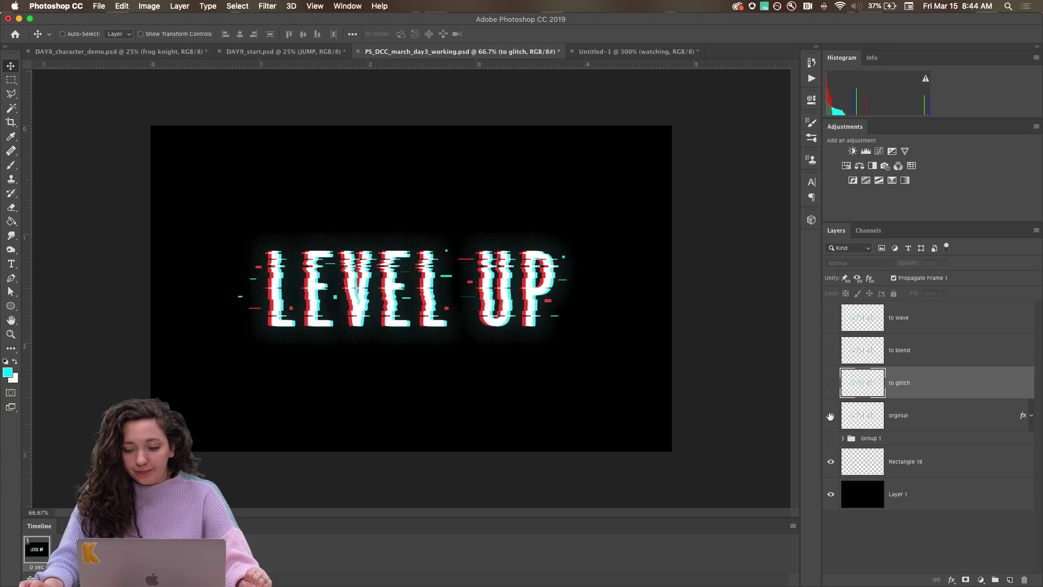
click(831, 415)
click(831, 384)
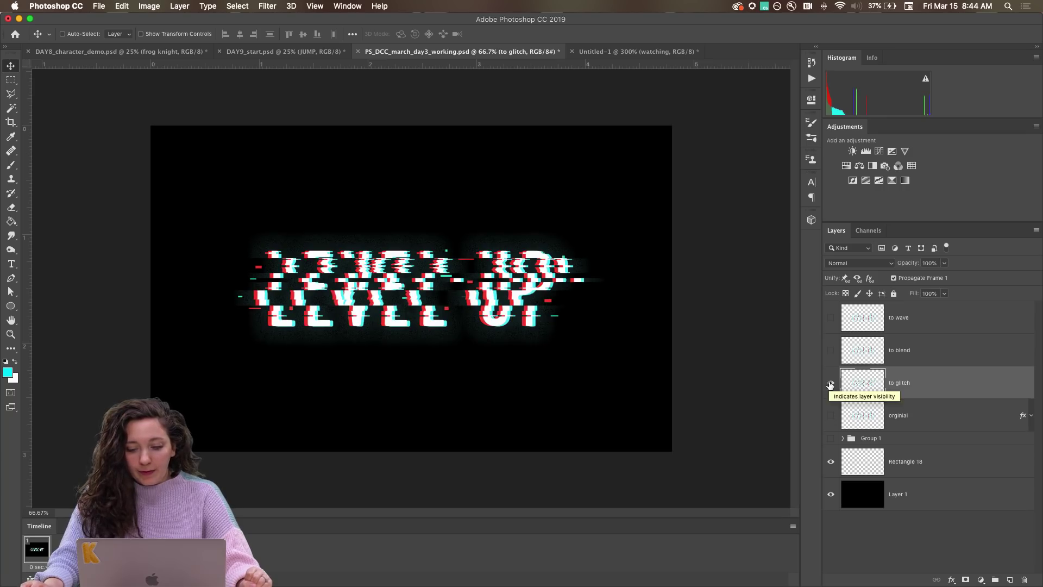
- Hide the to glitch layer, show the to blend and orginial layers, and make to blend the active layer
click(831, 382)
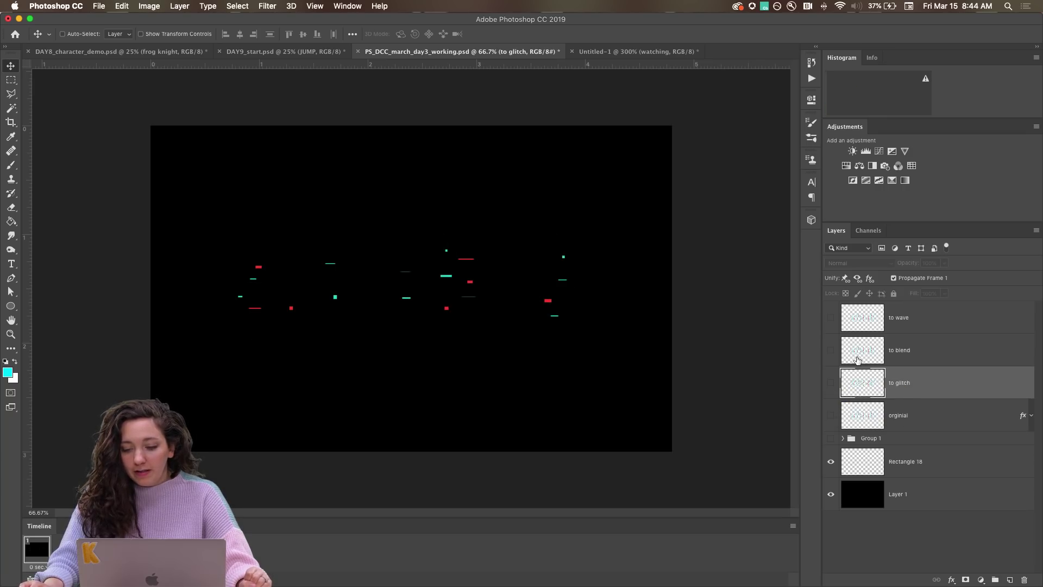
click(843, 356)
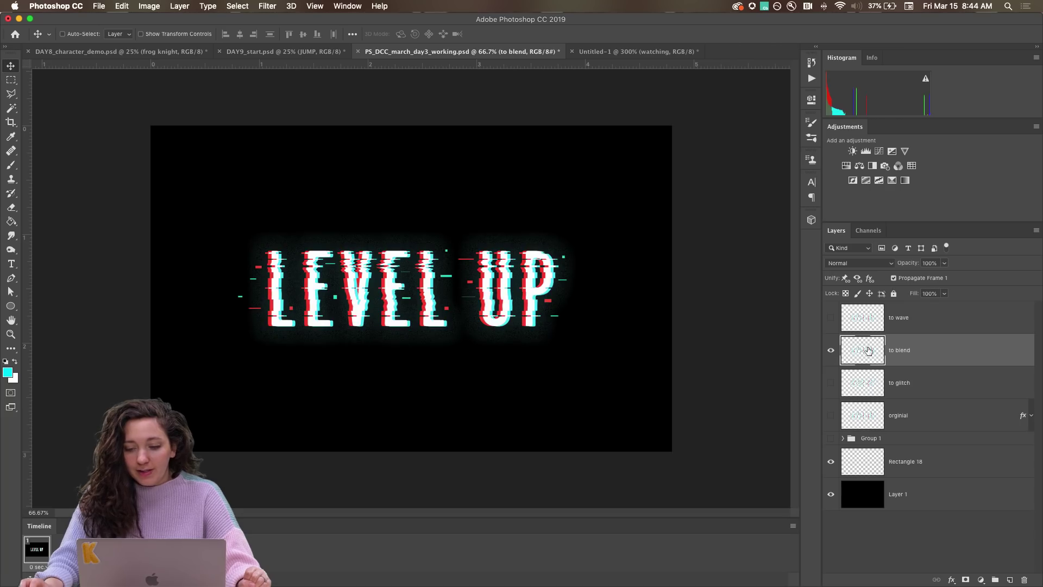
click(831, 415)
click(843, 264)
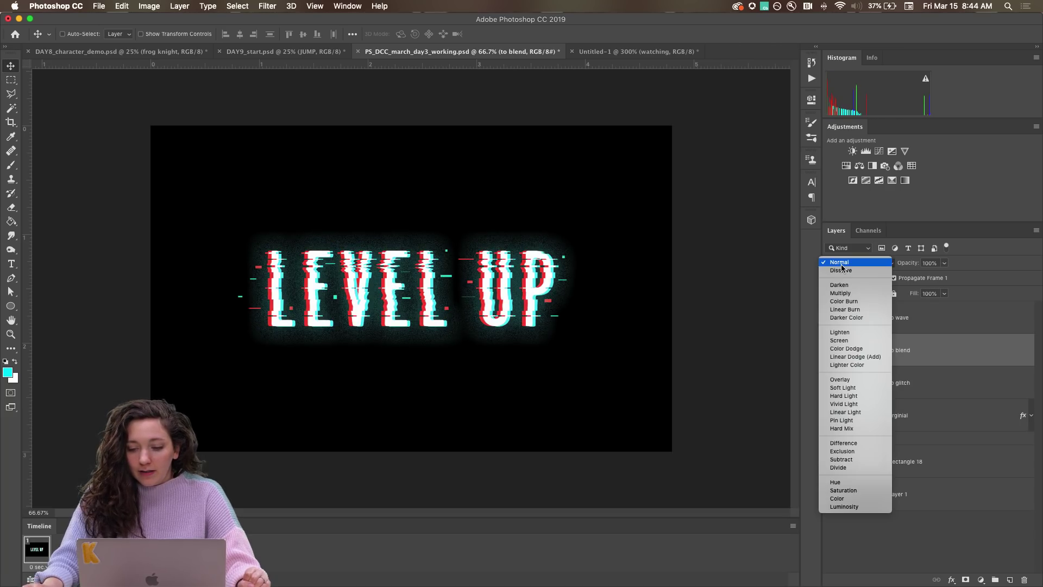
click(945, 356)
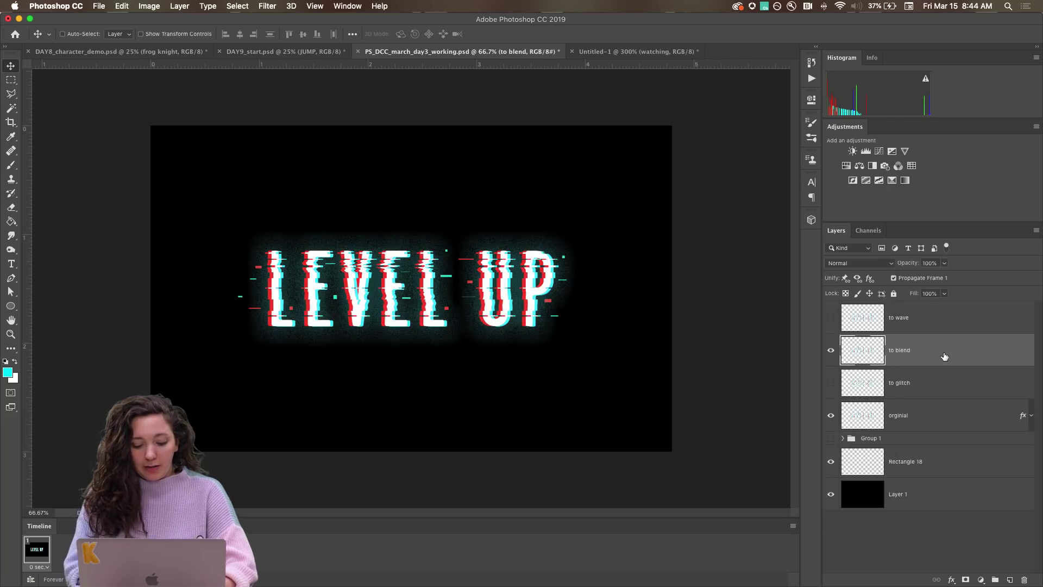
- Nudge the to blend layer slightly right and down from the orginial text, and set its blend mode to Difference
key(Right)
key(Right)
key(Right)
key(Right)
key(Right)
key(Right)
key(Right)
key(Right)
key(Right)
key(Right)
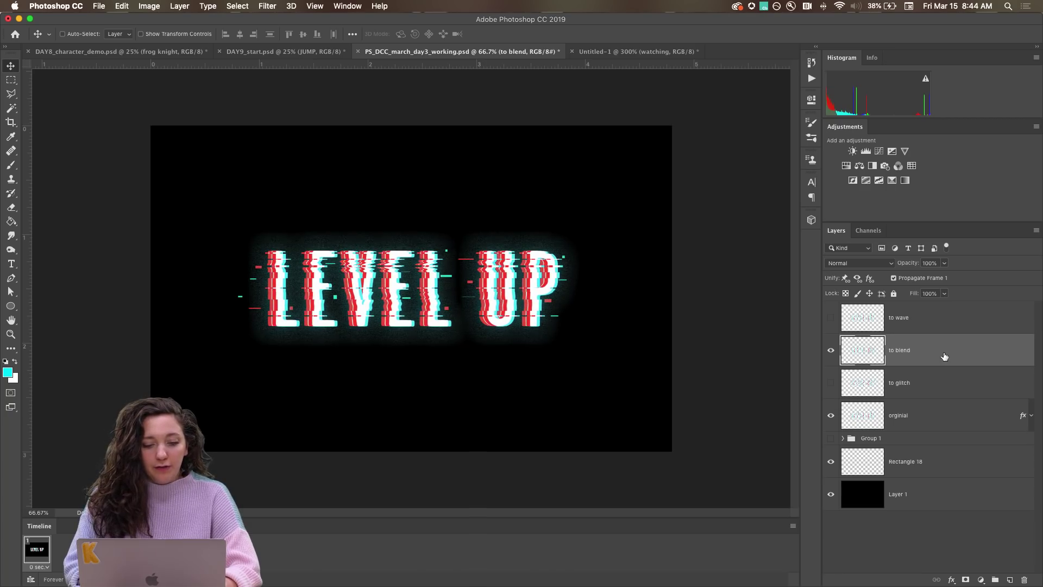
key(Down)
key(Down)
key(Down)
key(Down)
key(Down)
key(Down)
key(Down)
key(Down)
key(Down)
key(Down)
key(Left)
key(Left)
key(Left)
key(Left)
key(Left)
key(Left)
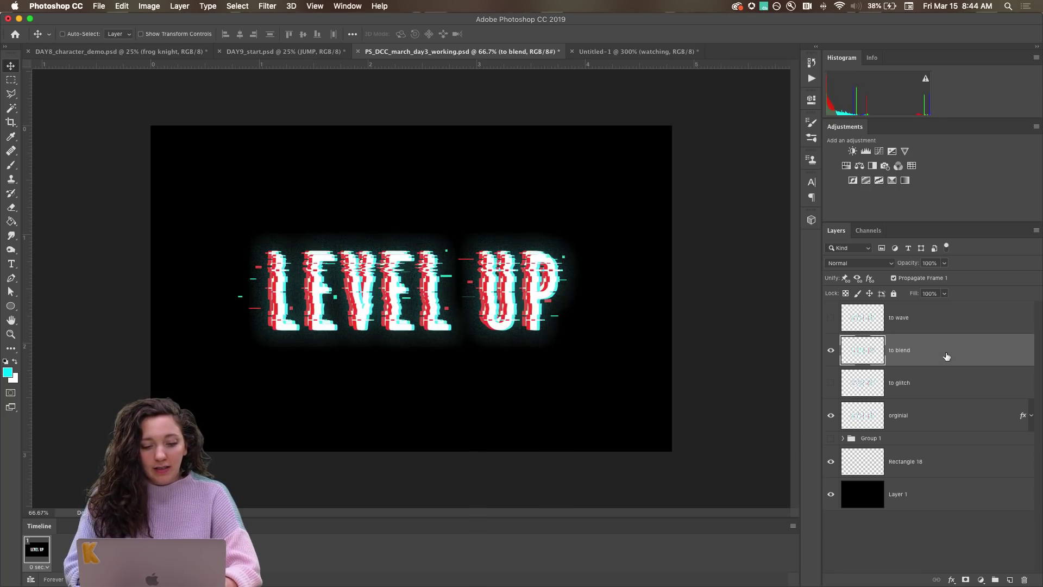
key(Left)
key(Left)
key(Left)
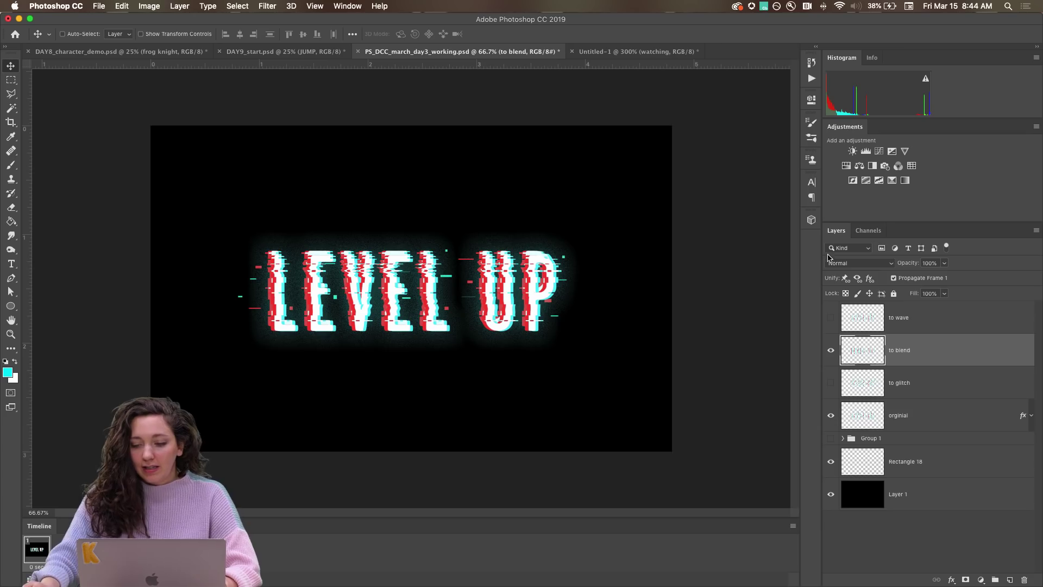
click(835, 264)
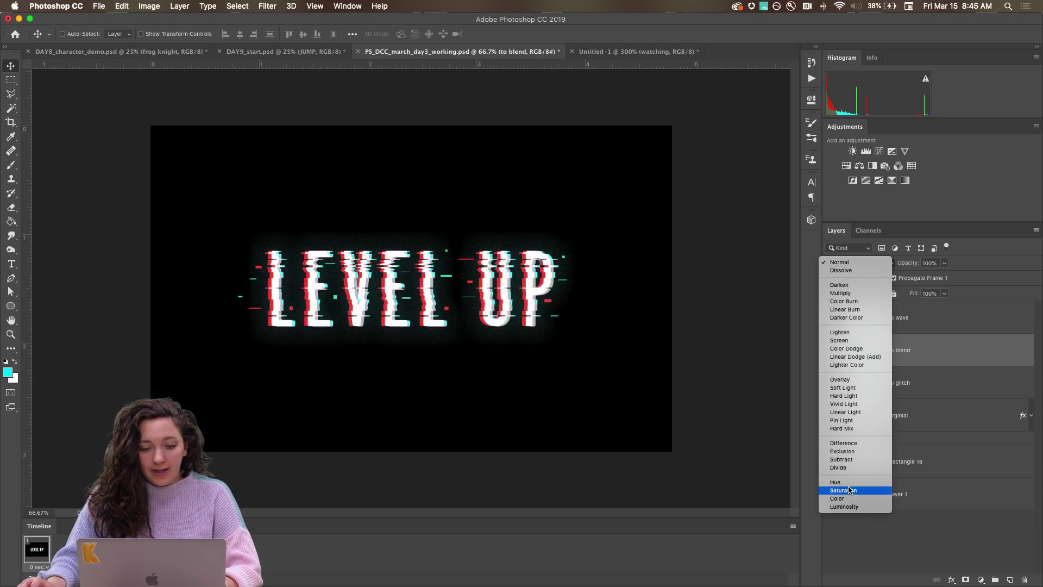
click(843, 443)
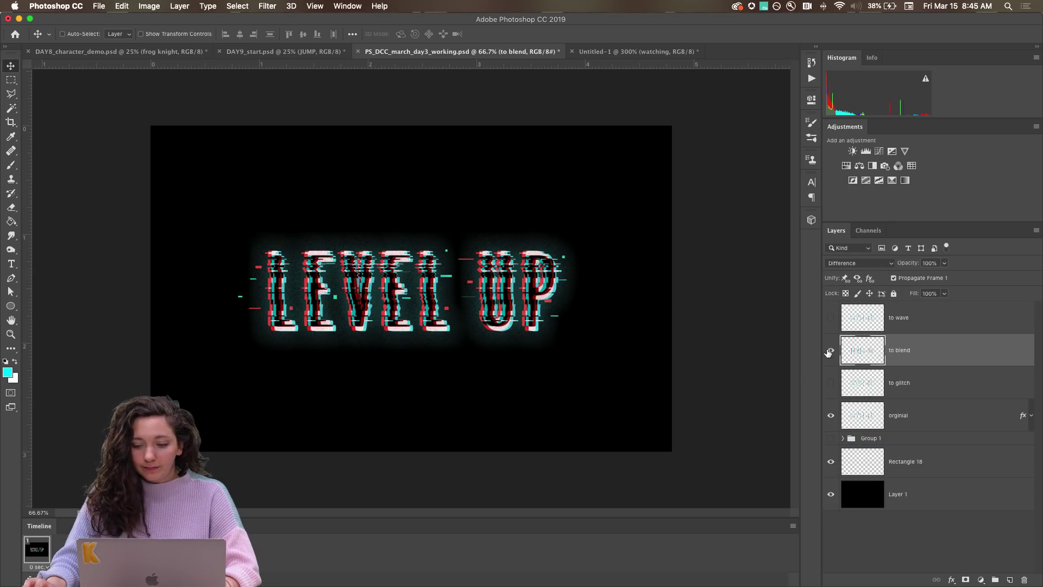
- Hide the to blend and orginial layers, show the to wave layer, and make to wave the active layer
click(830, 351)
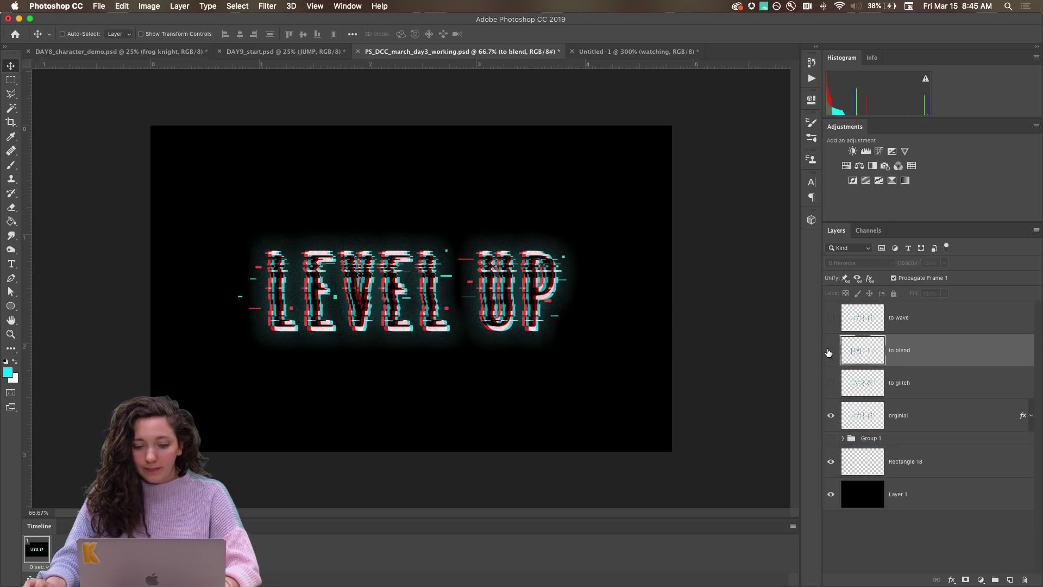
click(832, 416)
click(830, 318)
click(884, 323)
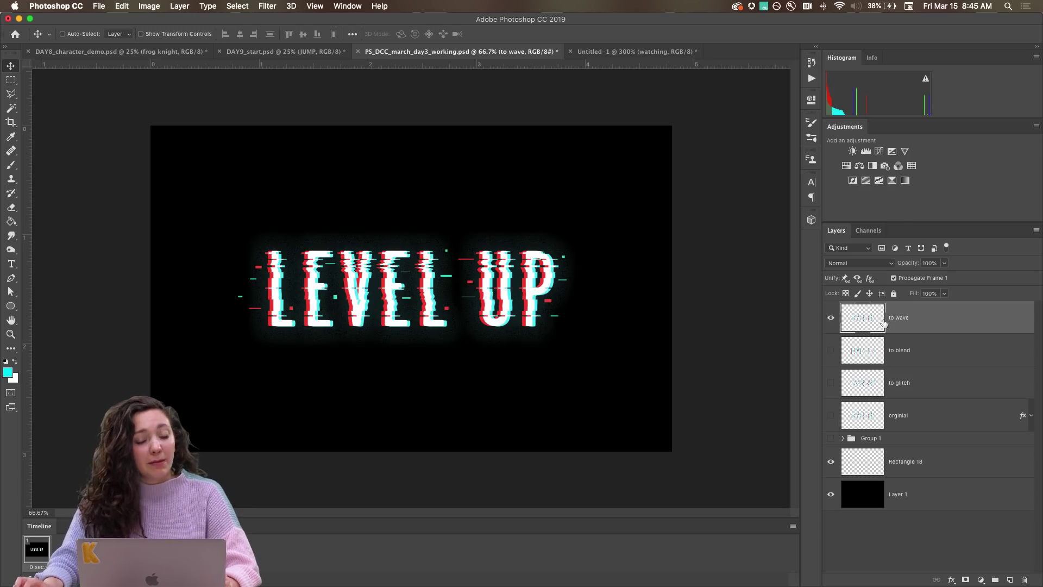
- Select a wide band across the middle of the to wave text and distort it with a Sine Wave filter, adjusting the wavelength
key(m)
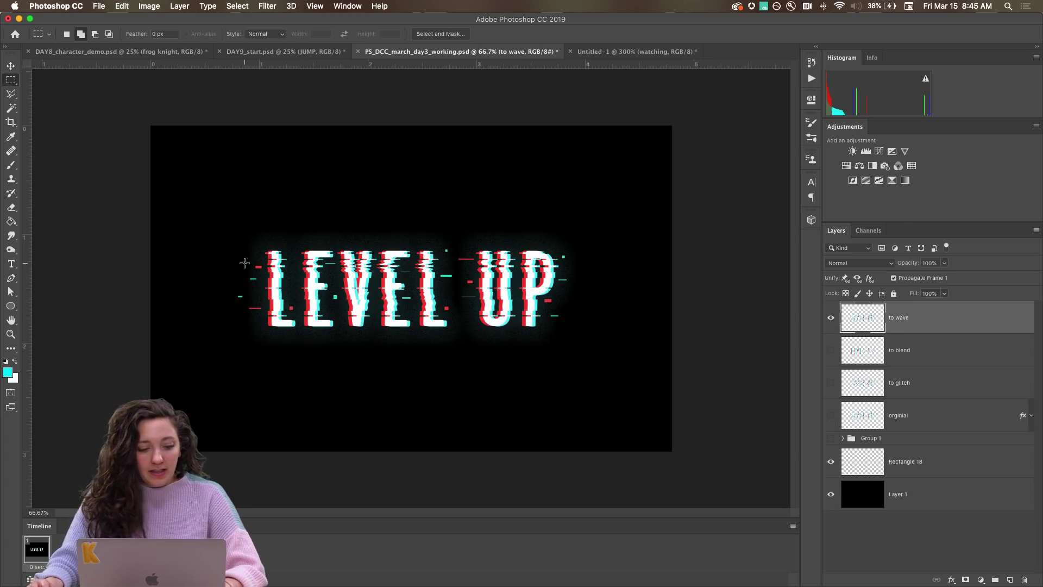
drag(242, 259, 577, 316)
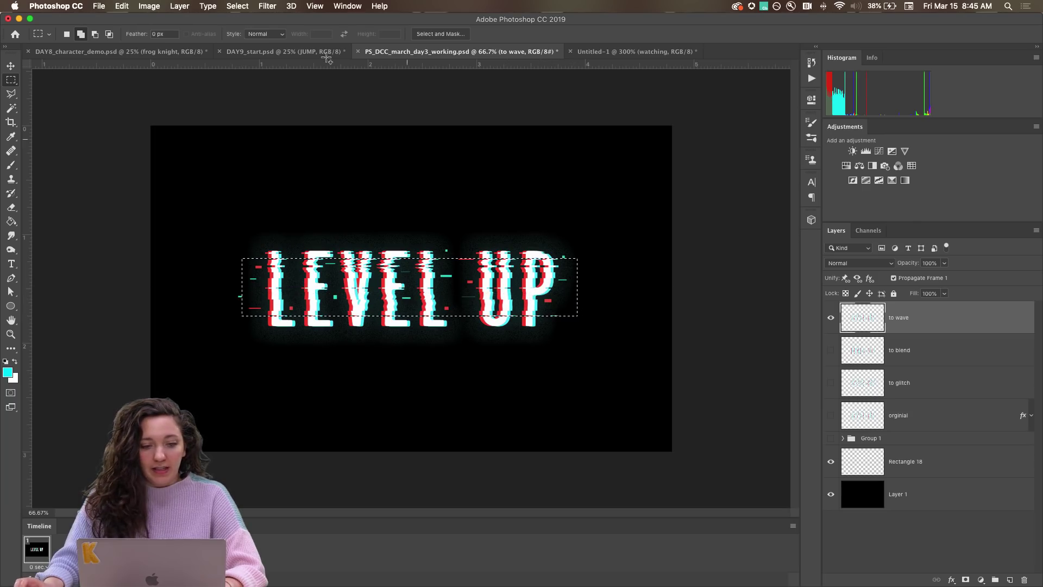
click(264, 6)
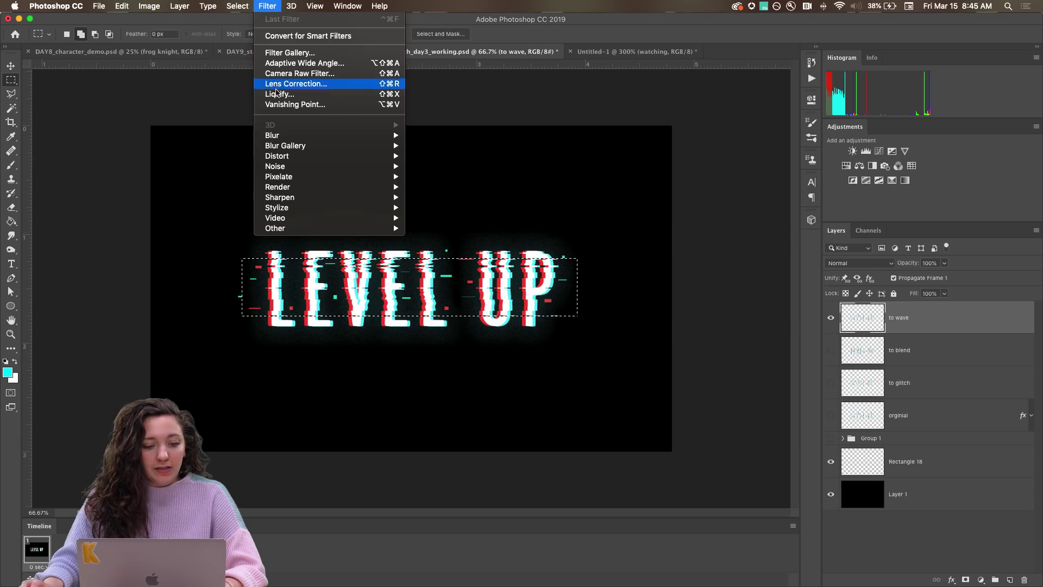
mouse_move(303, 157)
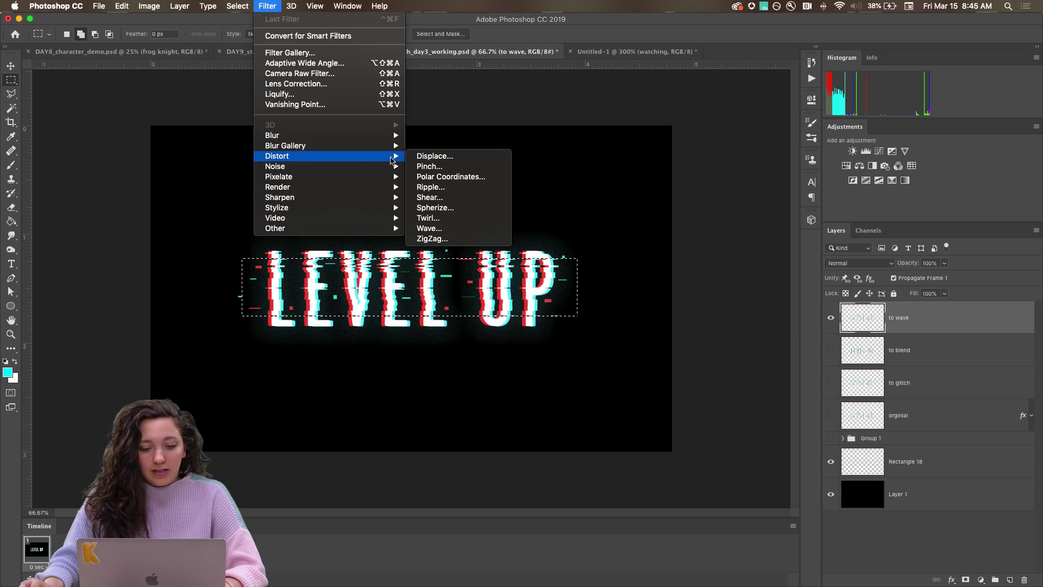
click(443, 228)
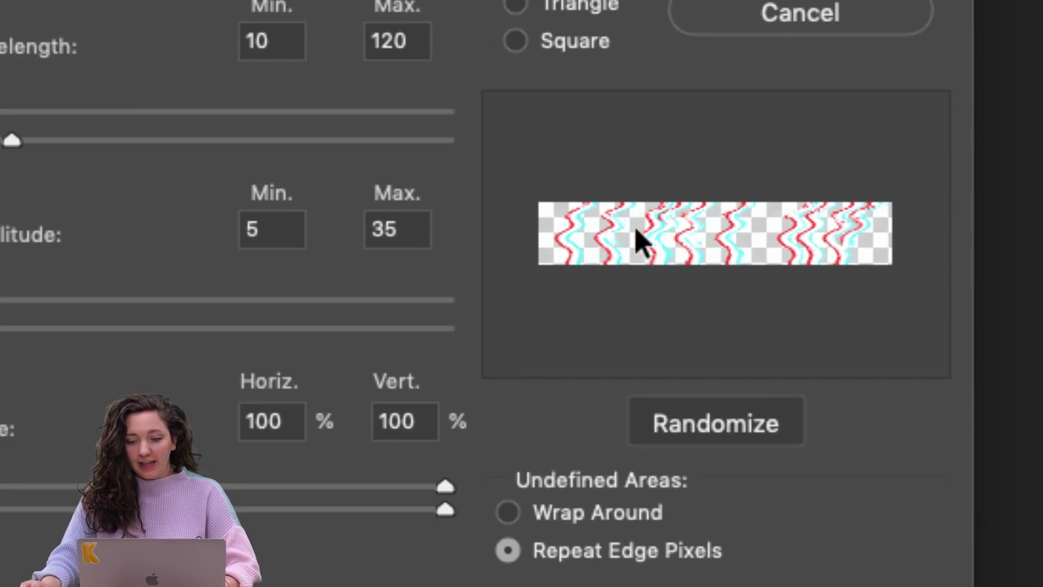
key(alt)
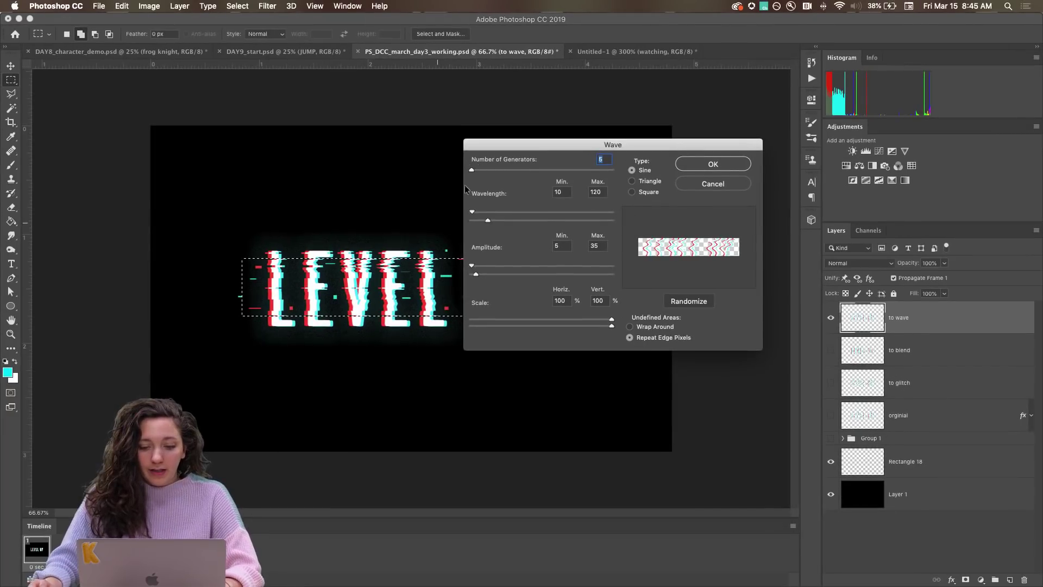
mouse_move(472, 212)
mouse_down()
mouse_move(579, 220)
mouse_move(468, 216)
mouse_move(492, 216)
mouse_up()
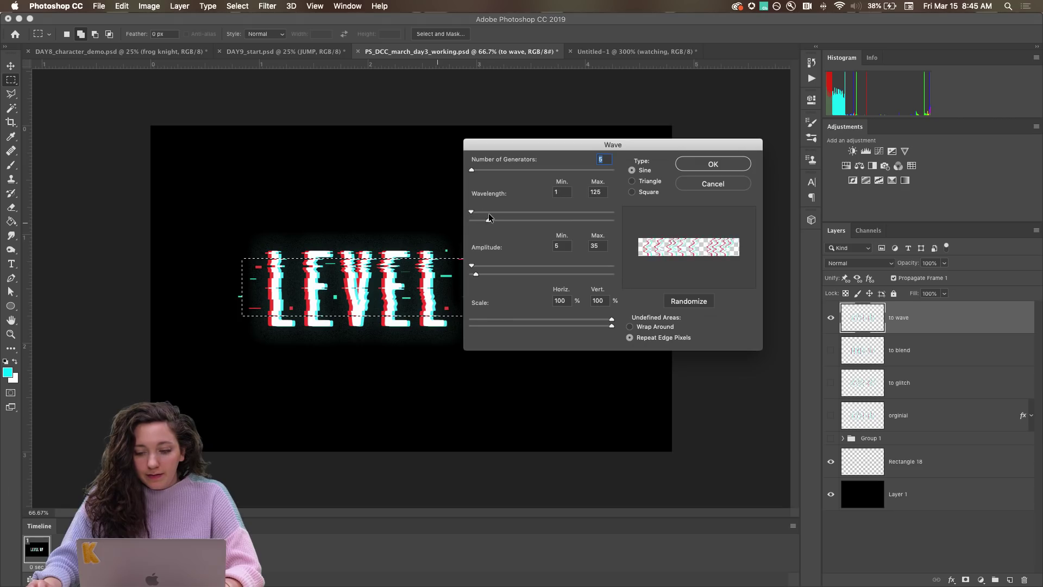
click(707, 166)
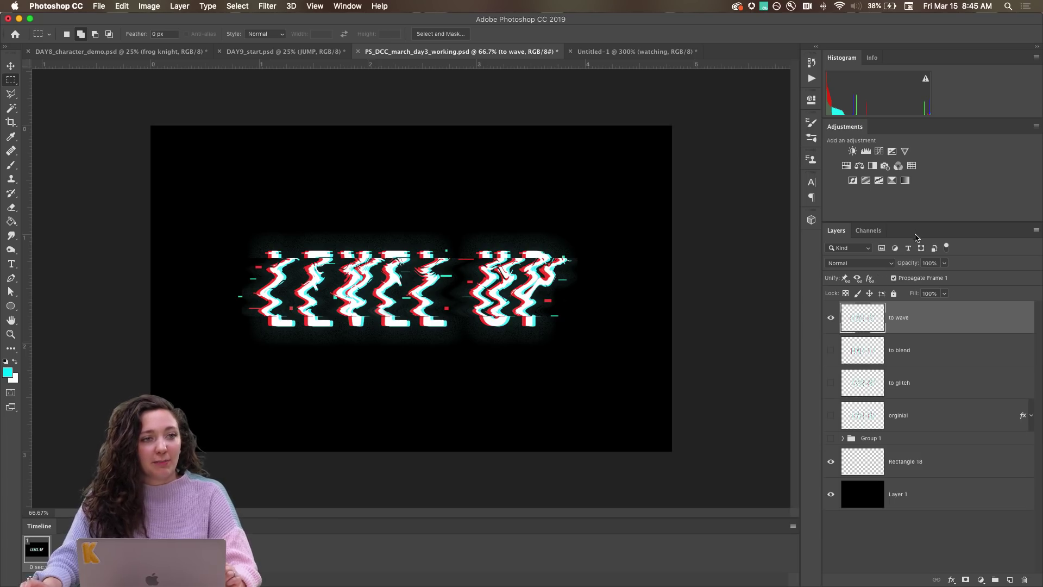
- Hide the to wave layer, show the orginial layer in the first frame, and make orginial the active layer
click(831, 320)
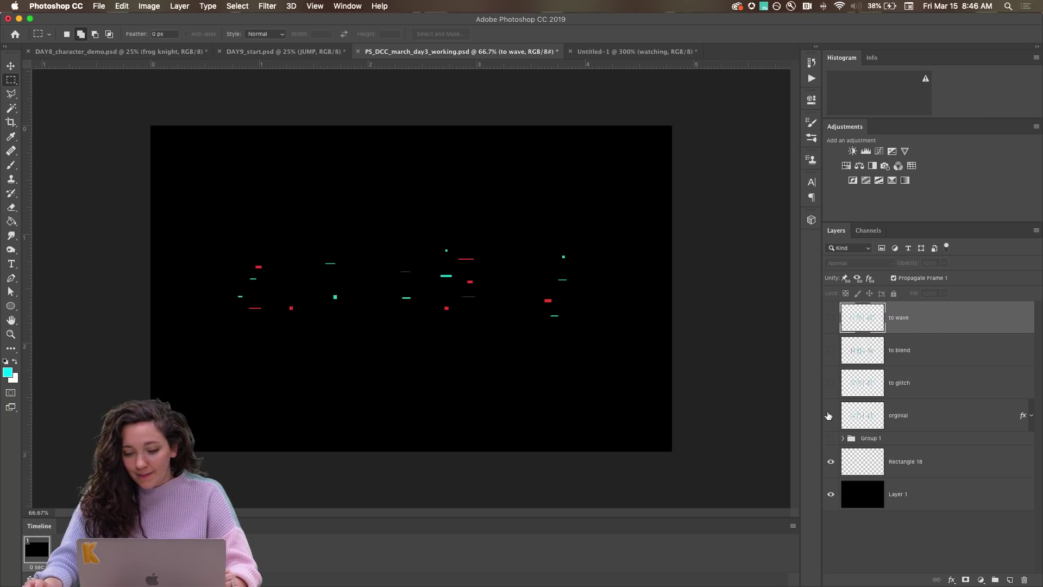
click(830, 416)
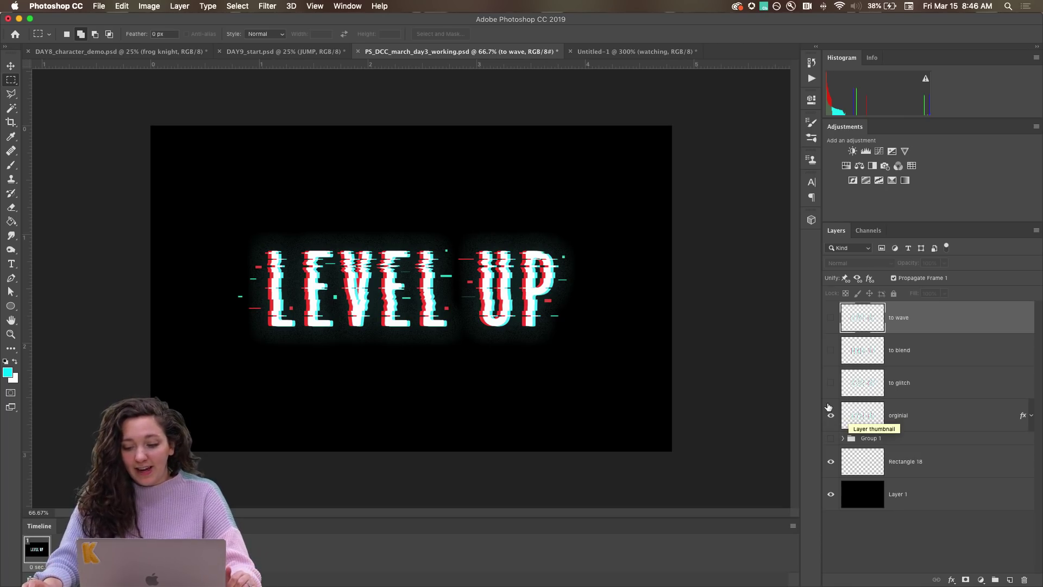
click(880, 425)
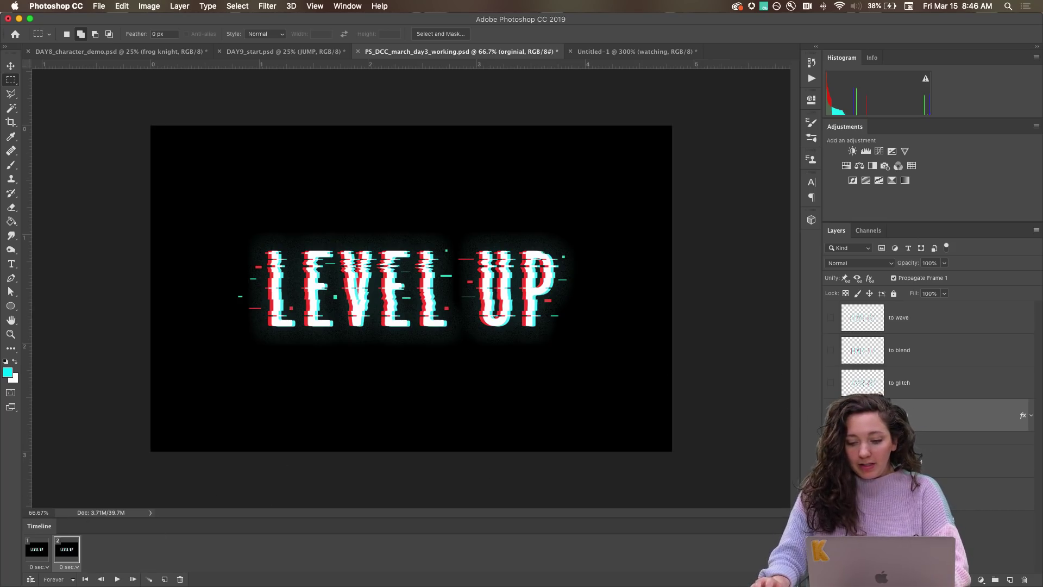
- Build frame 2 showing to glitch in place of orginial, and add frame 3 showing the orginial text with to glitch hidden
click(830, 416)
click(831, 383)
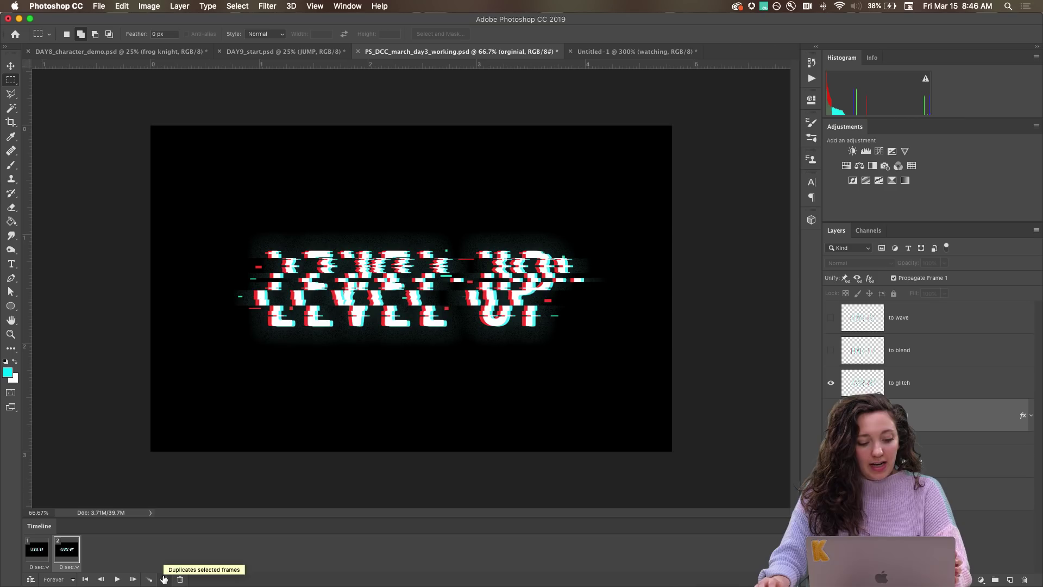
click(164, 579)
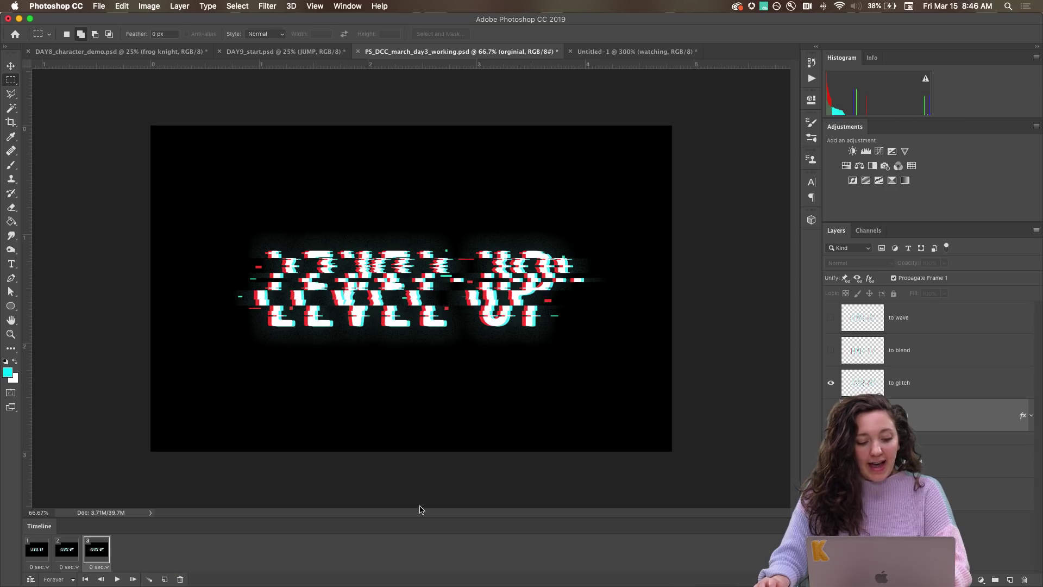
click(831, 382)
click(831, 415)
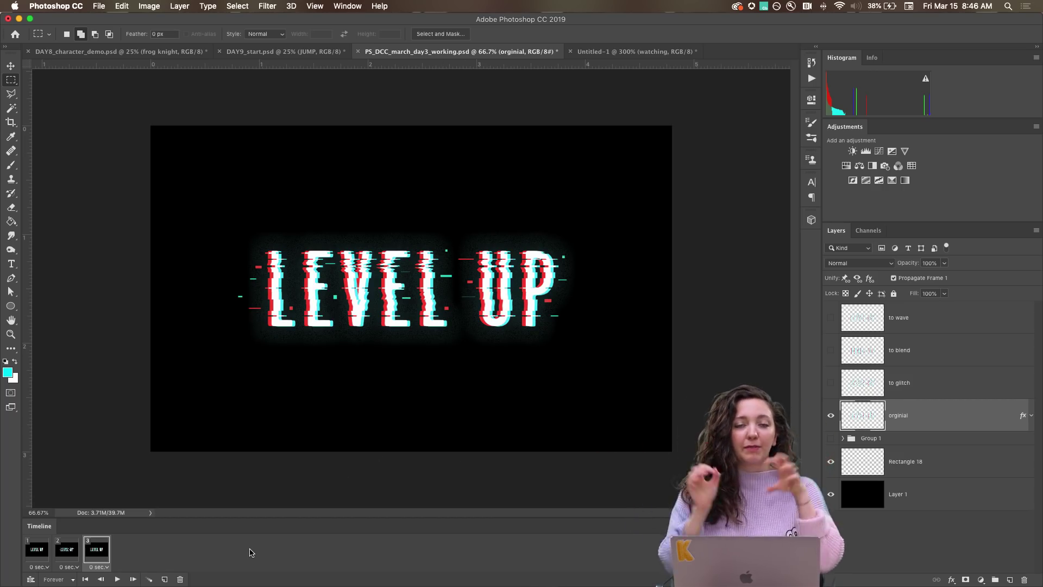
- Add frame 4 with the to blend and orginial layers both visible, and check it against frame 3
click(165, 579)
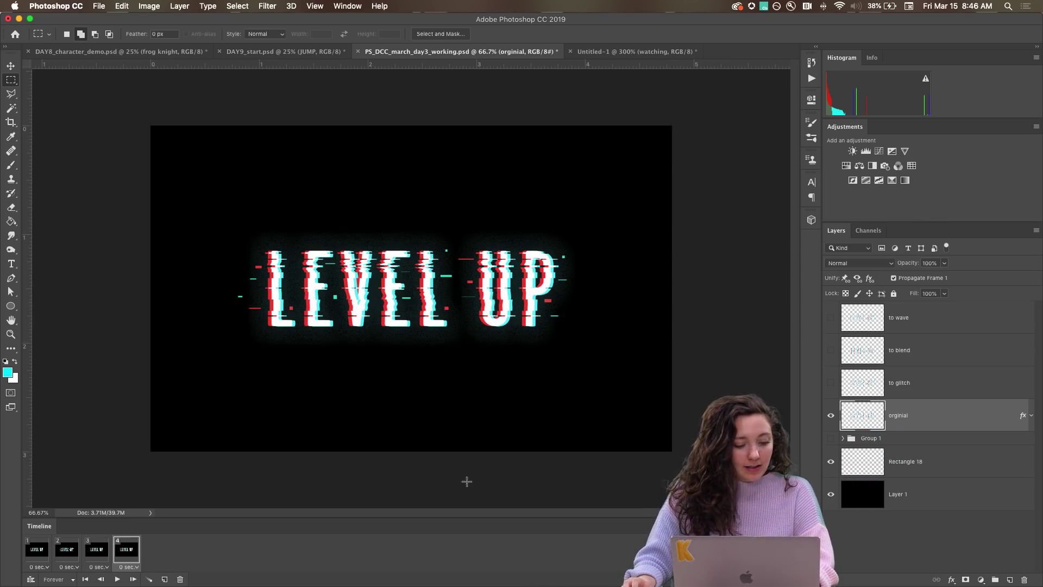
click(831, 415)
click(831, 350)
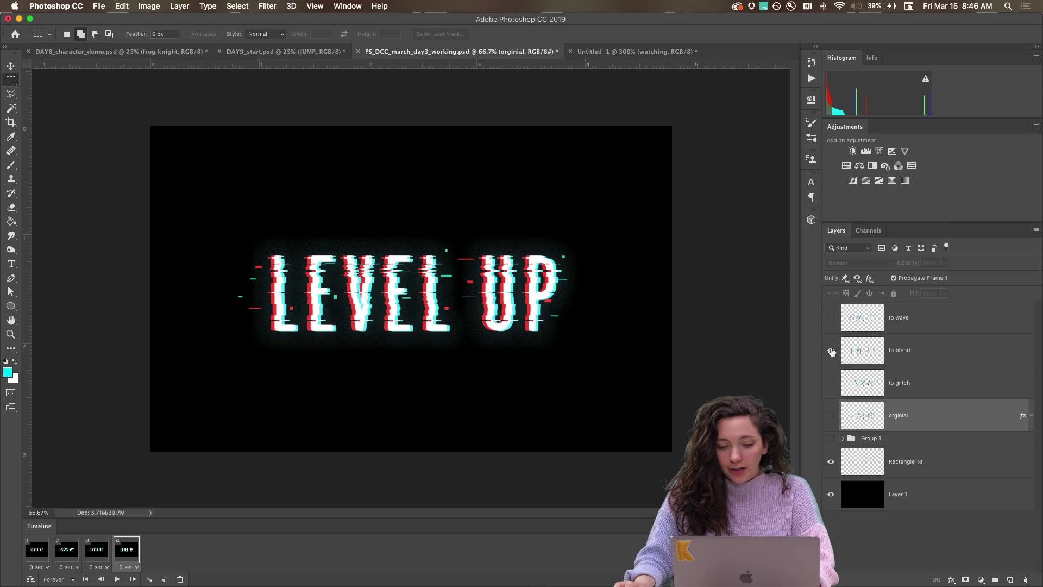
click(831, 417)
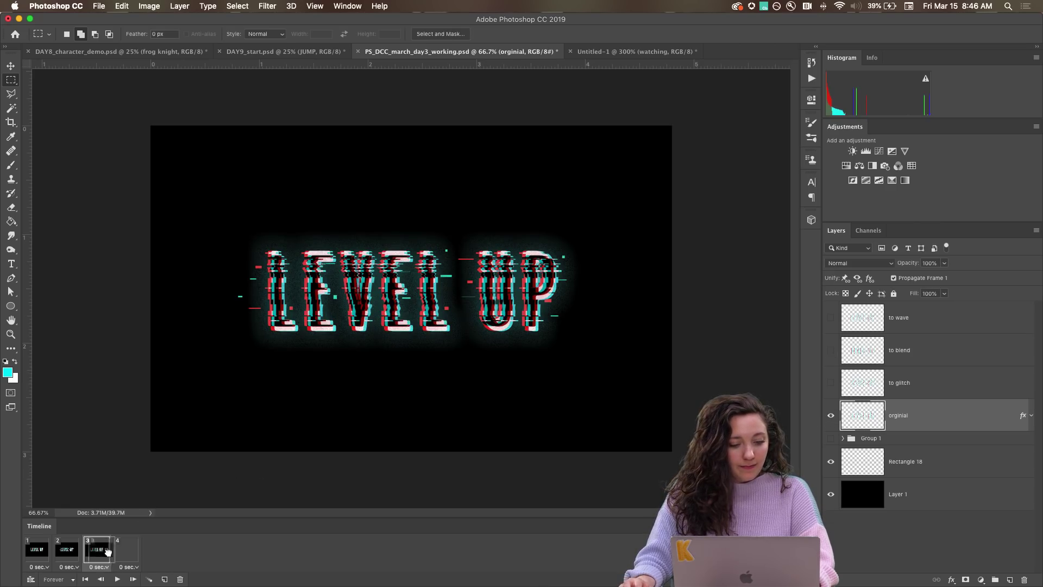
click(97, 557)
click(118, 554)
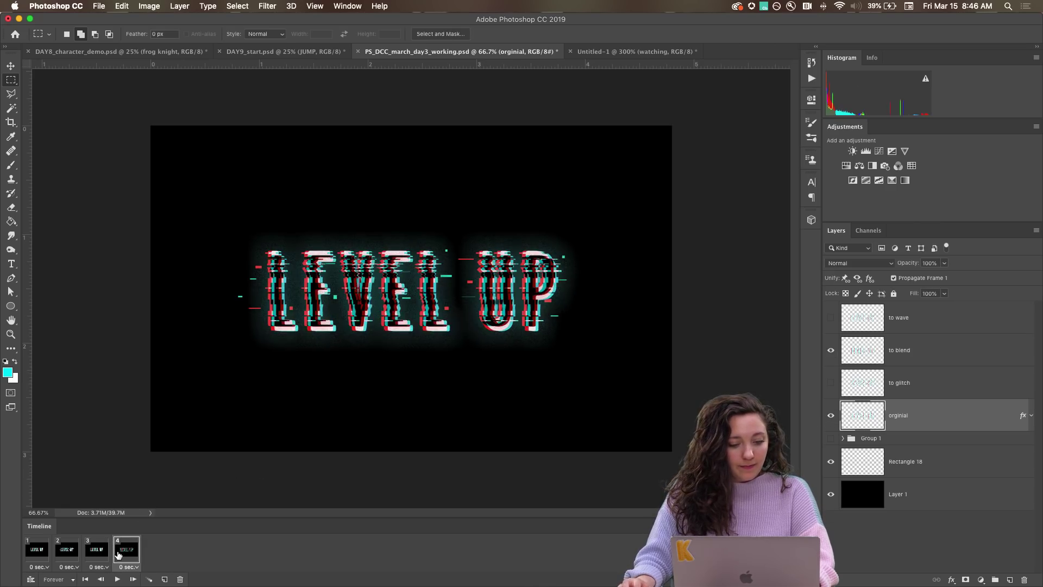
- Add frame 5 with to blend hidden and only the orginial text showing, and frame 6 showing to wave instead of orginial
click(165, 580)
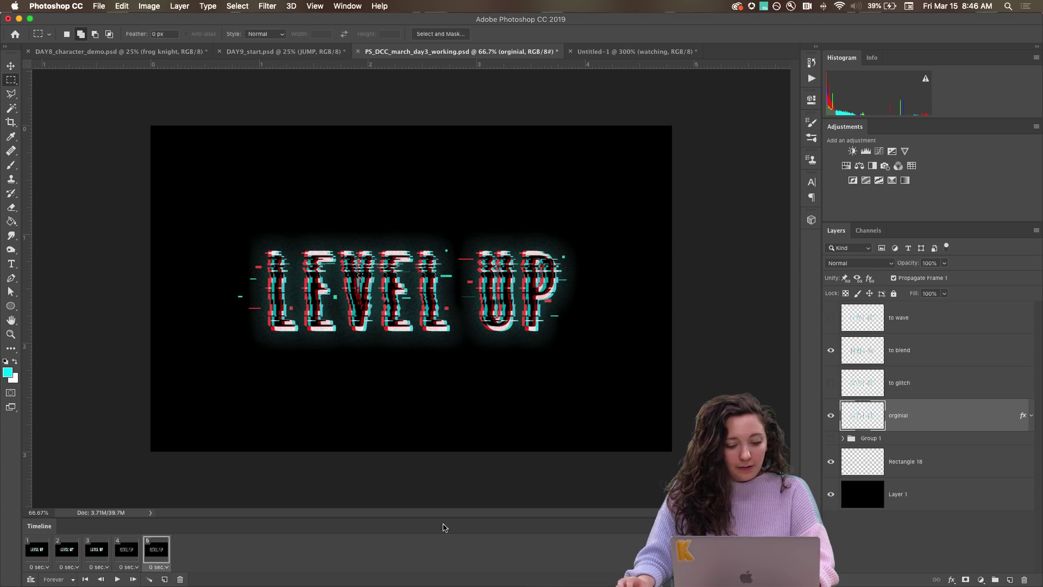
click(828, 351)
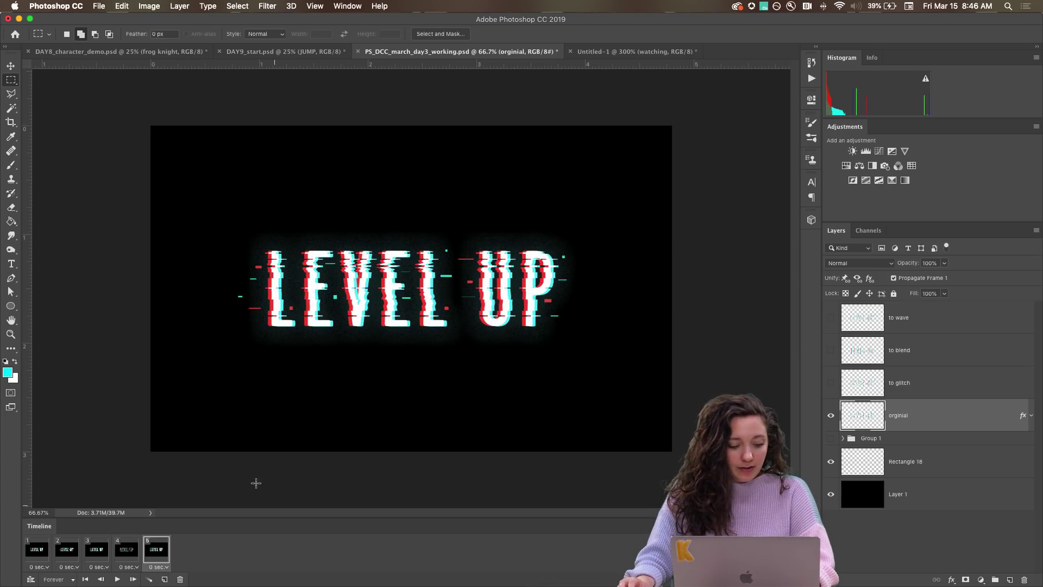
click(164, 580)
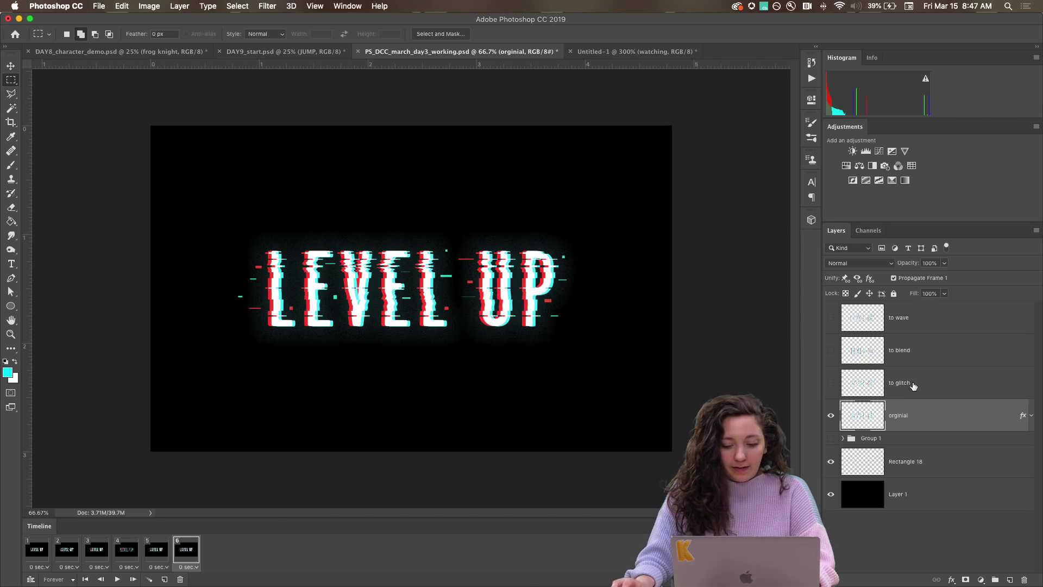
click(830, 318)
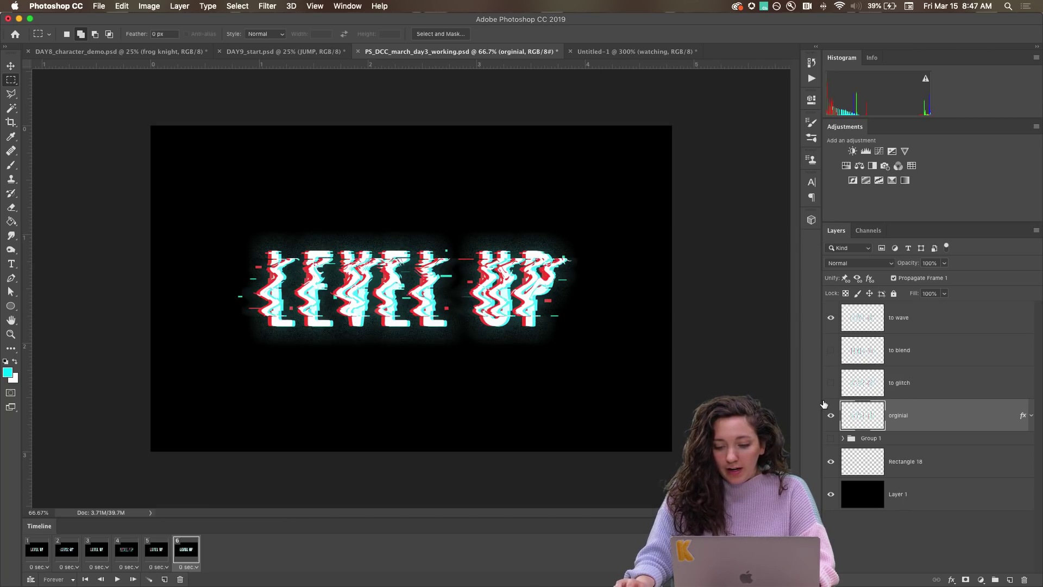
click(831, 416)
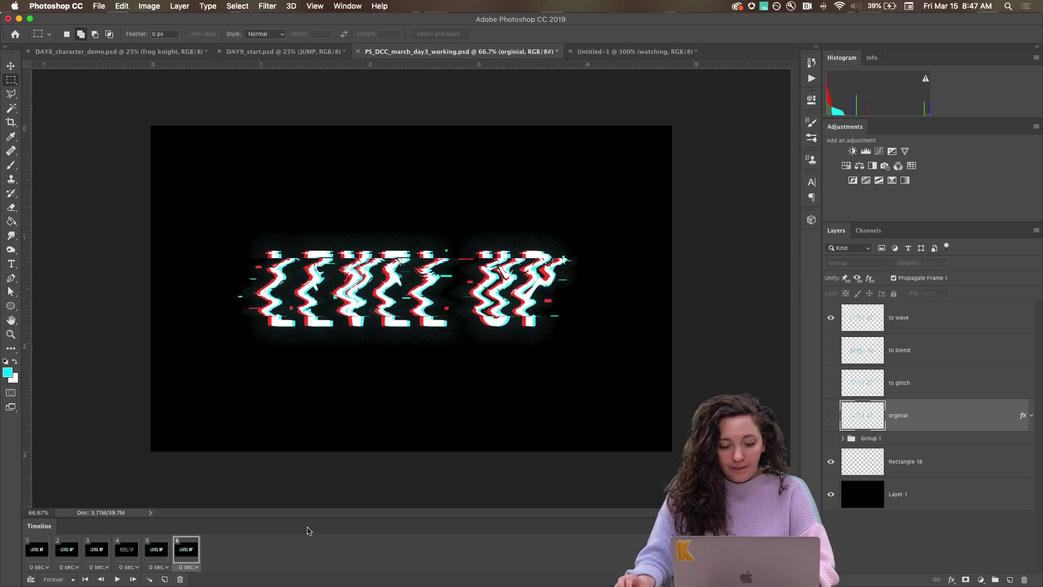
- Set the delay of all six frames to 0.1 seconds, play the looping animation, and stop it
click(39, 567)
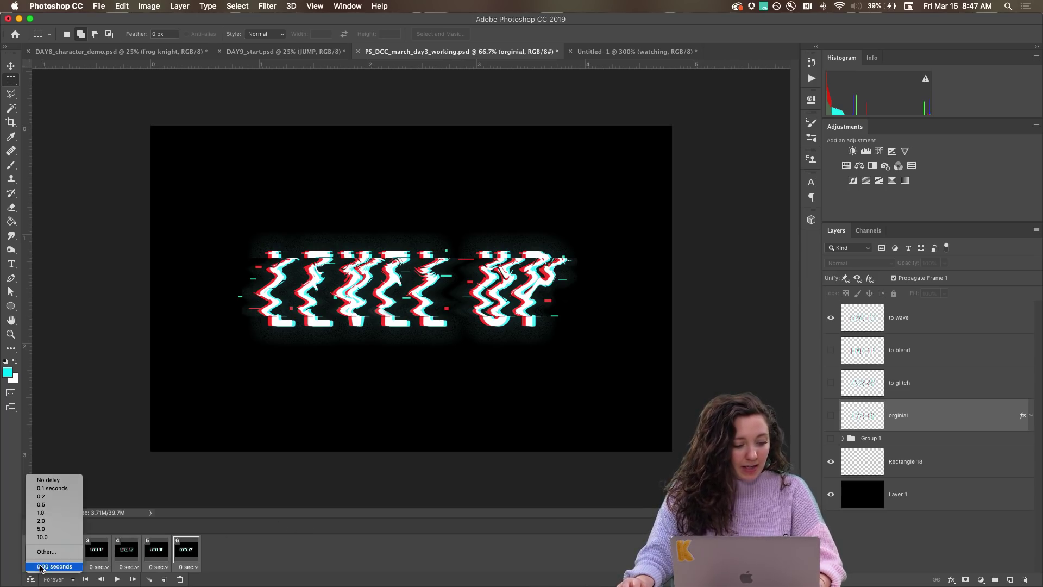
click(53, 489)
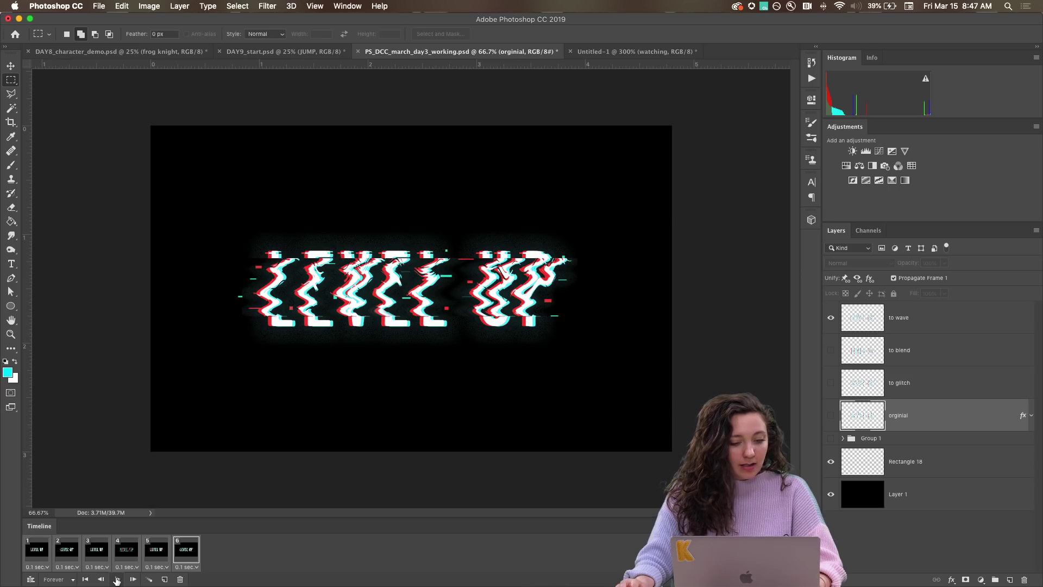
click(116, 579)
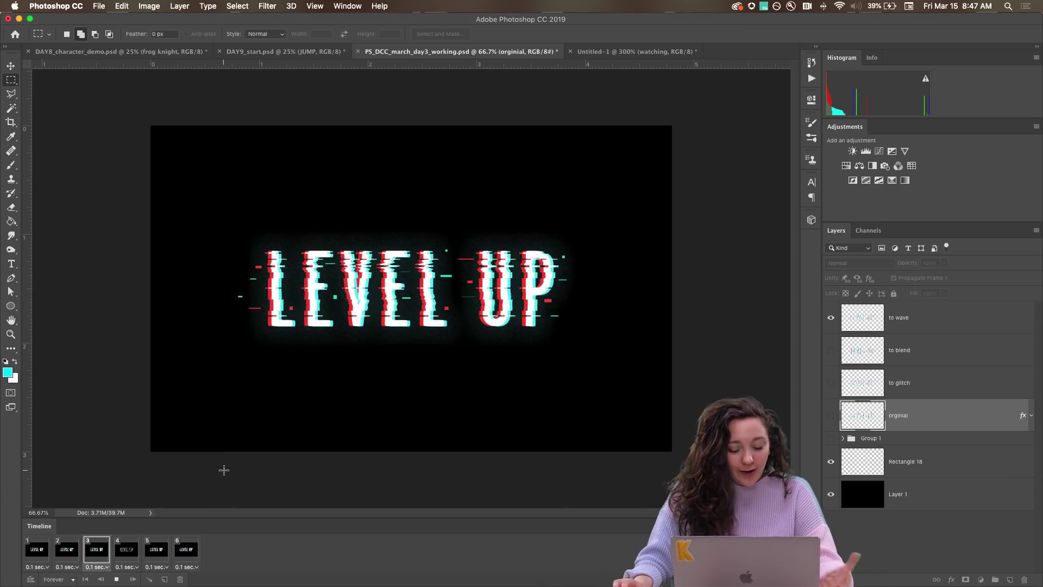
click(117, 579)
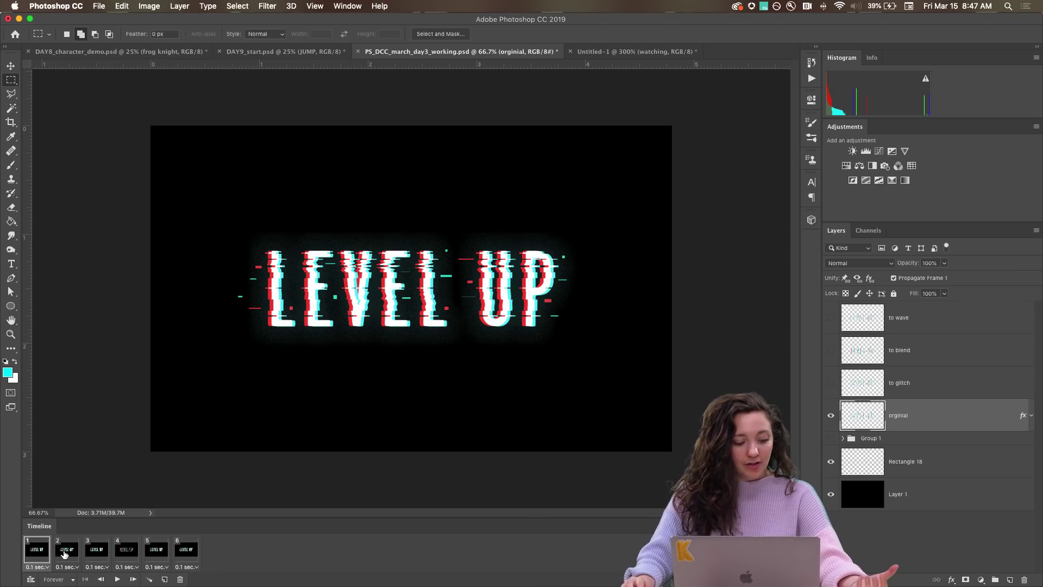
- Step through frames 2 to 6 one by one to review each text variation, and return to frame 1
click(64, 551)
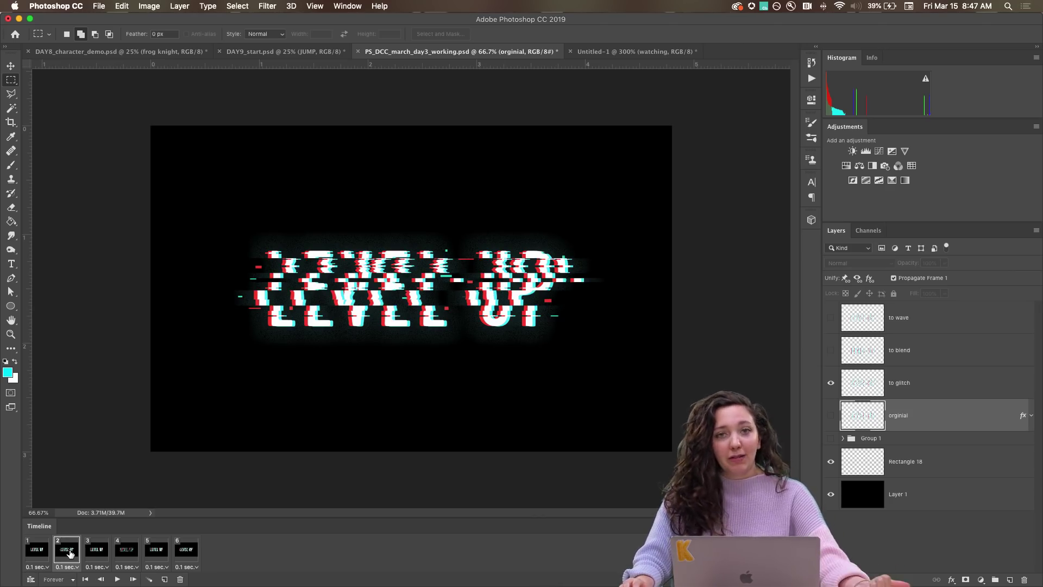
click(96, 552)
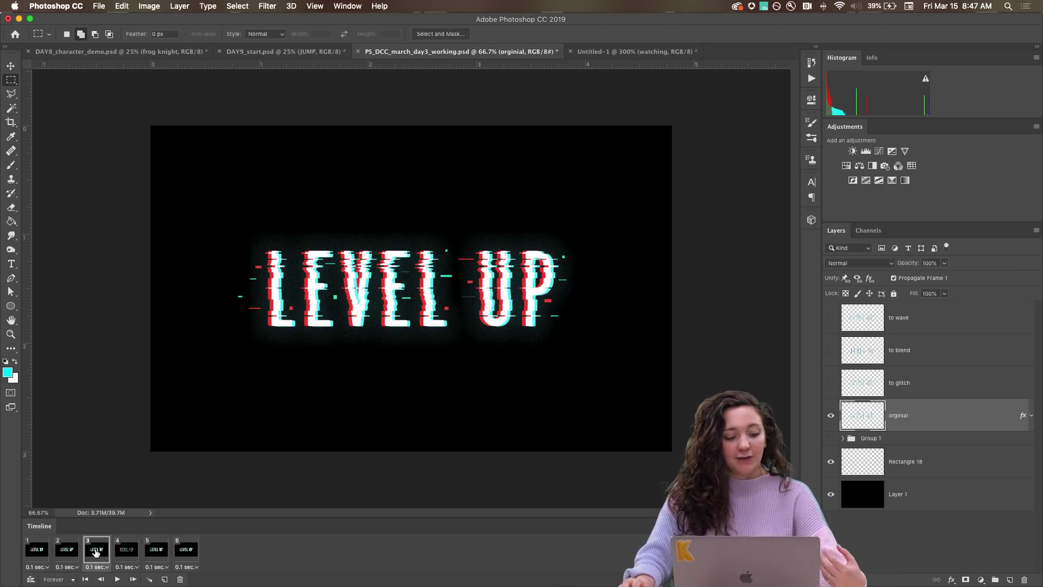
click(127, 552)
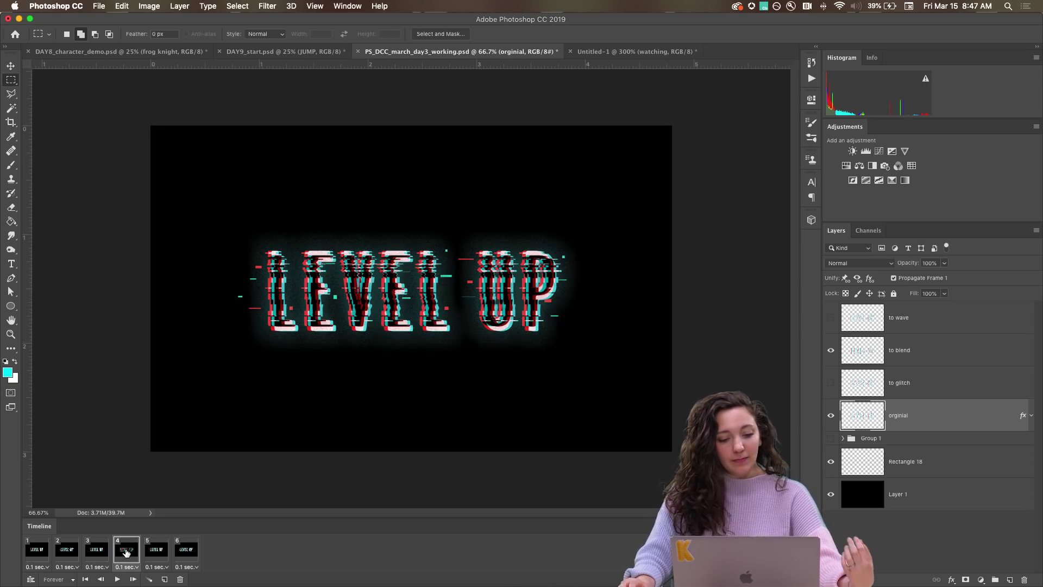
click(155, 552)
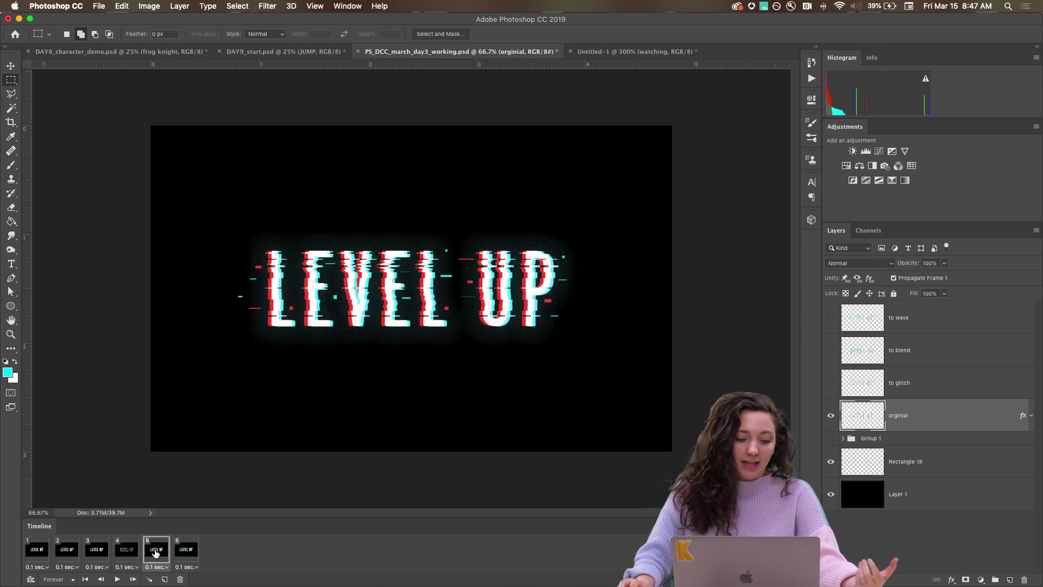
click(187, 553)
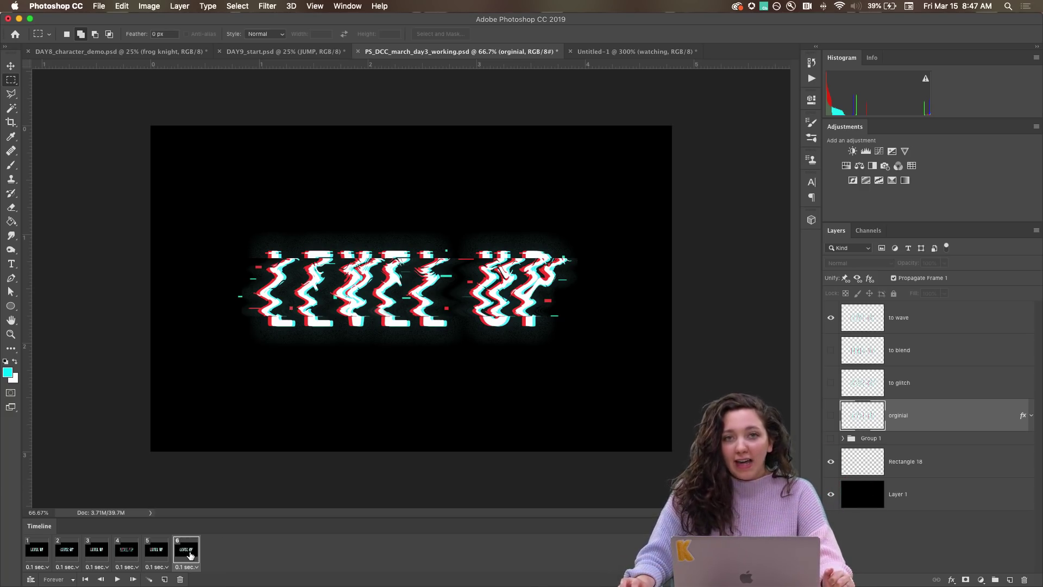
click(35, 550)
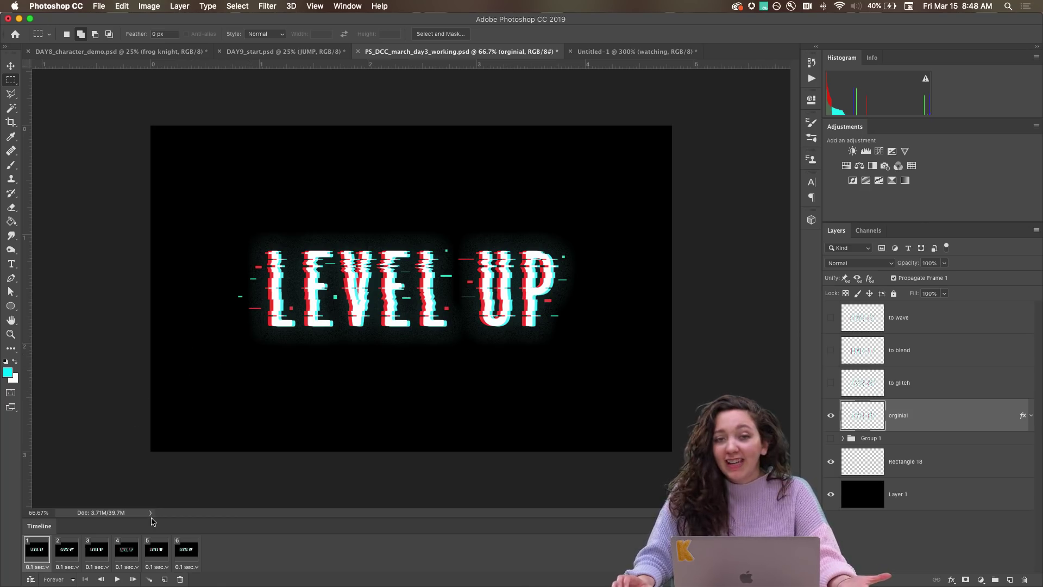
- Play and stop the animation, and crop the canvas closer around the LEVEL UP text on all sides
click(117, 579)
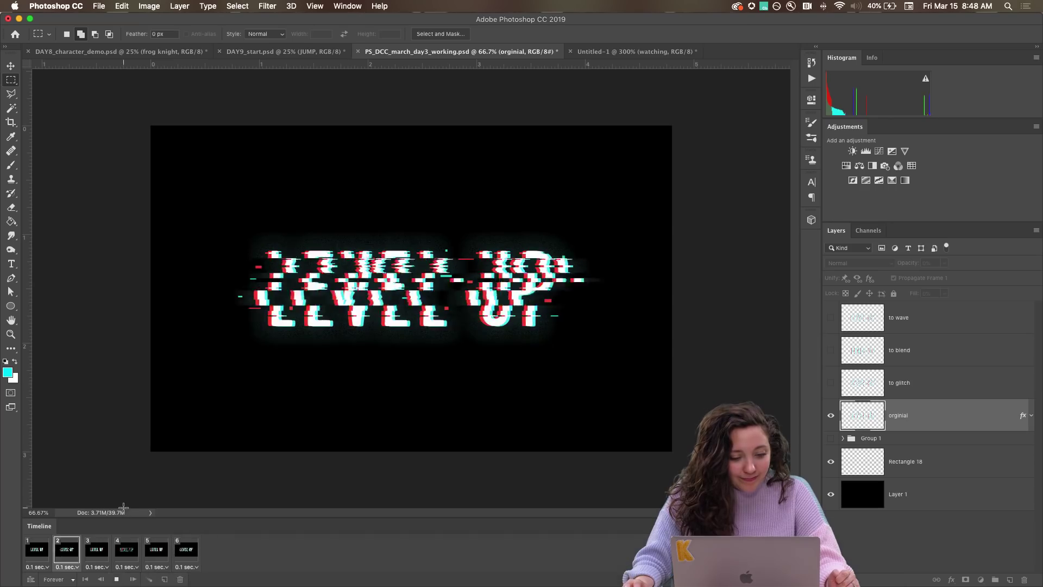
click(117, 579)
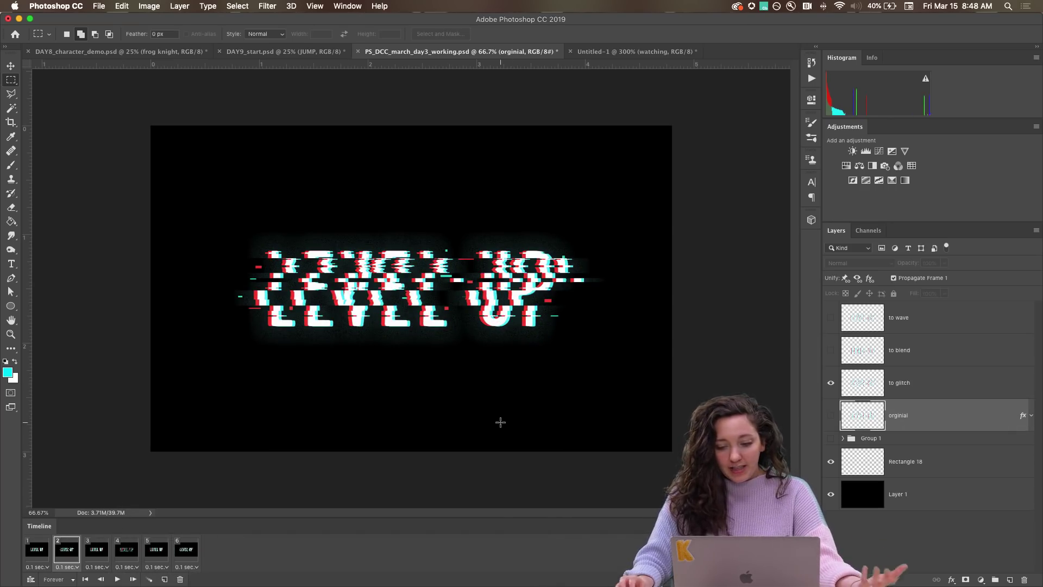
key(c)
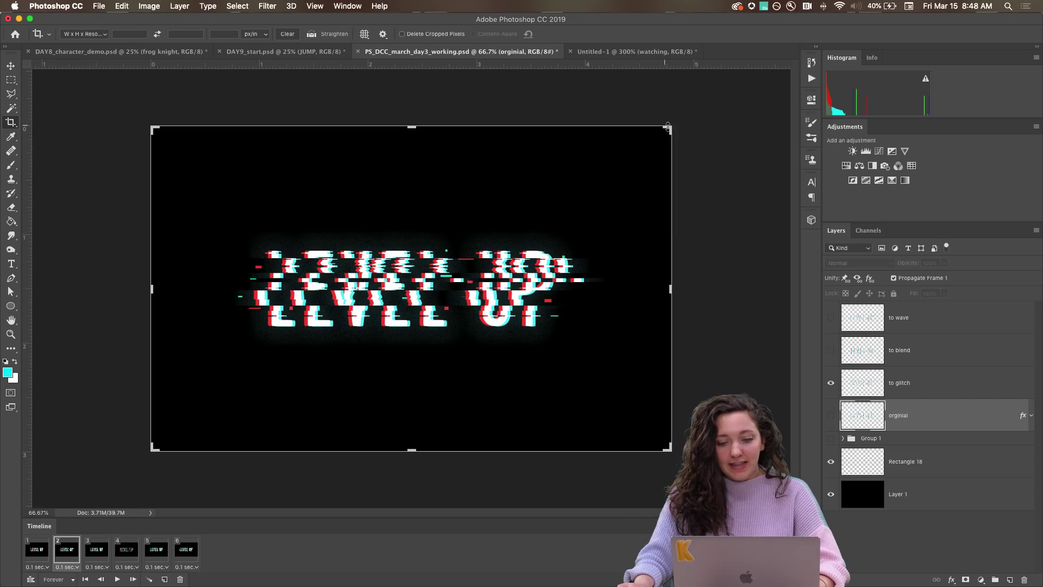
drag(669, 127, 635, 155)
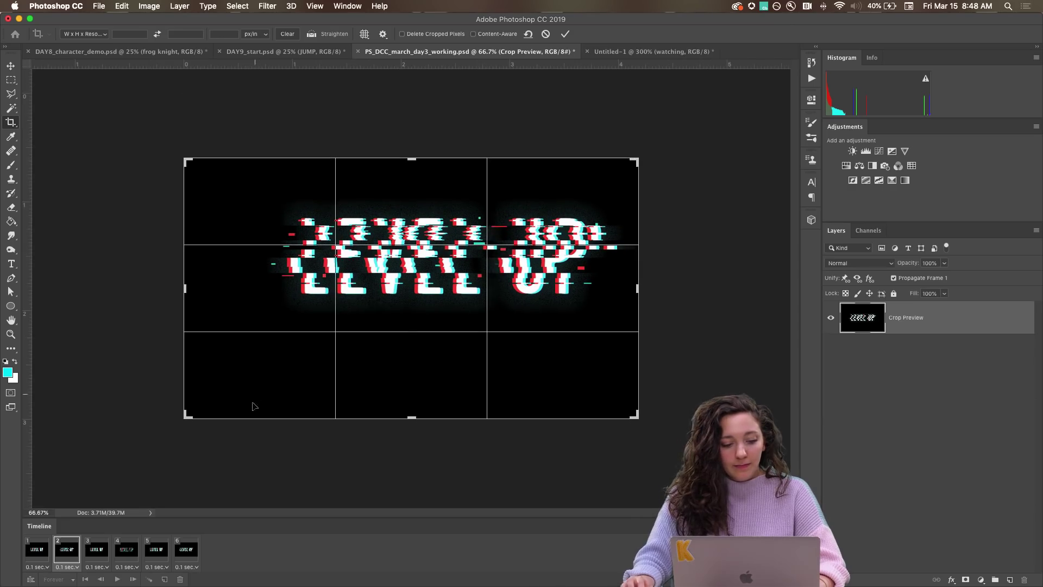
drag(181, 411, 211, 378)
key(Return)
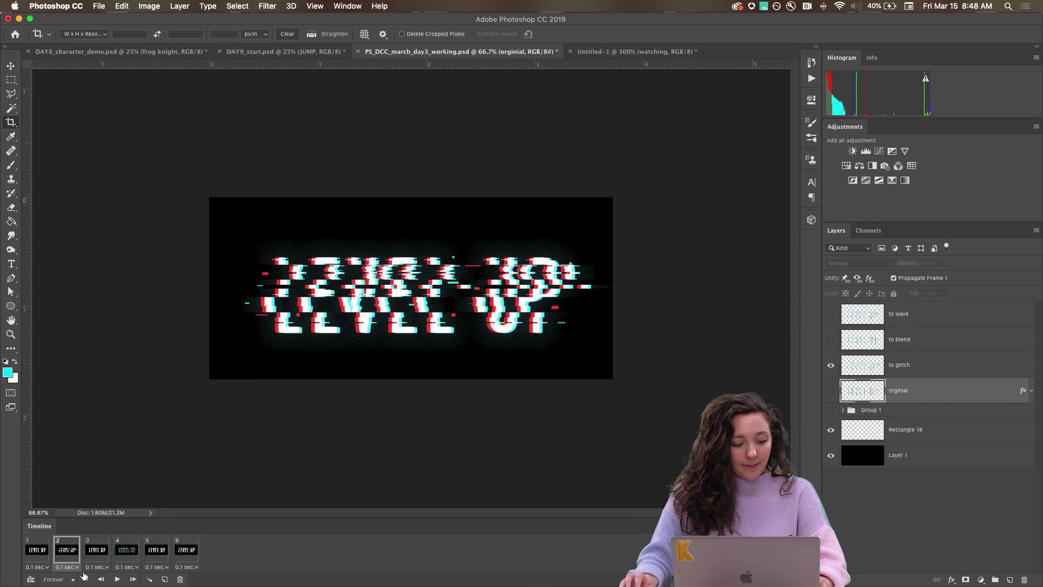
- Replay the cropped animation, stop it, and trim the canvas height slightly so the canvas is about 1114 × 478 px
click(115, 579)
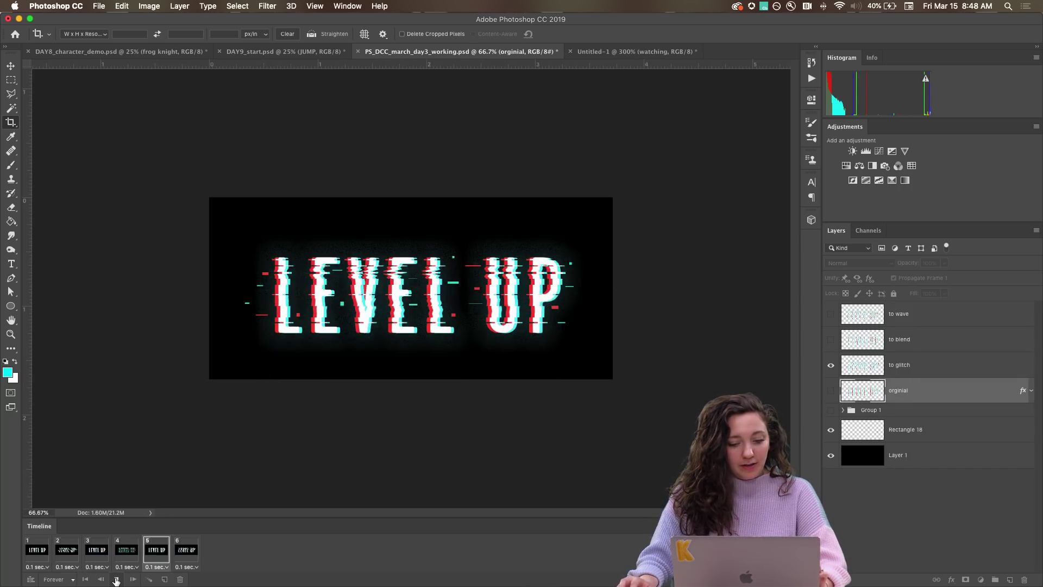
click(115, 579)
drag(209, 206, 689, 390)
key(Return)
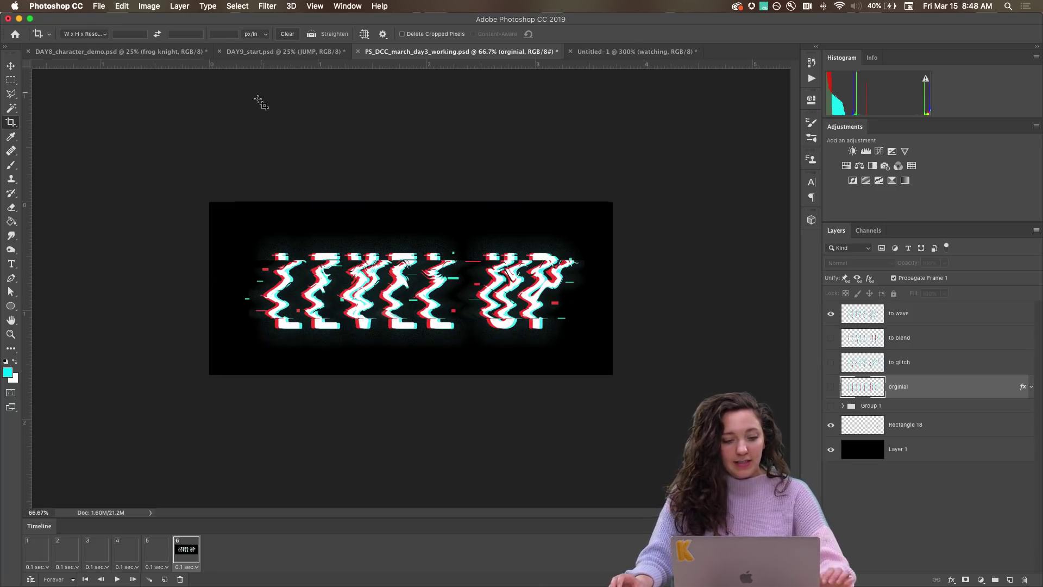
- Open the animation in the Save for Web (Legacy) export and keep GIF as the file format
click(99, 6)
mouse_move(141, 147)
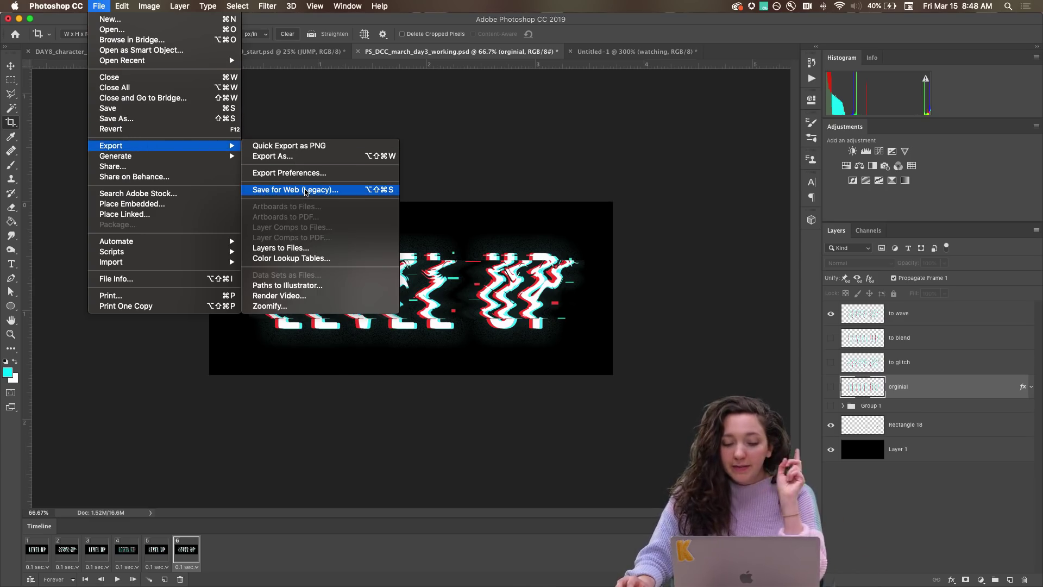
click(306, 190)
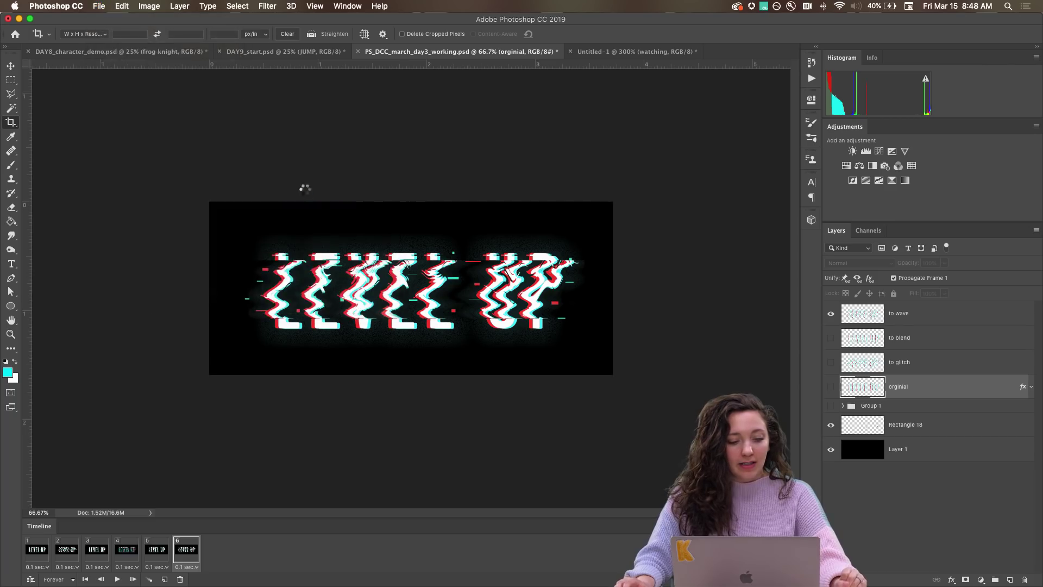
click(852, 66)
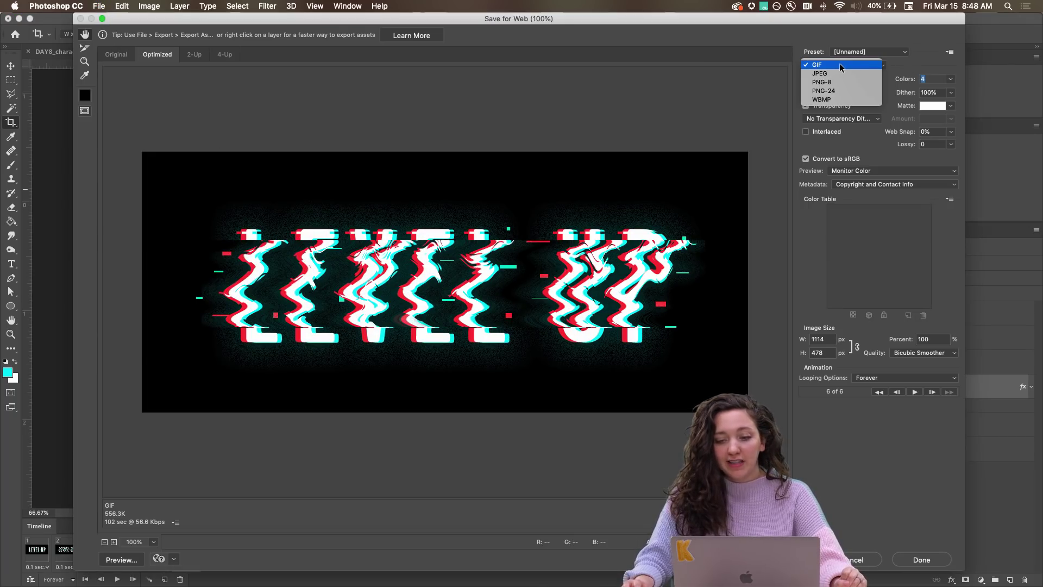
click(837, 67)
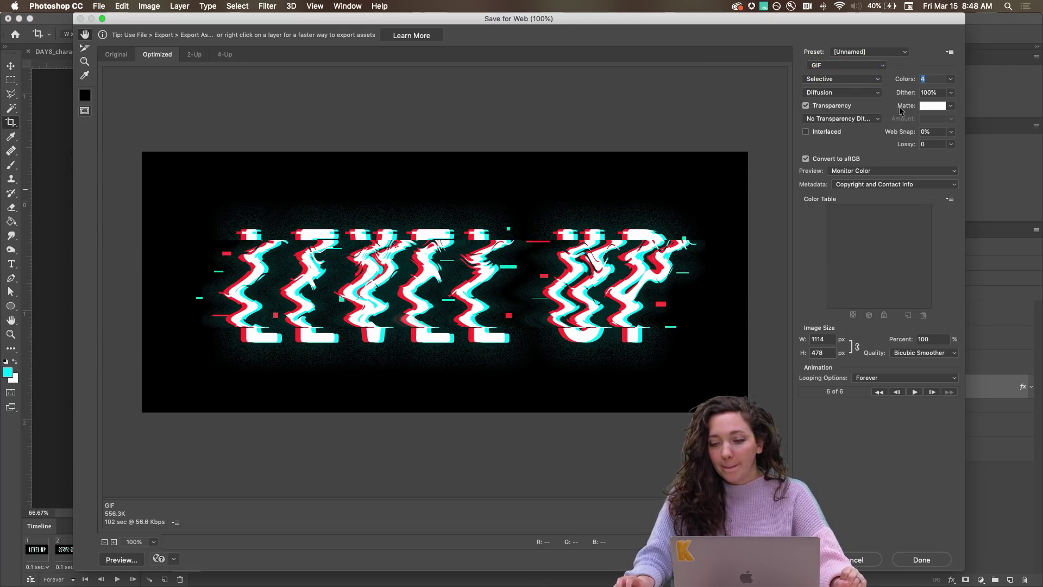
- Try 32 and 4 colors for the GIF, and preview the 4-color version in the browser
click(951, 79)
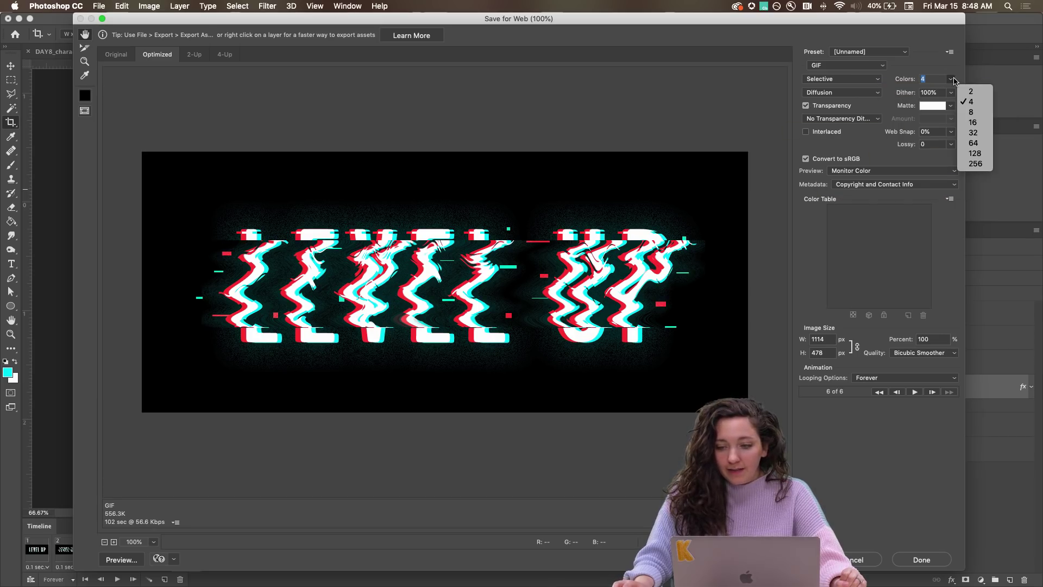
click(976, 133)
click(951, 78)
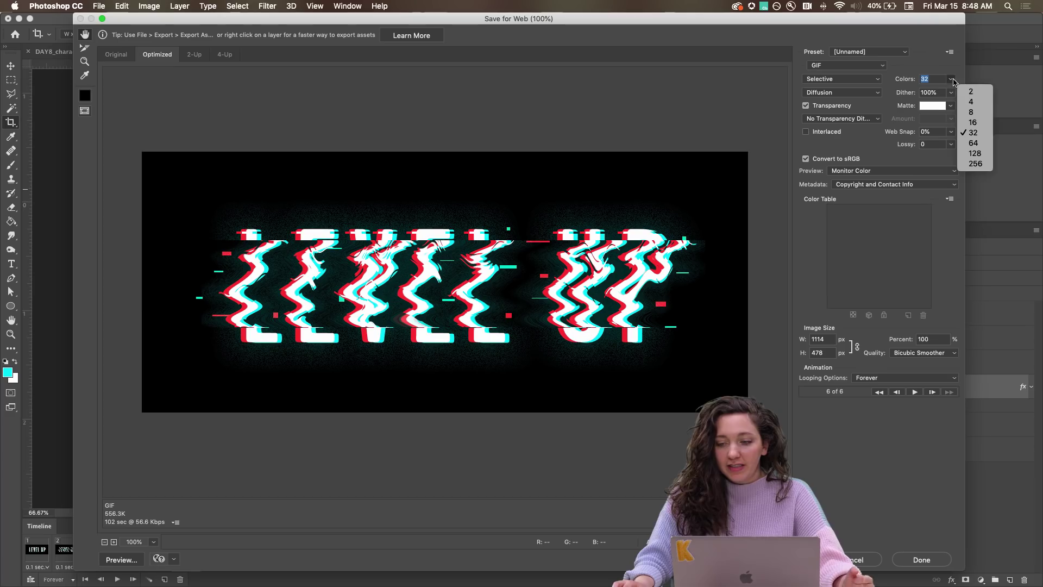
click(976, 102)
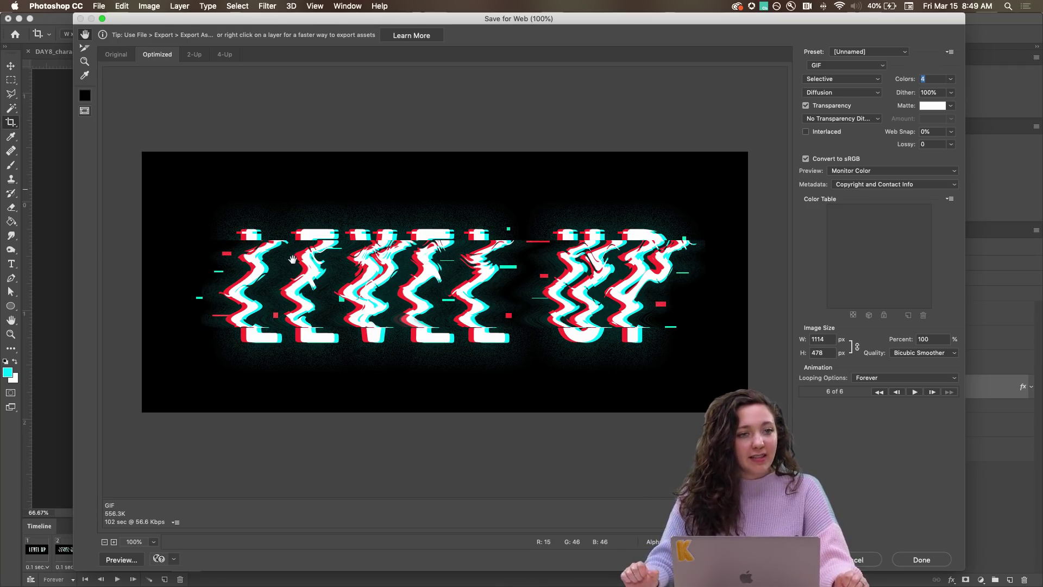
click(118, 560)
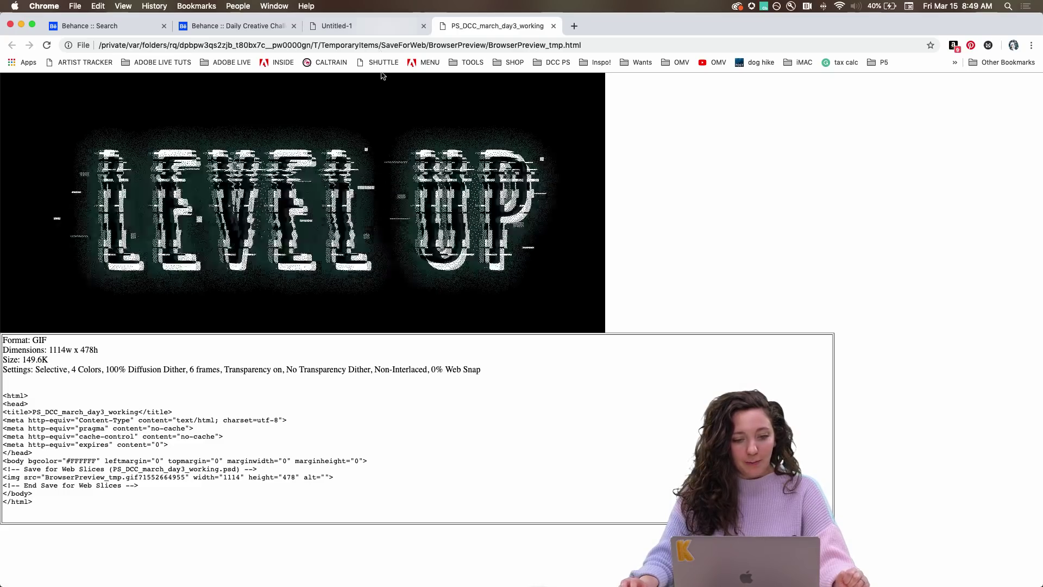
key(super+Tab)
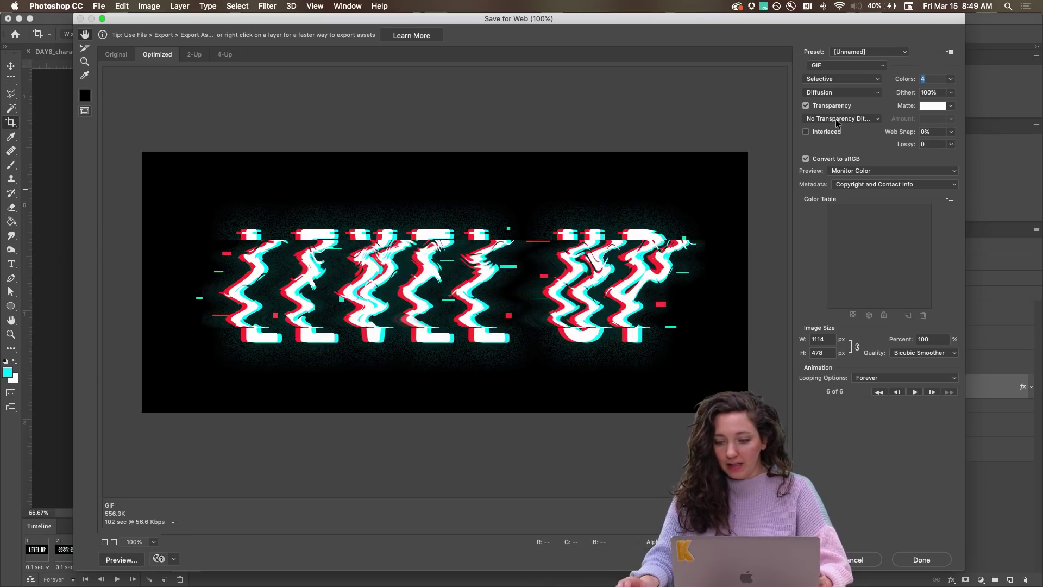
- Set the GIF to 8 colors with the Adaptive palette, keeping Diffusion dithering and the Monitor Color preview
click(950, 82)
click(962, 114)
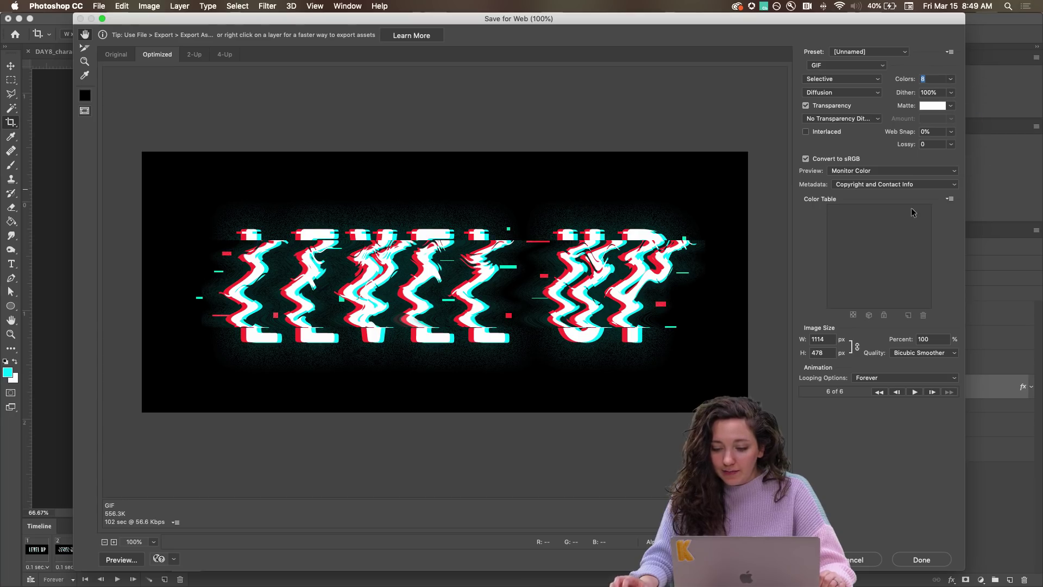
click(831, 81)
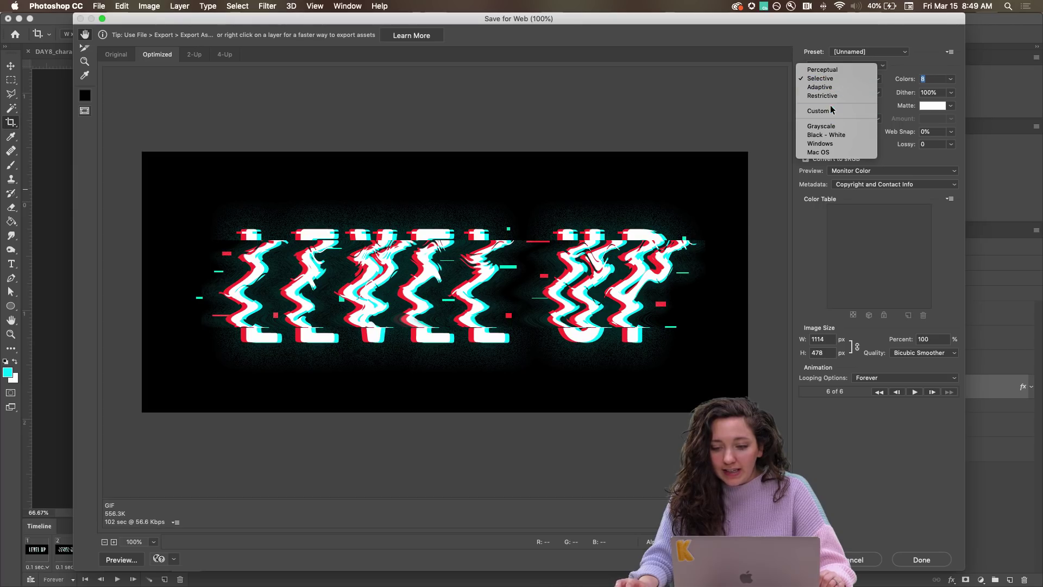
click(837, 88)
click(864, 93)
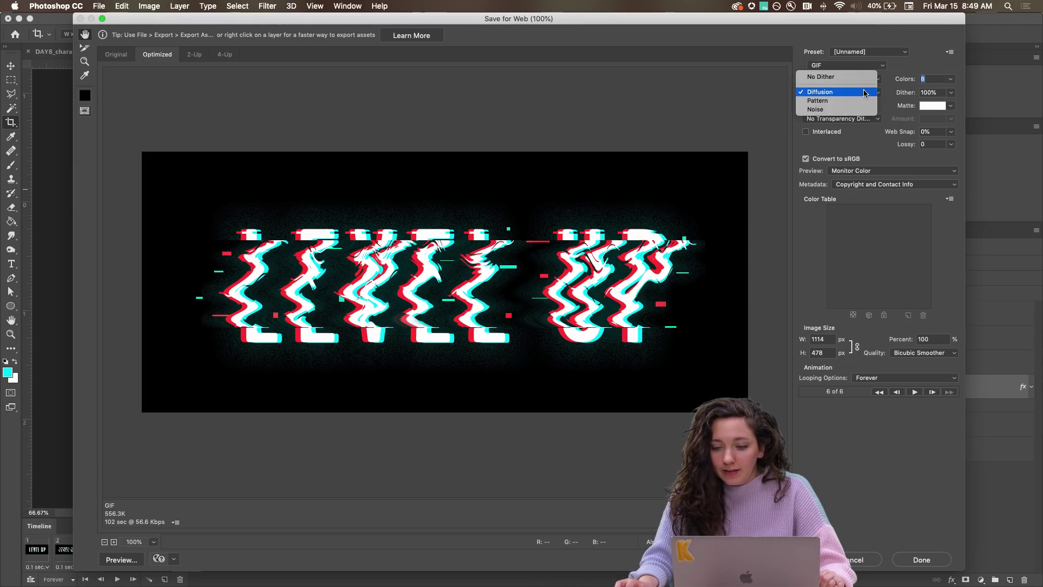
click(864, 92)
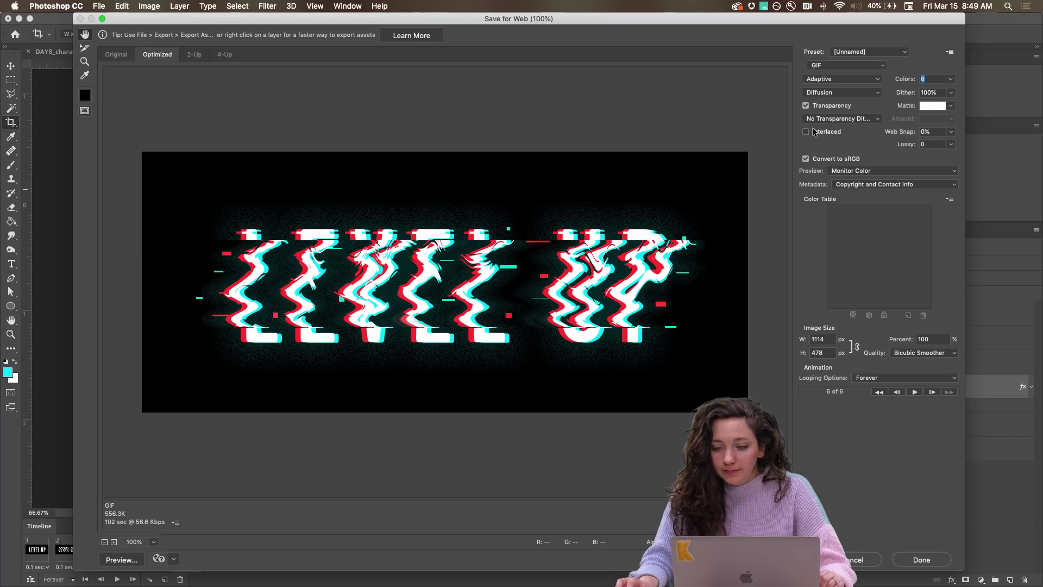
click(844, 171)
click(845, 172)
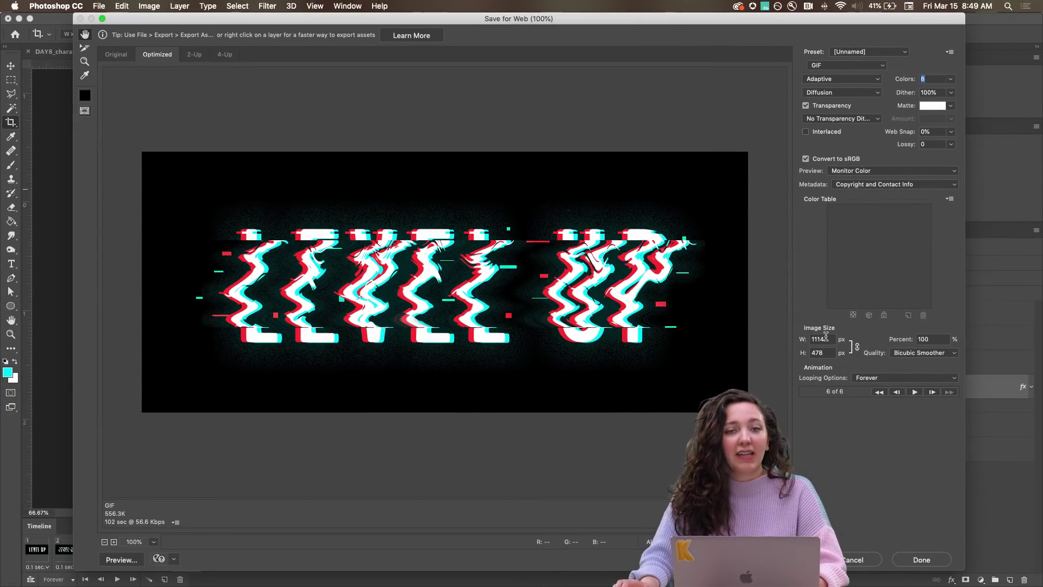
- Set the GIF's width to 400 px with the height scaled proportionally, and save it as glitch.gif in the DAY 9 folder
double_click(826, 337)
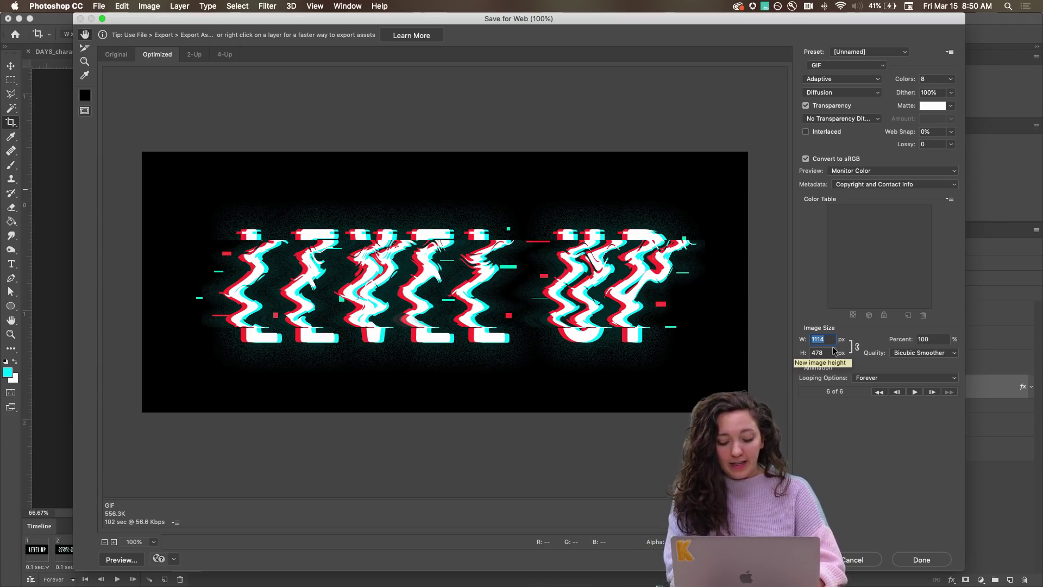
text(400)
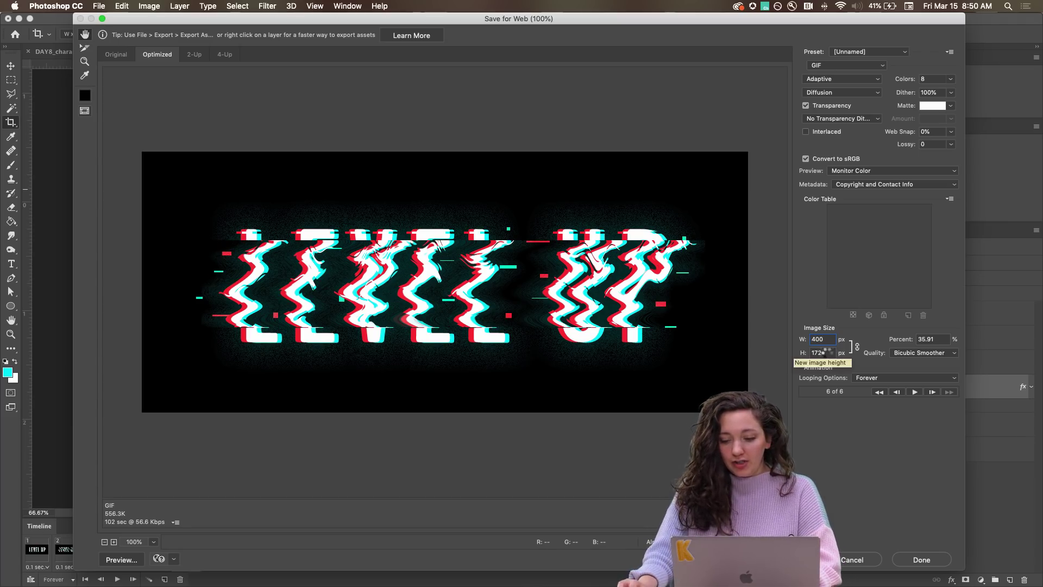
key(Tab)
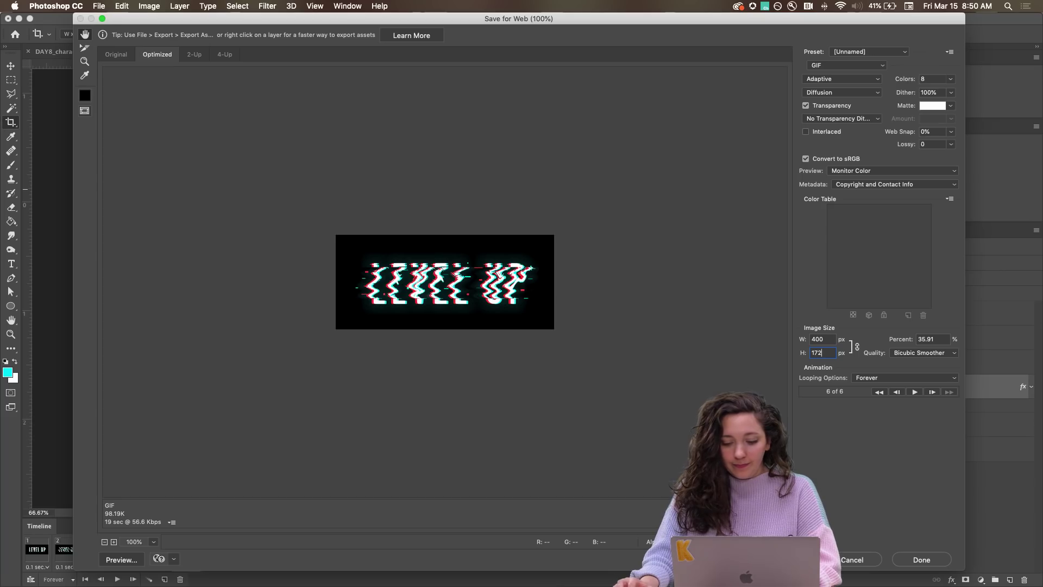
key(Return)
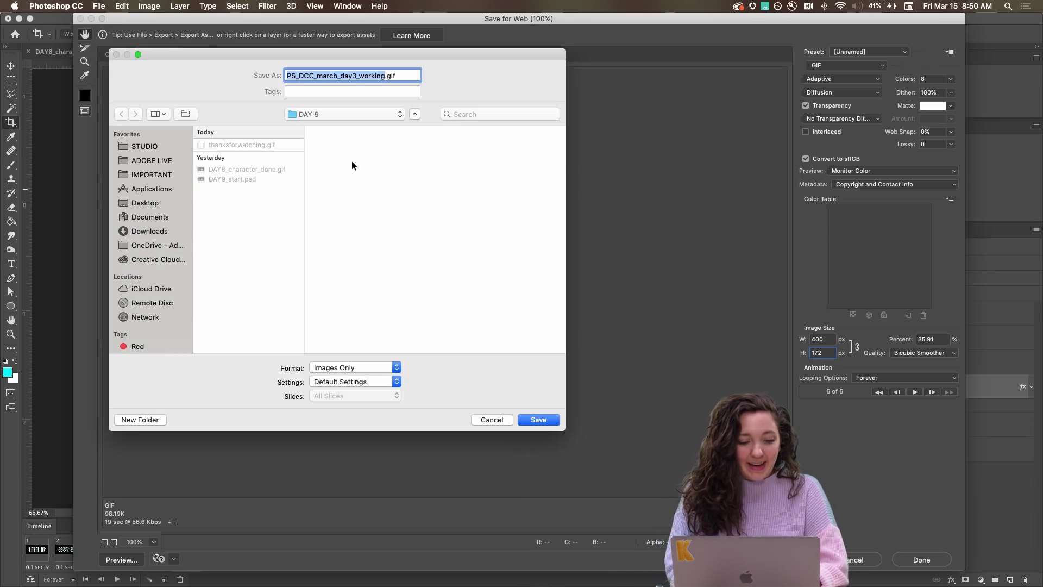
text(glitch)
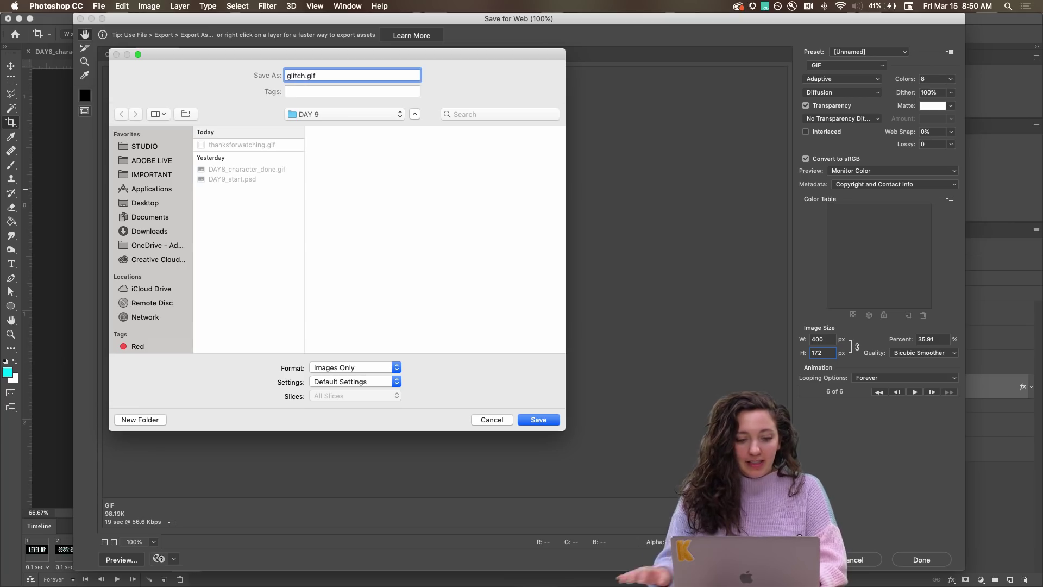
click(536, 420)
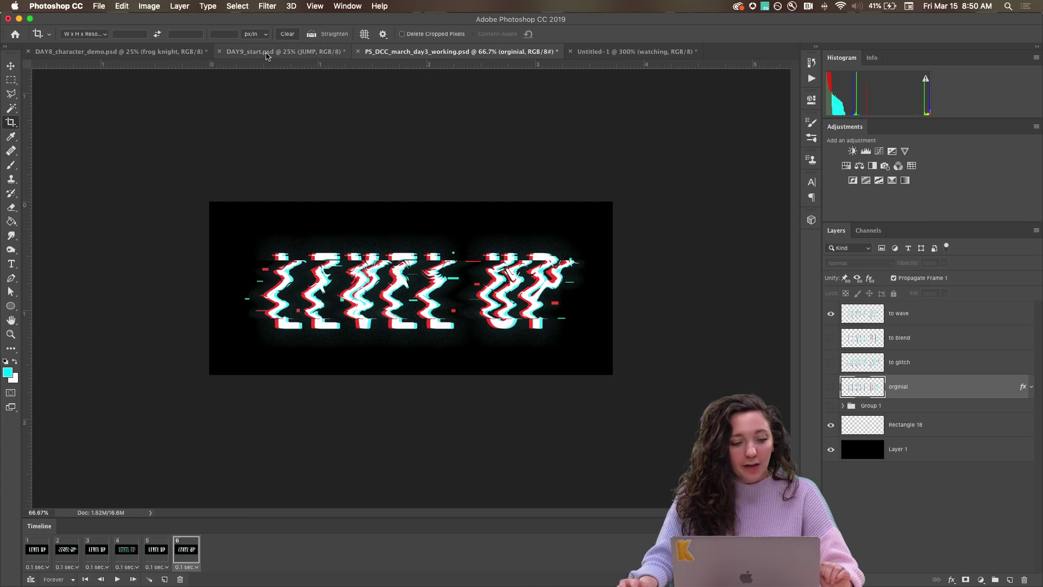
- Switch to DAY8_character_demo.psd and close the timeline to show the whole character illustration
click(104, 51)
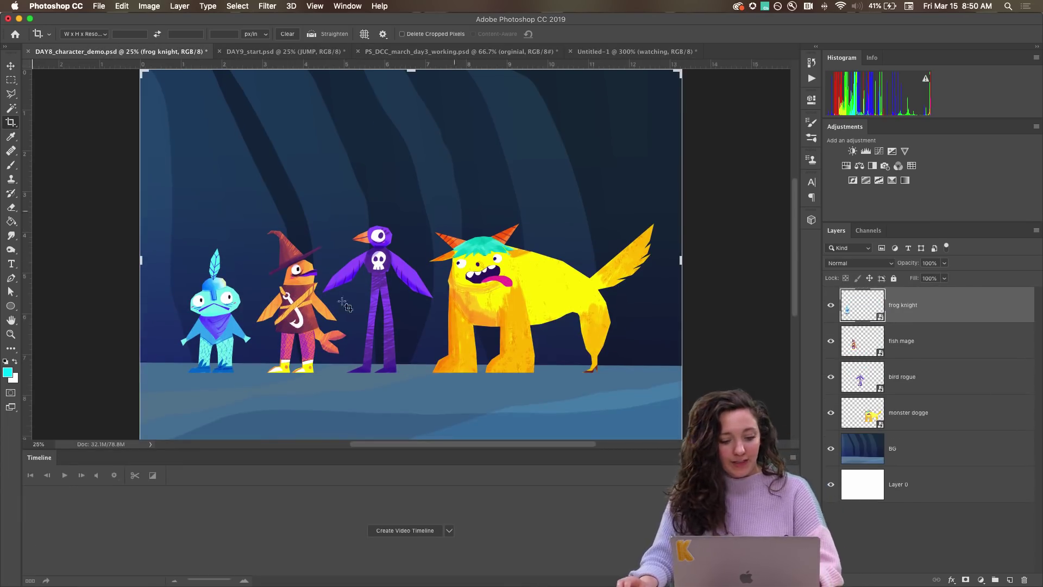
click(795, 460)
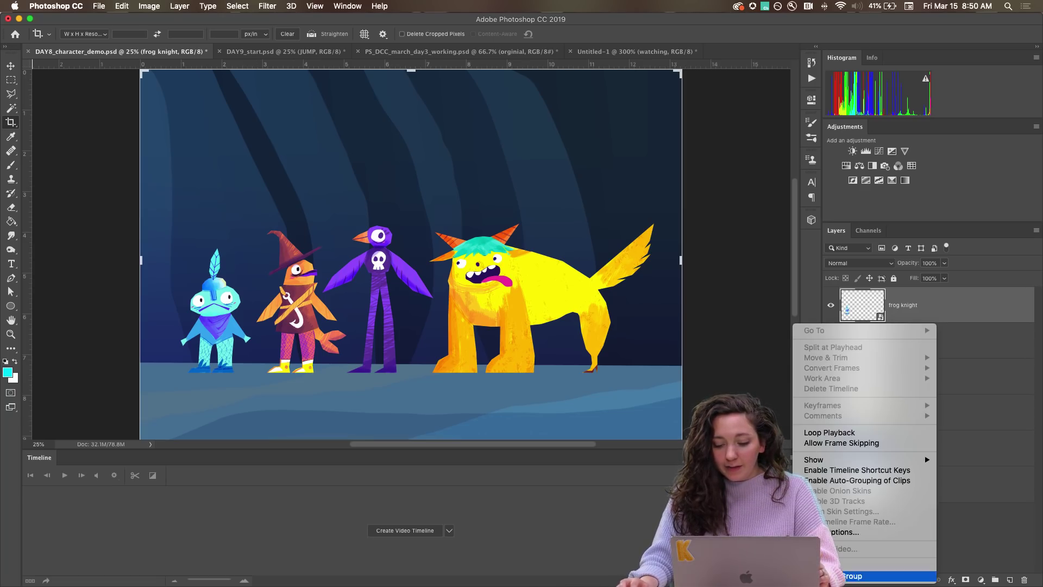
click(902, 576)
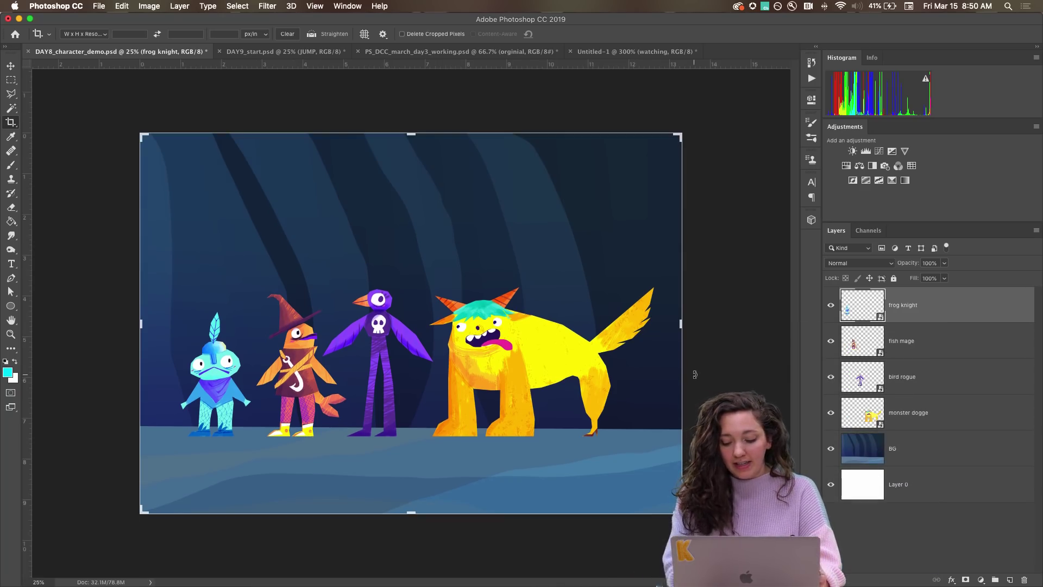
key(super+minus)
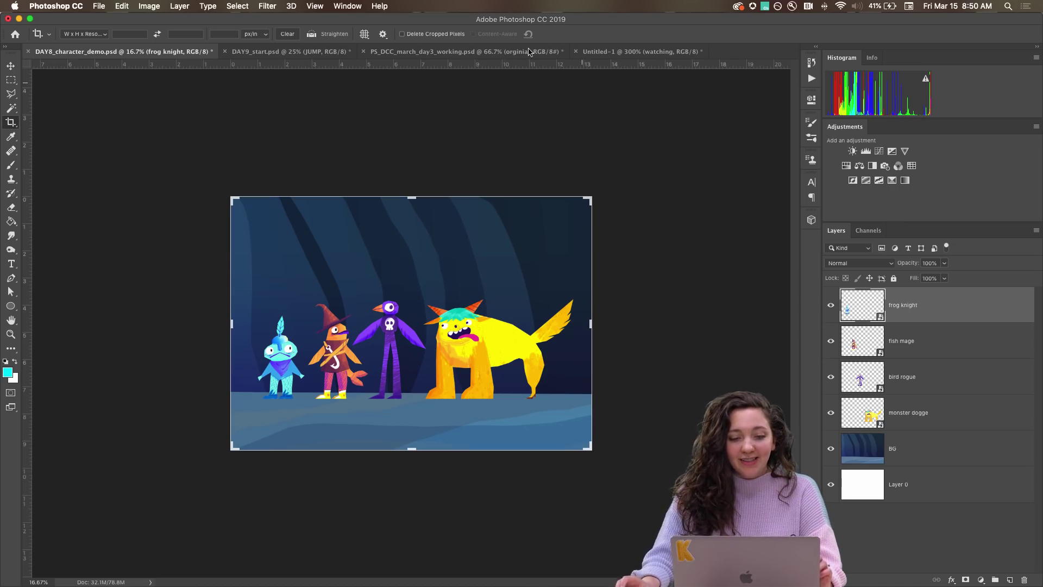
- In DAY9_start.psd, show the STAND and JUMP layers one at a time to compare the poses, leaving both hidden
click(294, 54)
click(831, 305)
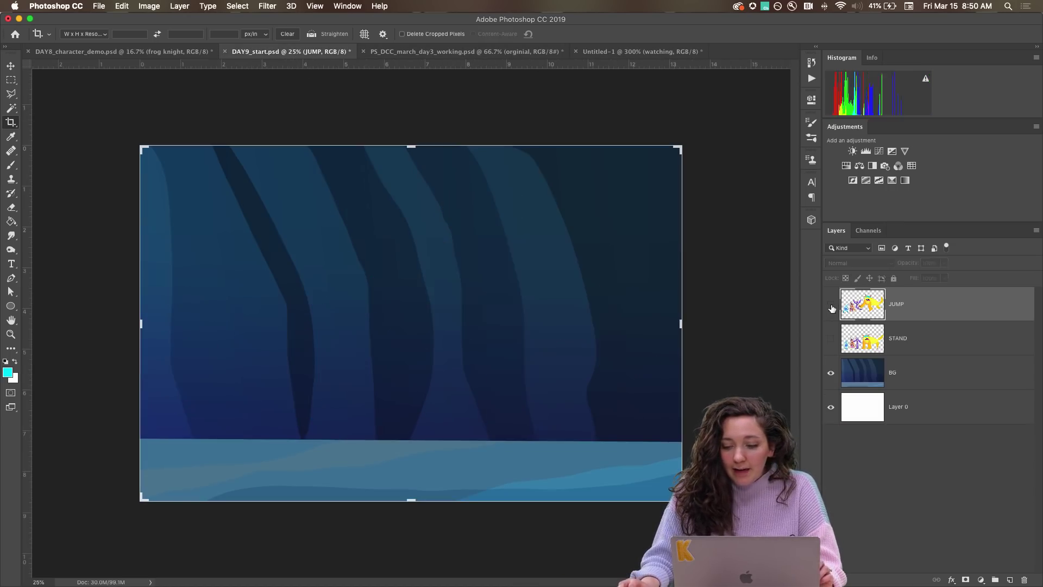
click(830, 338)
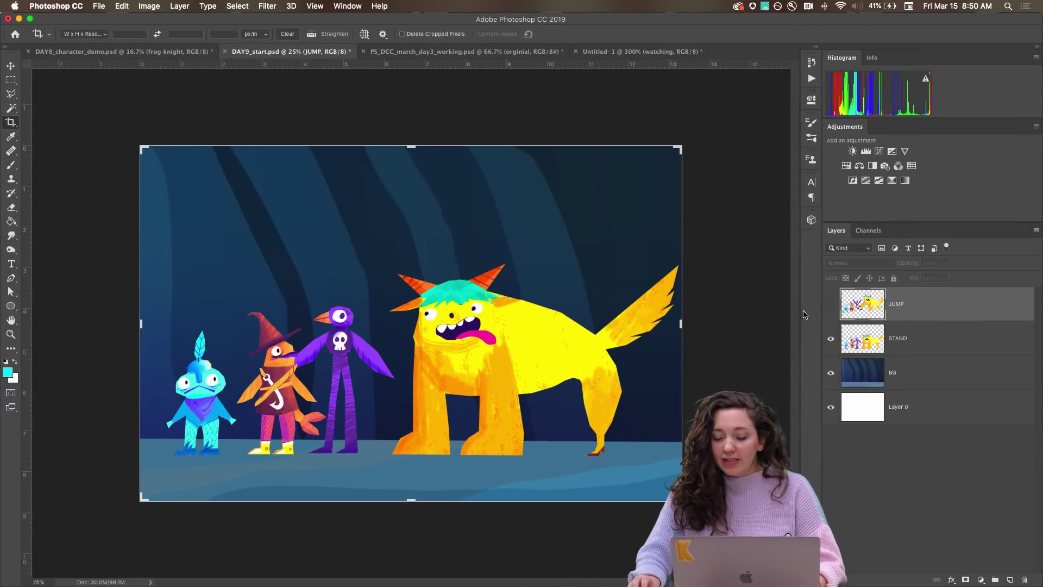
click(831, 338)
click(830, 305)
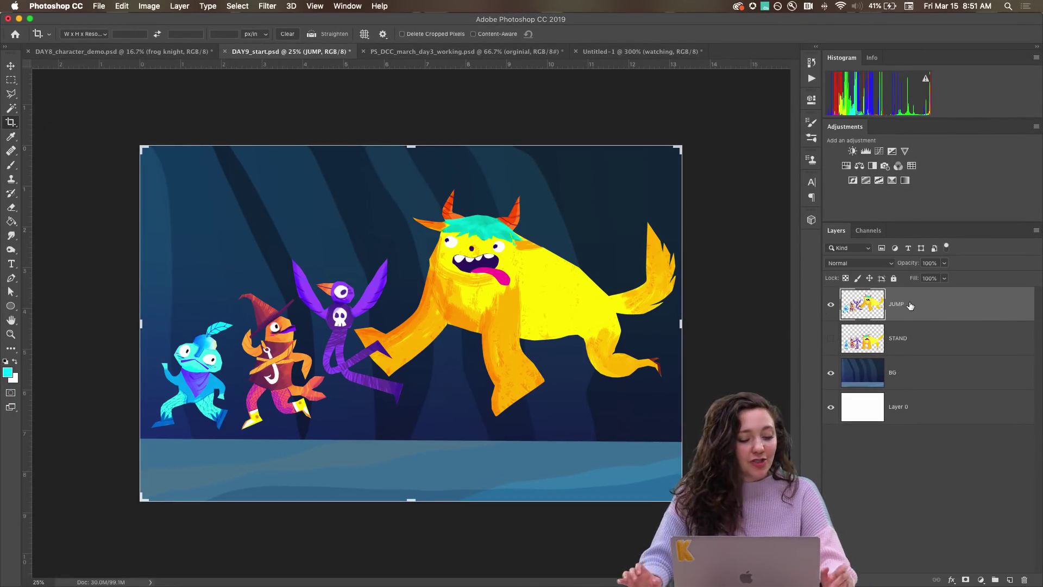
click(831, 304)
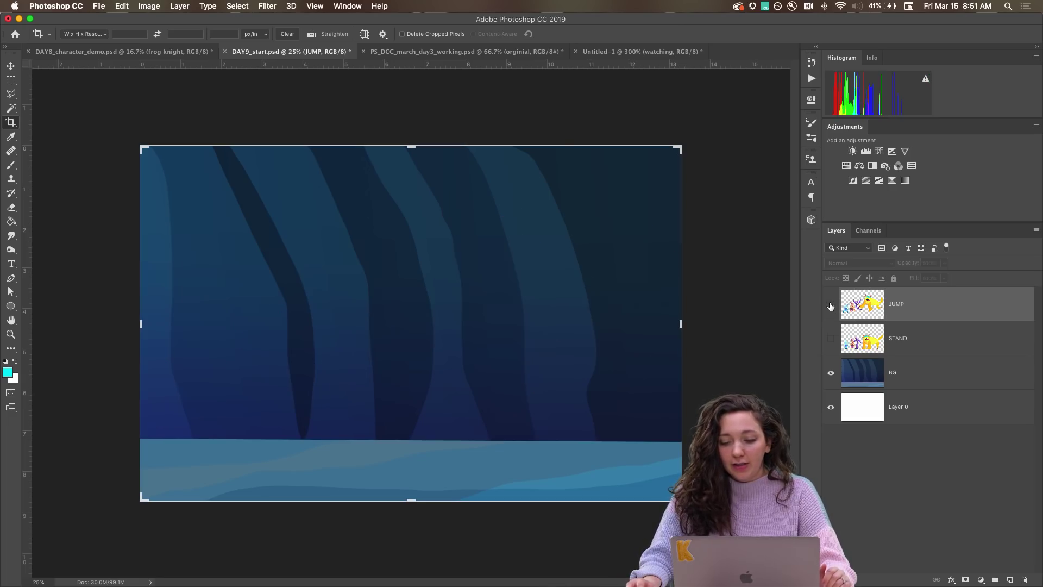
- Toggle the JUMP and STAND layers to compare the poses, leaving only STAND shown over the background
click(830, 306)
click(831, 305)
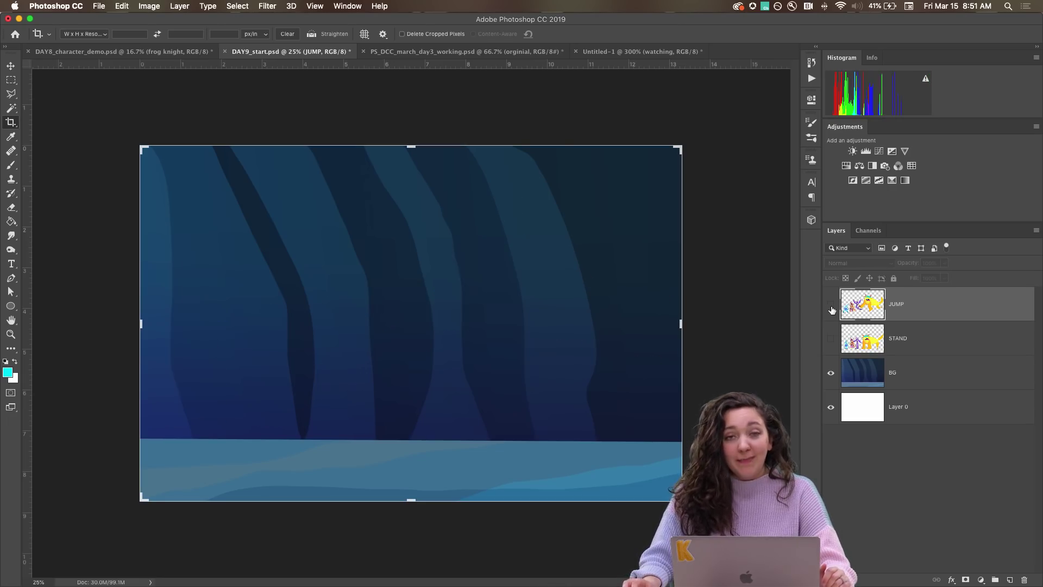
click(831, 339)
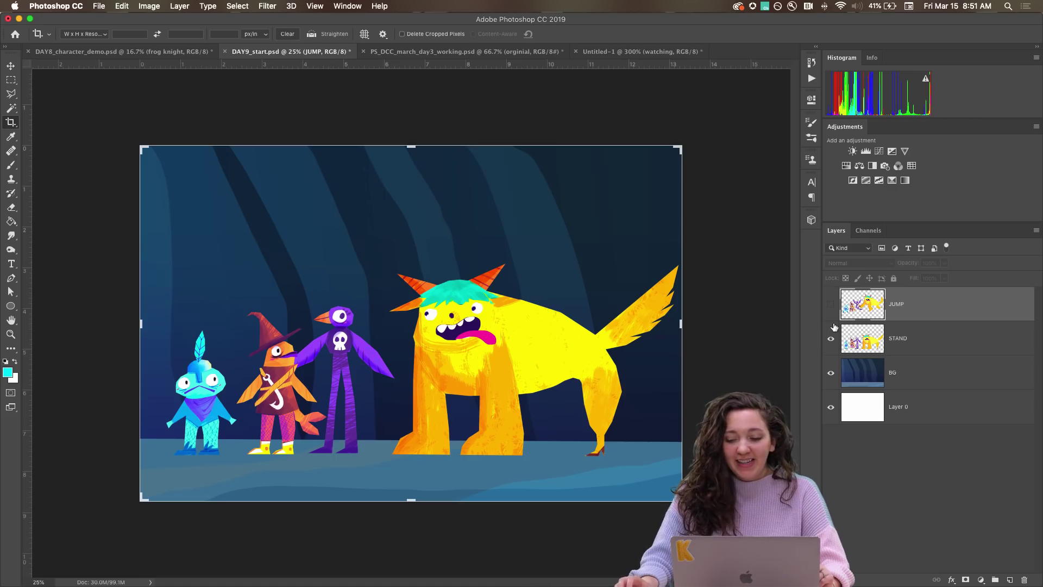
click(831, 338)
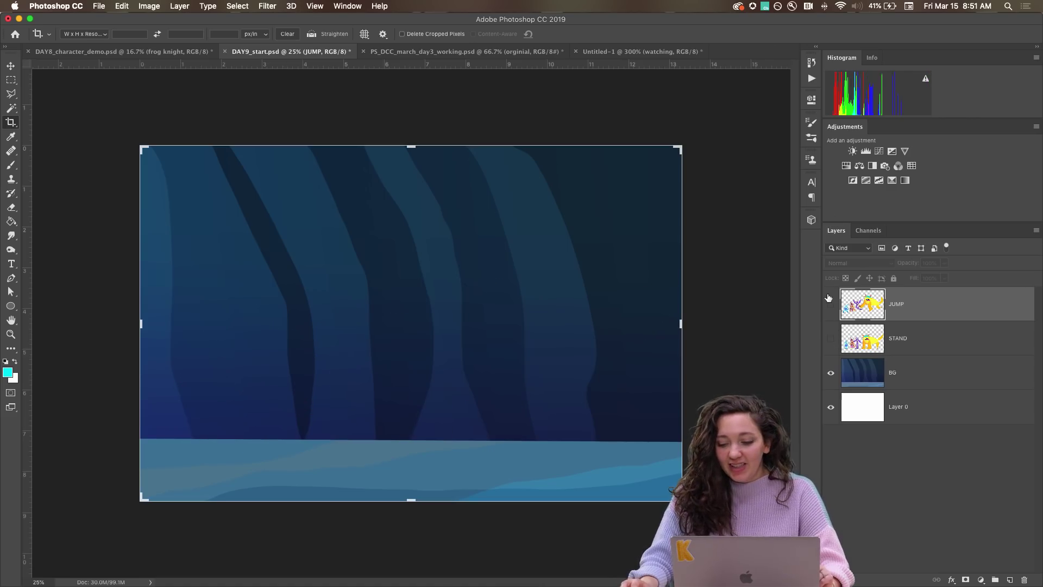
click(831, 339)
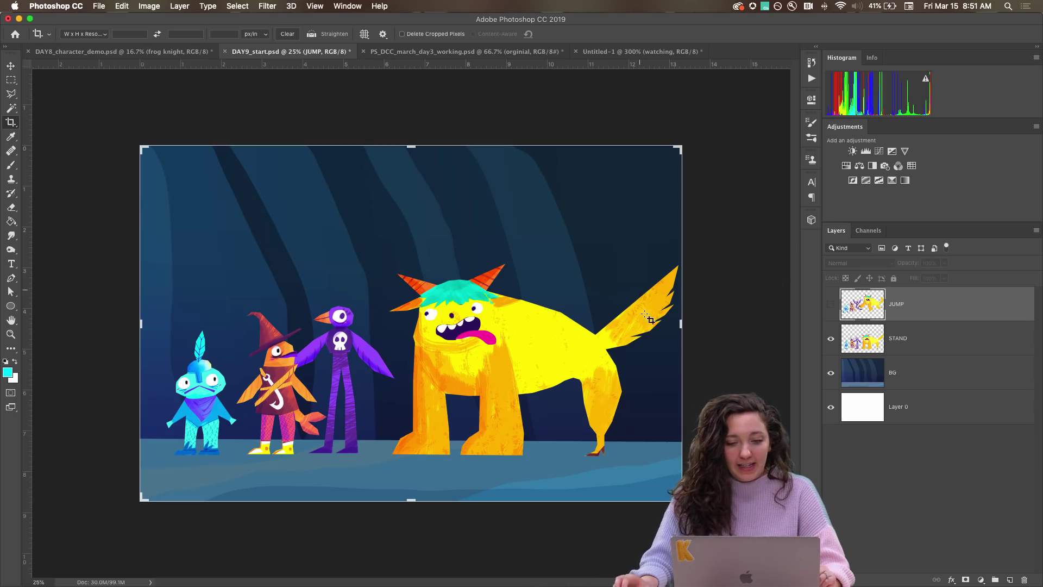
- Show the animation timeline and set the first frame's delay to 0.5 seconds
click(344, 7)
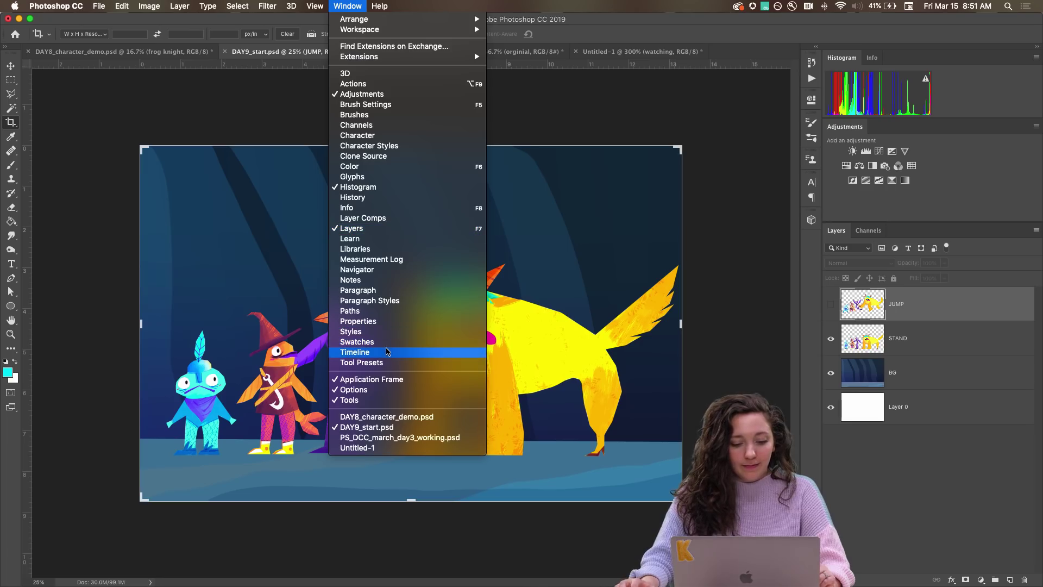
click(388, 354)
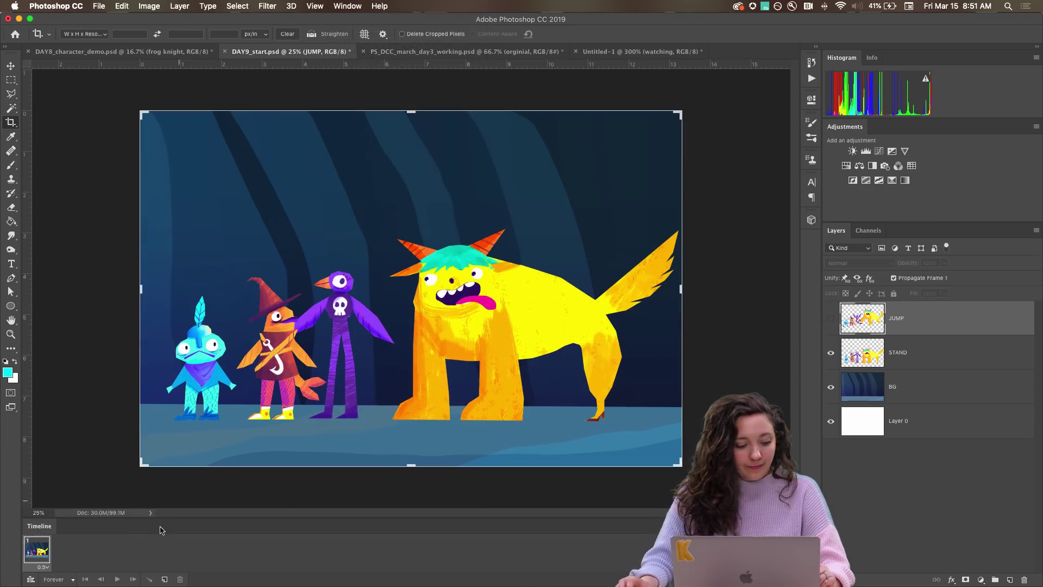
click(44, 568)
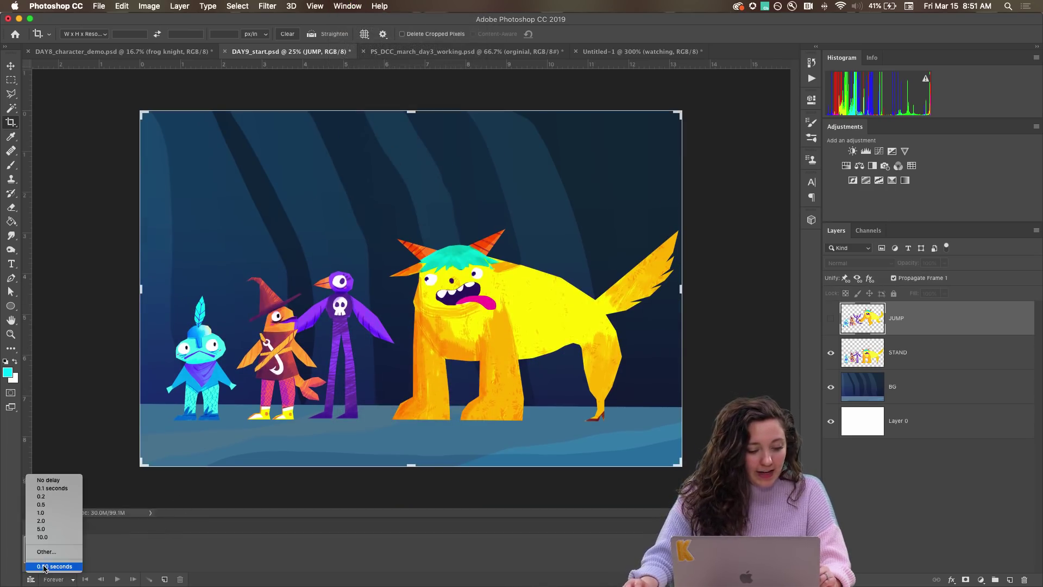
click(49, 504)
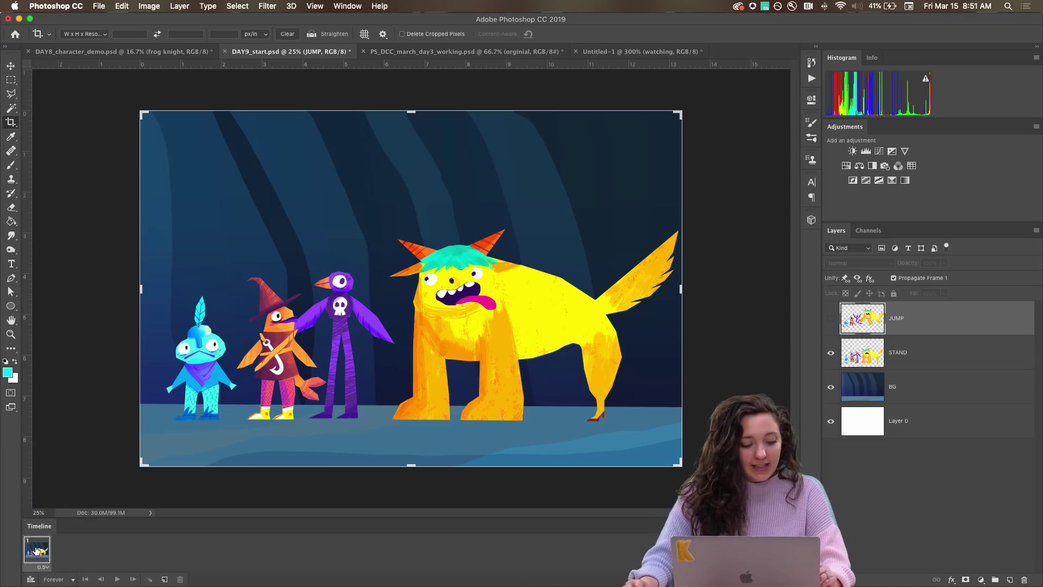
- Add a second frame with STAND hidden and JUMP shown, and play the two-frame loop
click(163, 580)
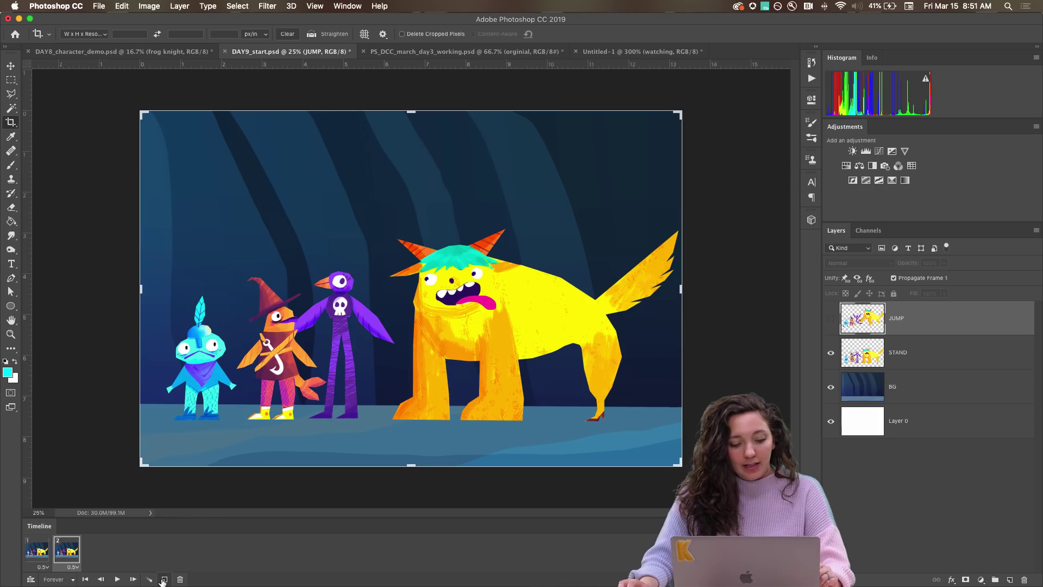
click(831, 352)
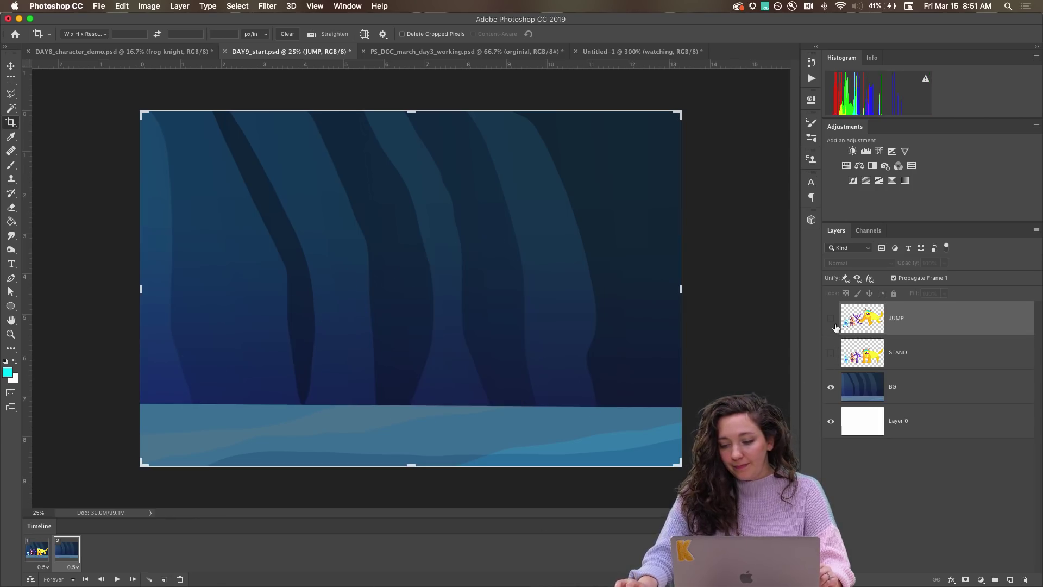
click(831, 319)
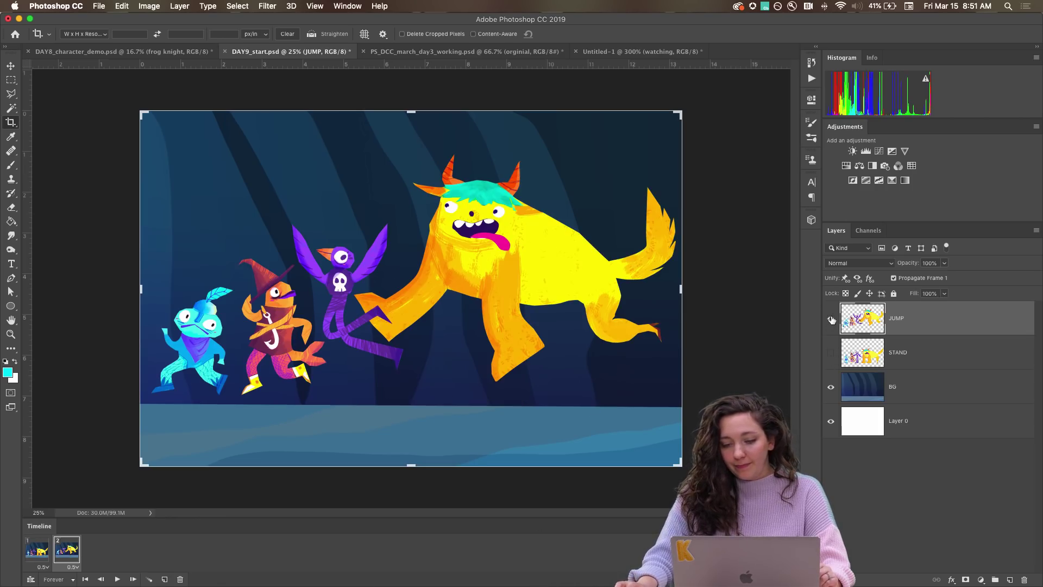
click(117, 579)
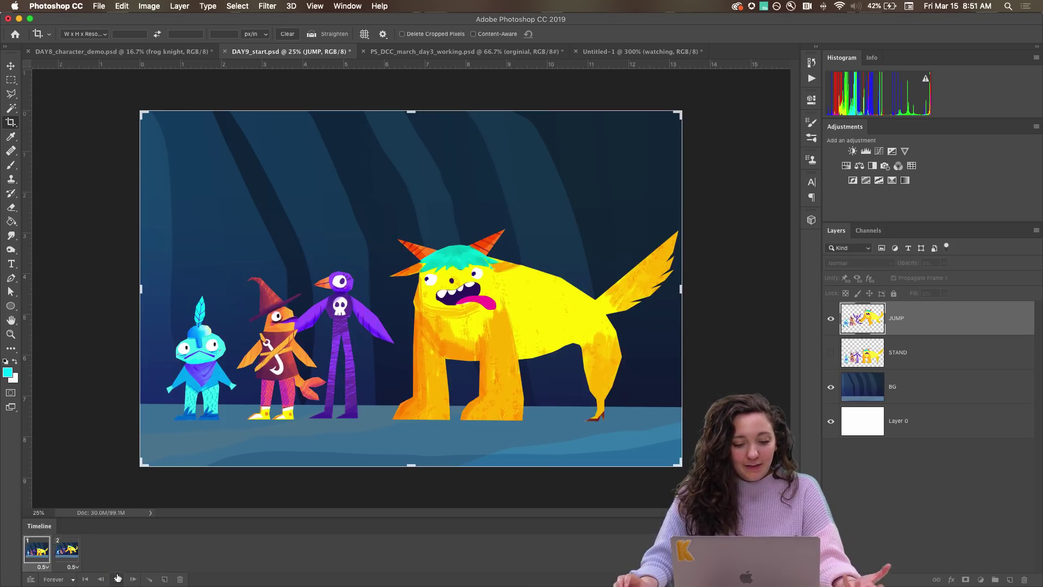
click(116, 579)
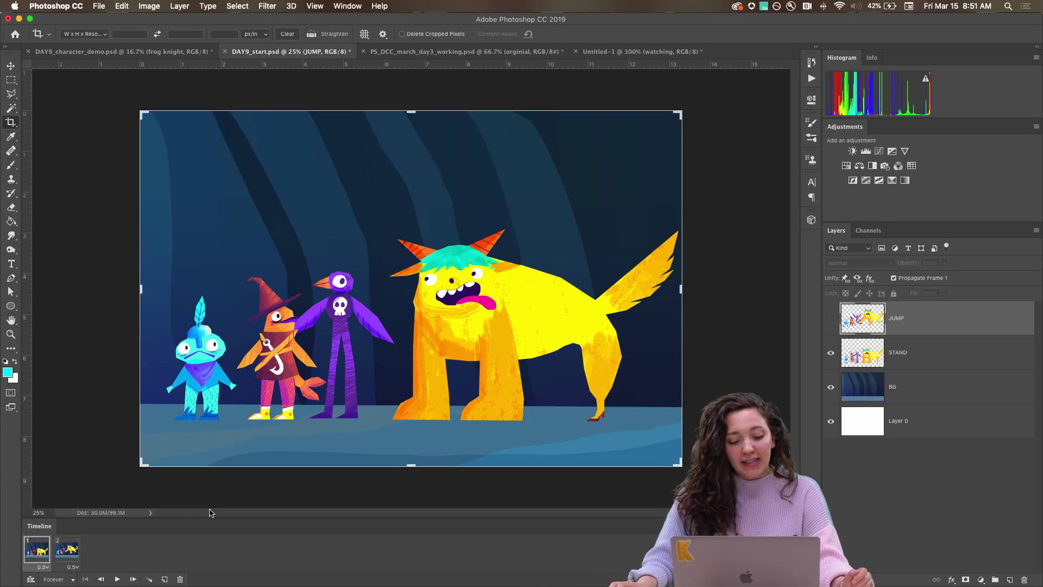
- On frame 2, add a new layer above JUMP and place the yellow text "LEVEL UP!" above the small characters
click(69, 550)
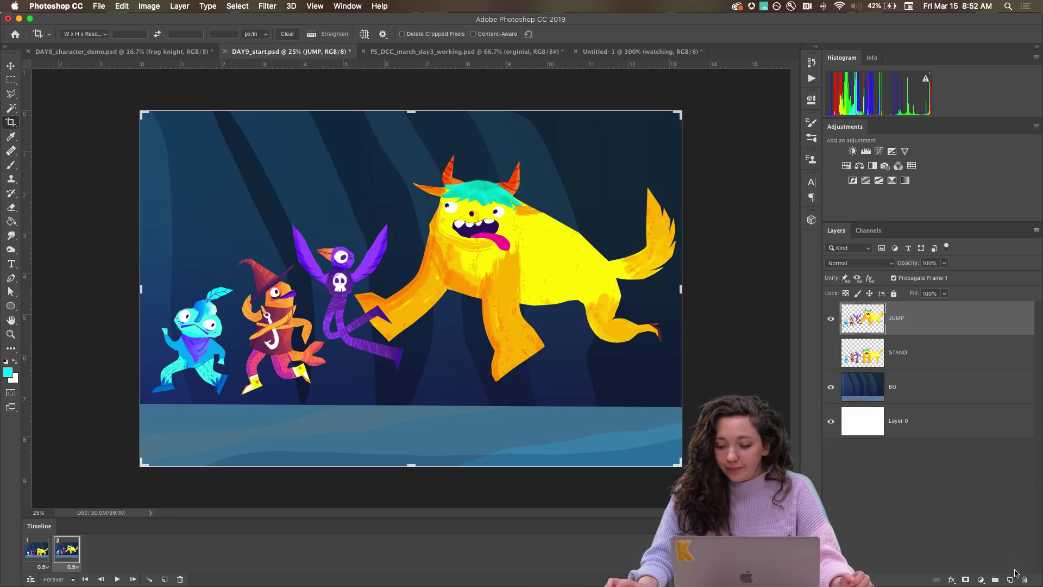
click(1010, 581)
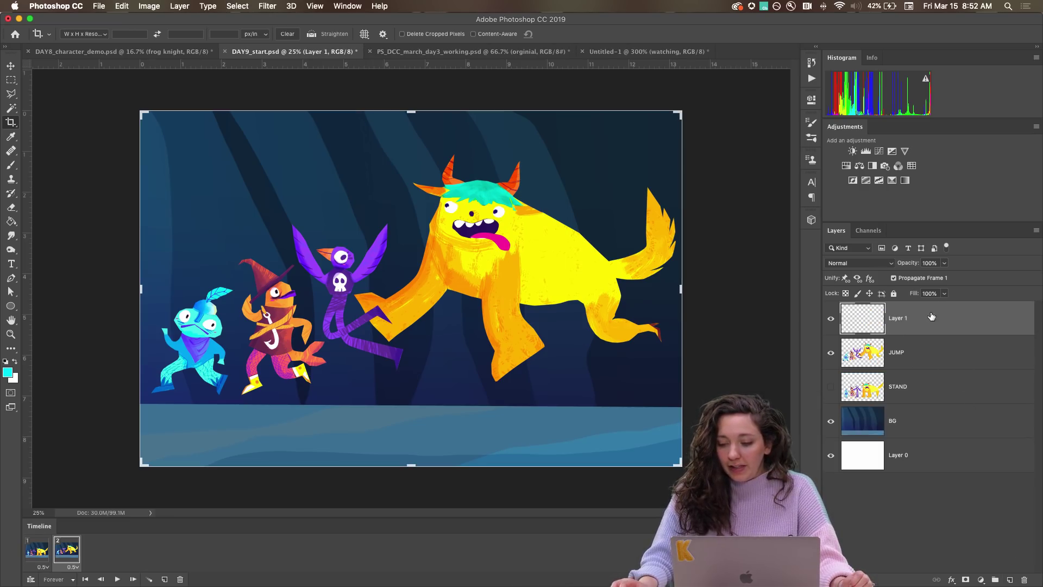
key(t)
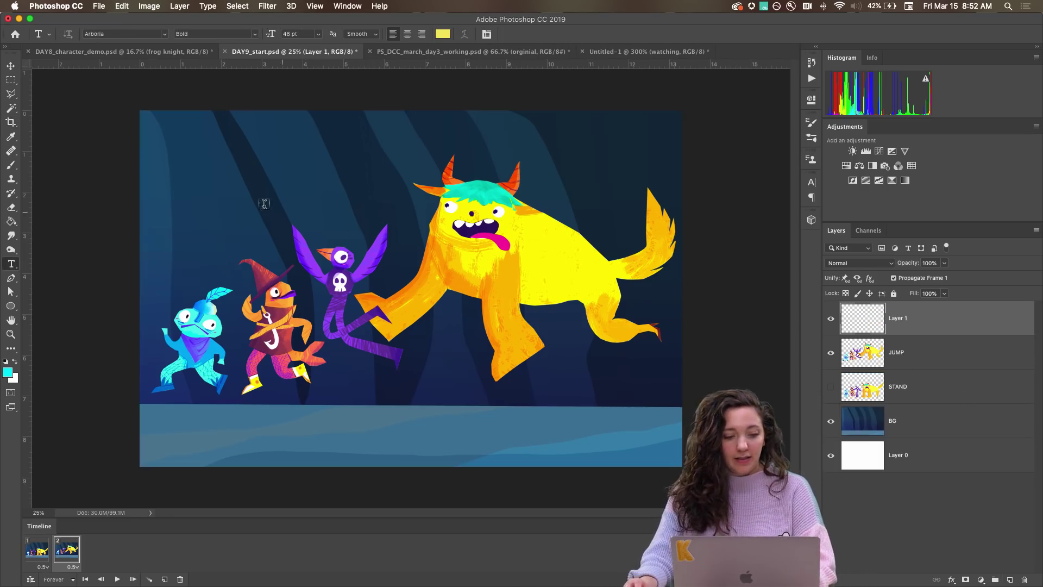
click(200, 205)
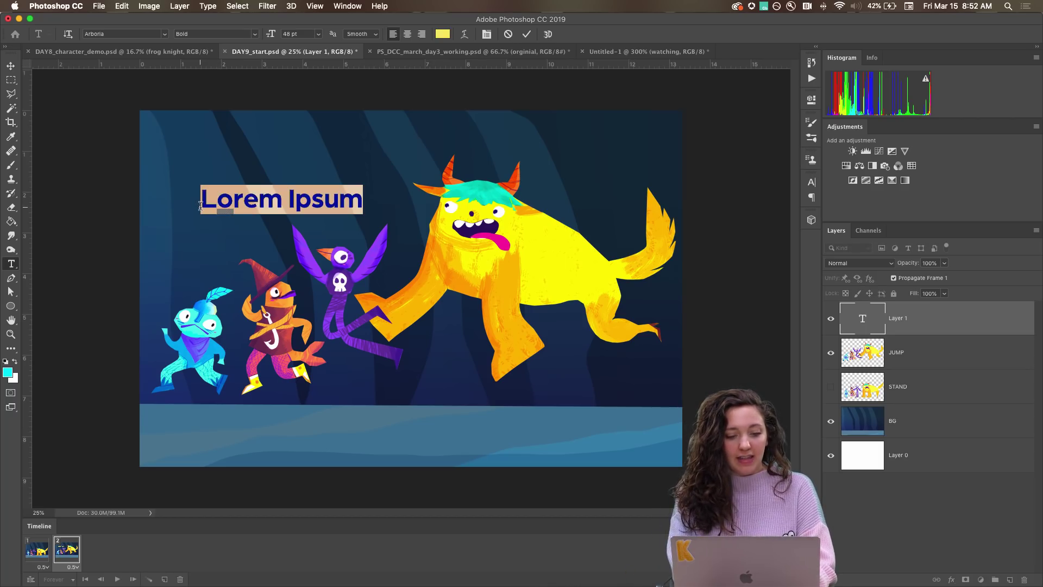
key(BackSpace)
text(Jece)
key(BackSpace)
key(BackSpace)
key(BackSpace)
key(BackSpace)
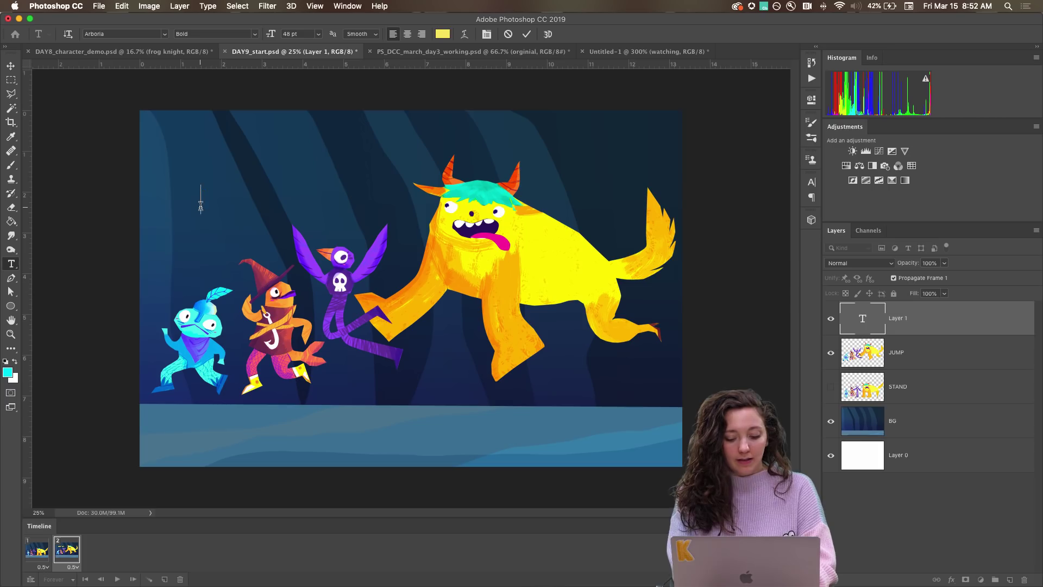
text(LEVEL UP)
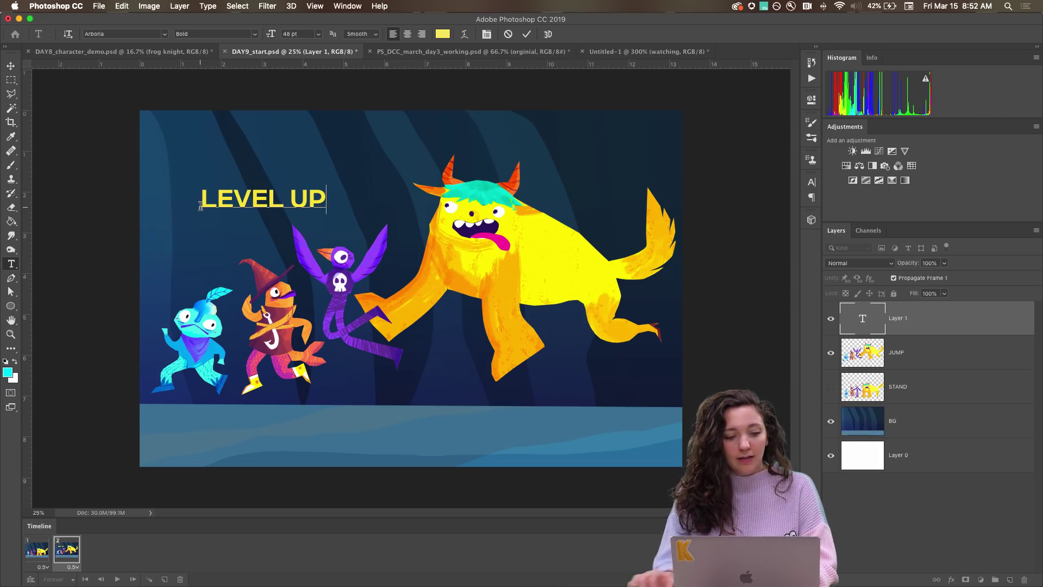
text(!)
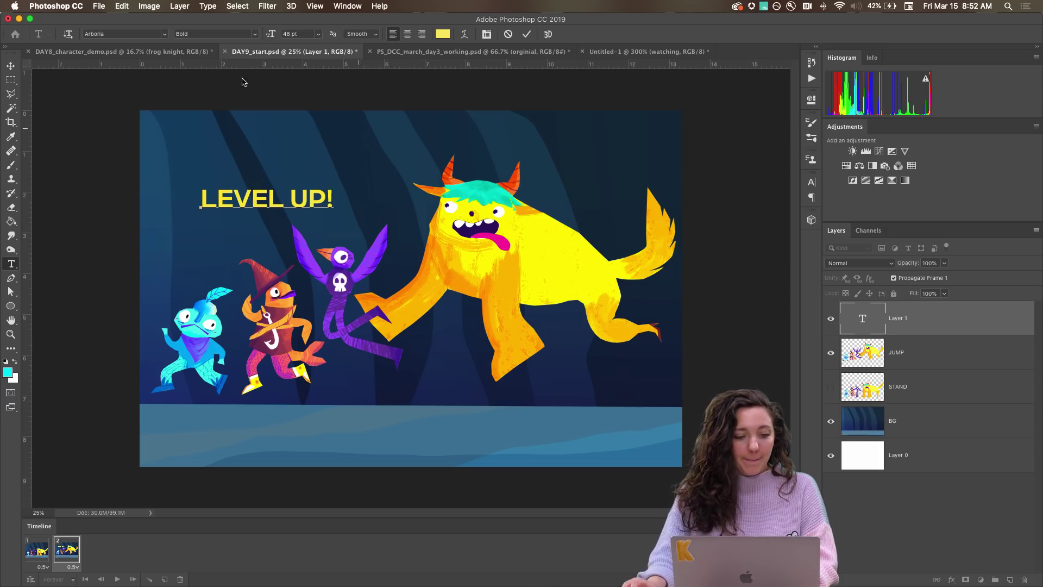
- Rotate the LEVEL UP! text counterclockwise so it slants upward, and shift it slightly up and left above the small characters
click(10, 66)
key(super+t)
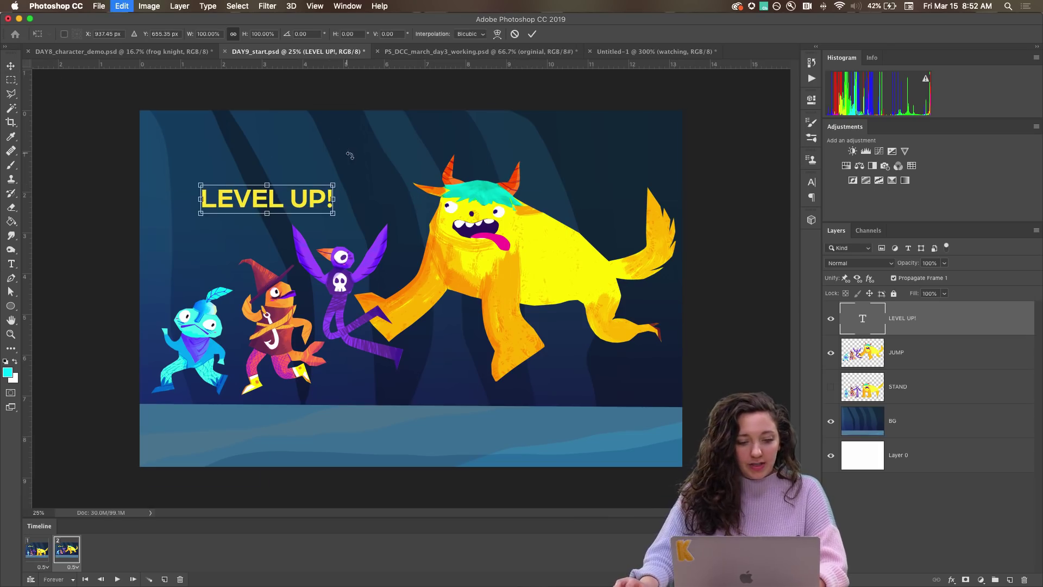
drag(350, 156, 333, 140)
drag(316, 189, 308, 176)
key(Return)
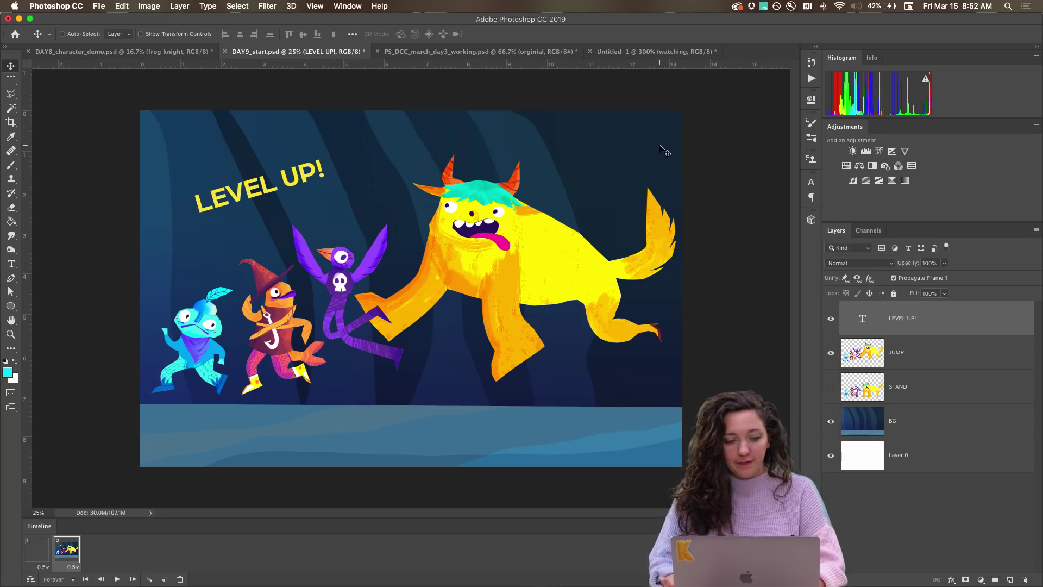
- Hide the LEVEL UP! text layer in both frame 2 and frame 1
click(830, 322)
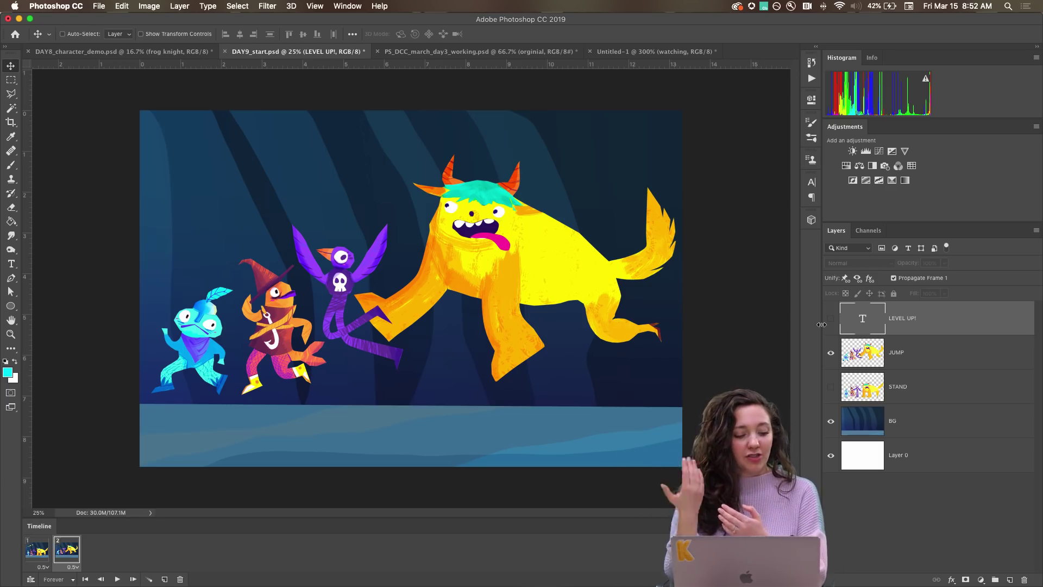
click(36, 548)
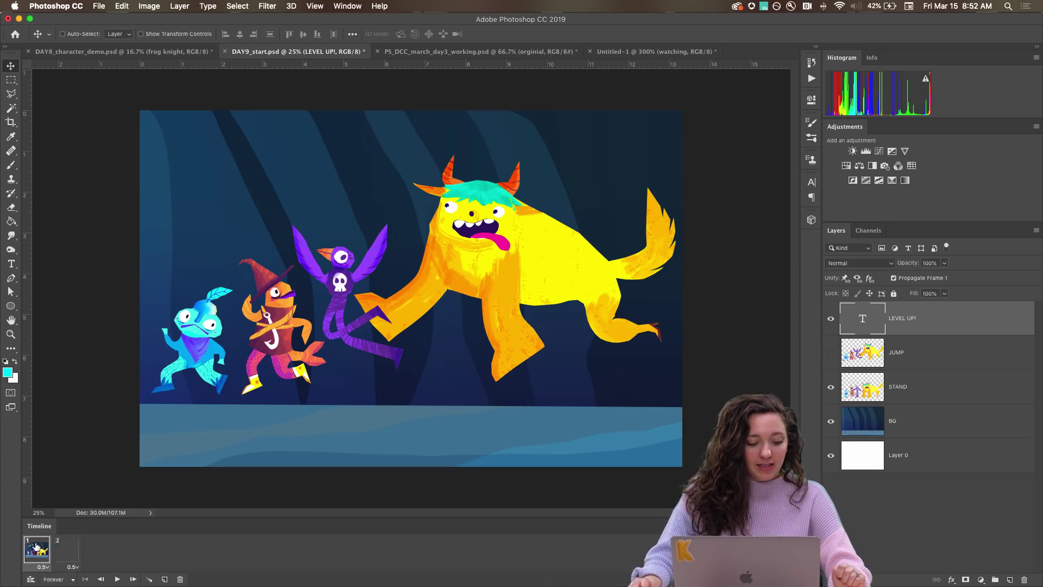
click(831, 319)
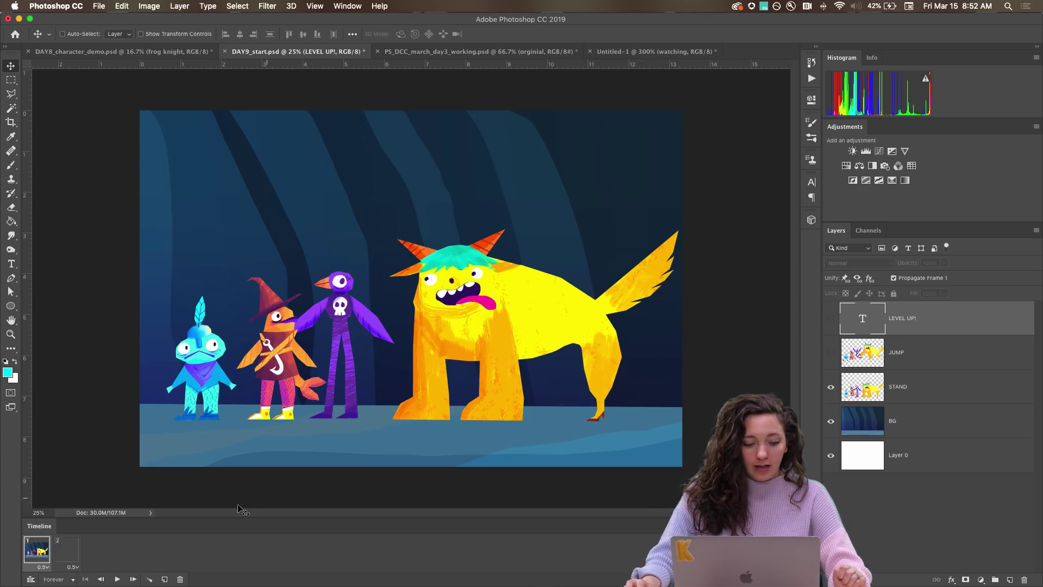
- Duplicate frame 2 as a third frame, with the JUMP layer hidden and the STAND layer shown
click(66, 550)
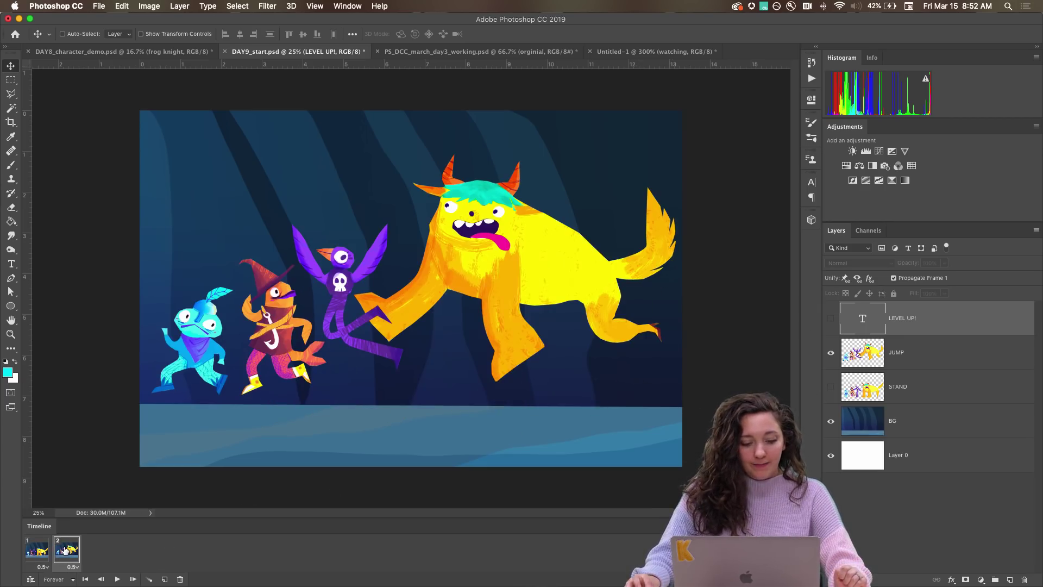
click(165, 579)
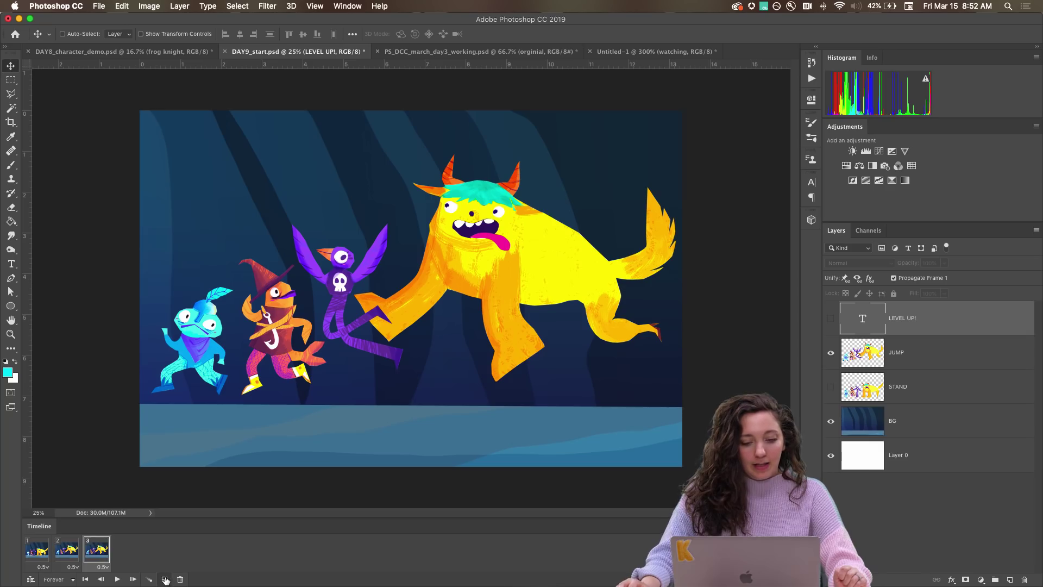
click(831, 352)
click(831, 387)
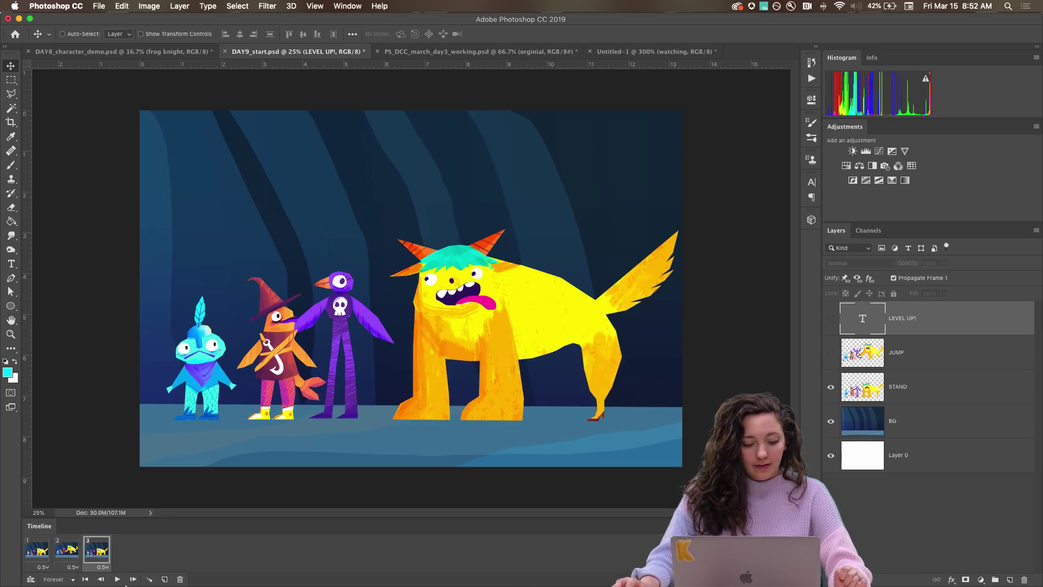
- Add a fourth frame with JUMP and LEVEL UP! shown and STAND hidden, and play the animation to check it
click(164, 579)
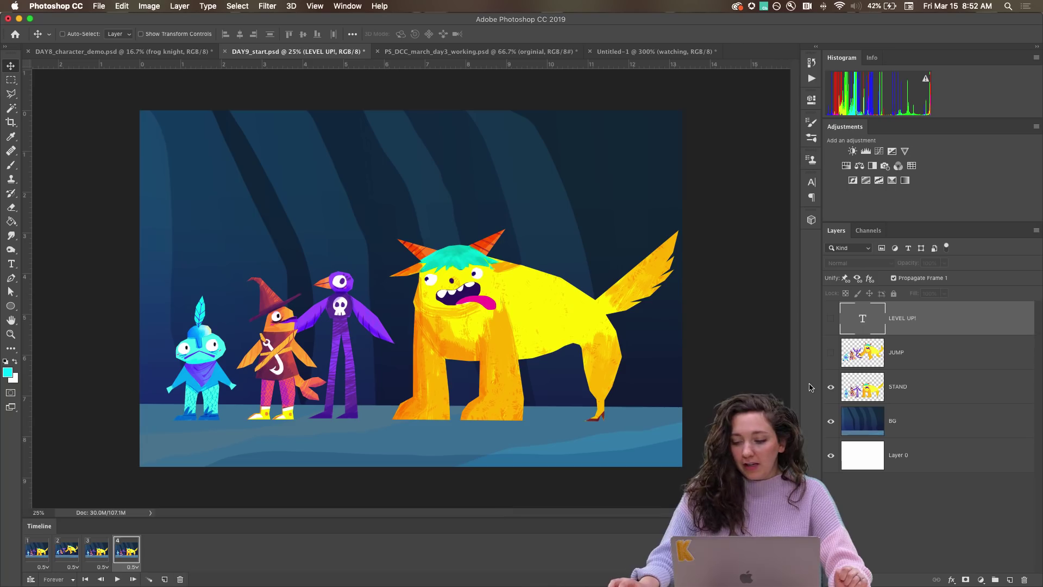
click(831, 353)
click(831, 386)
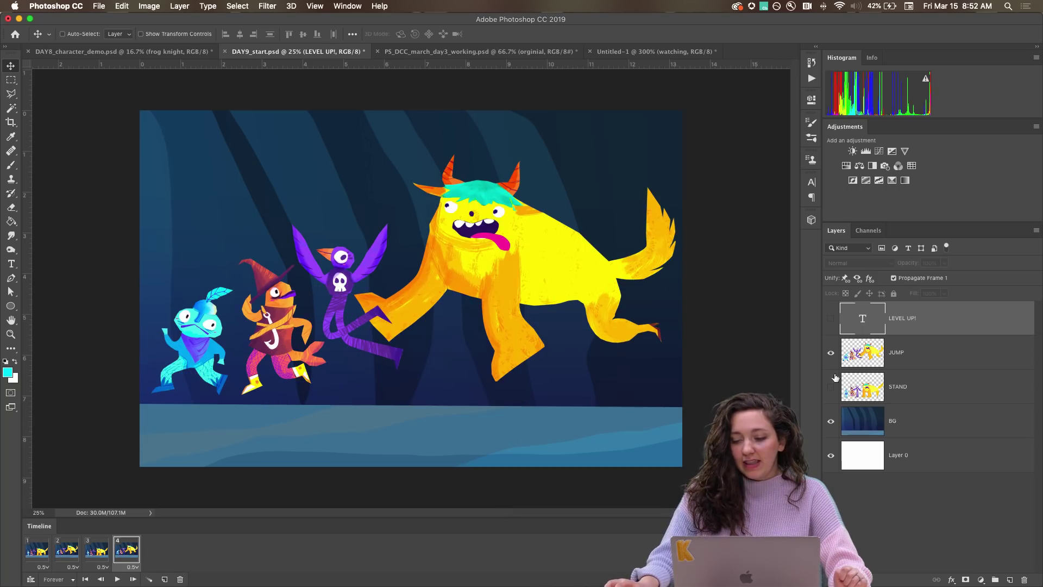
click(830, 319)
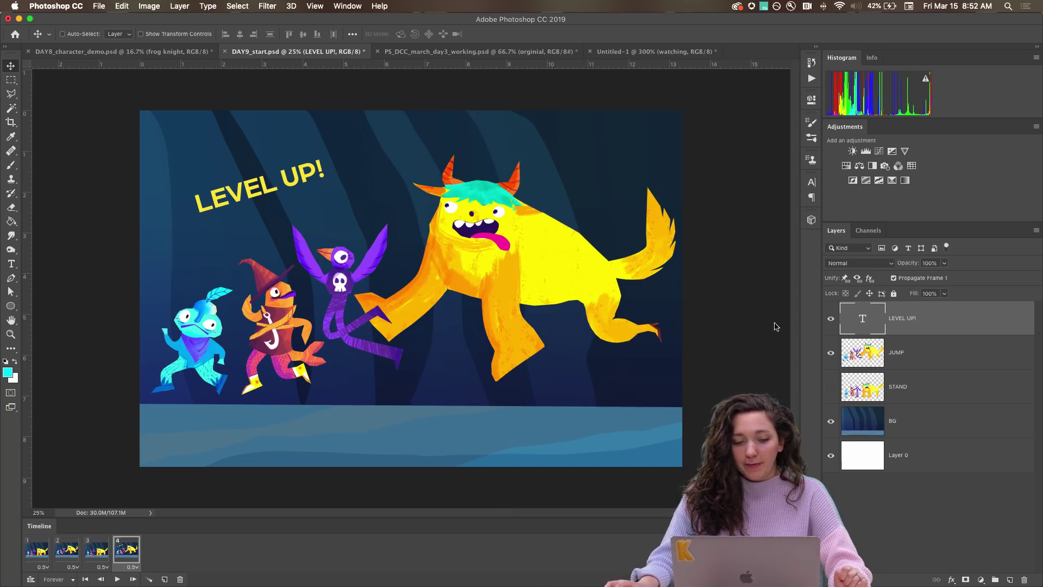
click(118, 579)
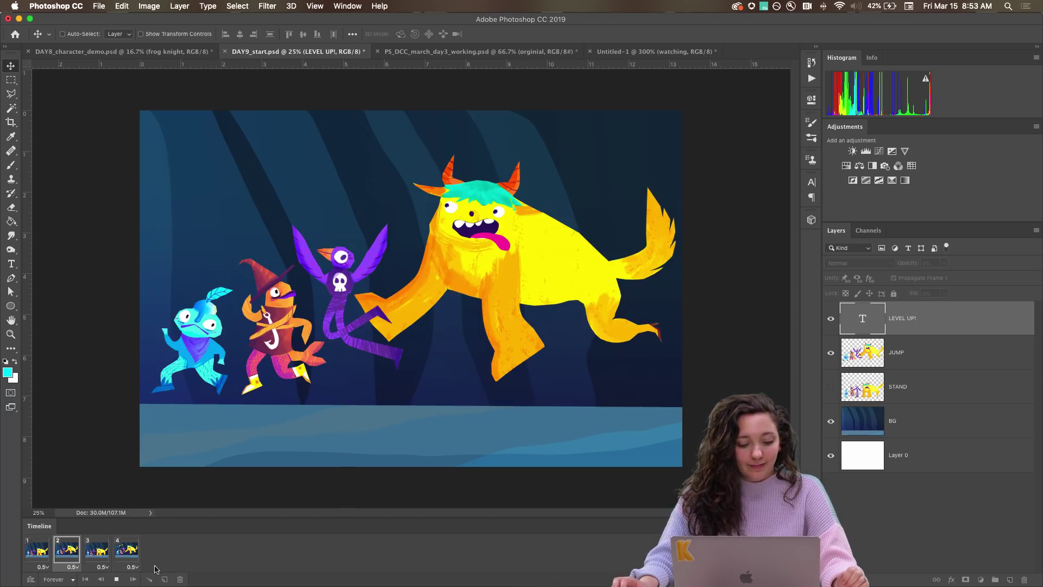
click(117, 581)
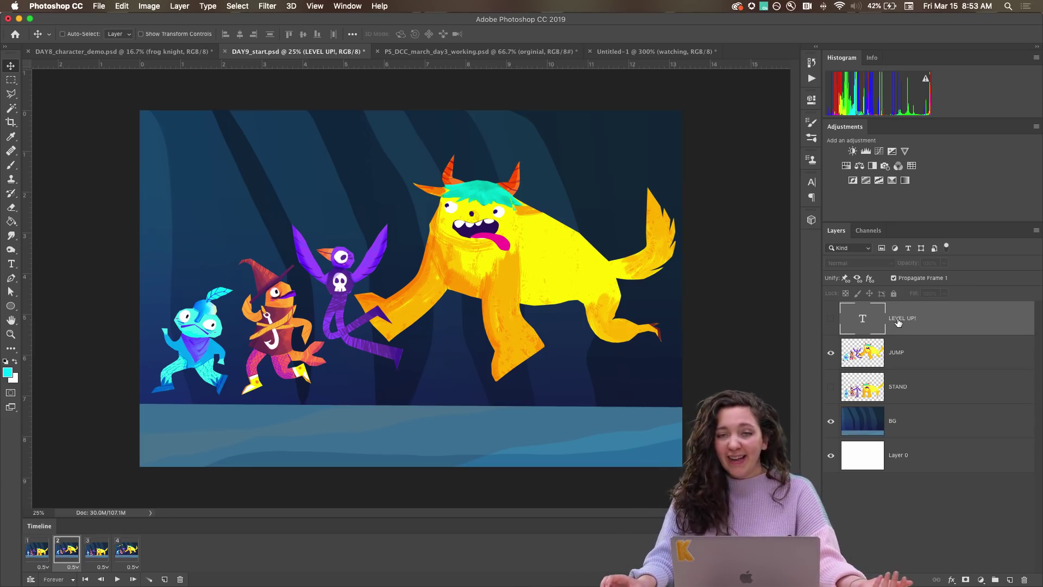
- Open the animation in Save for Web (Legacy) and fit the whole image in the preview at 25%
click(101, 6)
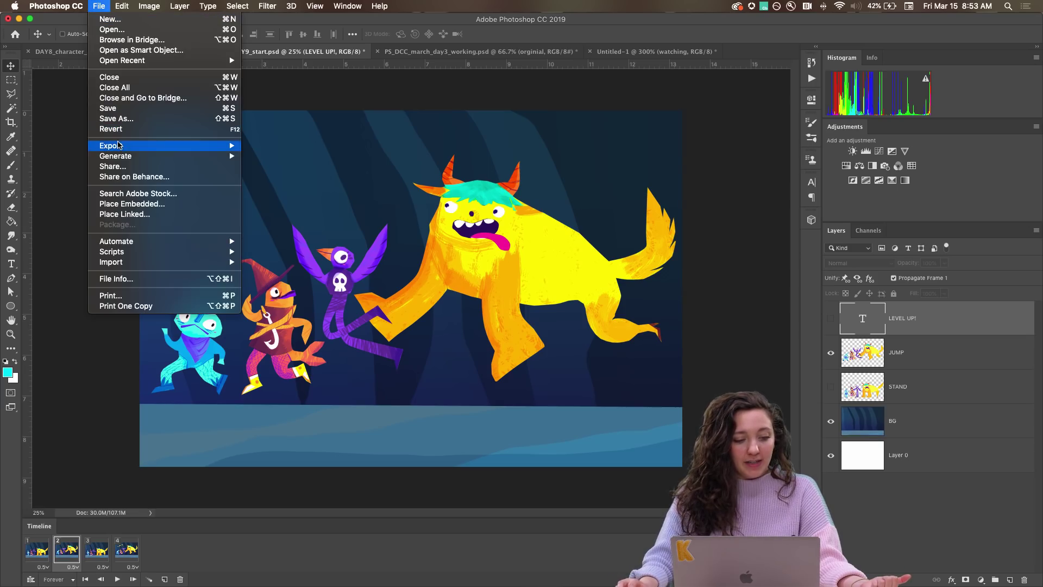
mouse_move(118, 146)
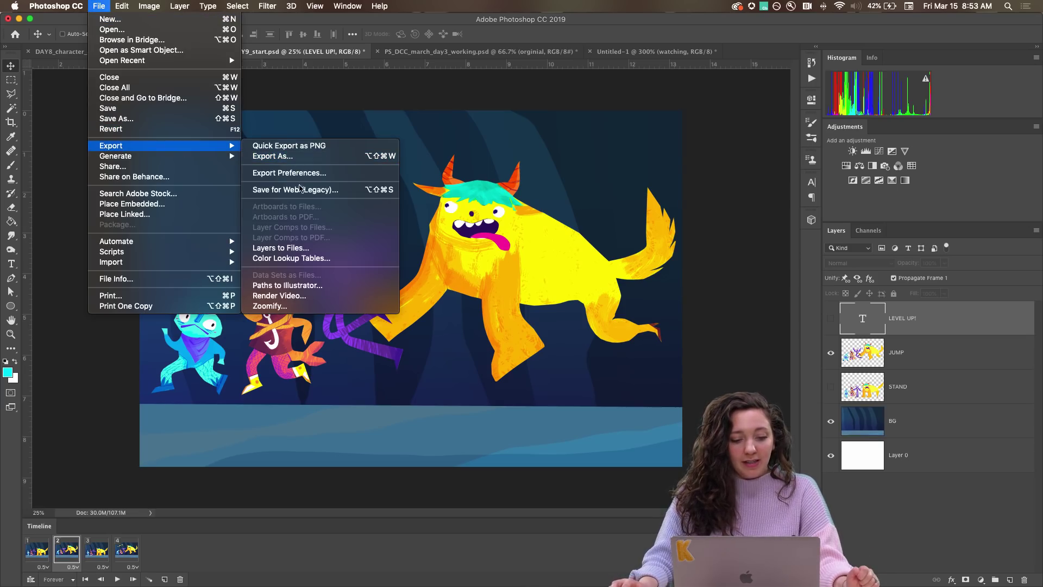
click(299, 188)
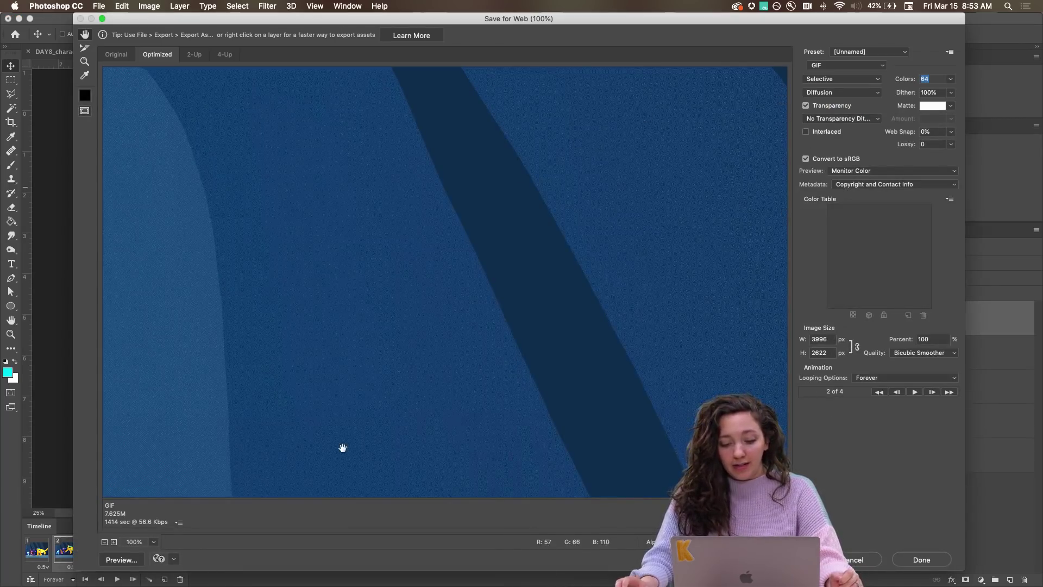
click(104, 542)
click(105, 542)
click(105, 542)
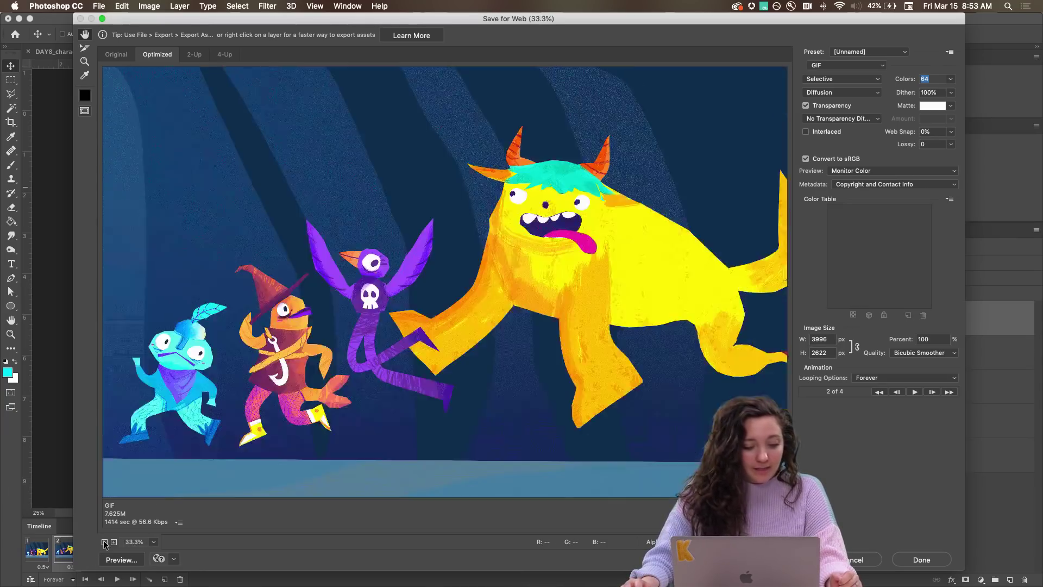
click(105, 542)
click(105, 541)
click(105, 541)
click(113, 542)
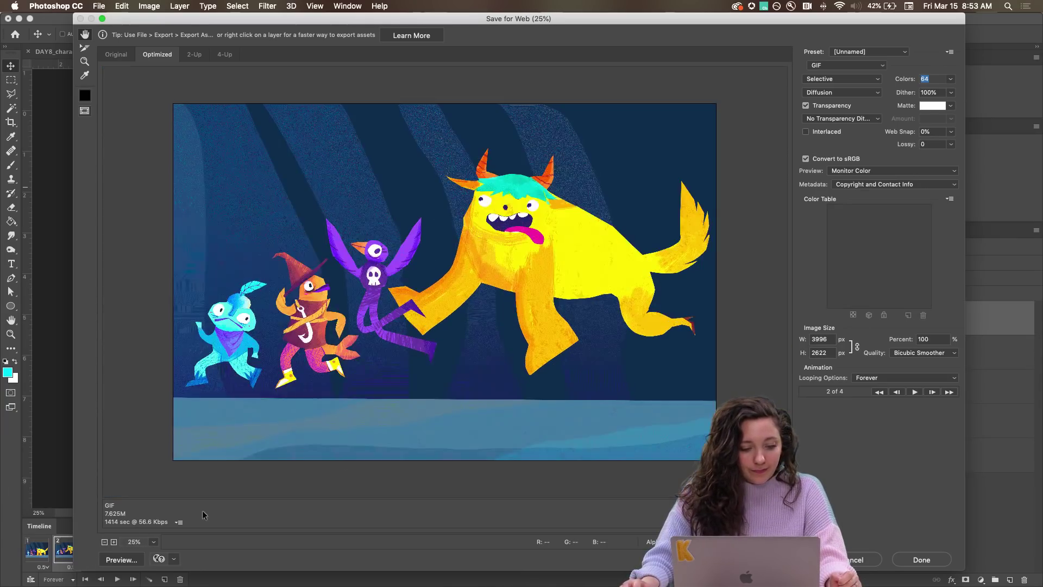
- Set the GIF's width to 600 px with proportional height, preview it in the browser, and return to Photoshop
double_click(822, 340)
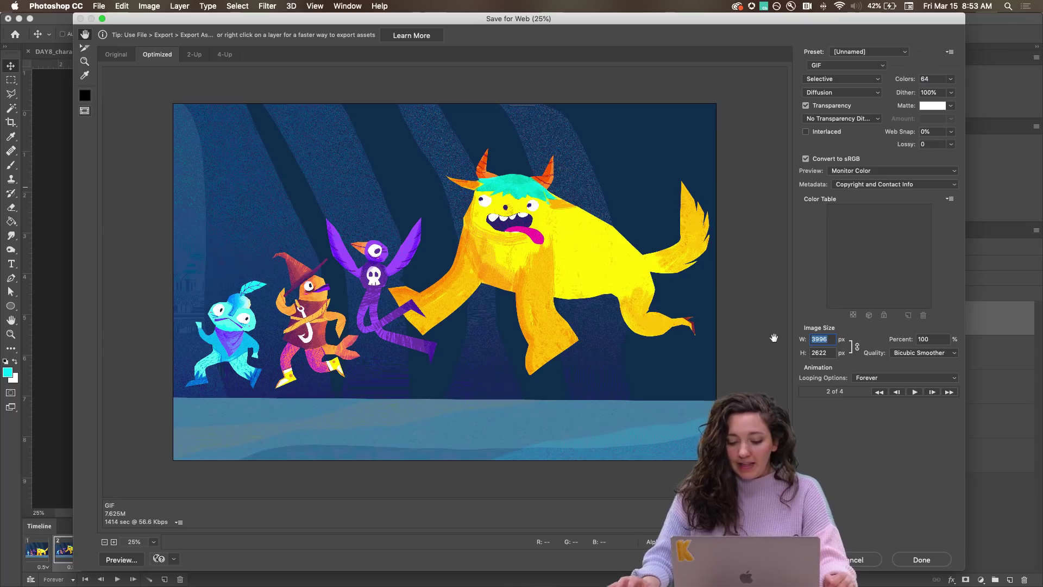
text(600)
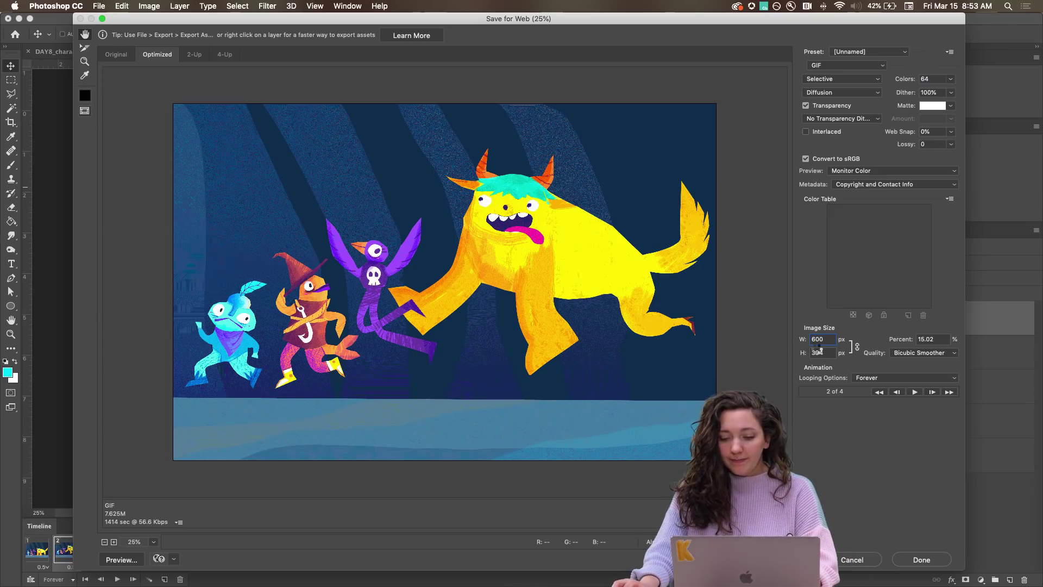
key(Tab)
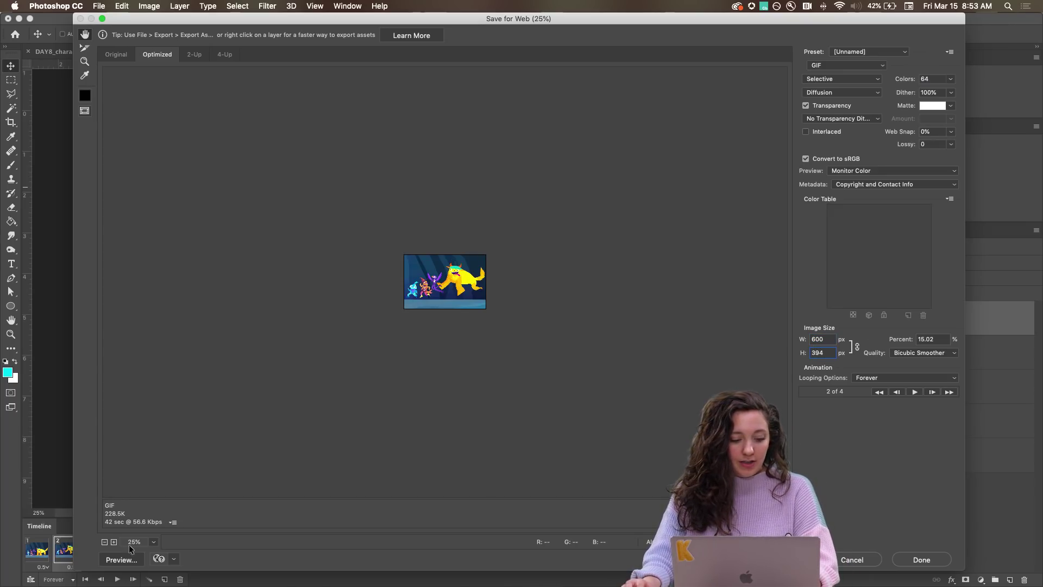
click(121, 559)
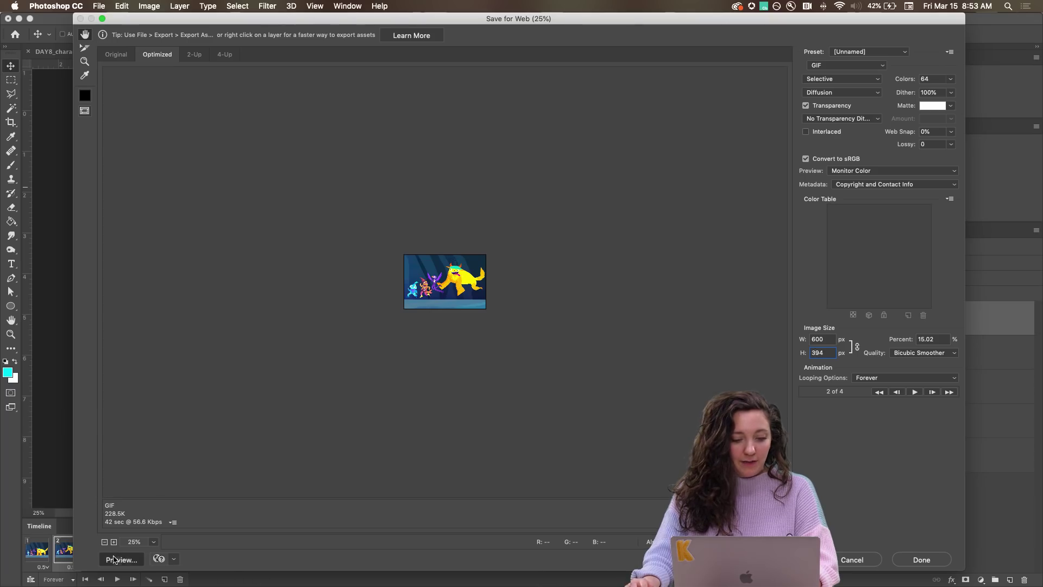
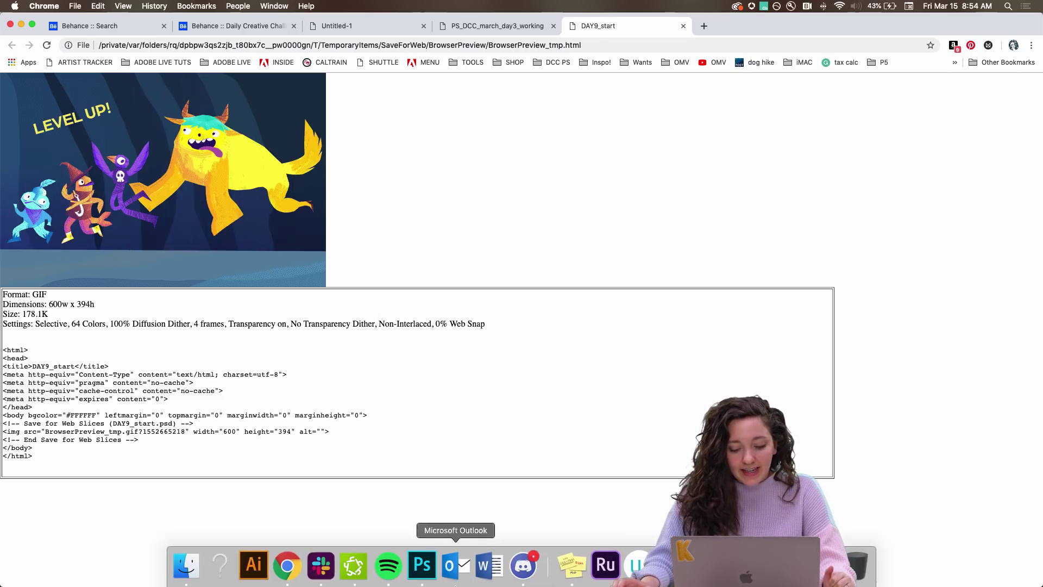
click(421, 565)
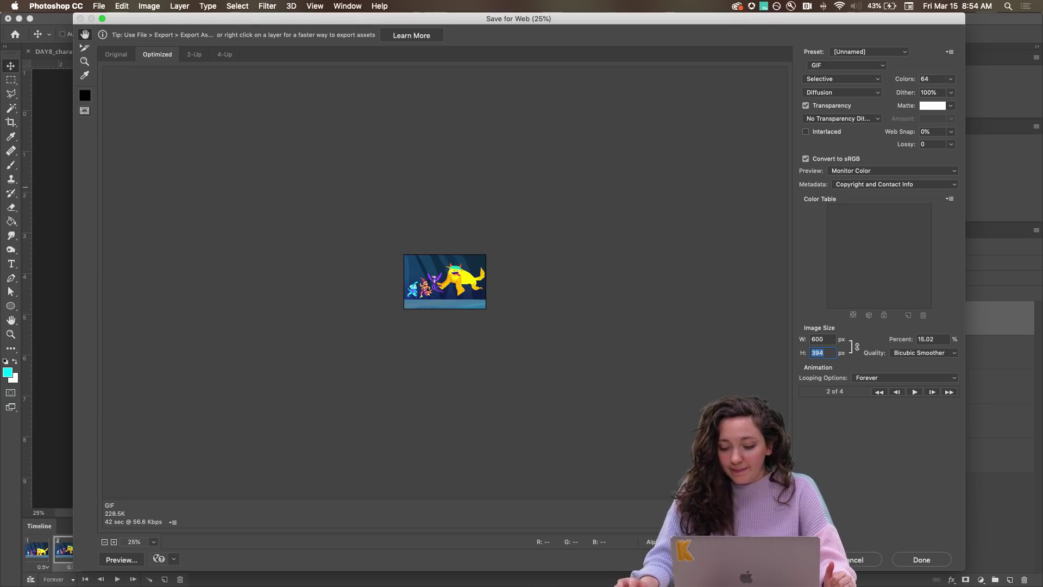
- Save the GIF as JUMP4JOY.gif in the DAY 9 folder
click(801, 560)
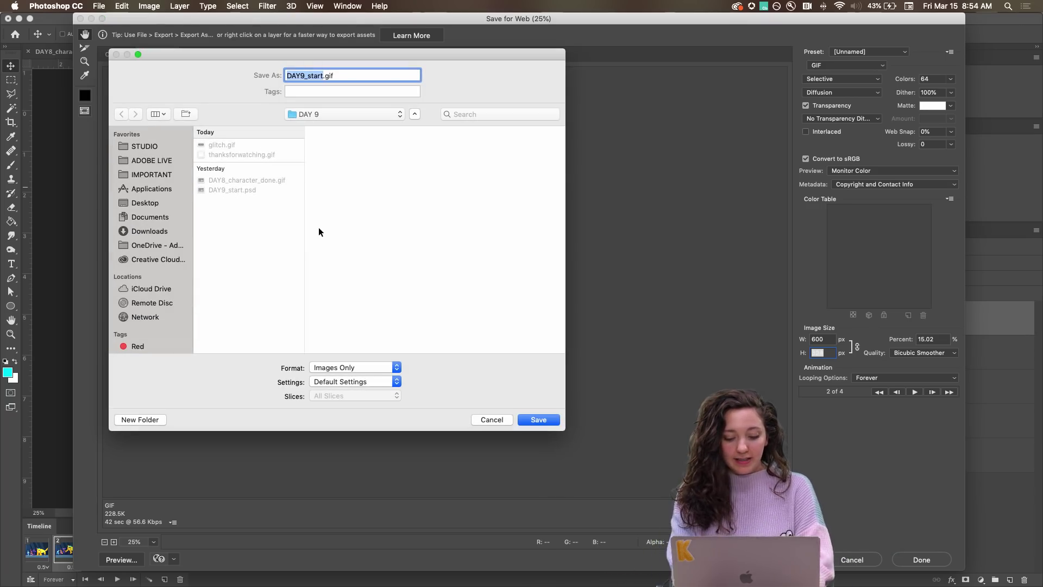
text(JUMP4JOY)
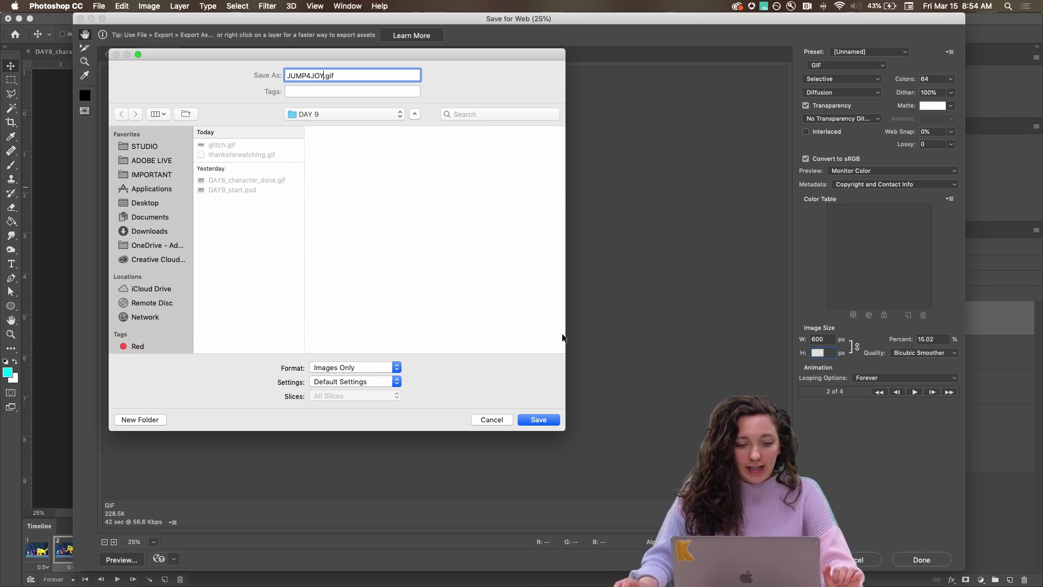
click(539, 420)
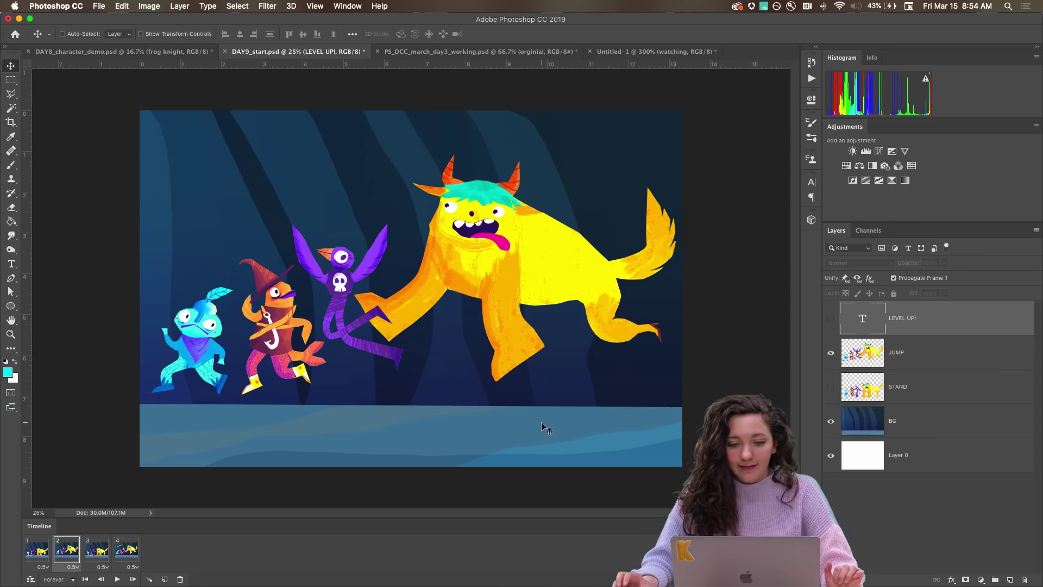
- Switch to Finder, minimize the browser window, and open the DAY 9 folder in ADOBE LIVE > DCC - PS > DCC 2019 > MARCH
mouse_move(246, 584)
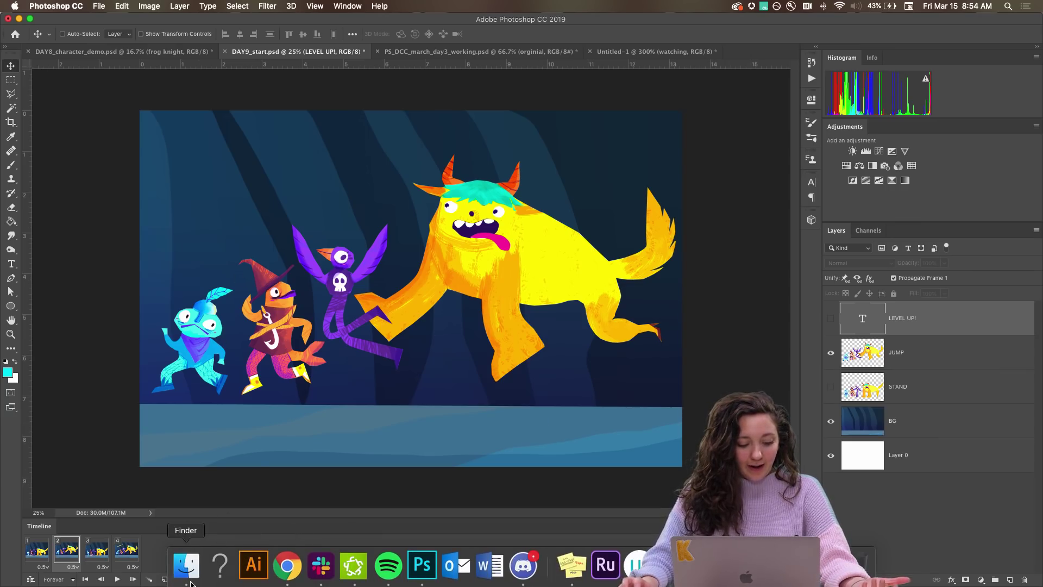
click(187, 565)
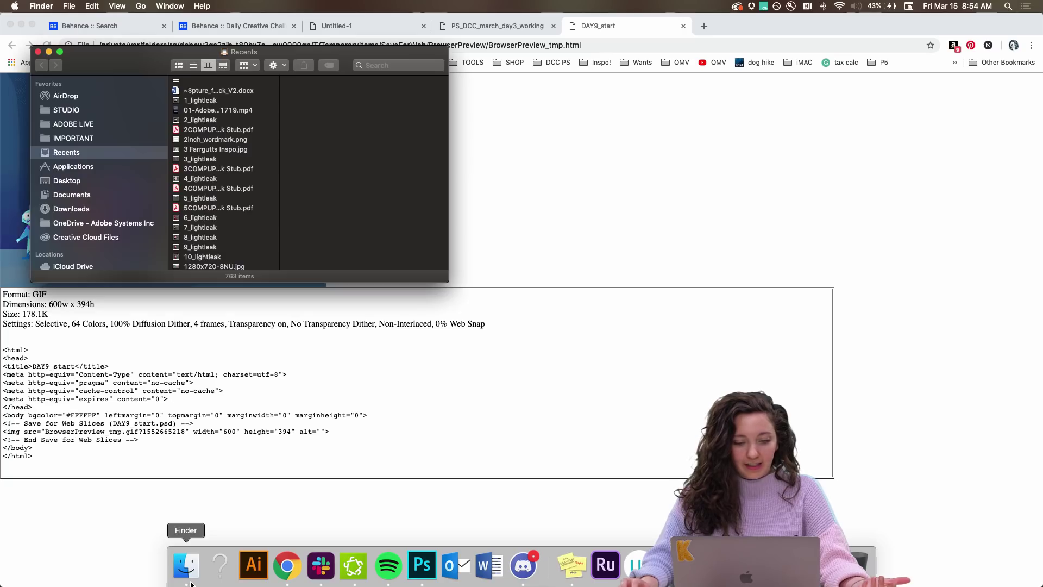
click(21, 25)
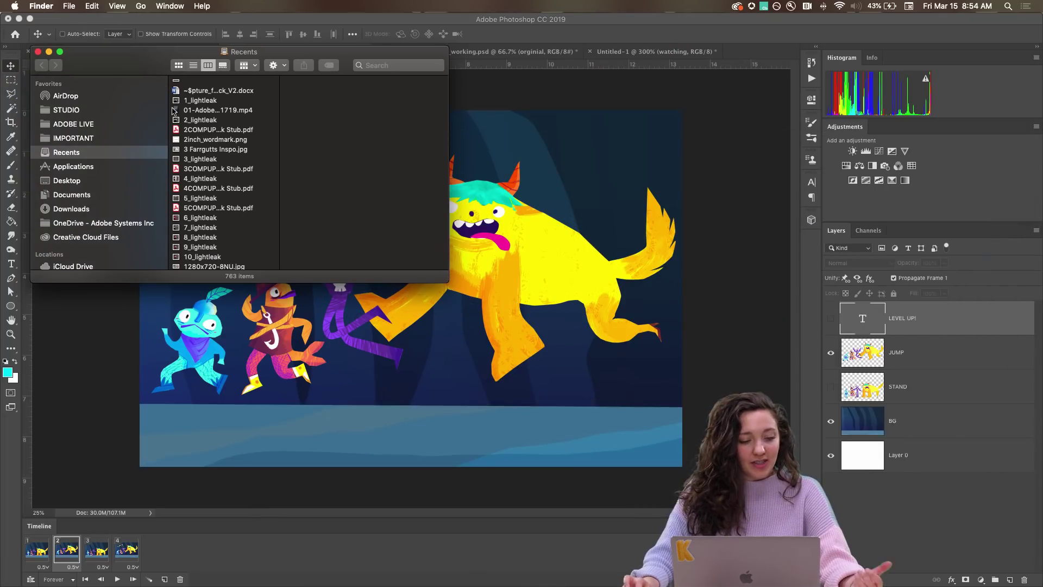
click(71, 114)
click(208, 140)
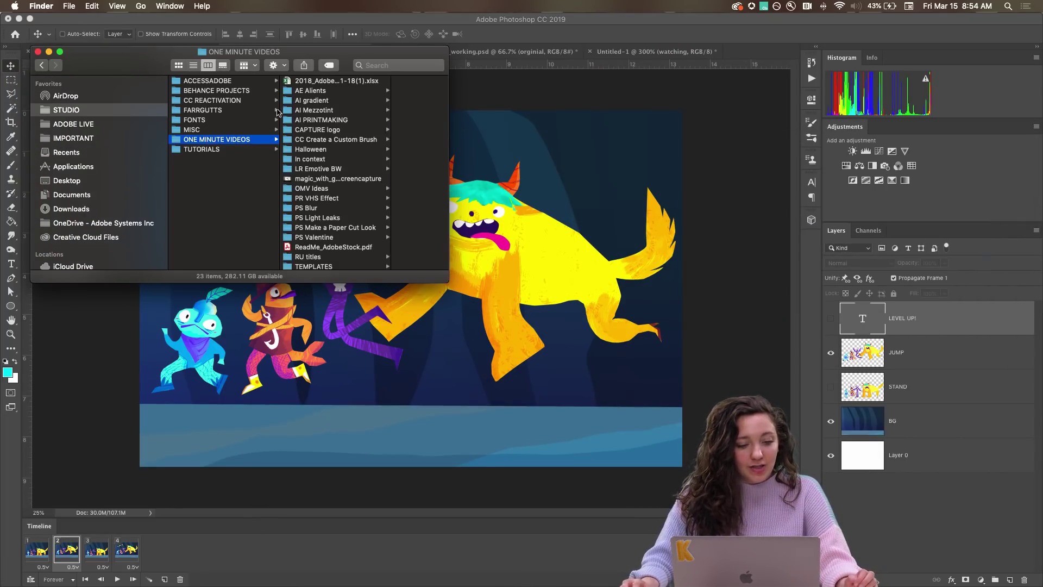
click(82, 124)
click(191, 101)
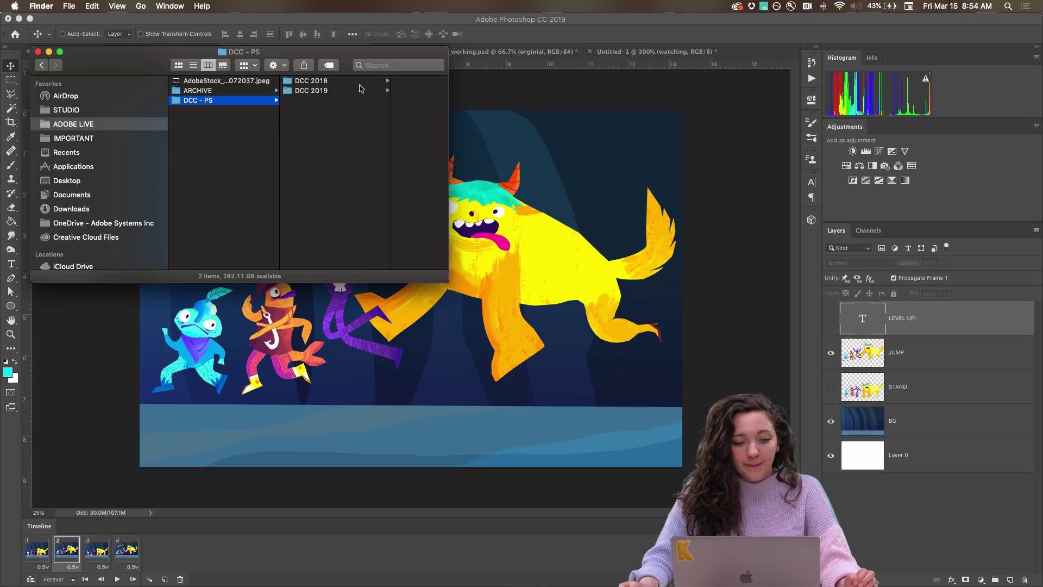
click(312, 91)
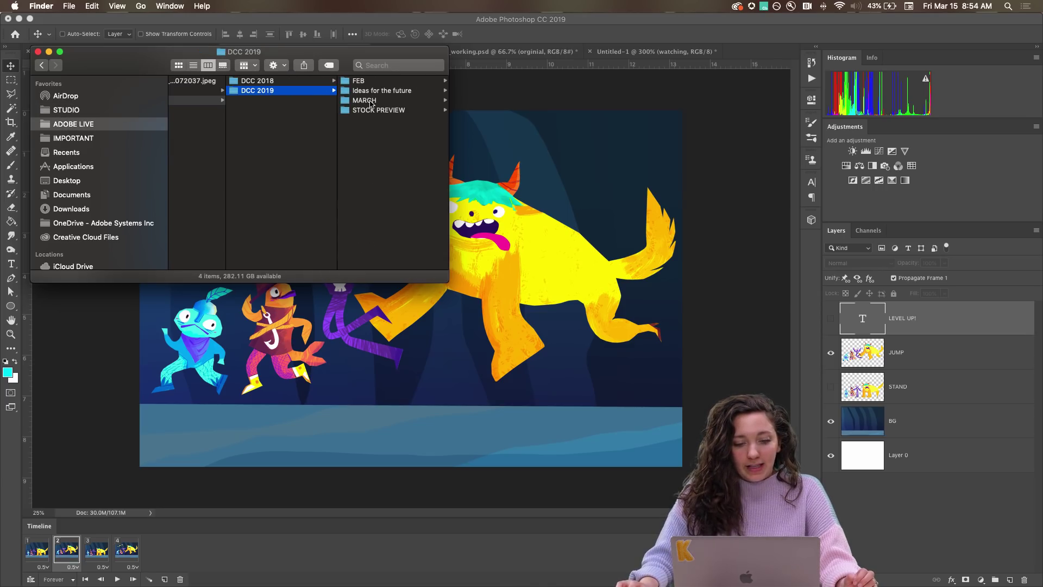
click(370, 101)
click(362, 120)
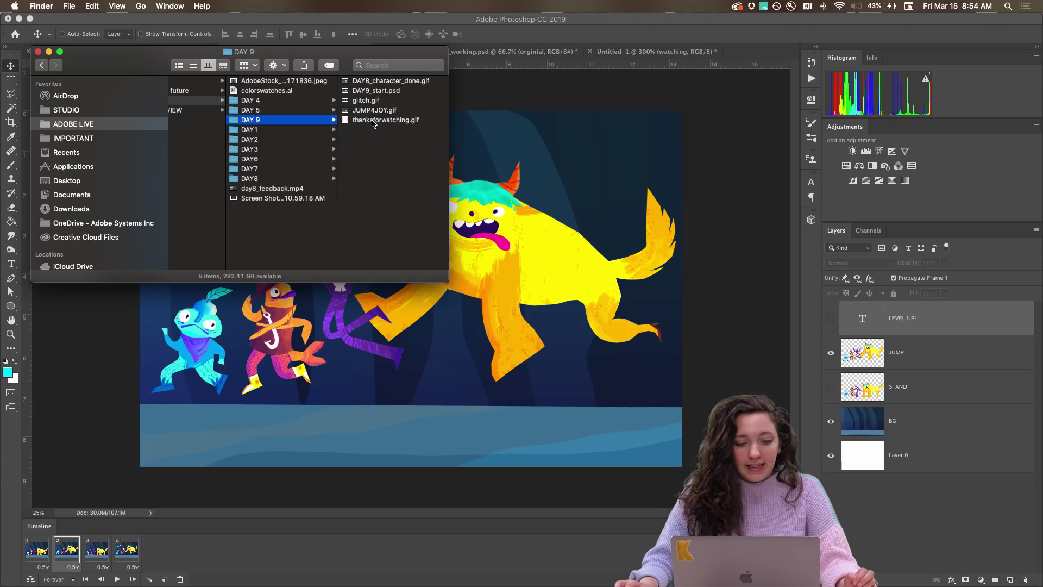
- Preview glitch.gif, JUMP4JOY.gif and thanksforwatching.gif in Quick Look, and close the Finder window
click(386, 84)
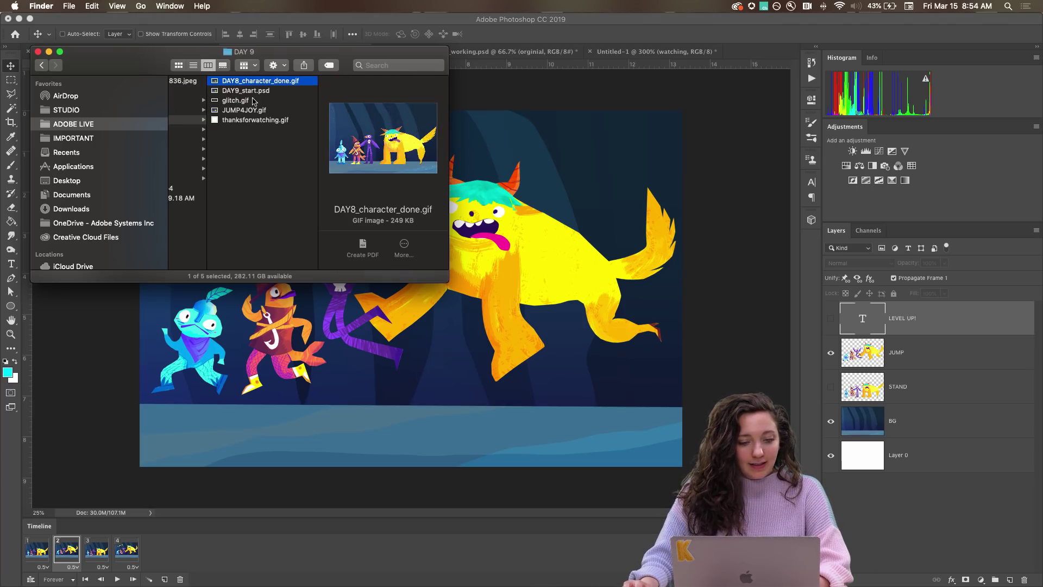
click(259, 102)
key(space)
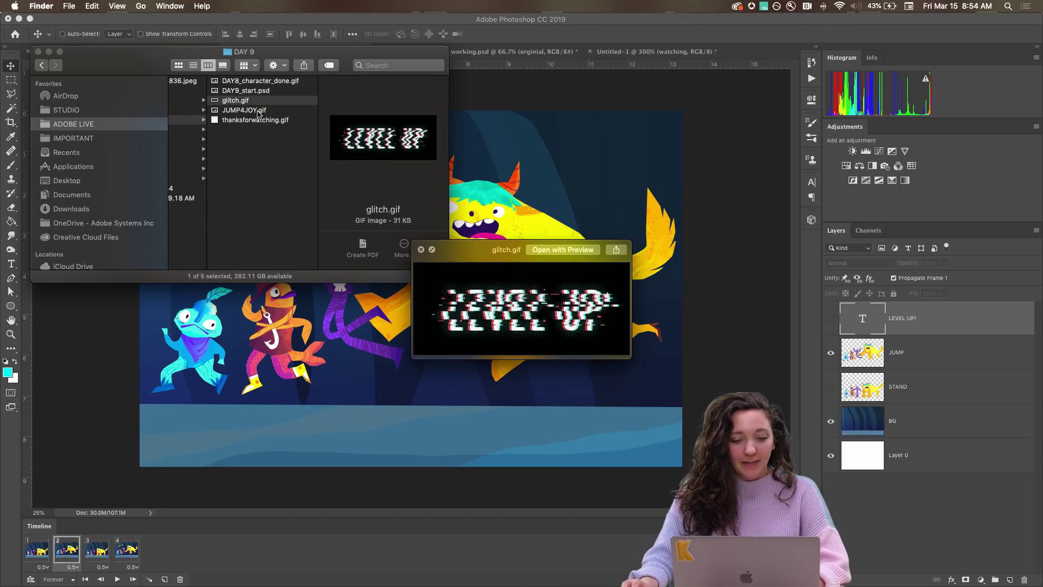
click(250, 111)
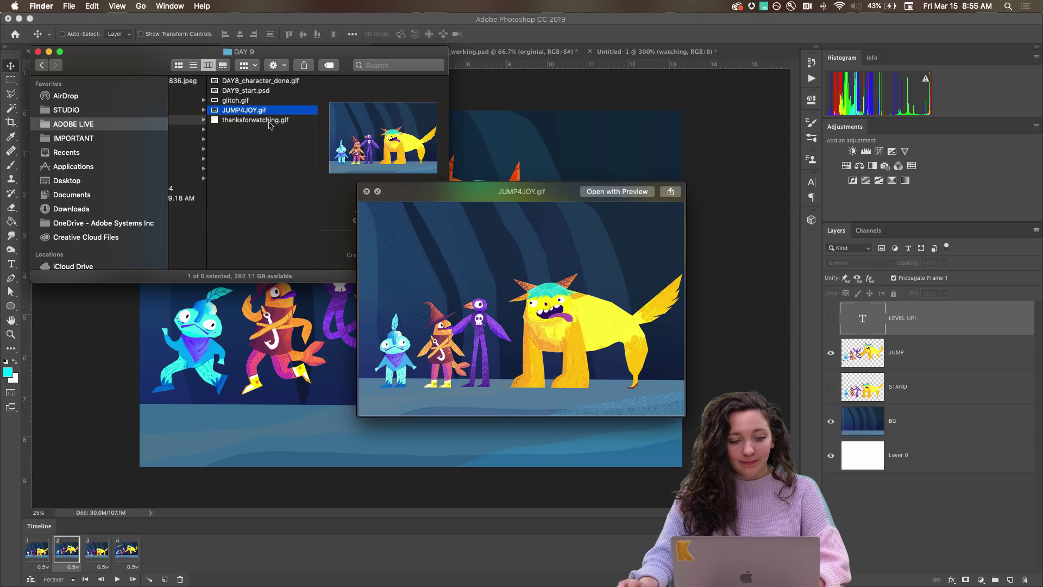
click(257, 120)
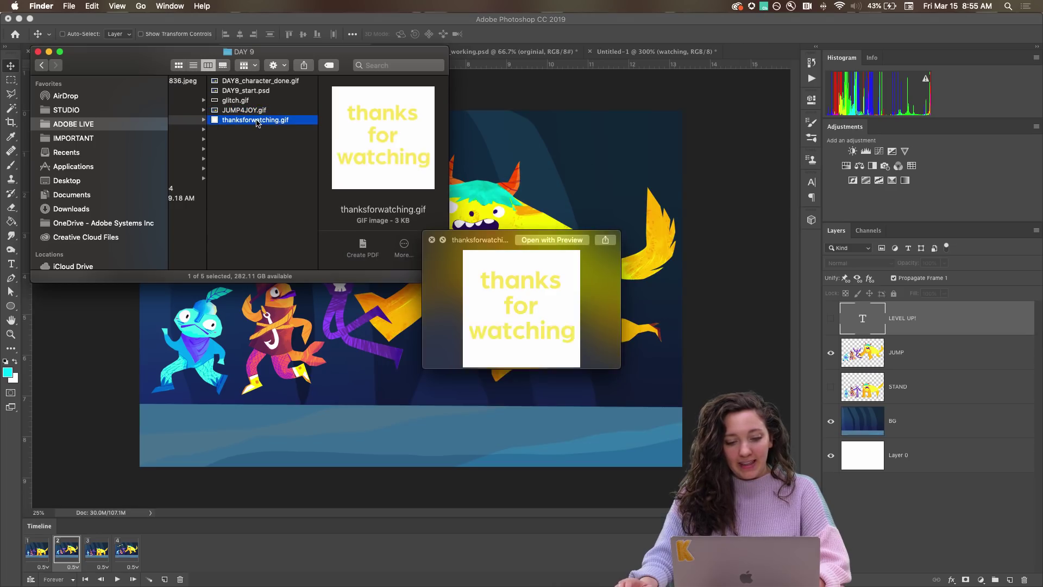
key(space)
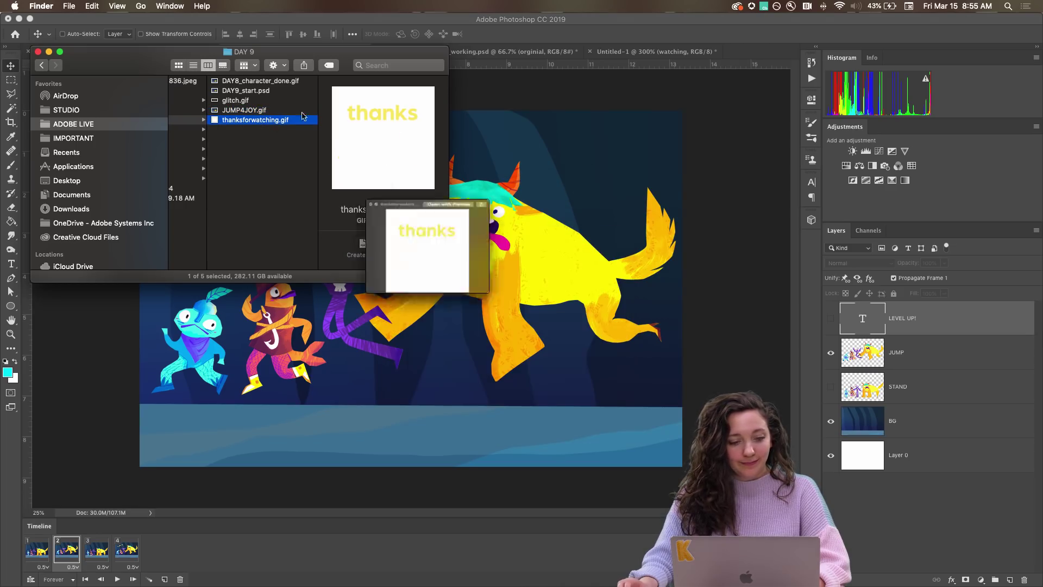
click(38, 52)
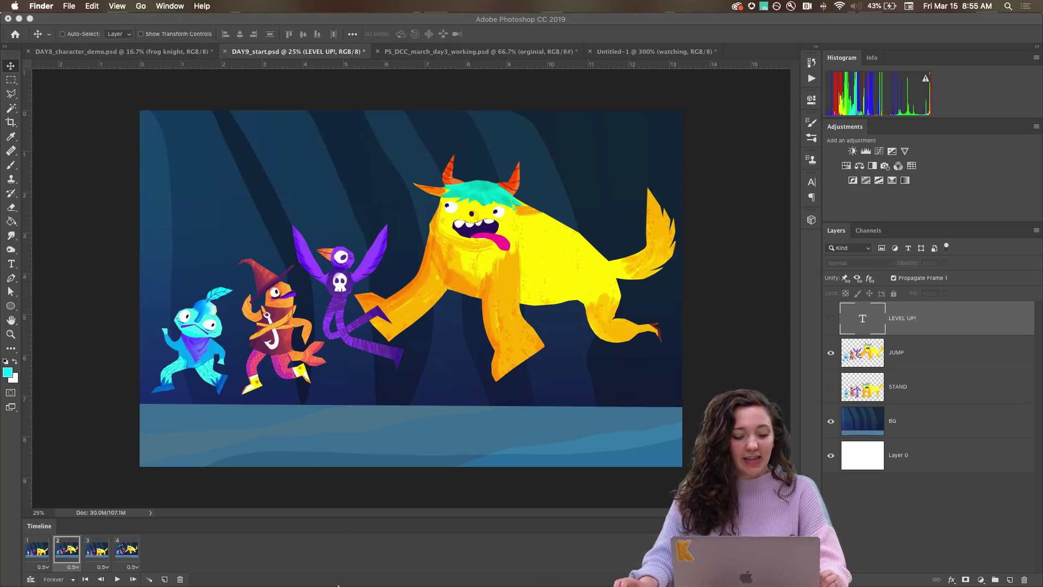
- Switch to Chrome and open the account's own Behance profile from the Daily Creative Challenge page
click(338, 577)
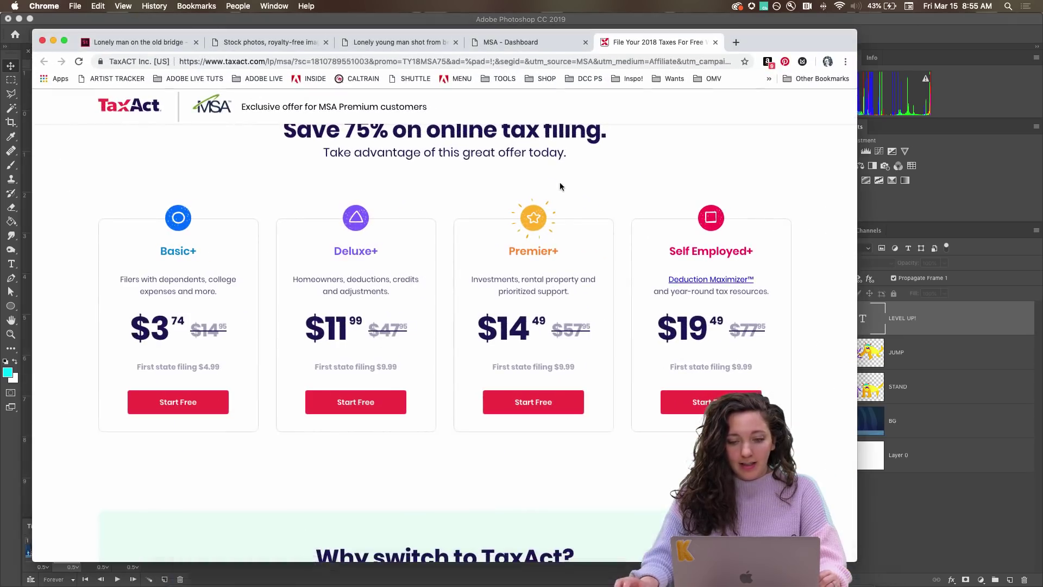
click(736, 43)
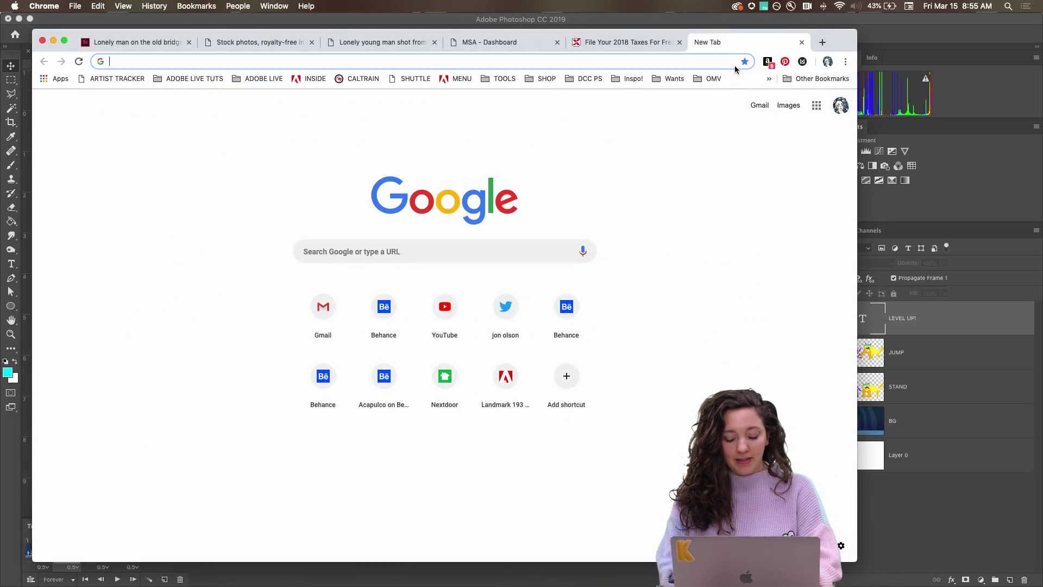
mouse_move(750, 584)
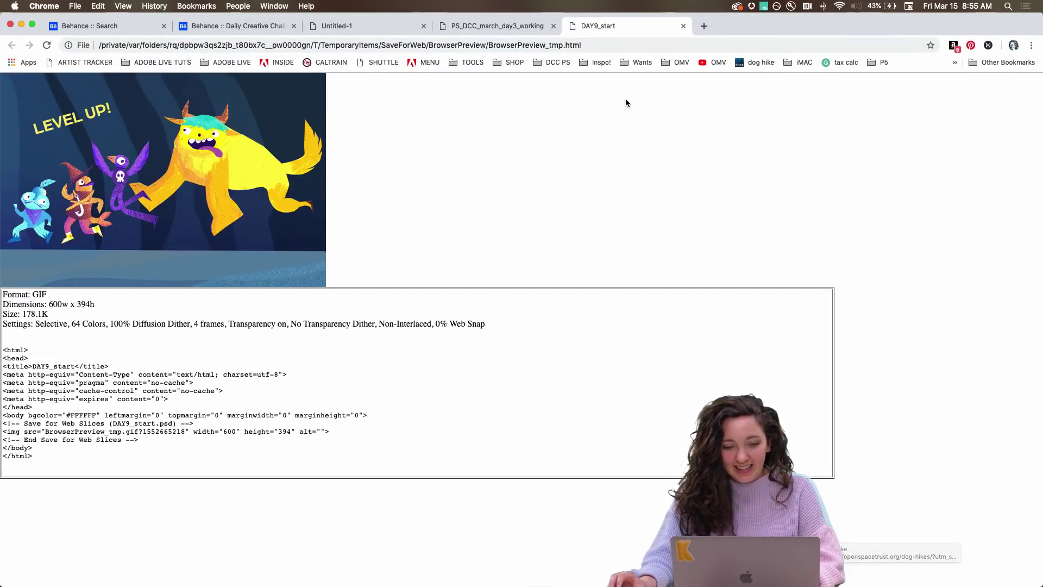
click(217, 28)
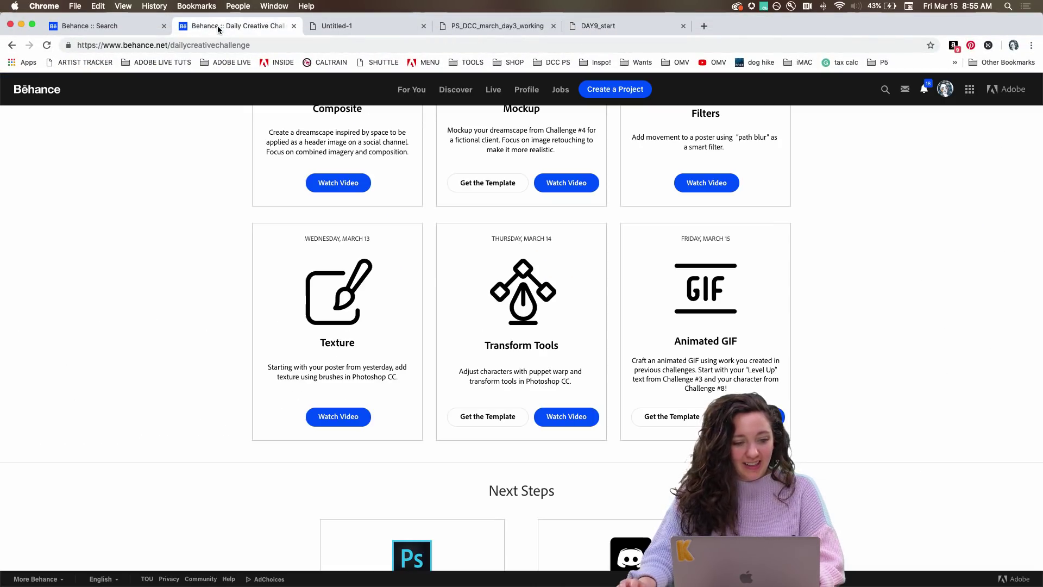
click(526, 89)
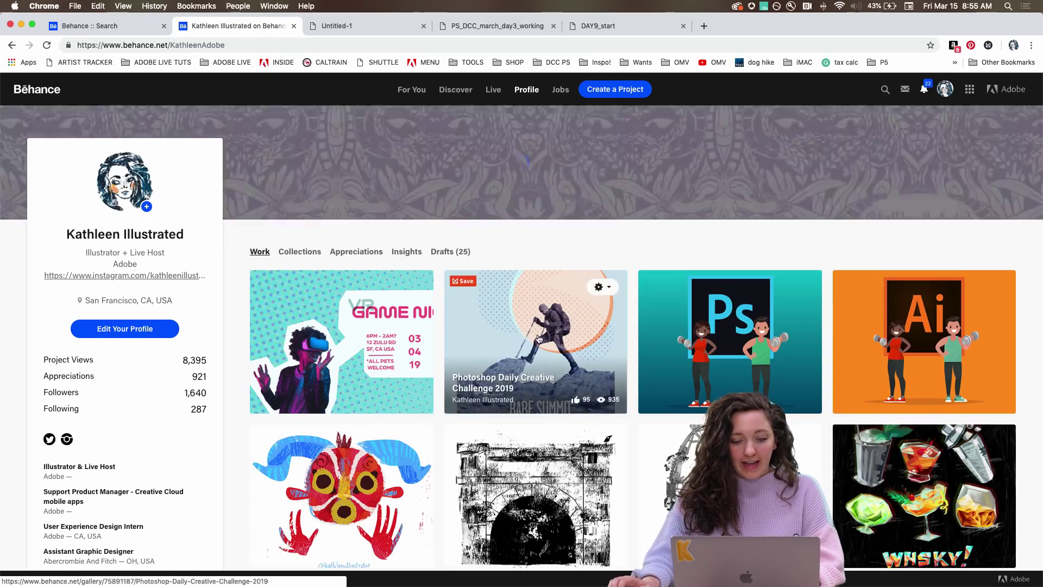
- Open the project 31 Days of "Lore" - animated from the profile's work and view its animated illustrations
scroll(560, 348, down, 3)
scroll(560, 345, down, 1)
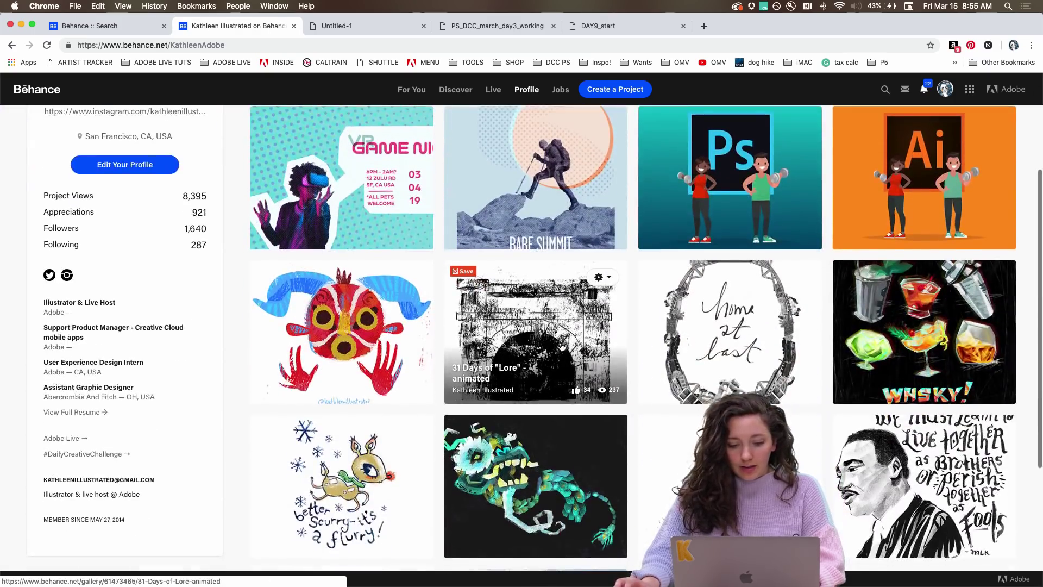
click(555, 339)
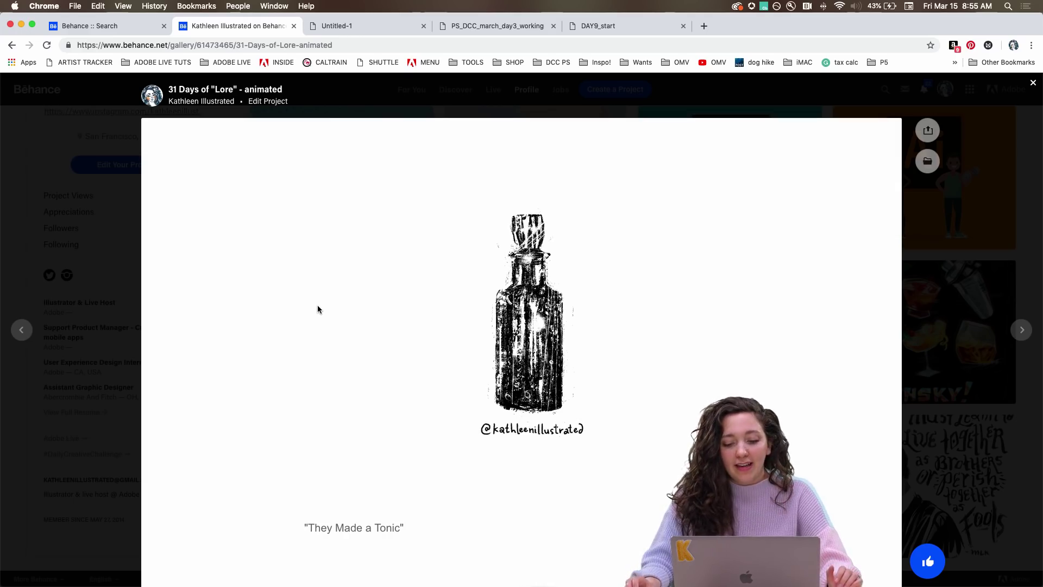
scroll(318, 308, down, 1)
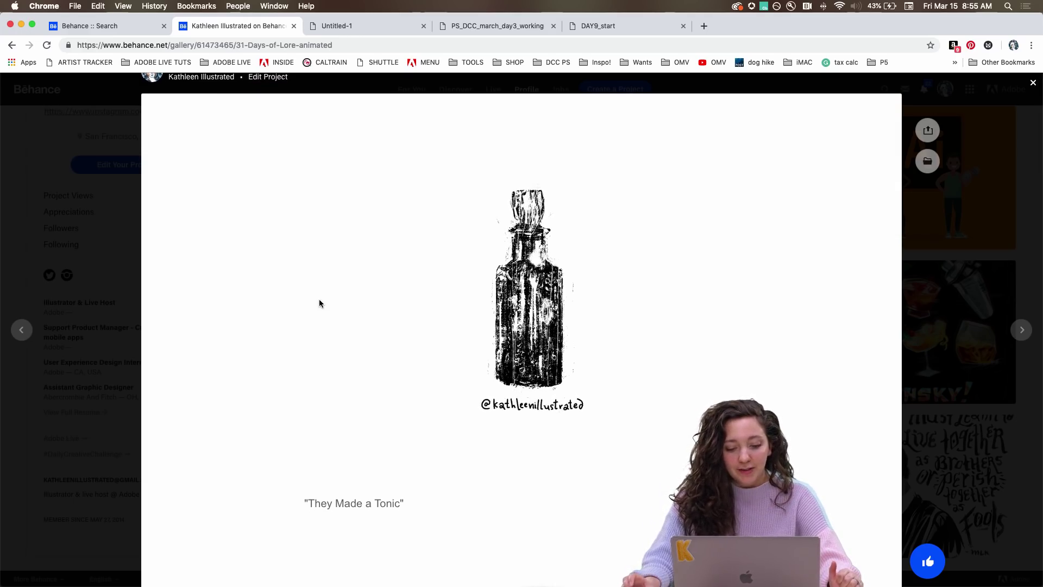
- Examine the bottle illustration and the small bird on the tunnel illustration in the 31 Days of "Lore" - animated project
scroll(319, 304, down, 1)
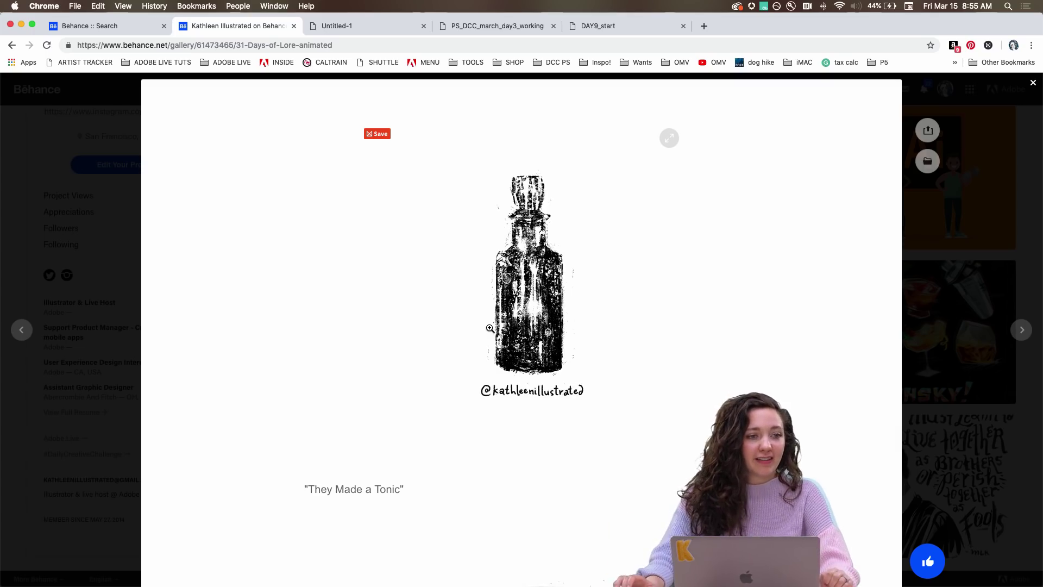
scroll(490, 328, down, 6)
scroll(438, 370, up, 1)
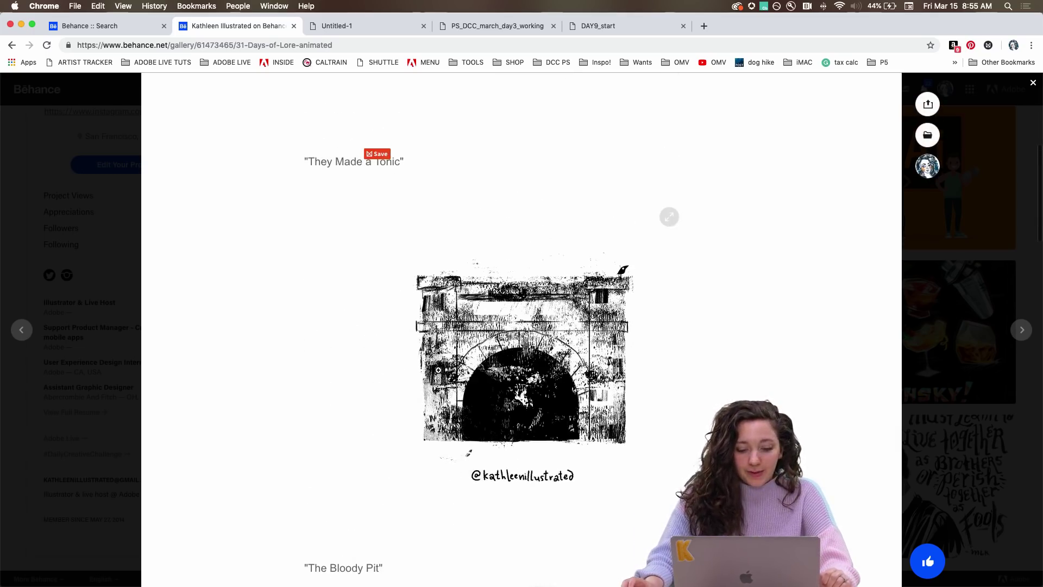
scroll(438, 370, down, 2)
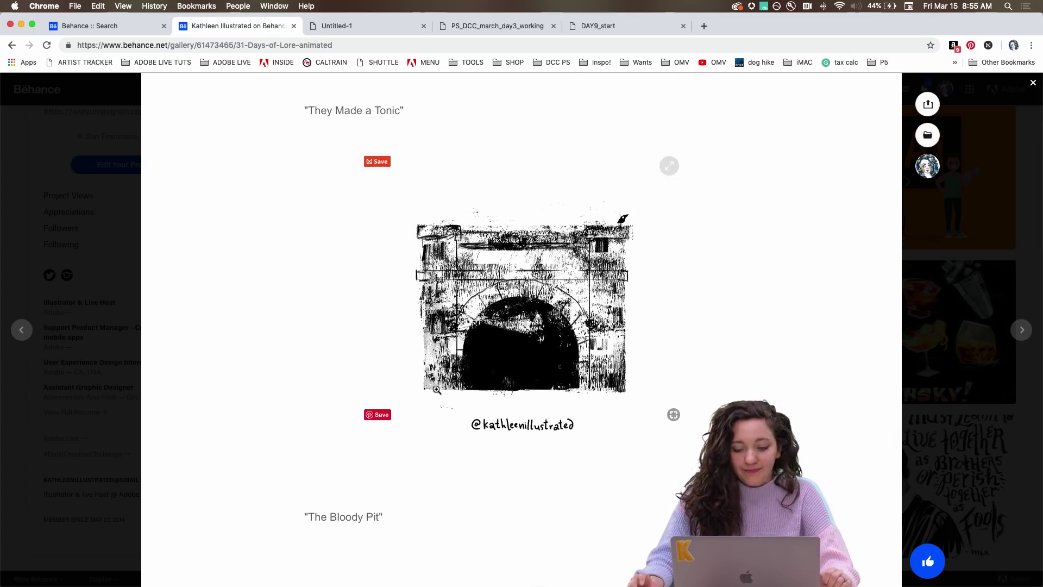
click(642, 234)
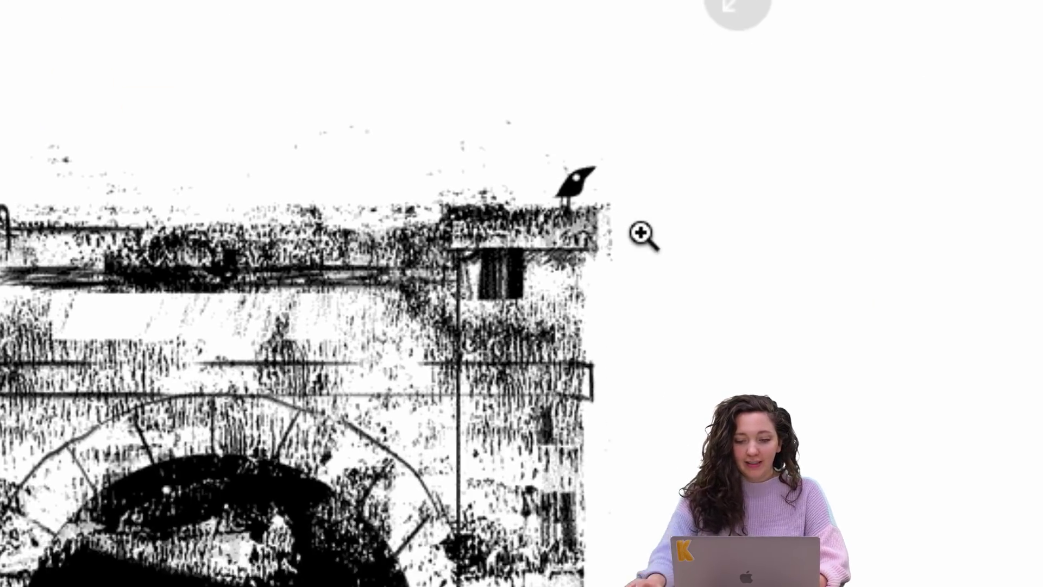
click(599, 199)
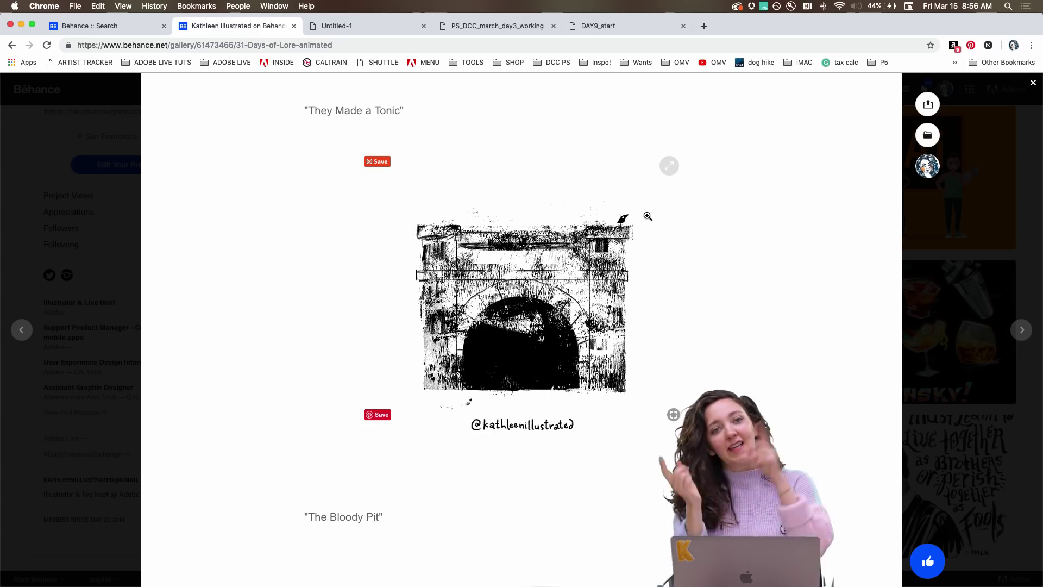
- View the illustrations "The Beast Within" and "Dinner at the Afterglow", return to the first illustration, and close the project
scroll(262, 275, down, 7)
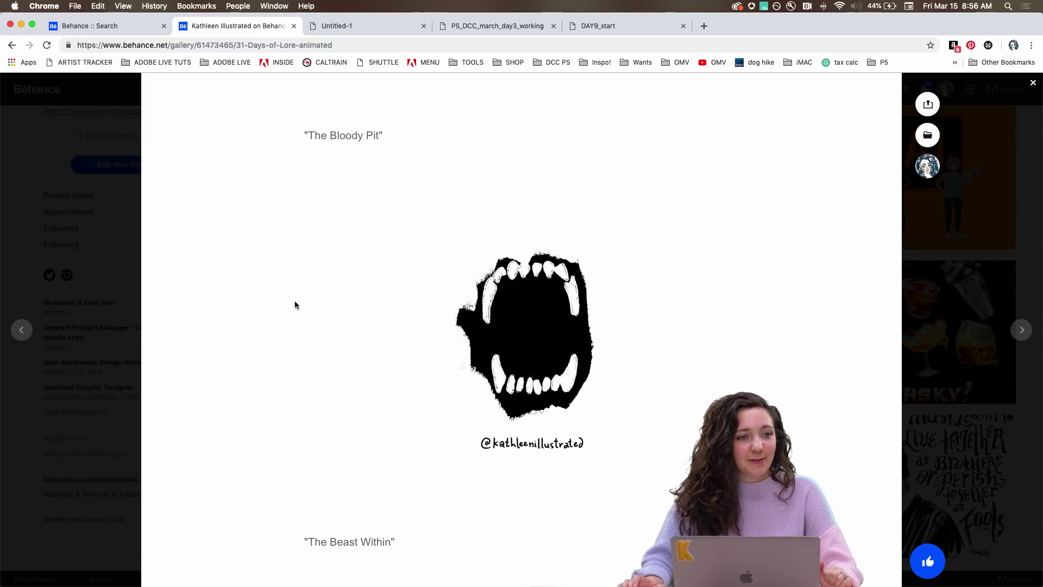
scroll(296, 305, down, 7)
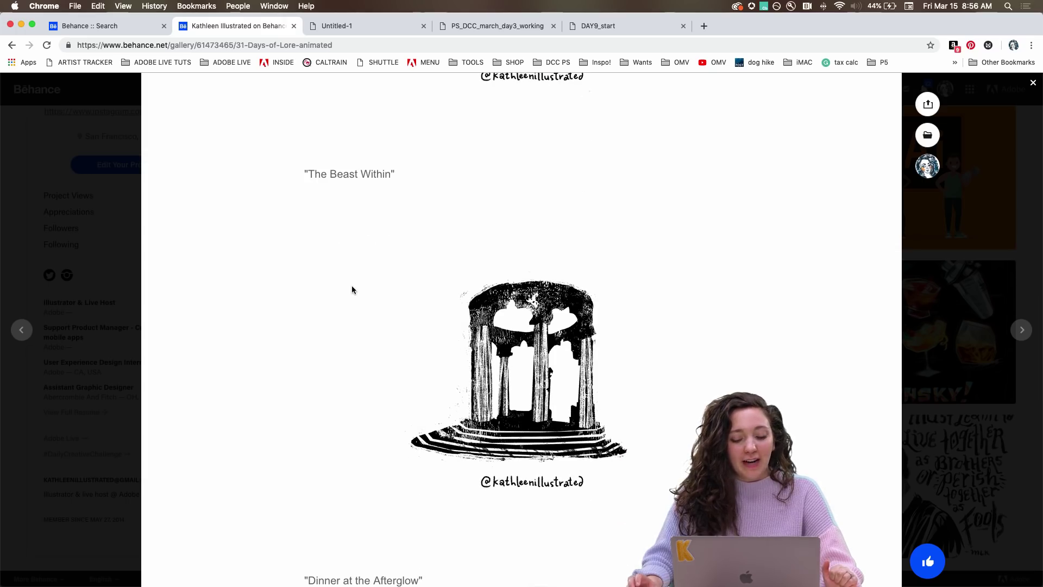
scroll(332, 302, down, 1)
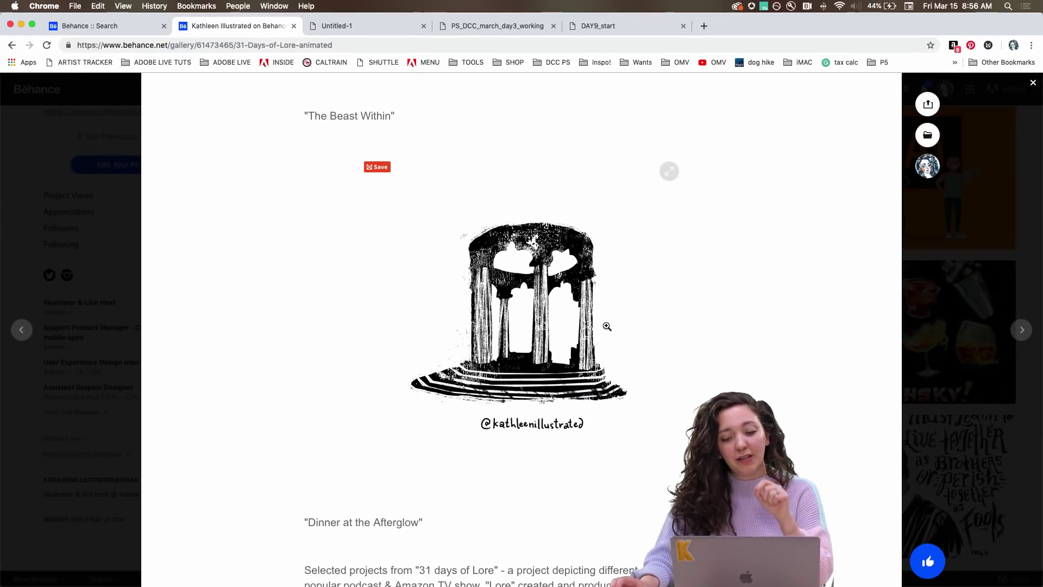
scroll(598, 320, up, 5)
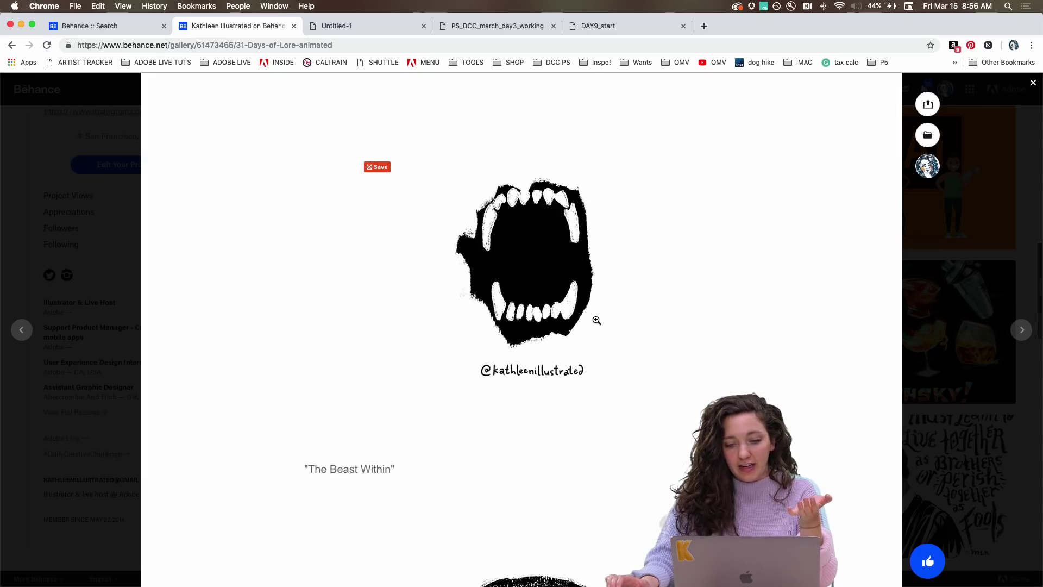
scroll(597, 321, down, 4)
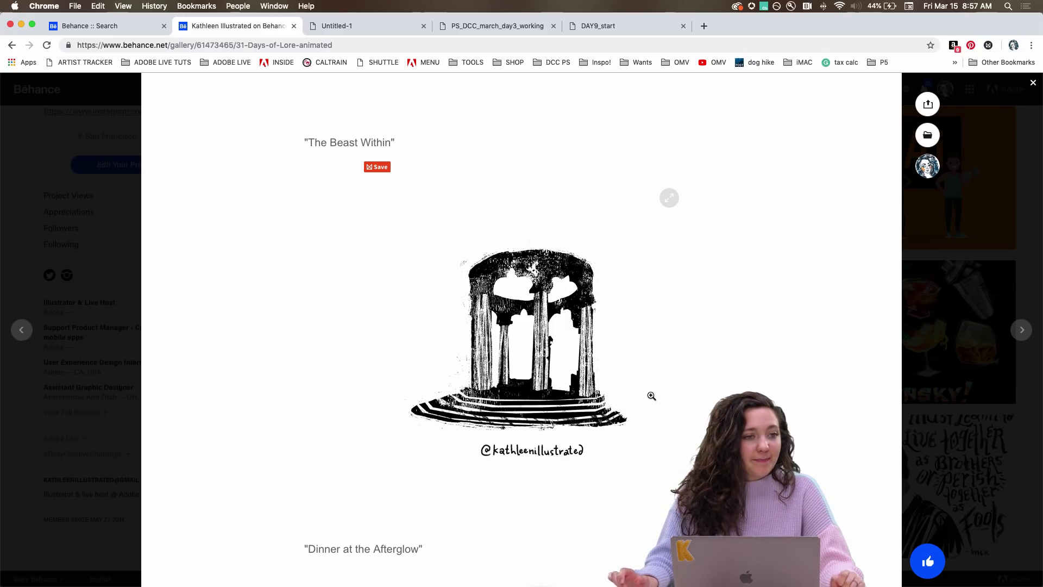
scroll(651, 396, down, 10)
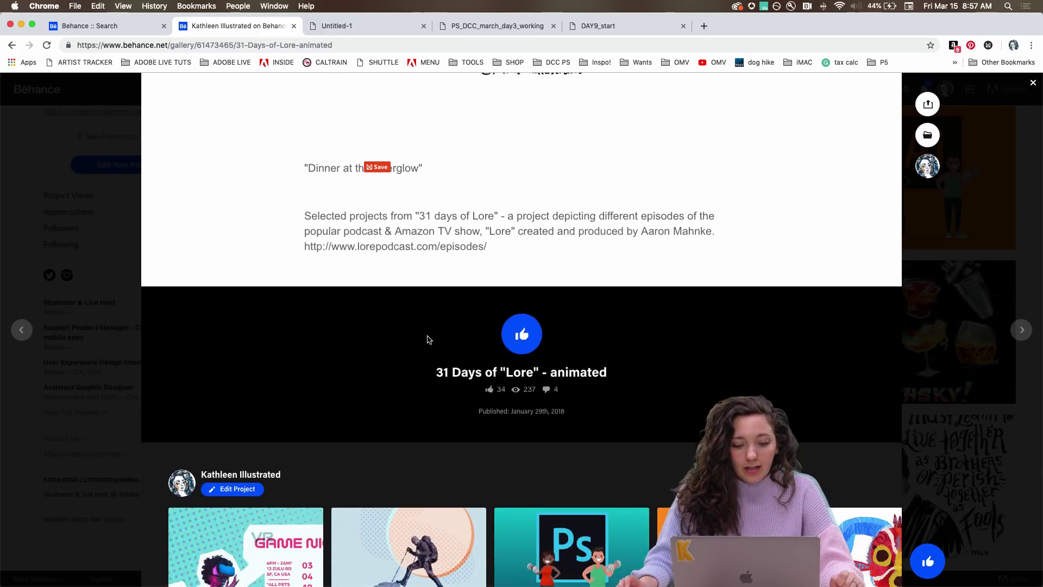
scroll(428, 340, up, 15)
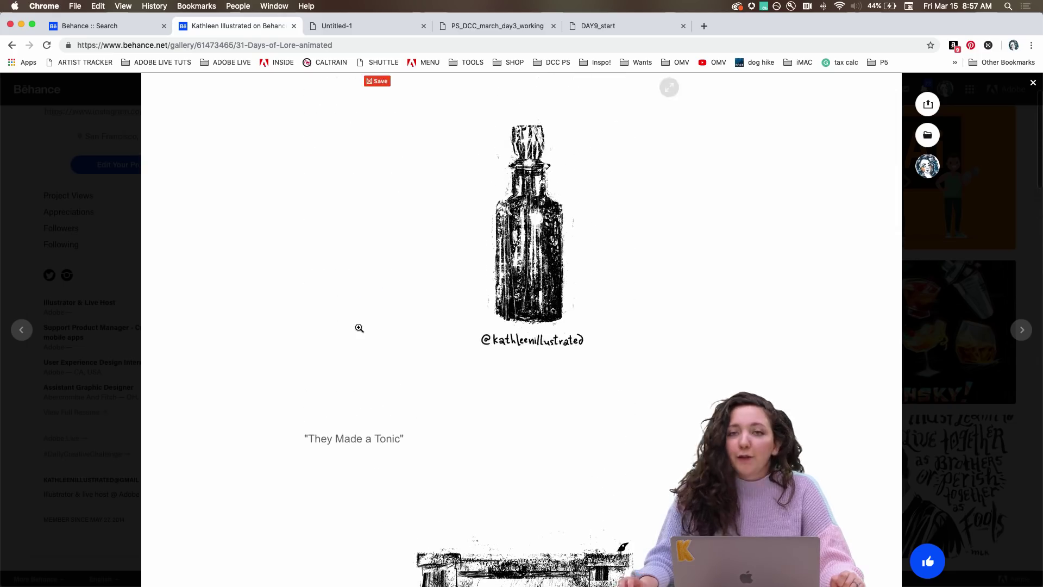
click(83, 212)
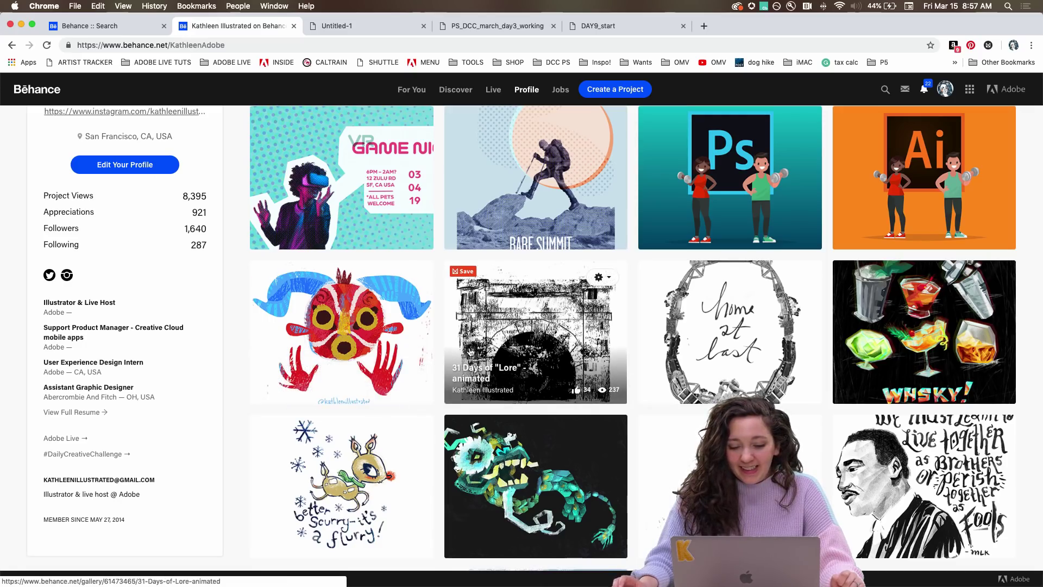
- Open the animated Princess Mononoke x Pans Labyrinth project, view its green horned creature and red mask animations, and close it
click(361, 333)
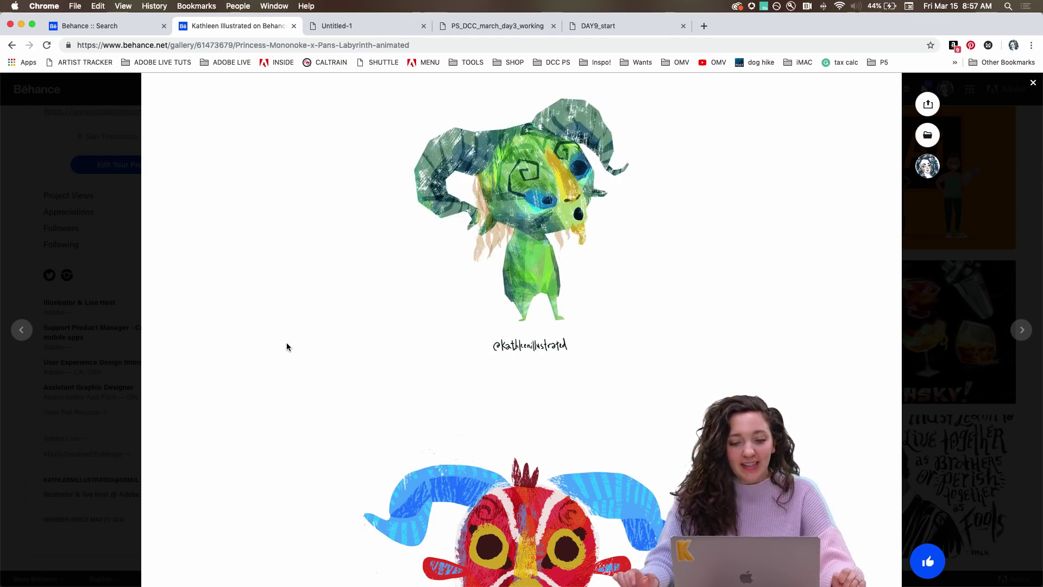
scroll(287, 346, down, 2)
scroll(287, 347, down, 5)
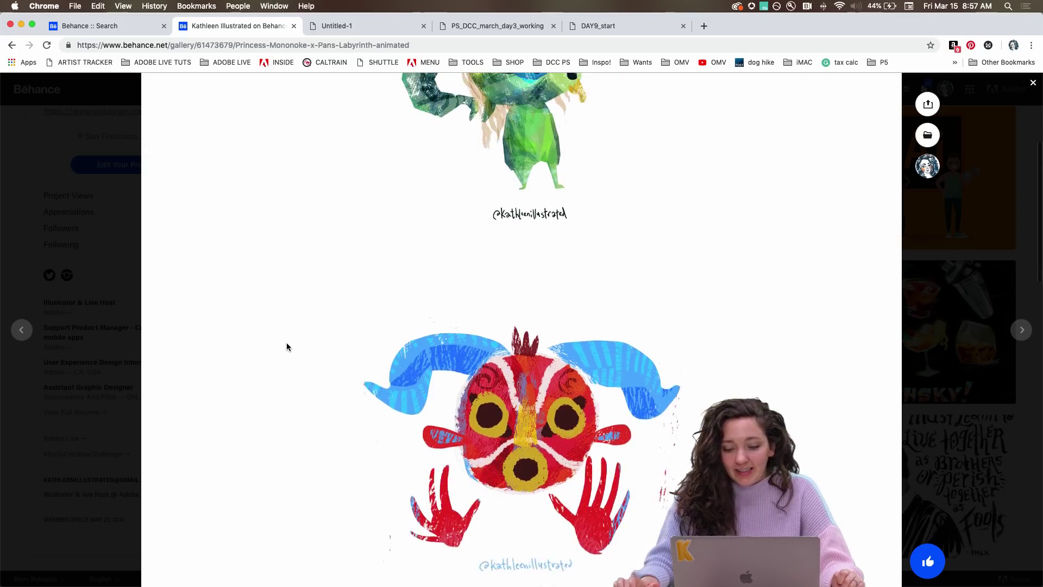
scroll(286, 346, up, 3)
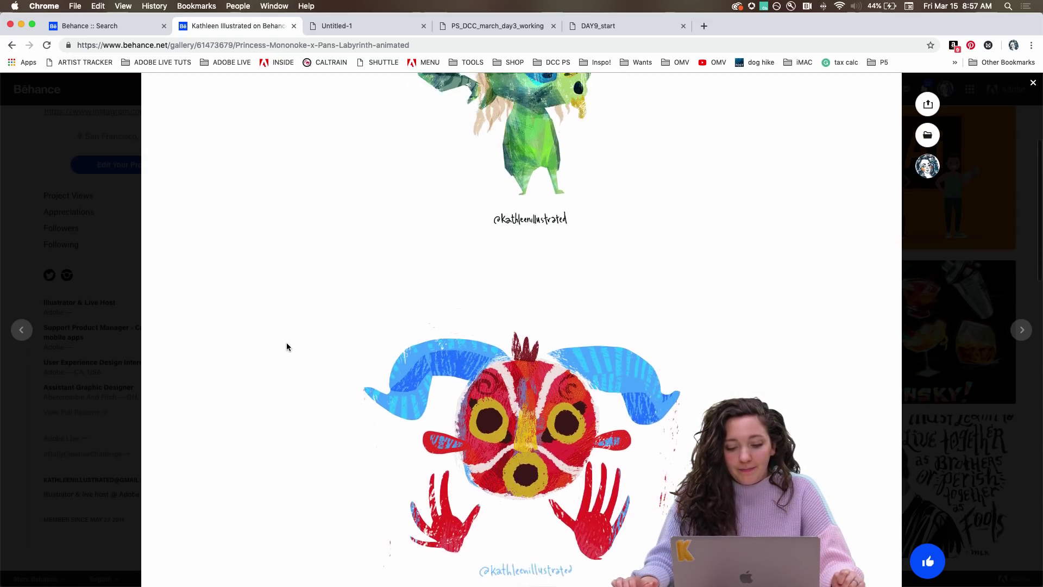
scroll(287, 346, up, 5)
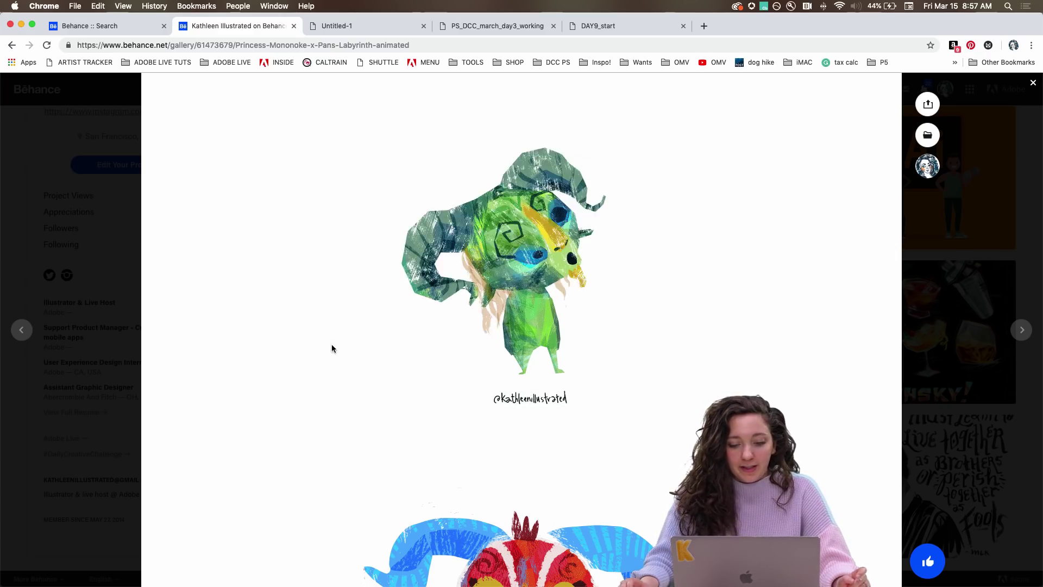
scroll(332, 349, down, 5)
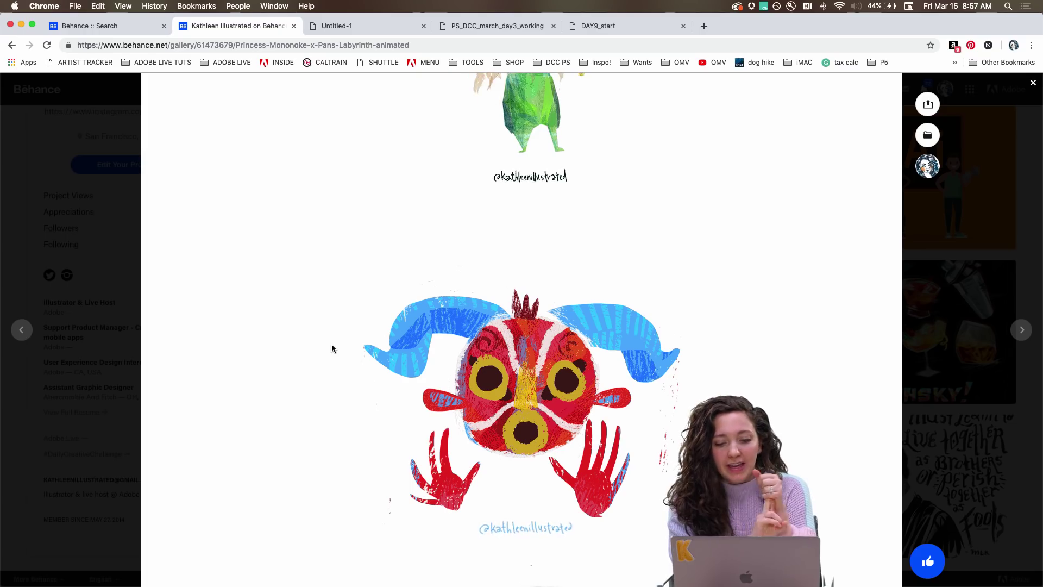
scroll(332, 348, up, 3)
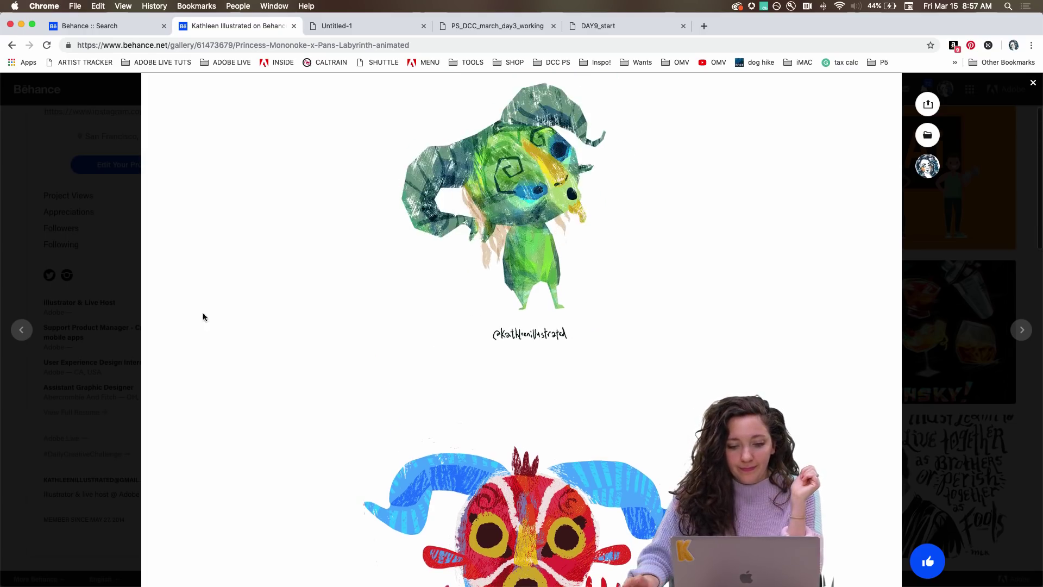
click(79, 351)
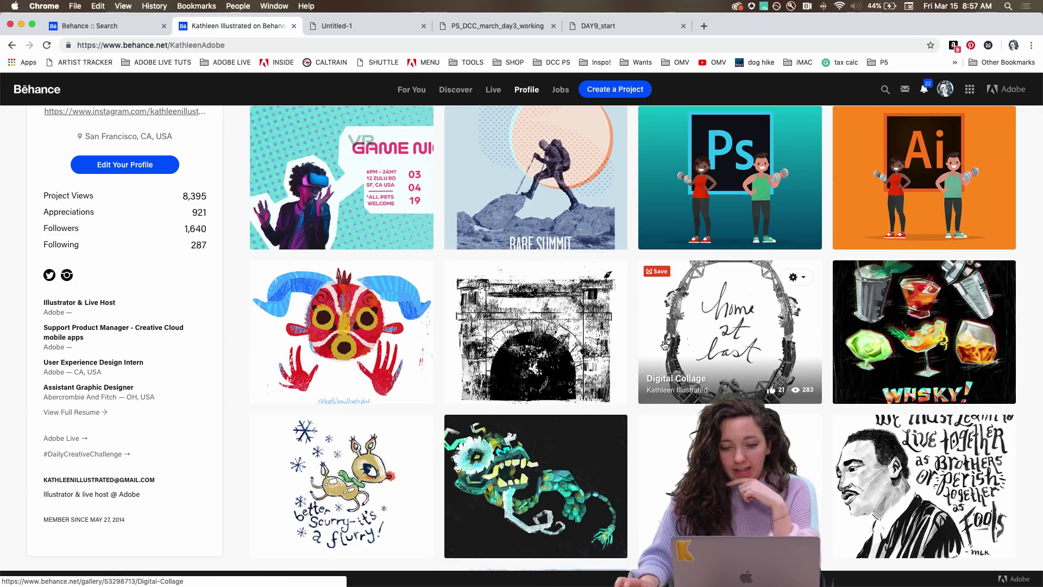
- Open the Winter Greeting Card project from the profile's work, view its reindeer illustration, and close it
scroll(664, 346, down, 4)
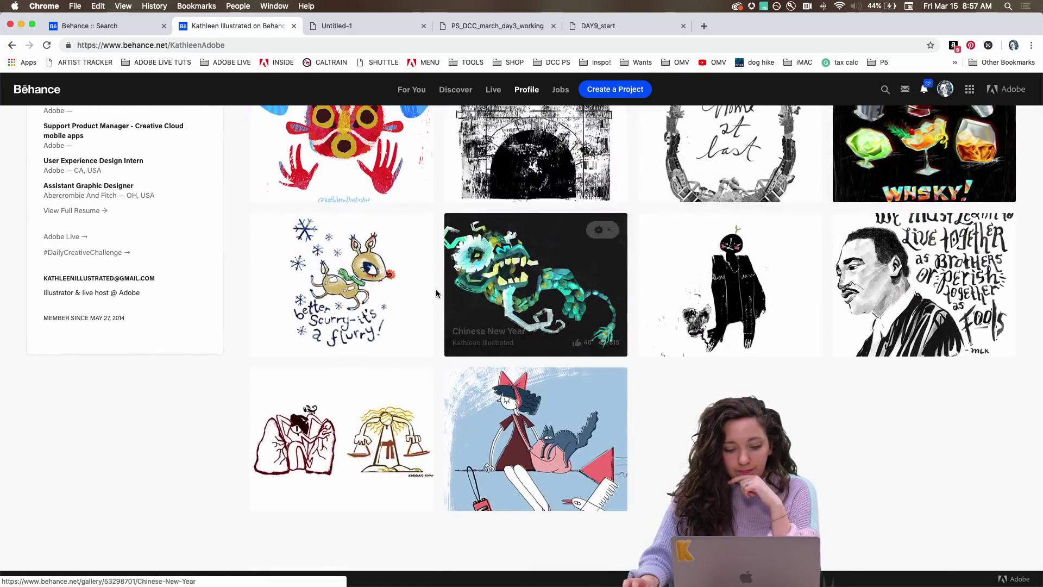
click(345, 276)
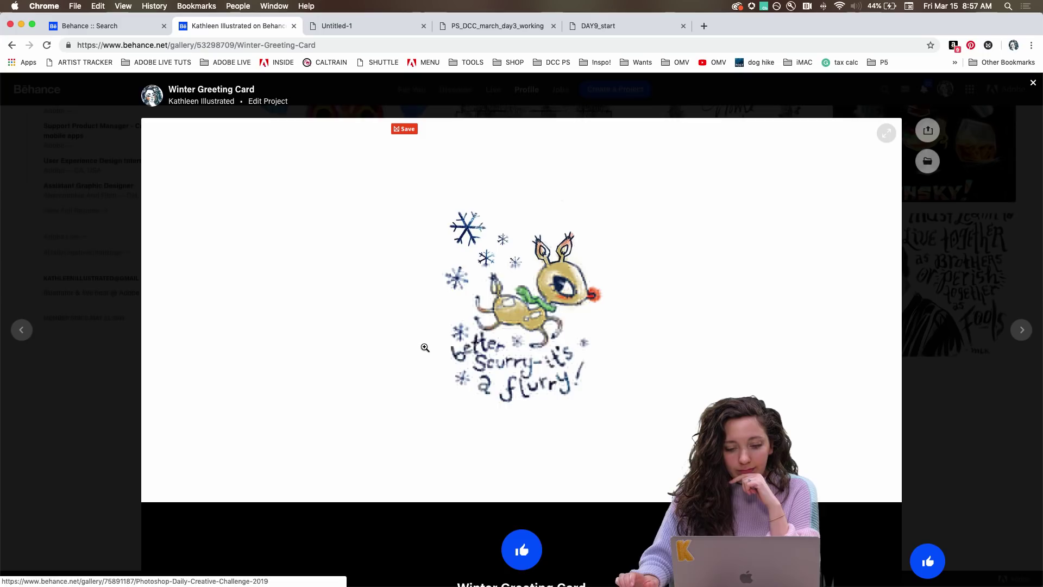
click(70, 265)
- Open the Level Up! PS Daily Creative Challenge project from the profile's work in the project editor
scroll(349, 285, up, 5)
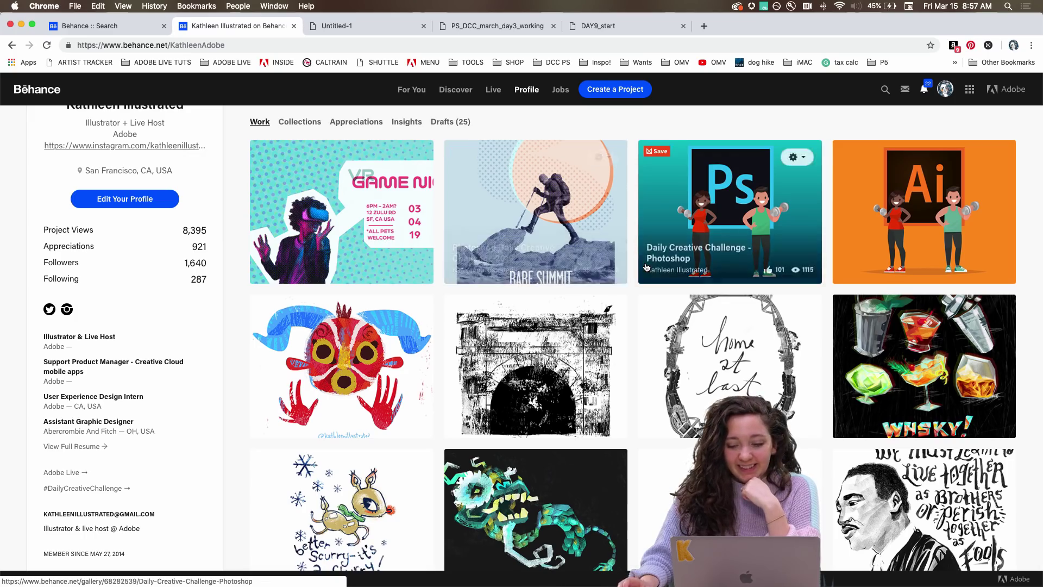
scroll(630, 248, down, 5)
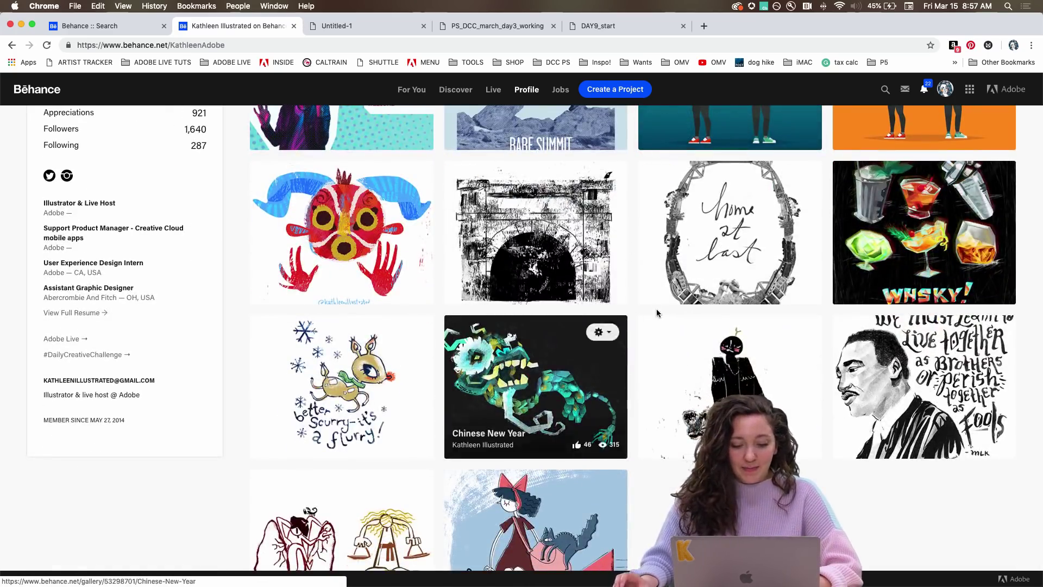
scroll(657, 309, up, 10)
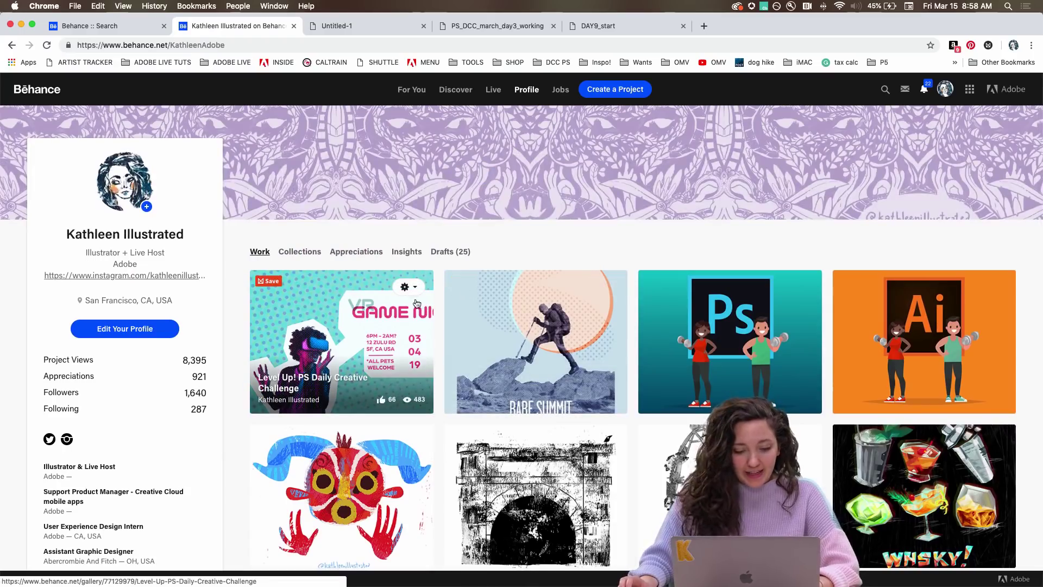
click(407, 287)
click(373, 317)
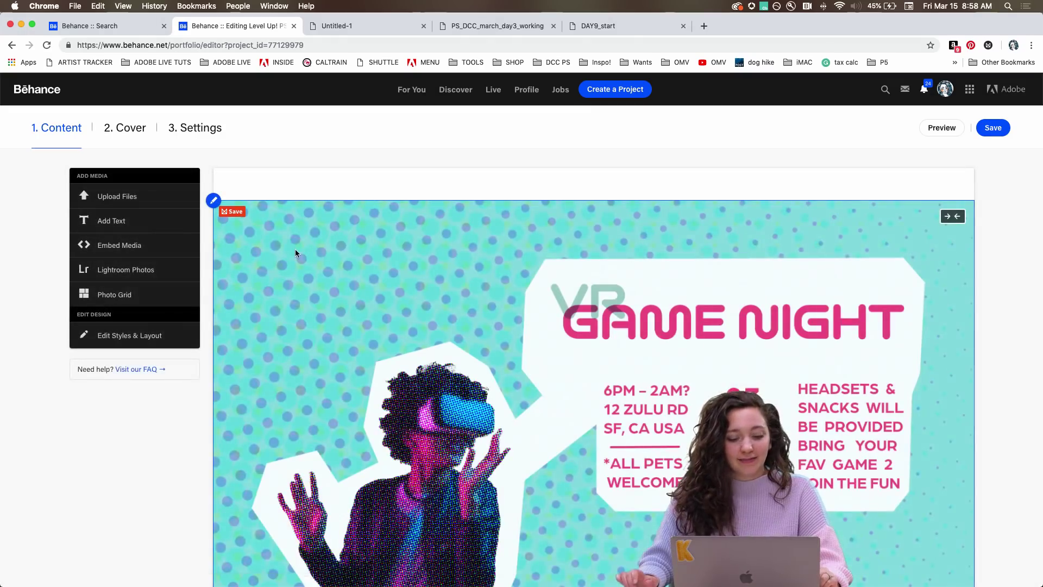
- Look through the project's daily entries down to the Day 8 - Puppet Warp caption at the end
scroll(341, 283, down, 15)
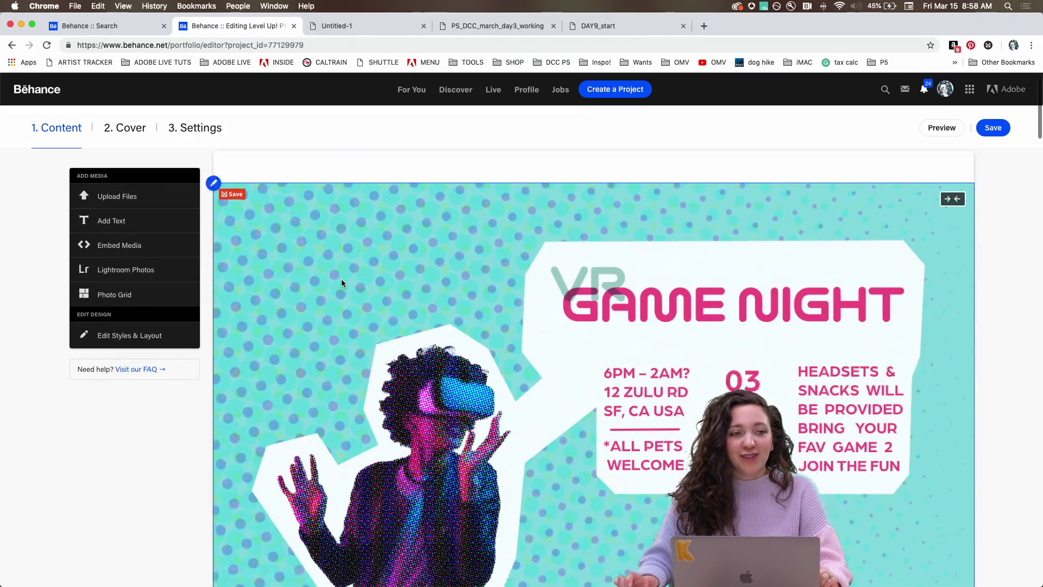
scroll(342, 283, down, 20)
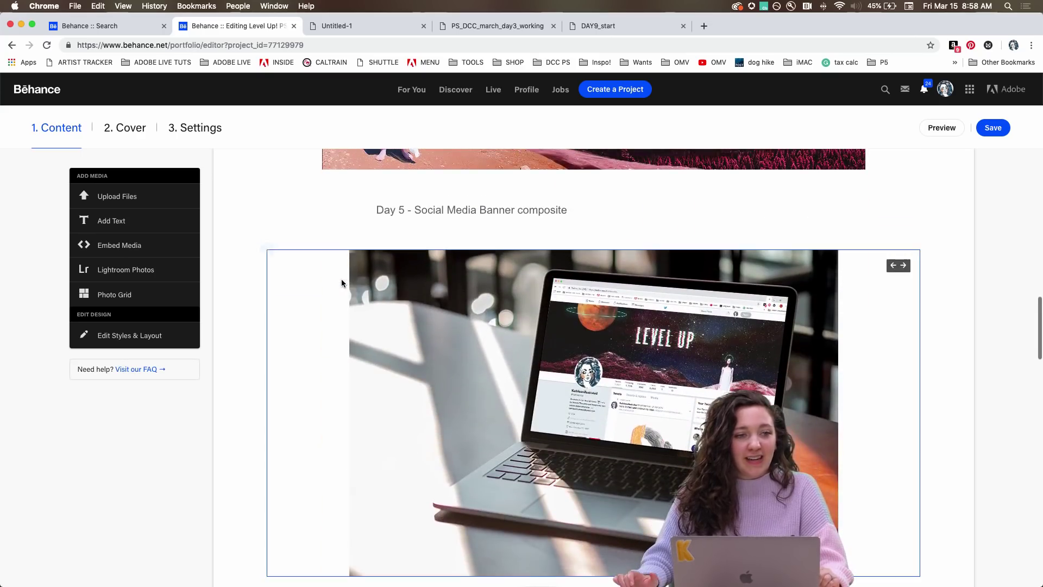
scroll(341, 283, down, 10)
scroll(342, 283, down, 10)
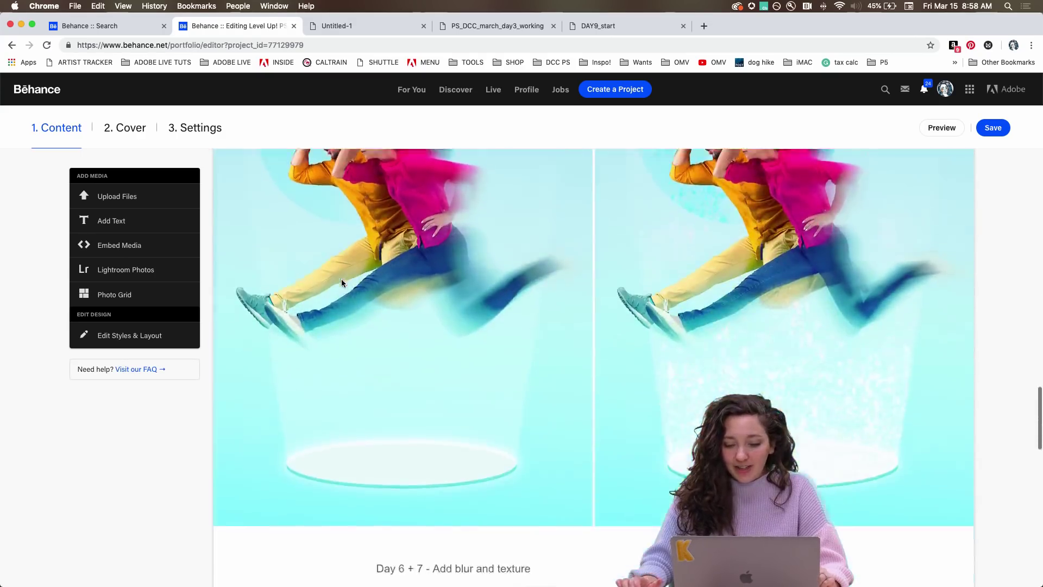
scroll(341, 282, down, 8)
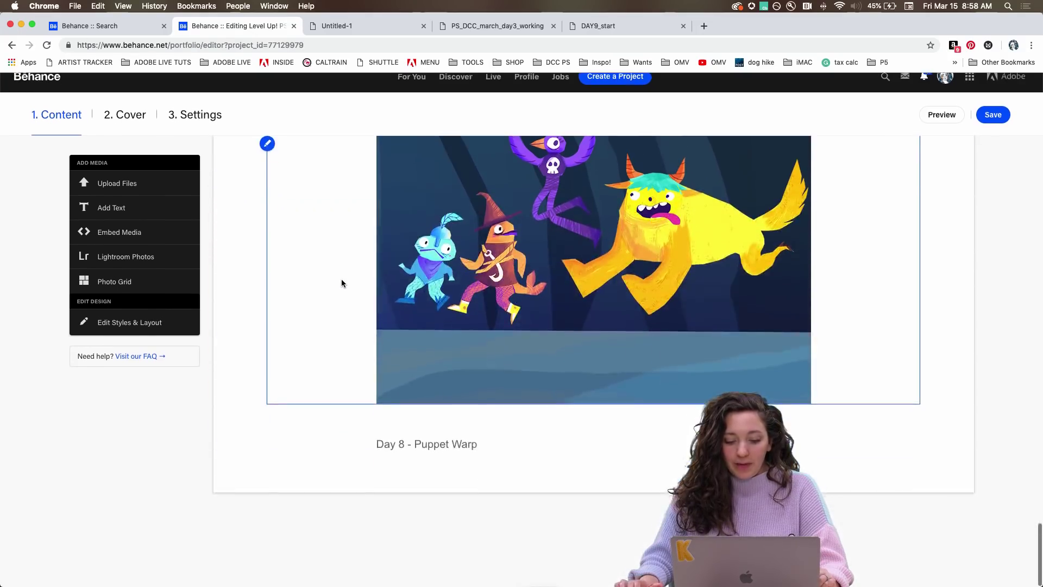
scroll(341, 283, down, 1)
mouse_move(462, 485)
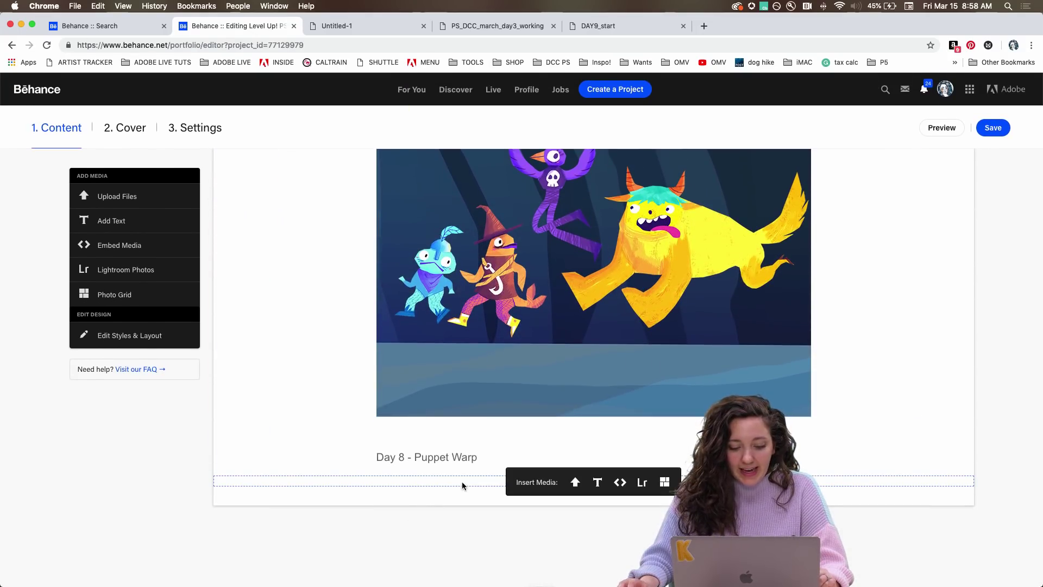
click(573, 484)
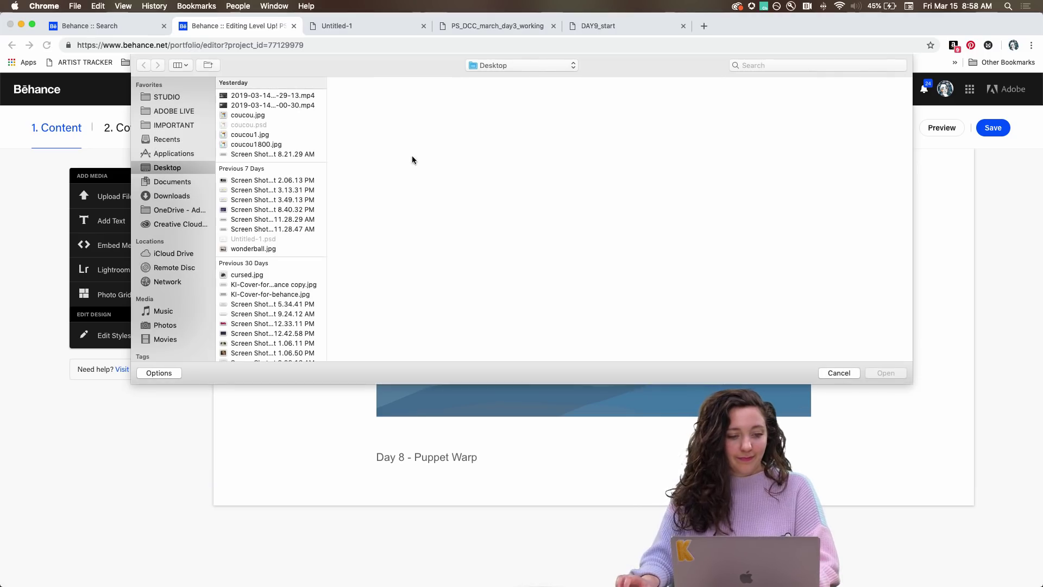
click(187, 113)
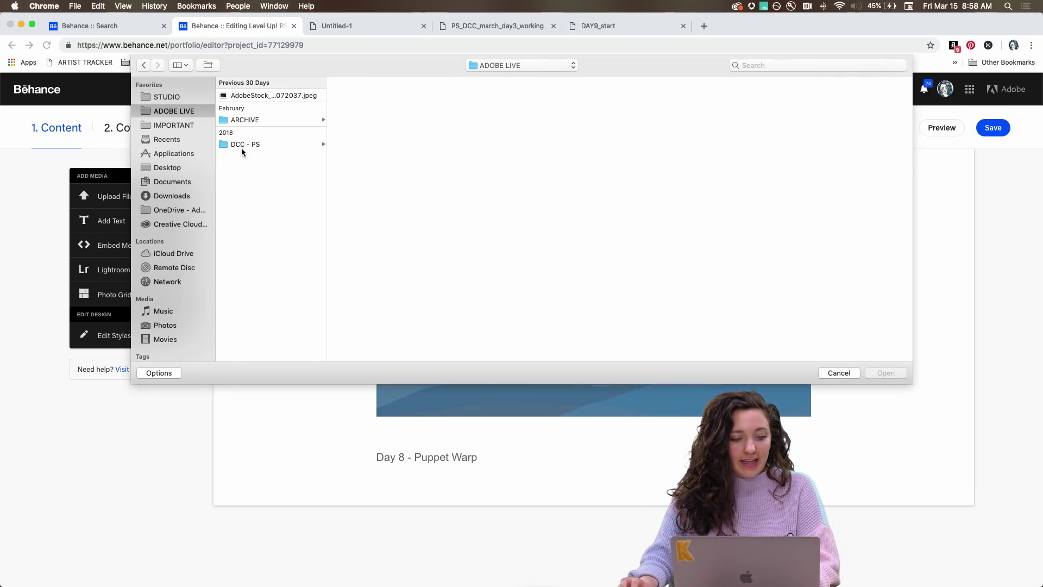
click(244, 145)
click(360, 106)
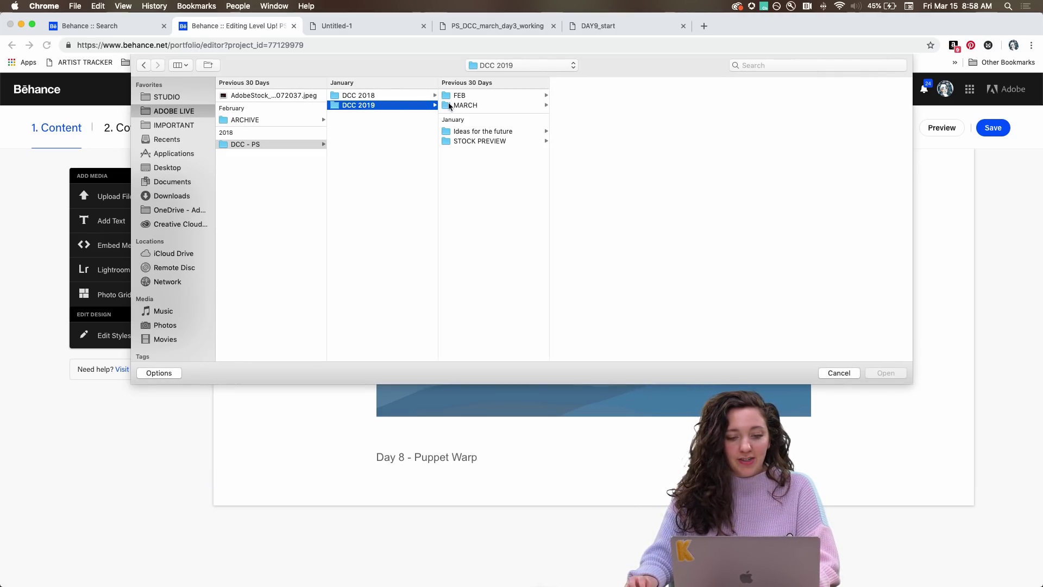
click(475, 106)
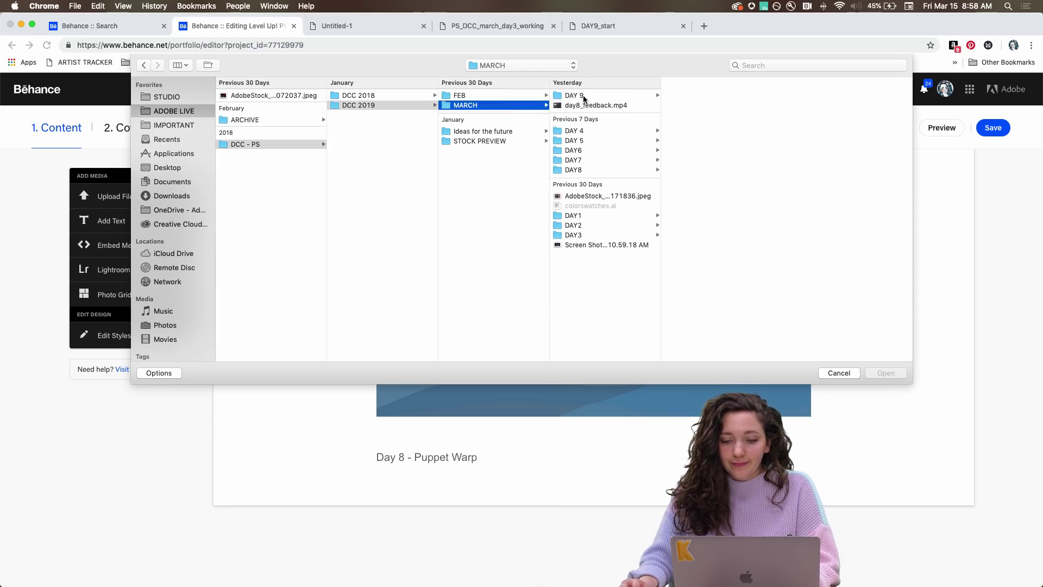
click(585, 98)
click(701, 97)
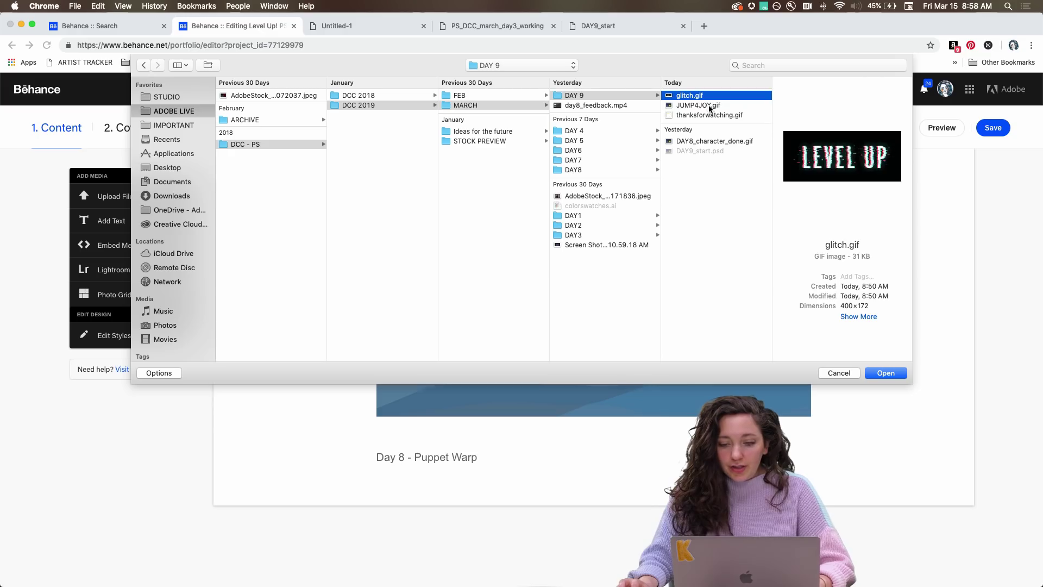
shift+click(706, 106)
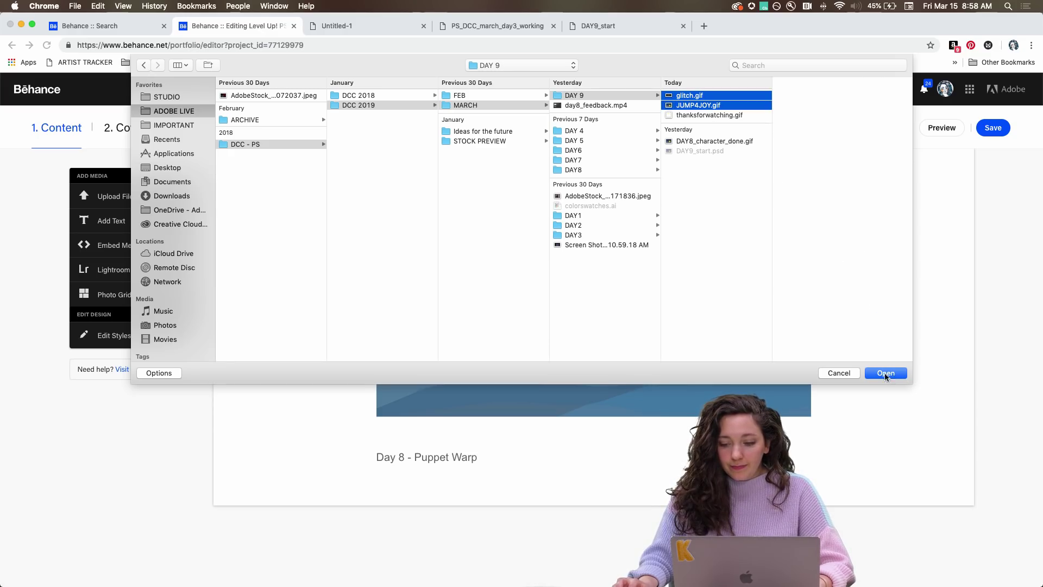
click(847, 375)
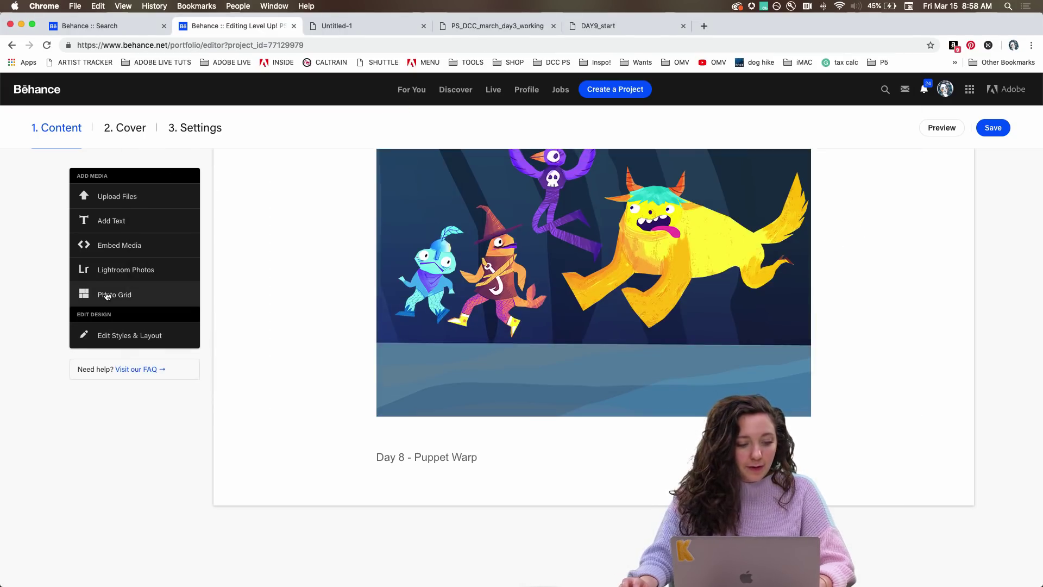
- Add a photo grid at the project's end with glitch.gif and JUMP4JOY.gif from the ADOBE LIVE > DCC - PS > DCC 2019 > MARCH > DAY 9 folder
click(124, 298)
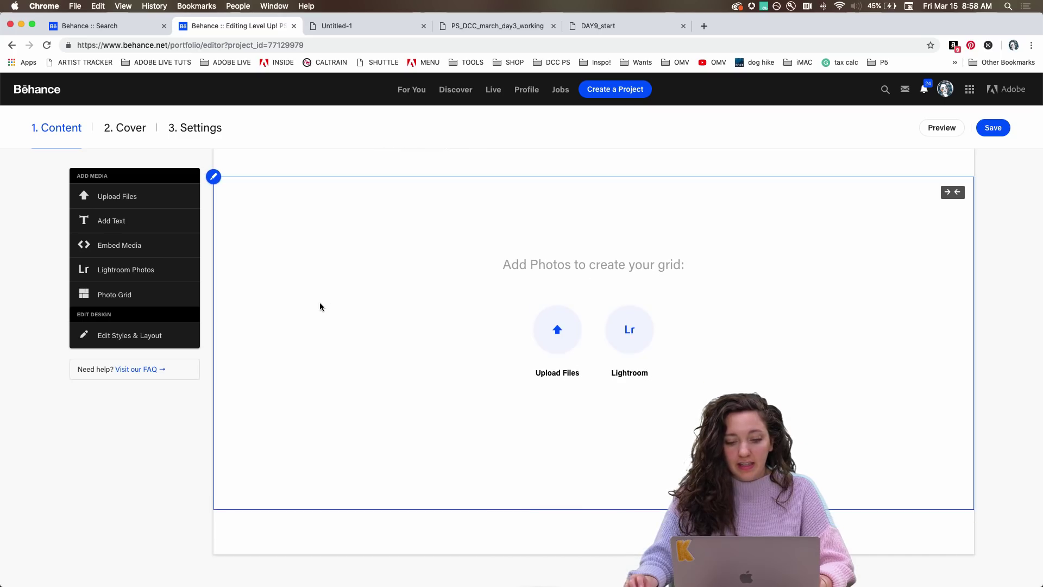
click(557, 329)
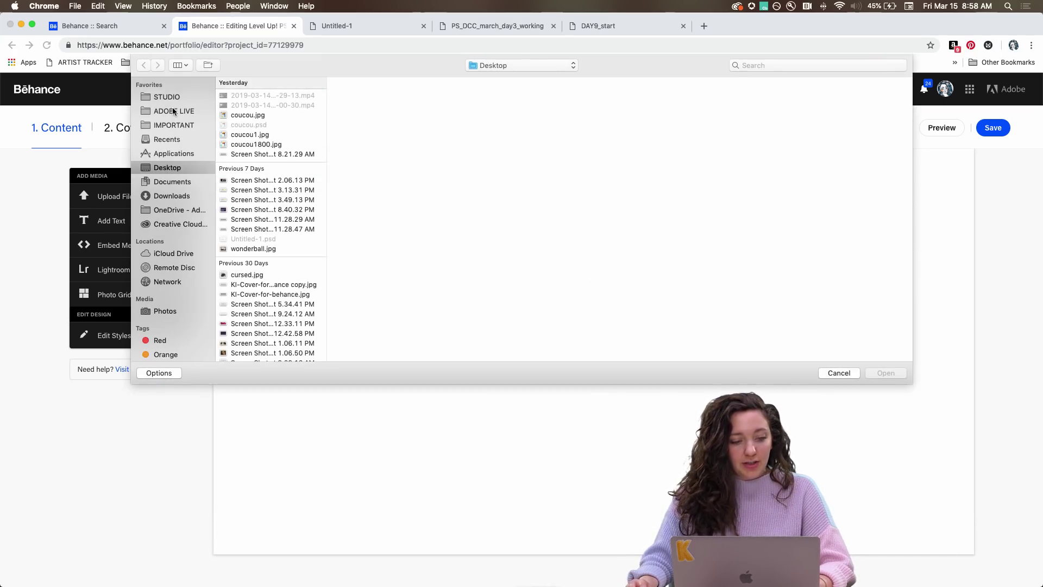
click(175, 112)
click(247, 146)
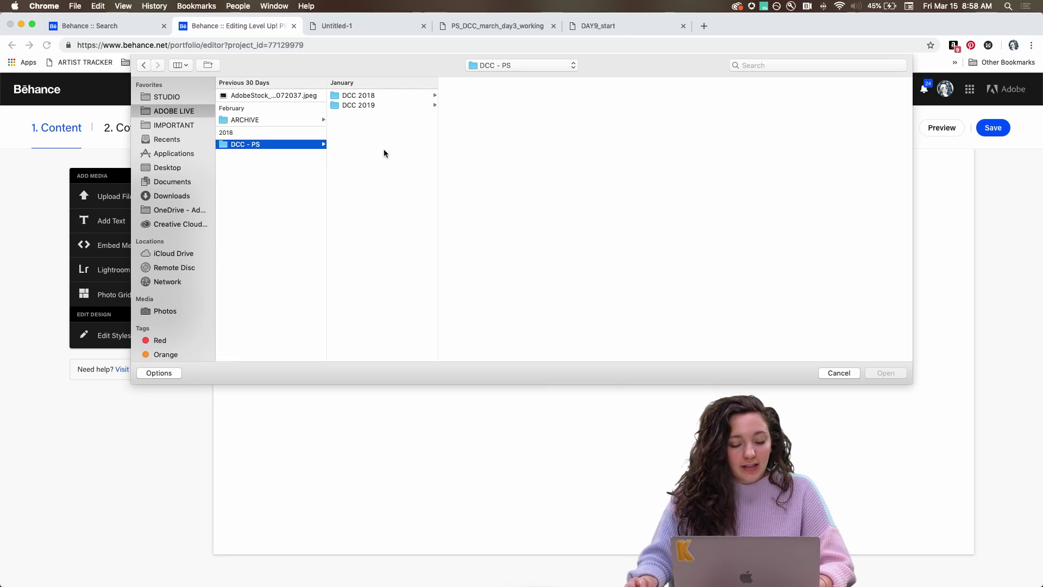
click(359, 106)
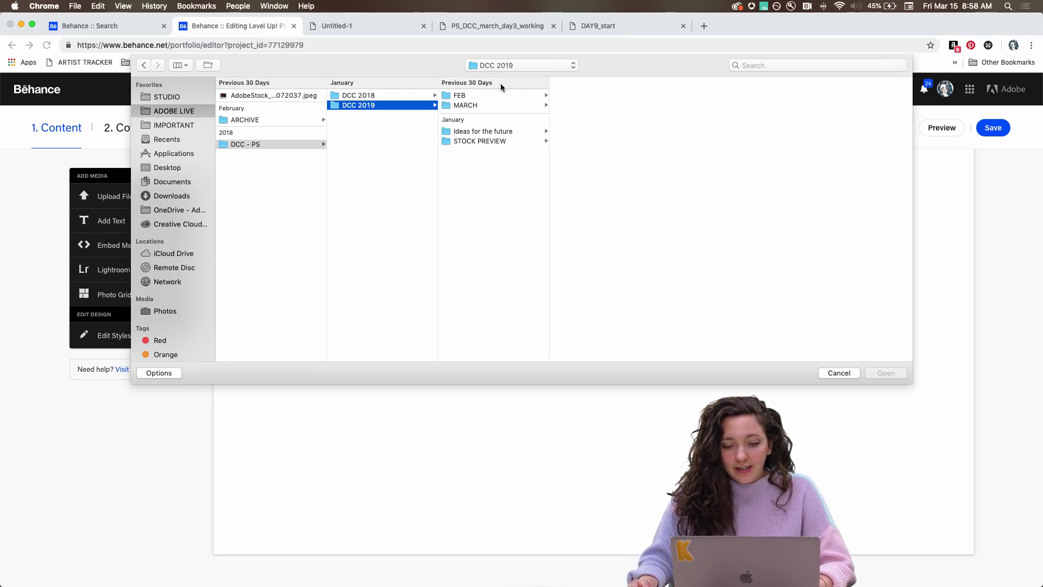
click(477, 106)
click(606, 97)
click(695, 97)
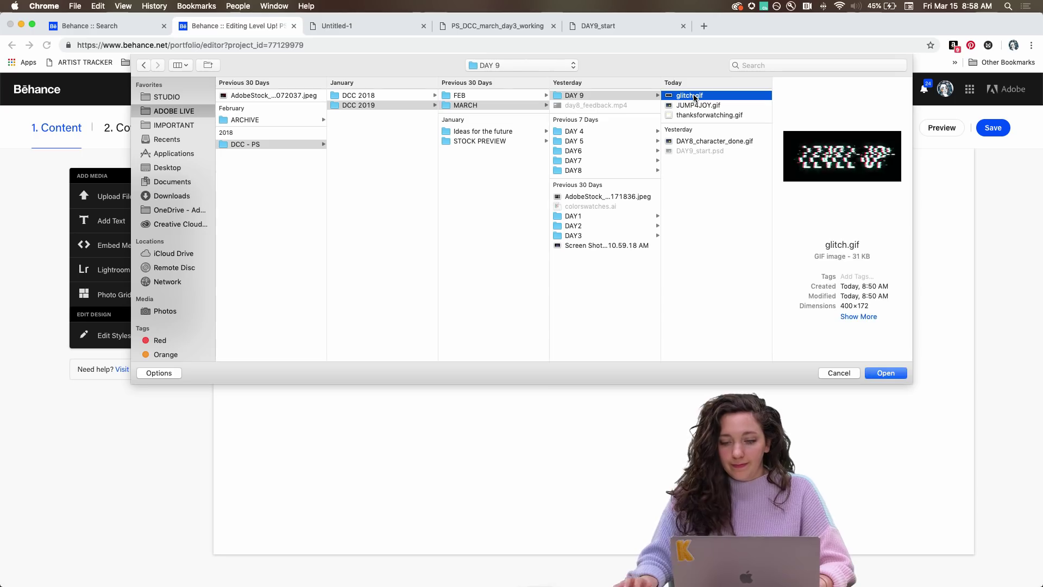
key(shift+Down)
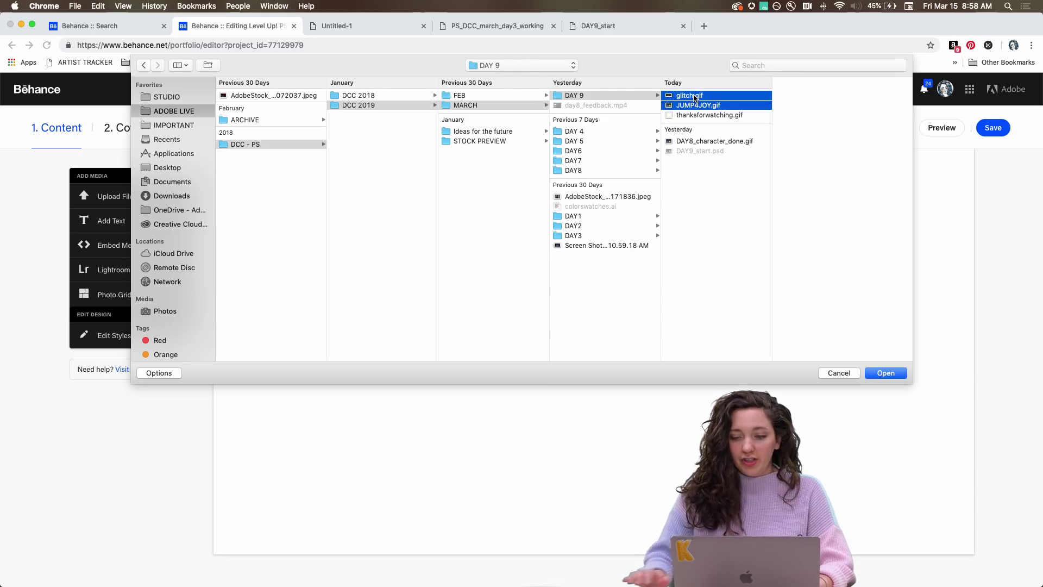
click(886, 373)
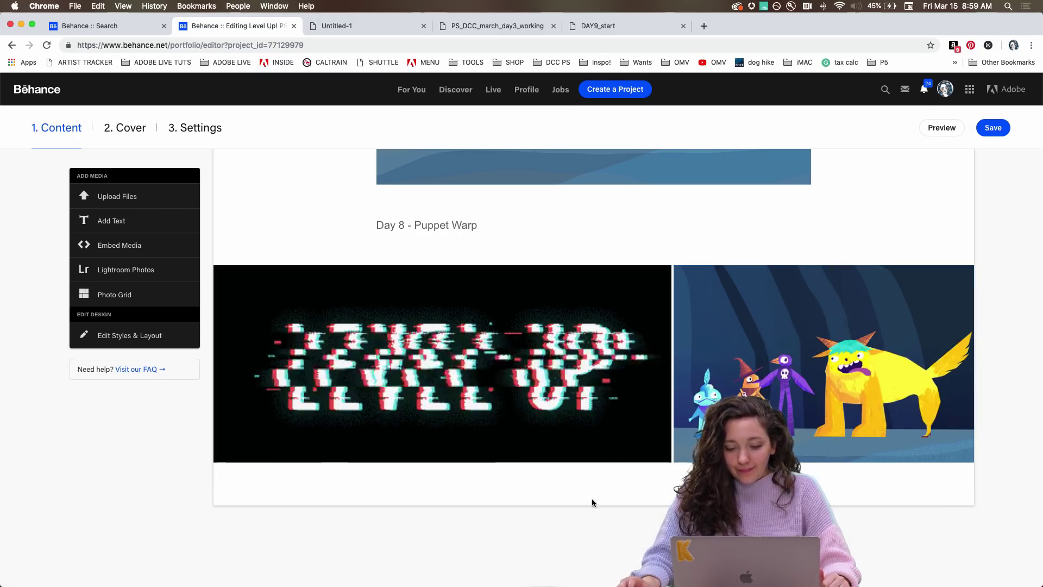
- Add the caption "Day 9 - GIF animation" below the new photo grid
click(575, 484)
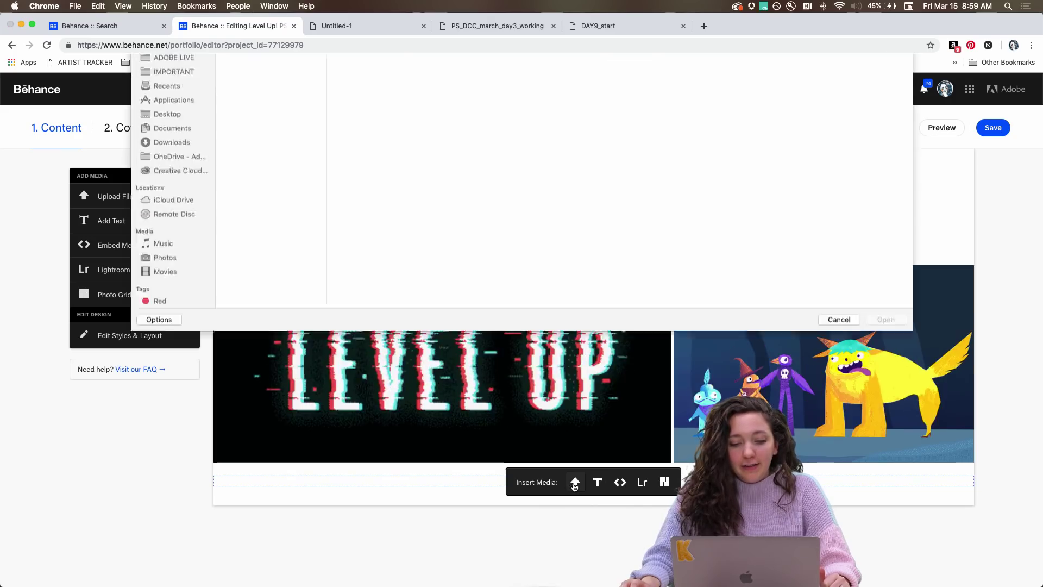
click(839, 373)
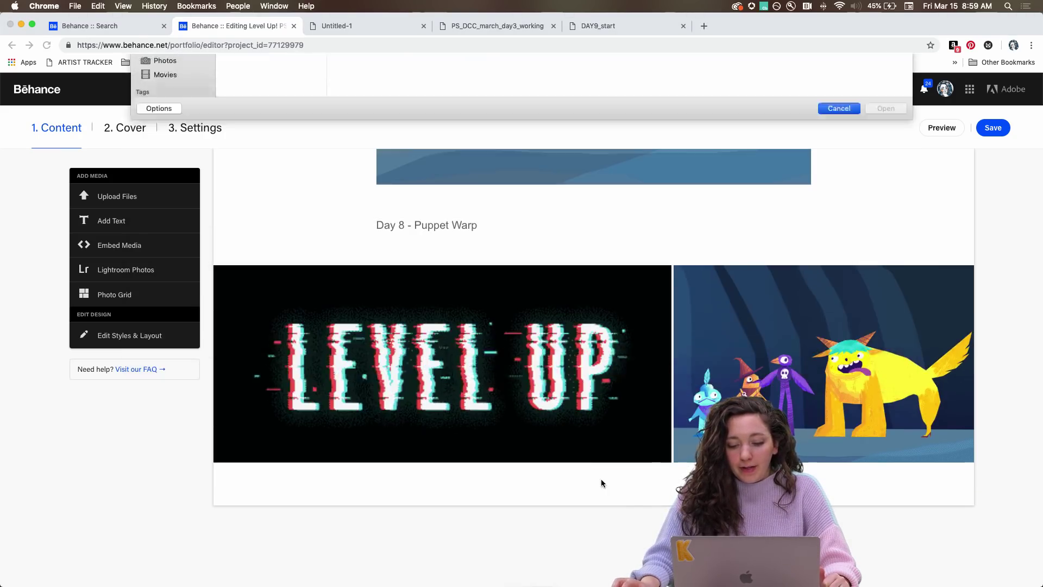
click(598, 482)
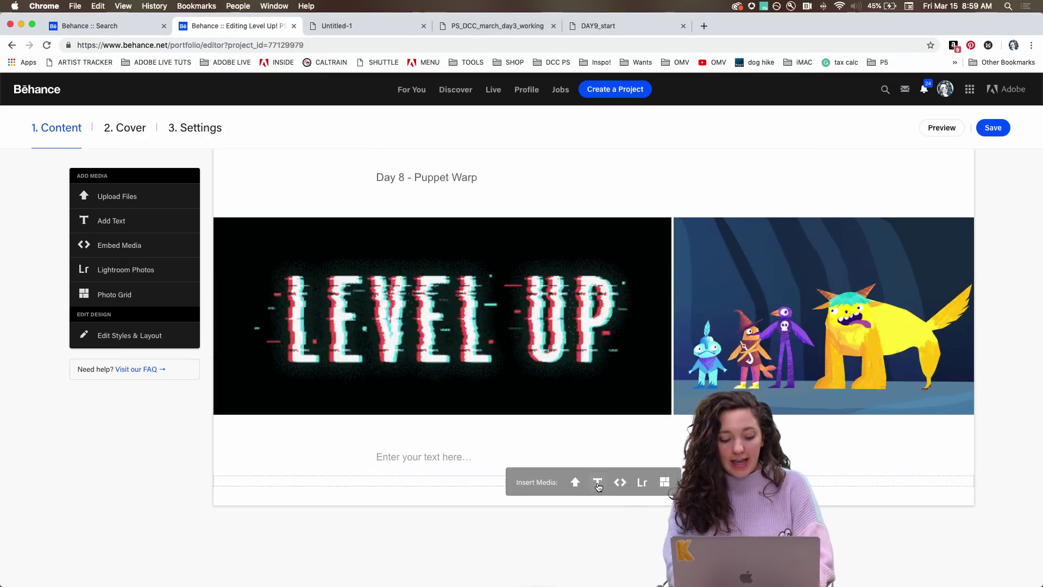
text(DAY)
key(BackSpace)
key(BackSpace)
text(a)
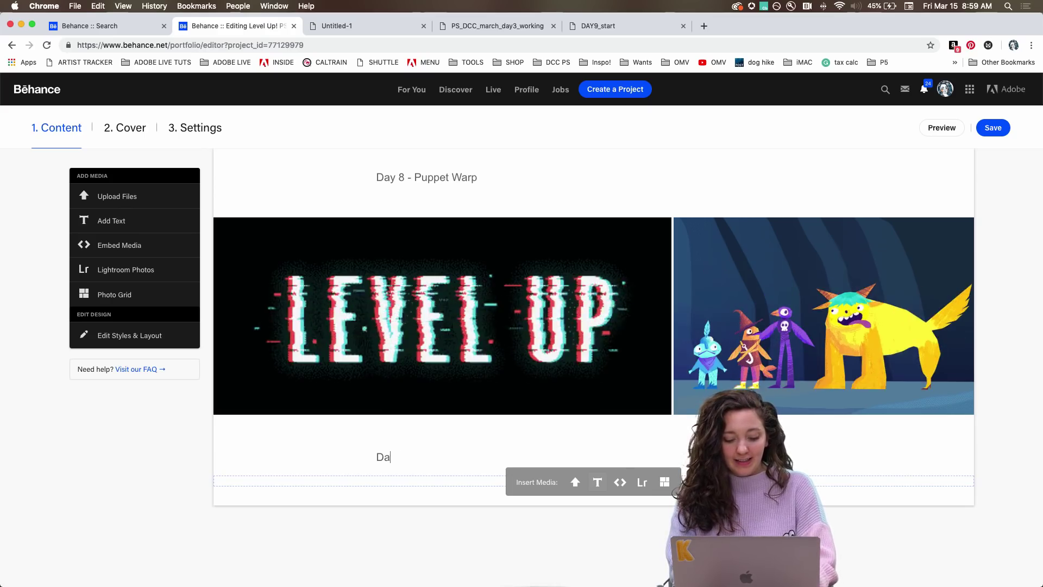
text(y 9 - G)
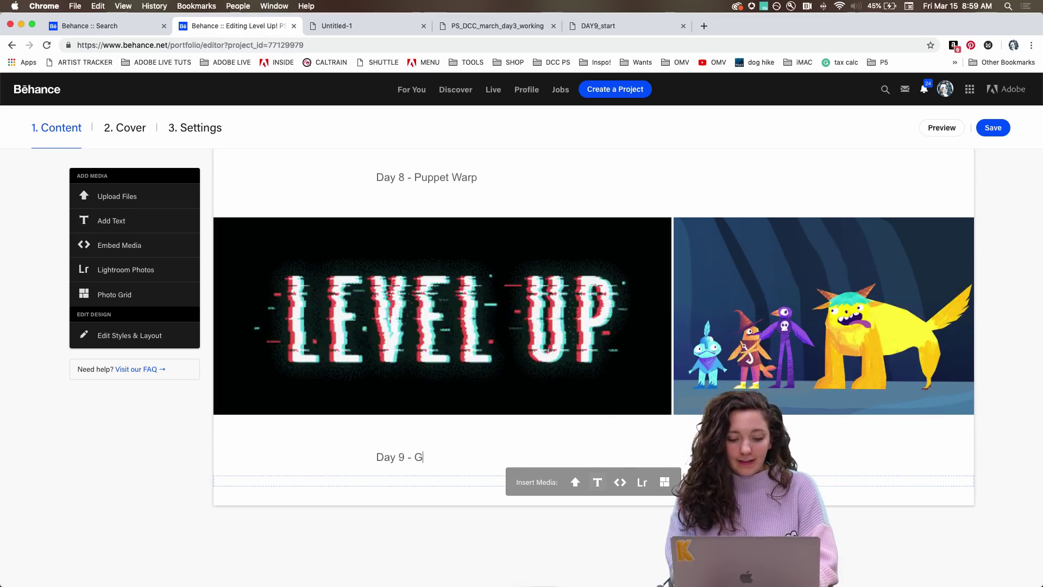
text(IF animation)
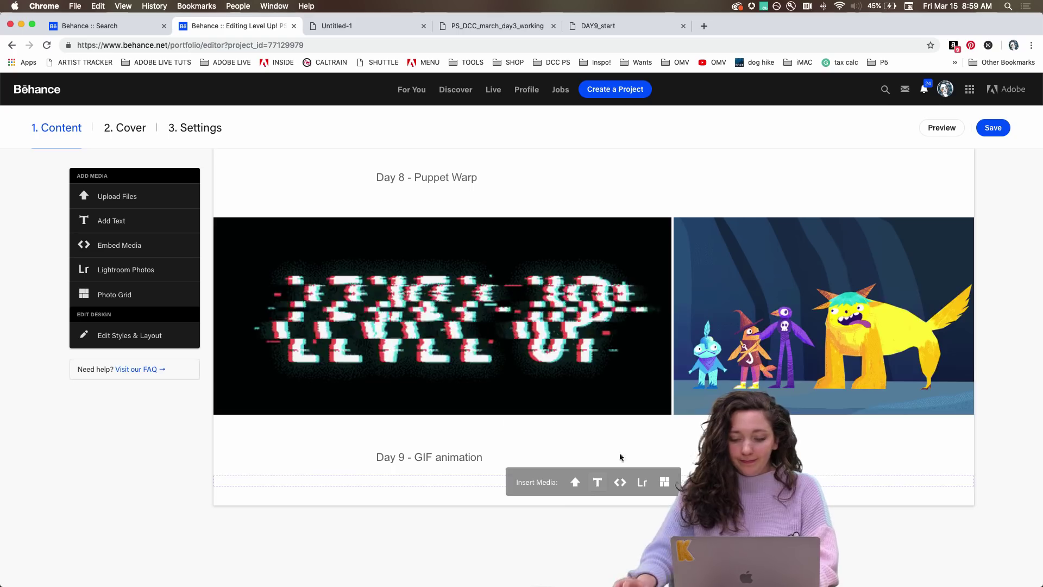
- Upload thanksforwatching.gif below the Day 9 caption and save the project
click(576, 483)
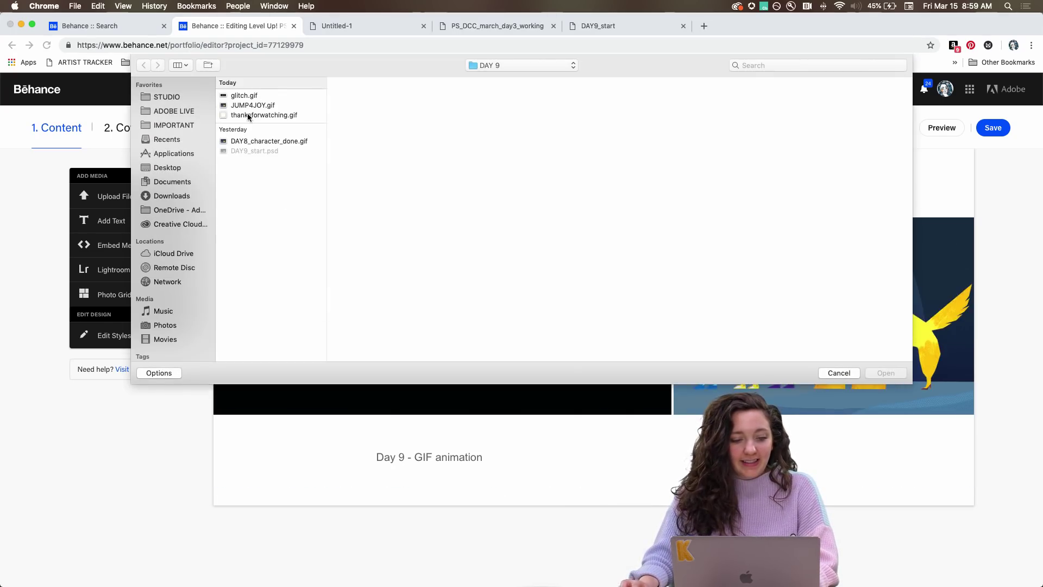
click(259, 115)
click(885, 373)
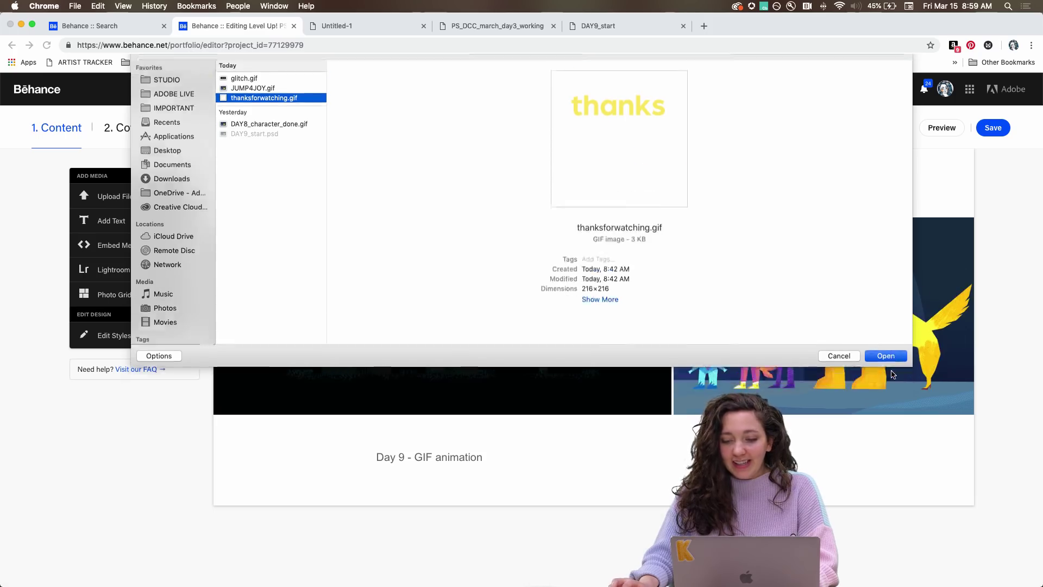
scroll(831, 374, down, 2)
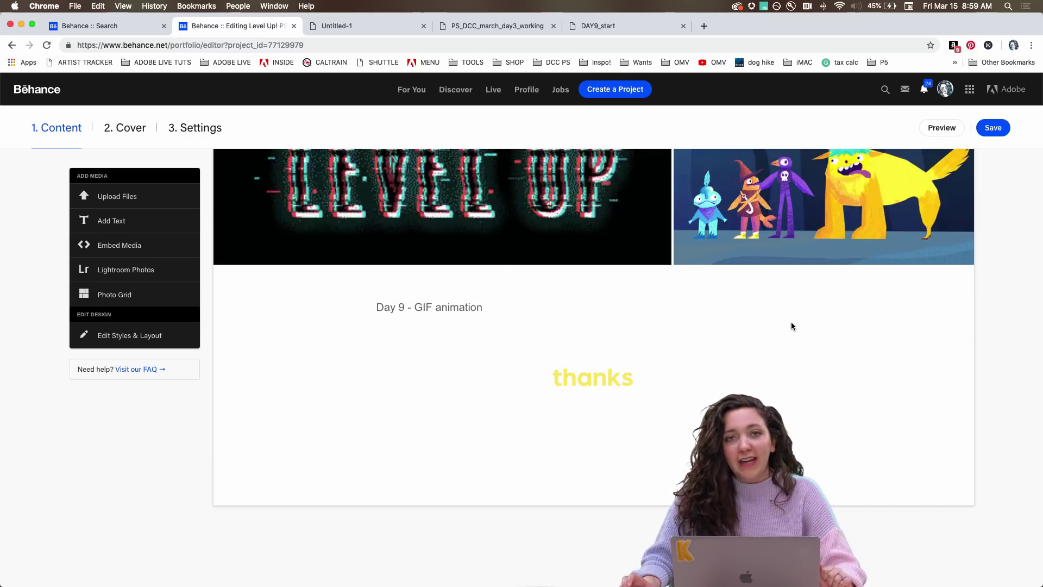
click(993, 128)
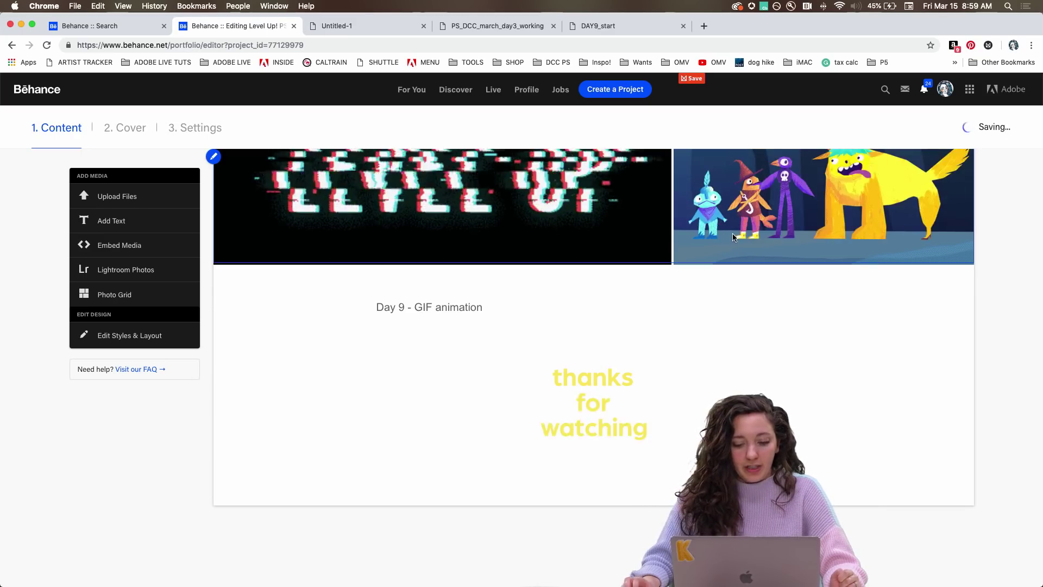
- Check the keywords in the project's discoverability settings and save the settings
click(204, 130)
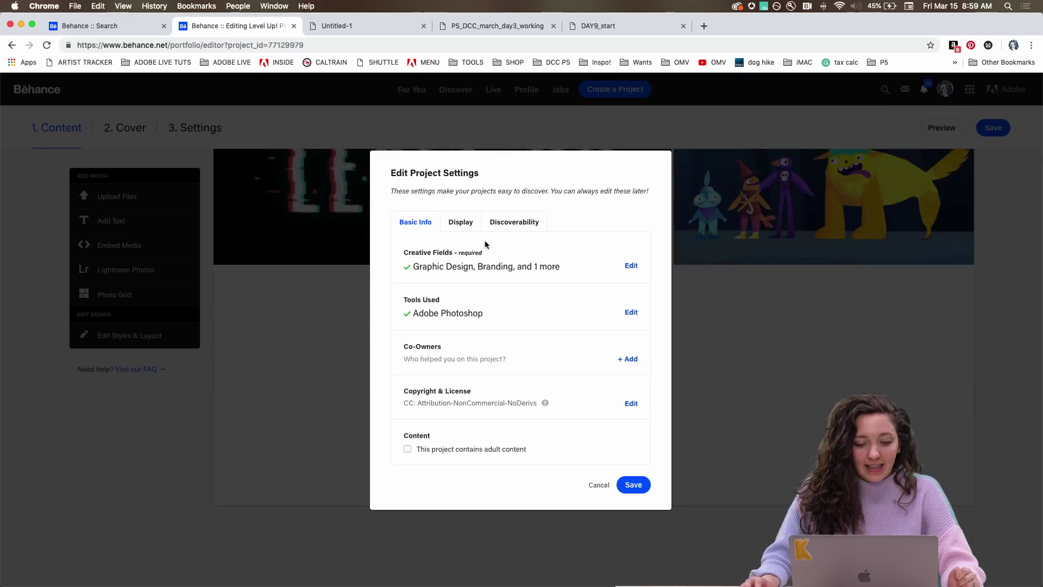
click(512, 222)
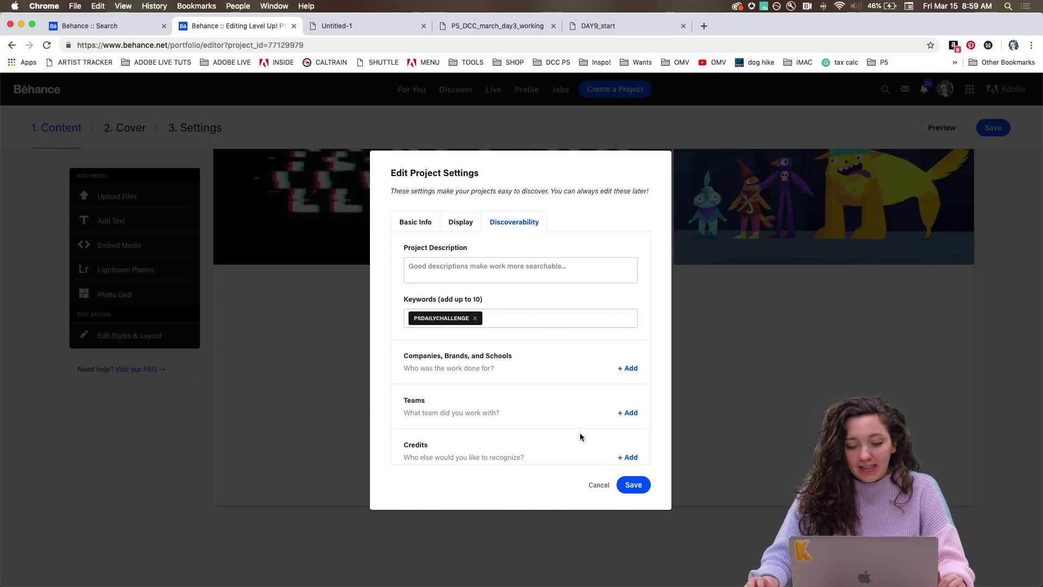
click(637, 488)
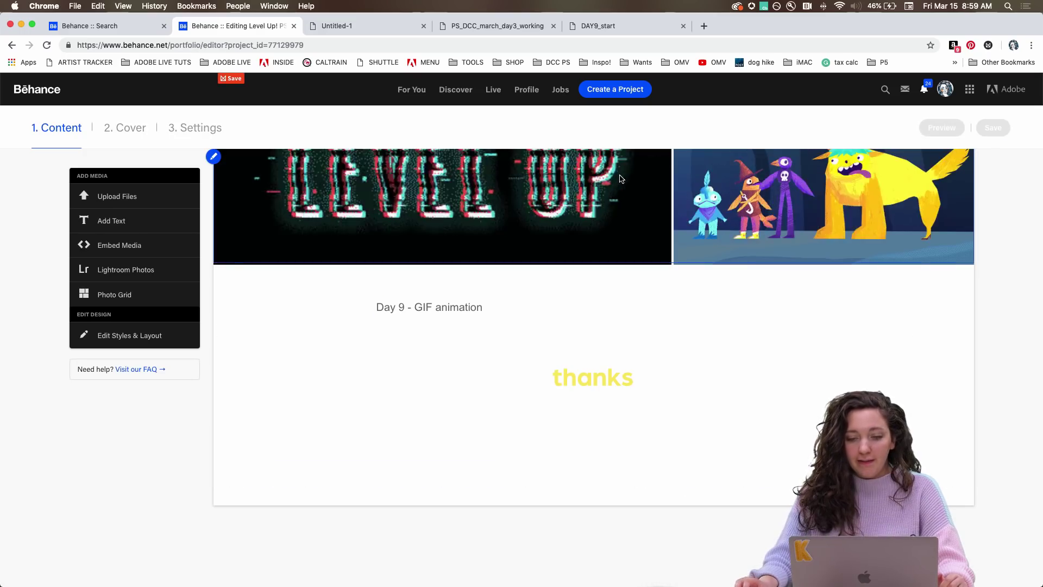
- Open the published Level Up! PS Daily Creative Challenge project from the profile and view its Day 1 party invite
click(534, 92)
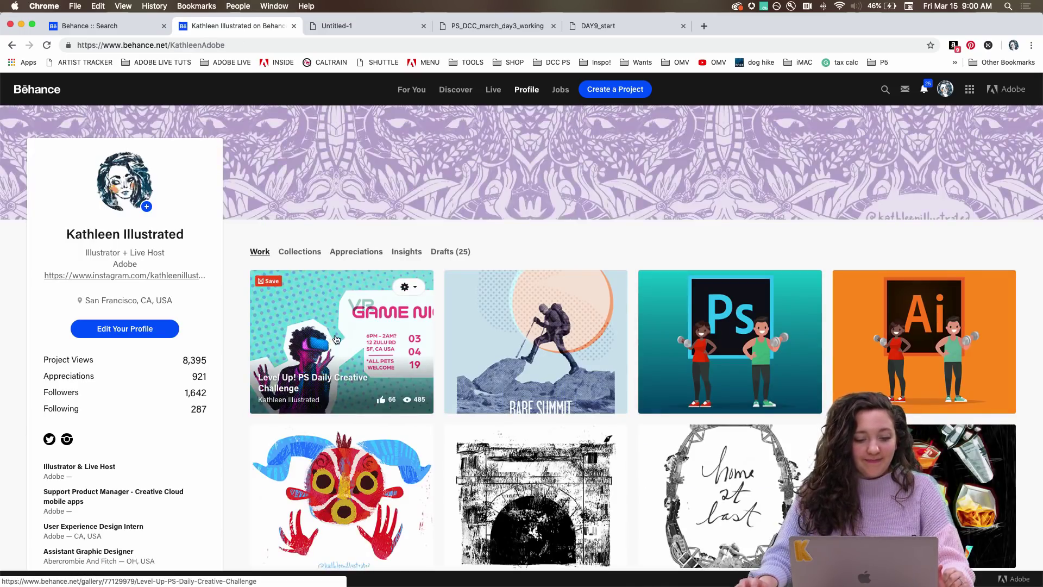
click(336, 340)
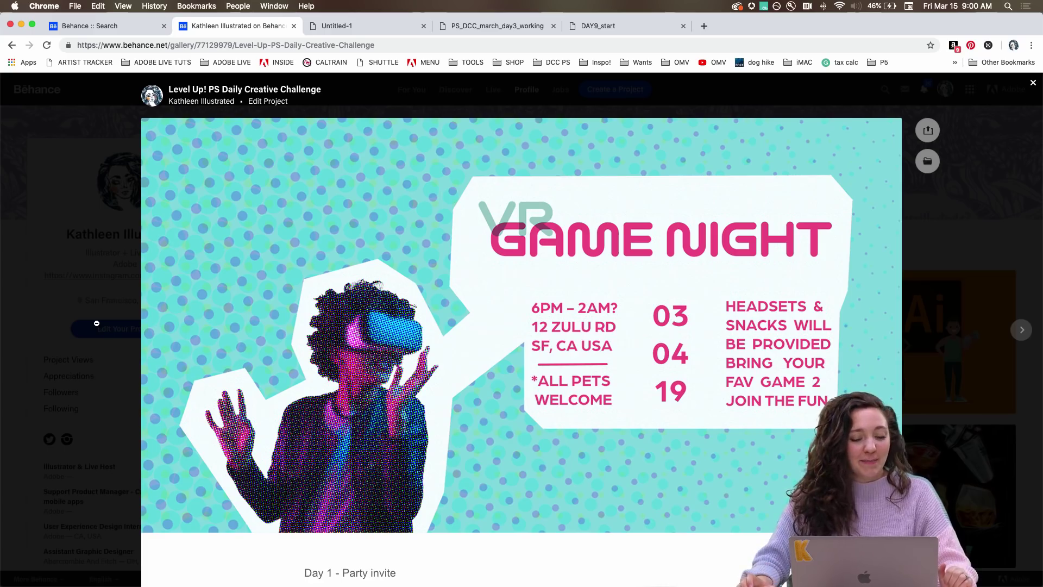
scroll(100, 292, down, 3)
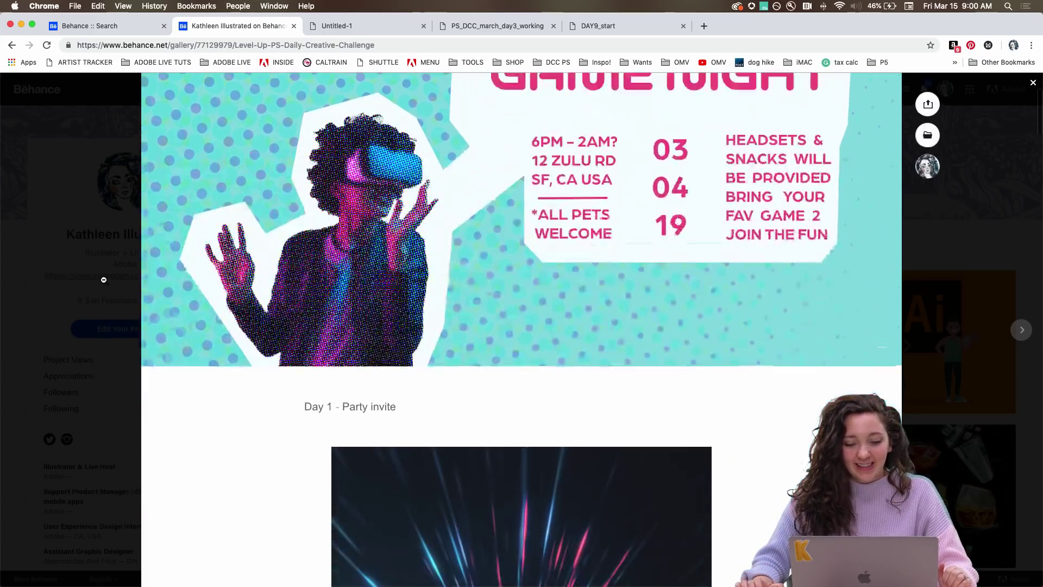
scroll(102, 283, up, 2)
scroll(102, 283, up, 2)
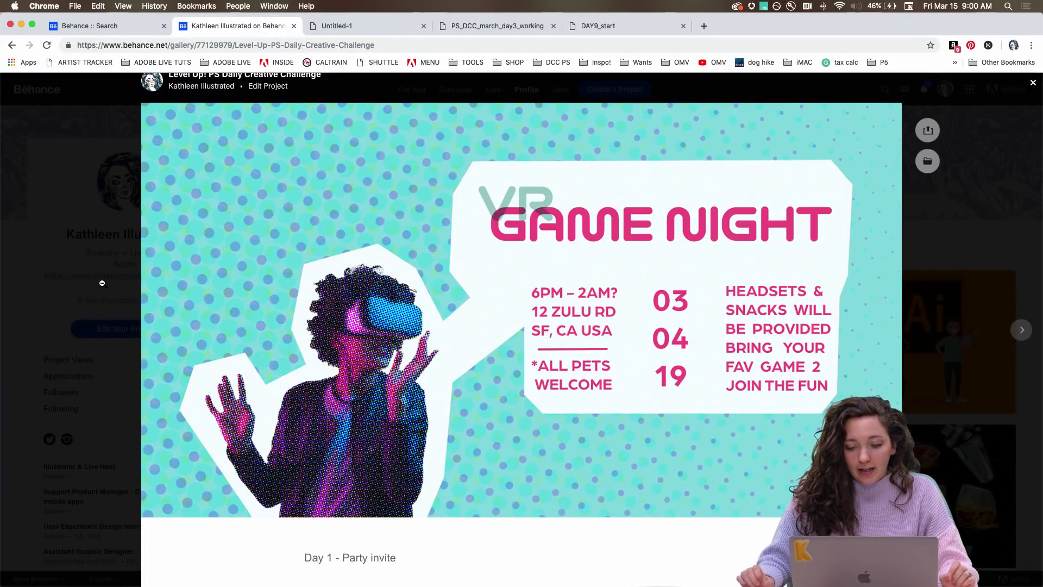
scroll(102, 283, down, 3)
scroll(102, 283, up, 2)
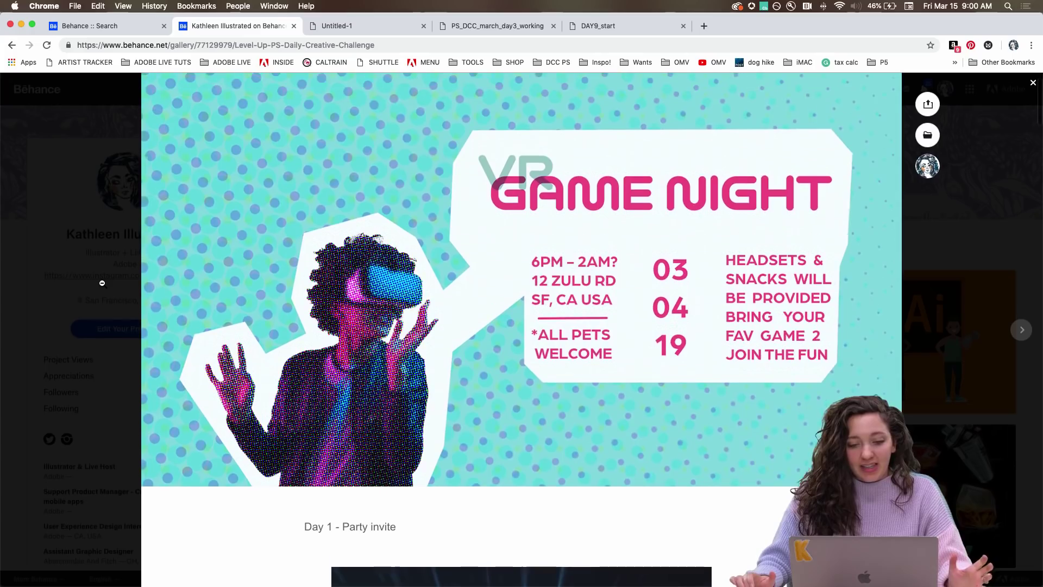
scroll(113, 275, up, 1)
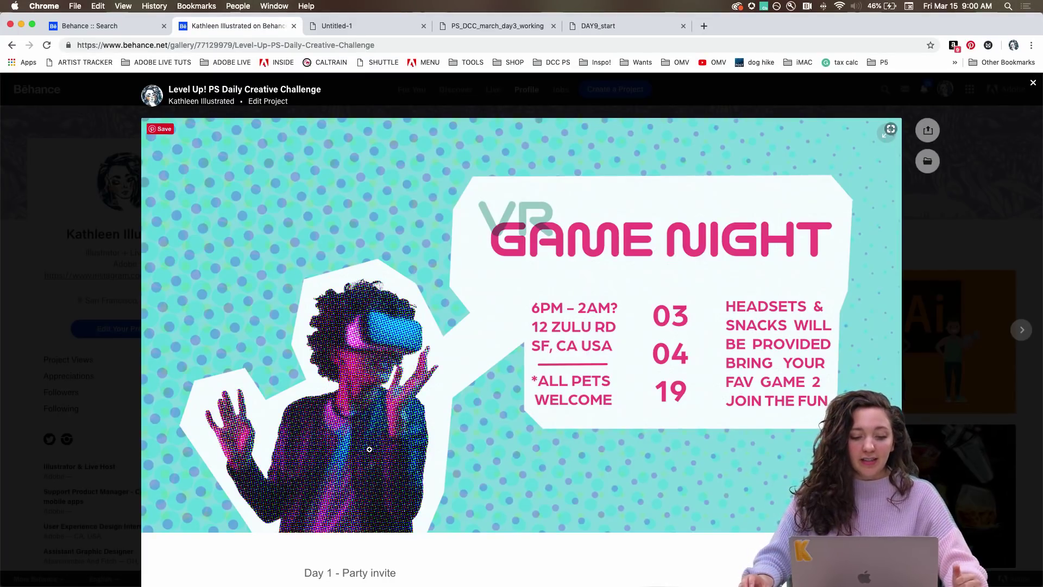
- Examine the Day 1 to Day 5 artworks in the Level Up! PS Daily Creative Challenge project, from party invite to laptop mockup
scroll(359, 401, down, 10)
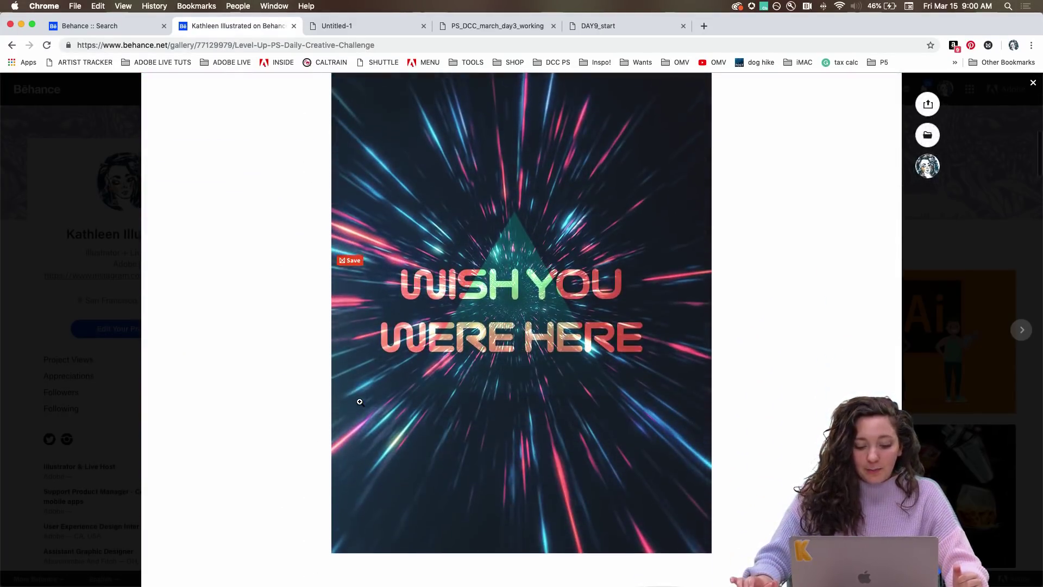
scroll(226, 418, up, 2)
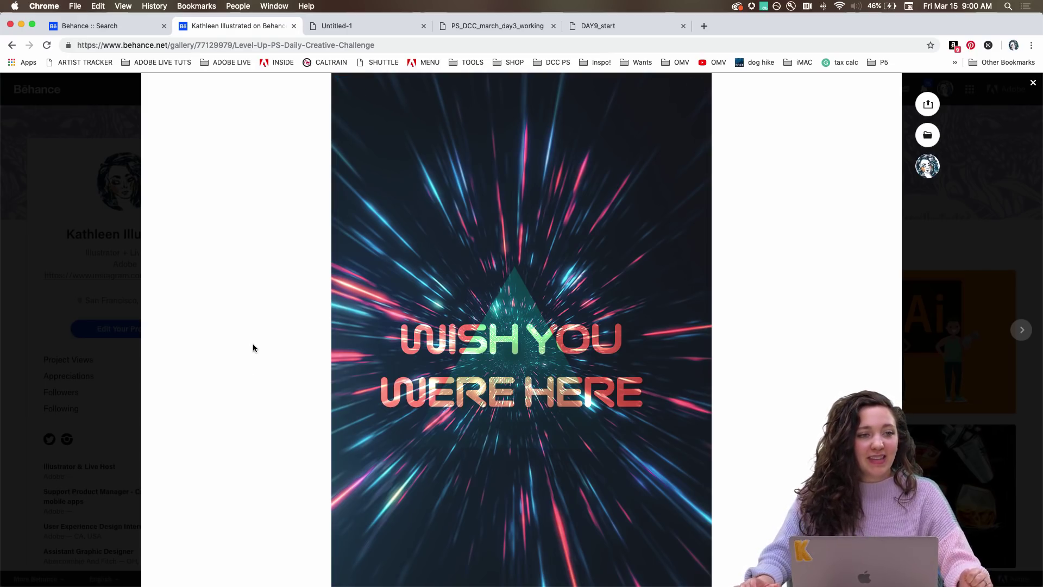
scroll(253, 347, down, 2)
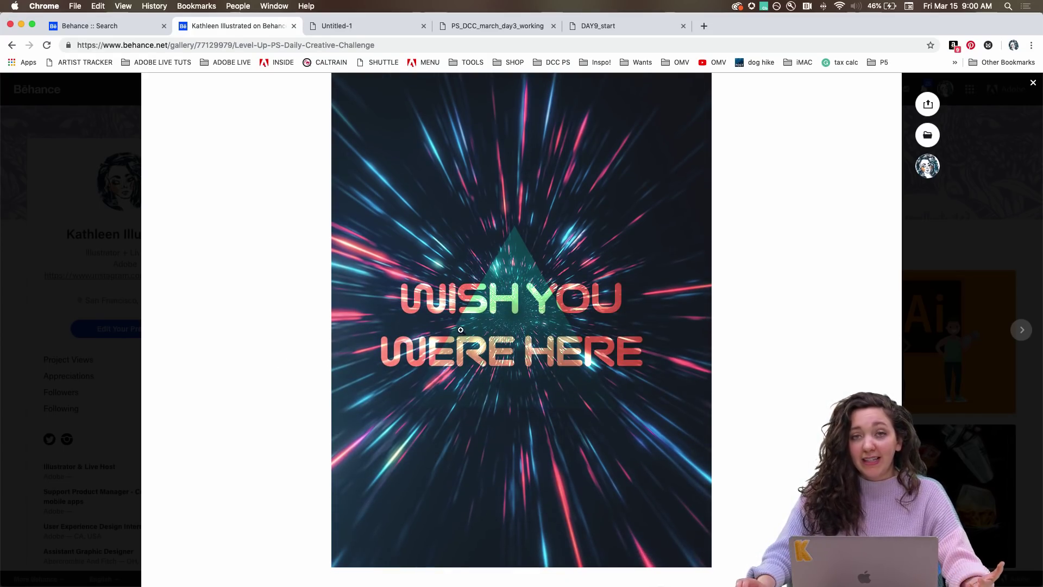
scroll(236, 357, down, 10)
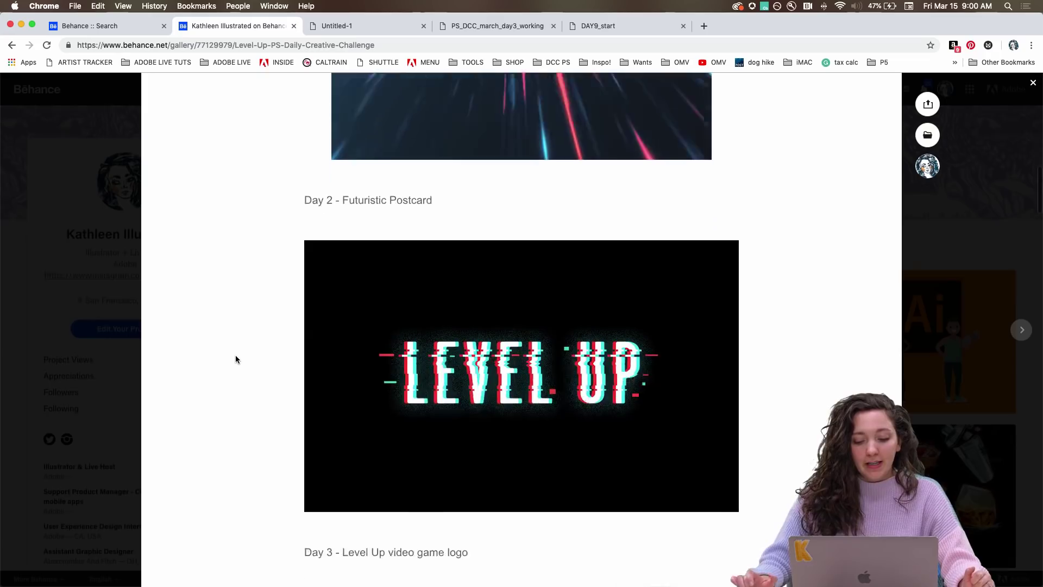
scroll(236, 360, up, 2)
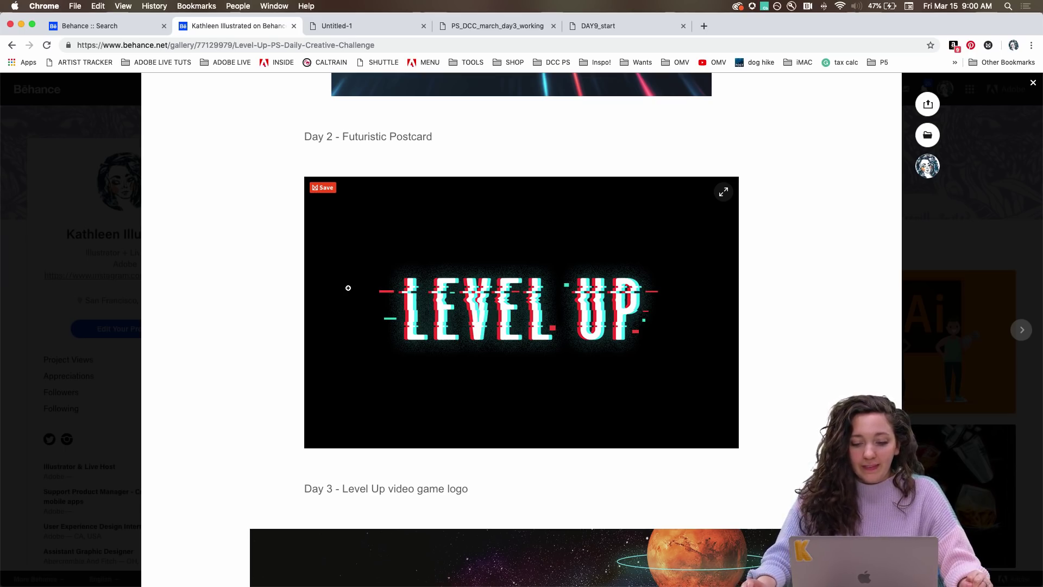
scroll(348, 288, down, 6)
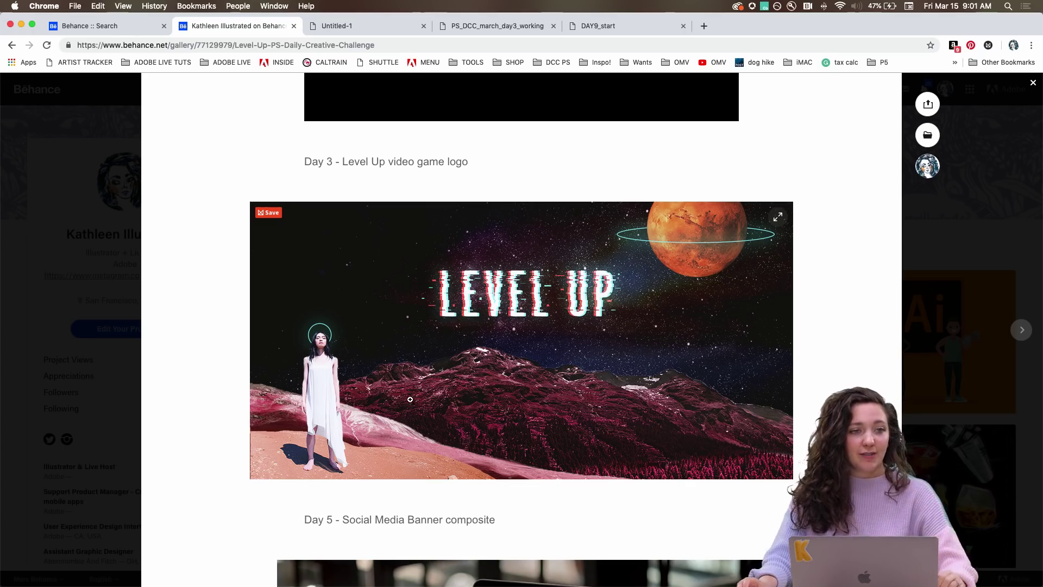
scroll(410, 399, down, 6)
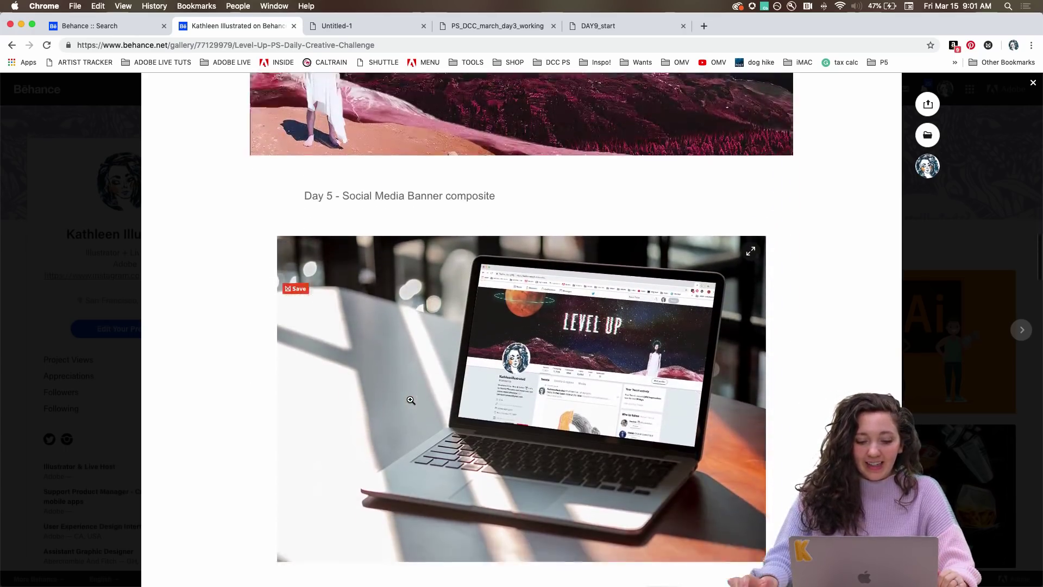
scroll(410, 400, down, 2)
scroll(410, 400, up, 2)
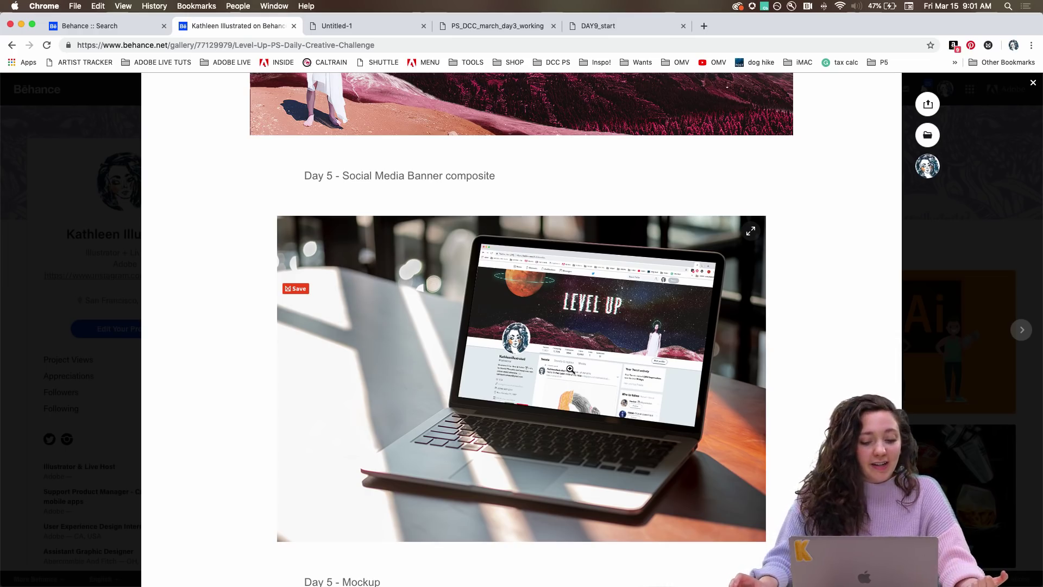
scroll(648, 332, down, 1)
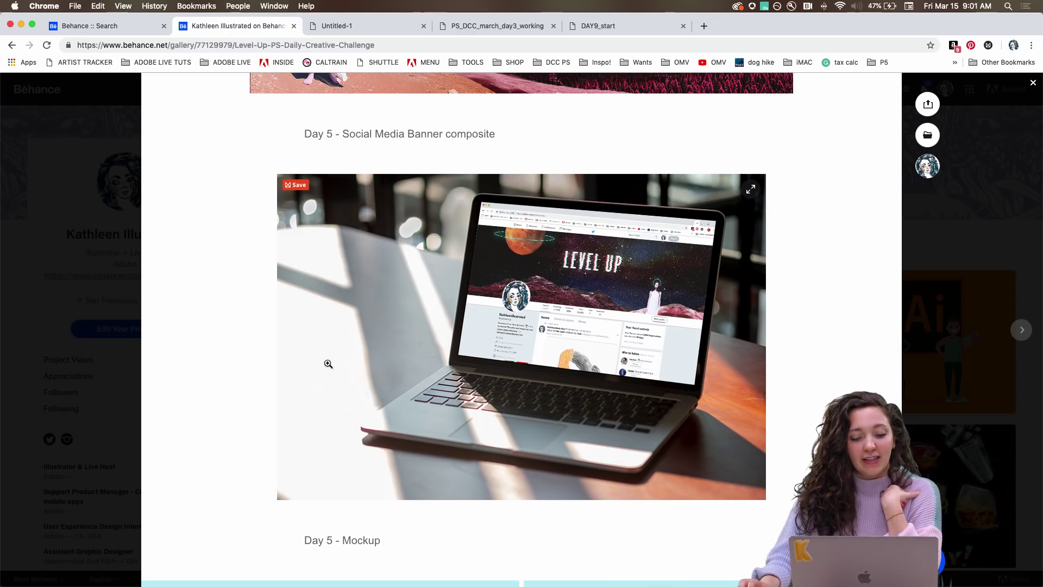
- Examine the remaining project artworks, from the Level Up 0010 jumping-figures posters through the Day 8 Puppet Warp and Day 9 GIF animation
scroll(534, 342, down, 10)
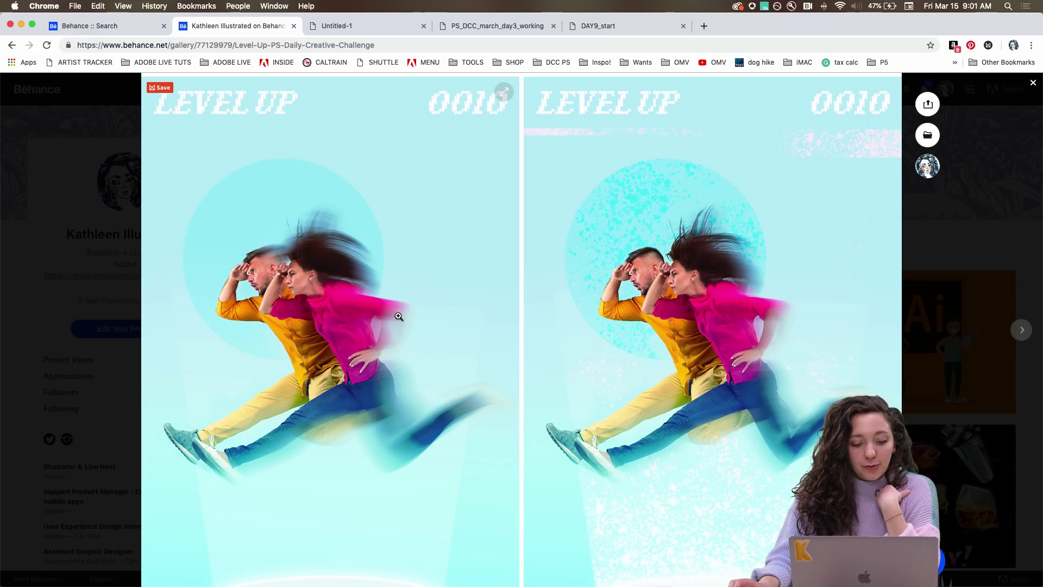
scroll(398, 316, down, 2)
scroll(621, 300, up, 4)
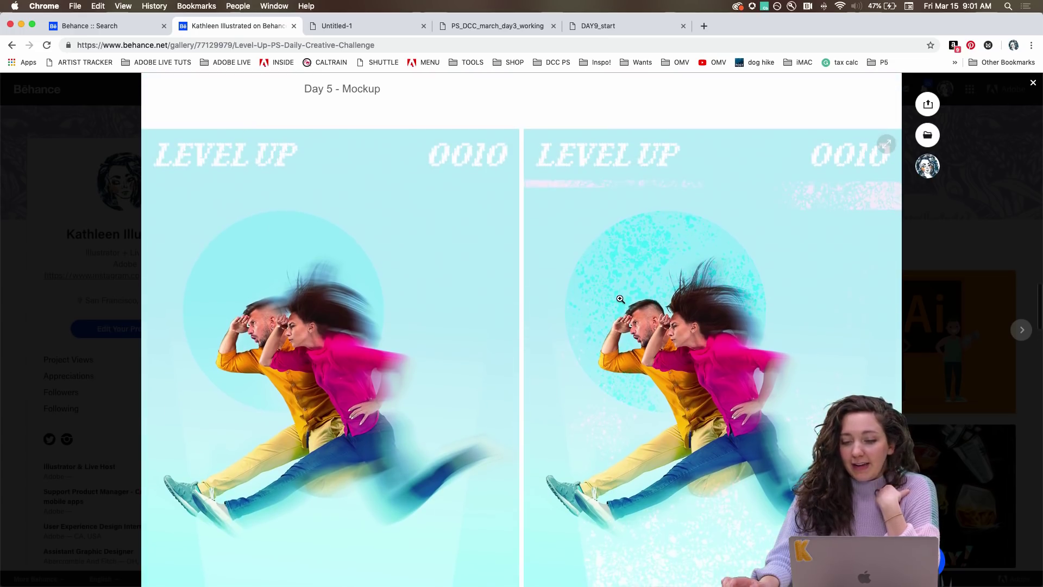
scroll(621, 299, down, 3)
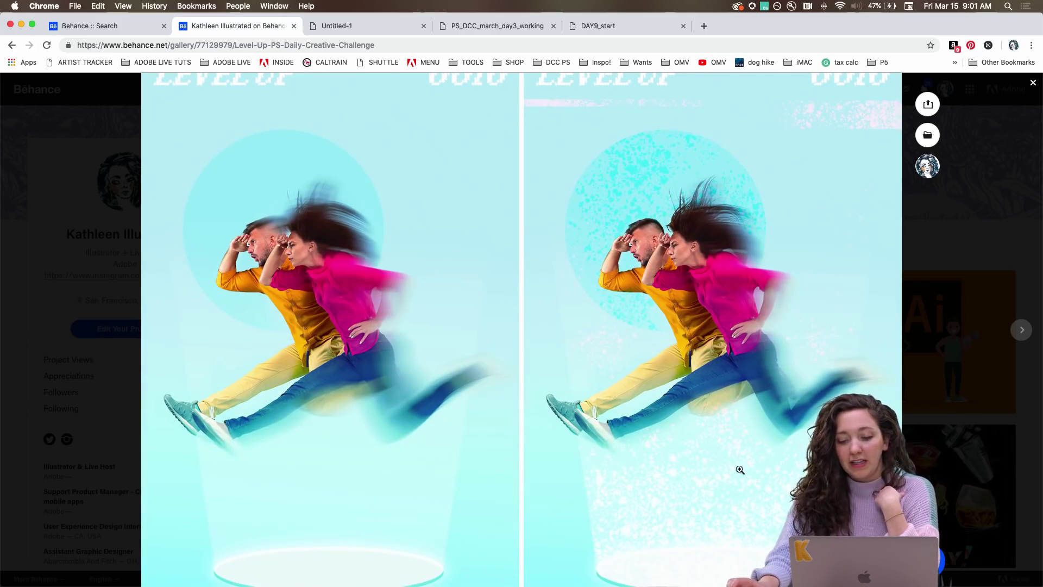
scroll(644, 359, up, 2)
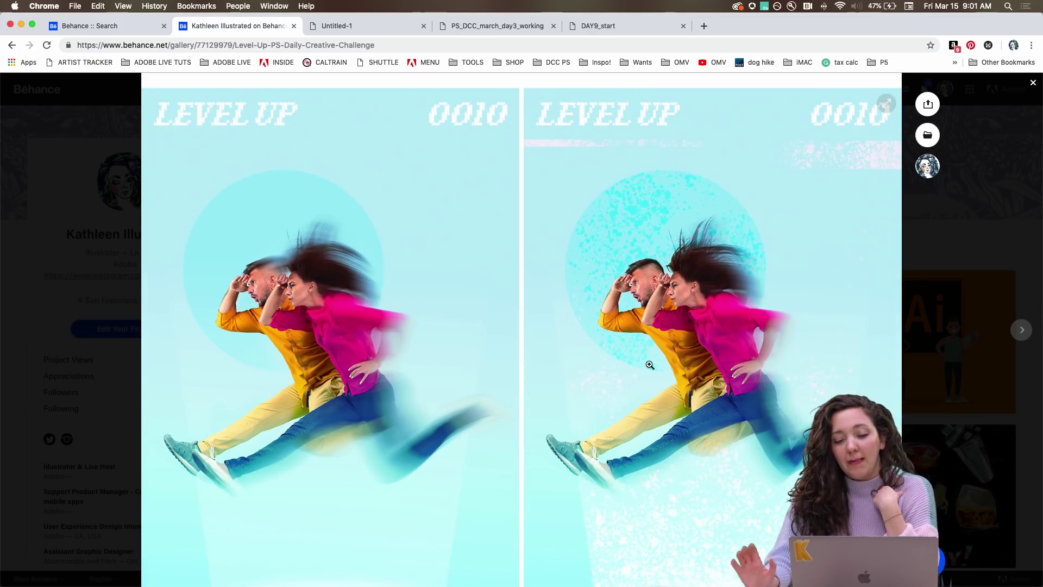
scroll(650, 365, down, 2)
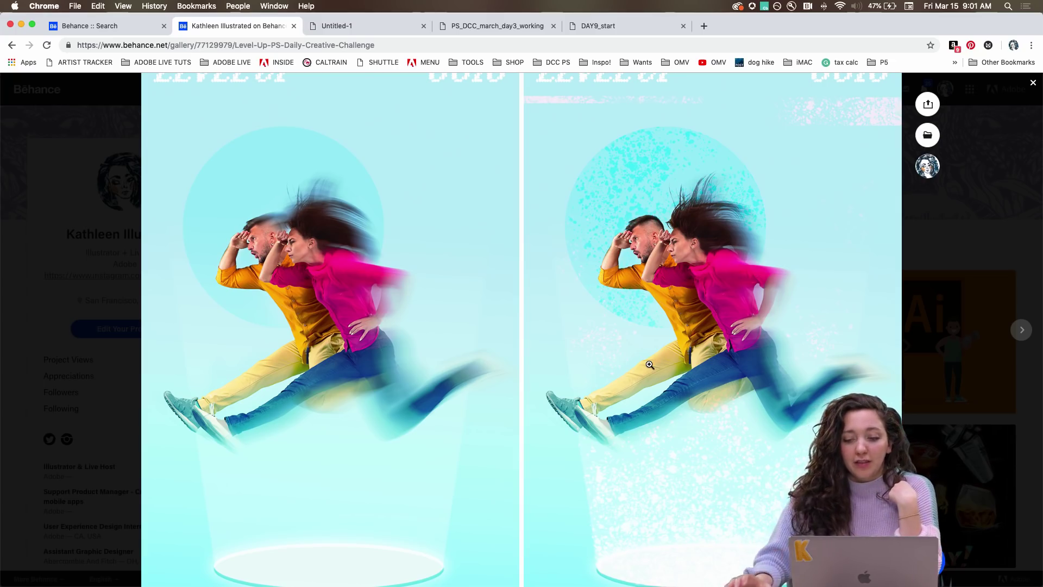
scroll(723, 353, down, 20)
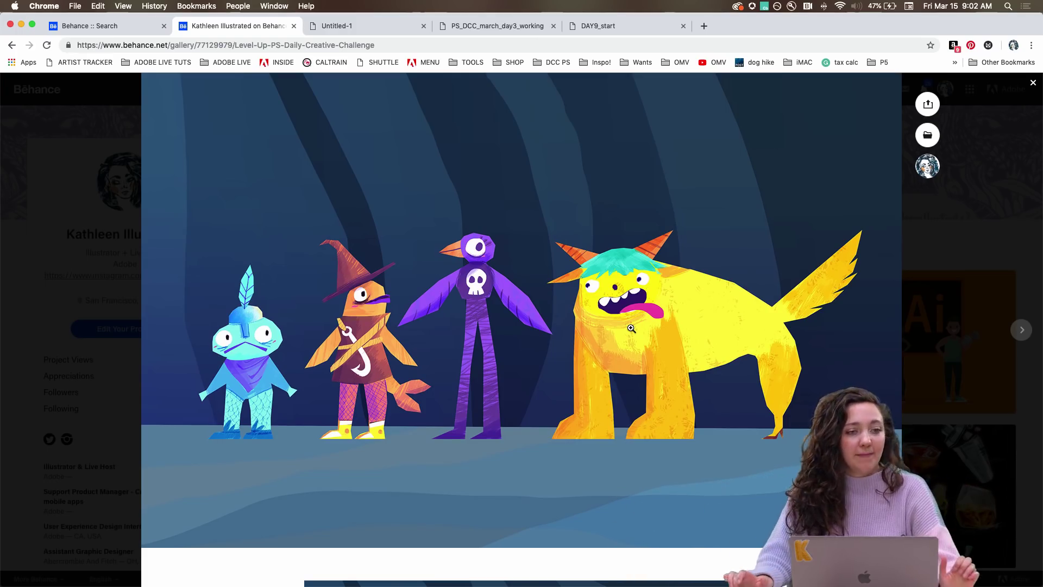
scroll(632, 329, down, 7)
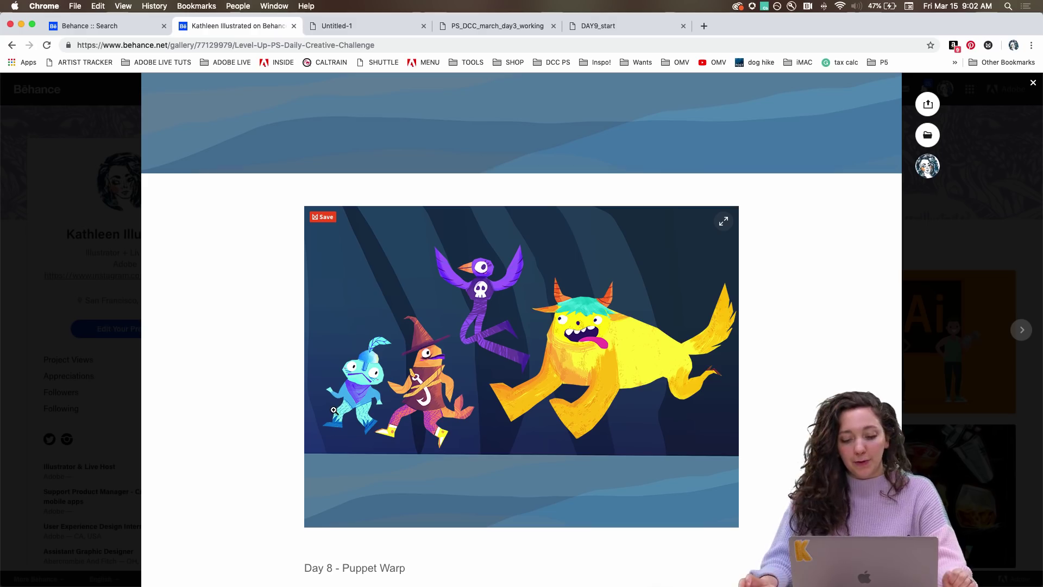
scroll(339, 402, down, 5)
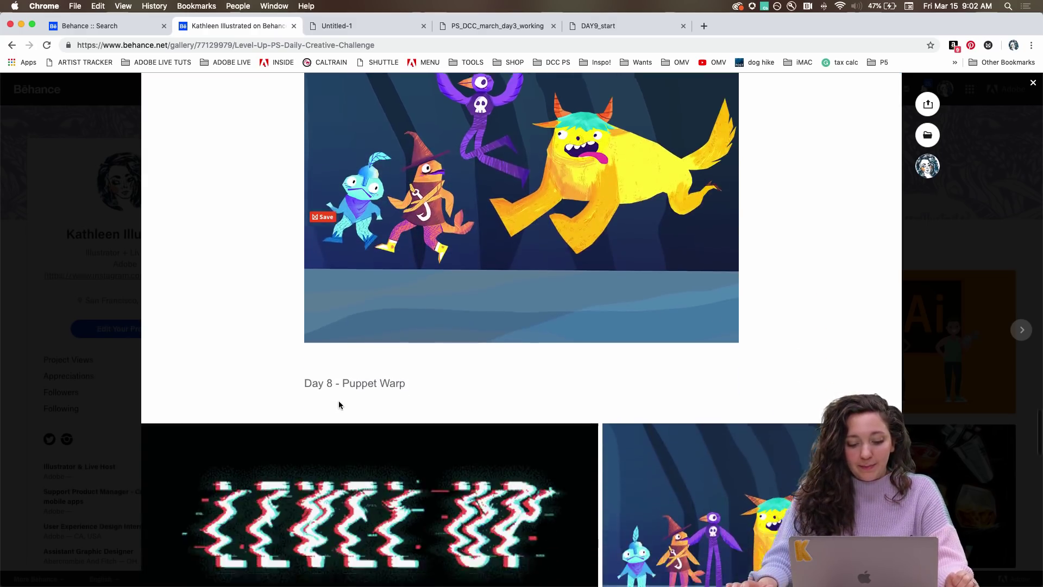
scroll(321, 417, down, 3)
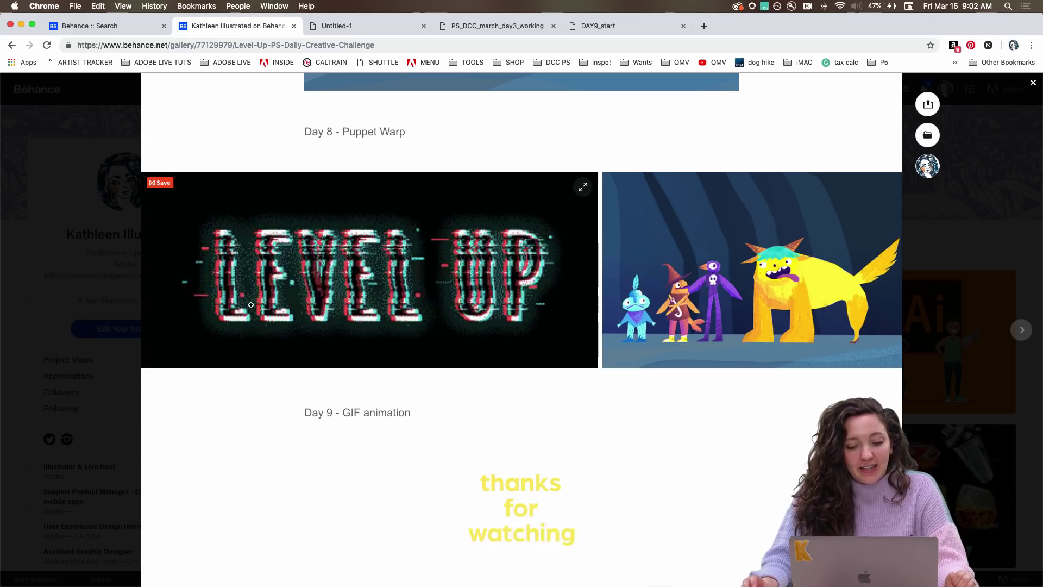
scroll(723, 318, down, 3)
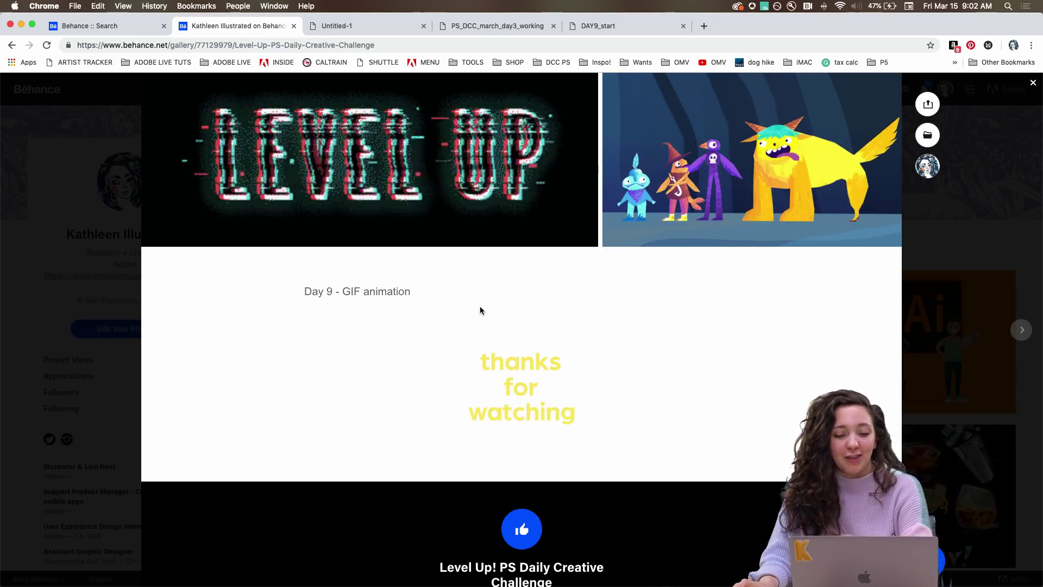
- Close the open project and look over the work thumbnails on the profile page
click(122, 380)
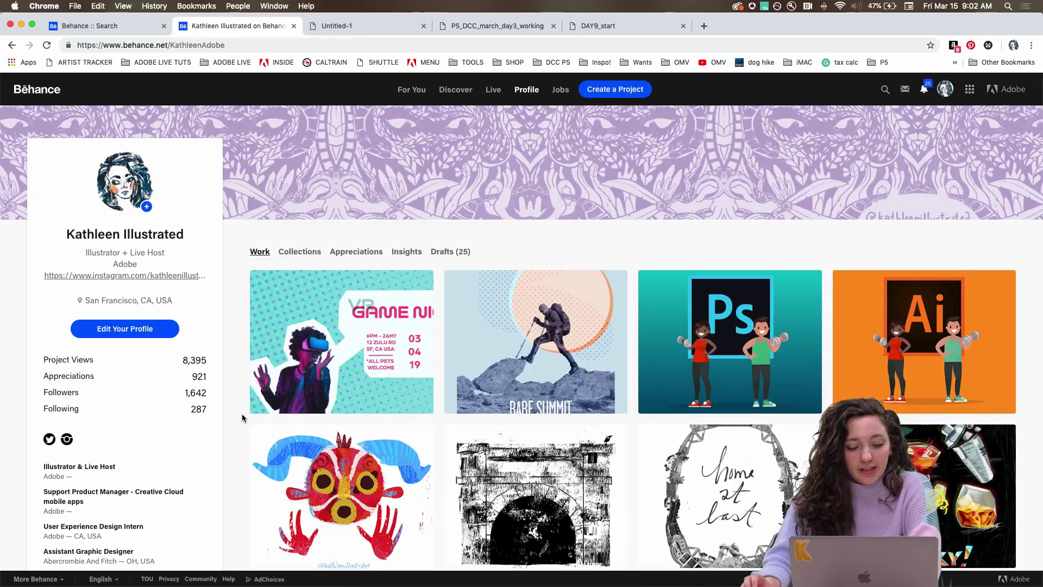
scroll(235, 426, down, 5)
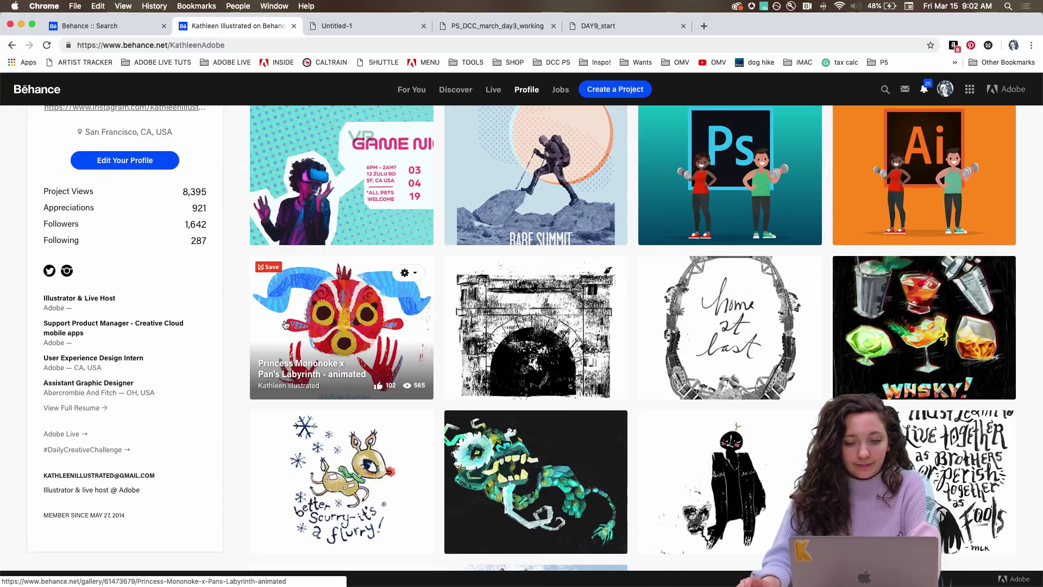
scroll(284, 325, up, 5)
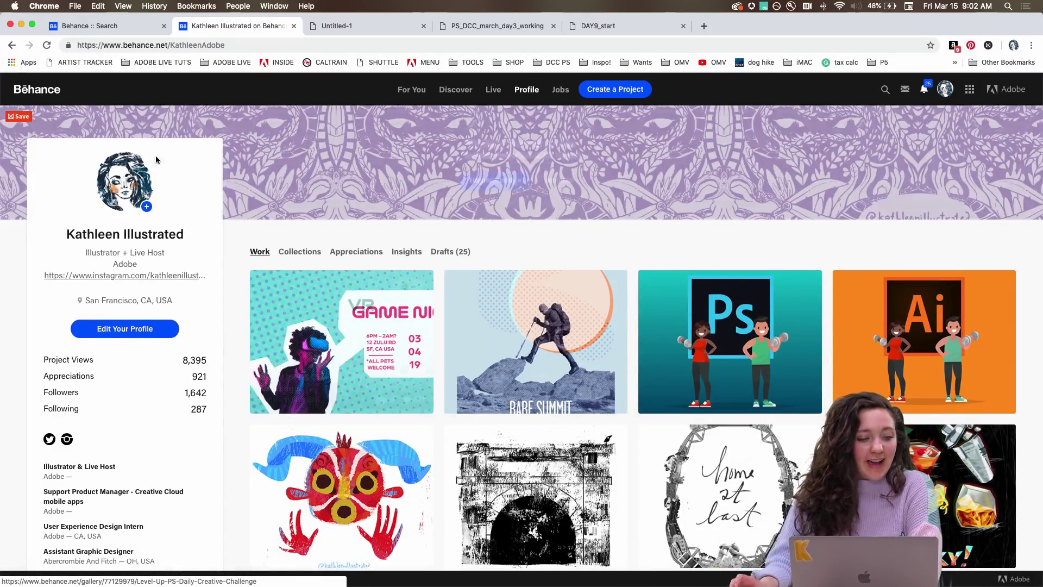
- Return to the PSDAILYCHALLENGE project search and sort its results by Most Recent
click(124, 31)
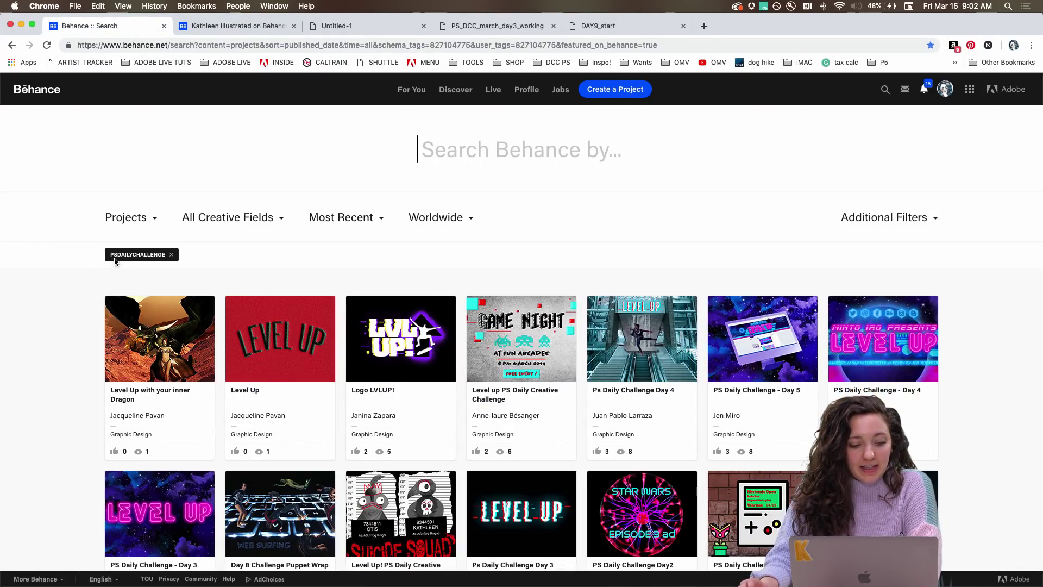
click(352, 217)
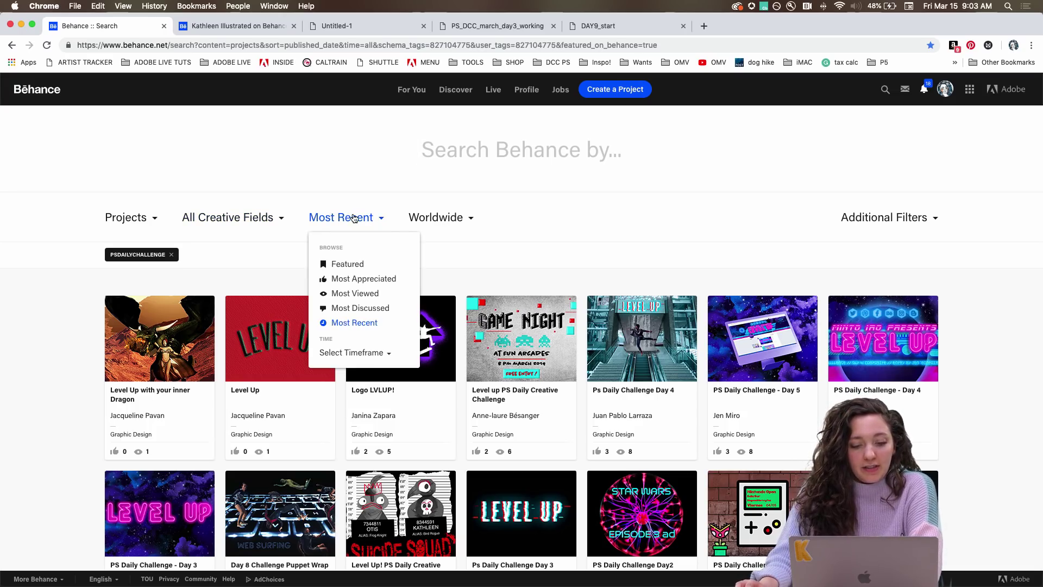
click(350, 324)
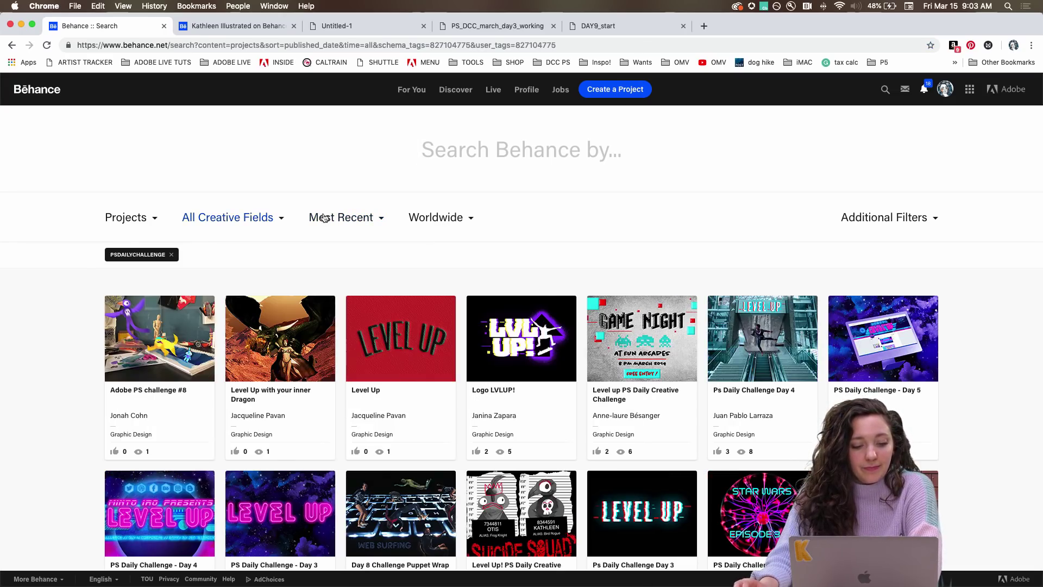
click(184, 316)
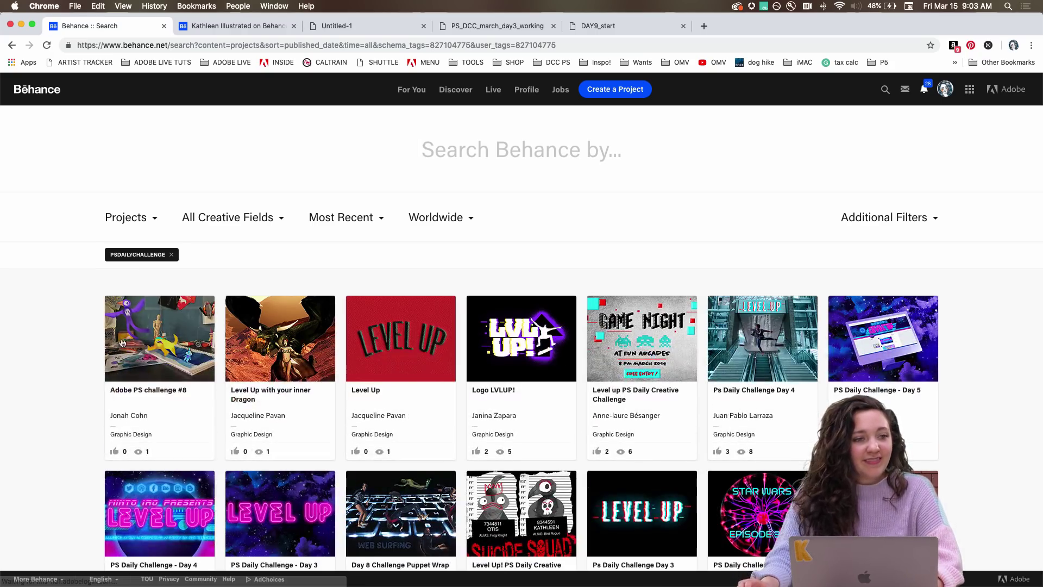
- Browse the community submissions tagged PSDAILYCHALLENGE, working down from the newest to the older projects
scroll(129, 317, down, 5)
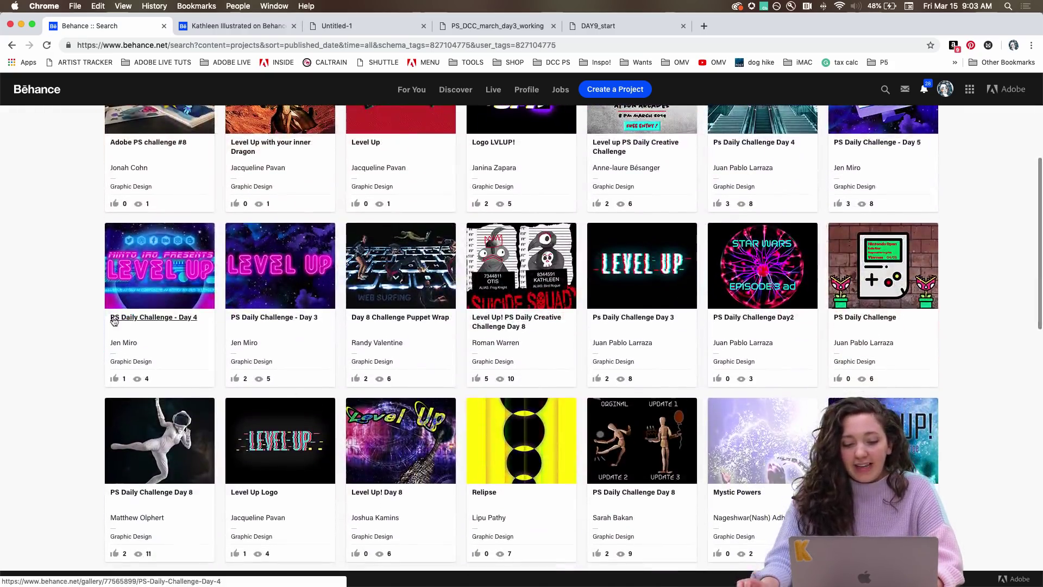
scroll(66, 334, down, 3)
scroll(66, 334, down, 3)
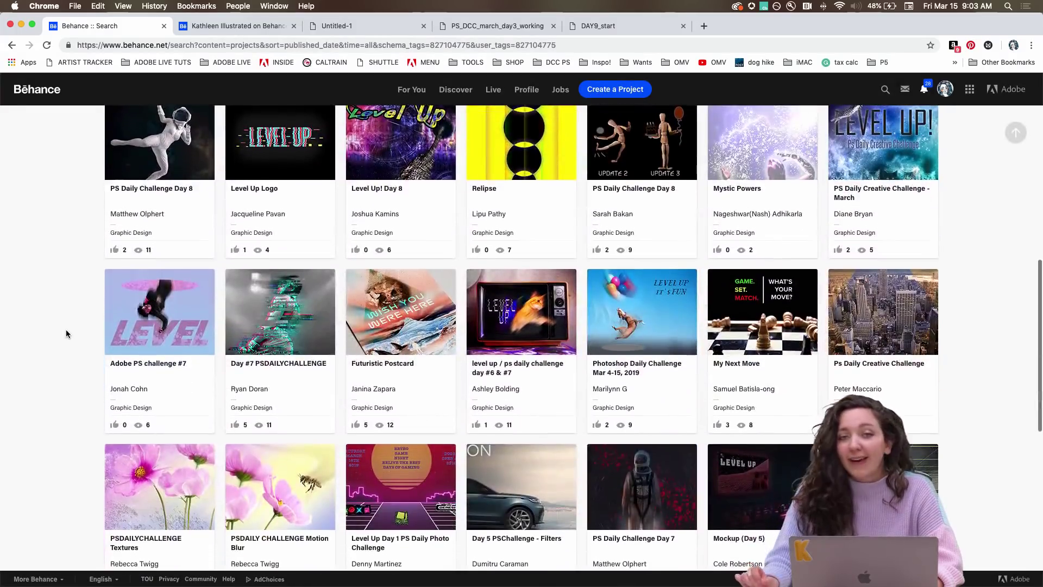
scroll(65, 334, down, 3)
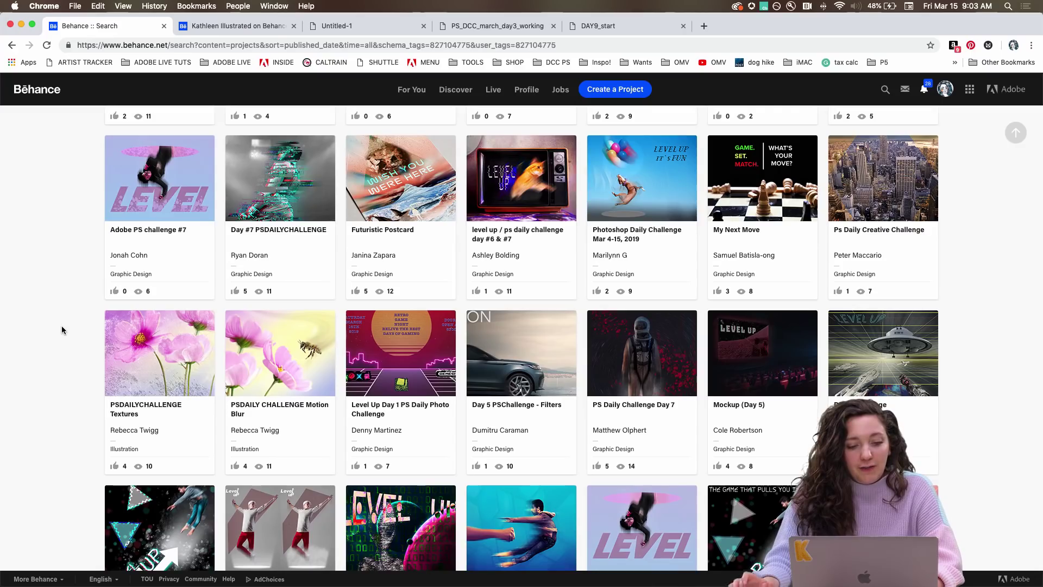
scroll(62, 330, down, 5)
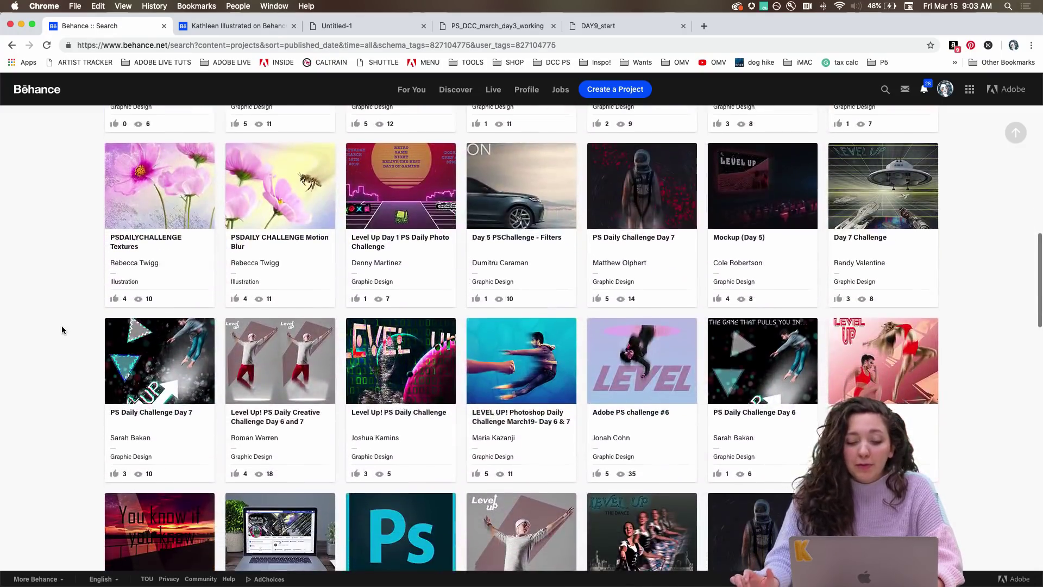
scroll(61, 330, down, 10)
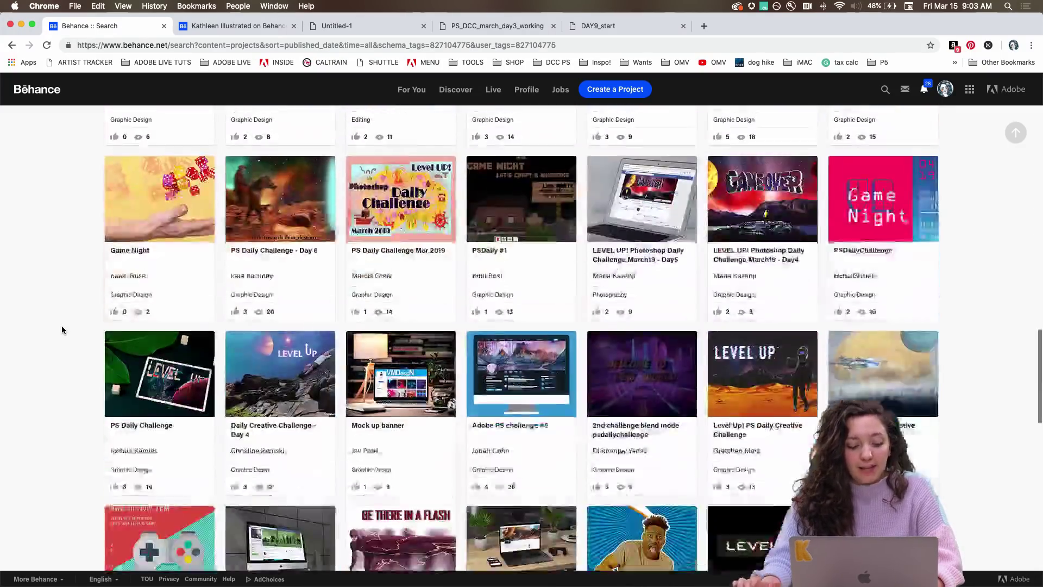
scroll(61, 330, down, 5)
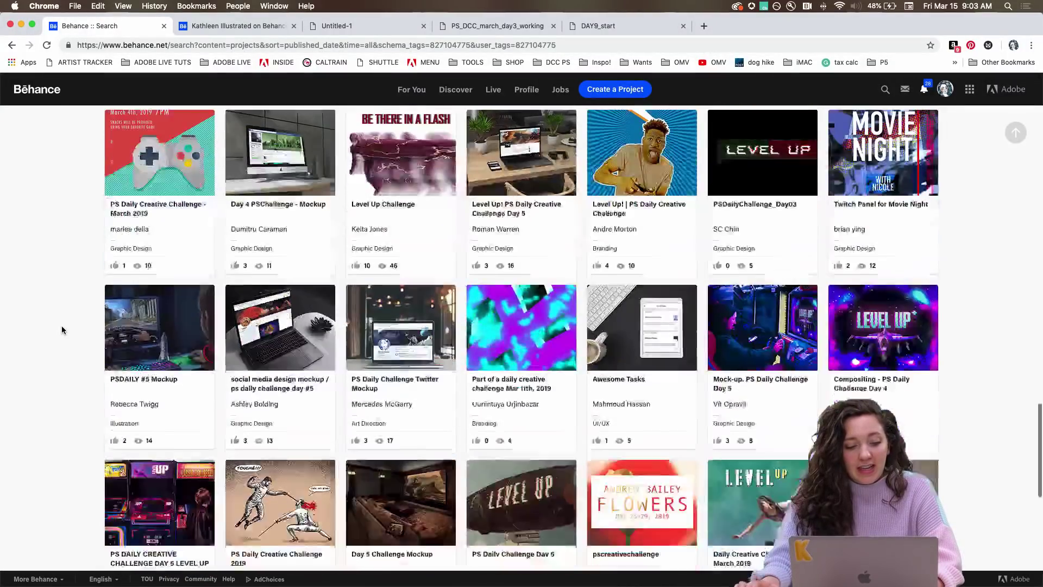
scroll(62, 330, down, 10)
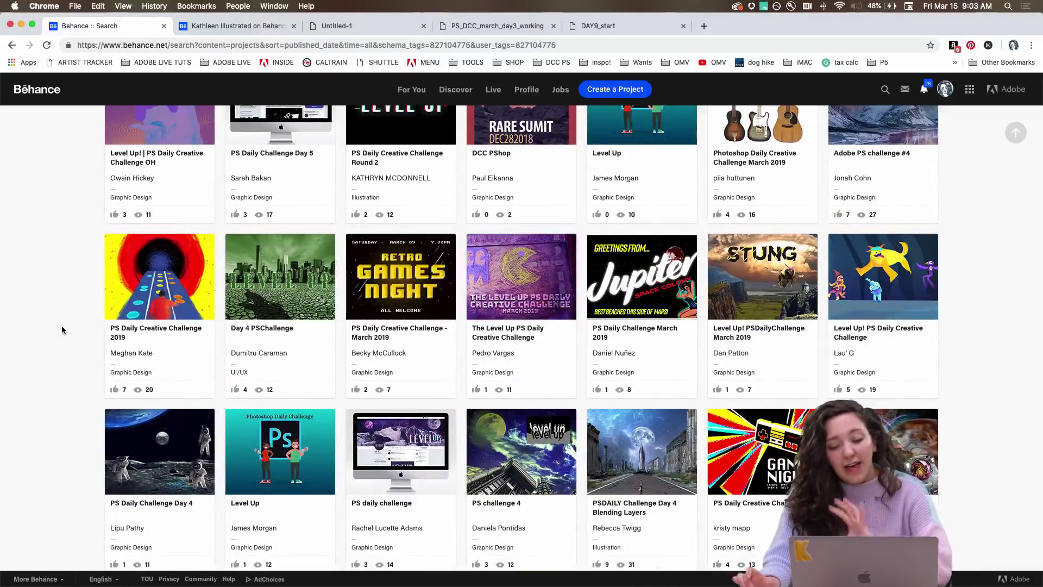
scroll(62, 329, down, 5)
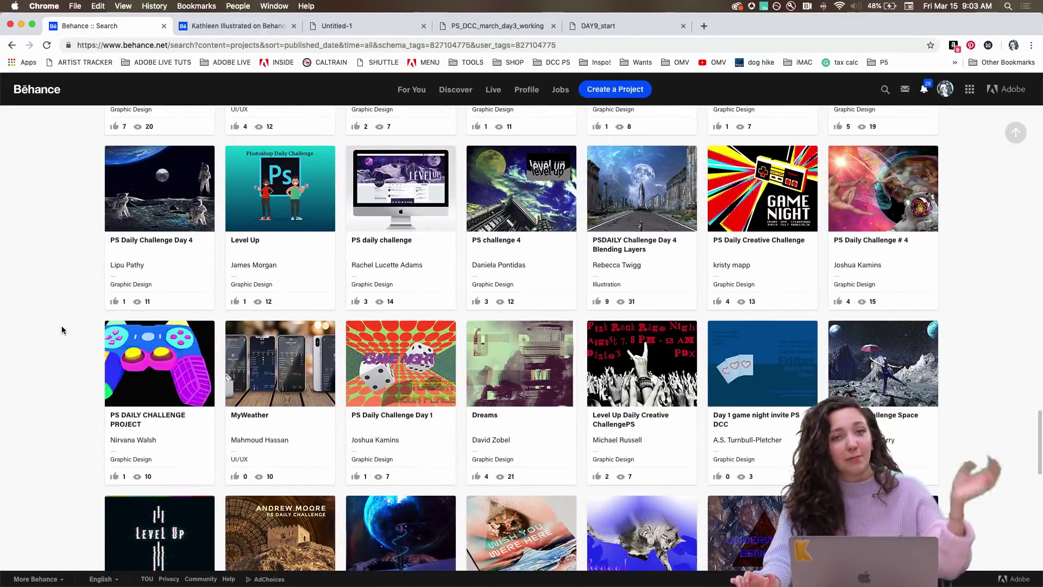
scroll(62, 330, down, 5)
scroll(62, 329, down, 9)
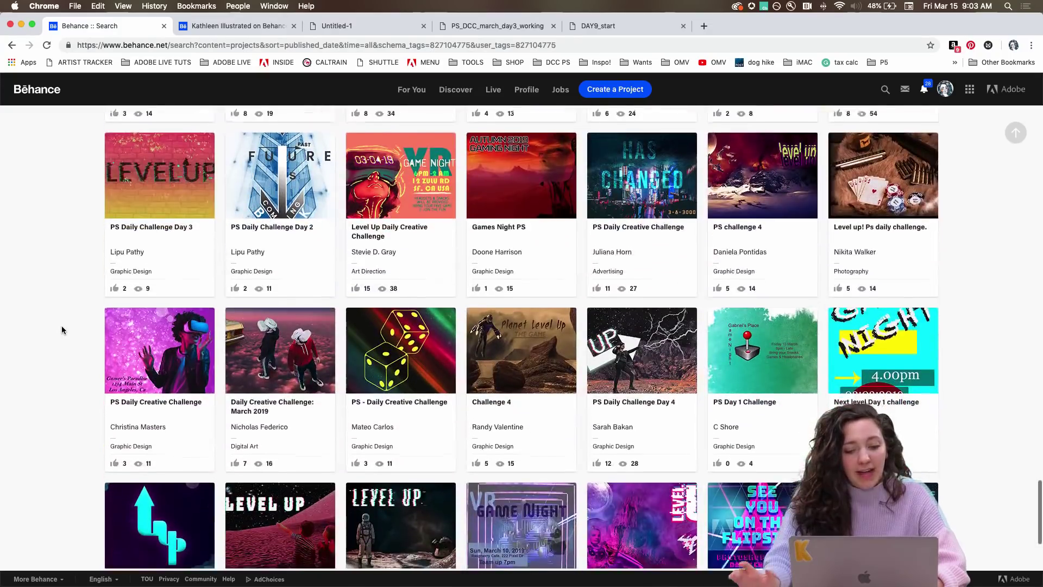
- Browse the older PSDAILYCHALLENGE submissions, from the Day 3 and Day 4 Level Up pieces through to the February 2019 projects
scroll(62, 330, down, 8)
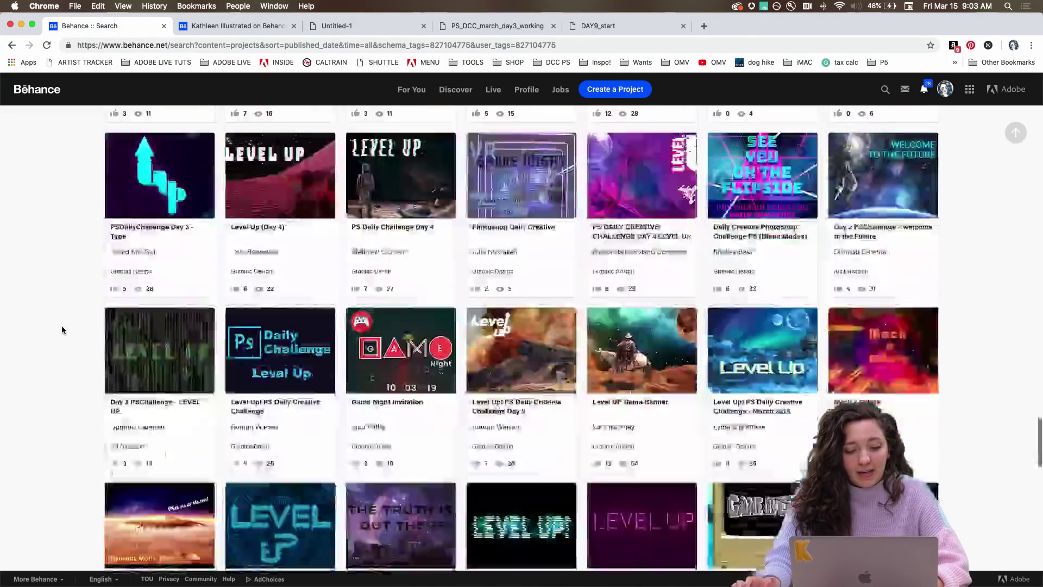
scroll(61, 330, down, 7)
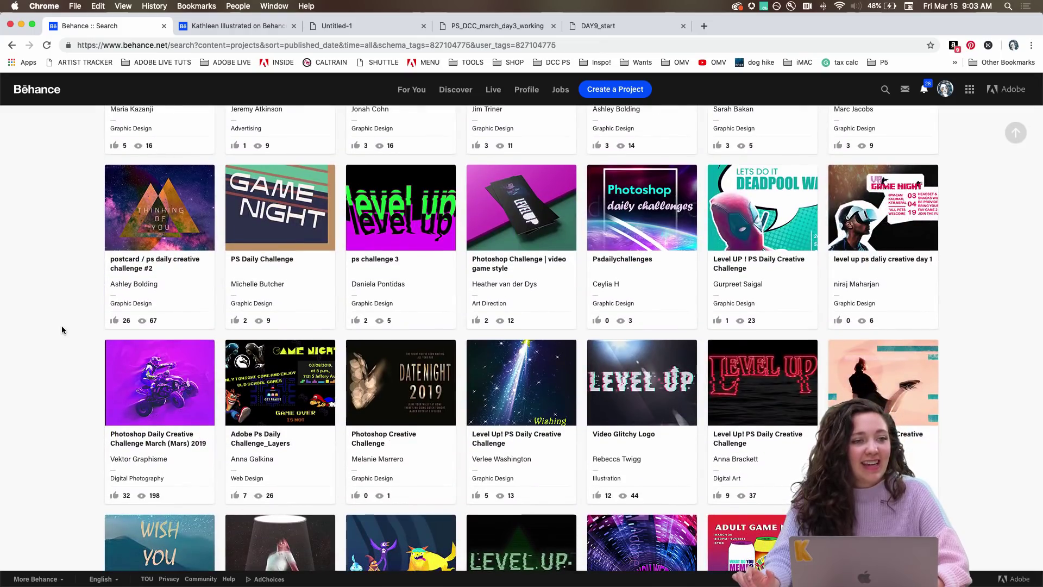
scroll(61, 330, down, 9)
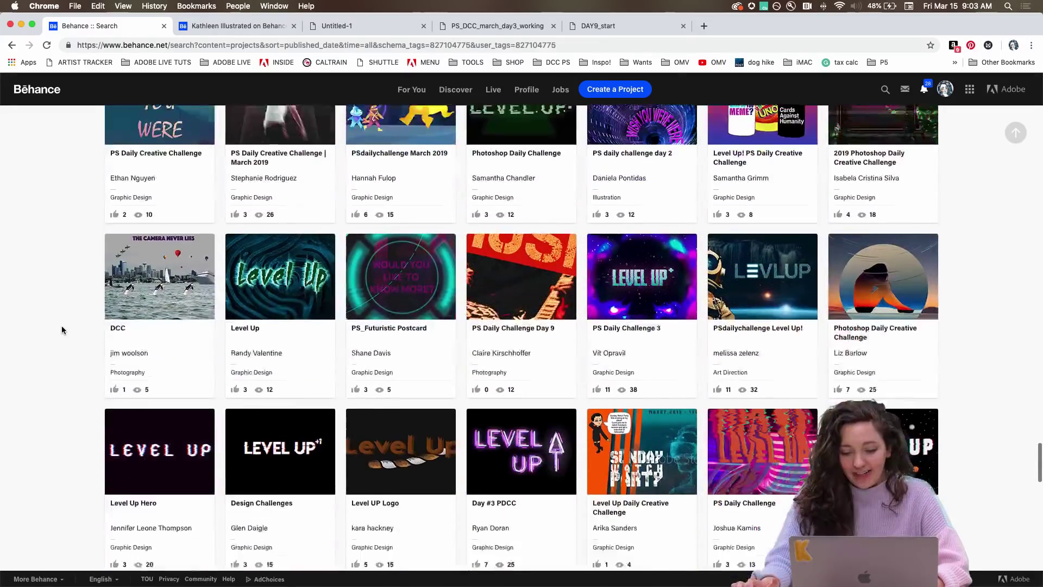
scroll(44, 364, down, 10)
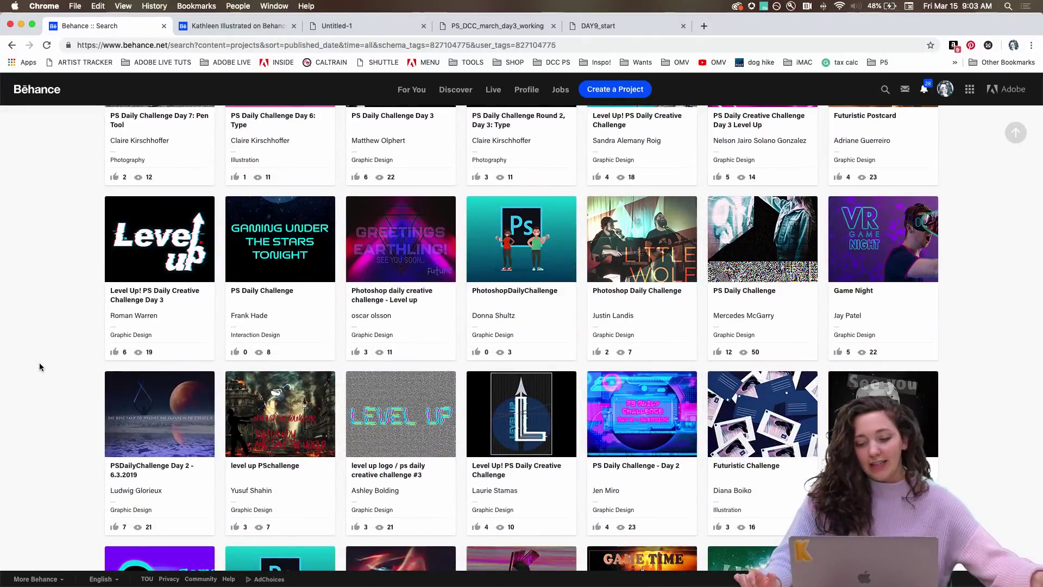
scroll(39, 363, down, 3)
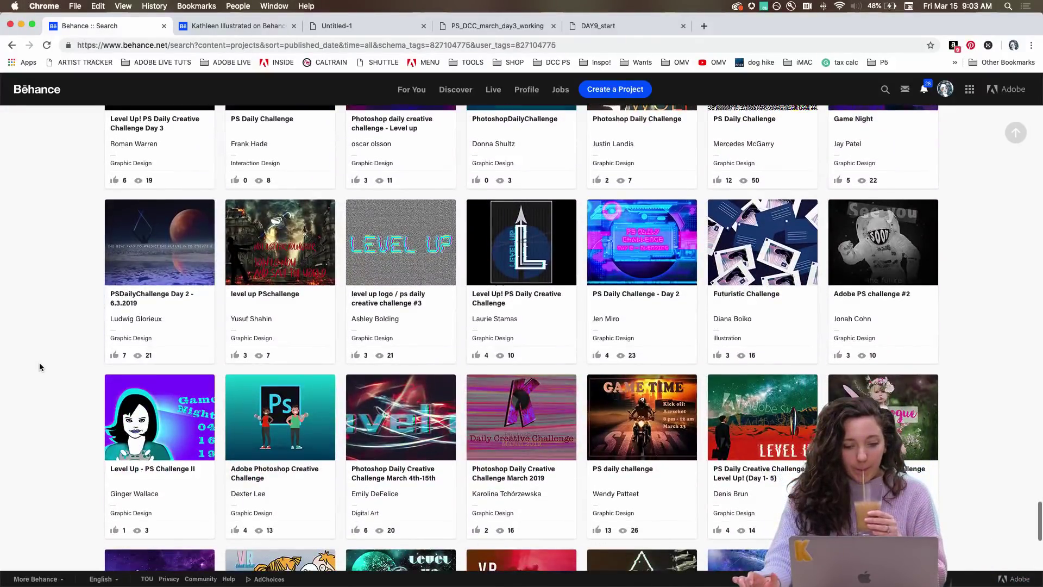
scroll(39, 363, down, 10)
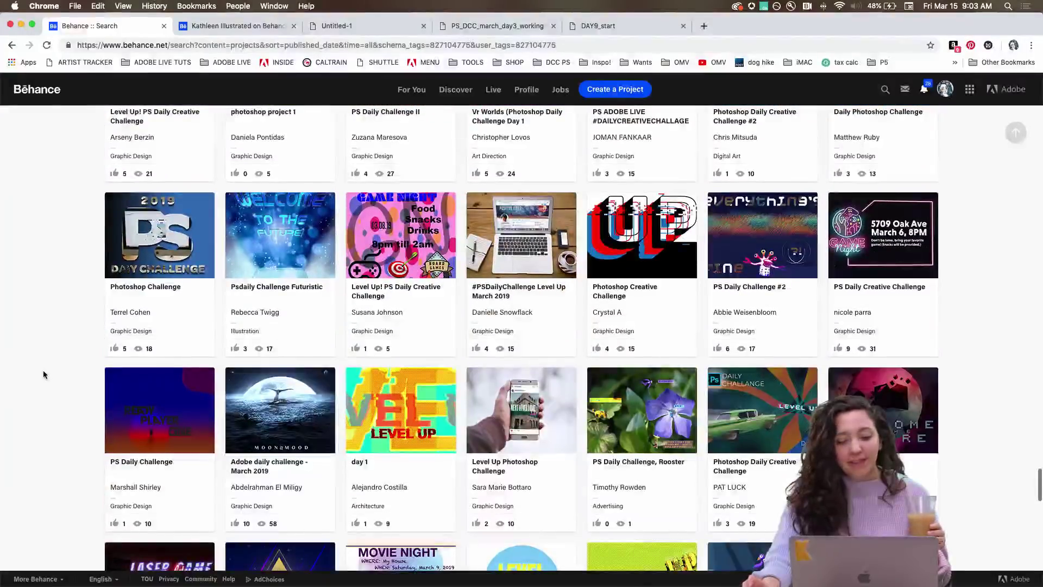
scroll(105, 348, down, 10)
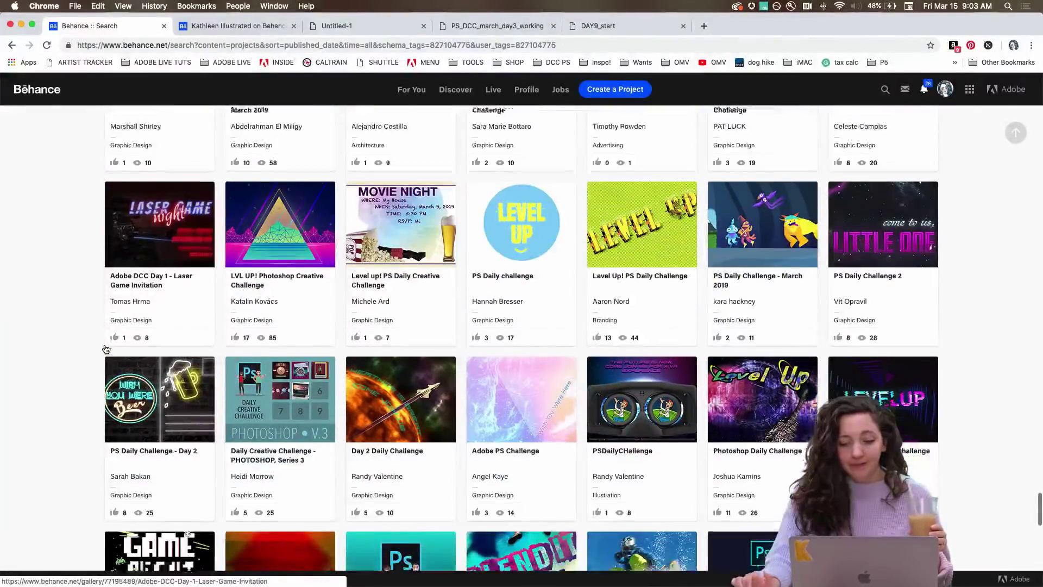
scroll(106, 349, down, 1)
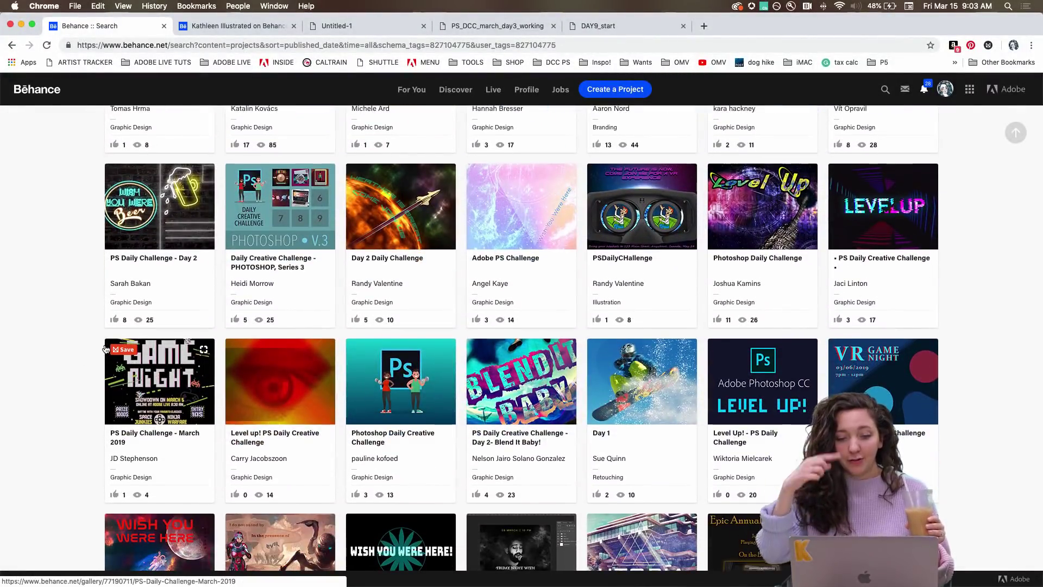
scroll(106, 349, down, 6)
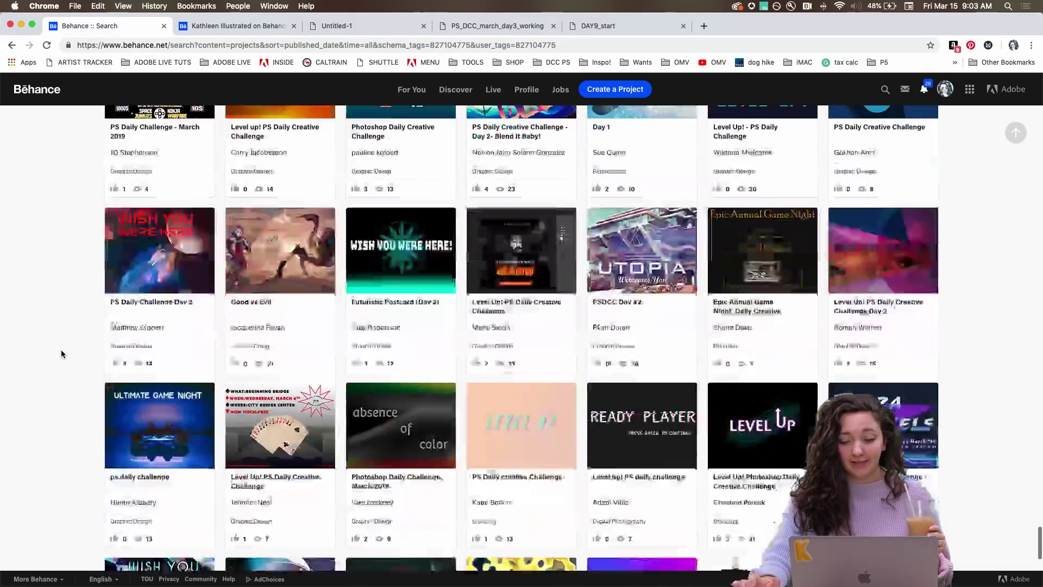
scroll(60, 354, down, 5)
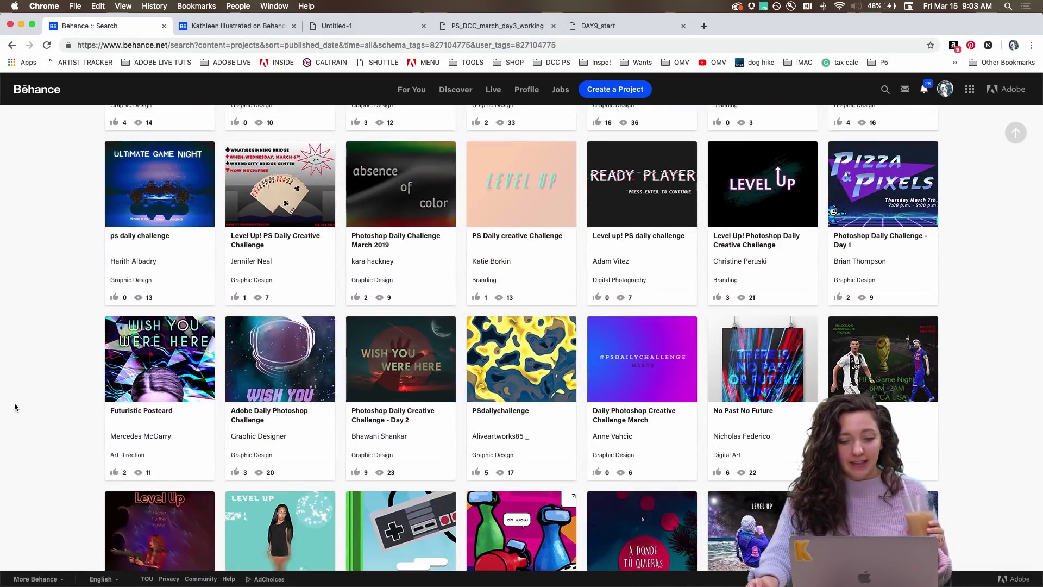
scroll(62, 359, down, 7)
scroll(63, 356, down, 4)
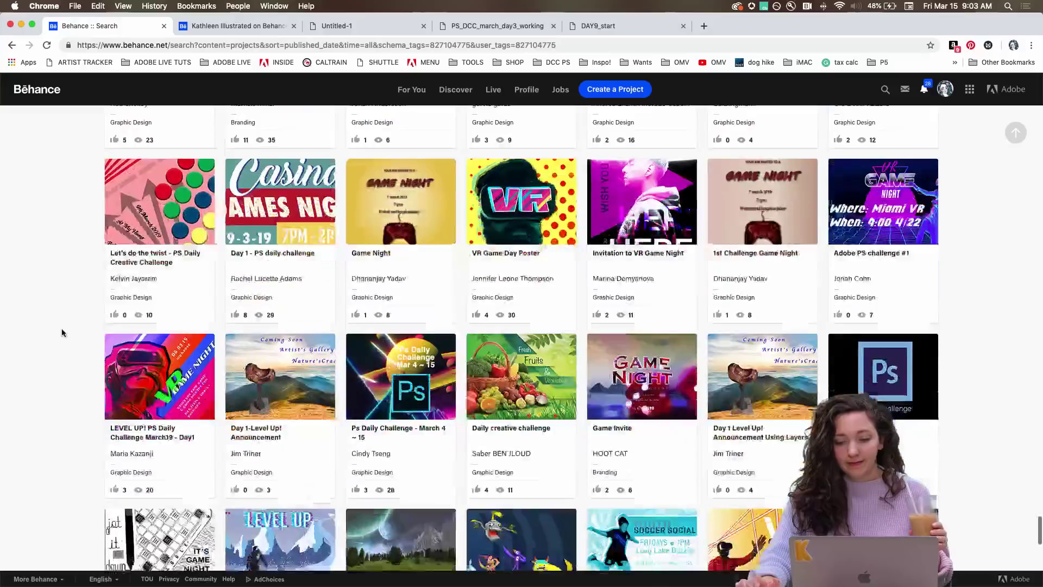
scroll(24, 416, down, 17)
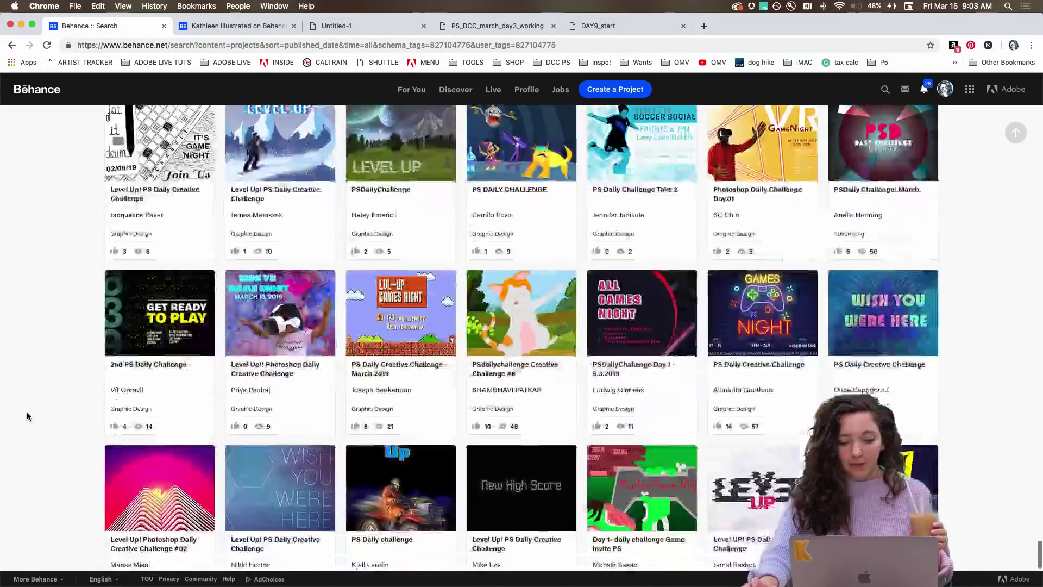
scroll(54, 440, down, 15)
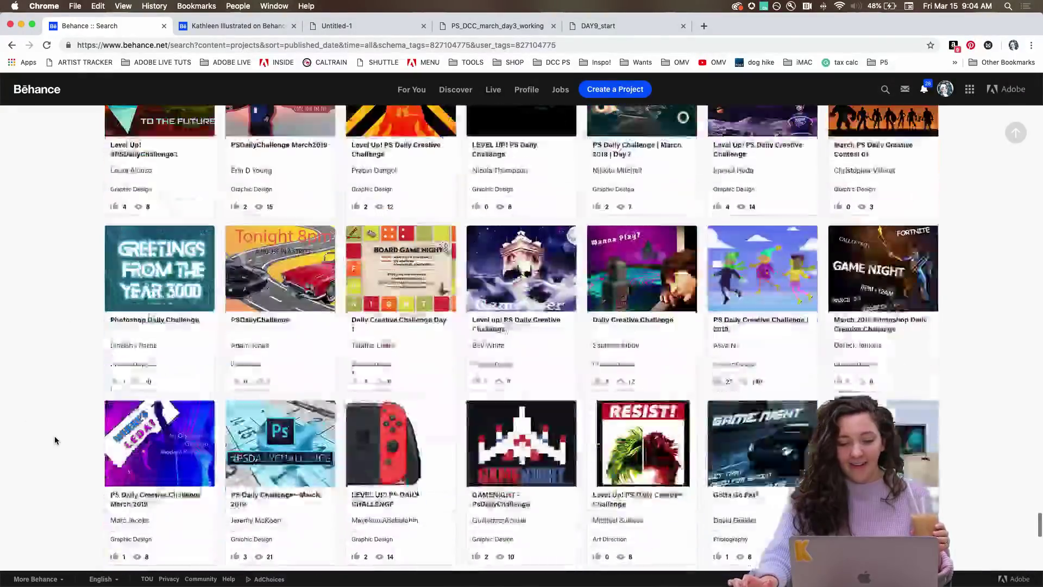
scroll(54, 440, down, 20)
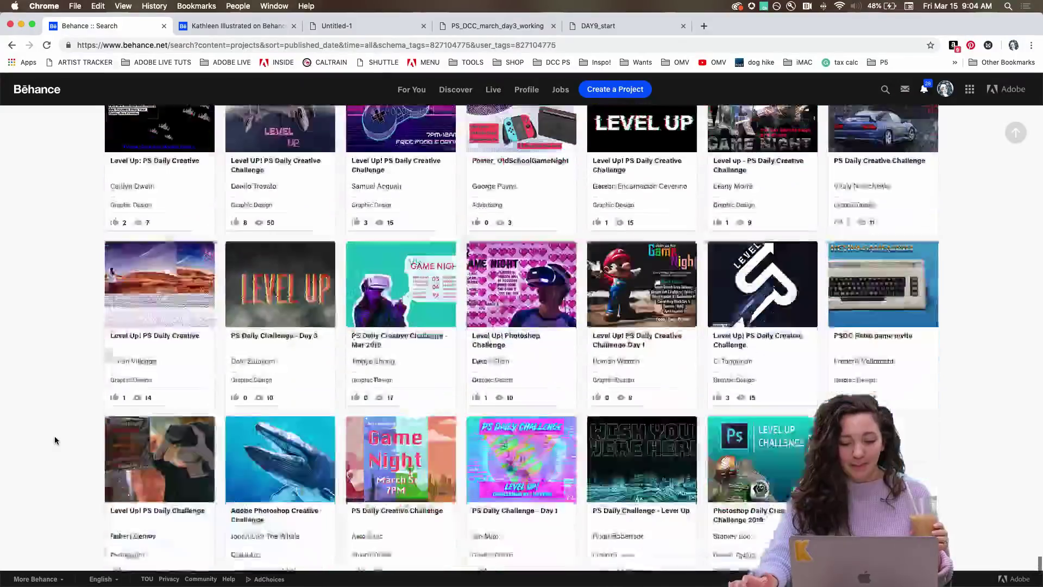
scroll(55, 439, down, 15)
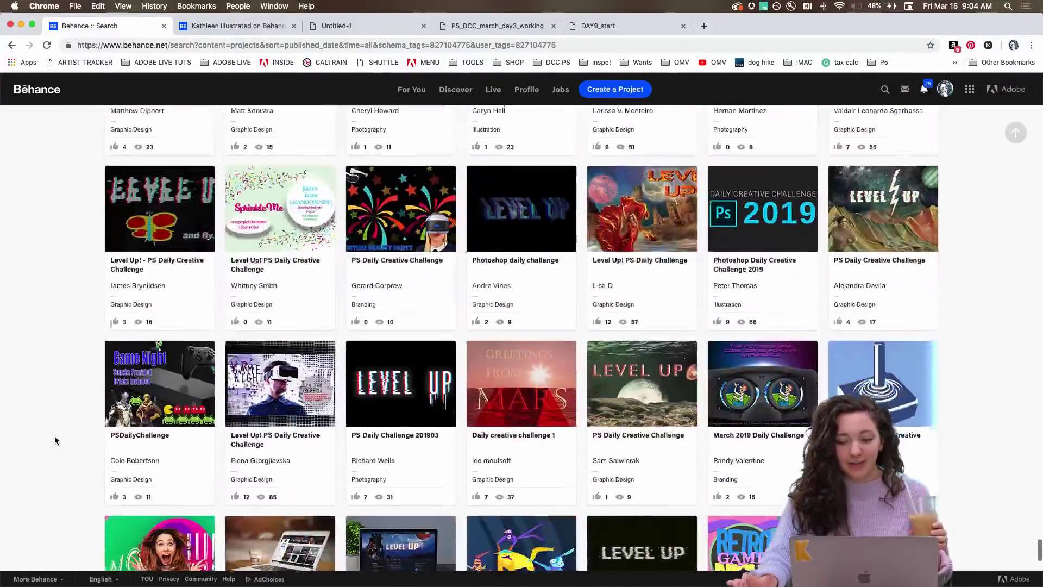
scroll(54, 439, down, 10)
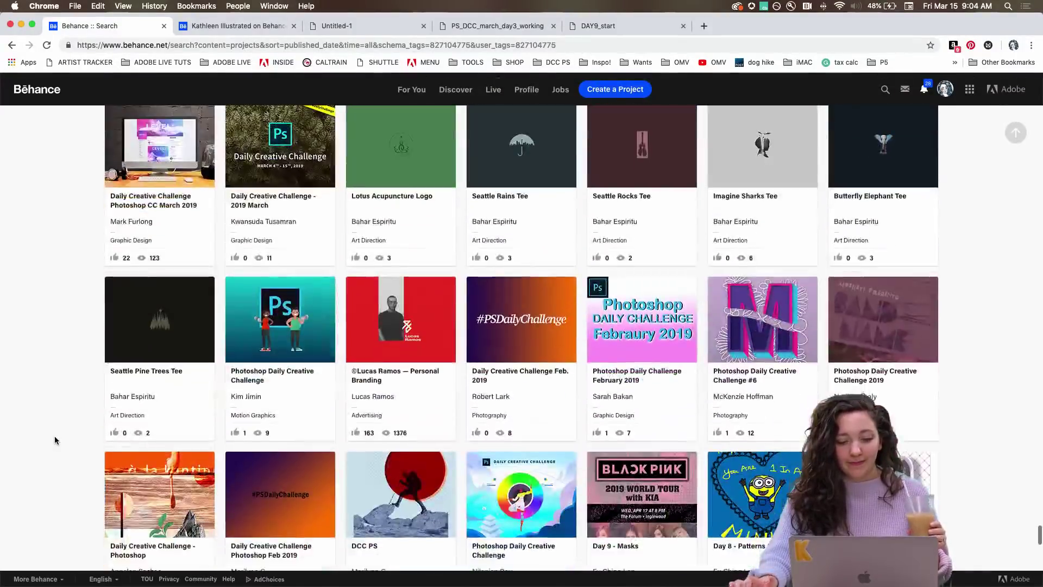
- Return to the March 2019 submissions and open the project showing red LEVEL UP lettering above a moonlit sea in a new tab
scroll(54, 439, up, 4)
scroll(54, 438, up, 3)
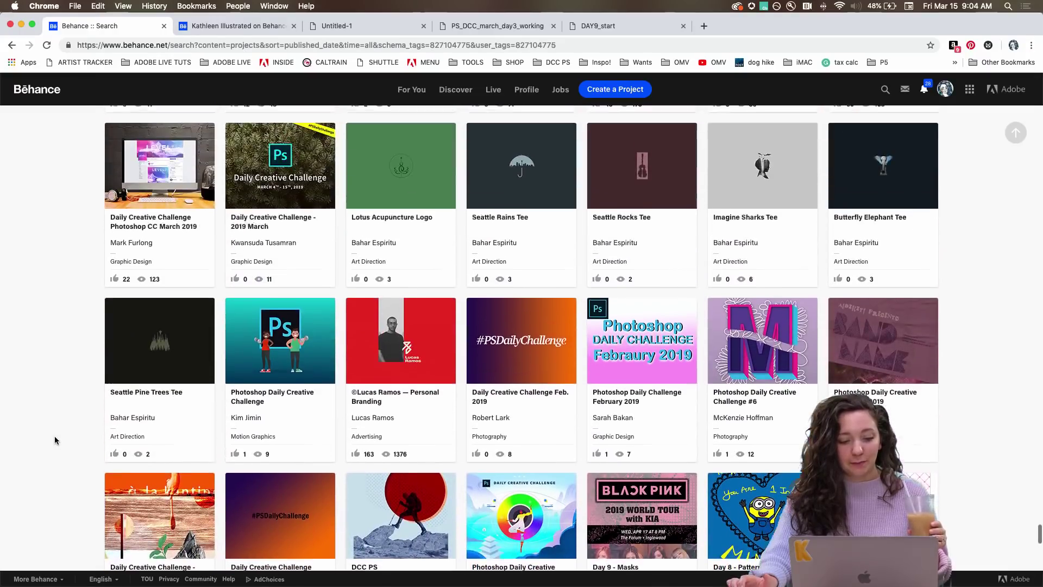
scroll(132, 412, up, 4)
scroll(132, 411, up, 7)
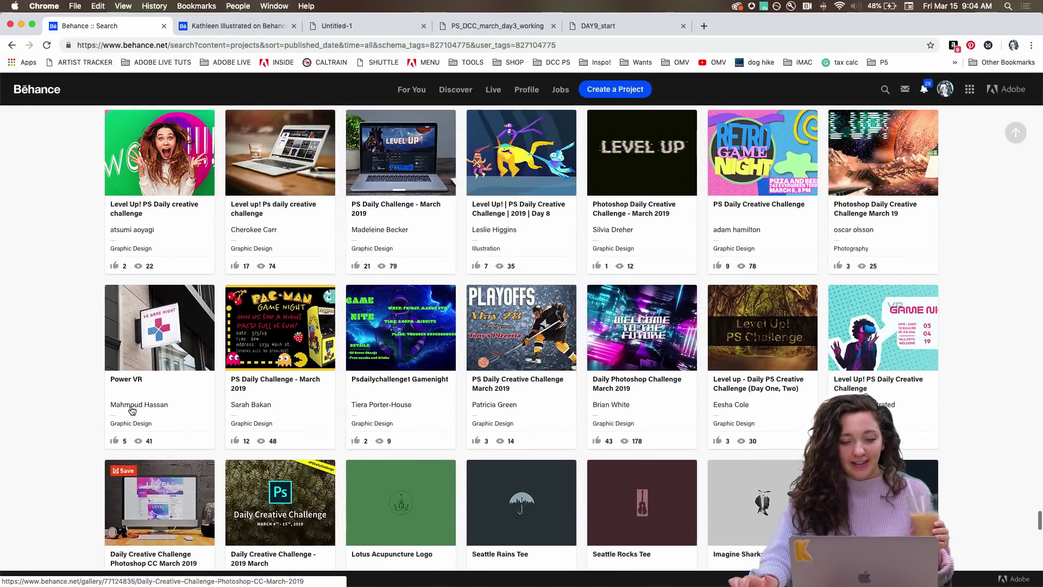
scroll(132, 410, up, 1)
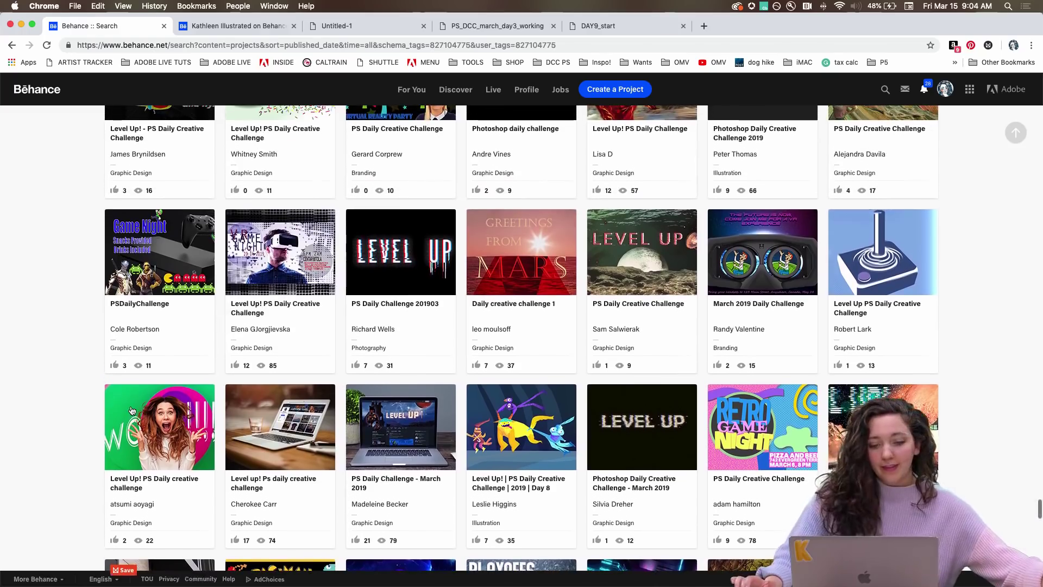
scroll(132, 412, up, 2)
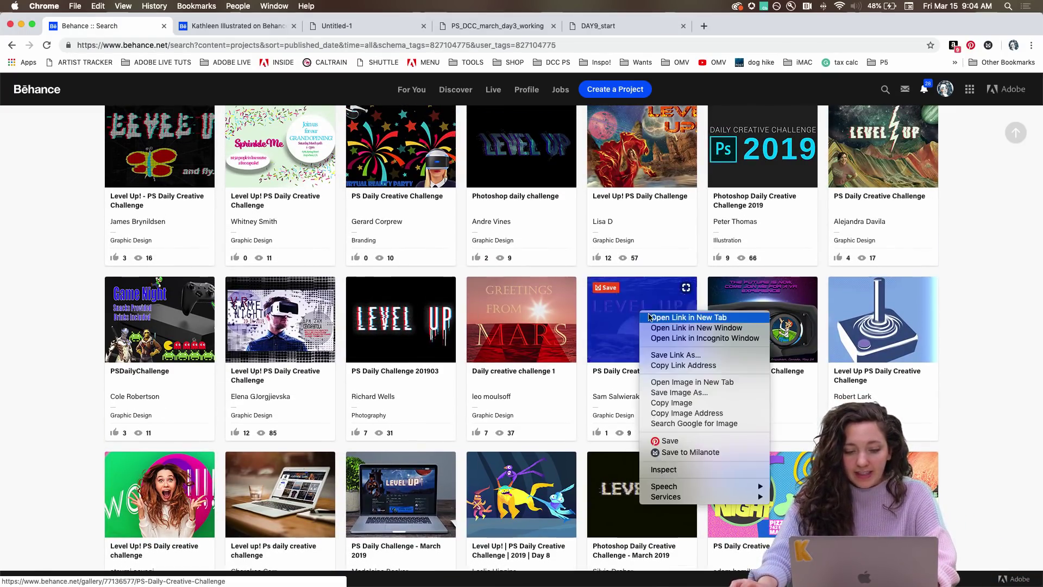
click(650, 317)
- Open the glitch-lettered butterfly project and the cartoon Game Night project "Level Up PS Daily Challenge" in separate new tabs
scroll(282, 263, up, 4)
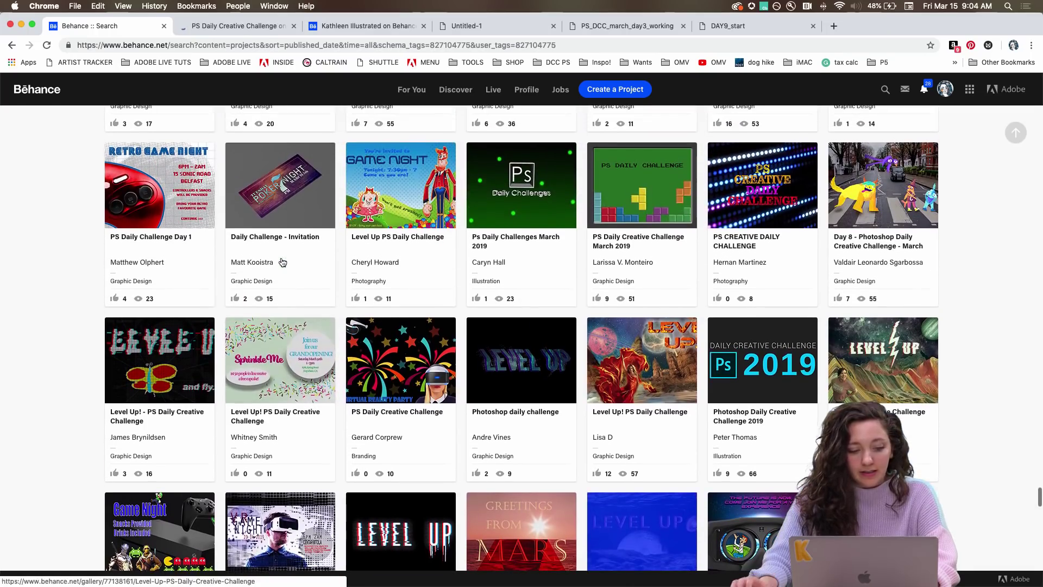
right_click(146, 353)
click(175, 362)
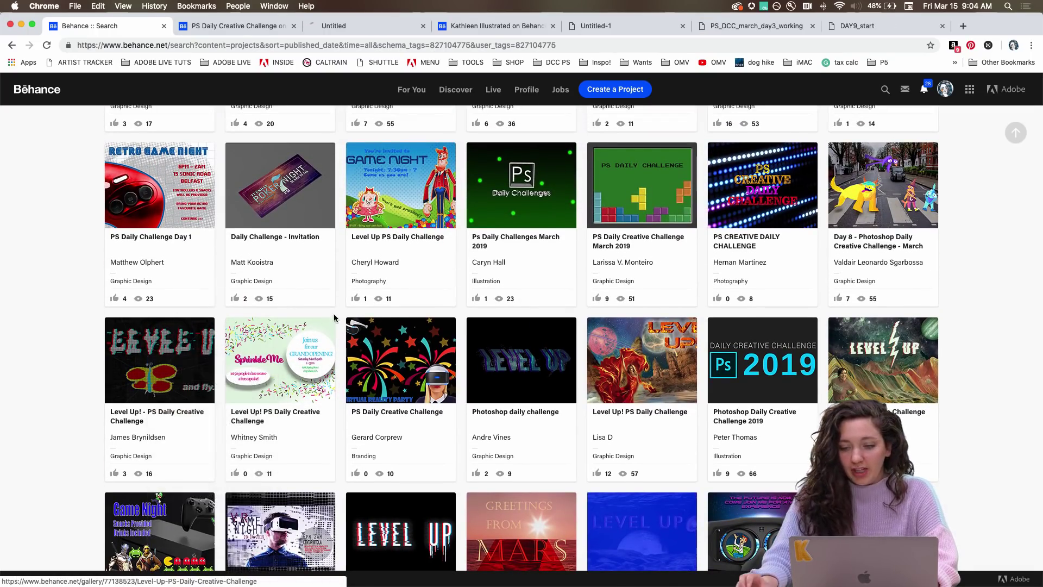
scroll(584, 274, up, 2)
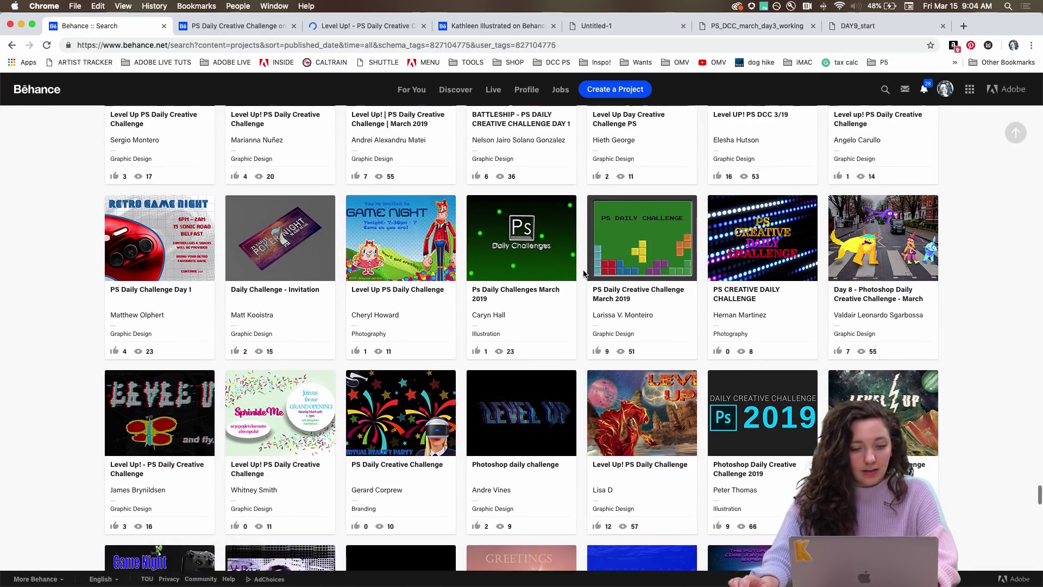
right_click(403, 275)
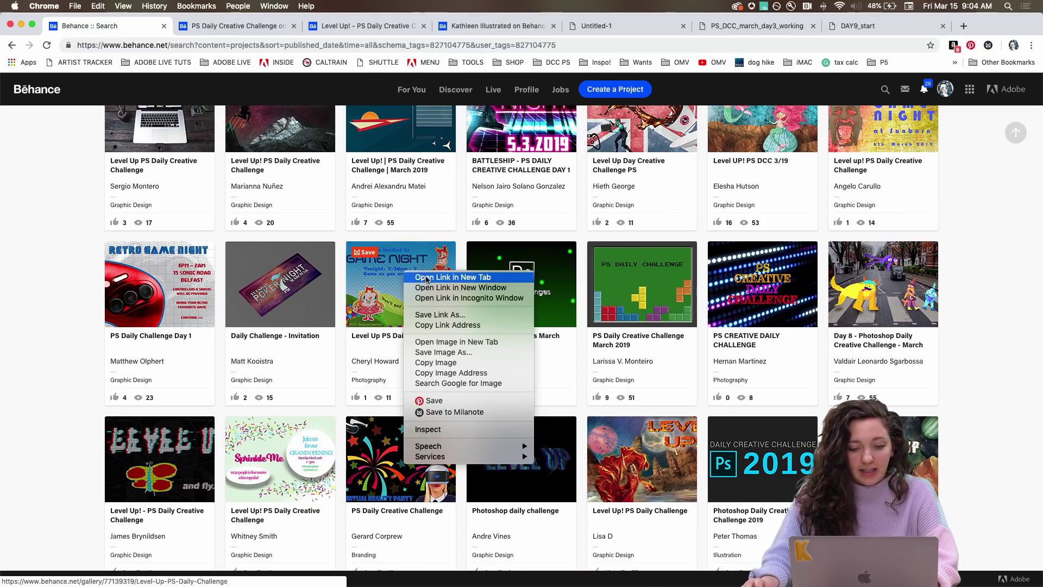
click(429, 278)
- Look through the newer game night and postcard submissions and open the desert landscape project "Level Up! PS Daily Creative" in a new tab
scroll(505, 261, up, 3)
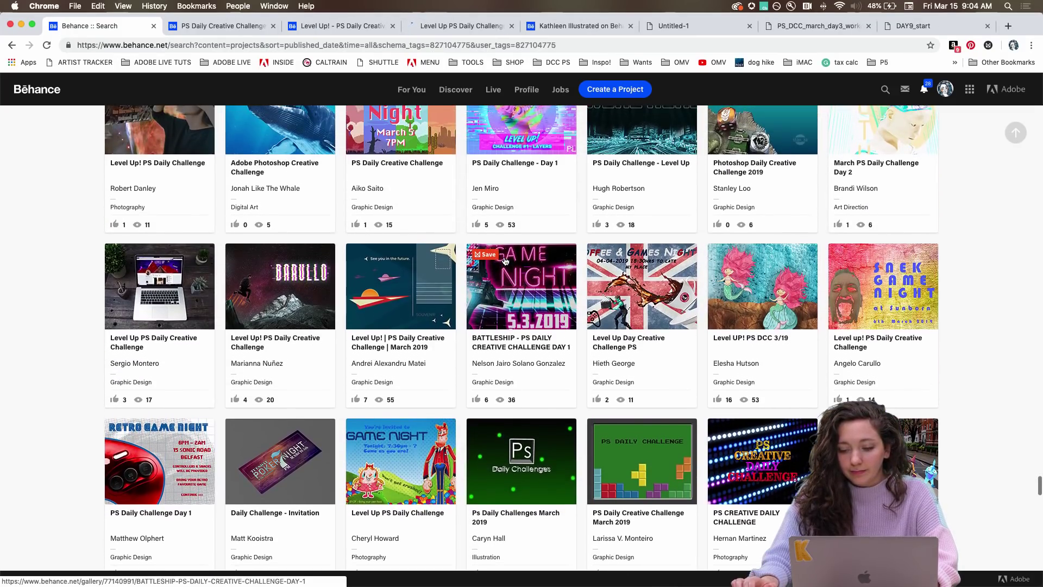
scroll(504, 261, up, 1)
scroll(761, 326, down, 2)
mouse_move(841, 384)
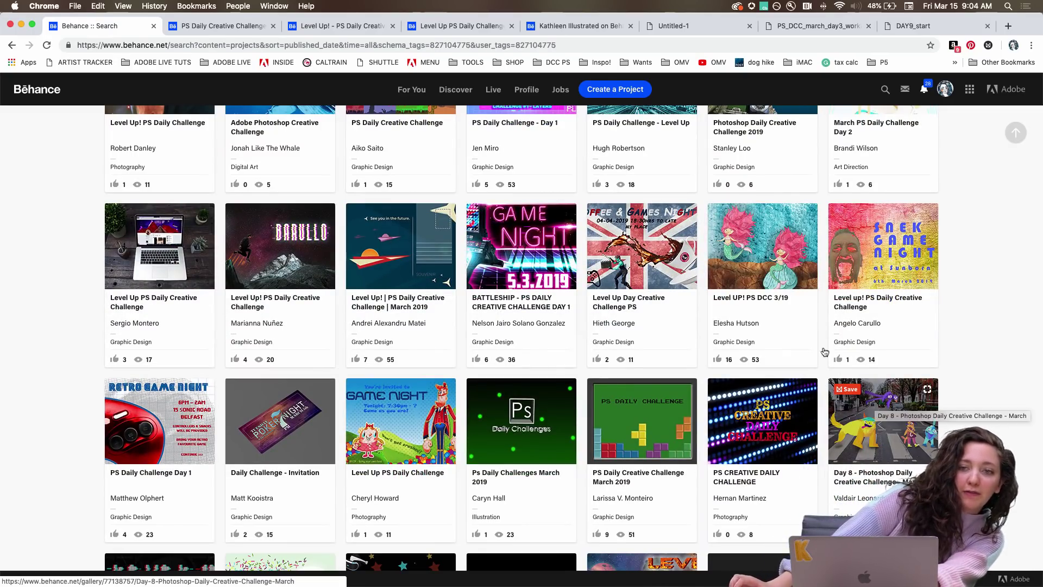
scroll(494, 359, up, 3)
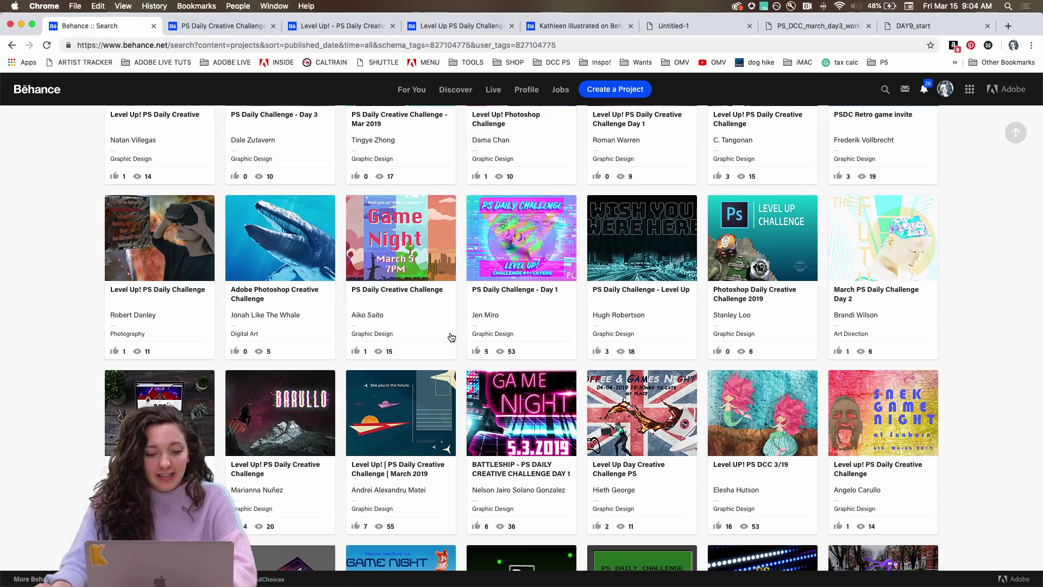
scroll(457, 334, up, 3)
scroll(450, 338, up, 3)
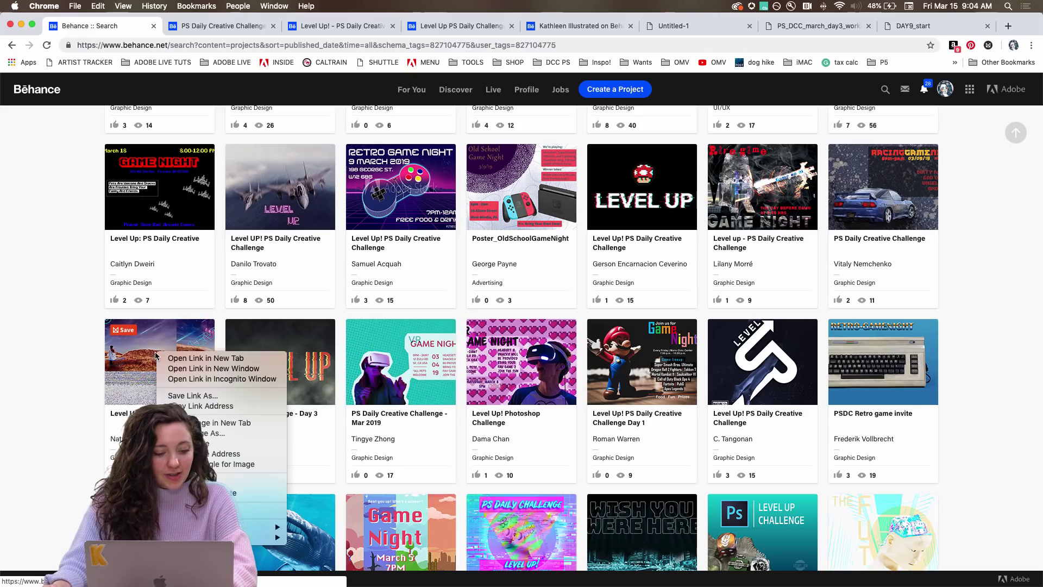
click(170, 359)
- Find the "PS Daily Creative Challenge | 2019" project with three jumping cartoon figures and open it in a new tab
scroll(387, 295, up, 5)
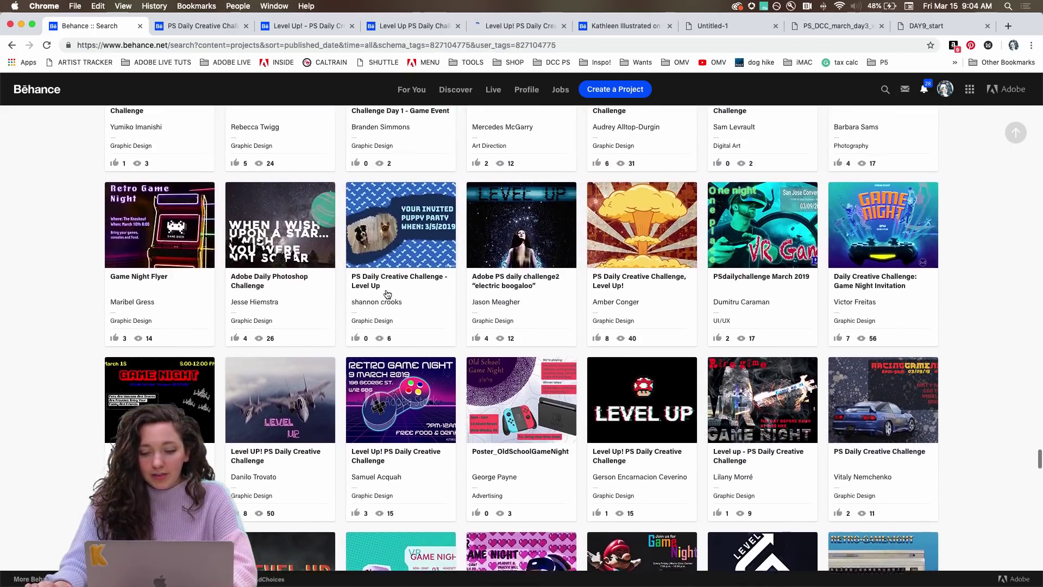
scroll(388, 295, up, 10)
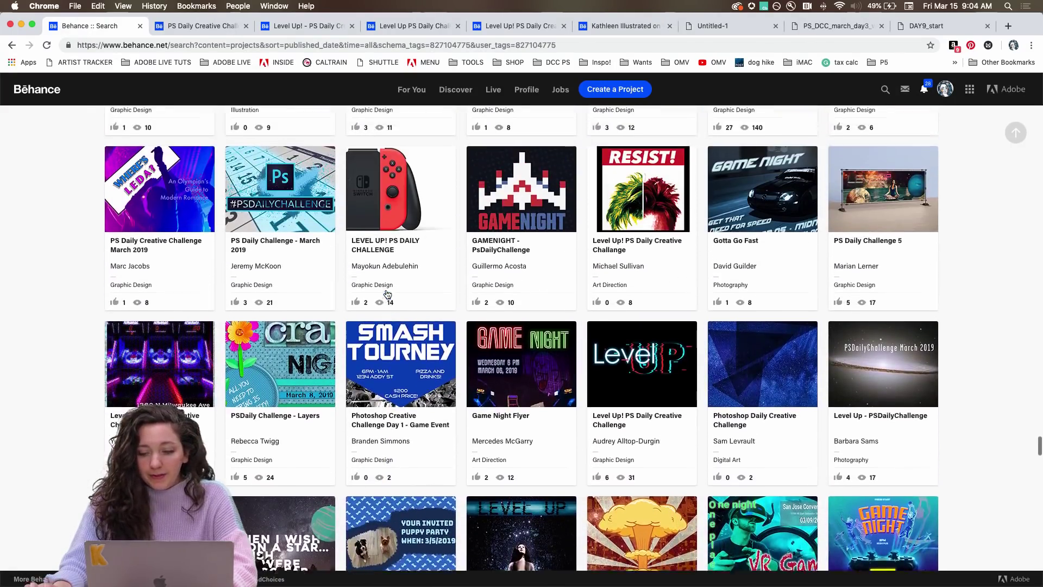
scroll(387, 295, up, 8)
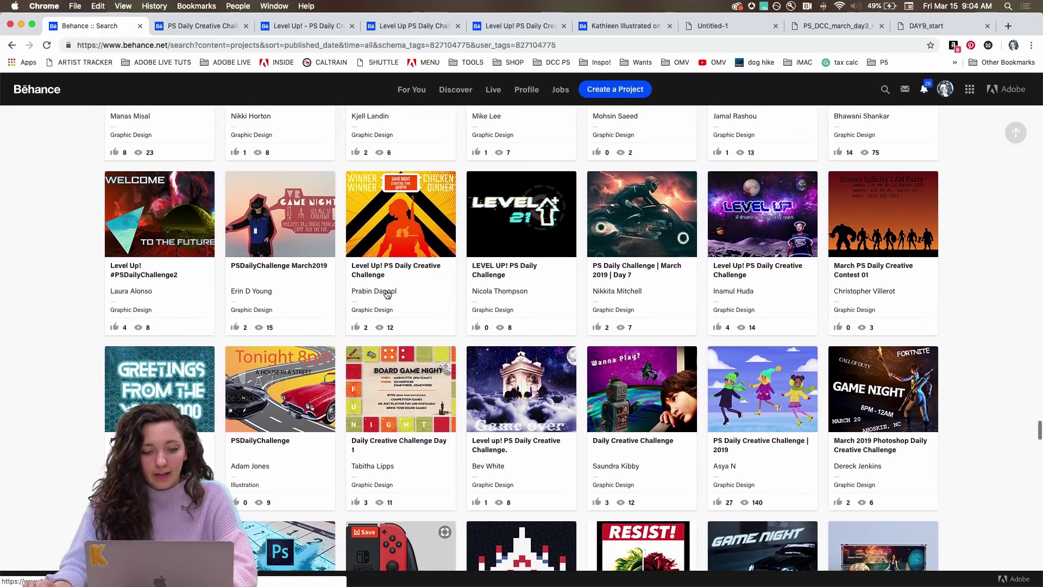
right_click(708, 394)
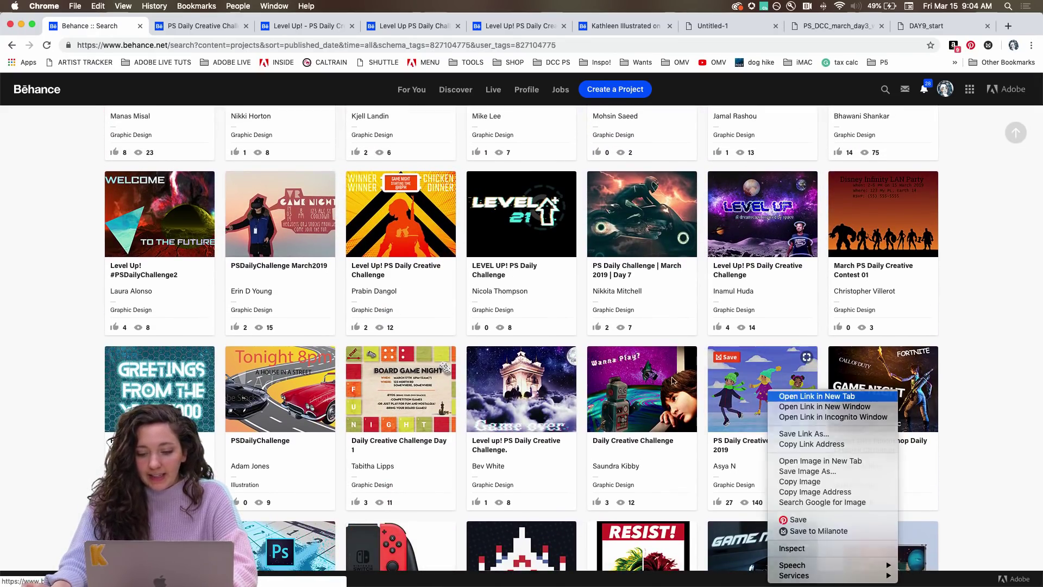
click(728, 400)
- Open "Level Up! Photoshop Daily Creative Challenge #02" and the dancing cat project "PSdailychallenge Creative Challenge #8" in separate new tabs
scroll(480, 327, up, 1)
scroll(480, 326, up, 6)
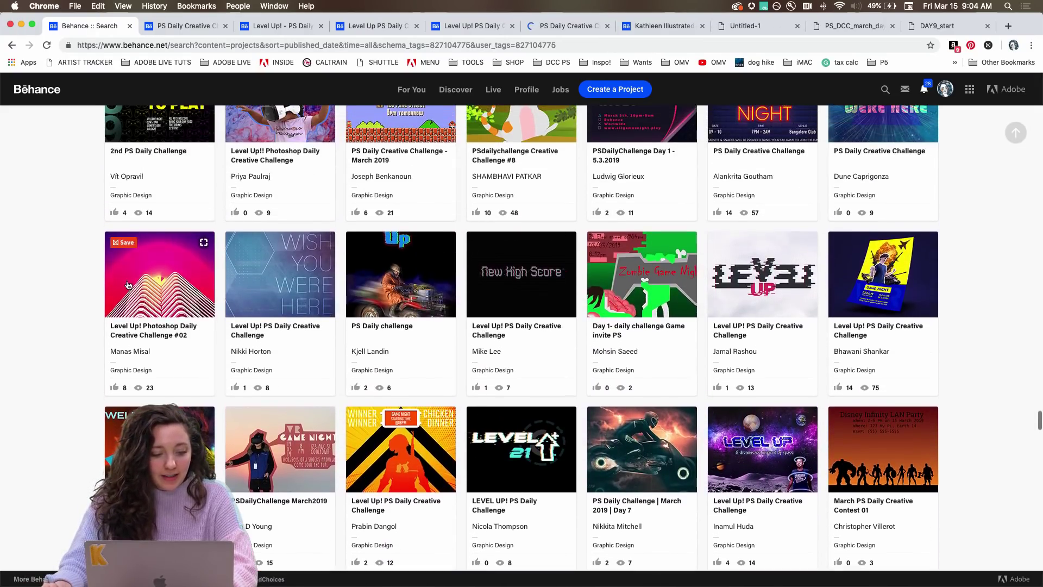
right_click(132, 281)
click(143, 286)
scroll(312, 272, up, 4)
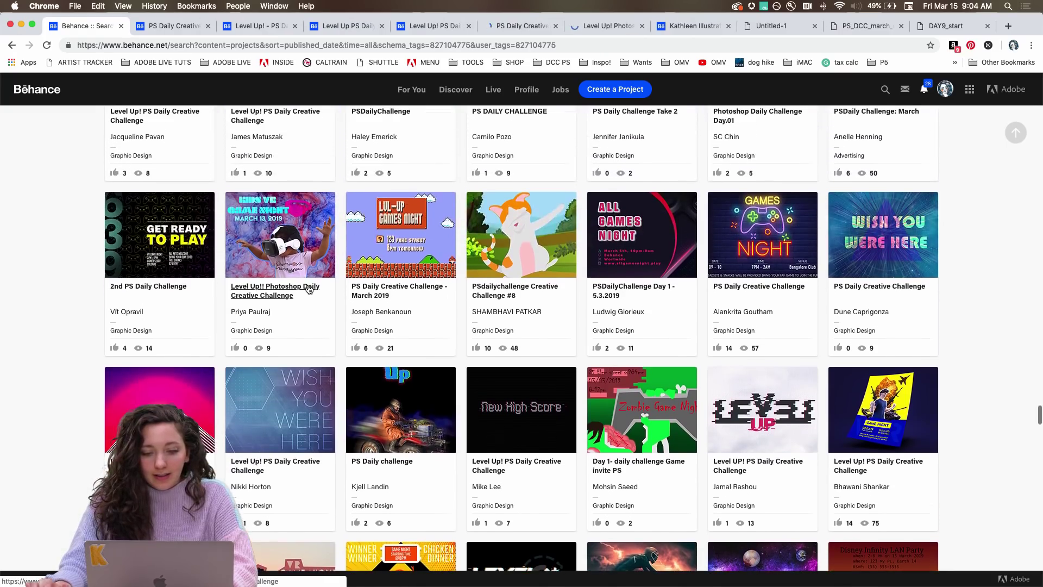
right_click(511, 220)
click(522, 227)
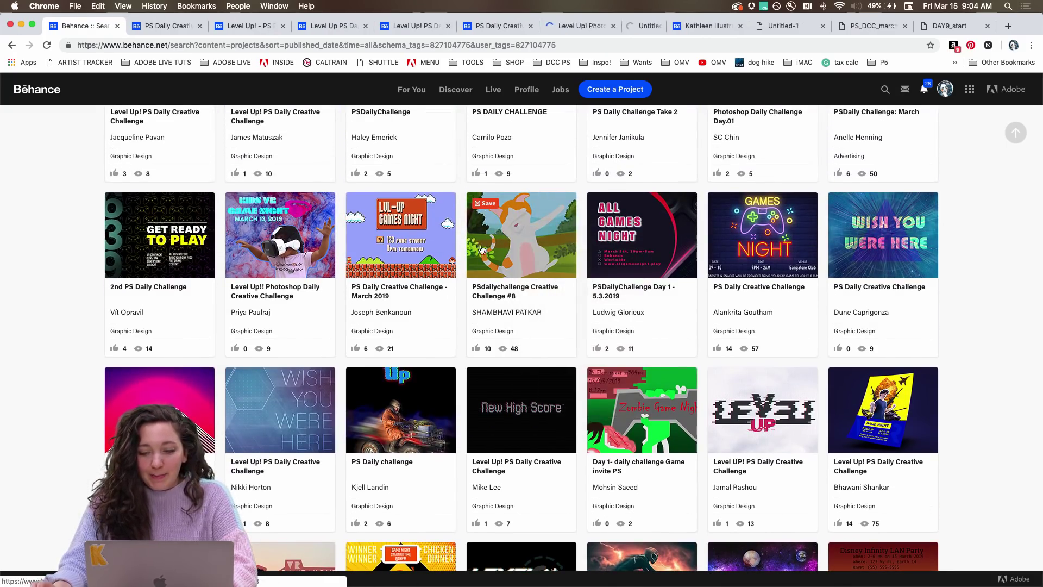
- Go back up through the submissions and open the red-and-teal "PSDailyChallenge: March" project in a new tab
scroll(450, 249, up, 2)
scroll(450, 249, up, 4)
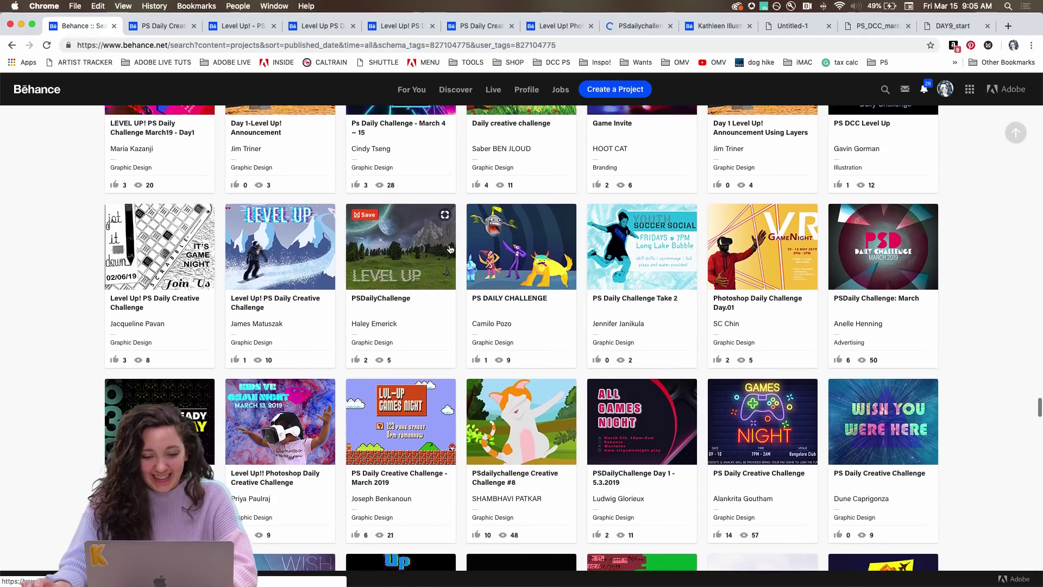
scroll(449, 248, up, 3)
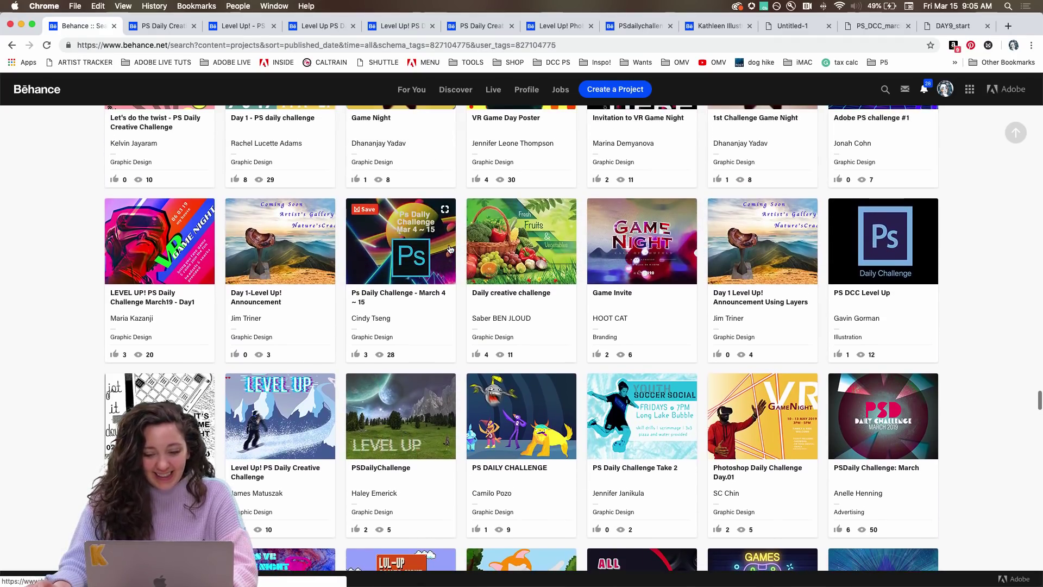
right_click(880, 430)
click(897, 396)
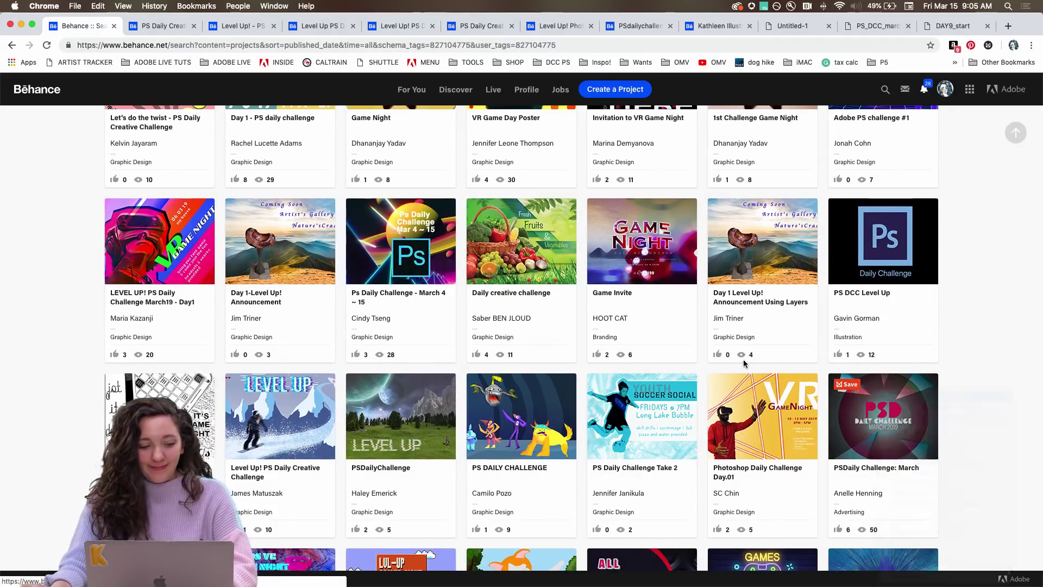
- Switch to the opened haunted house project "PS Daily Creative Challenge" and examine its Day 1 Betrayal Game Night party invite
key(ctrl+Tab)
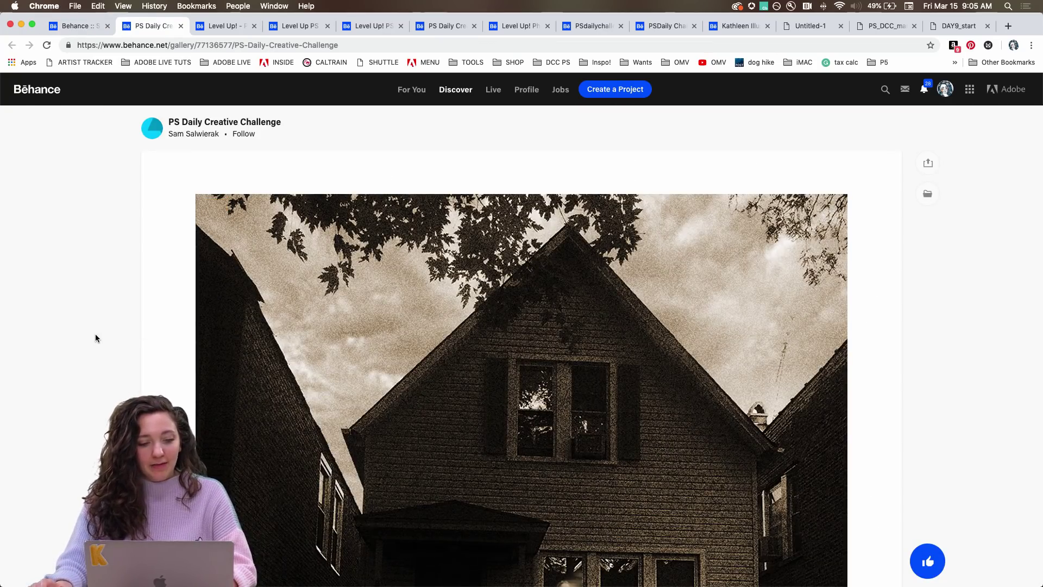
scroll(96, 335, down, 2)
scroll(95, 336, down, 4)
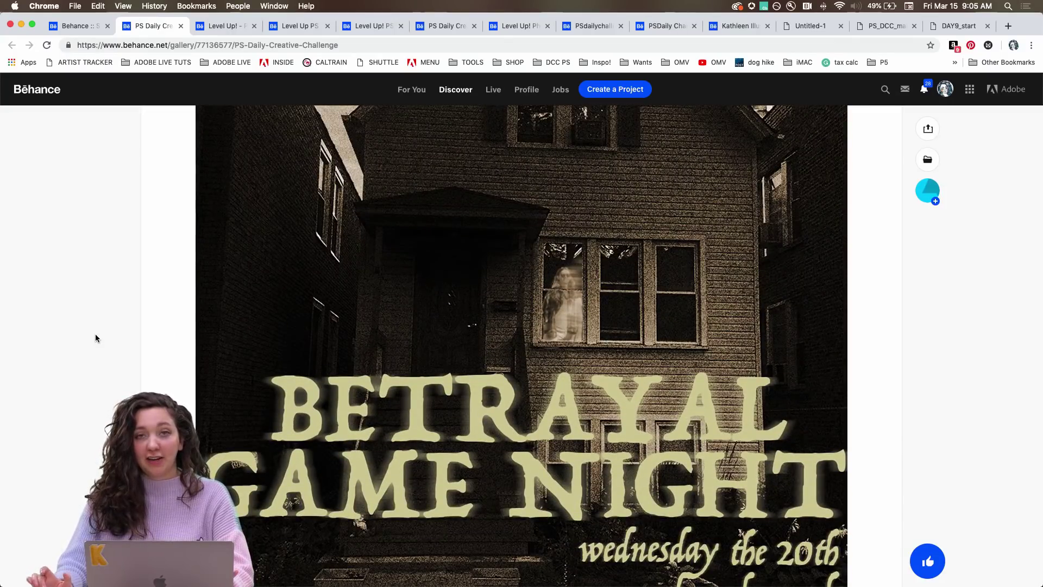
scroll(96, 335, down, 1)
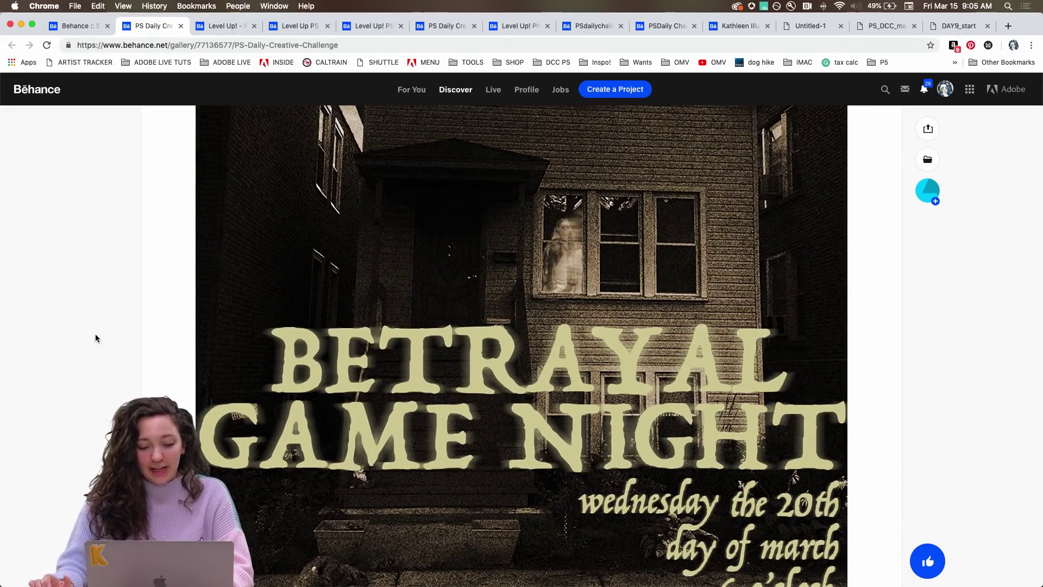
scroll(96, 338, down, 2)
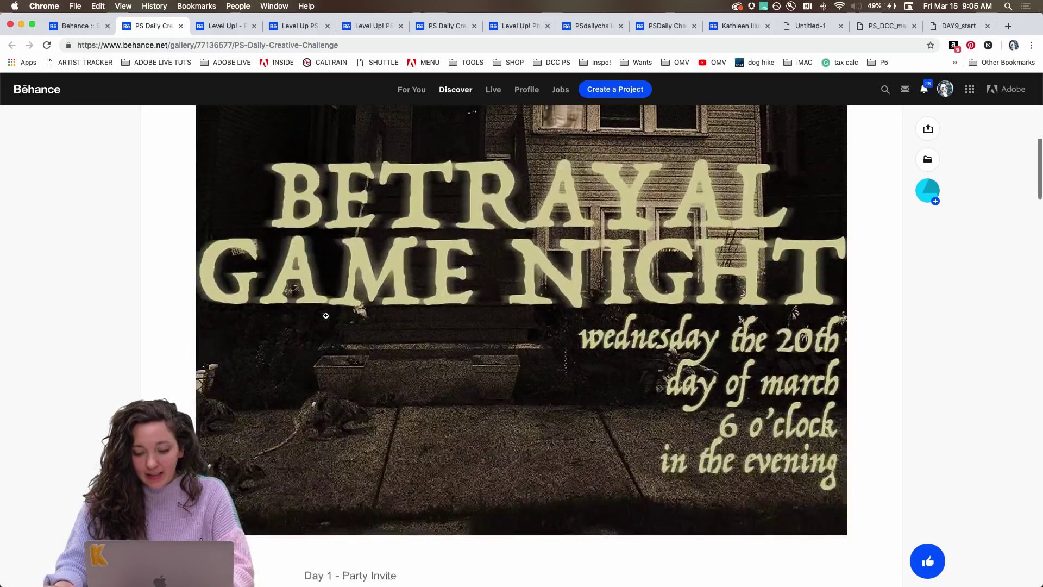
scroll(326, 316, down, 5)
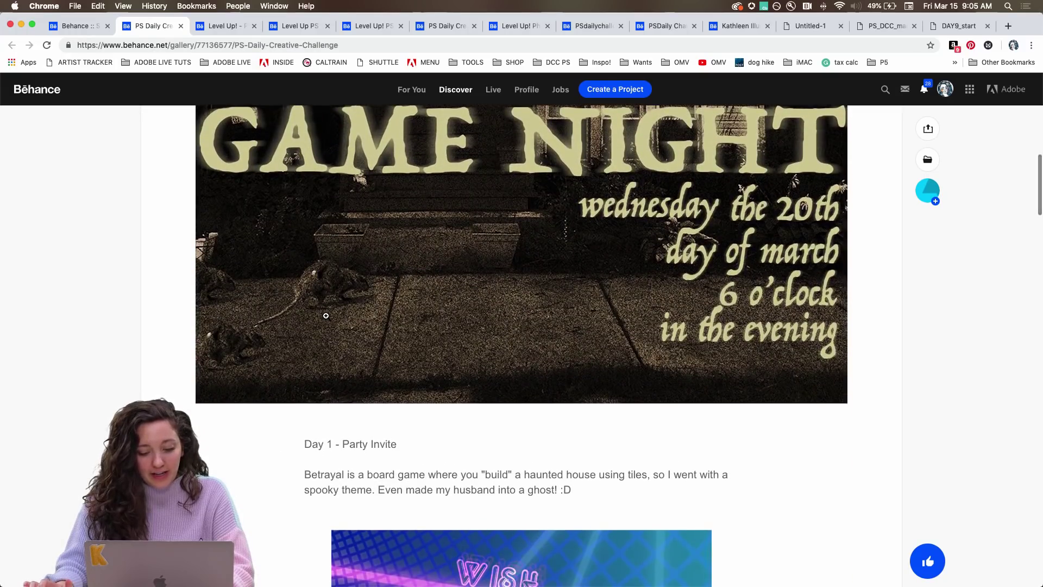
scroll(327, 316, up, 9)
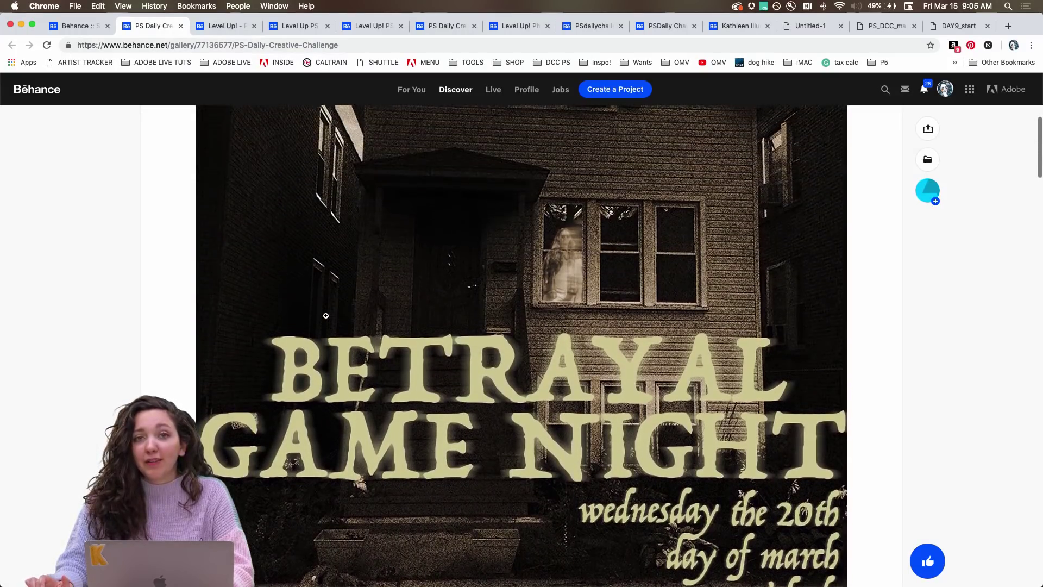
scroll(326, 316, down, 2)
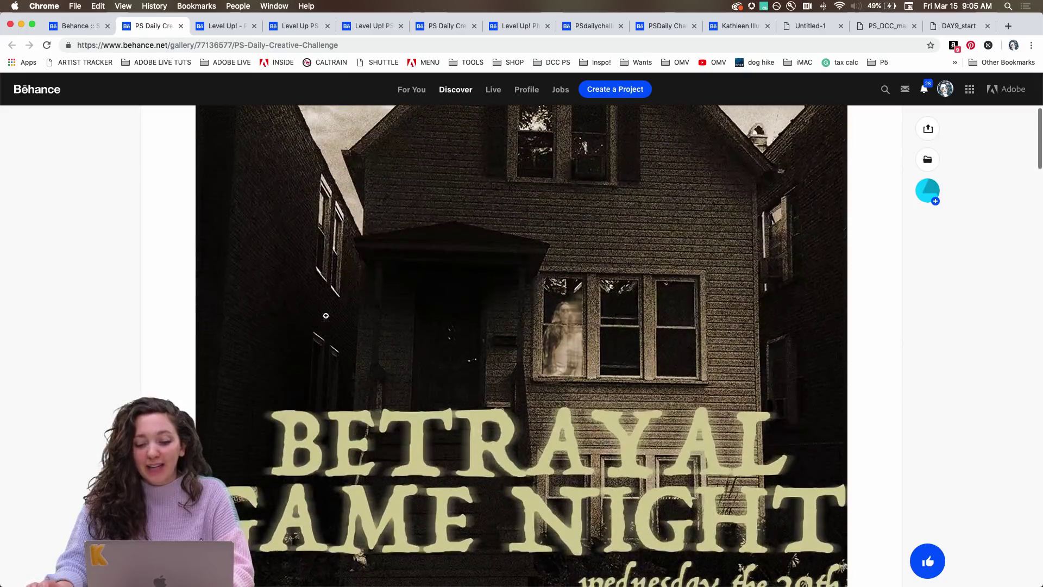
scroll(165, 320, down, 2)
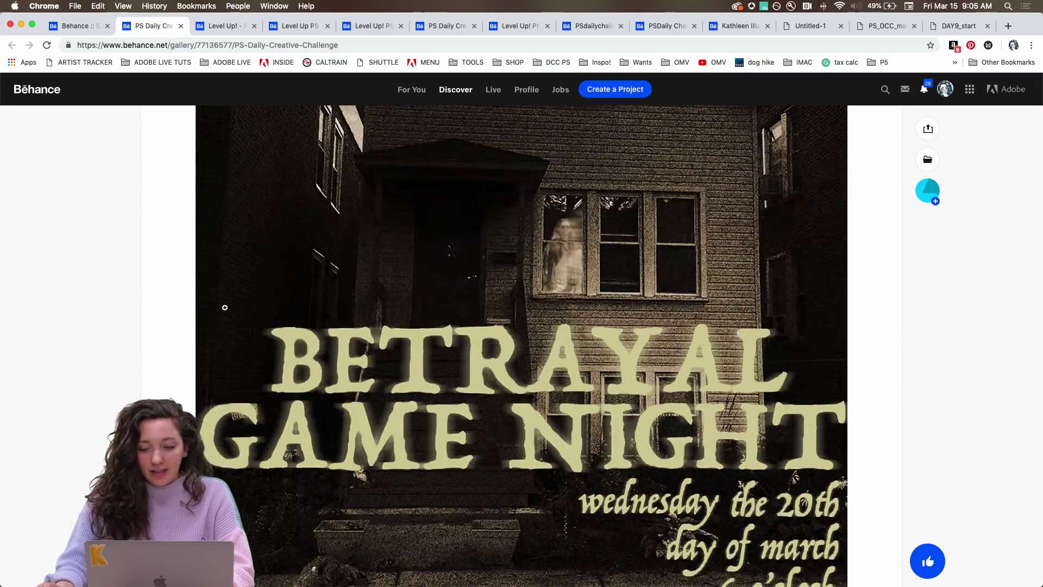
- Review the project's Day 2 futuristic "Wish You Were Here" postcard and its Day 3 Level Up logo
scroll(223, 296, down, 5)
scroll(207, 326, down, 2)
scroll(236, 454, down, 7)
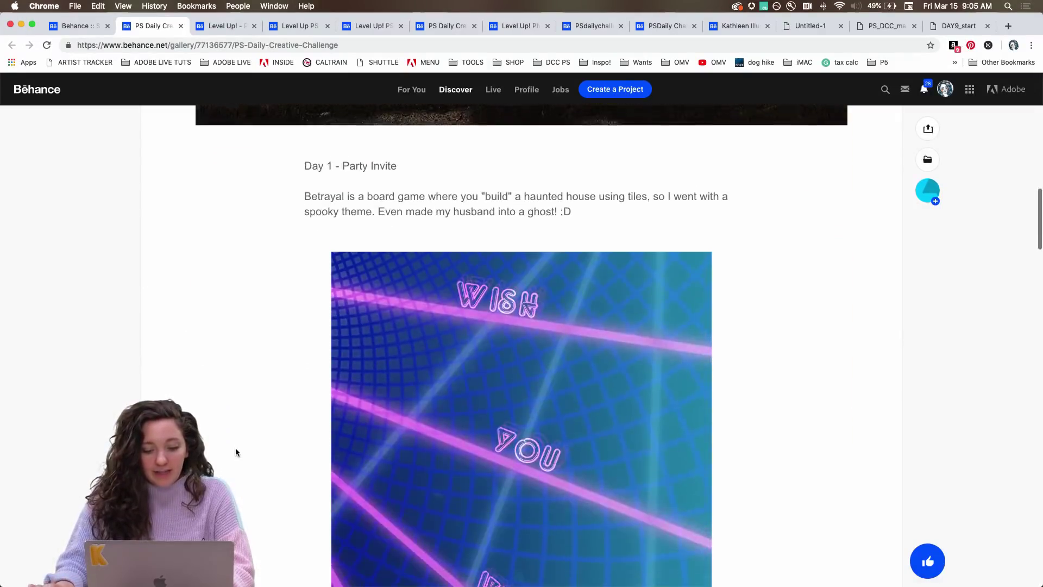
scroll(235, 453, down, 3)
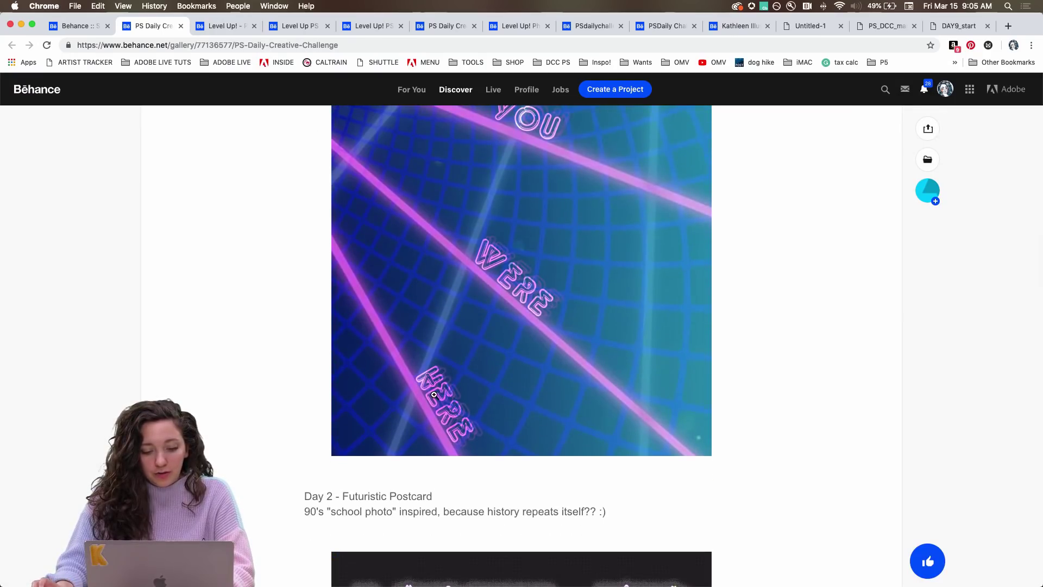
scroll(472, 350, up, 4)
scroll(472, 349, down, 7)
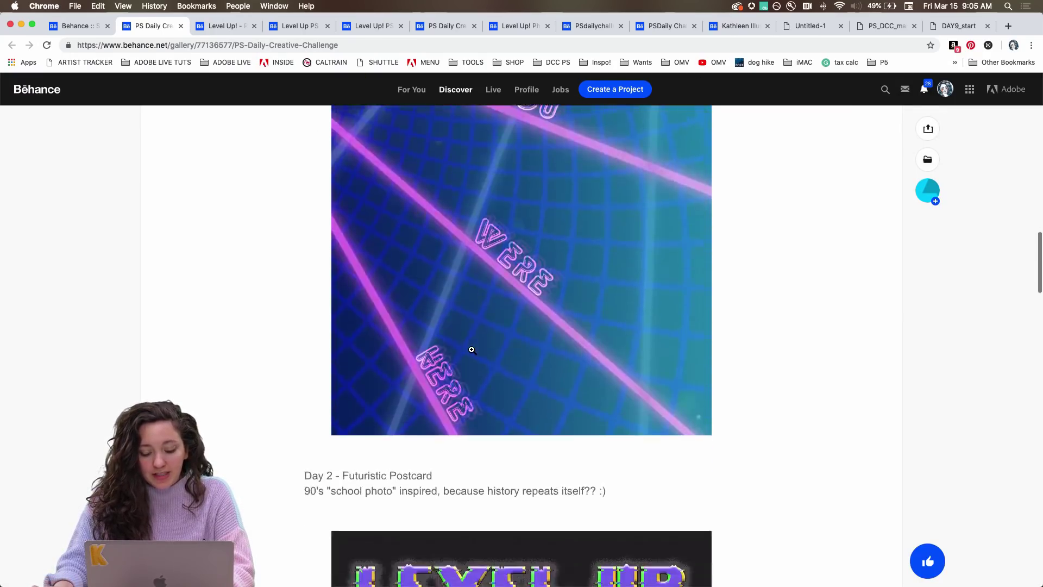
scroll(472, 350, down, 3)
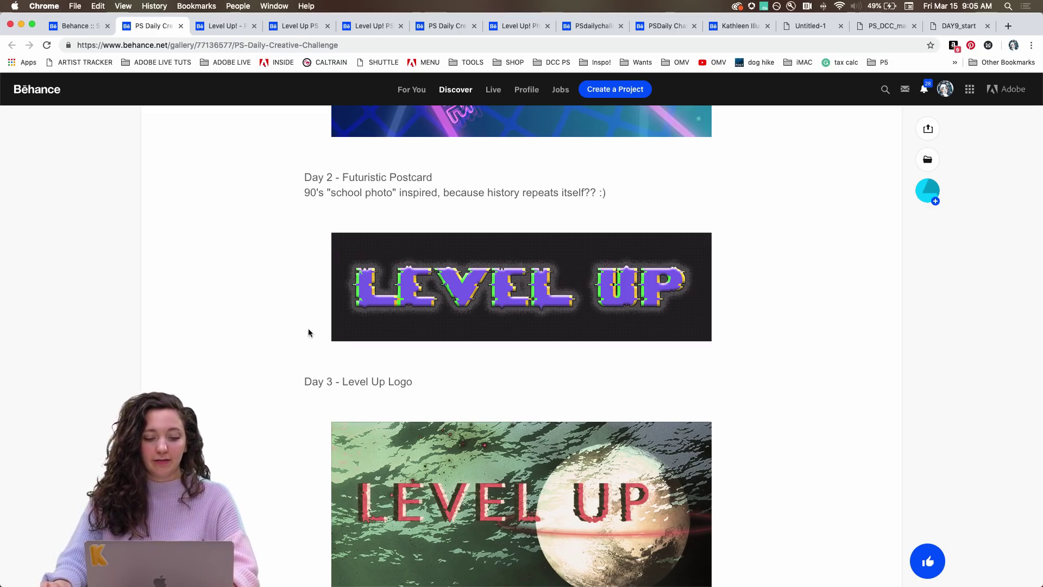
- Examine both versions of the Day 4 jellyfish and moon composite, the tall poster and the wide banner
scroll(282, 356, down, 6)
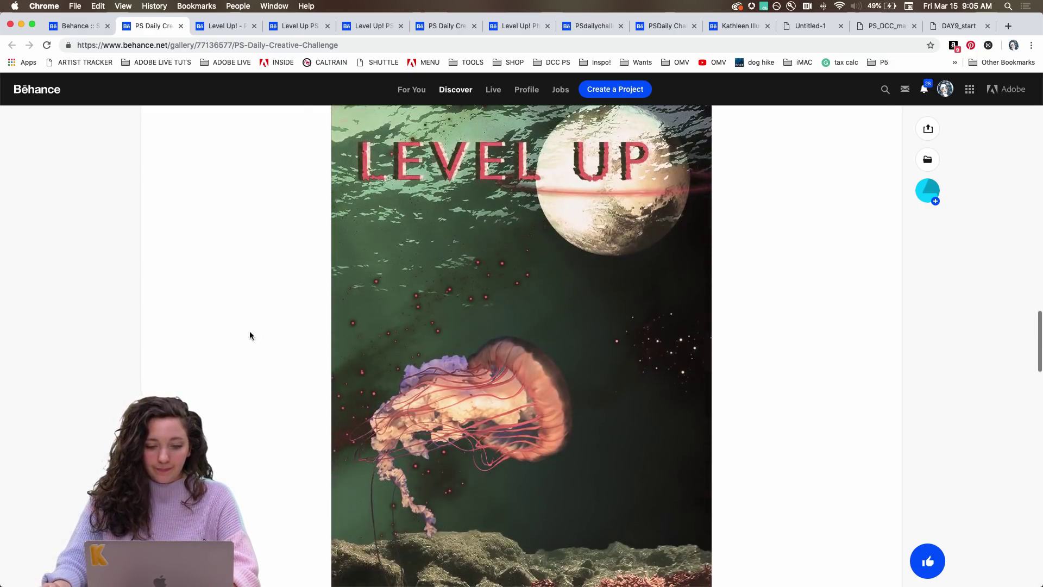
scroll(250, 328, down, 1)
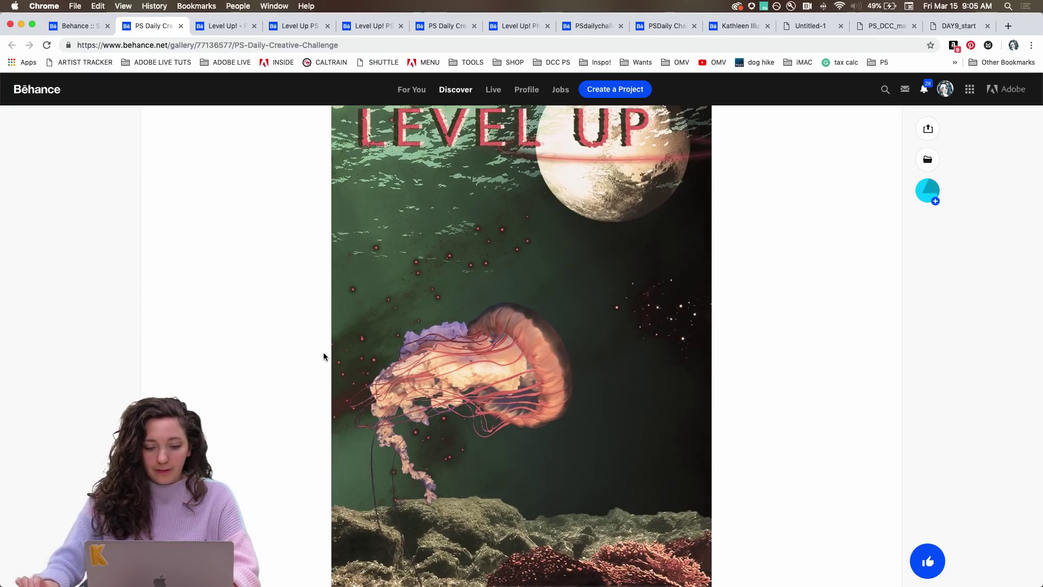
scroll(324, 352, down, 5)
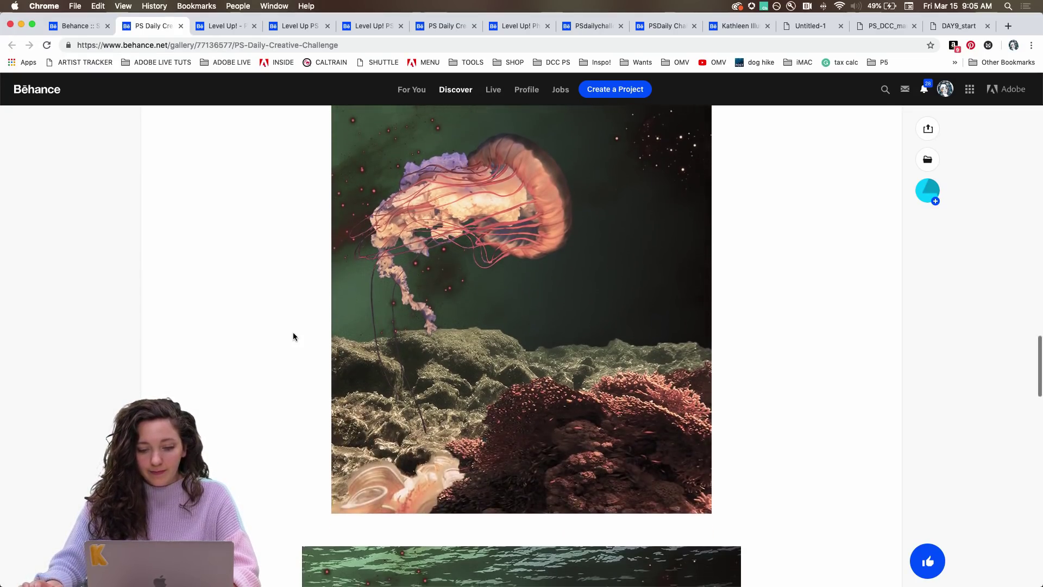
scroll(293, 336, up, 5)
scroll(561, 311, up, 2)
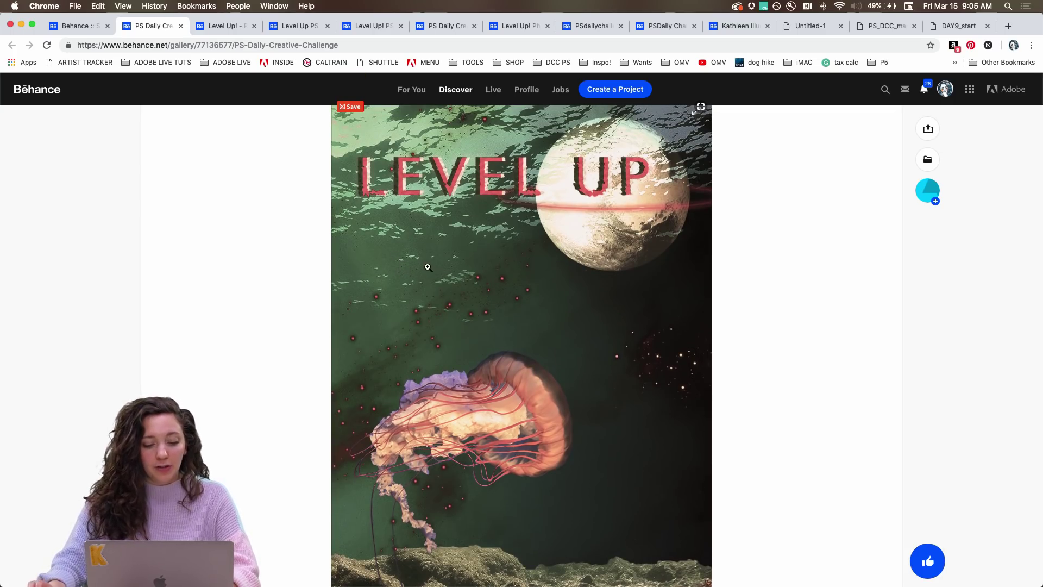
scroll(556, 312, down, 15)
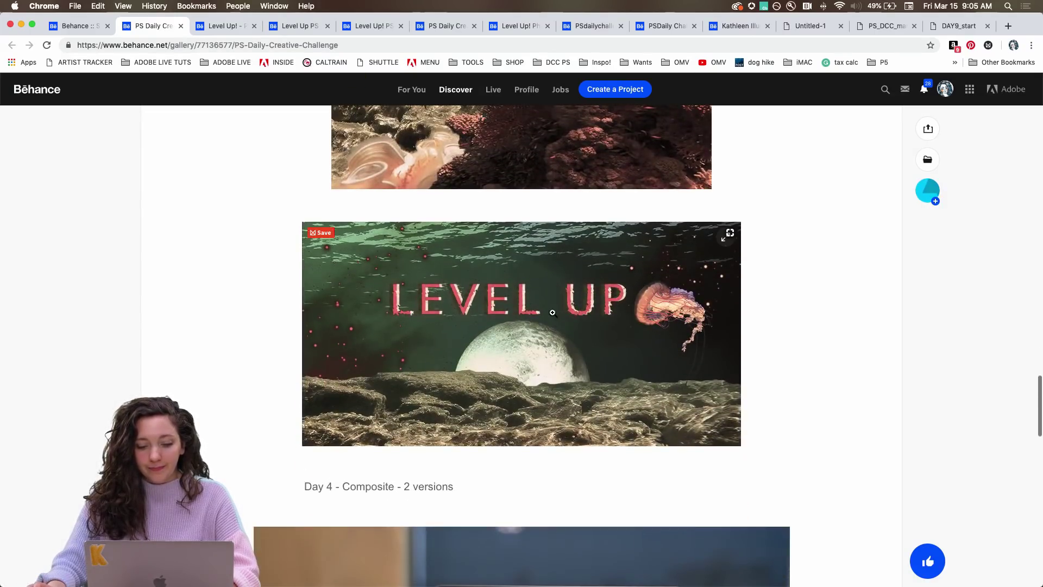
scroll(515, 333, up, 5)
scroll(514, 336, down, 5)
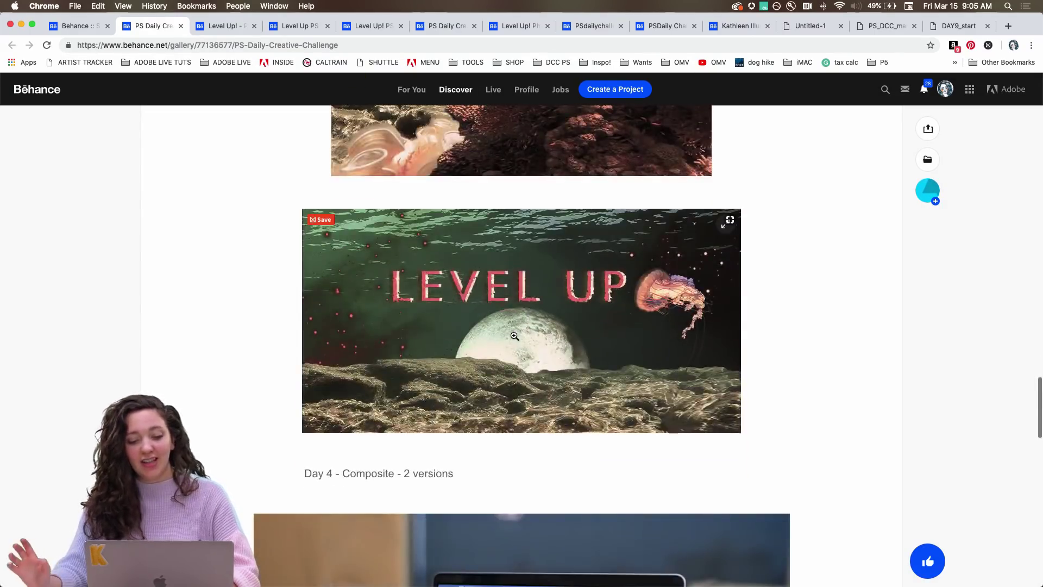
scroll(514, 336, up, 3)
scroll(514, 335, down, 3)
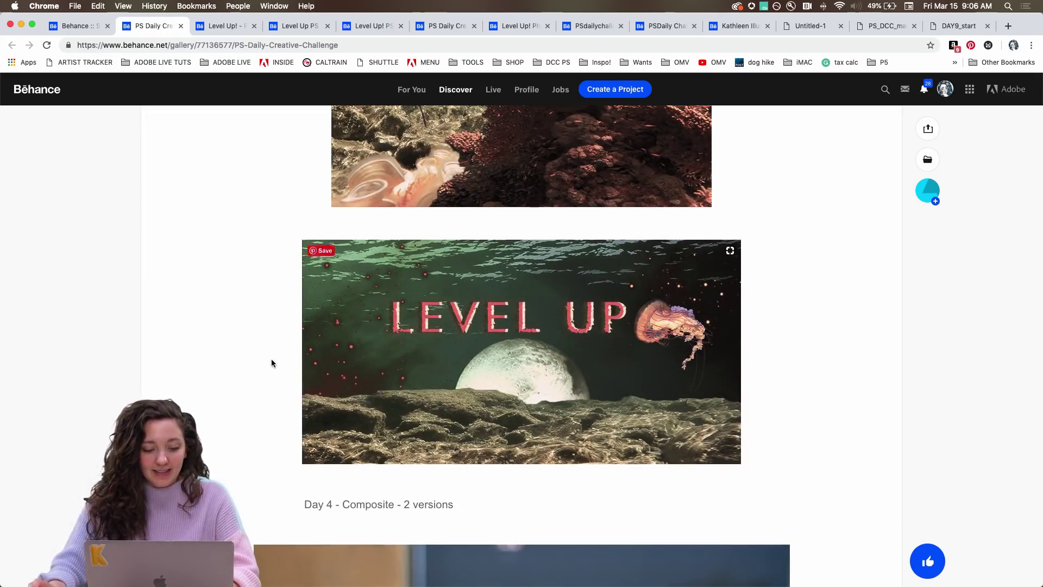
- View the Day 5 laptop mock-up and continue to the end of the haunted house project
scroll(287, 368, down, 5)
scroll(287, 369, down, 10)
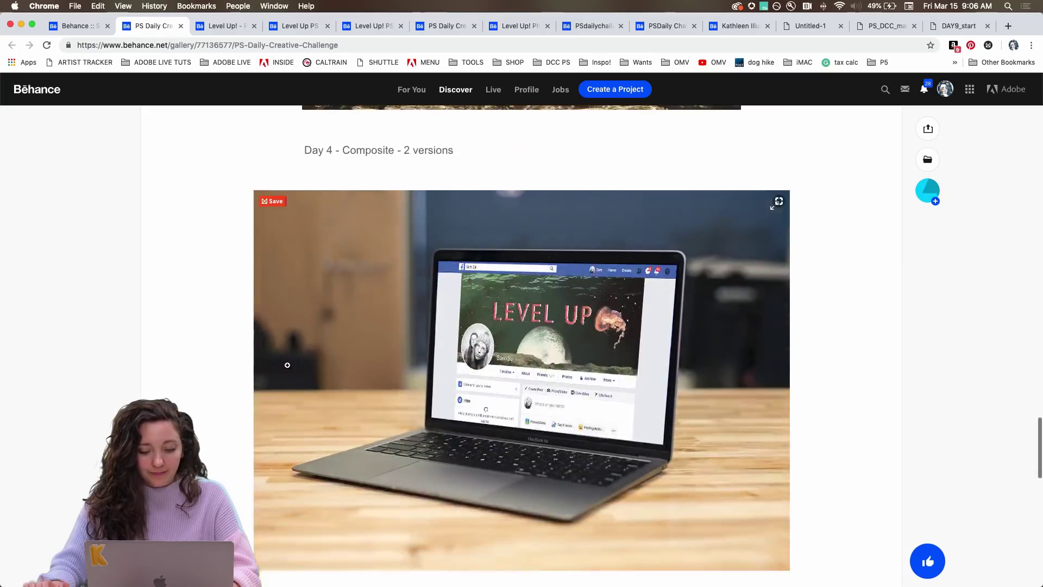
scroll(288, 365, up, 1)
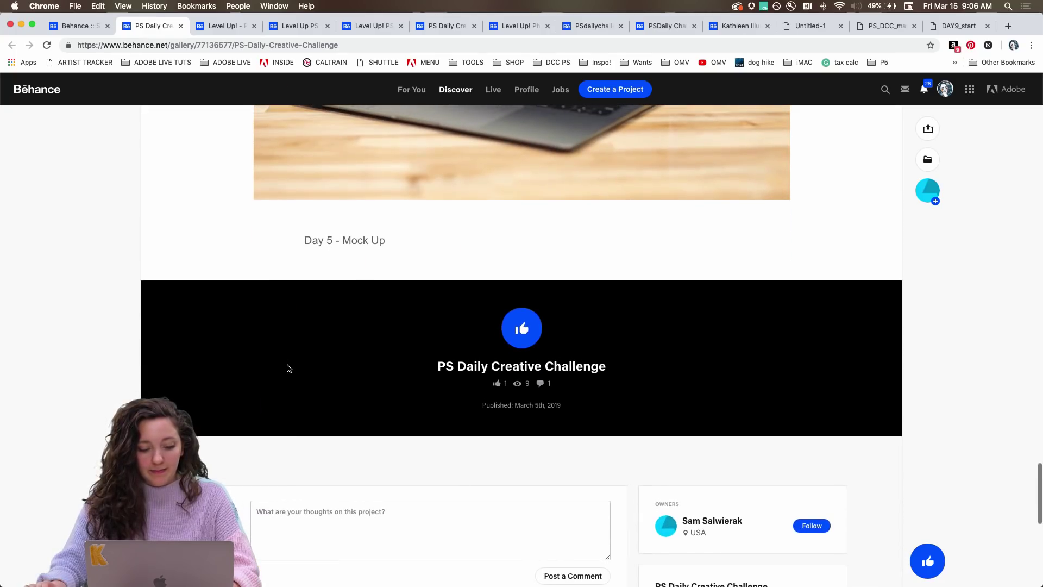
scroll(327, 357, up, 2)
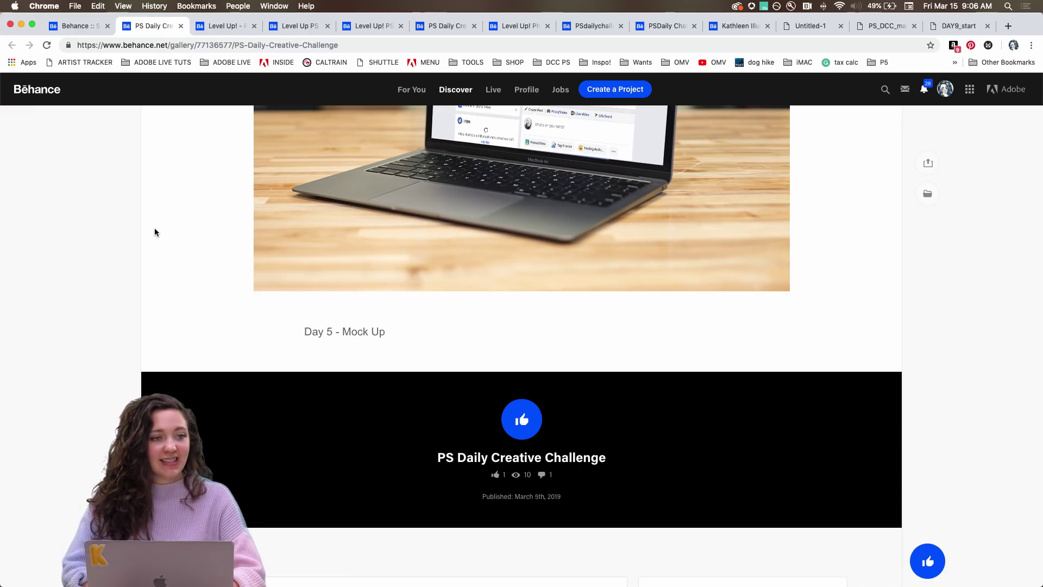
- Switch to the glitch-lettered butterfly project and review its Day 3 Level Up logo and Day 2 "Welcome to the Future" postcards
key(ctrl+Tab)
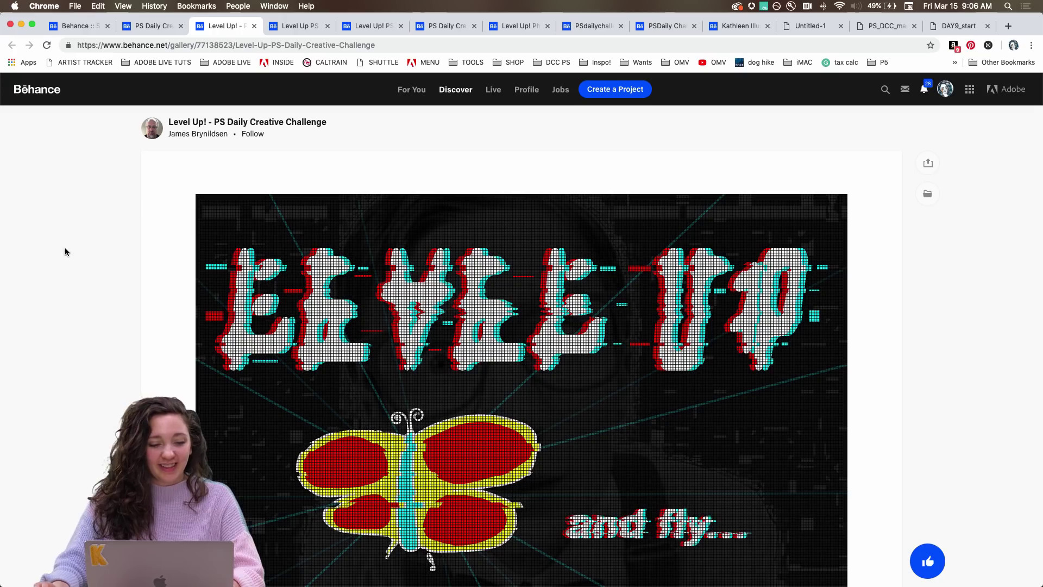
scroll(158, 269, down, 3)
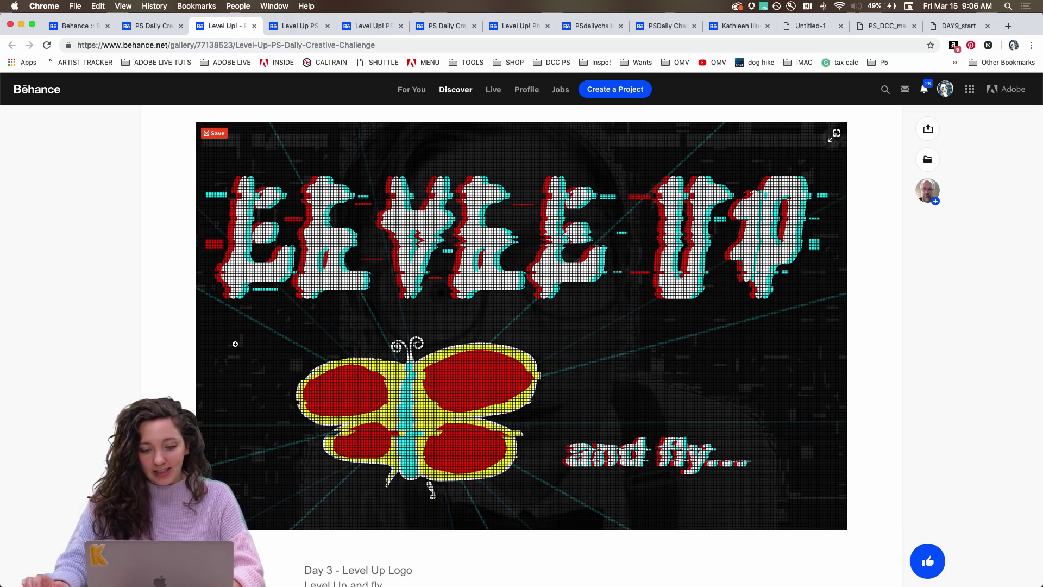
scroll(235, 344, down, 6)
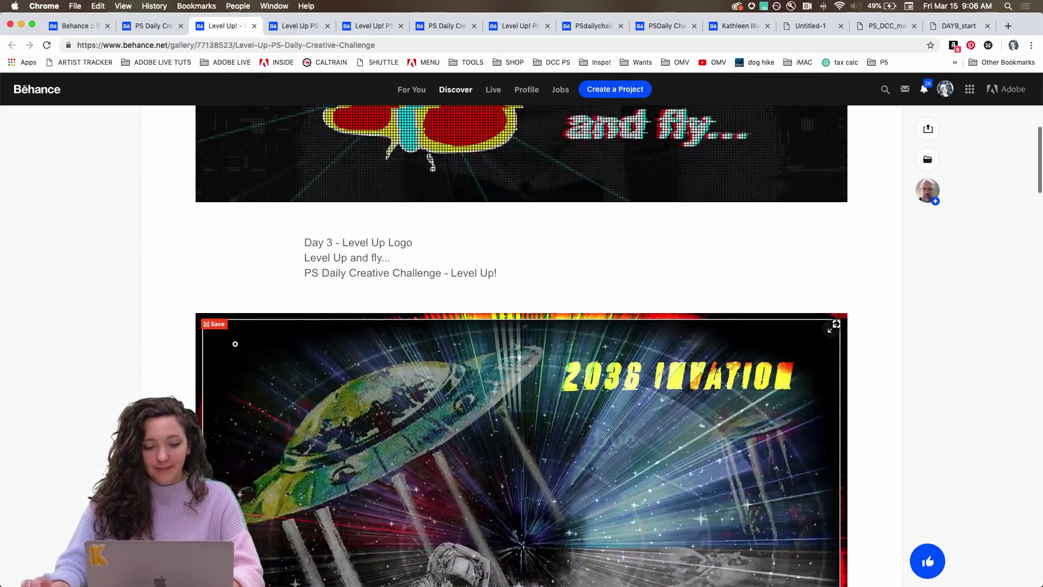
scroll(235, 344, down, 4)
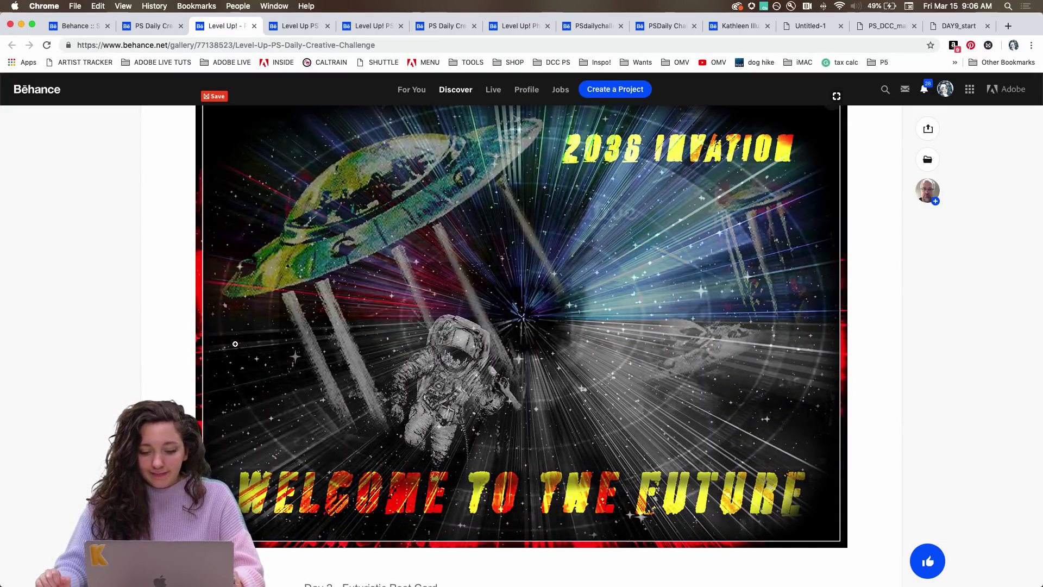
scroll(236, 344, down, 10)
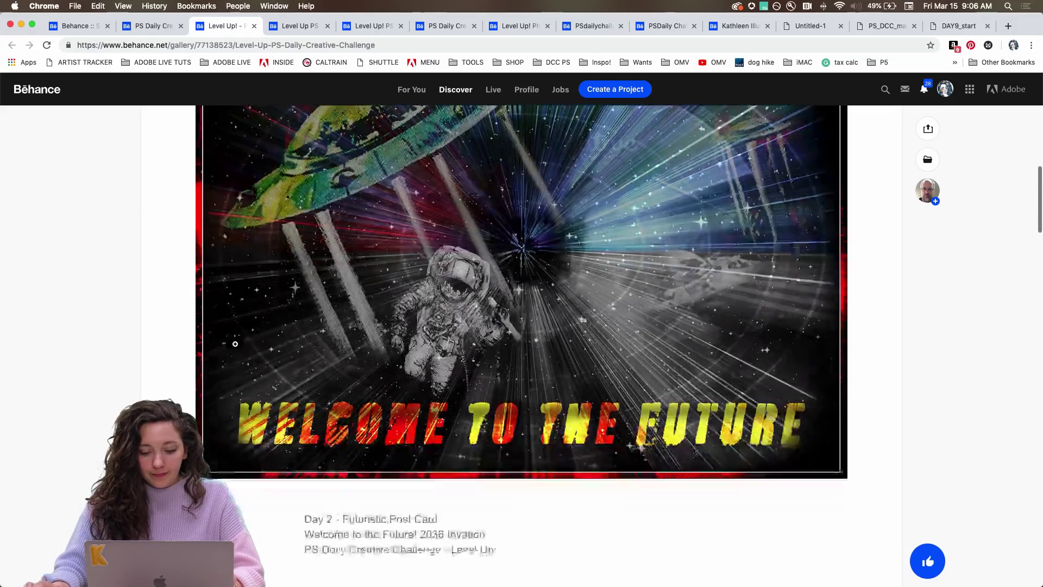
scroll(235, 344, down, 2)
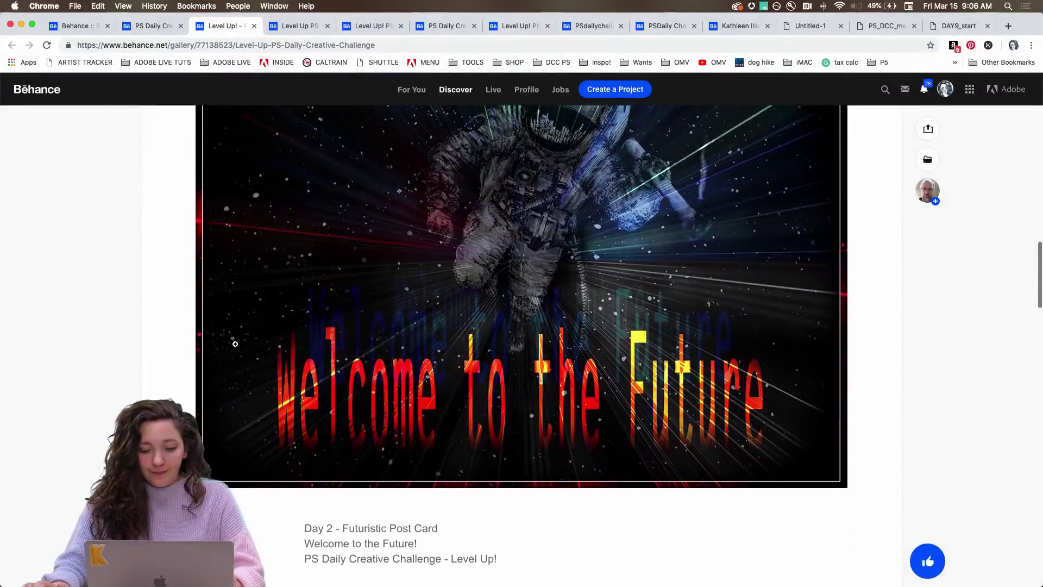
- Examine the armored soldier Game Night invite for March 17, 2019 further down the butterfly project
scroll(235, 344, down, 7)
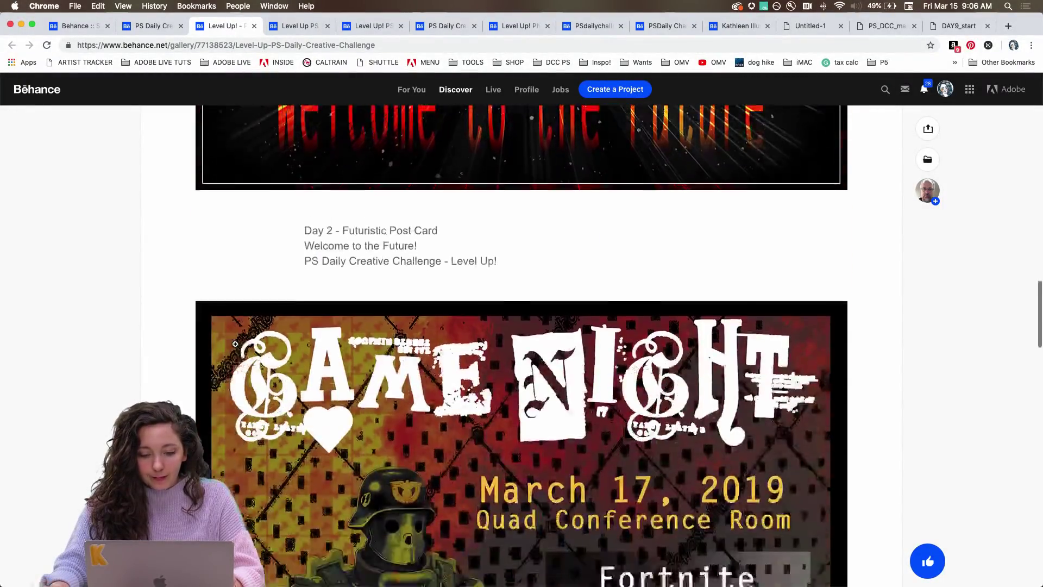
scroll(235, 344, down, 2)
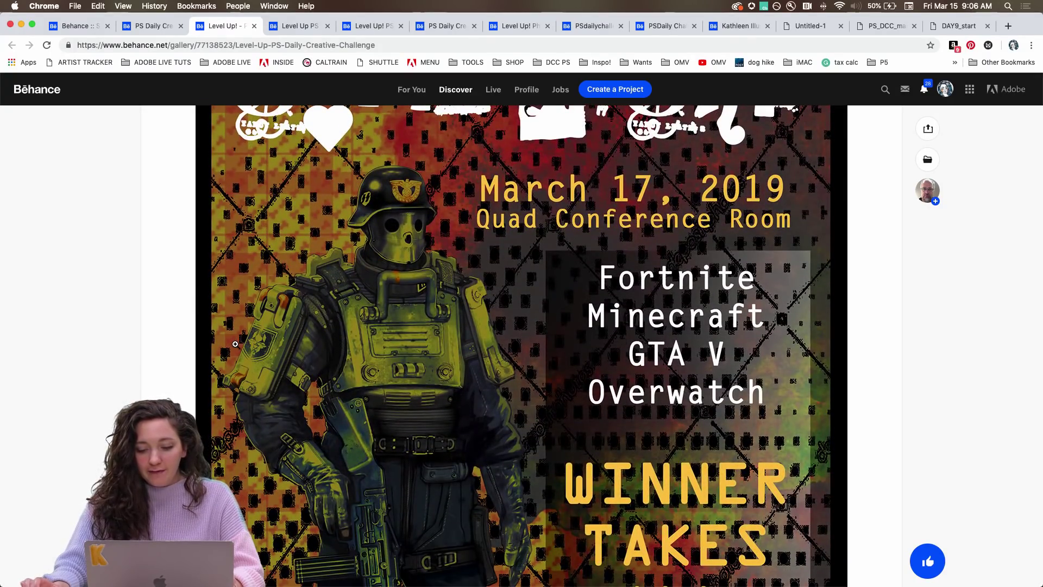
scroll(236, 344, down, 2)
scroll(235, 344, up, 3)
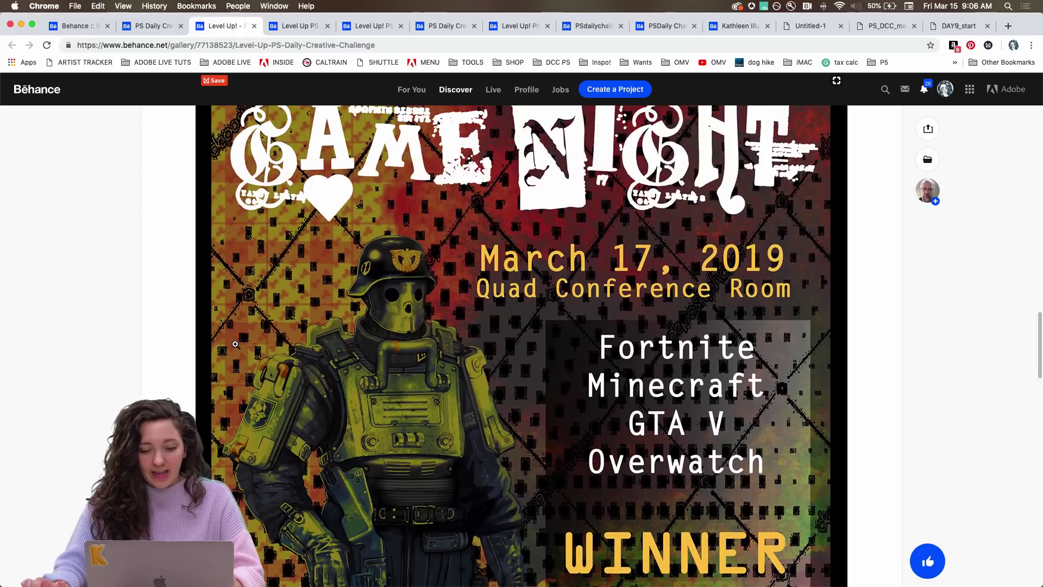
scroll(235, 344, up, 1)
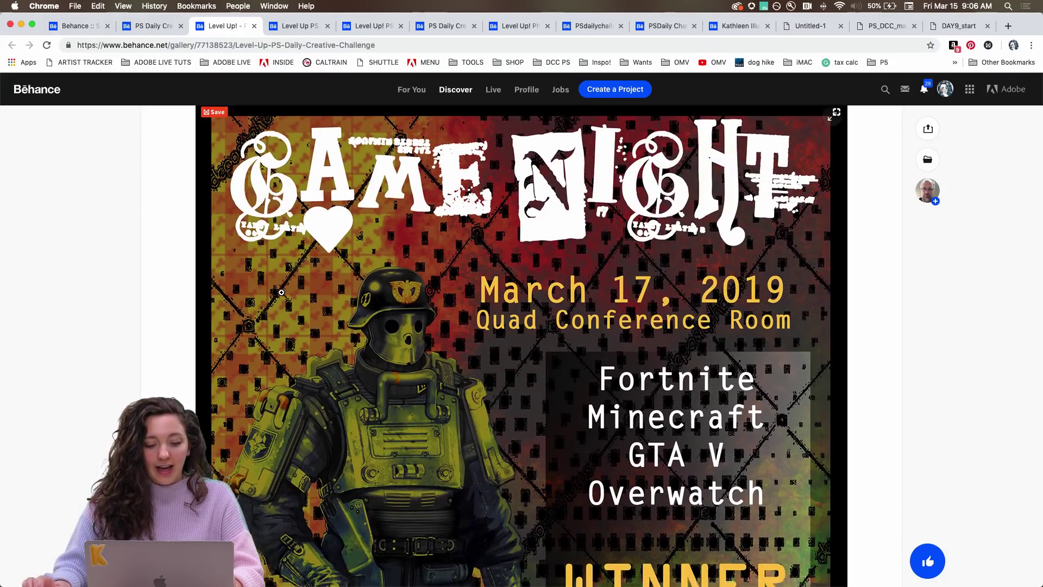
- Enlarge the armored soldier Game Night flyer to view it in full, then return to the project page
scroll(282, 293, down, 9)
click(408, 296)
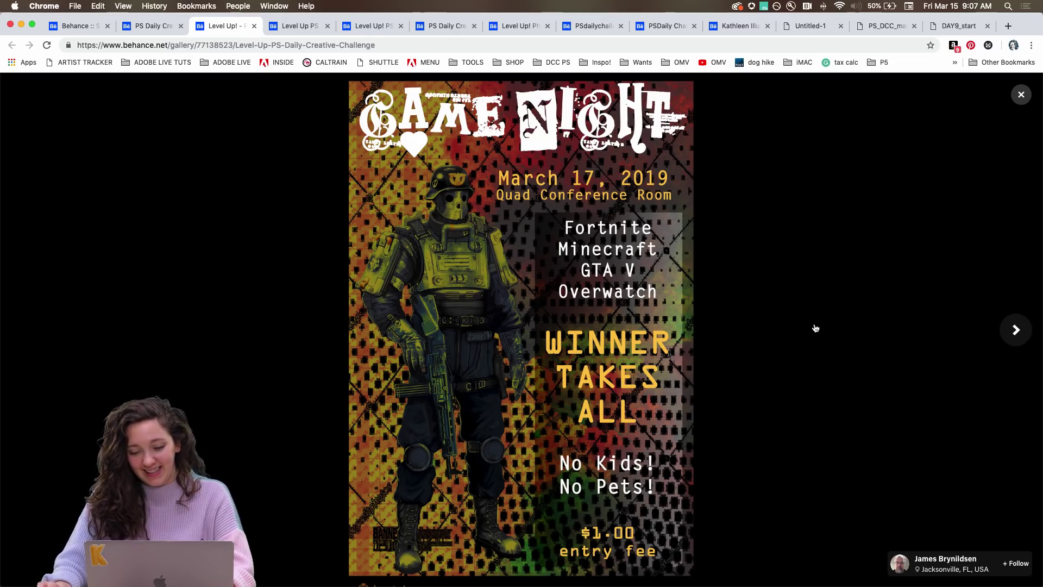
click(1017, 331)
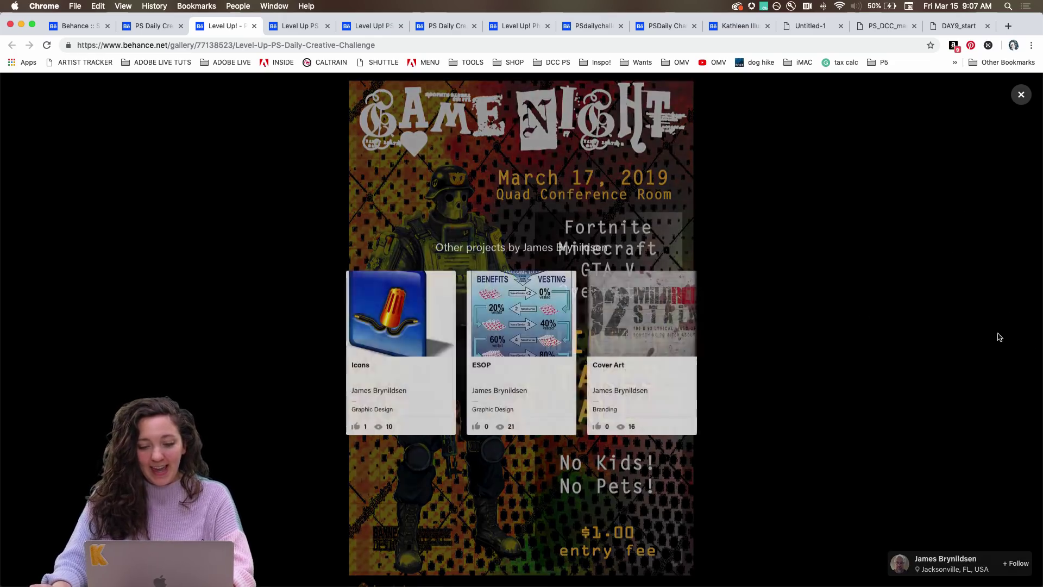
click(1022, 95)
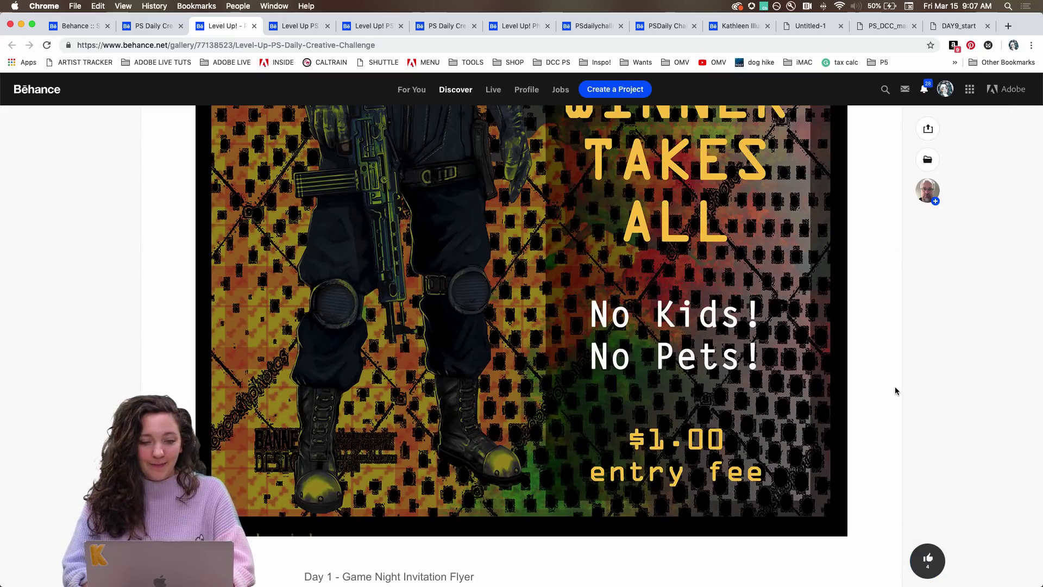
- Switch to the Level Up PS Daily Challenge project and review its candy-themed Game Night invite and Day 2 "Have a Great Day!" postcard
key(ctrl+Tab)
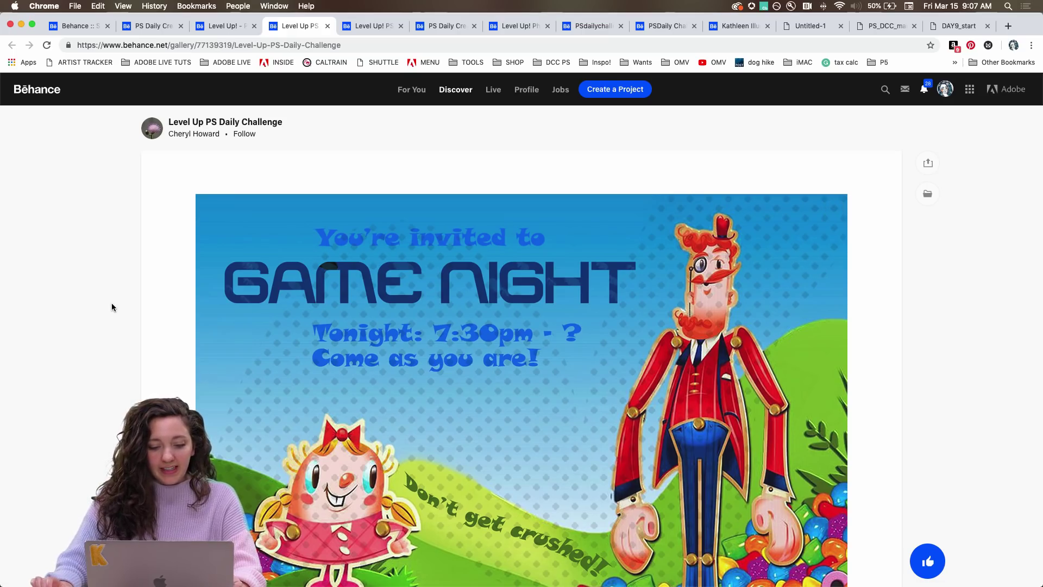
scroll(112, 302, down, 3)
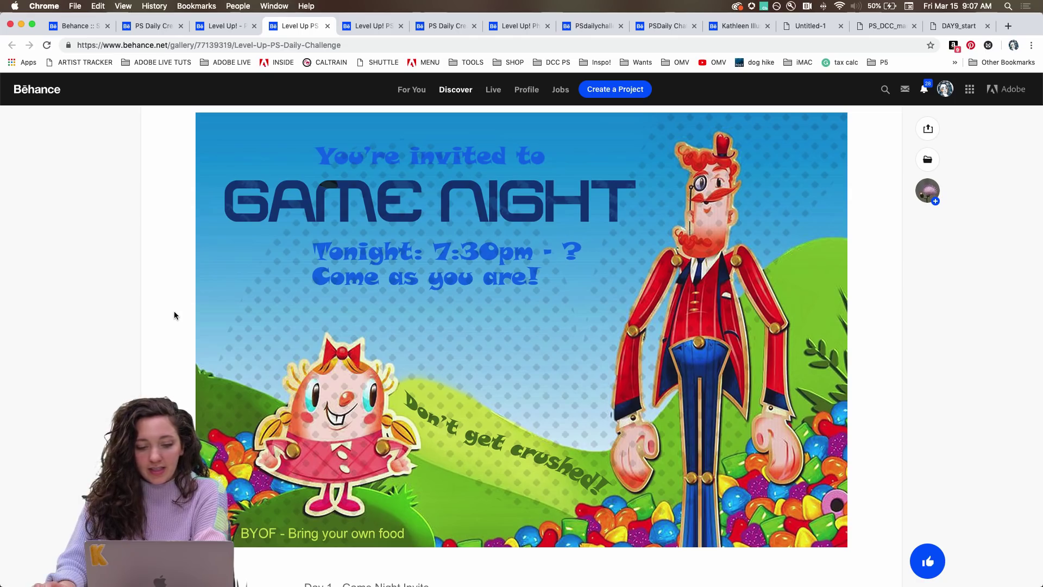
scroll(256, 328, down, 6)
scroll(256, 328, down, 4)
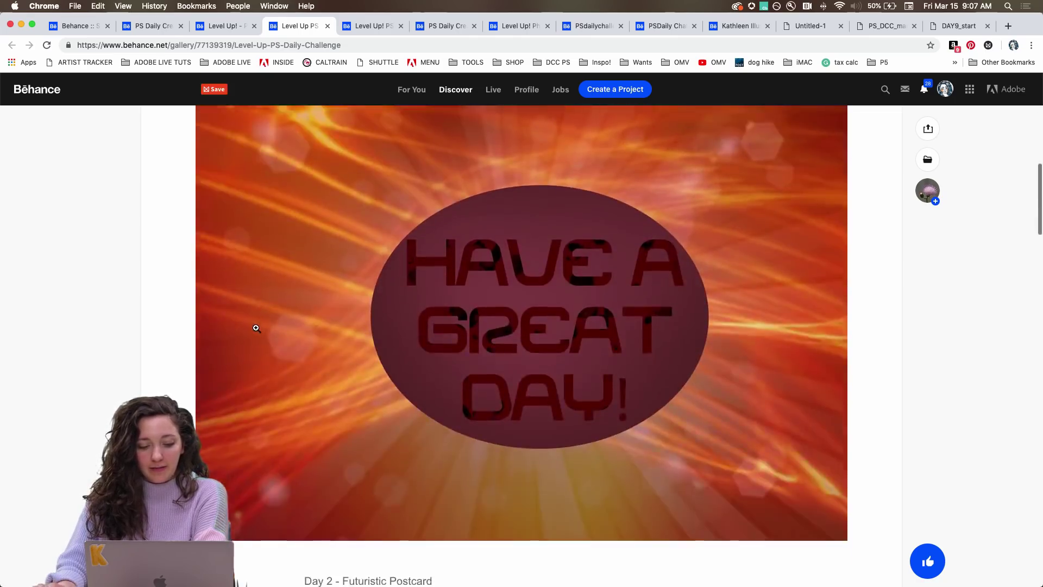
scroll(256, 328, down, 3)
scroll(255, 329, up, 3)
scroll(256, 328, down, 1)
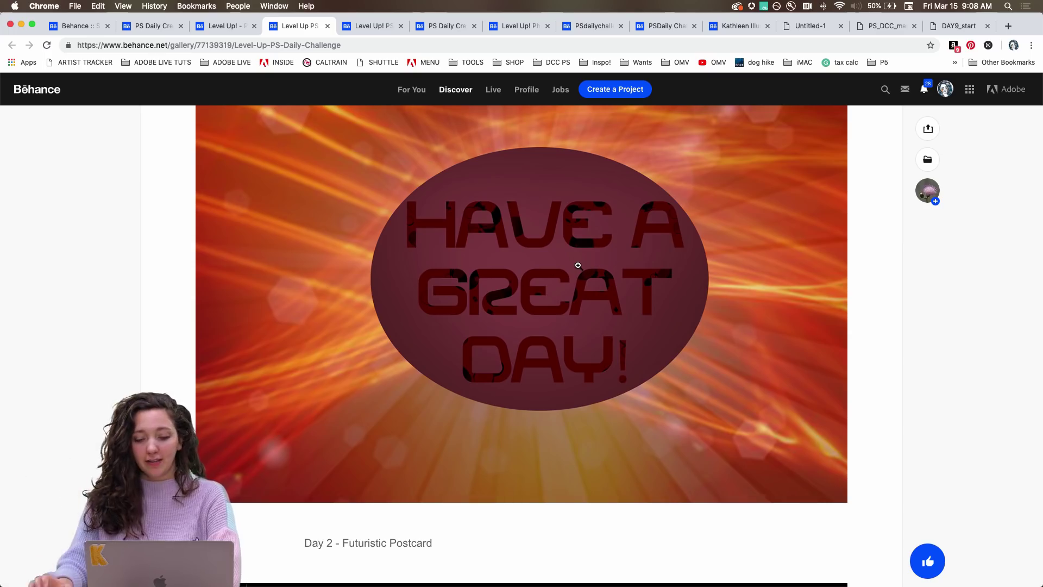
scroll(547, 226, up, 3)
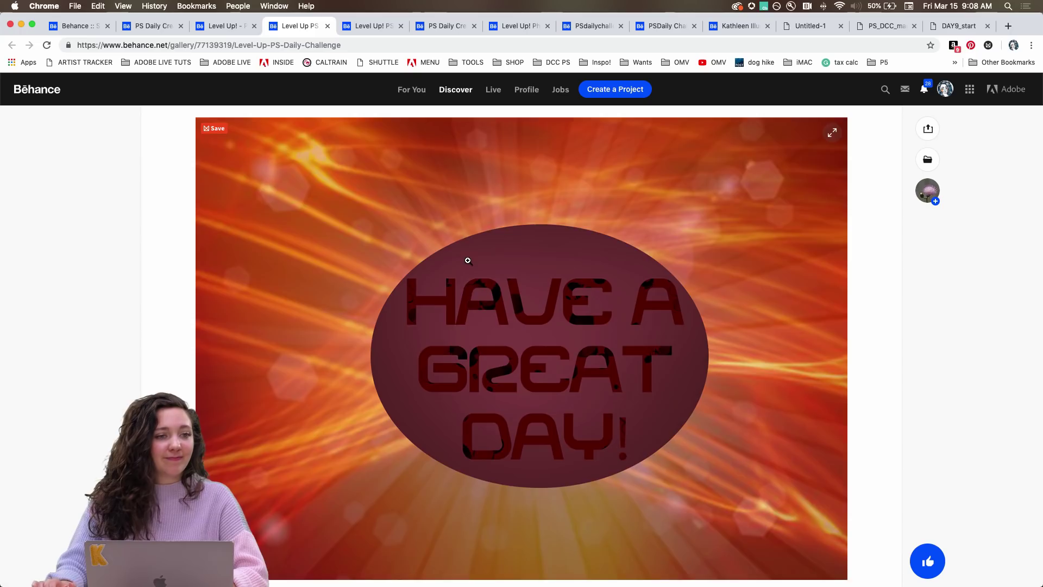
- Examine the Day 3 glitched Level Up lettering in the candy-themed project
scroll(468, 260, down, 10)
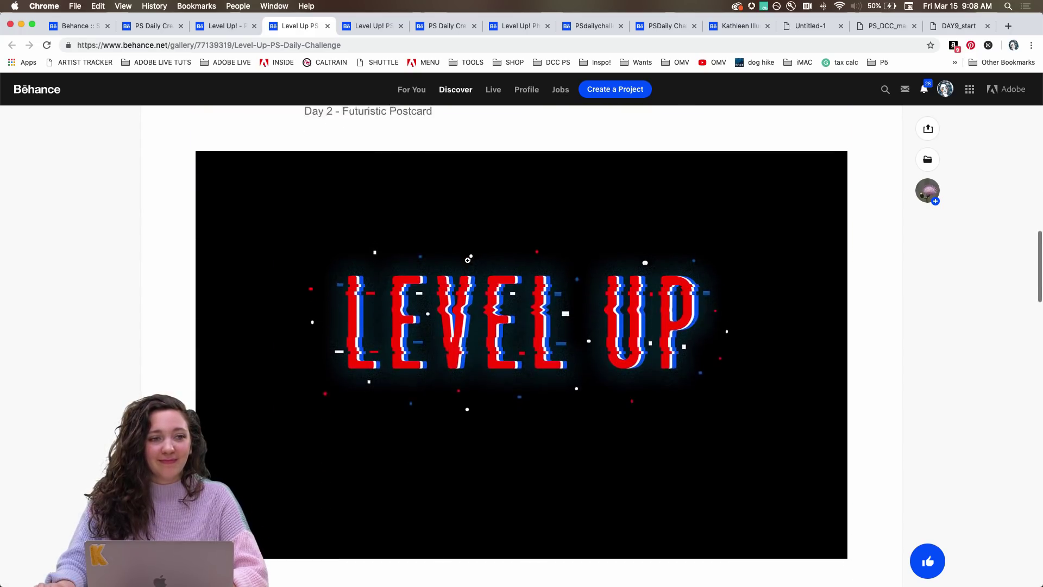
scroll(468, 260, down, 3)
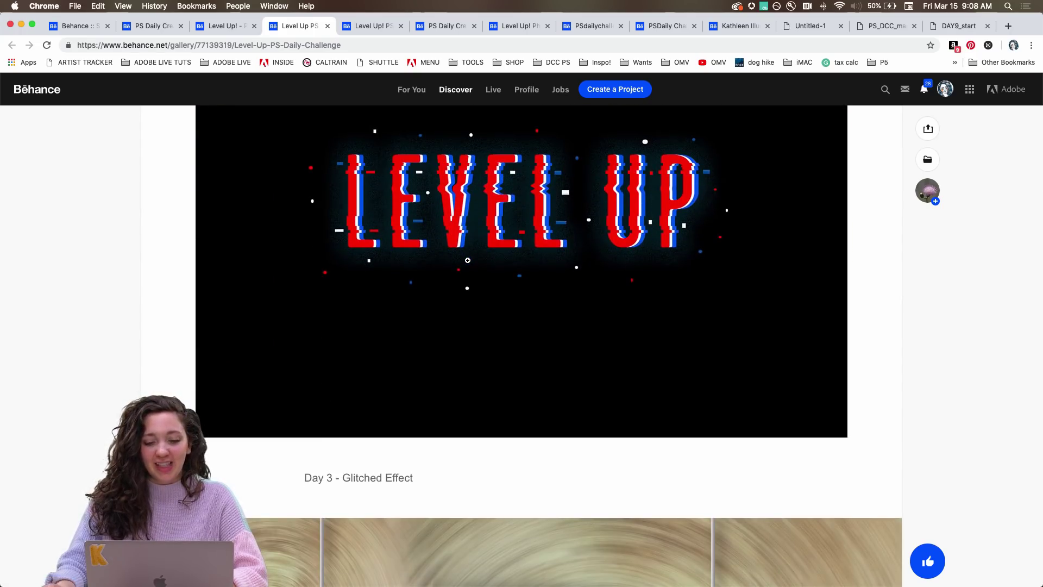
scroll(468, 260, up, 2)
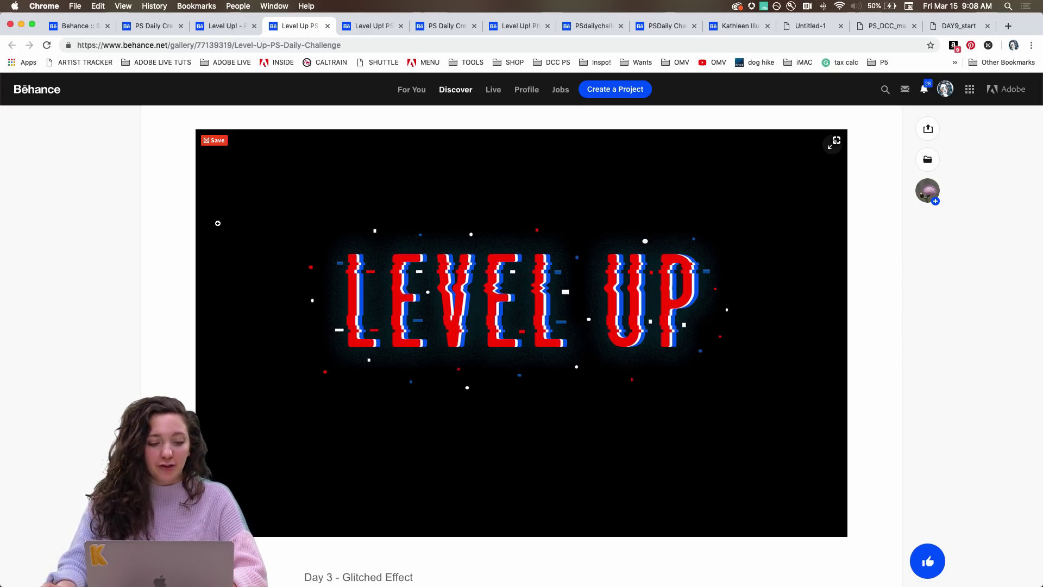
scroll(98, 238, down, 1)
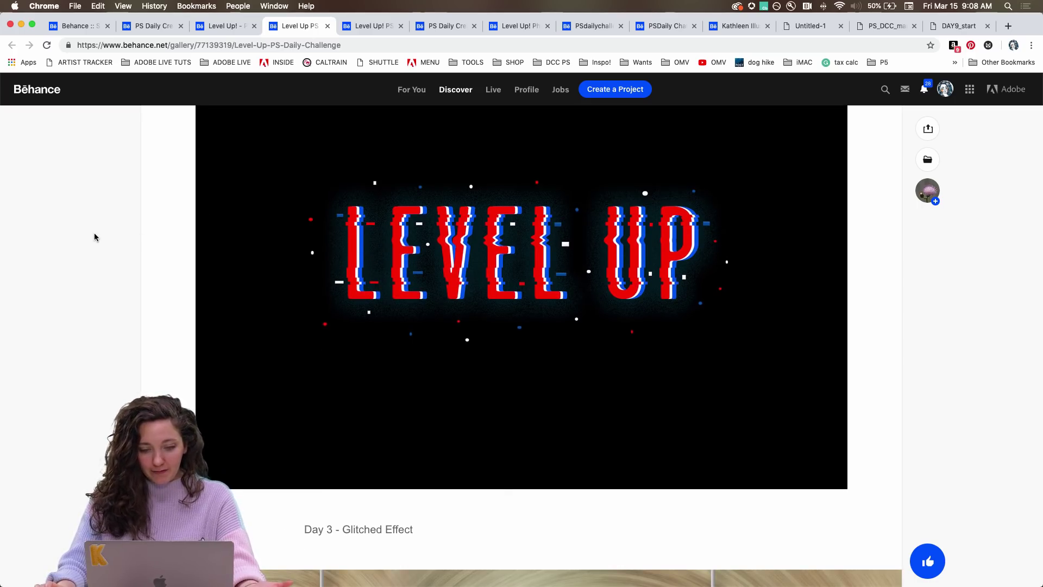
scroll(94, 237, up, 2)
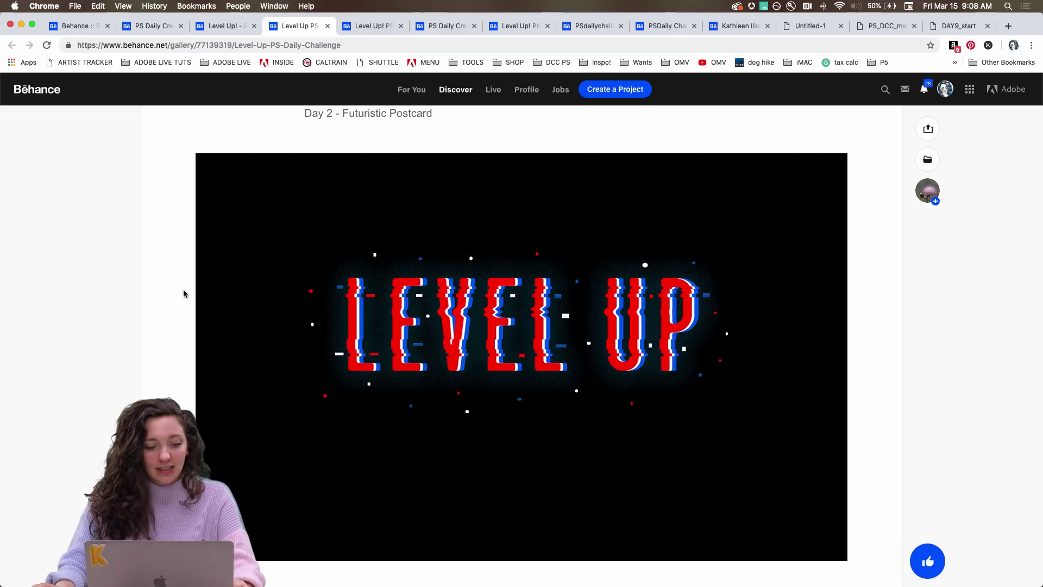
scroll(175, 299, down, 1)
scroll(175, 298, down, 1)
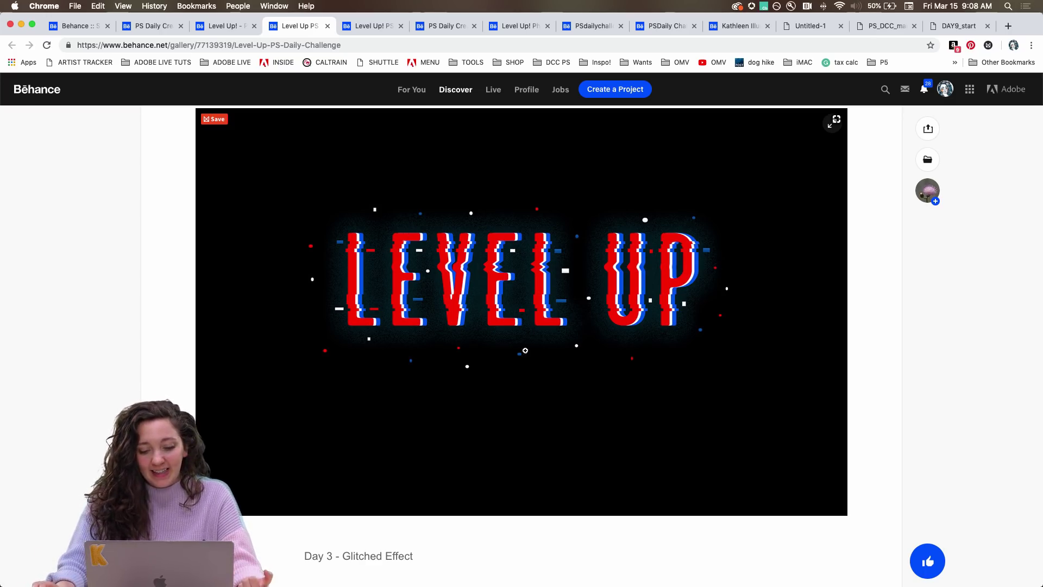
- Enlarge the Day 4 social media composite with the cloaked figure and ringed planet
scroll(450, 342, down, 10)
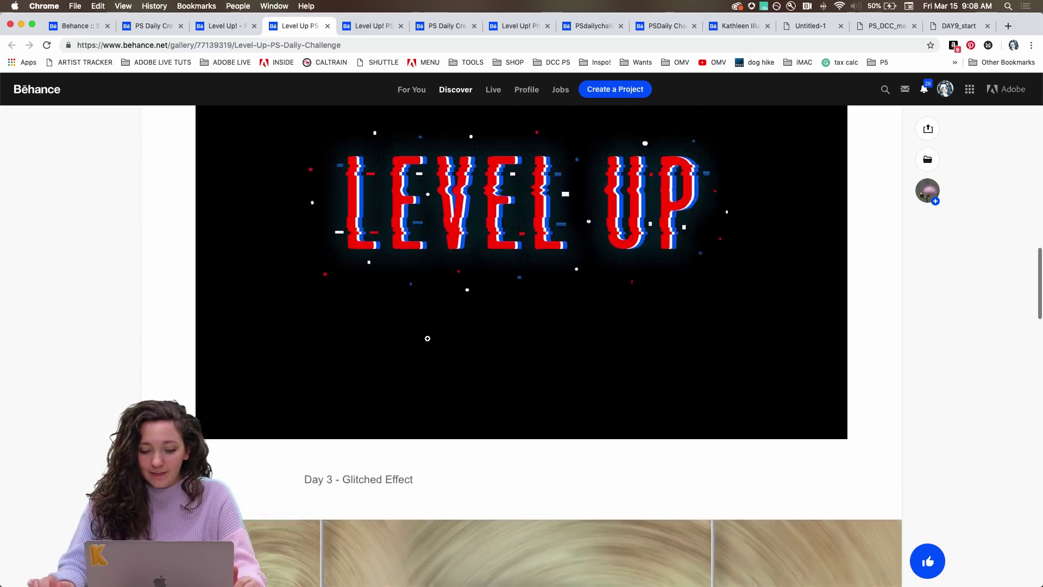
scroll(427, 339, down, 8)
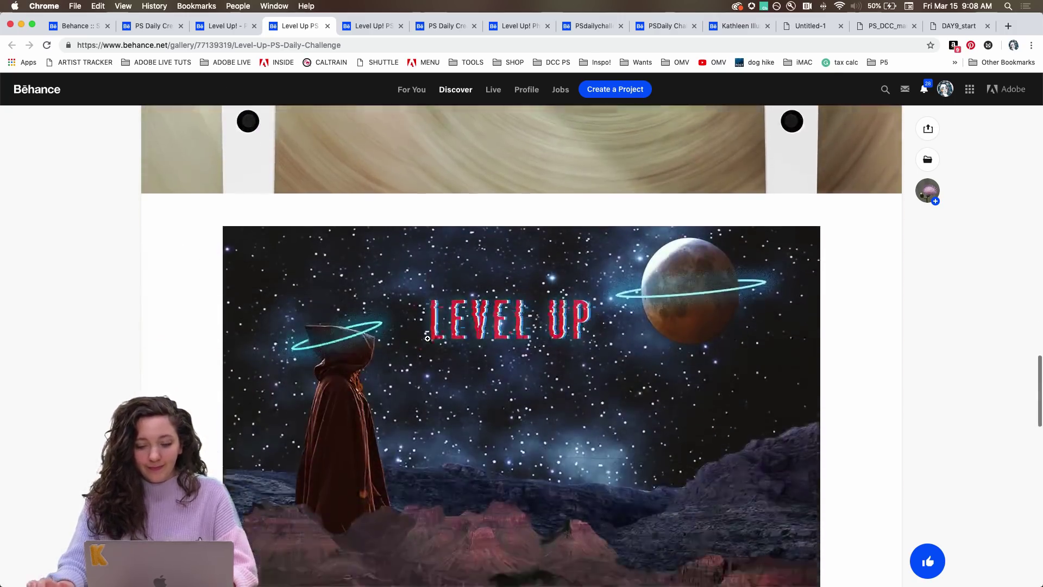
scroll(428, 339, up, 1)
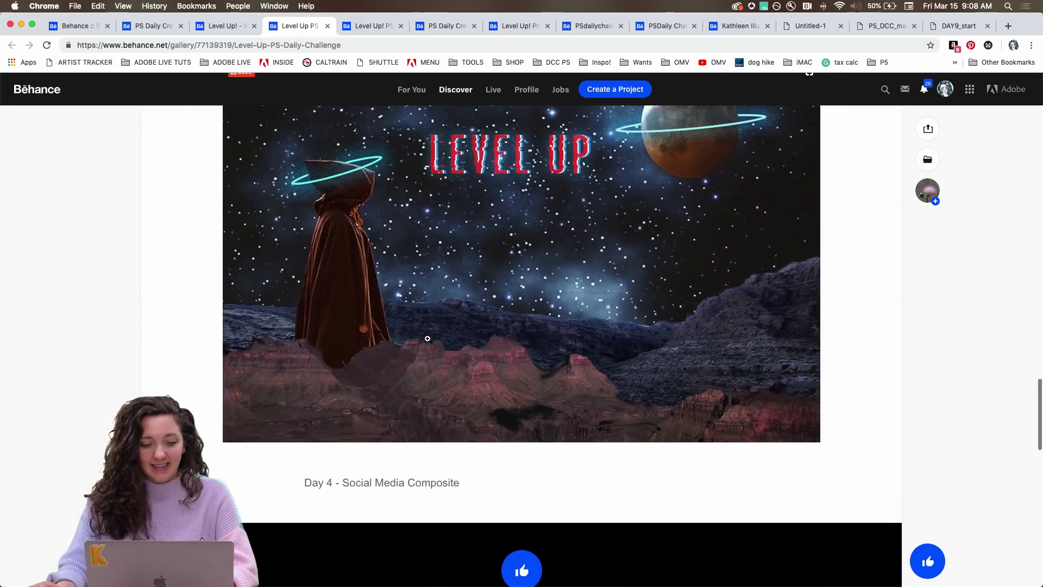
click(354, 208)
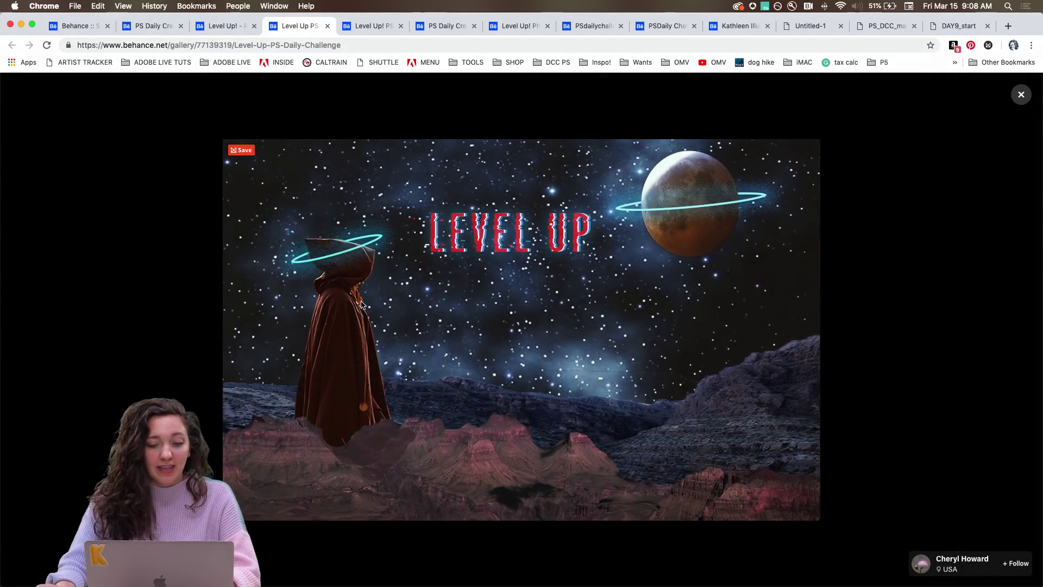
- Switch to the Level Up! PS Daily Creative project and examine its Day 1 party invite with the green game controller
key(ctrl+Tab)
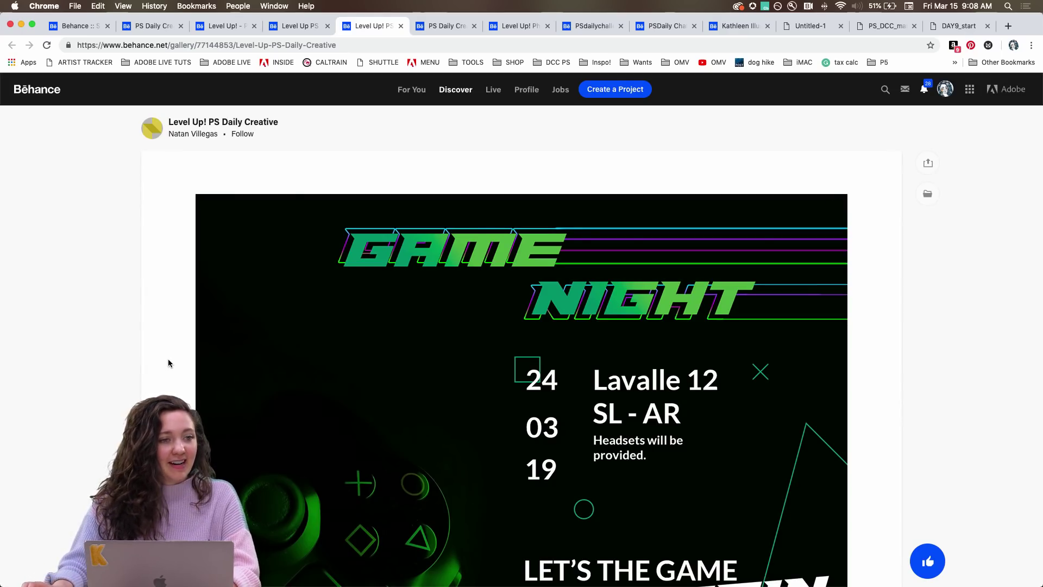
scroll(174, 360, down, 3)
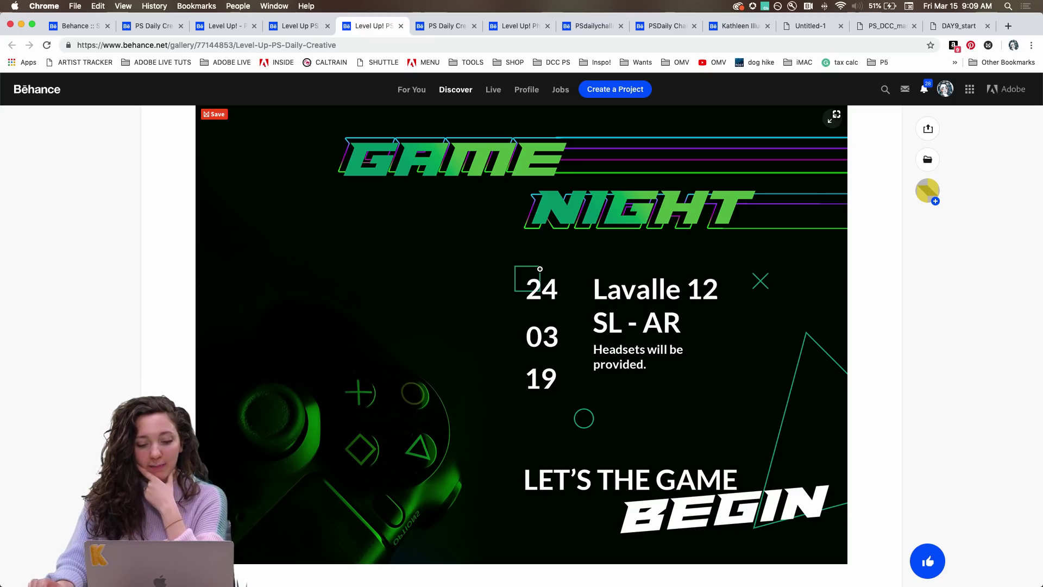
scroll(585, 360, down, 2)
scroll(584, 360, up, 3)
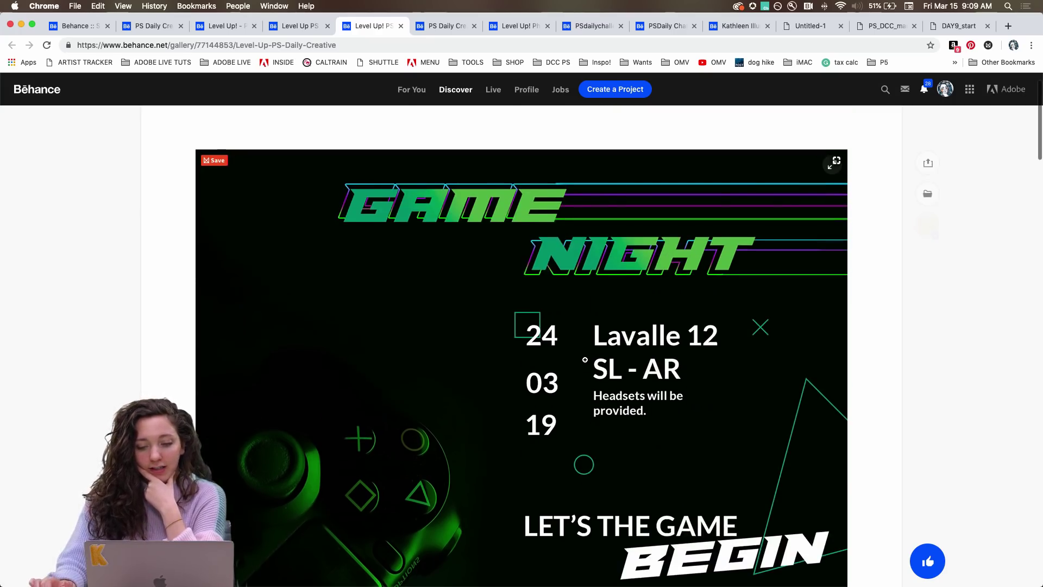
scroll(584, 360, down, 2)
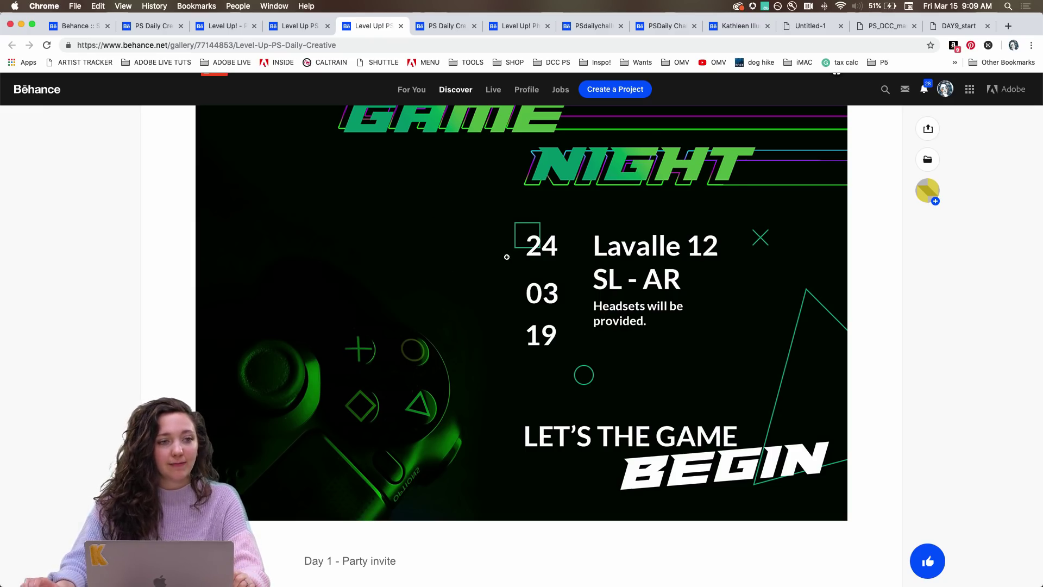
- Review the Day 2 "We will wait for you" postcard, Day 3 logo and Day 5 banner composite, then return to the project's start
scroll(507, 257, down, 10)
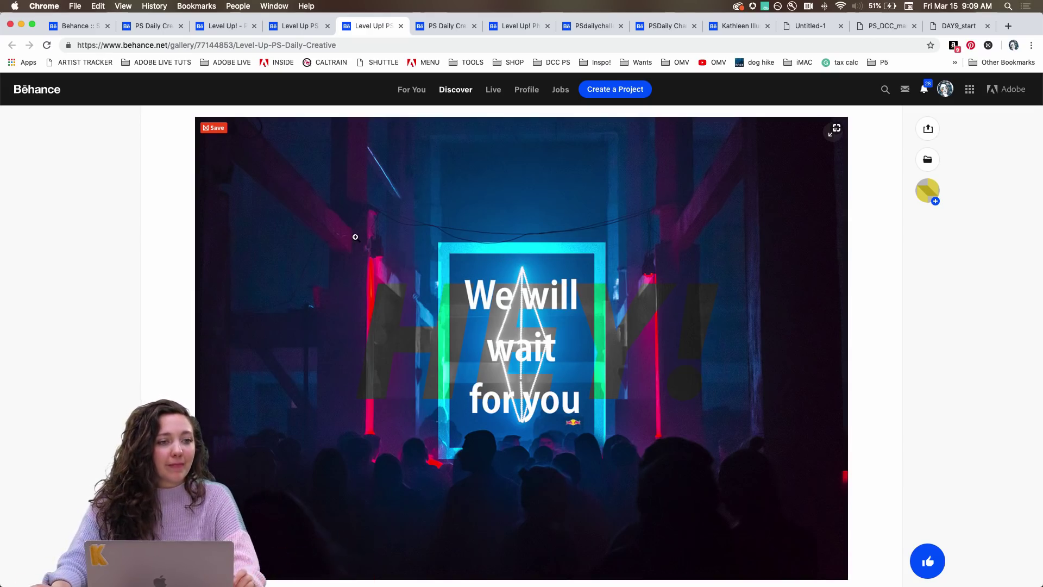
scroll(355, 237, down, 1)
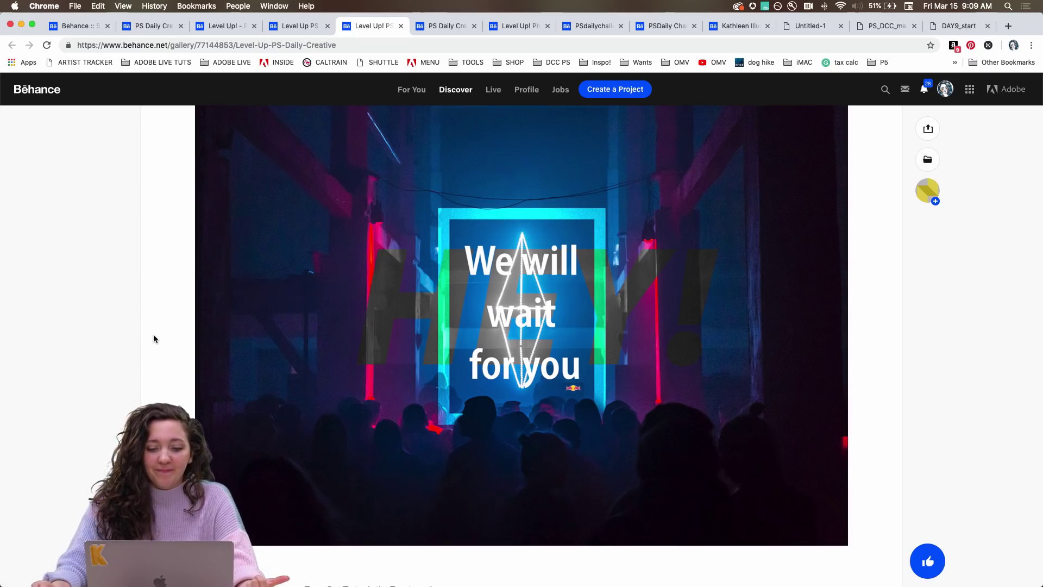
scroll(154, 338, down, 15)
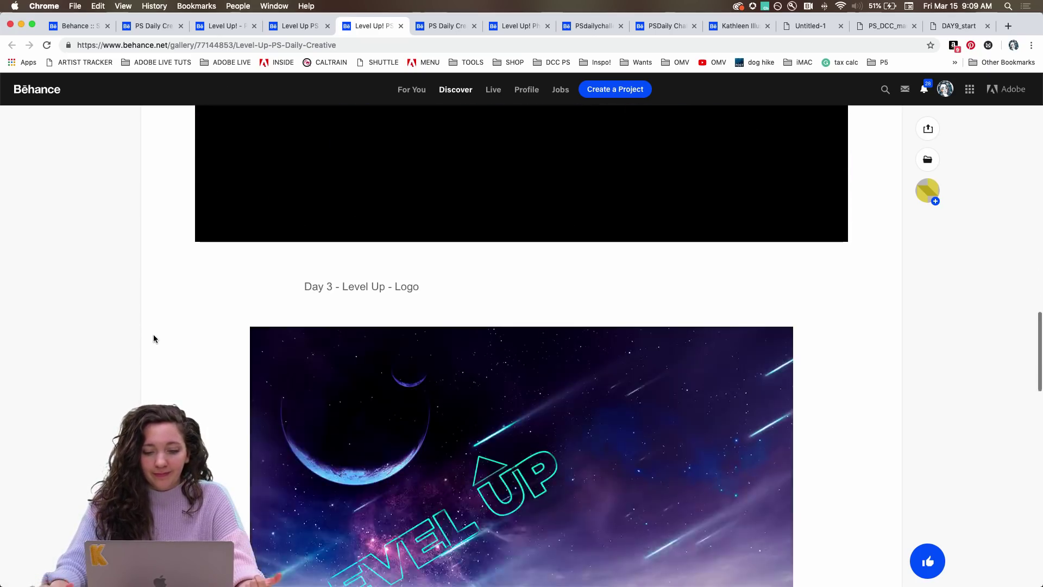
scroll(153, 339, down, 5)
scroll(153, 338, up, 2)
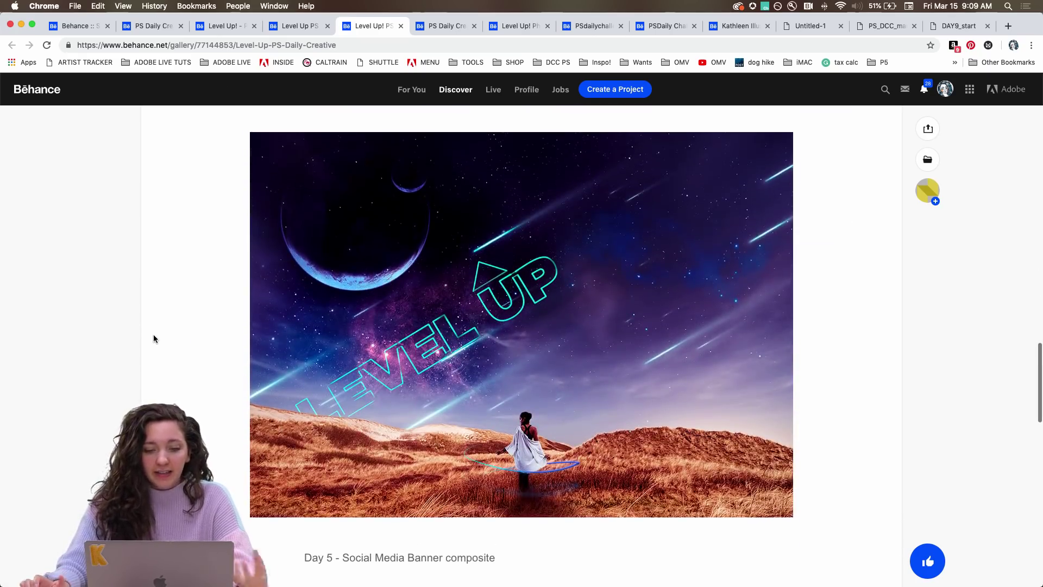
scroll(154, 337, up, 20)
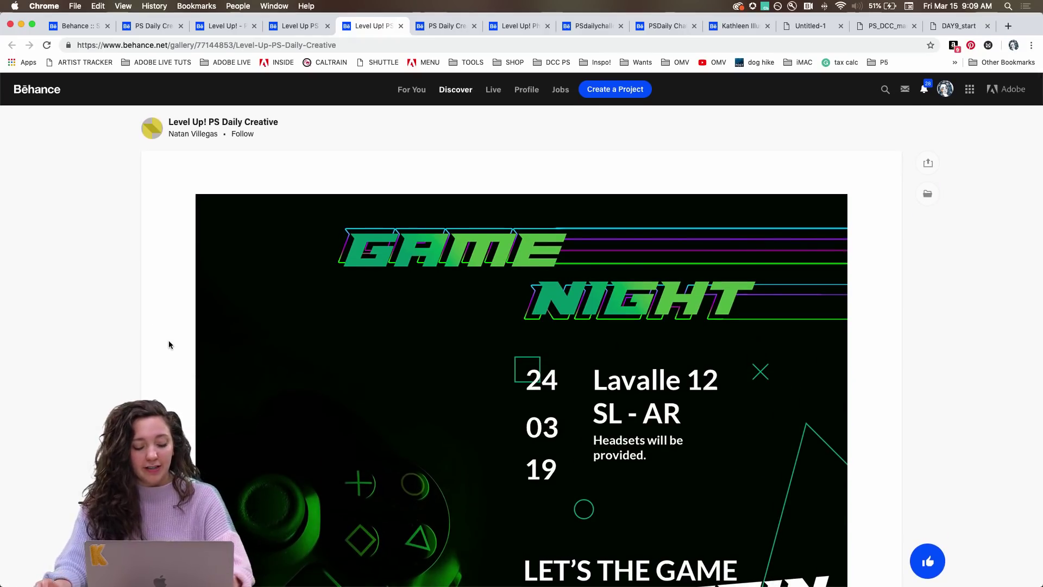
- Switch to the PS Daily Creative Challenge | 2019 project and view the color variants of its VR Game Party invite
key(ctrl+Tab)
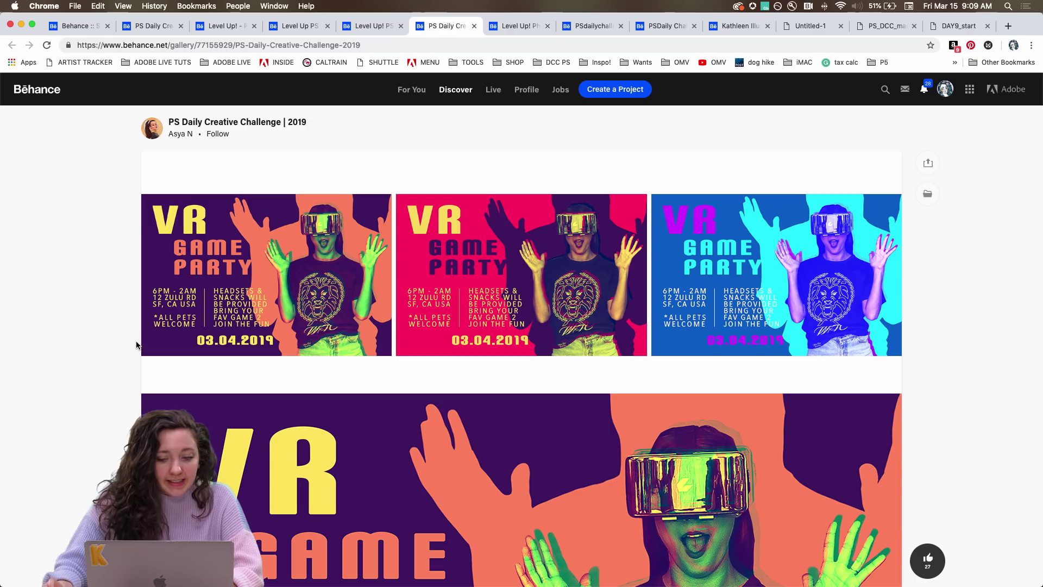
scroll(137, 344, down, 8)
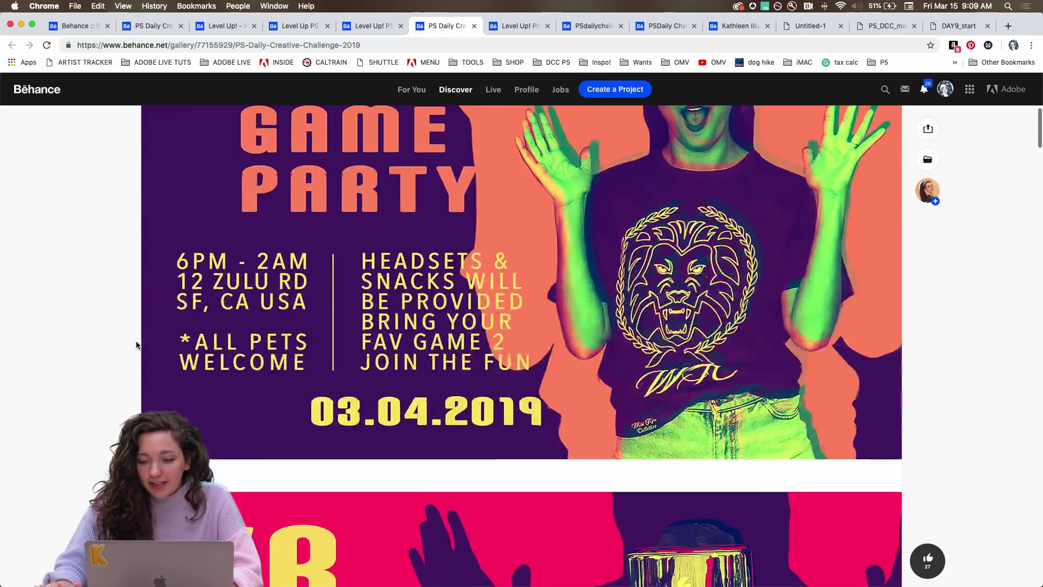
scroll(519, 304, down, 15)
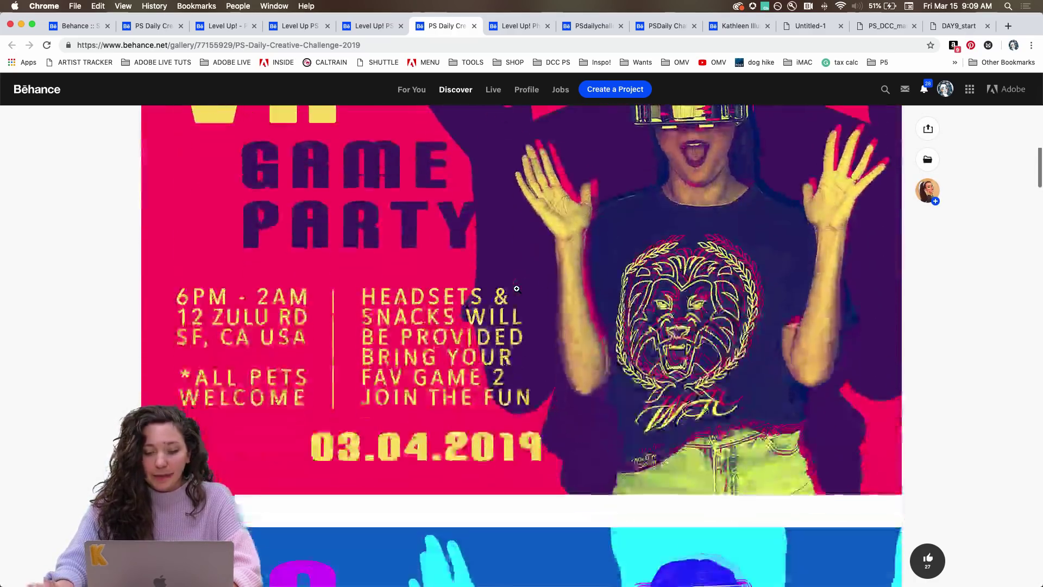
- Compare the two Day 2 Futuristic Postcard variants and continue past the Day 3 logo to the Level Up space composite
scroll(517, 289, down, 15)
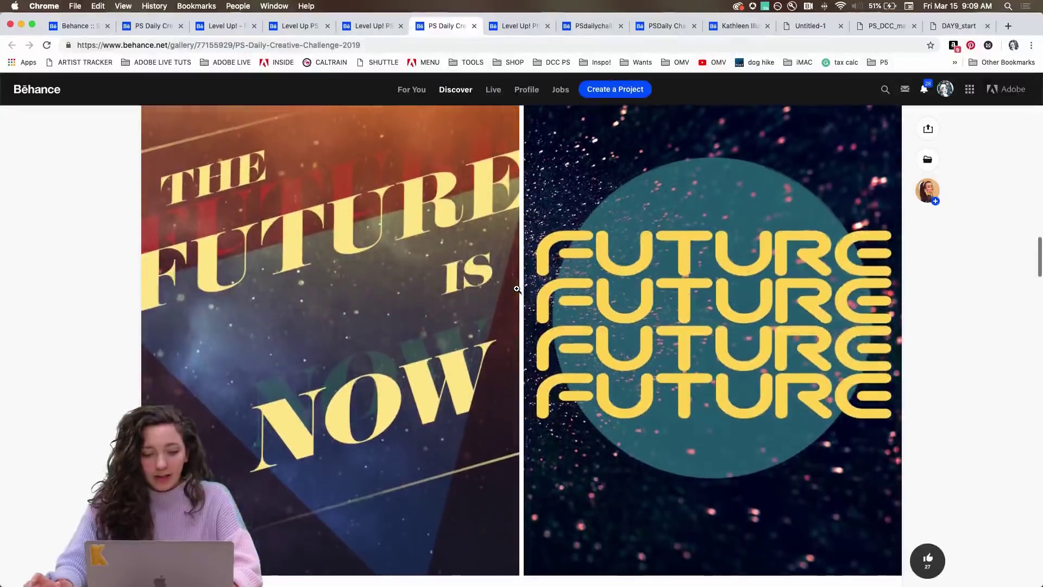
scroll(373, 301, up, 1)
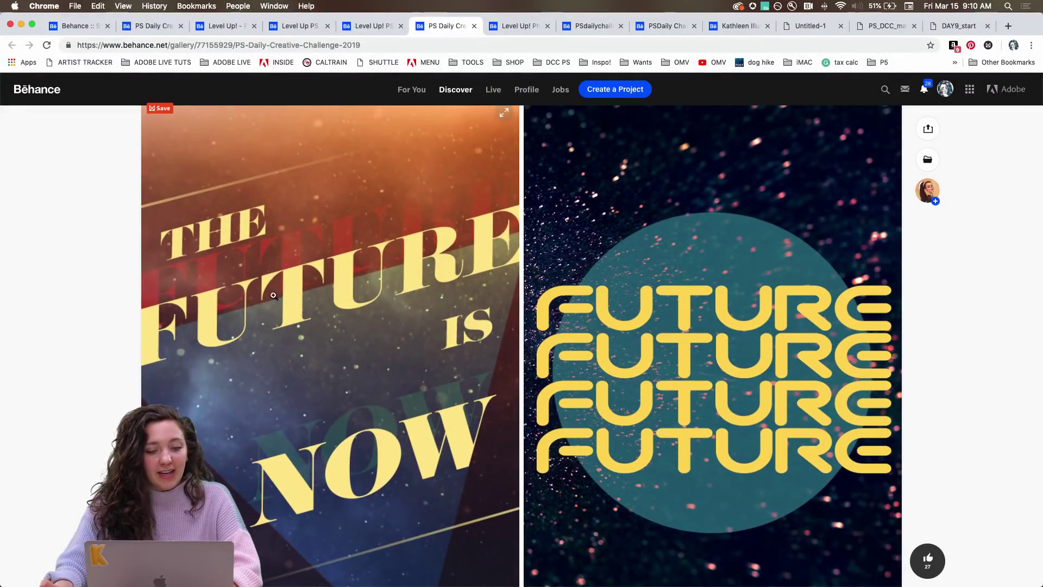
scroll(147, 308, down, 3)
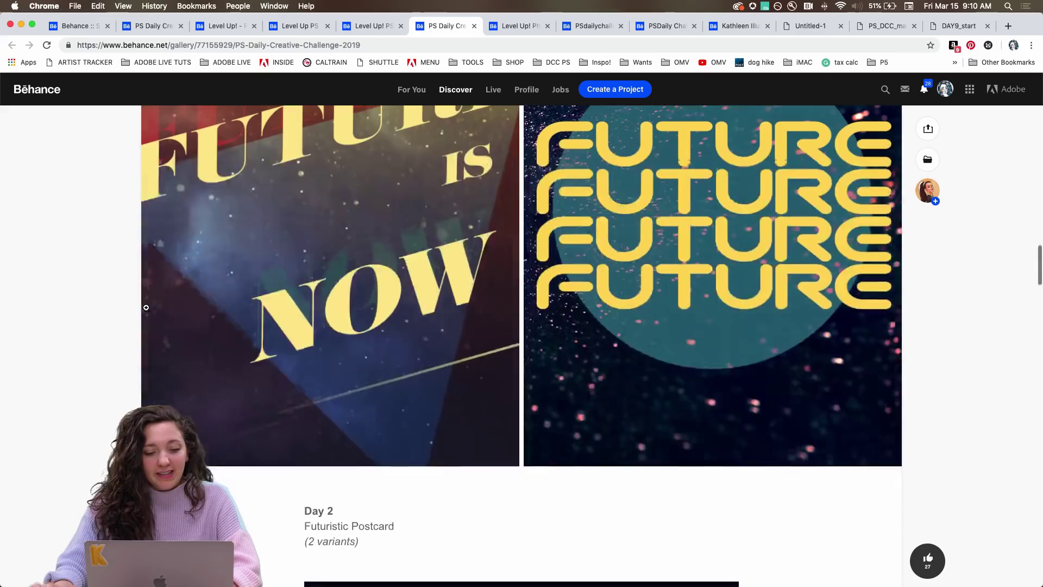
scroll(612, 283, up, 3)
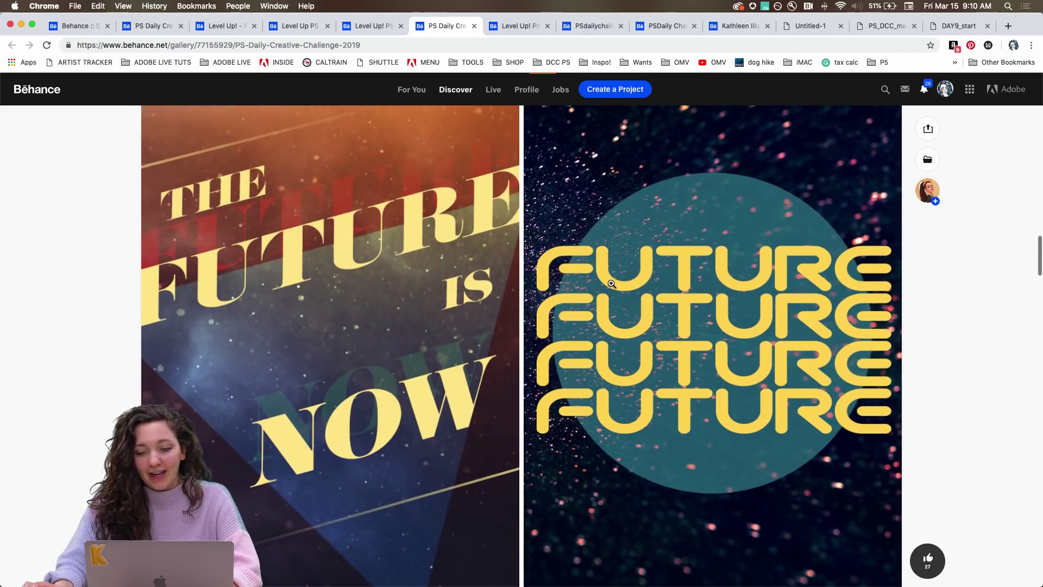
scroll(611, 283, down, 10)
scroll(611, 283, down, 12)
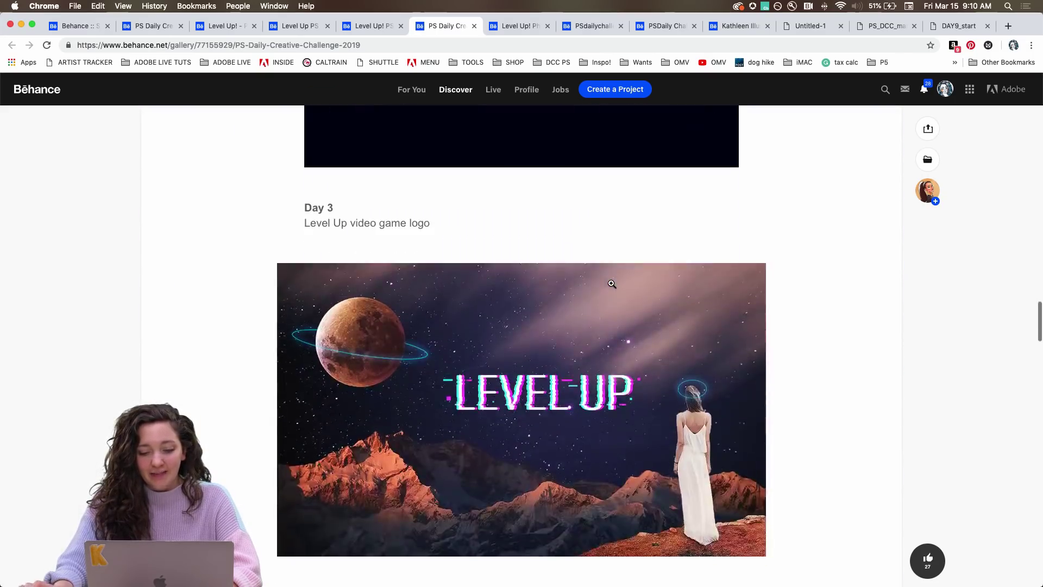
- Continue to the Day 6 + 7 Path Blur and Texture artwork and compare its two leaping dancer variants
scroll(612, 284, down, 15)
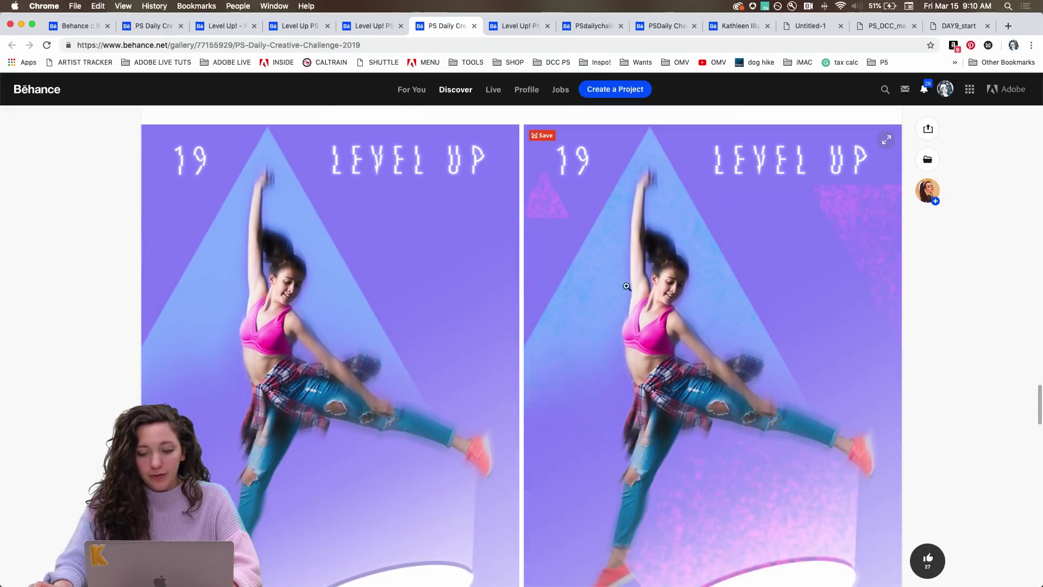
scroll(703, 351, down, 3)
scroll(704, 353, up, 2)
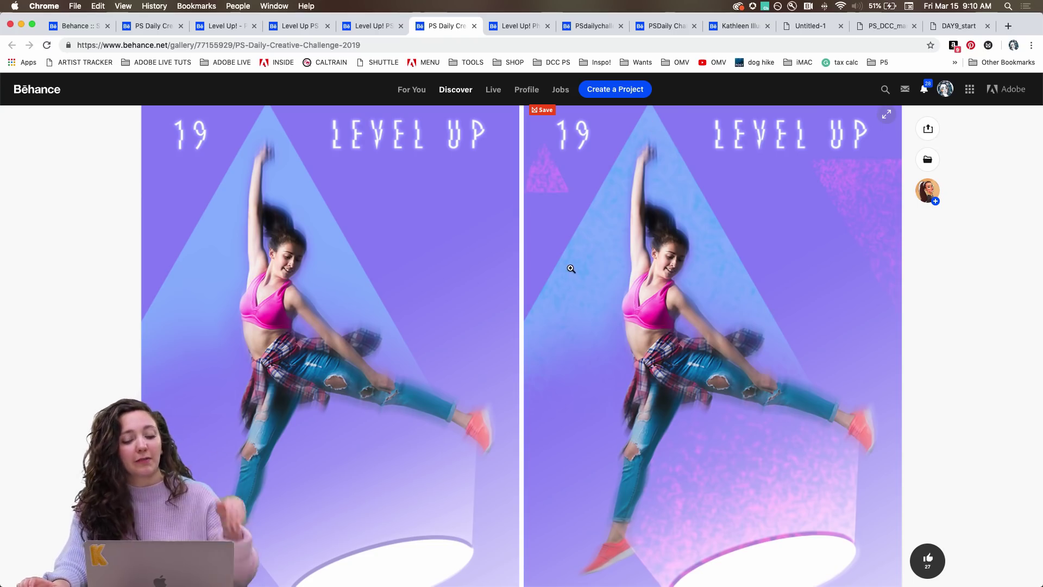
scroll(579, 274, down, 10)
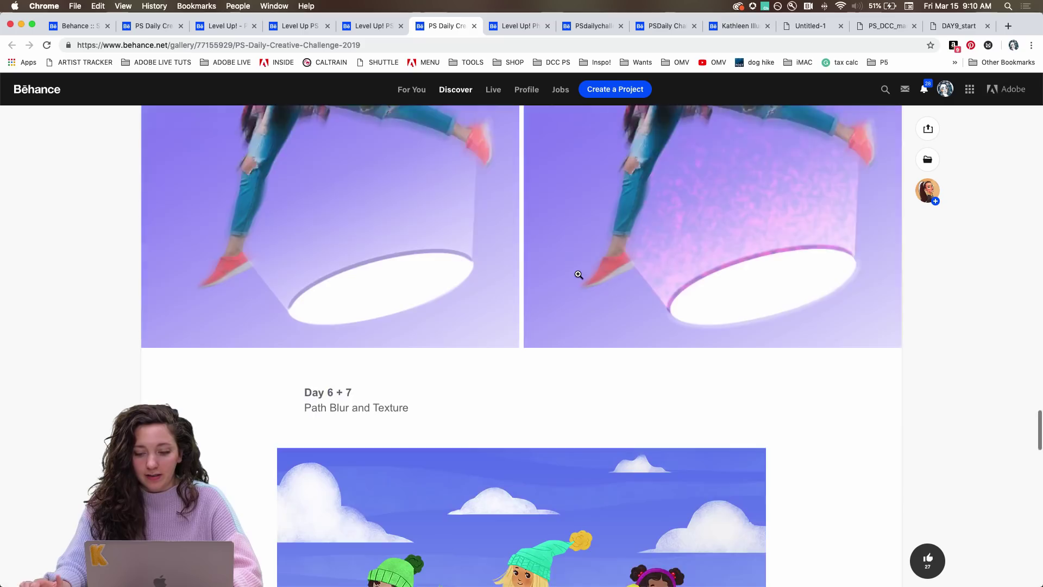
scroll(579, 275, up, 2)
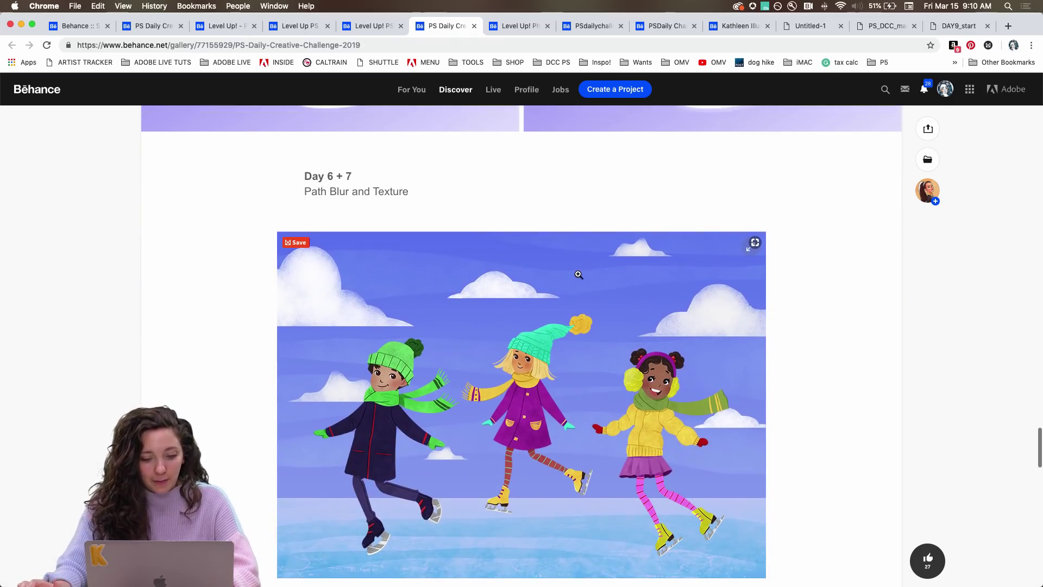
- Compare the two Day 8 Puppet Warp images of the skating children, then continue to the project's end
scroll(284, 334, down, 4)
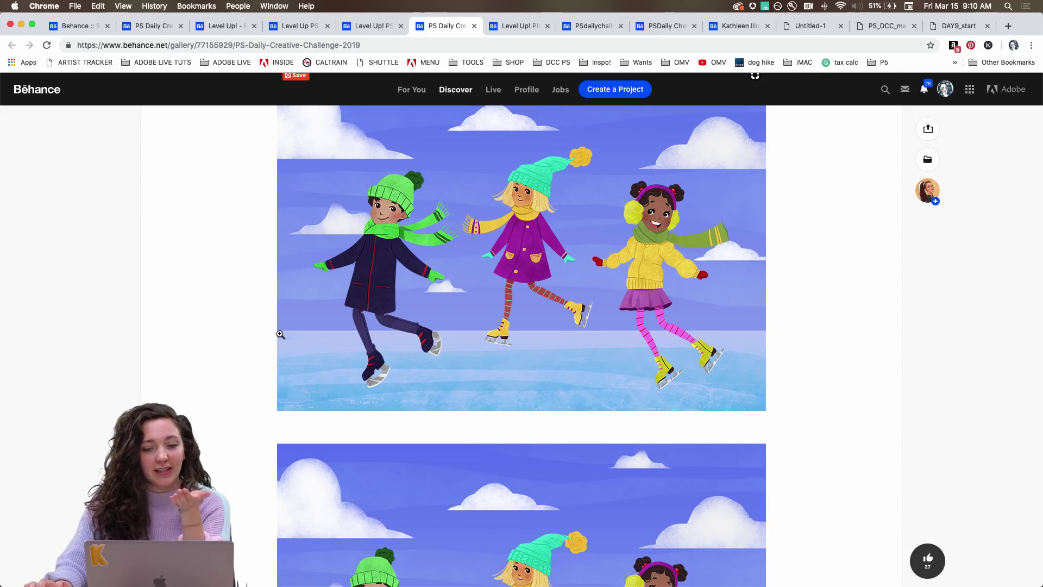
scroll(280, 334, down, 4)
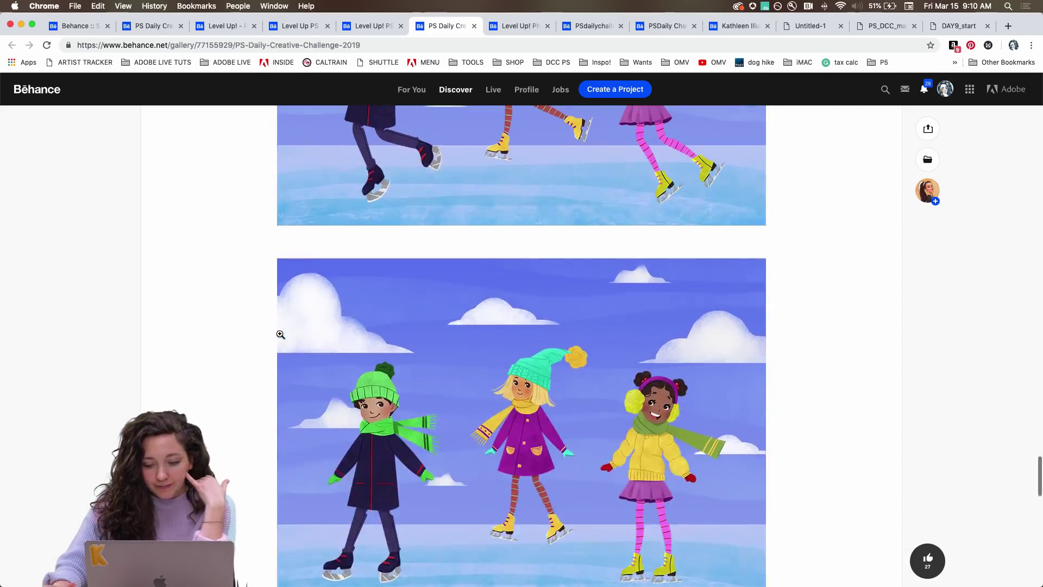
scroll(280, 334, down, 3)
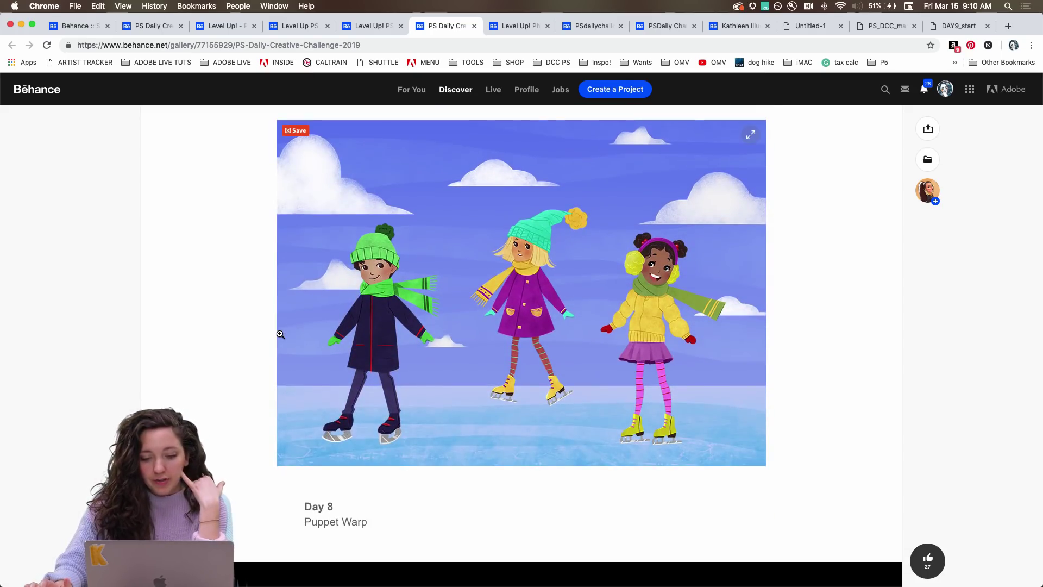
scroll(280, 334, up, 6)
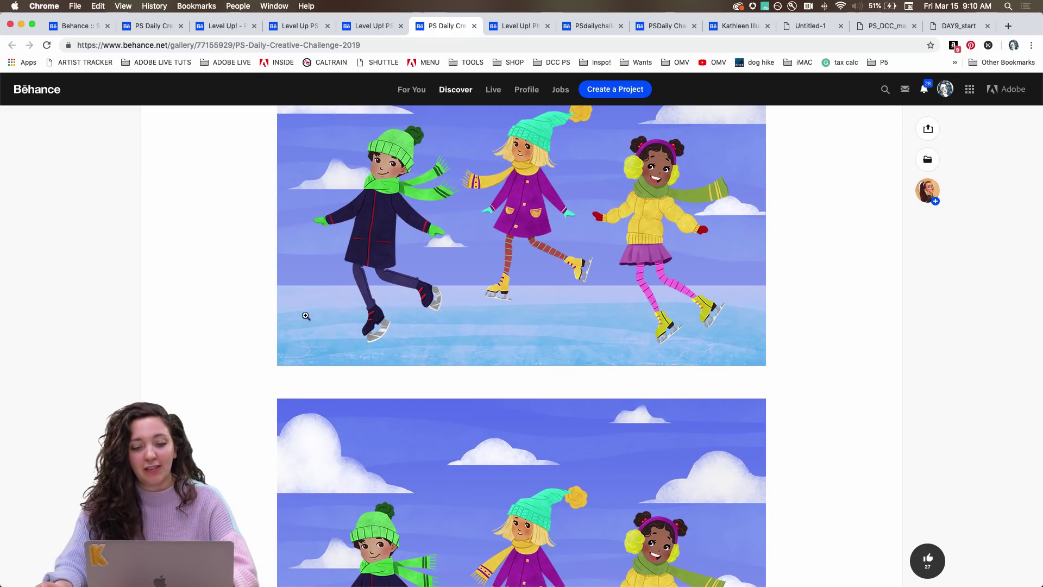
scroll(367, 297, up, 1)
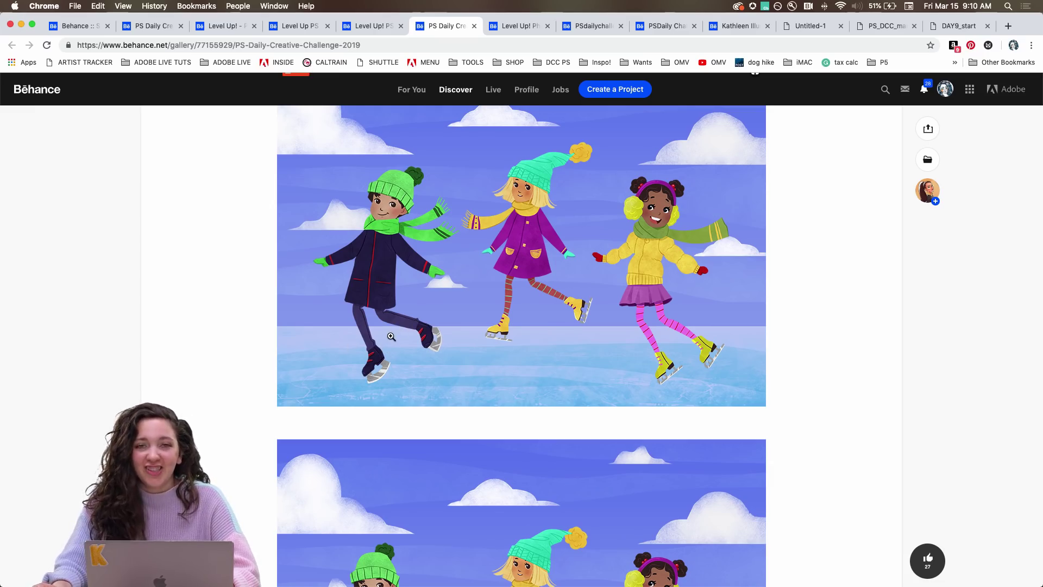
scroll(392, 337, down, 10)
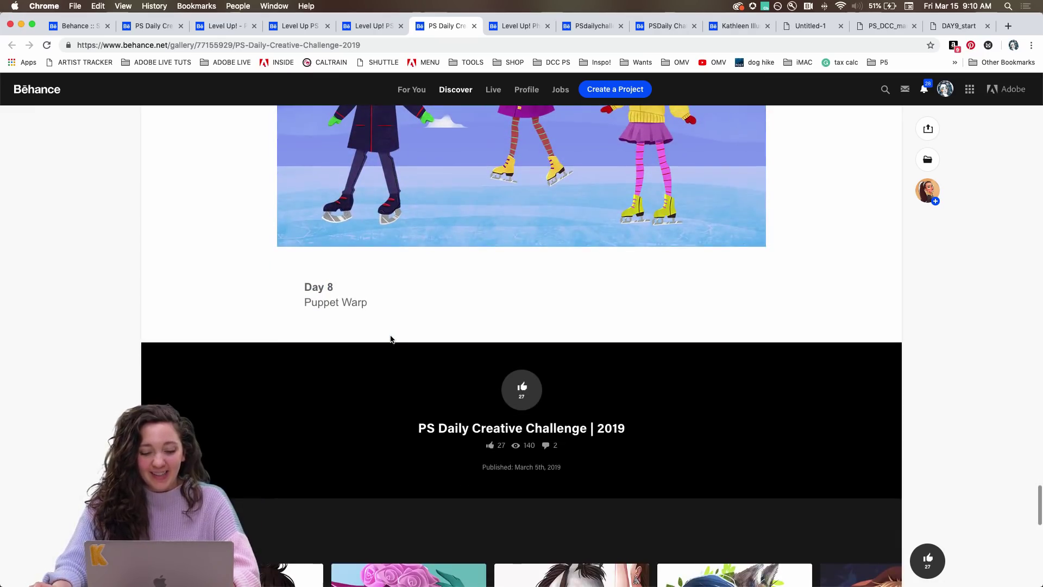
- Switch to the Level Up! Photoshop Daily Creative Challenge #02 project and examine its process images and first Retro Games poster
key(ctrl+Tab)
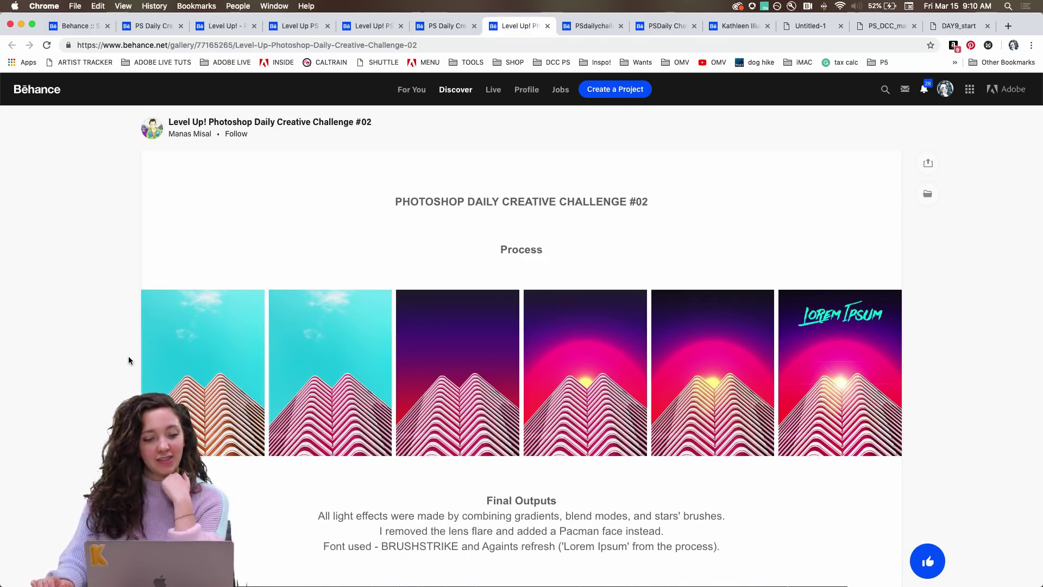
scroll(128, 360, down, 3)
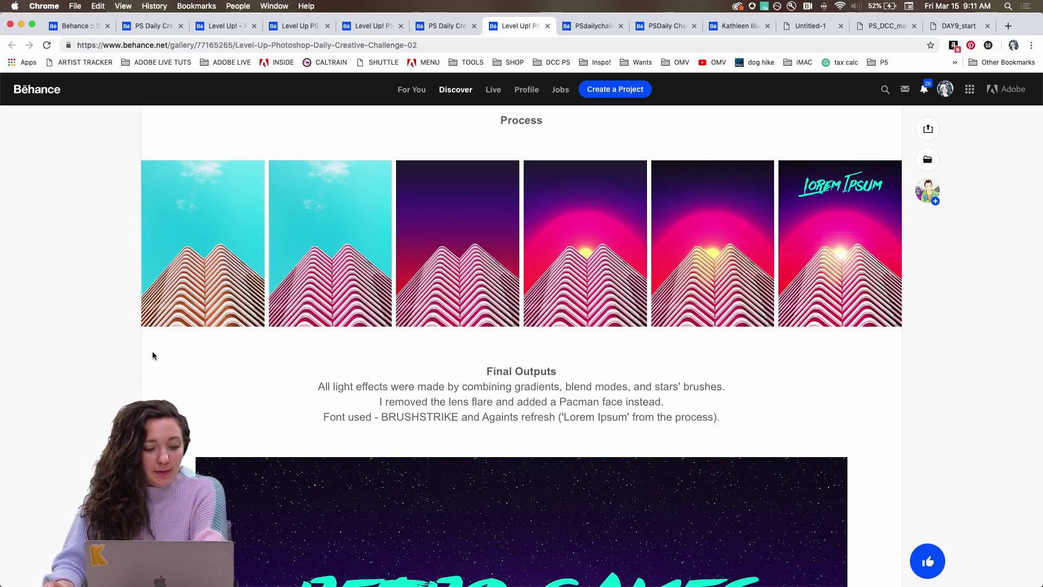
scroll(152, 351, up, 2)
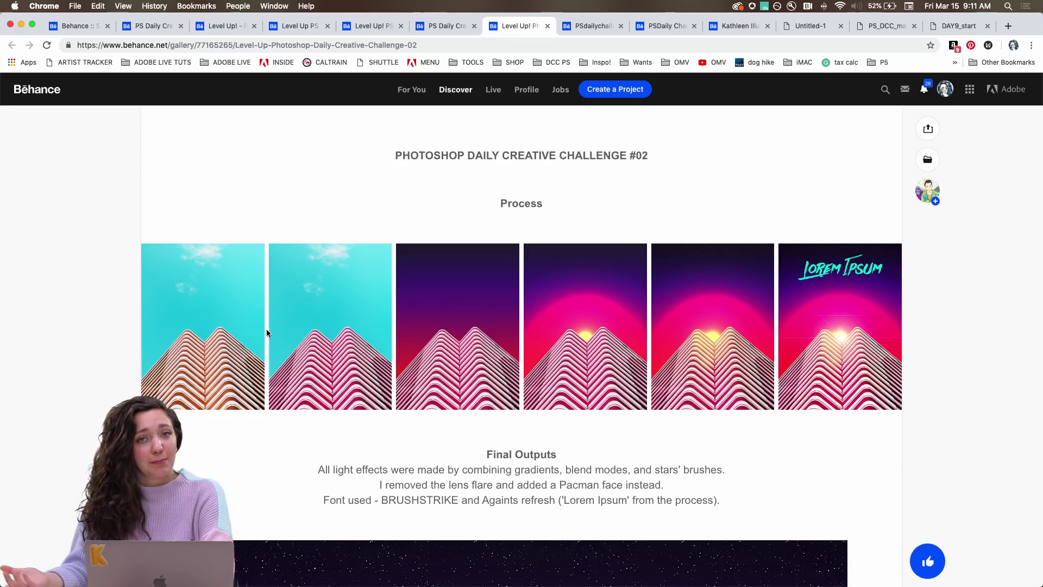
mouse_move(268, 331)
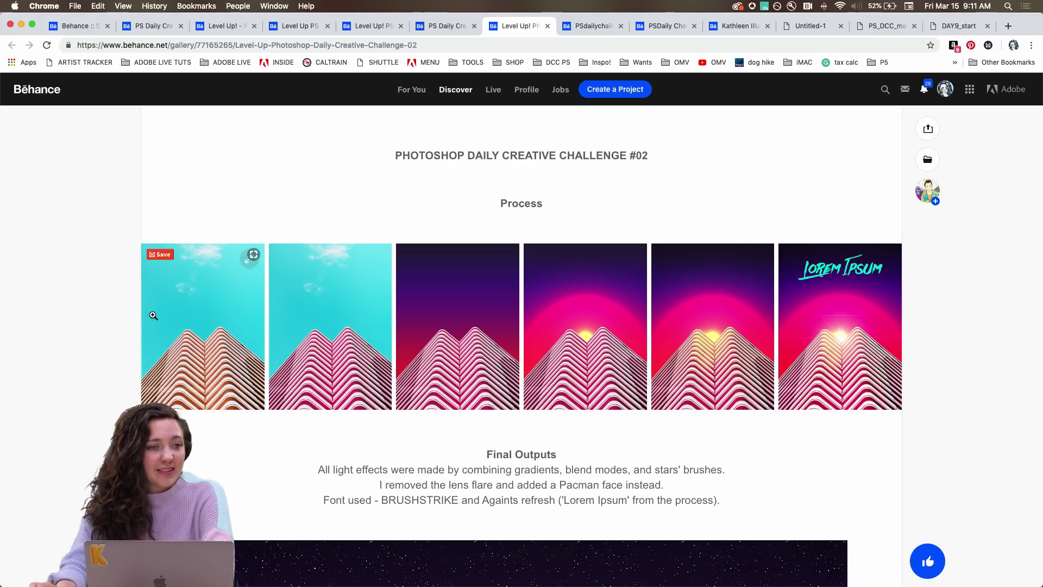
scroll(129, 326, down, 5)
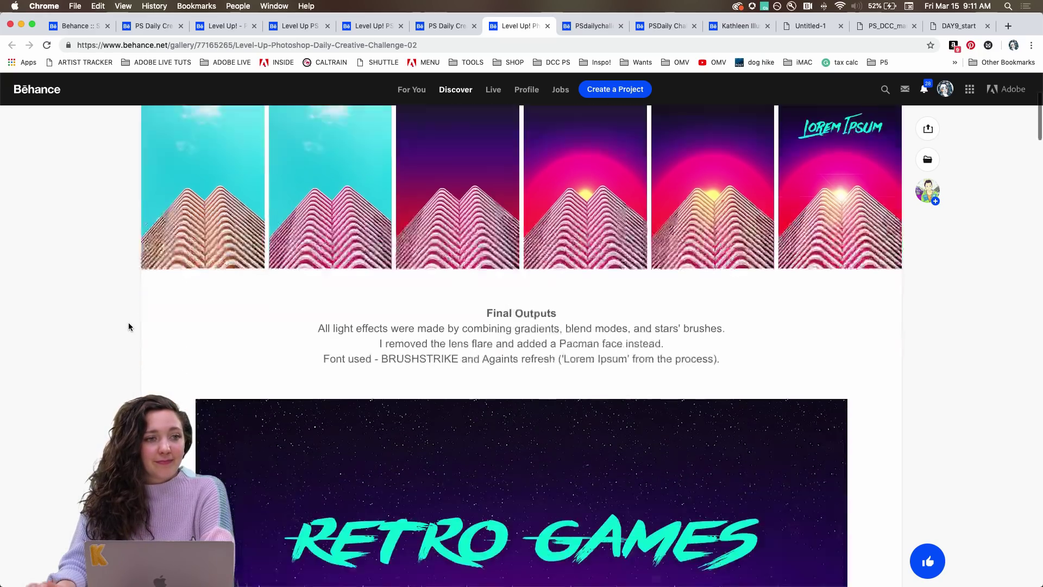
scroll(129, 326, down, 10)
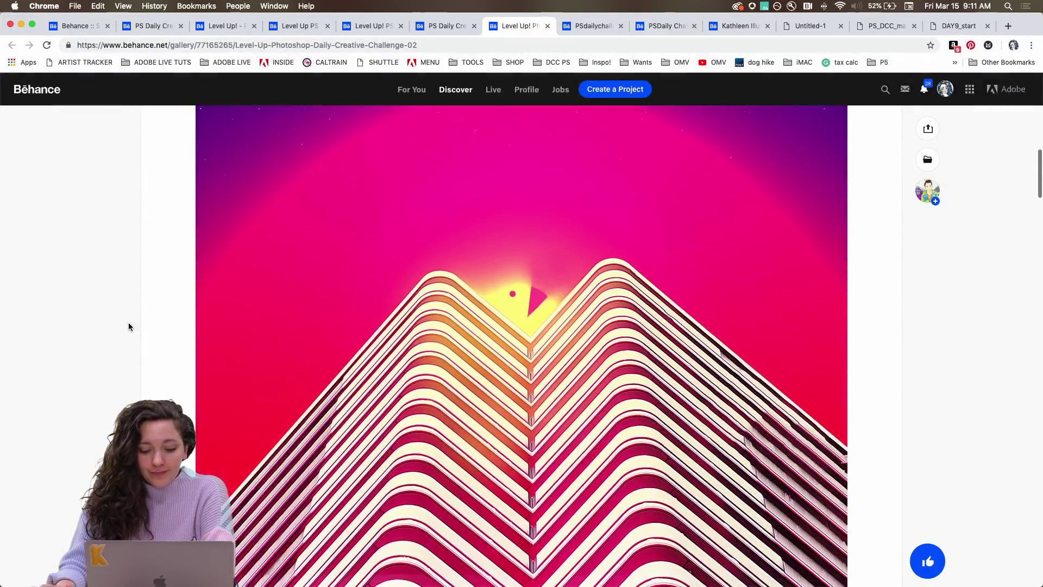
- View the Retro Games poster enlarged, compare it with the Lorem Ipsum version, and close the enlarged view
click(311, 313)
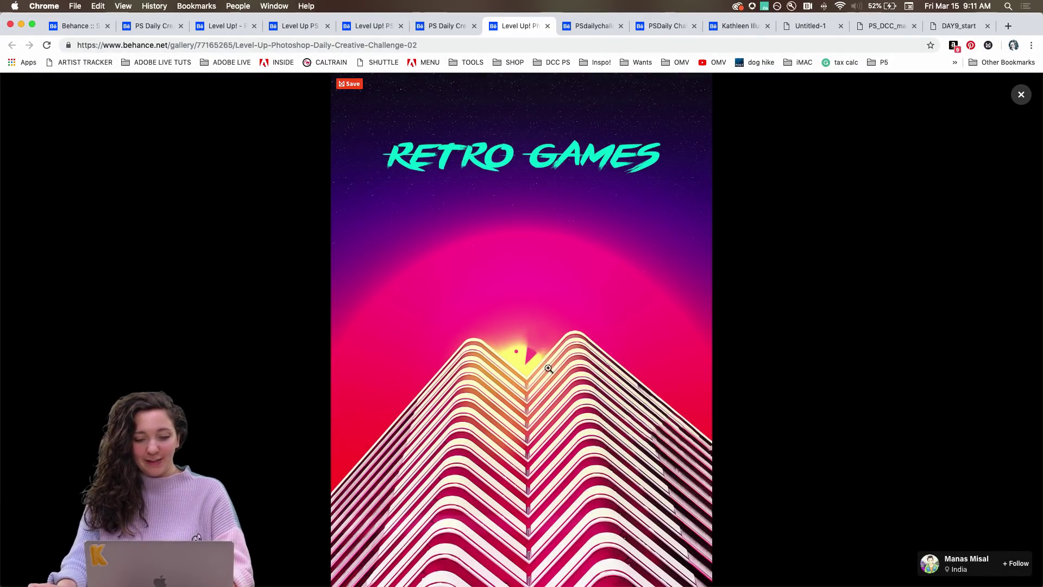
click(94, 353)
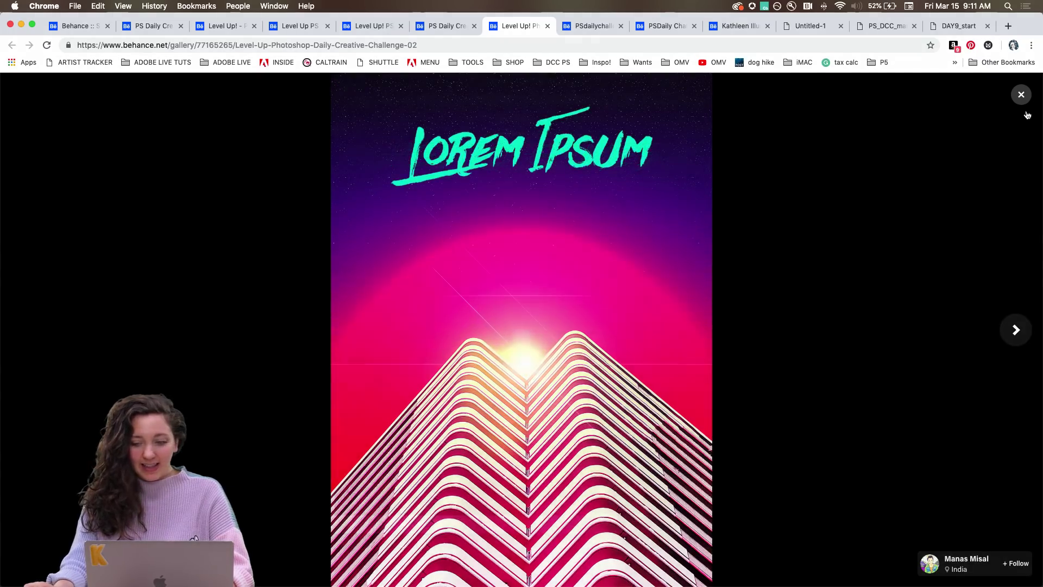
click(1022, 101)
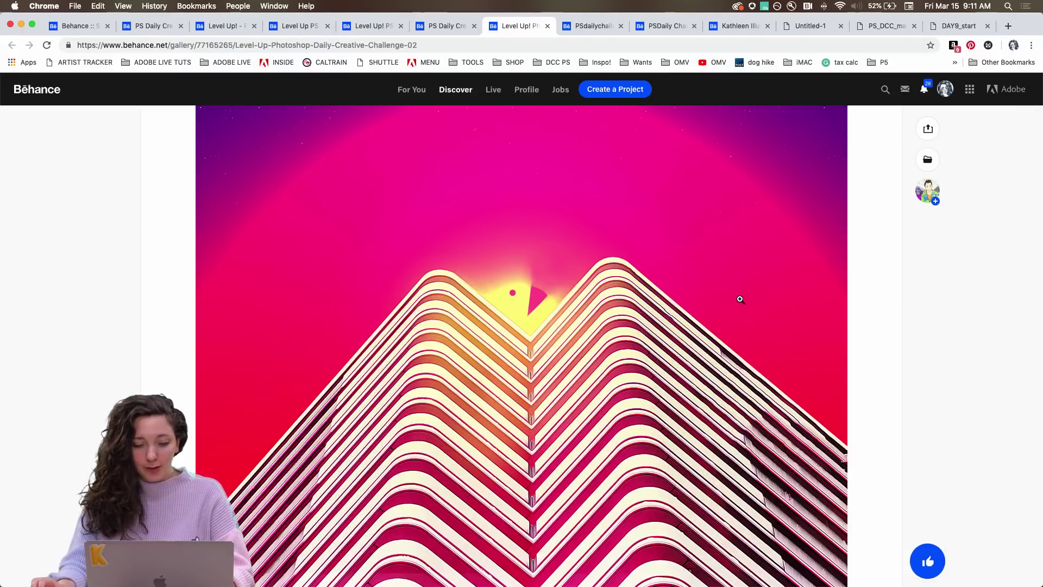
- Review the remaining Retro Games poster variants, including the Emboss filter and TV Interlaced scan lines versions, through to the closing note
scroll(514, 295, down, 15)
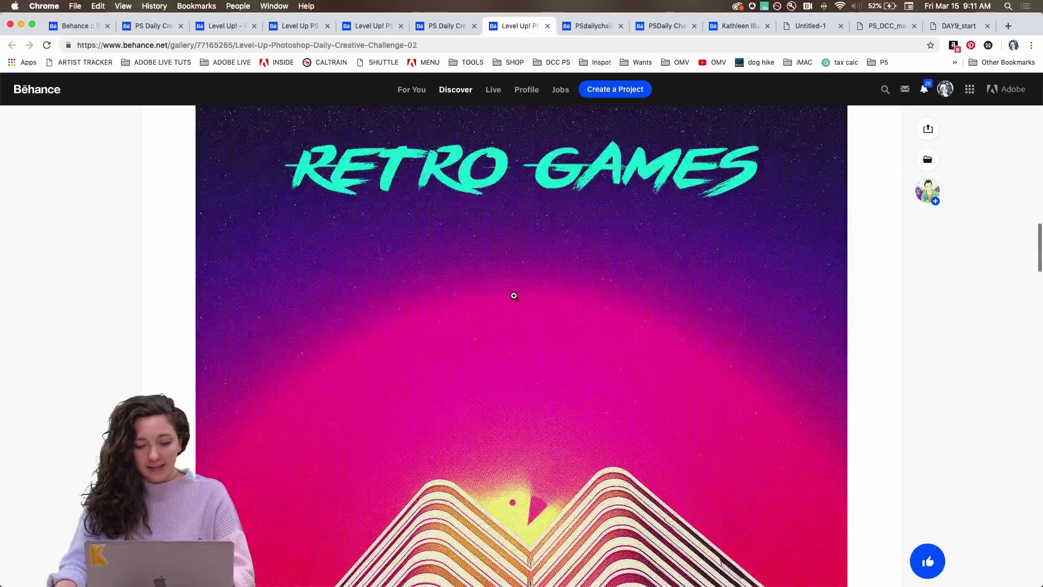
scroll(442, 275, up, 5)
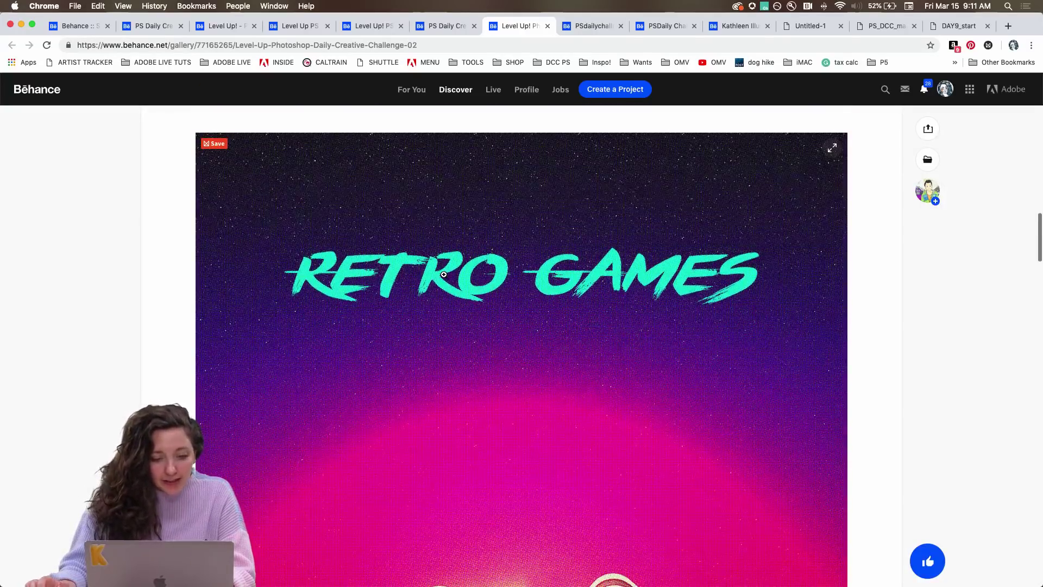
scroll(307, 274, down, 4)
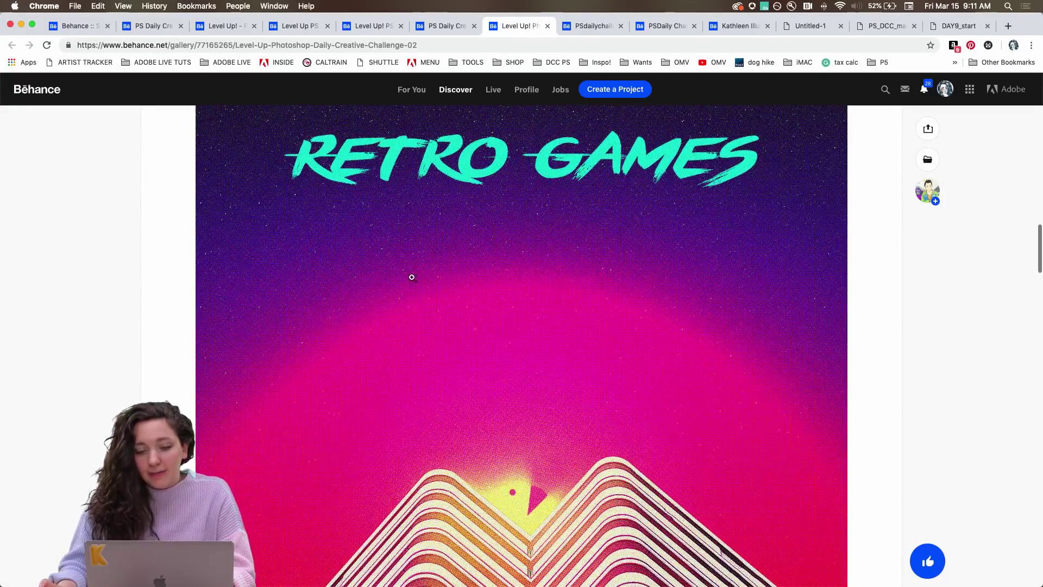
scroll(529, 305, down, 12)
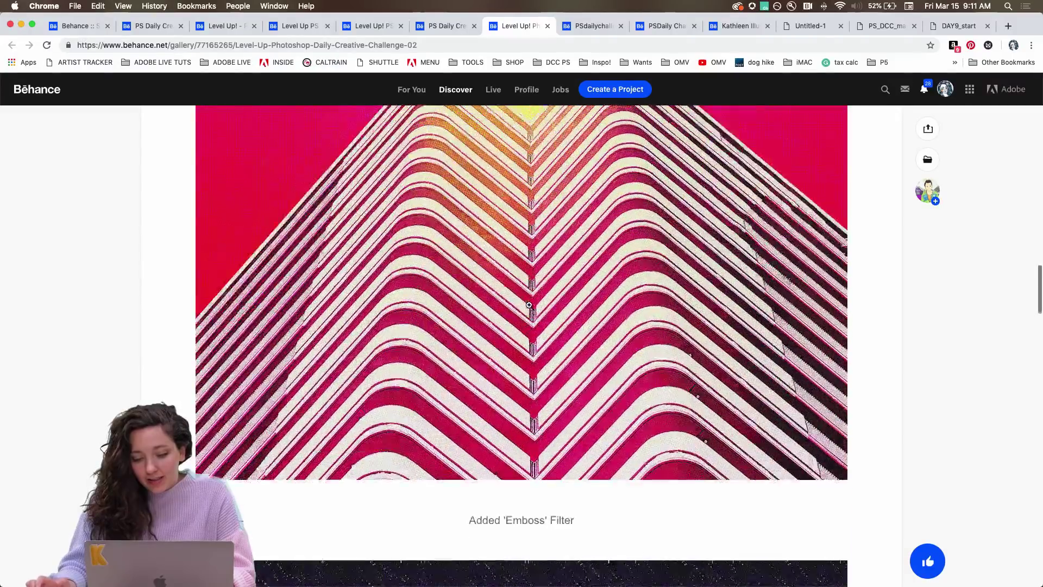
scroll(528, 304, down, 15)
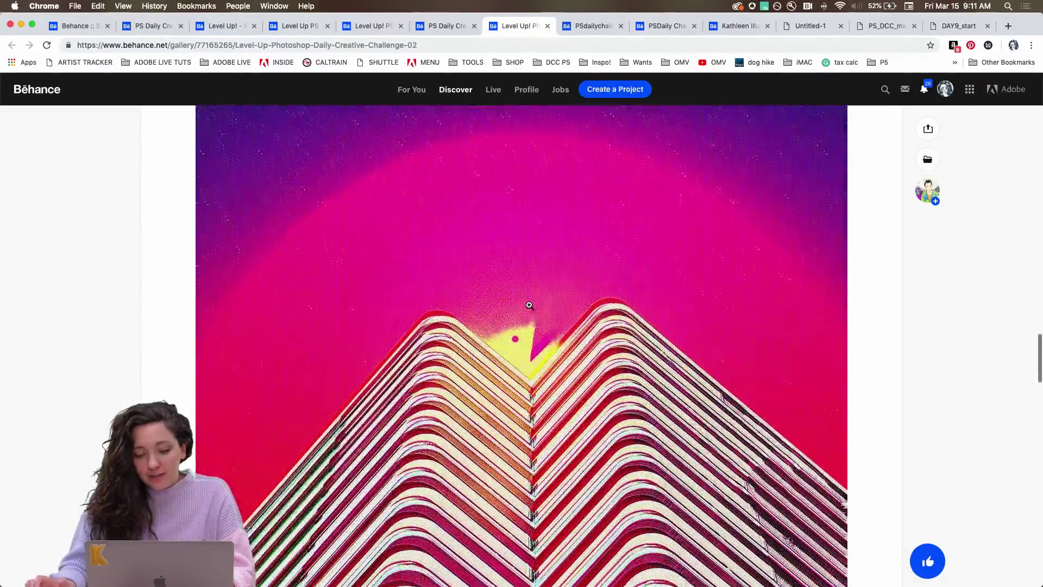
scroll(529, 305, down, 15)
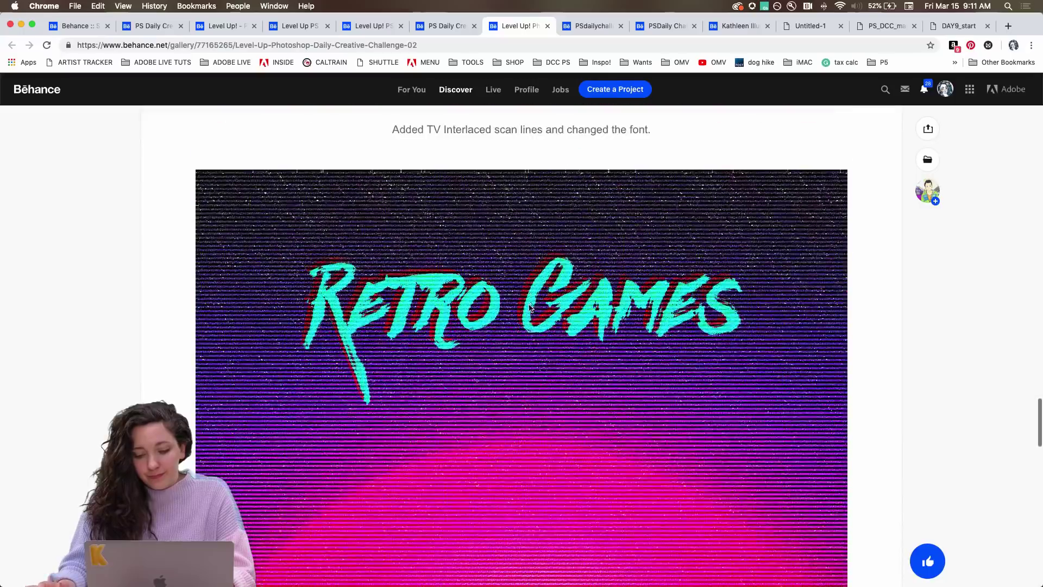
scroll(530, 307, down, 15)
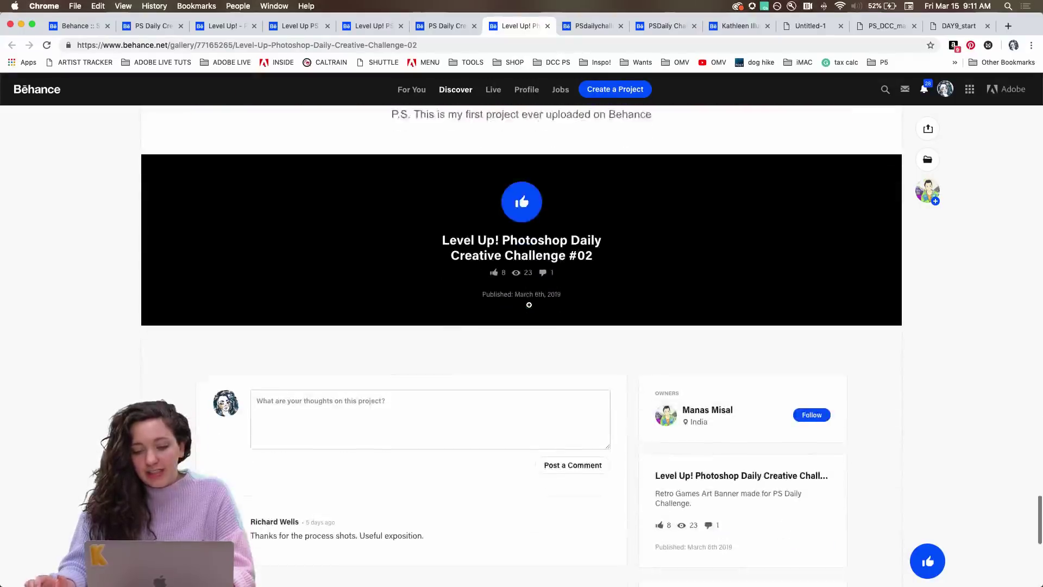
scroll(529, 305, up, 9)
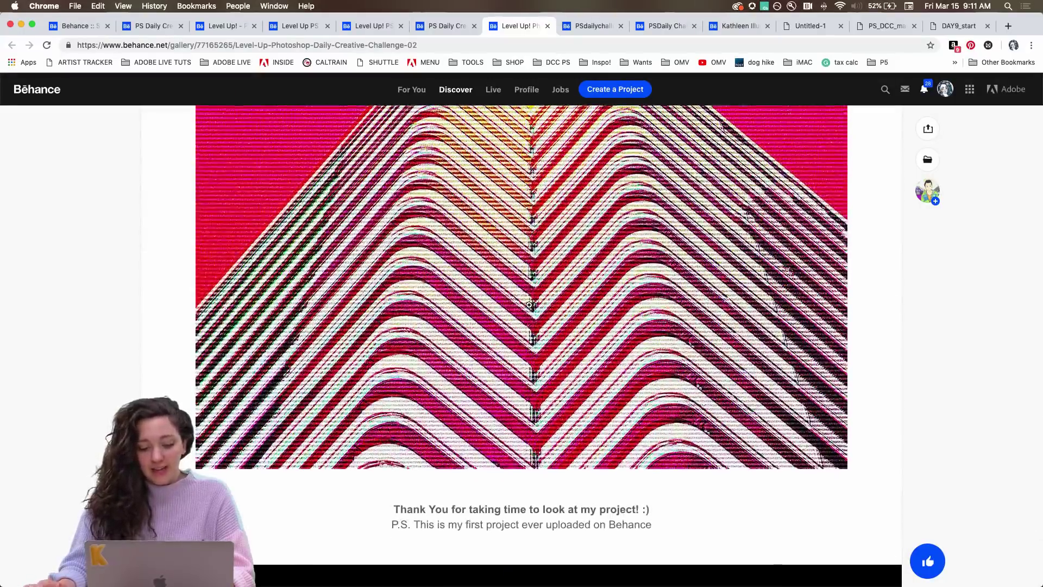
scroll(463, 505, down, 1)
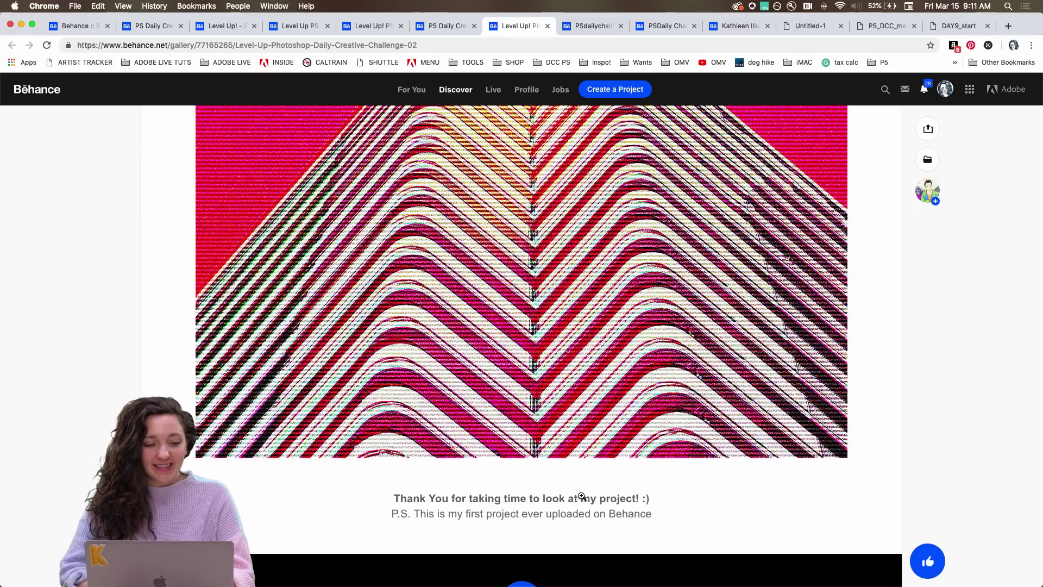
- Switch to the PSdailychallenge Creative Challenge #8 project, view its dabbing cat illustration enlarged, and close the enlarged view
key(ctrl+Tab)
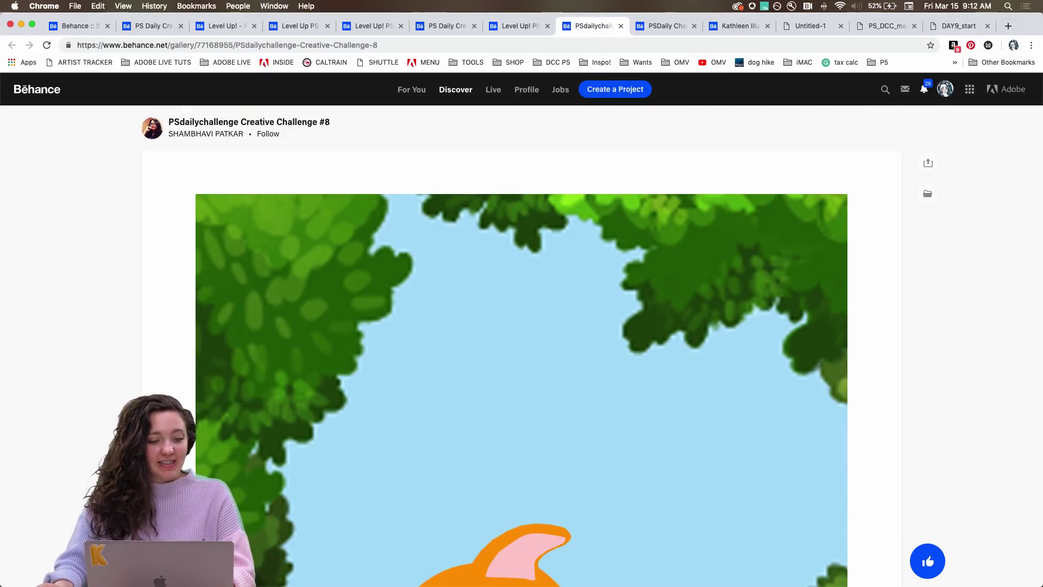
scroll(62, 372, down, 2)
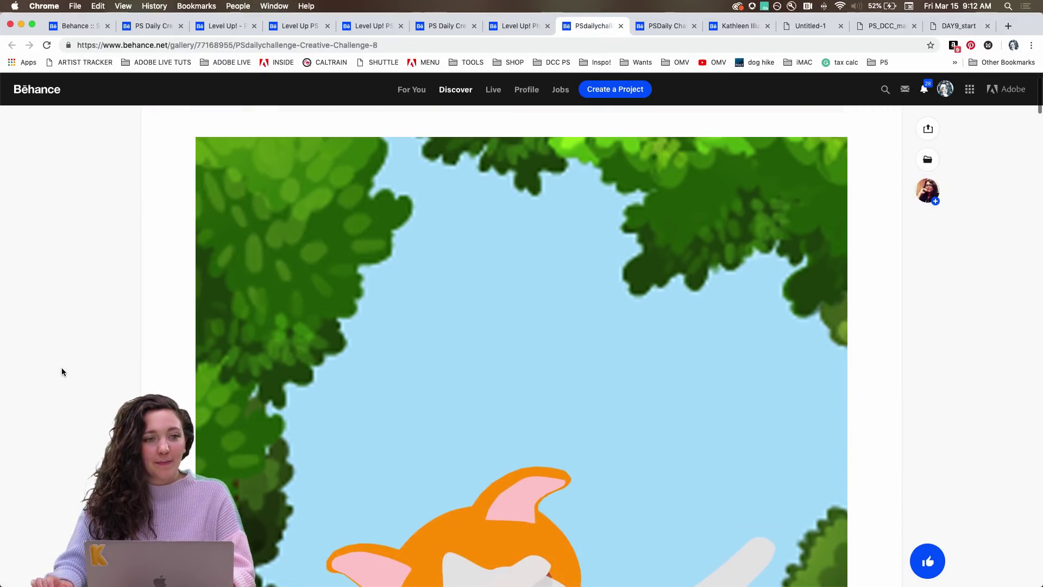
scroll(61, 372, down, 1)
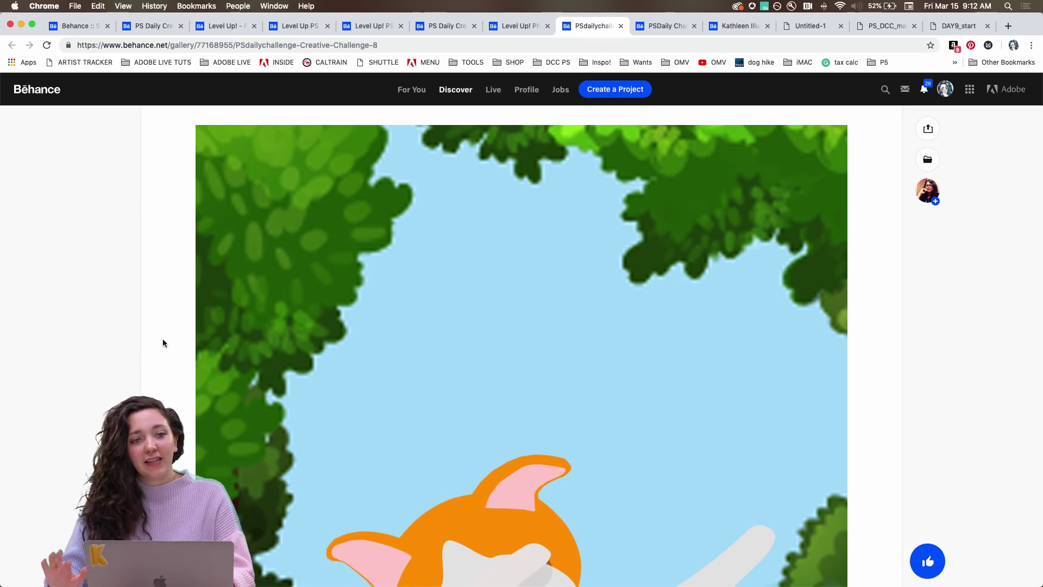
scroll(159, 385, down, 5)
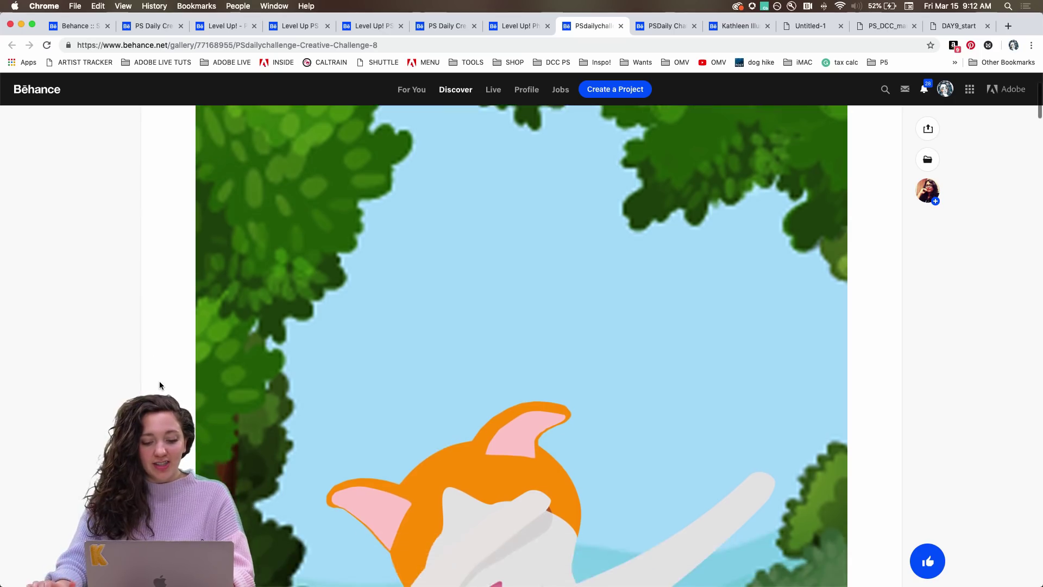
scroll(160, 385, down, 5)
scroll(160, 385, up, 2)
click(367, 362)
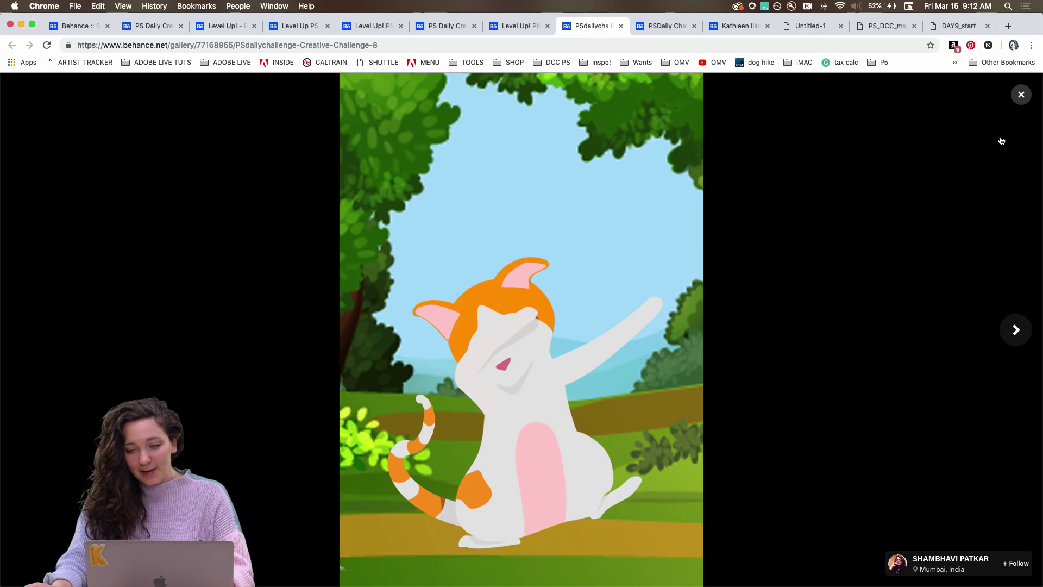
click(1021, 95)
- Look at the blurred jumping woman on the watercolor background, then reopen the dabbing cat illustration in the enlarged view
scroll(619, 237, down, 10)
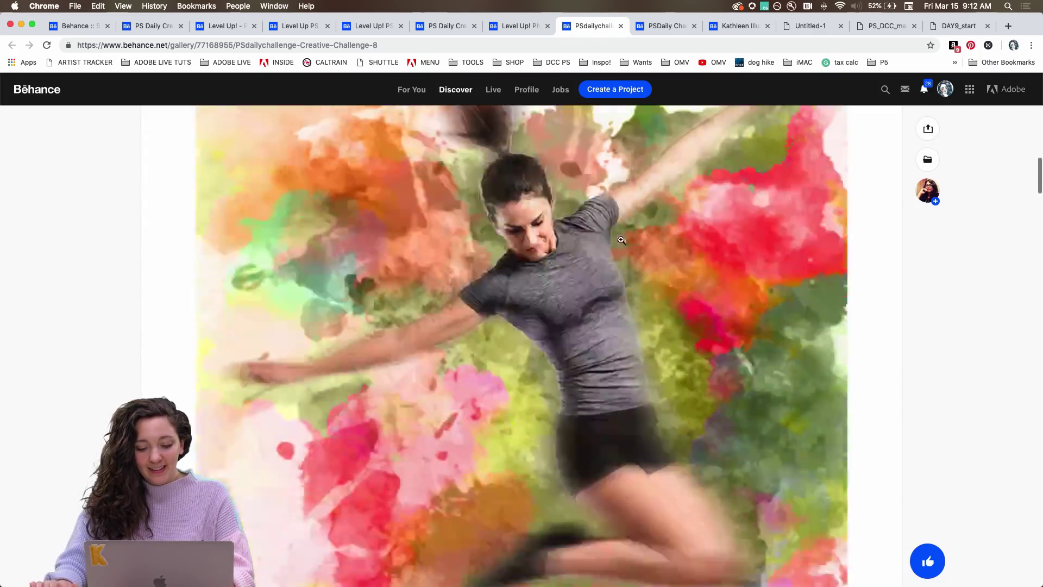
scroll(621, 240, up, 5)
click(621, 240)
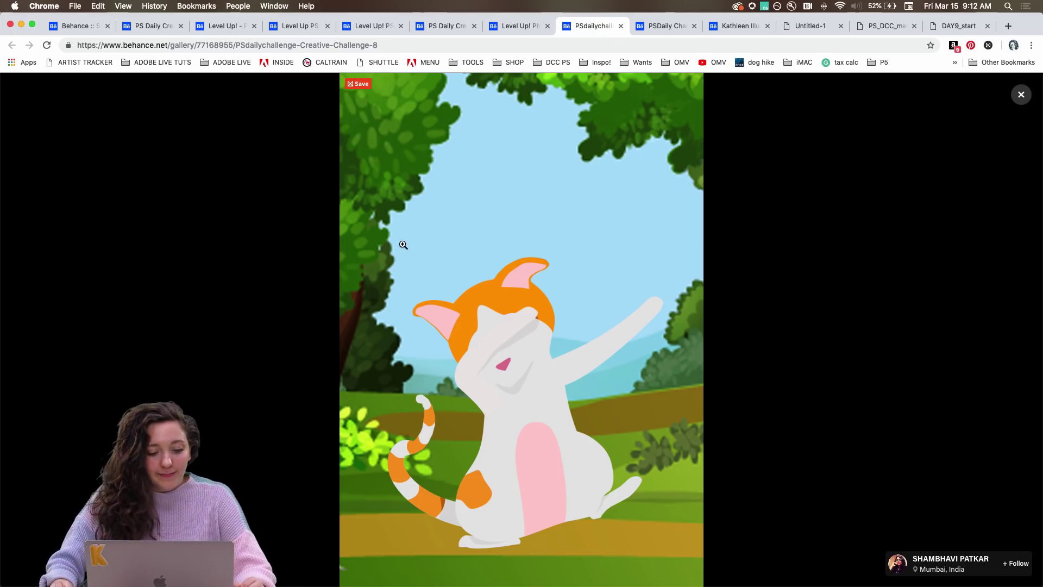
- View the multicolored watercolor Level Up poster enlarged, close the enlarged view, and continue to its pink-and-green version
key(Right)
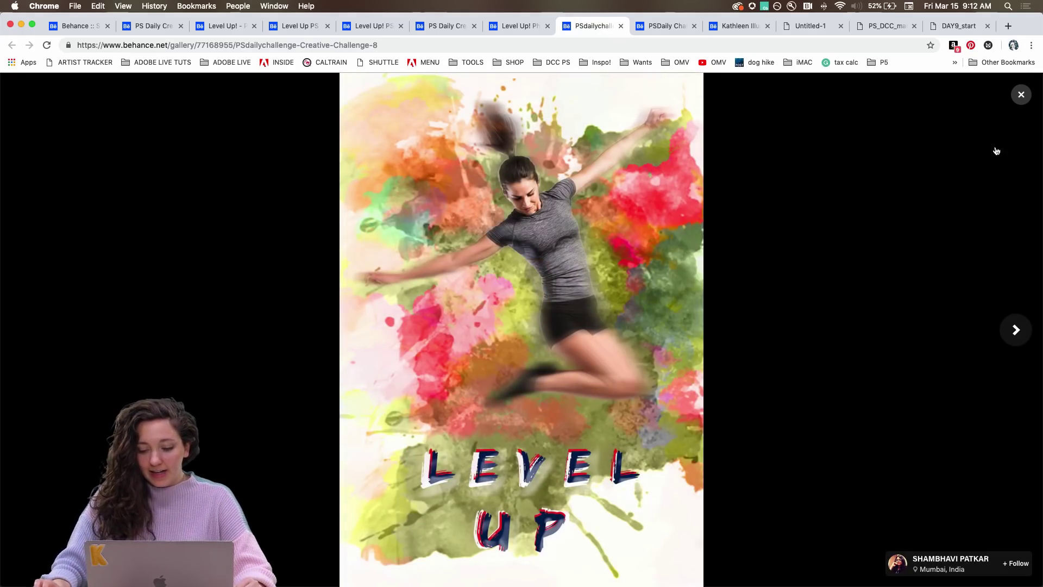
click(1022, 94)
scroll(663, 305, down, 10)
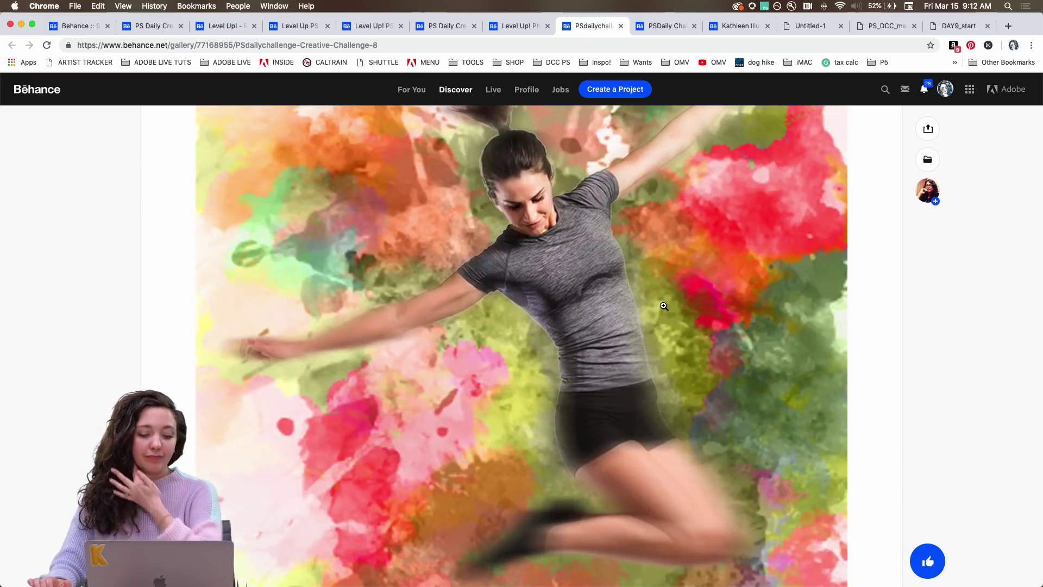
scroll(663, 306, up, 1)
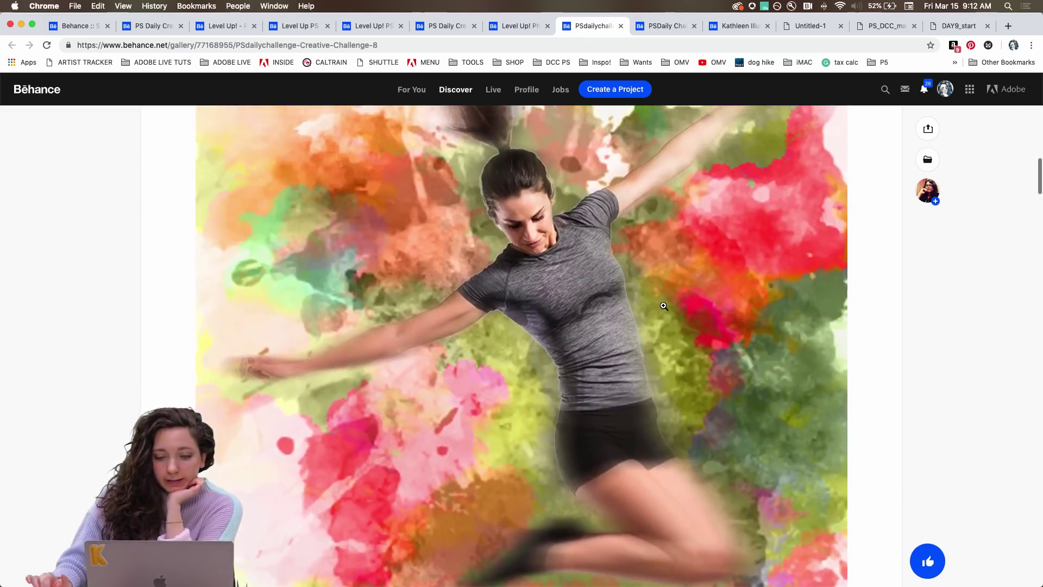
scroll(664, 306, down, 5)
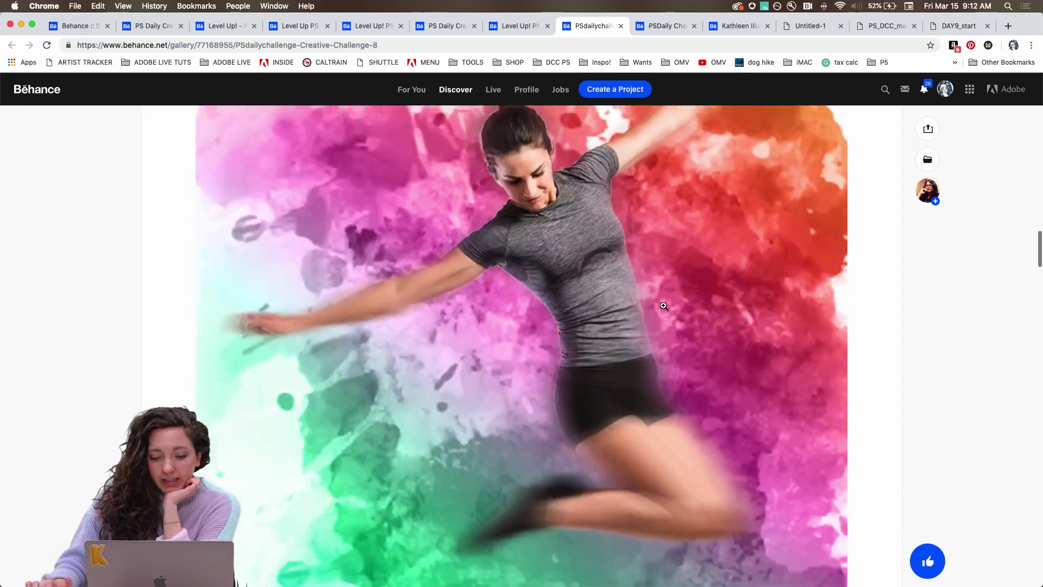
- Compare the two watercolor Level Up posters on the page, then view the pink-and-green version enlarged and close it
scroll(664, 306, up, 5)
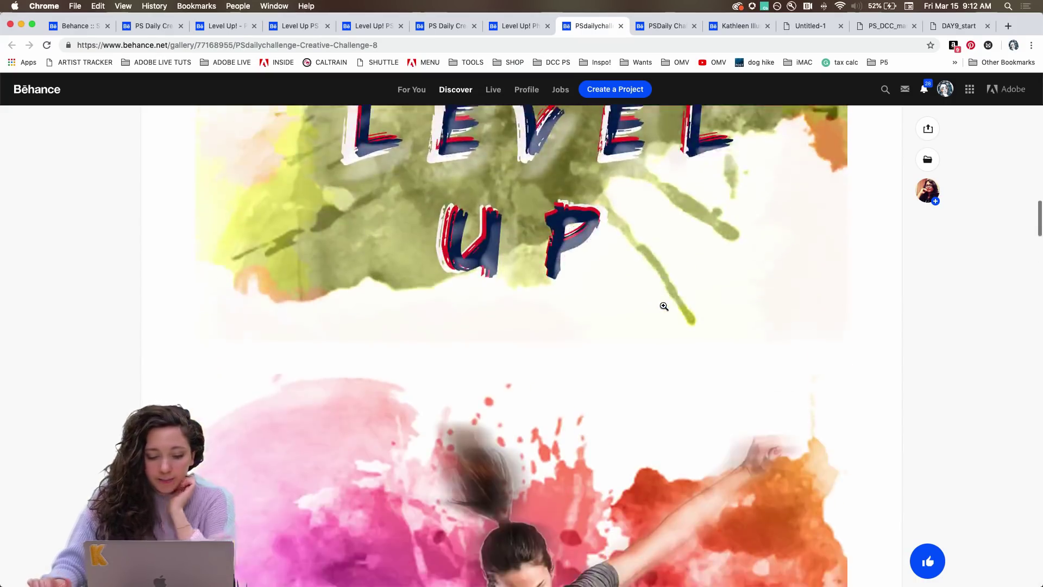
scroll(663, 306, down, 3)
scroll(663, 306, up, 5)
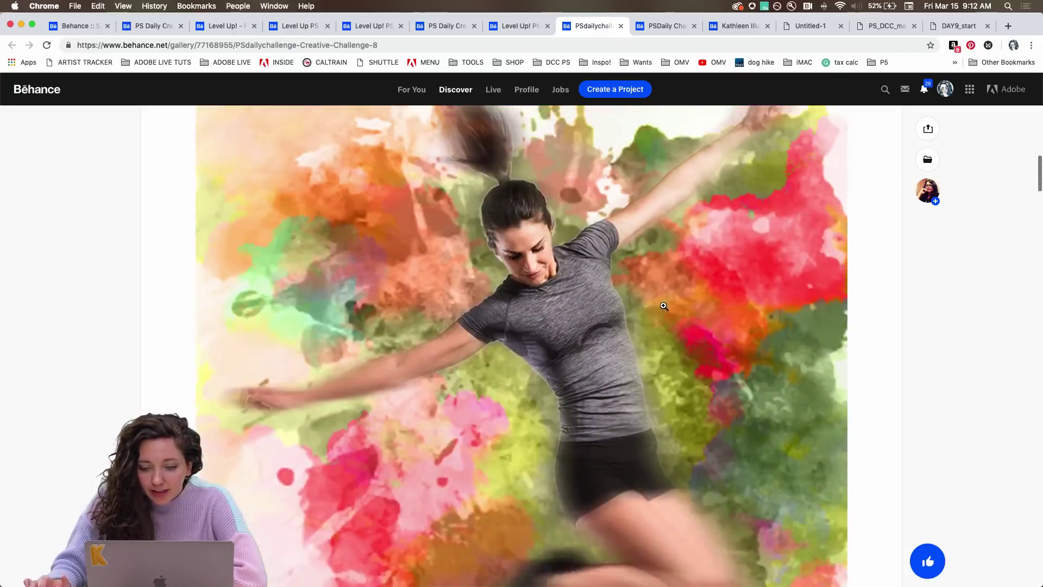
scroll(664, 306, down, 5)
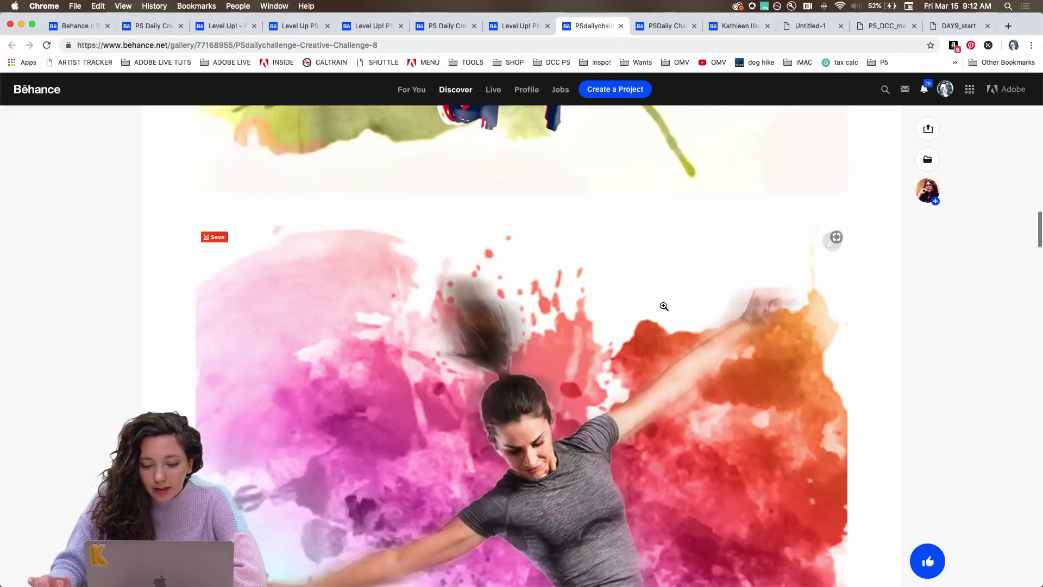
scroll(664, 306, down, 5)
scroll(663, 306, up, 4)
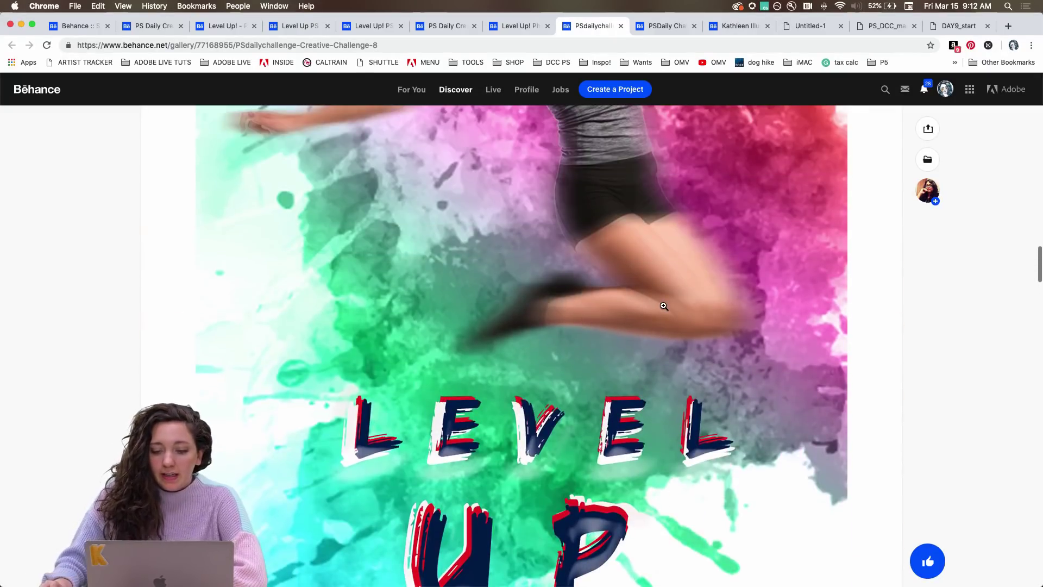
click(664, 306)
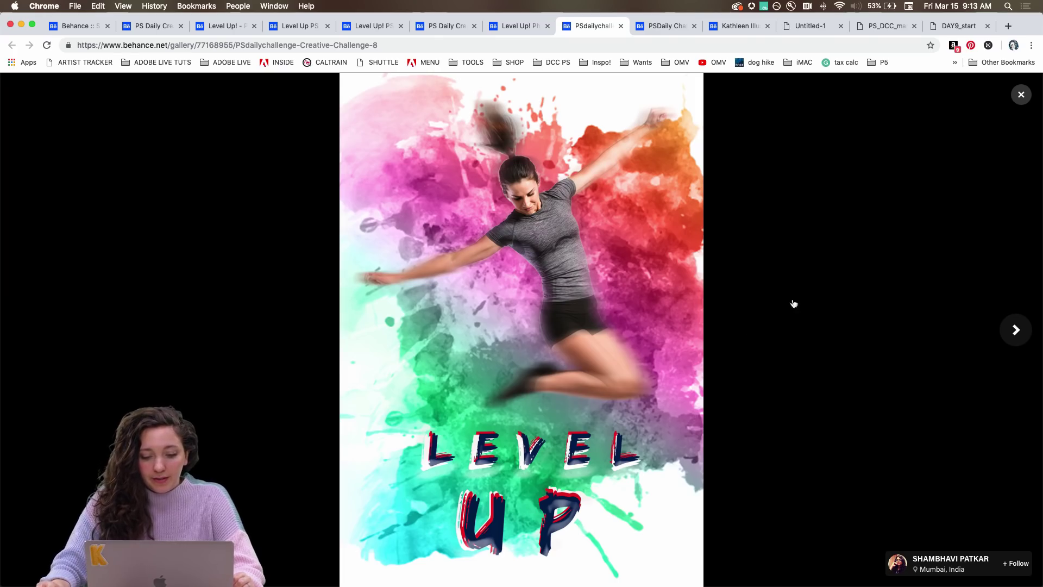
click(1023, 91)
- Review the space beach composite, the headphones Level Up poster and the VR Game Night invitation further down the project
scroll(695, 295, down, 15)
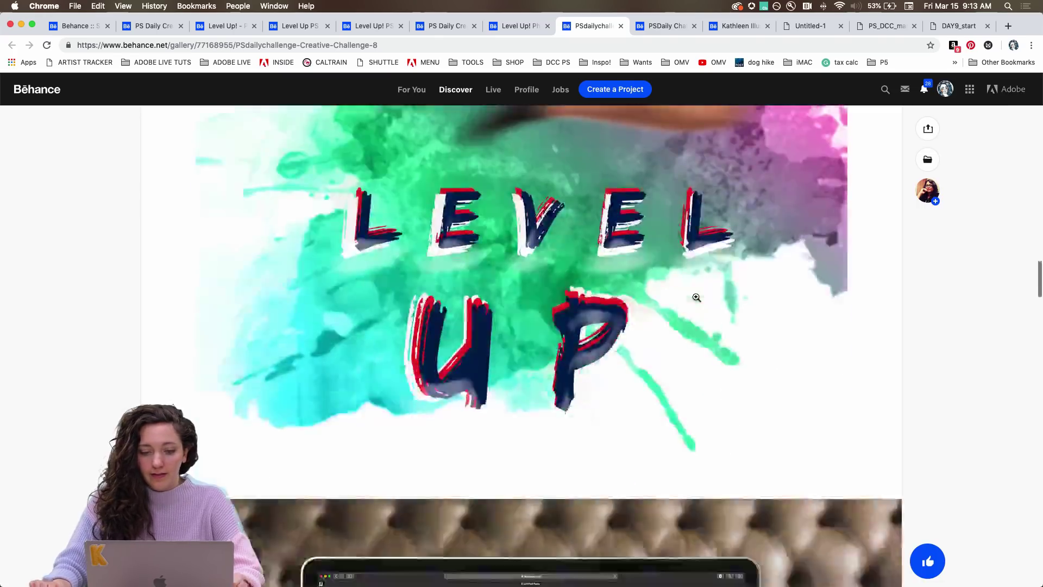
scroll(697, 297, down, 1)
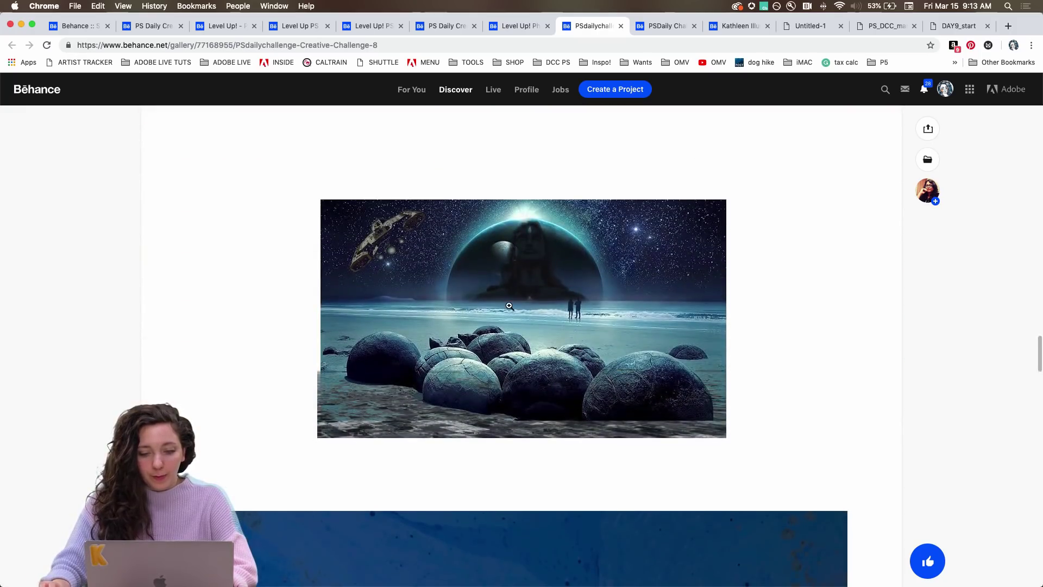
scroll(377, 341, down, 10)
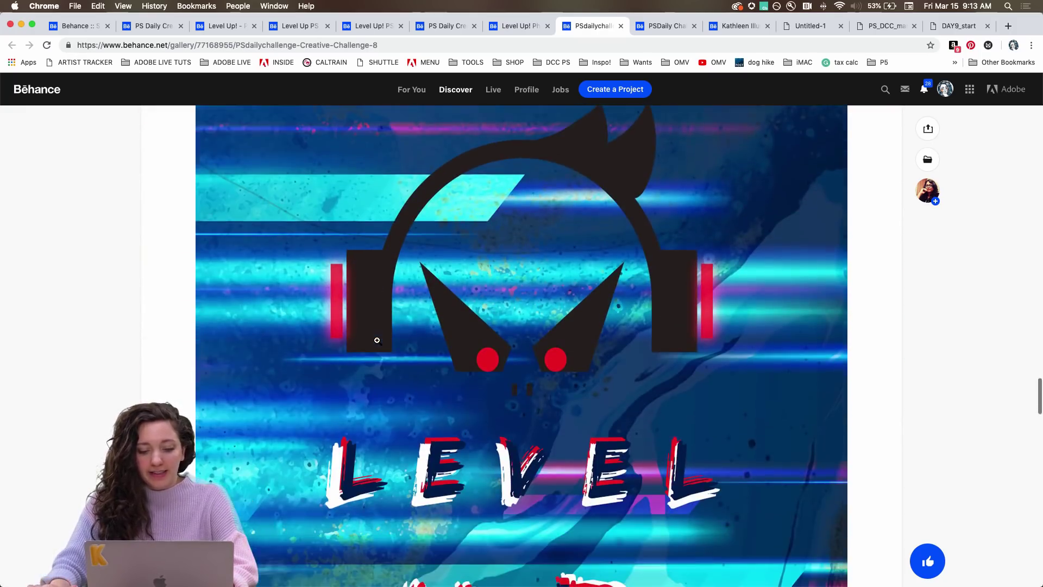
scroll(259, 350, down, 10)
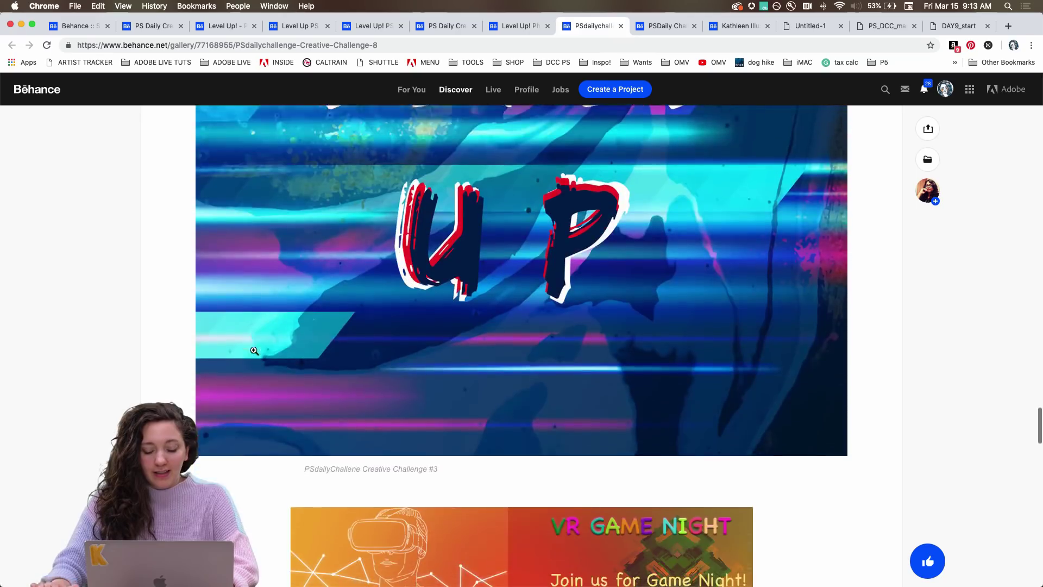
scroll(254, 350, down, 3)
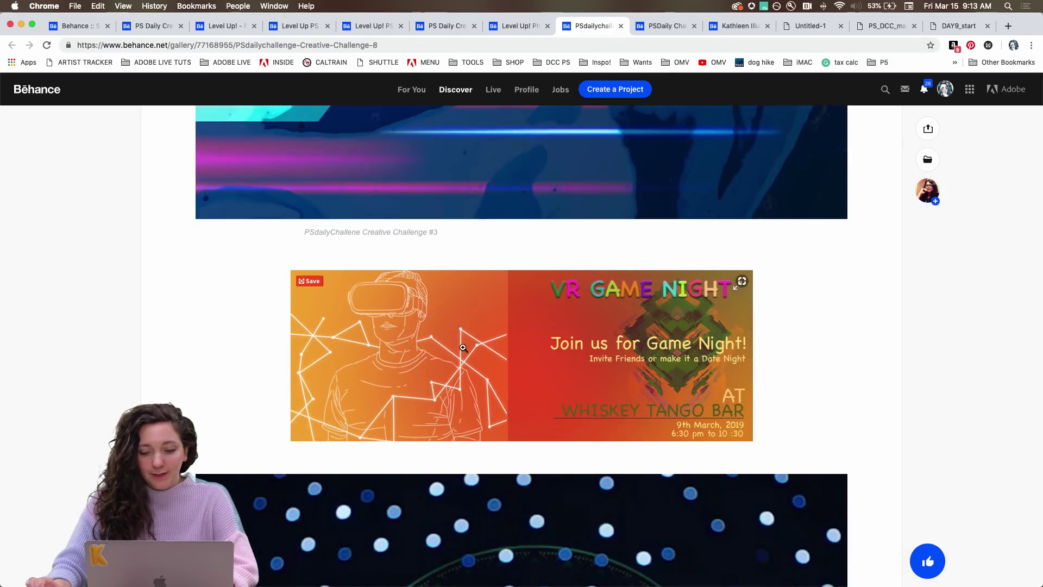
- Examine the green alien mandala poster with the BELIEVER title at the end of the project
scroll(464, 348, down, 5)
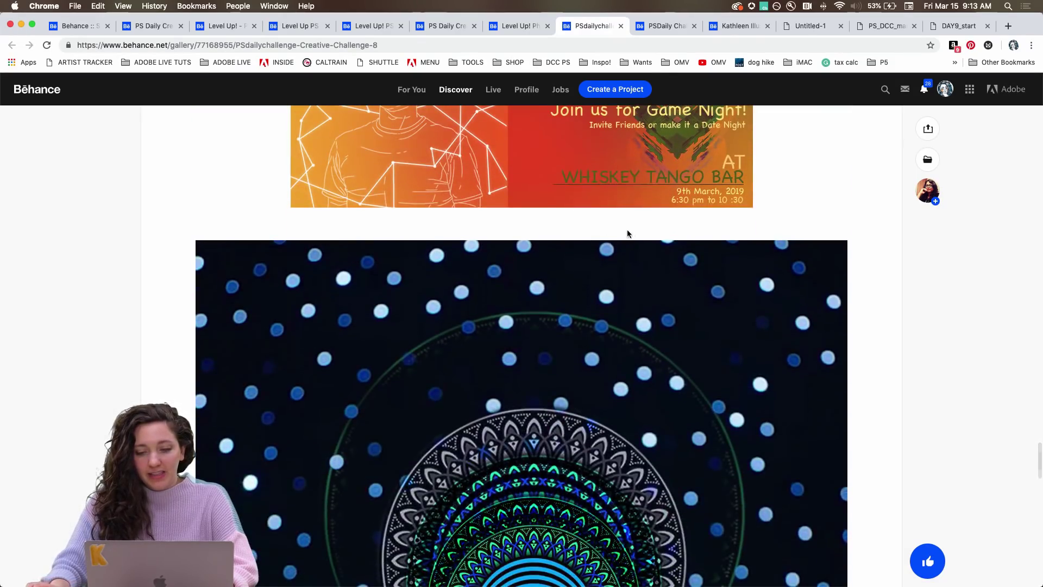
scroll(506, 309, down, 5)
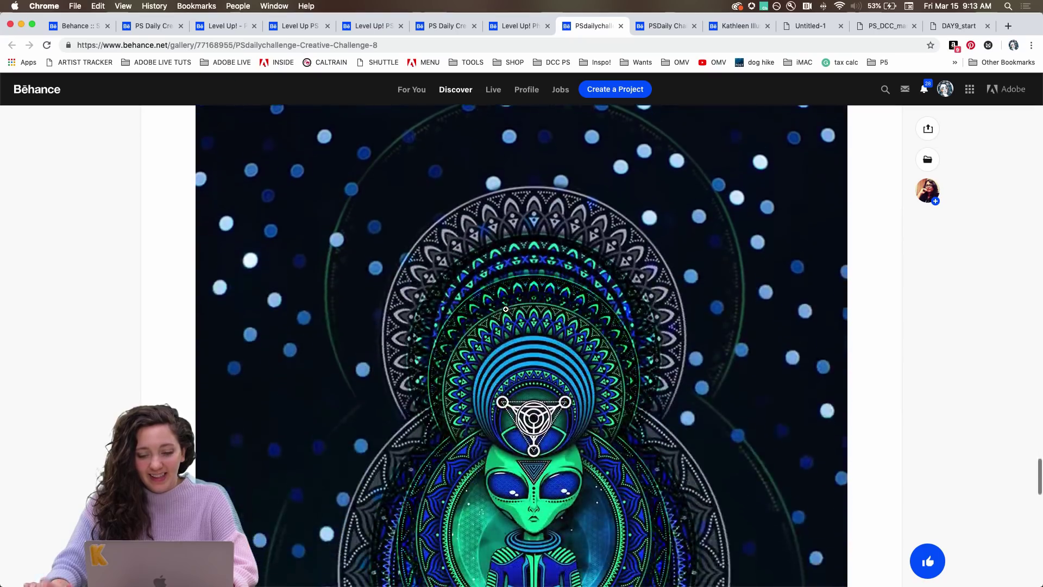
scroll(506, 310, down, 15)
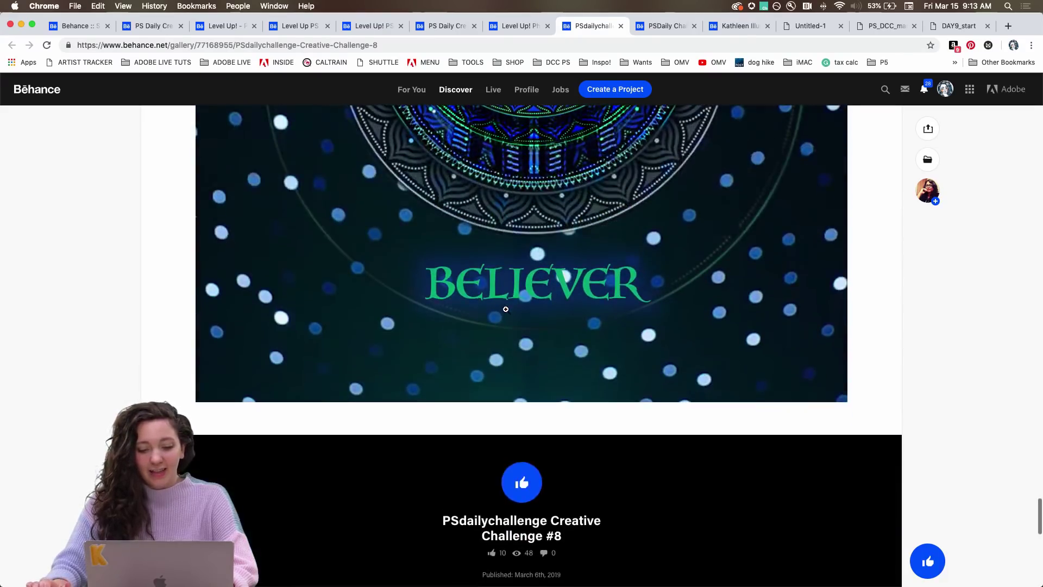
scroll(506, 309, up, 10)
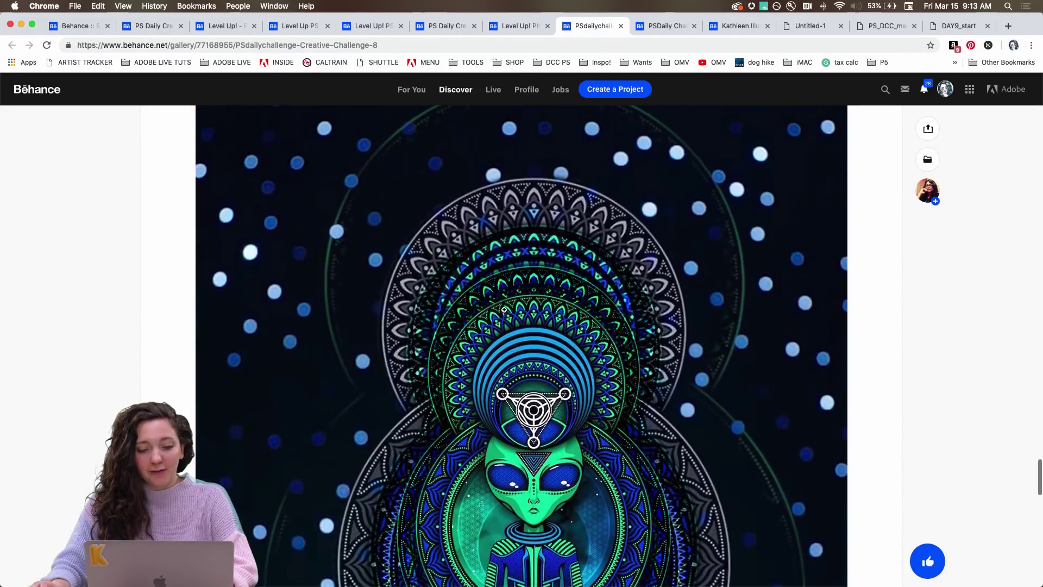
scroll(671, 387, down, 4)
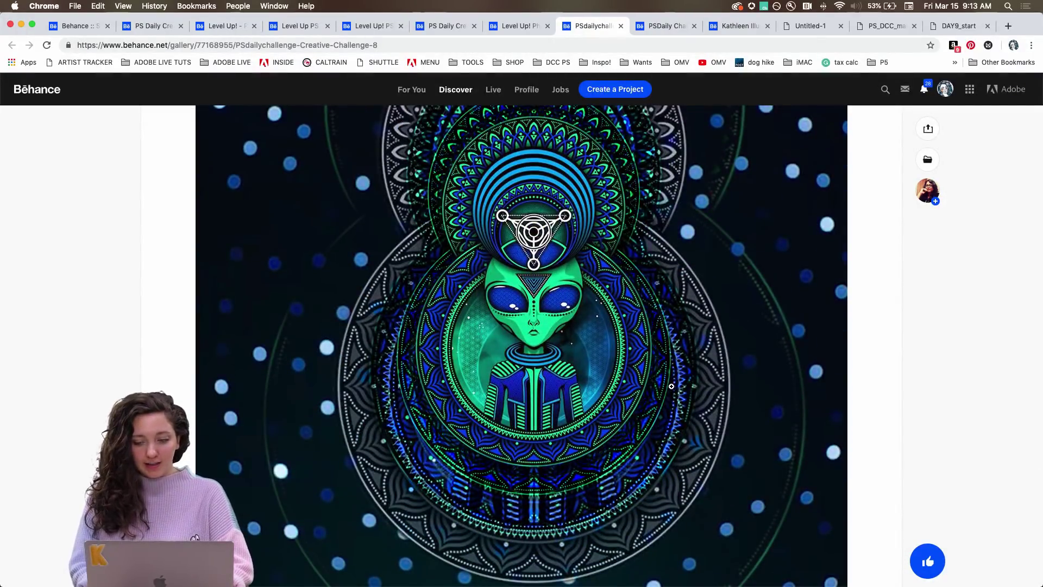
- Switch to the PSDaily Challenge: March project and view its Day 01 Virtual Reality Game Night poster enlarged
key(ctrl+Tab)
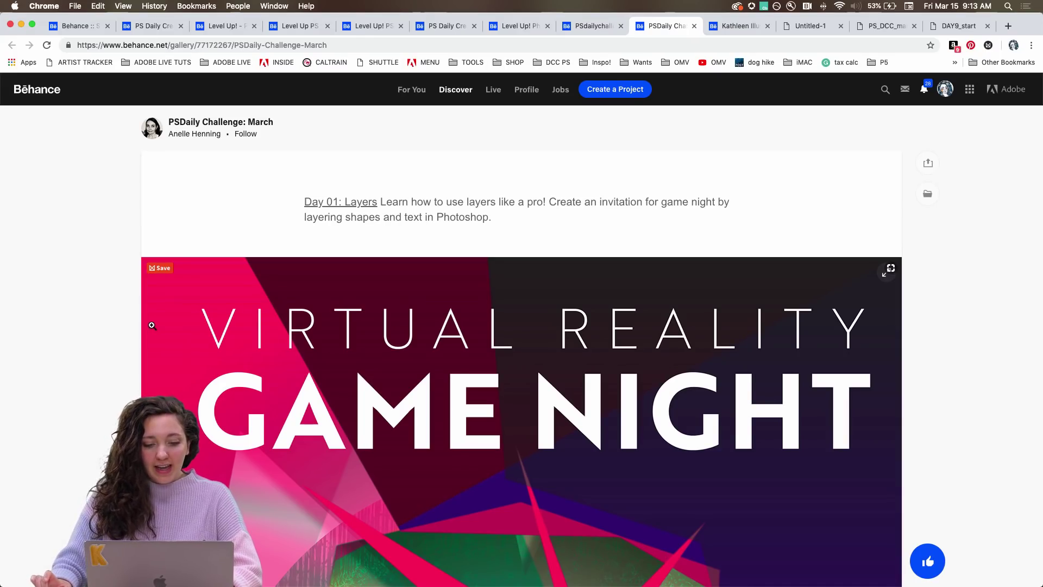
scroll(152, 325, down, 2)
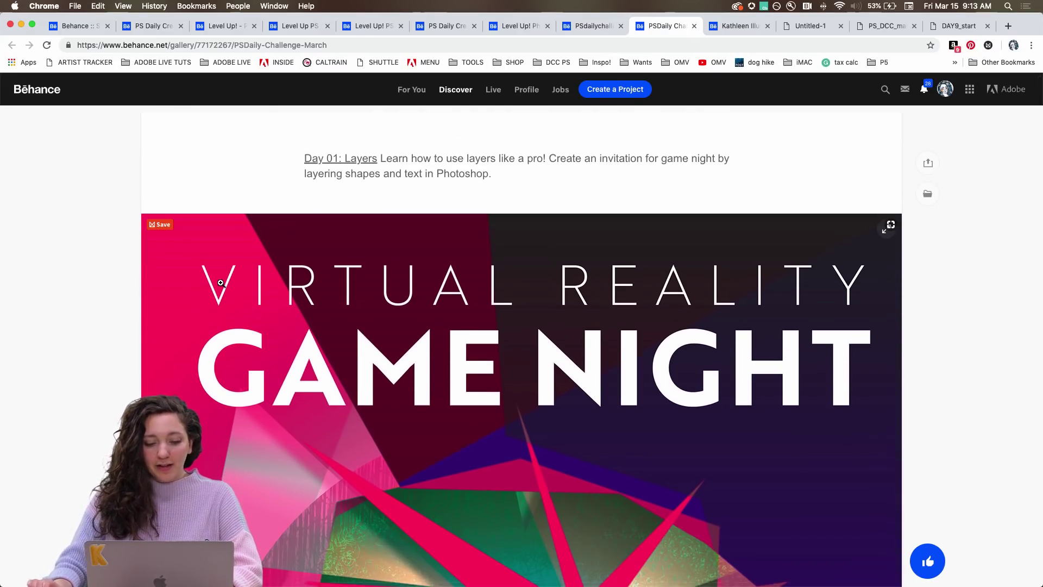
scroll(250, 281, down, 3)
click(302, 291)
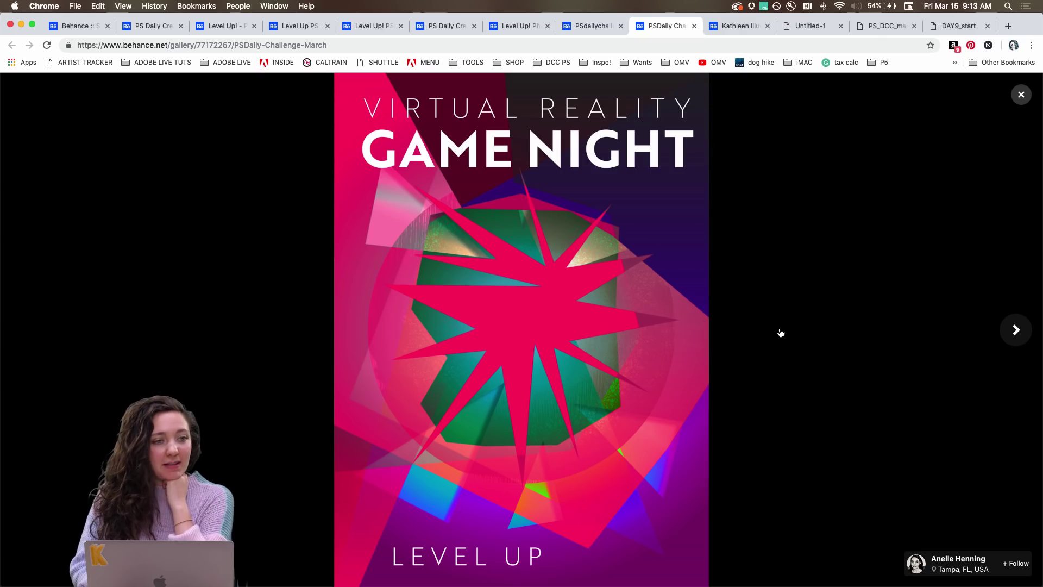
- Advance to the Wish You Were Here postcard, zoom in on its texture and back out, and close the enlarged view
key(Right)
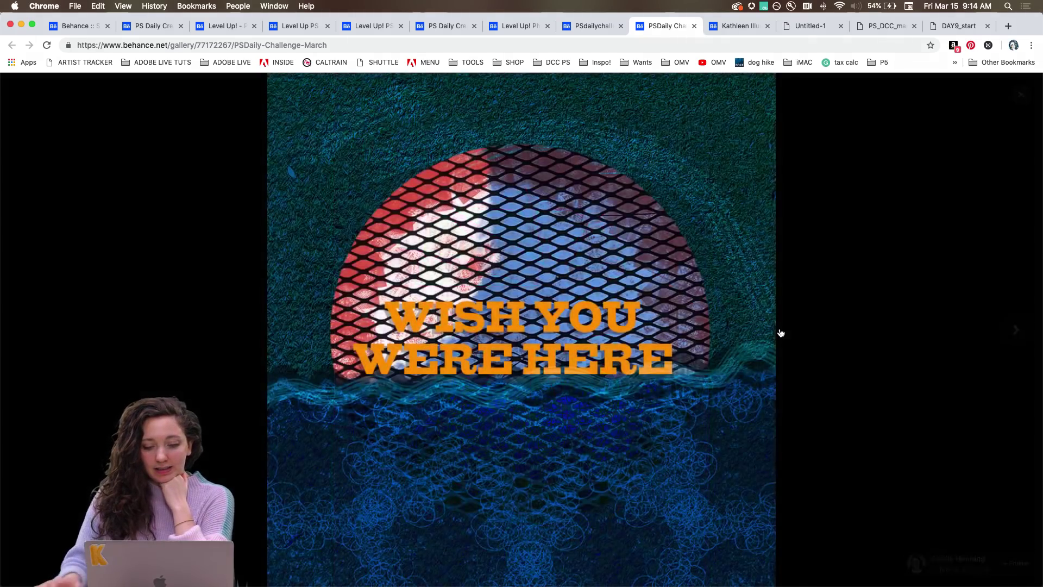
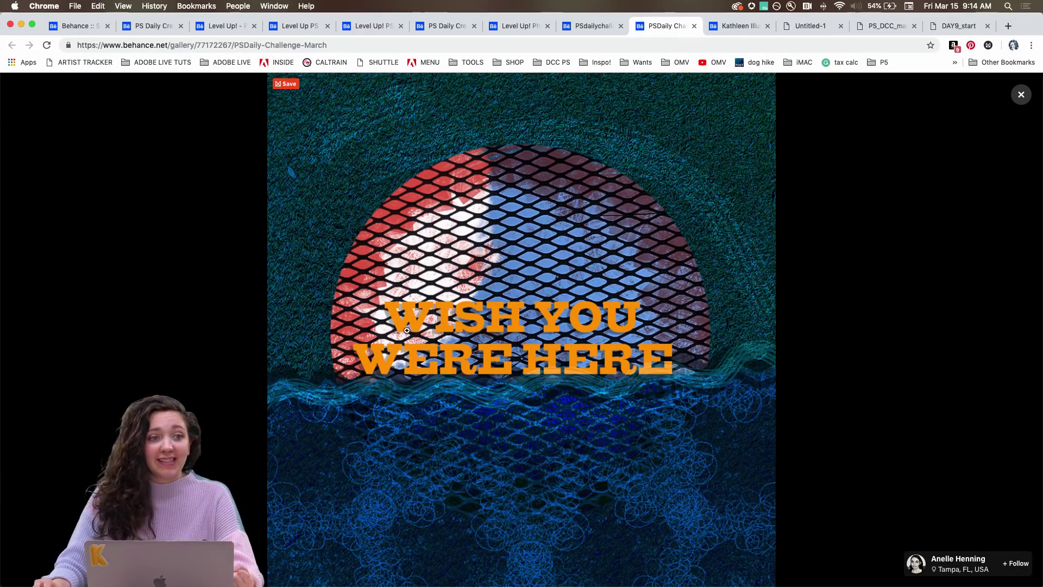
click(336, 330)
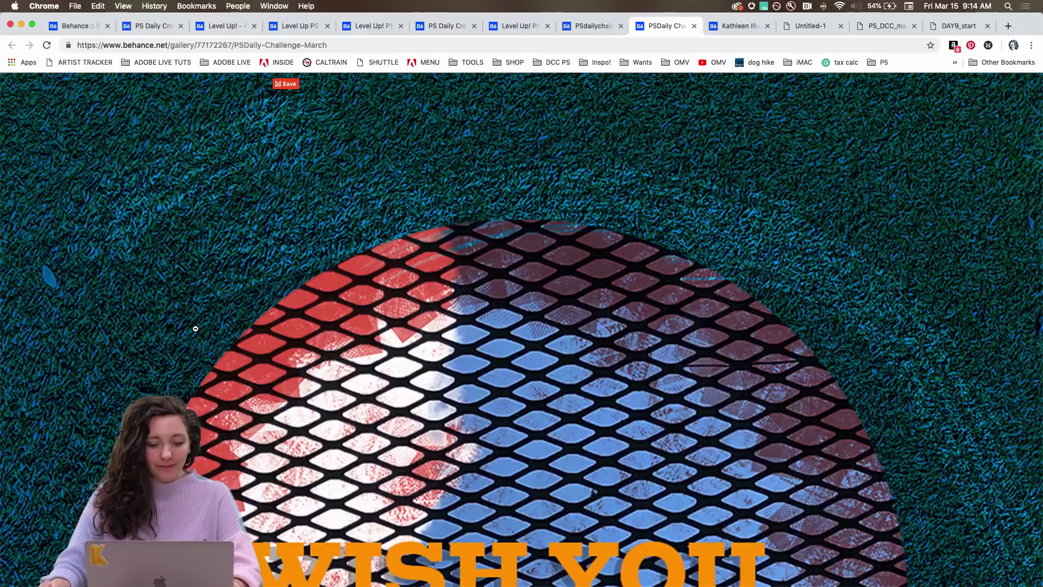
click(196, 329)
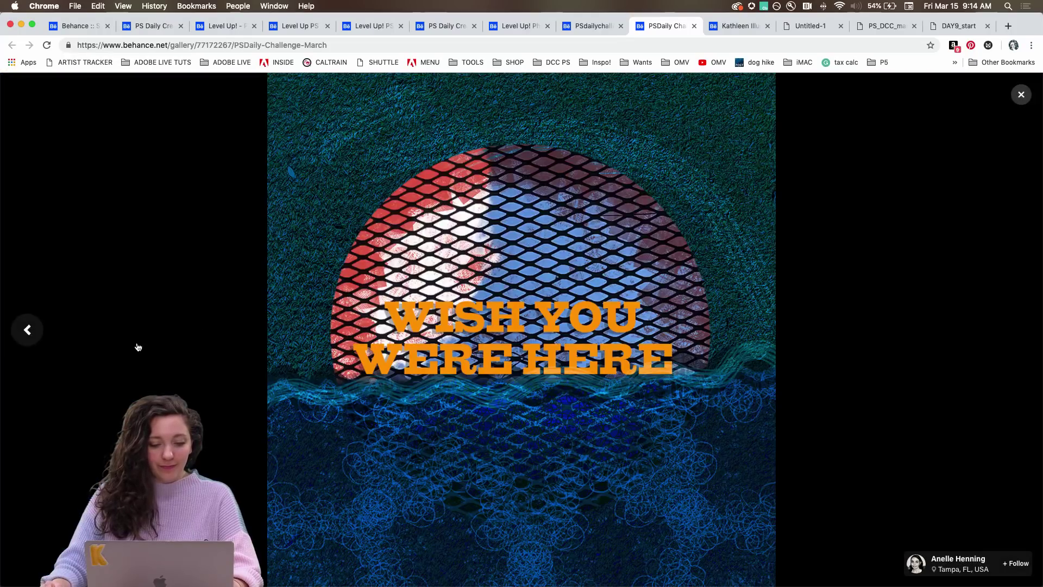
click(1020, 96)
- Go past the Day 02 Blending postcard and examine the Day 03 Type glitch-effect Level Up logo
scroll(918, 266, down, 10)
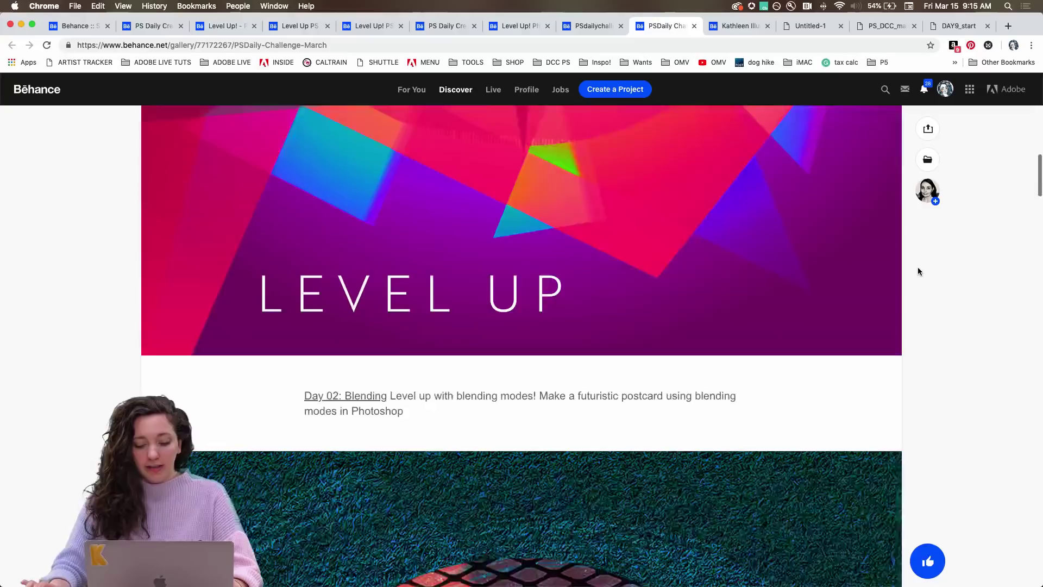
scroll(918, 266, down, 15)
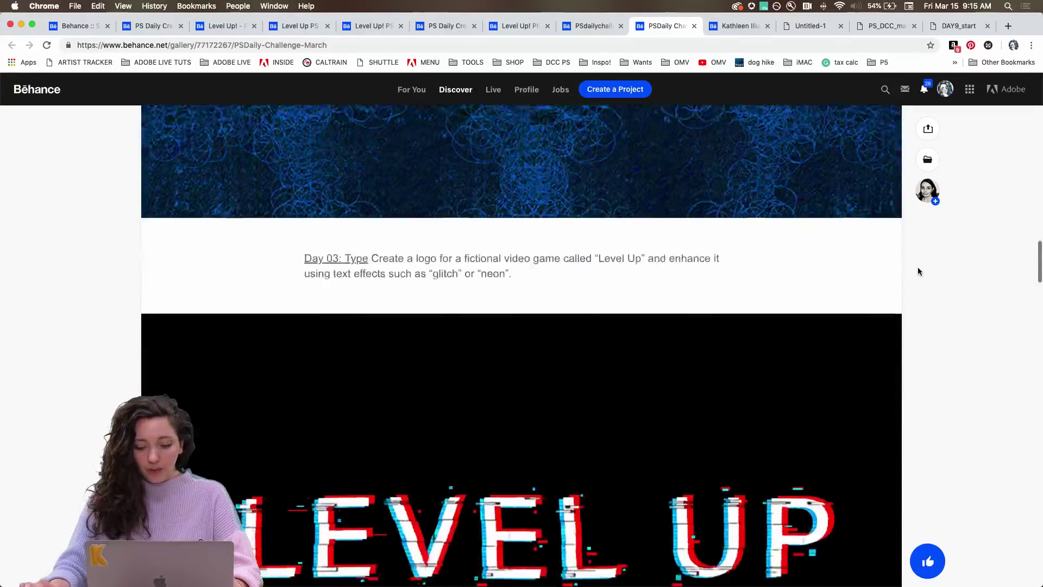
scroll(918, 269, down, 4)
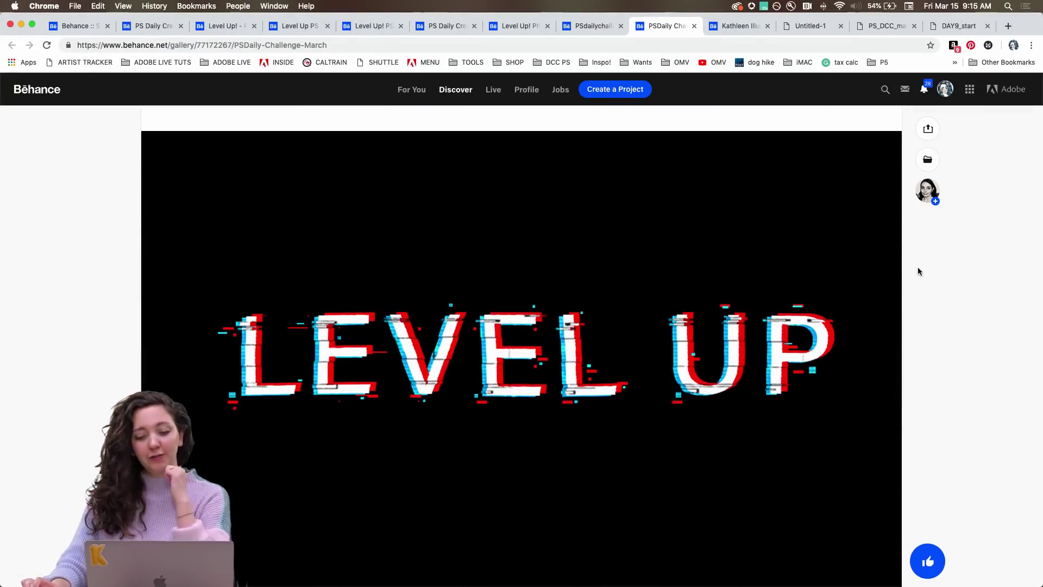
scroll(918, 267, down, 2)
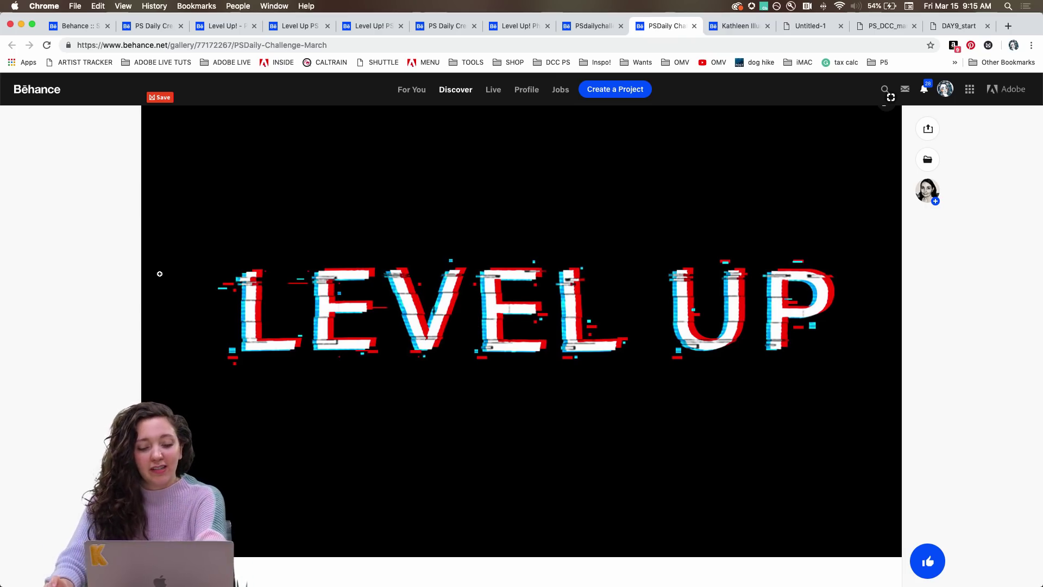
- Examine the Day 04 Composite dreamscape, from its Level Up title to the woman in profile beside the lake
scroll(426, 322, down, 8)
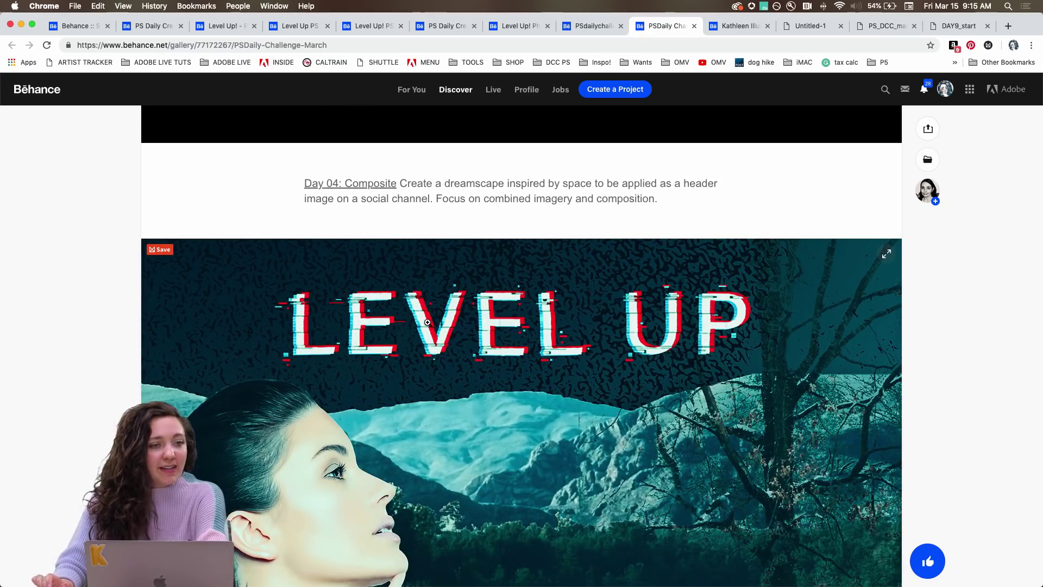
scroll(225, 319, down, 6)
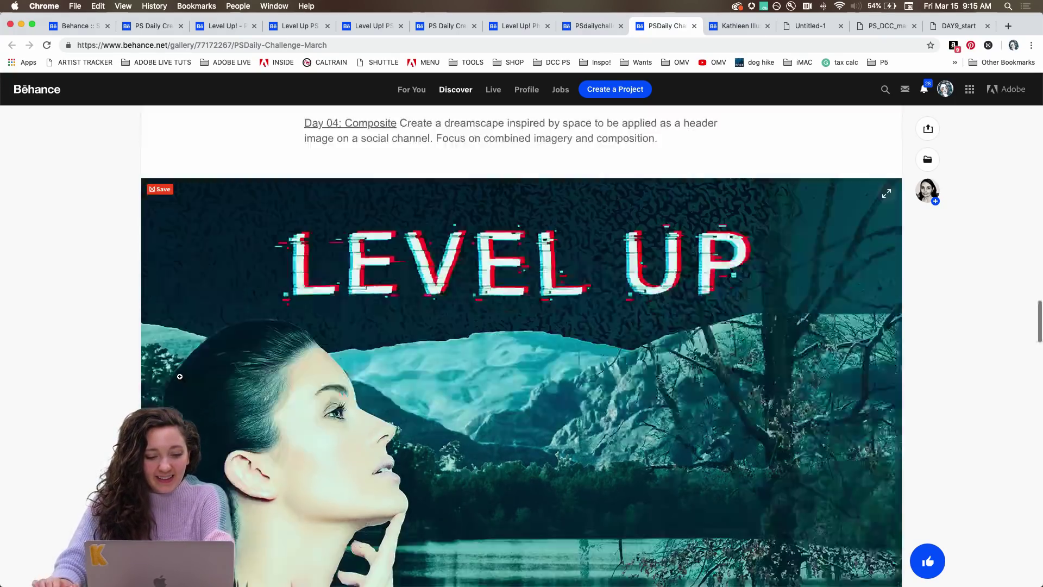
scroll(180, 376, up, 3)
scroll(179, 377, down, 4)
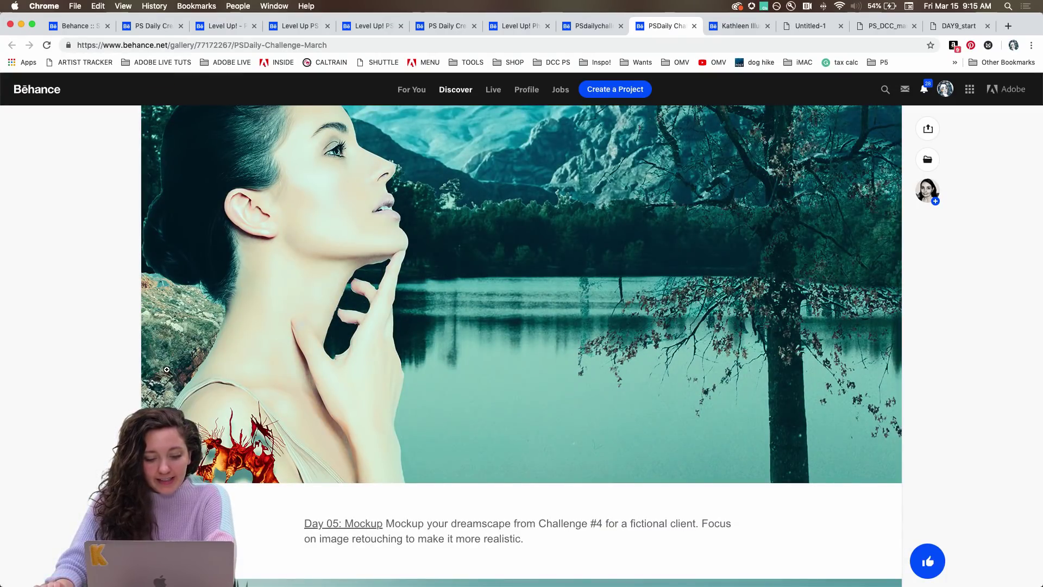
scroll(167, 370, up, 2)
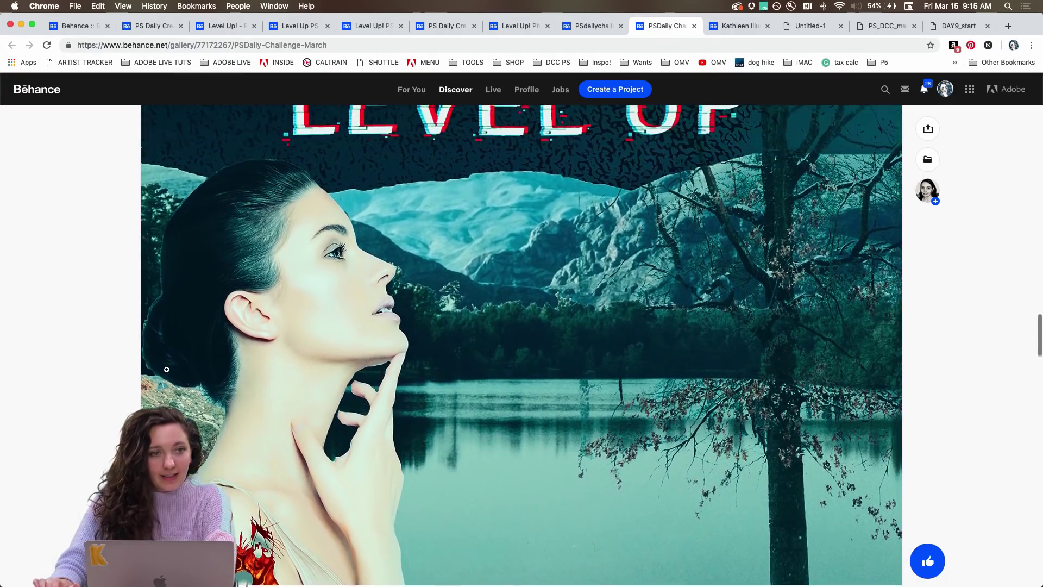
scroll(166, 370, up, 2)
scroll(429, 357, down, 2)
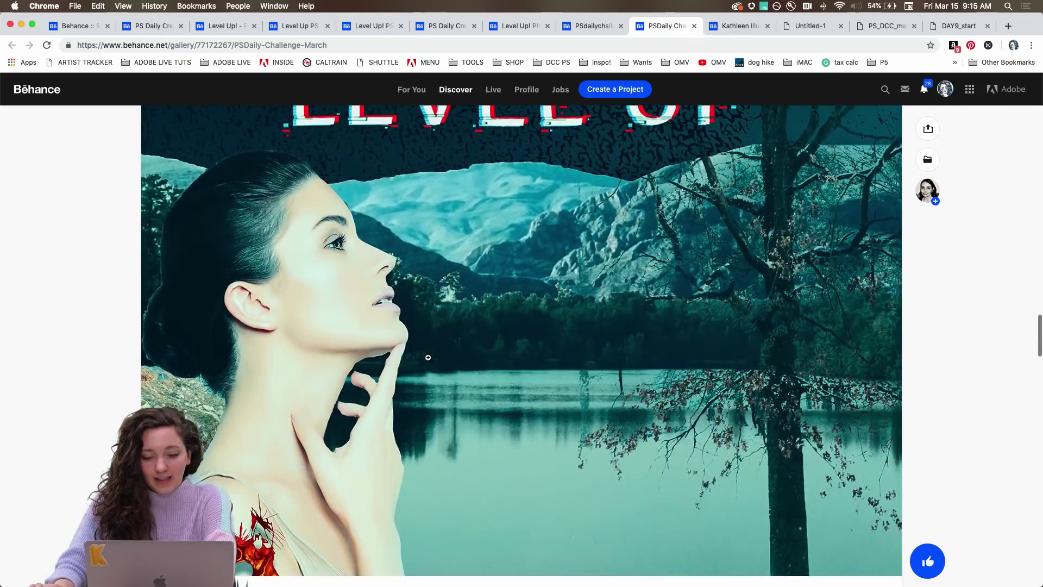
- View the Day 04 Level Up dreamscape enlarged, zoom in to examine its title, woman and lake, and close the enlarged view
scroll(429, 357, down, 1)
scroll(428, 357, up, 1)
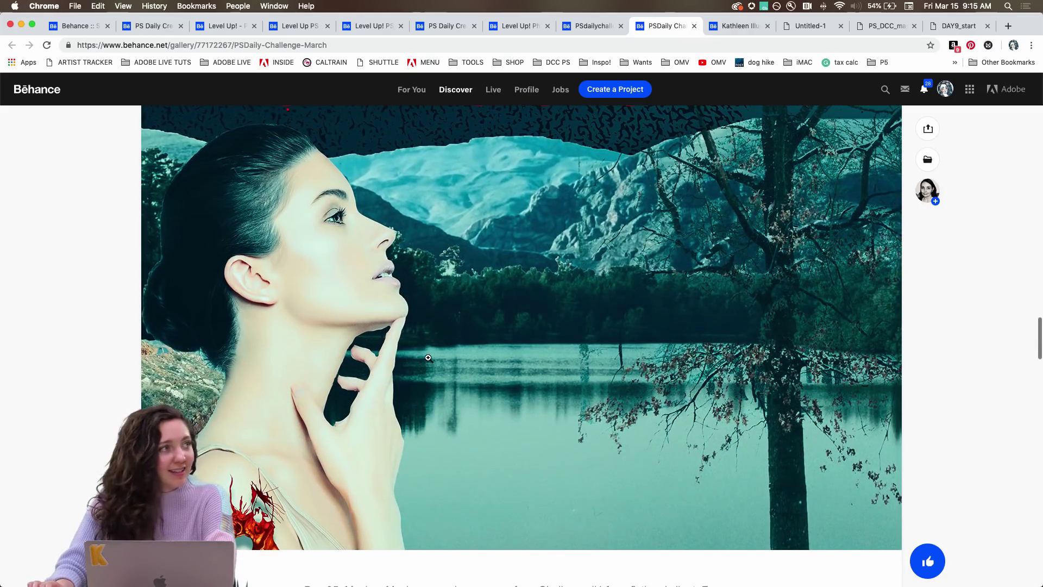
scroll(428, 358, up, 3)
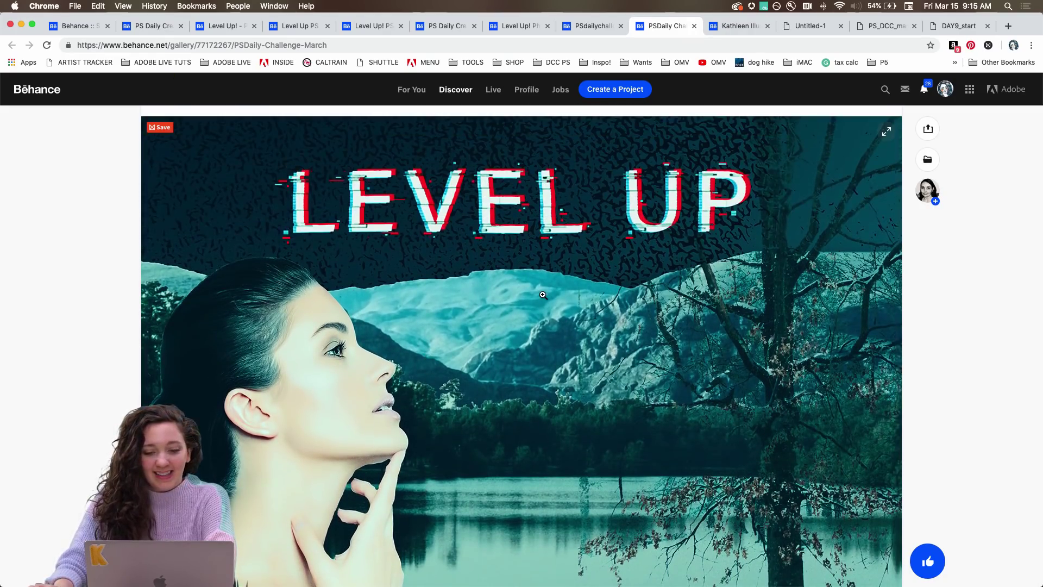
click(543, 295)
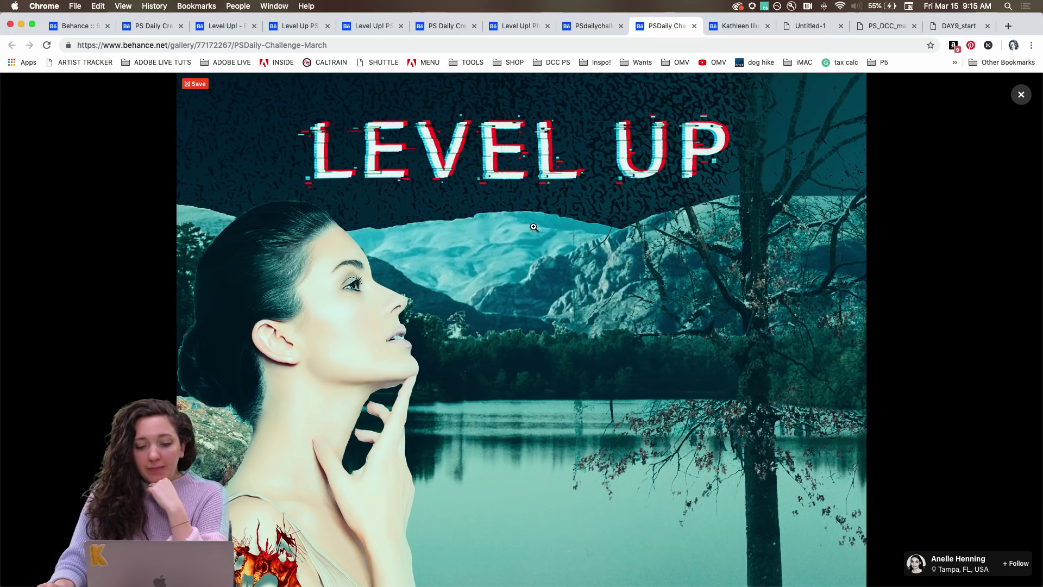
click(458, 219)
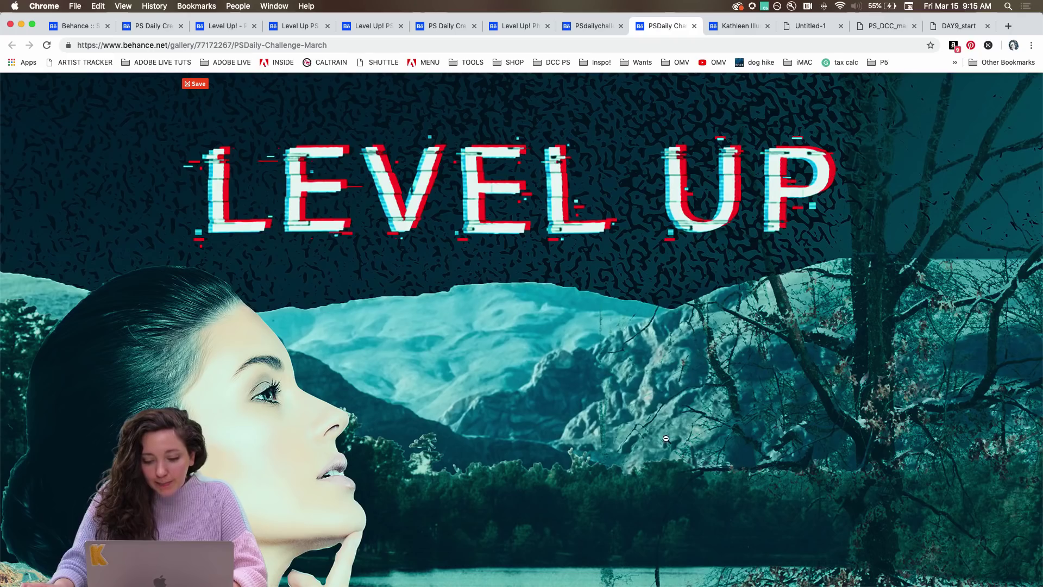
scroll(509, 374, down, 5)
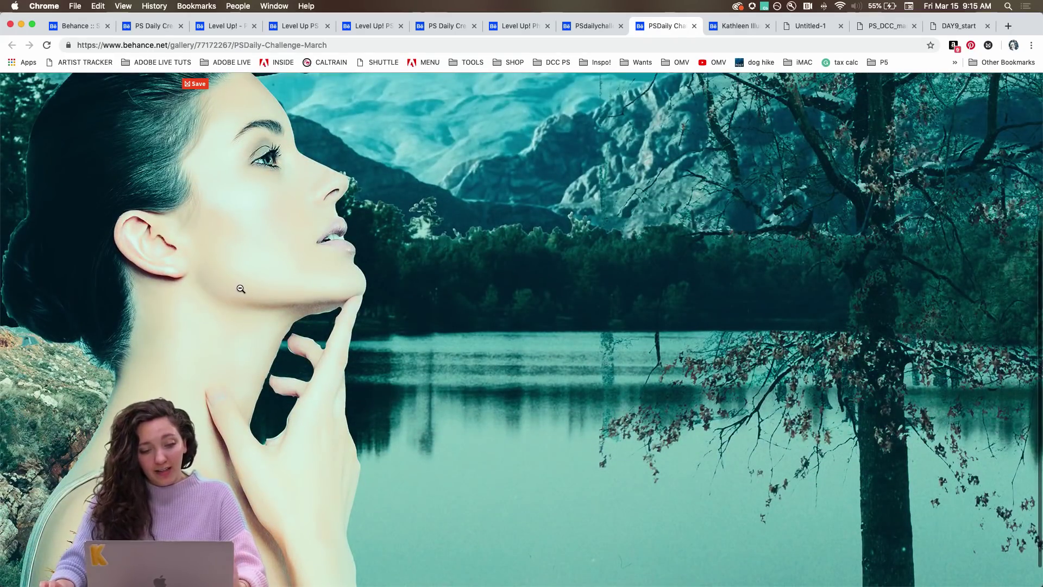
scroll(236, 288, up, 1)
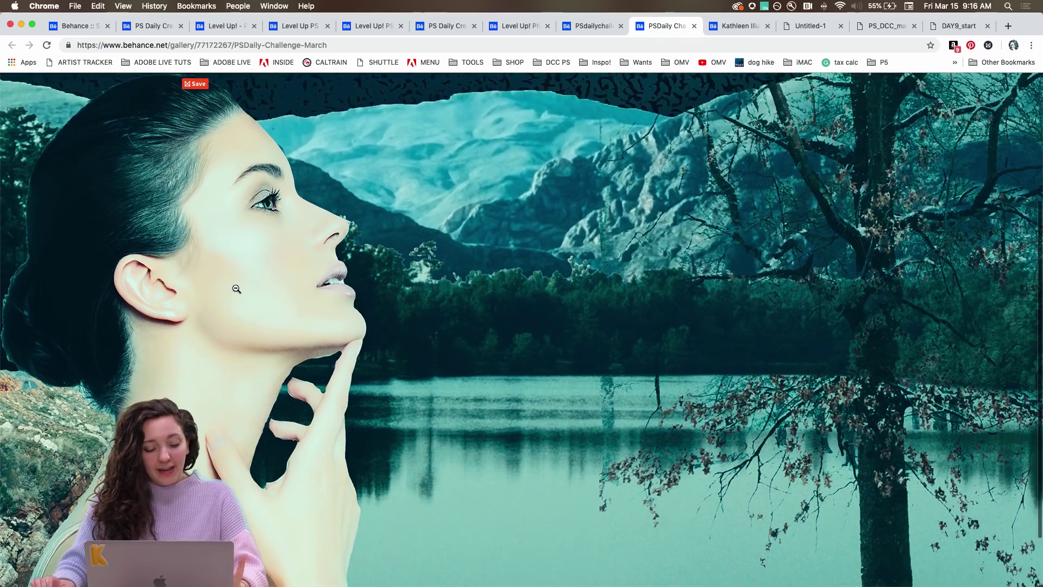
scroll(236, 289, down, 2)
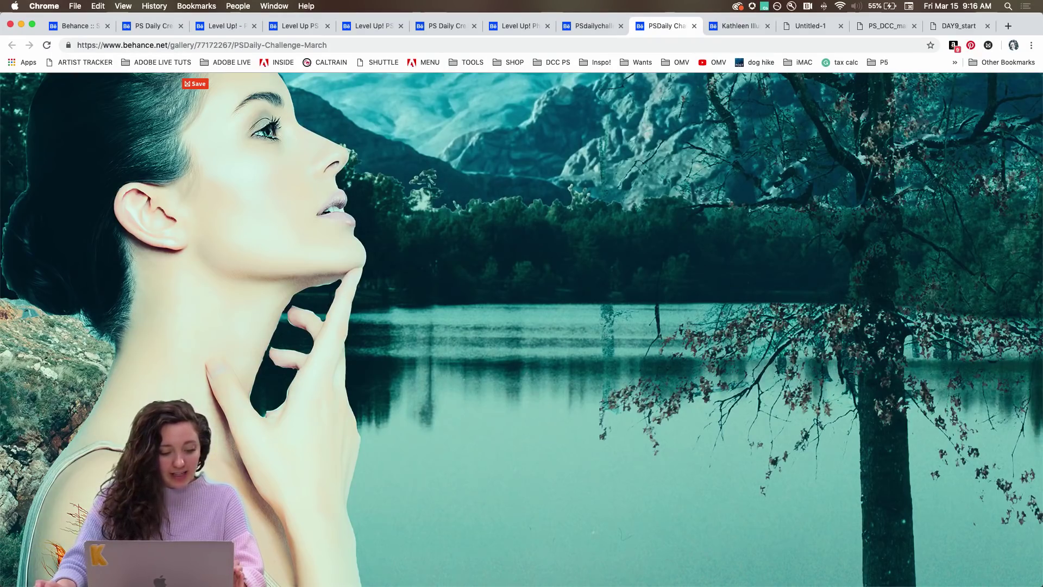
scroll(496, 418, up, 5)
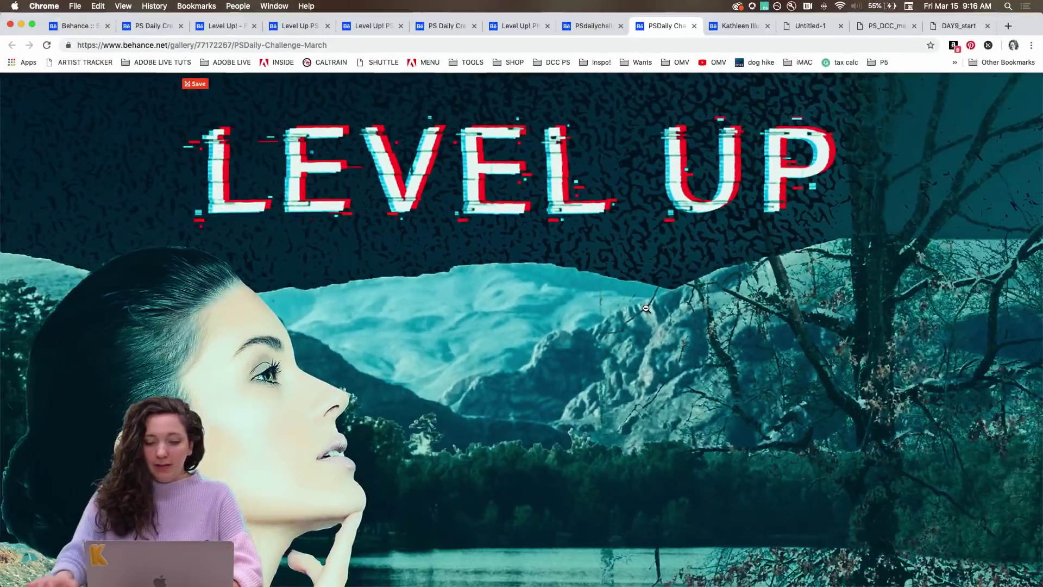
click(575, 315)
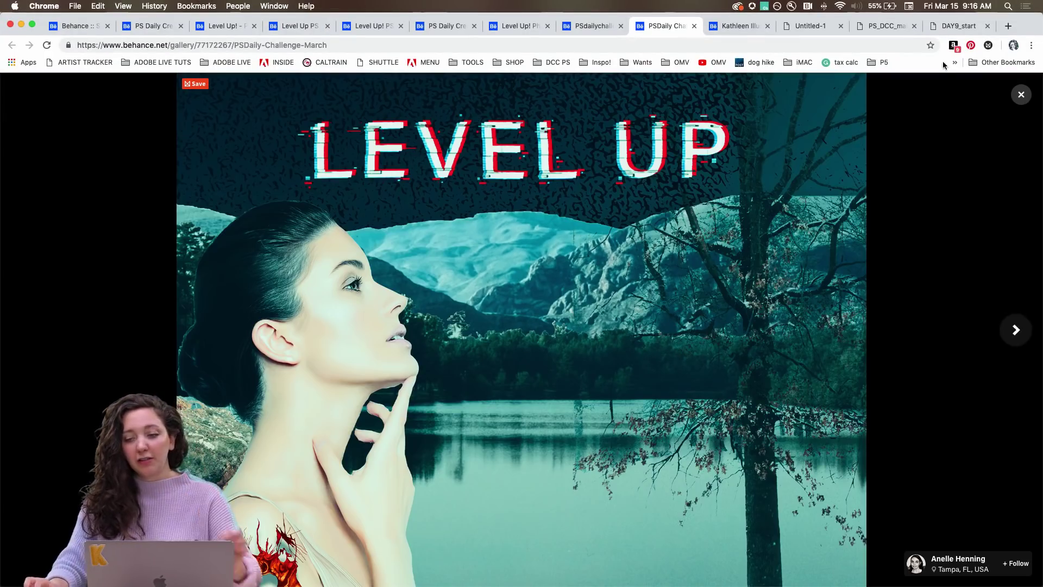
click(1021, 94)
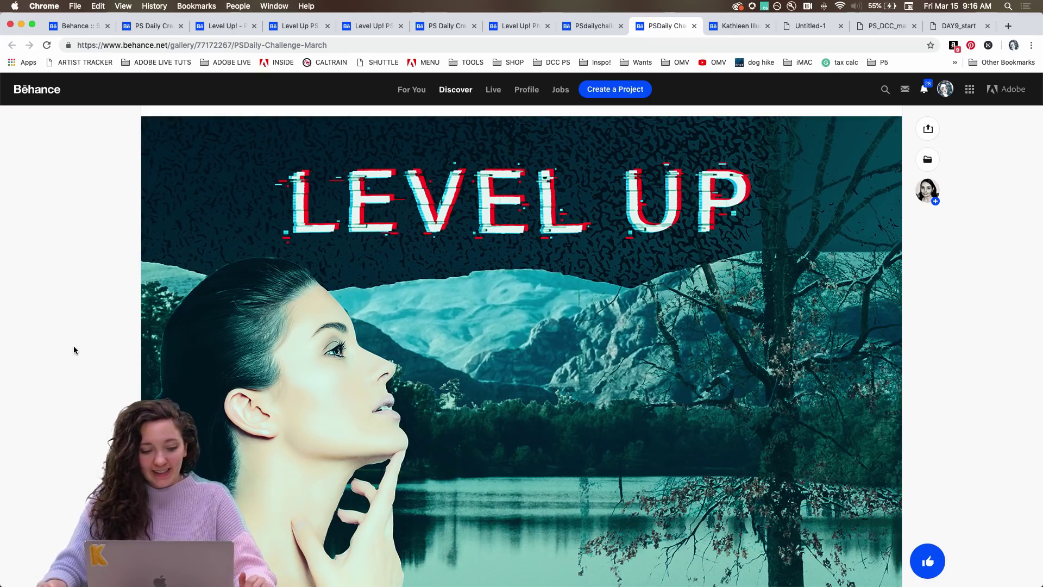
- Read the Day 05 Mockup brief and examine the Twitter profile page mockup with its Level Up header
scroll(82, 350, down, 15)
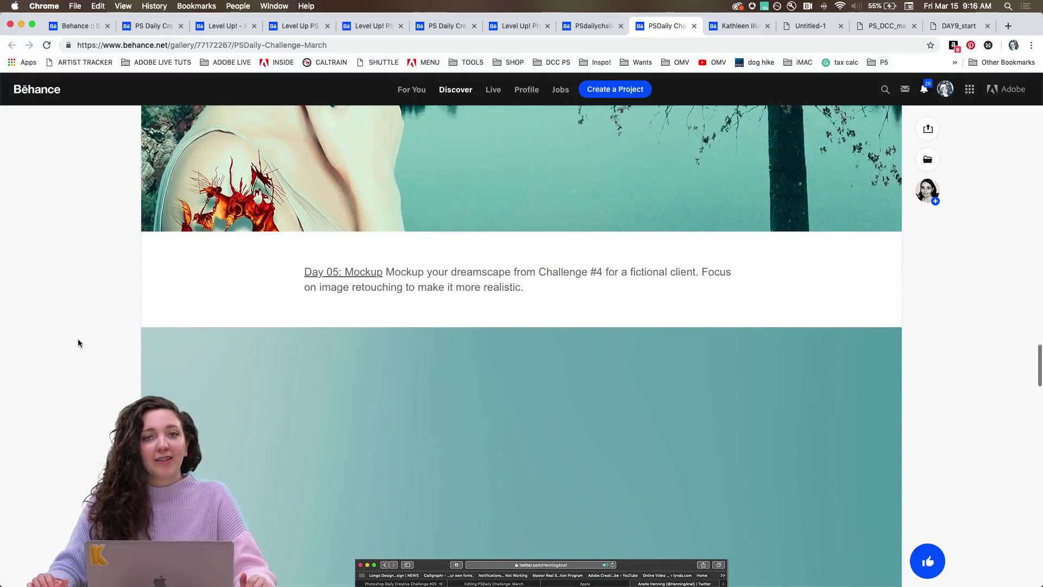
scroll(78, 342, down, 5)
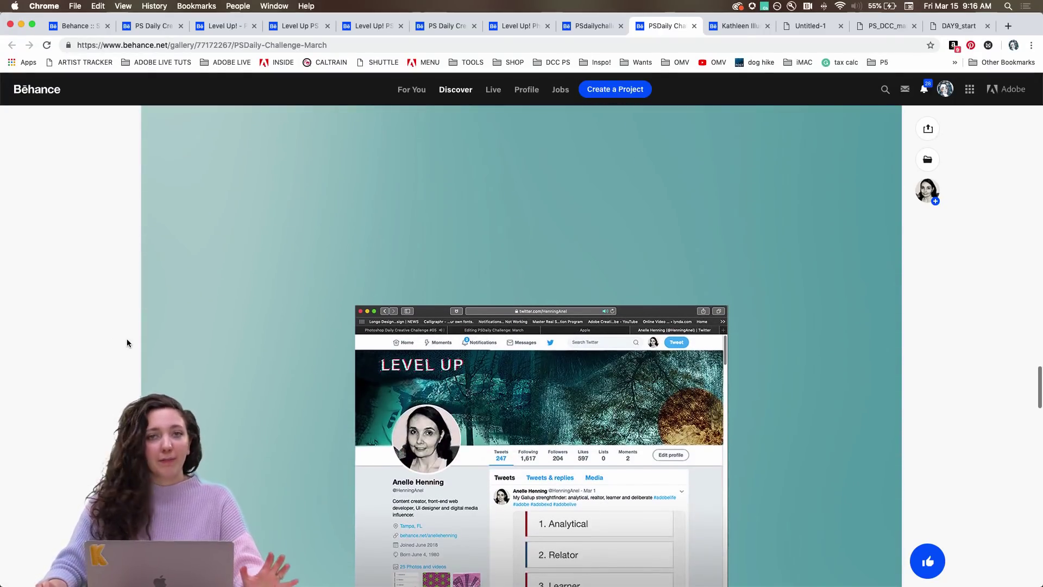
scroll(65, 370, down, 5)
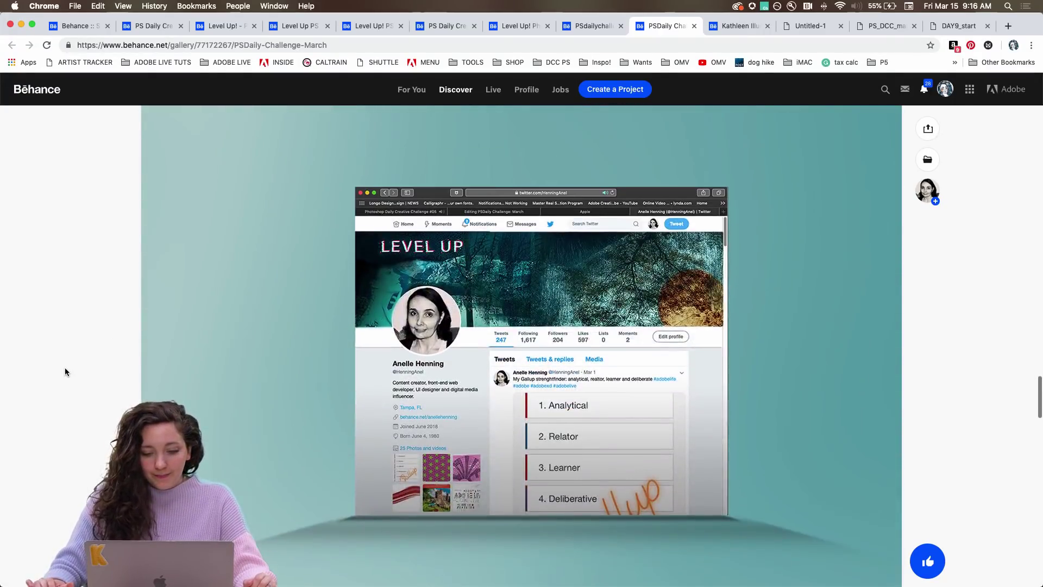
- Compare the Day 06 Filters runner poster with its Day 07 Textures version that adds brush texture
scroll(65, 373, down, 10)
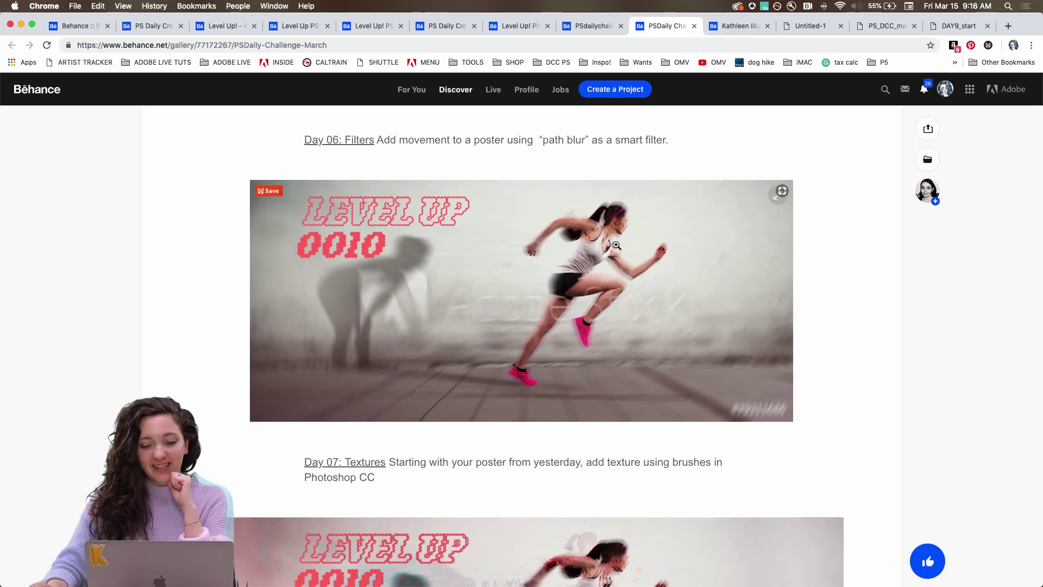
scroll(240, 263, down, 3)
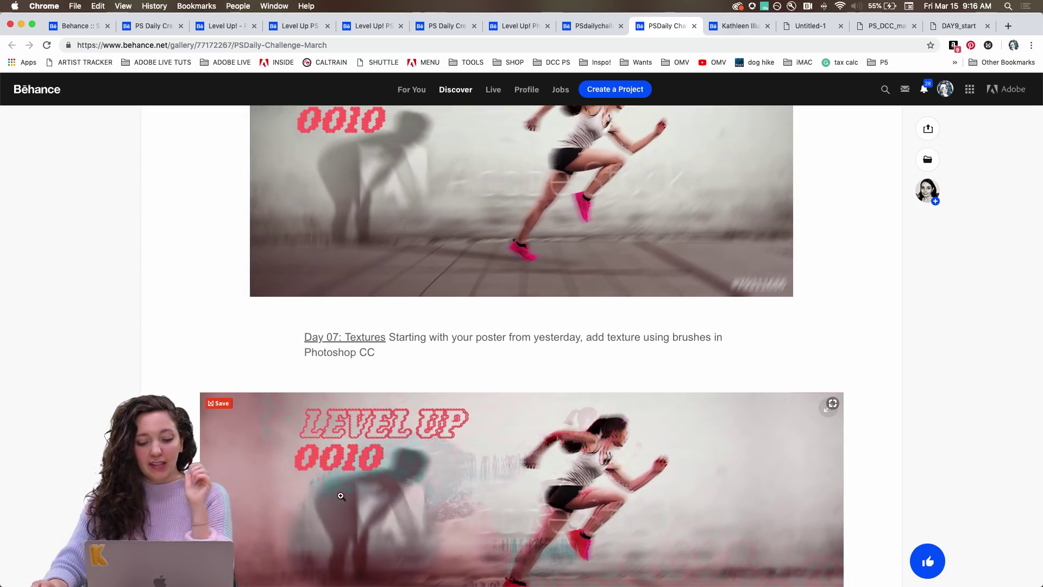
scroll(348, 445, down, 2)
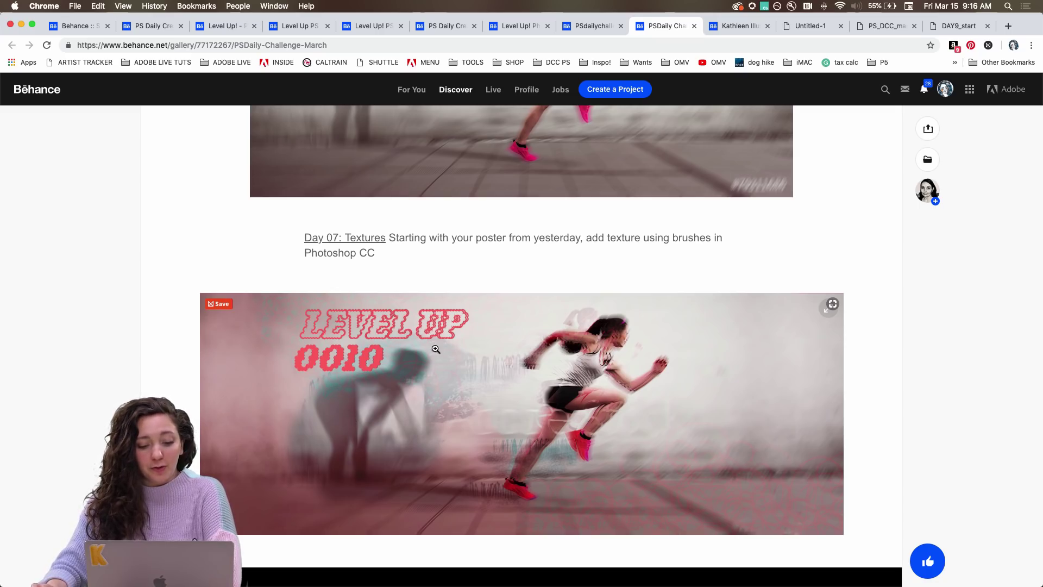
scroll(408, 371, down, 1)
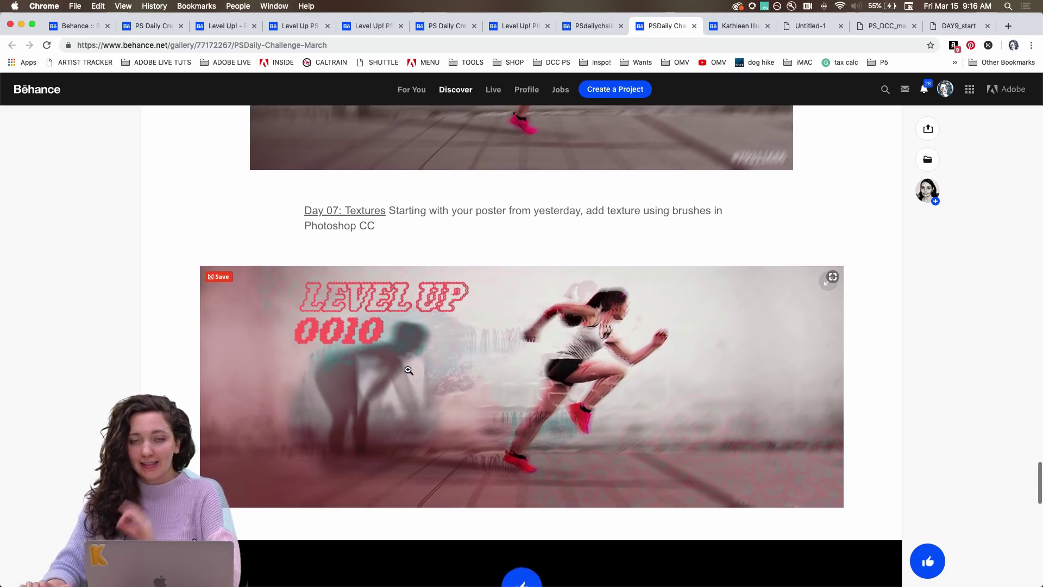
scroll(409, 370, down, 1)
scroll(408, 370, up, 3)
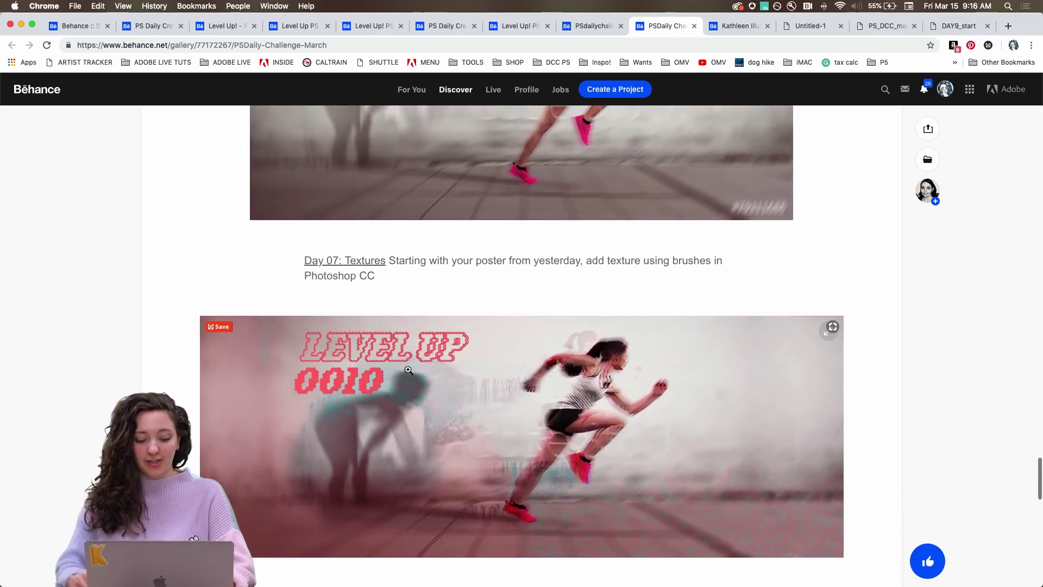
- Return to the challenge search results and open Adobe Daily Photoshop Challenge and PS Daily creative Challenge in new tabs
key(ctrl+Tab)
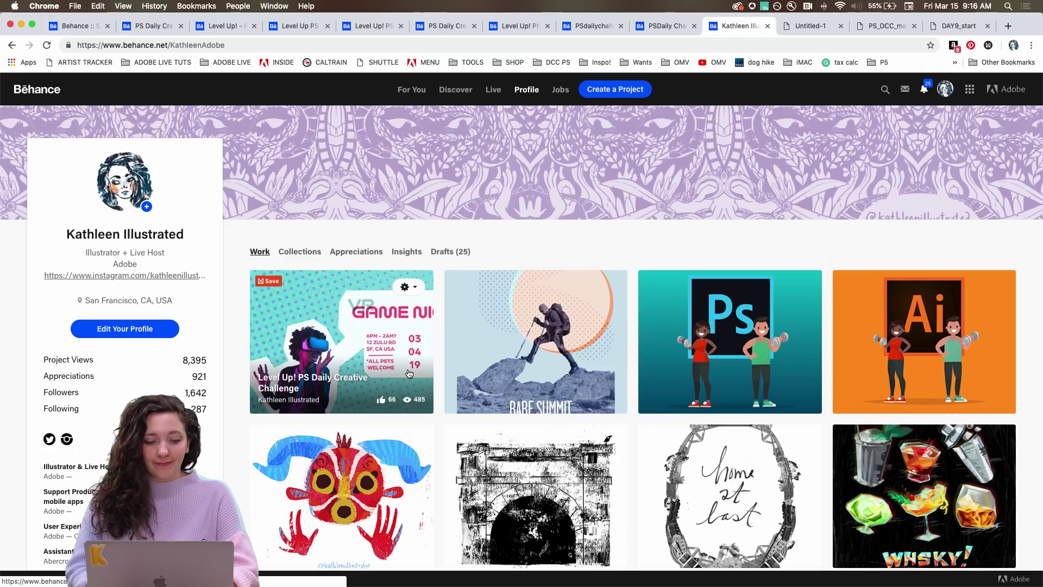
click(94, 27)
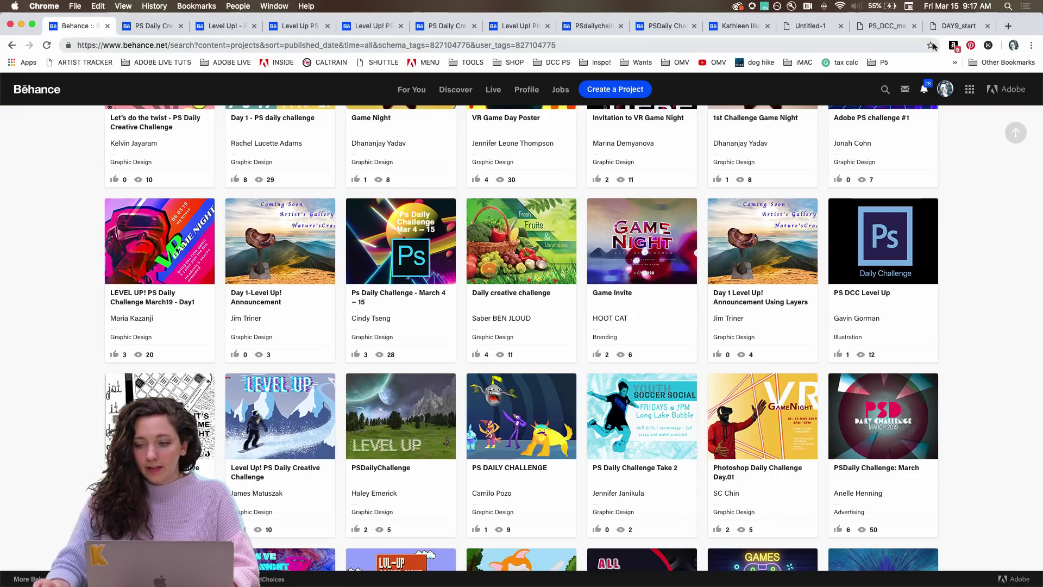
scroll(103, 308, down, 2)
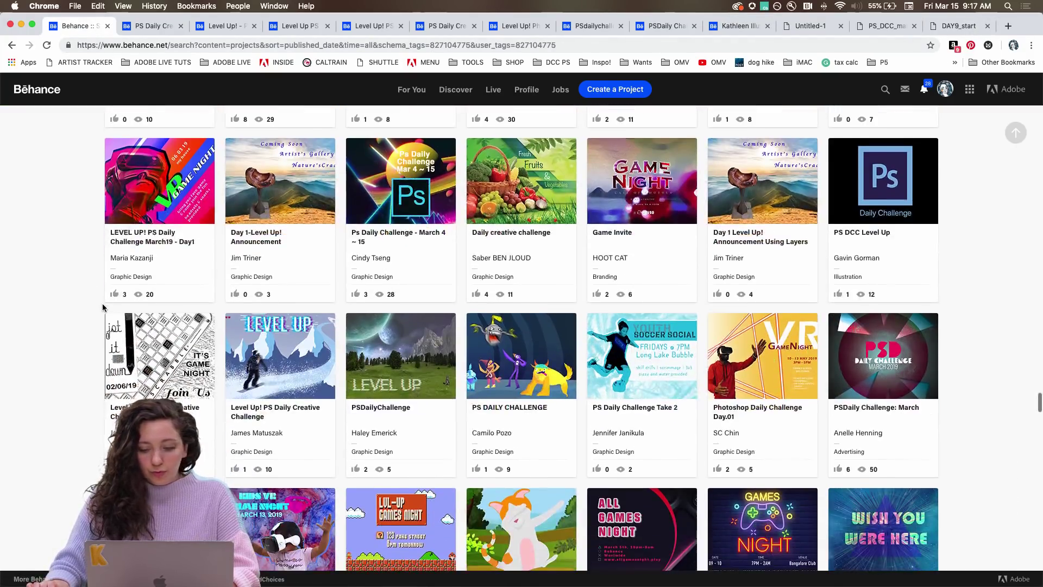
scroll(104, 308, down, 5)
scroll(806, 189, down, 3)
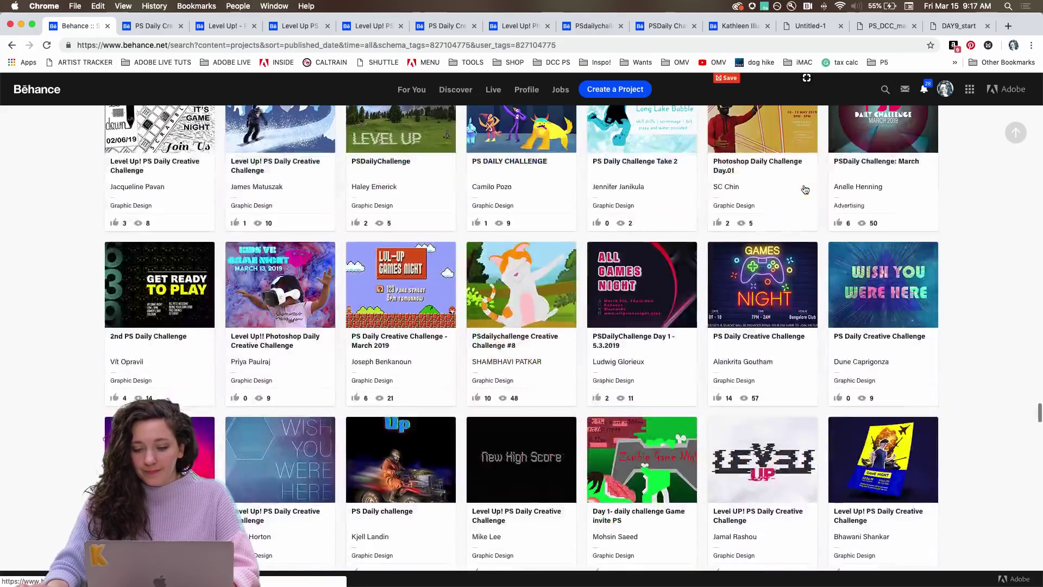
scroll(703, 205, up, 20)
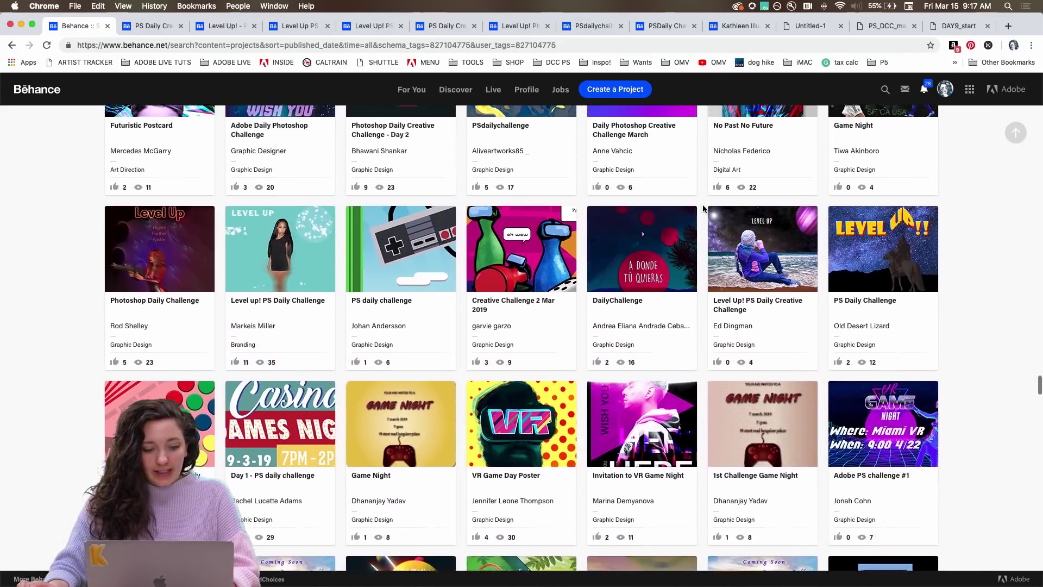
scroll(703, 207, up, 7)
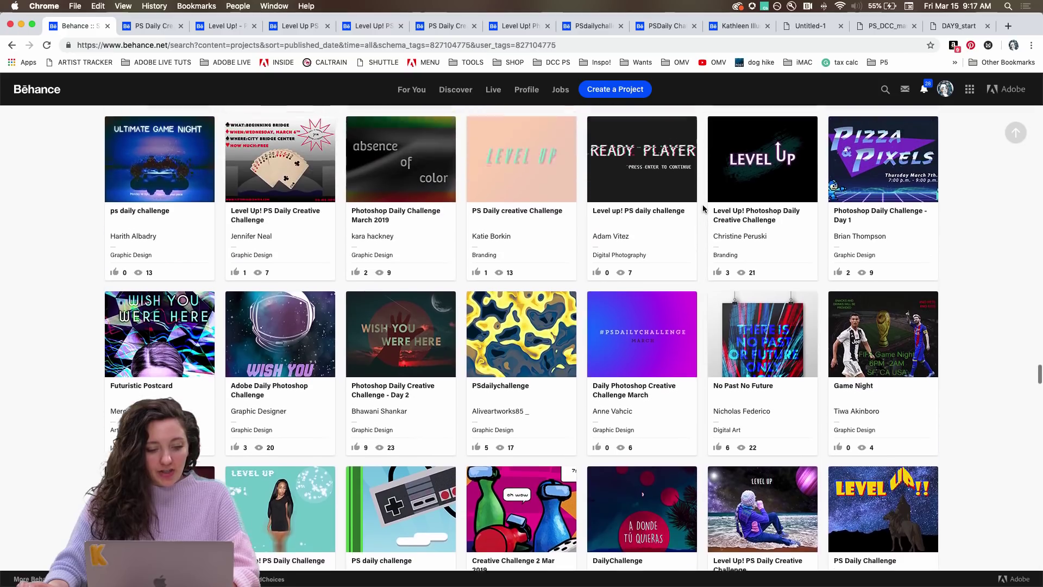
scroll(703, 207, up, 1)
super+click(508, 227)
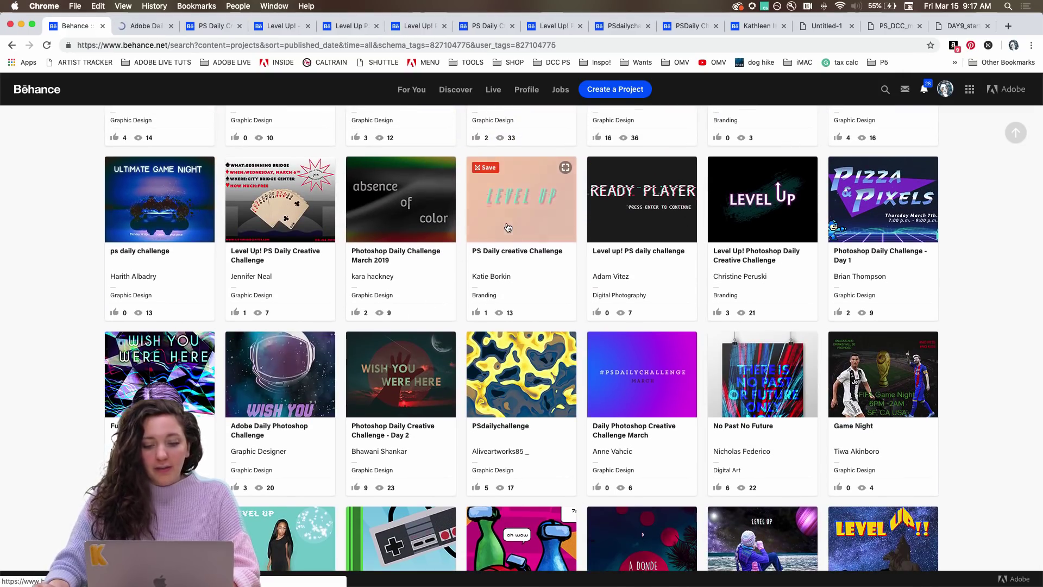
super+click(508, 228)
- Switch past Adobe Daily Photoshop Challenge to PS Daily creative Challenge and examine its Day 1 Get Your Game On! invitation
key(ctrl+Tab)
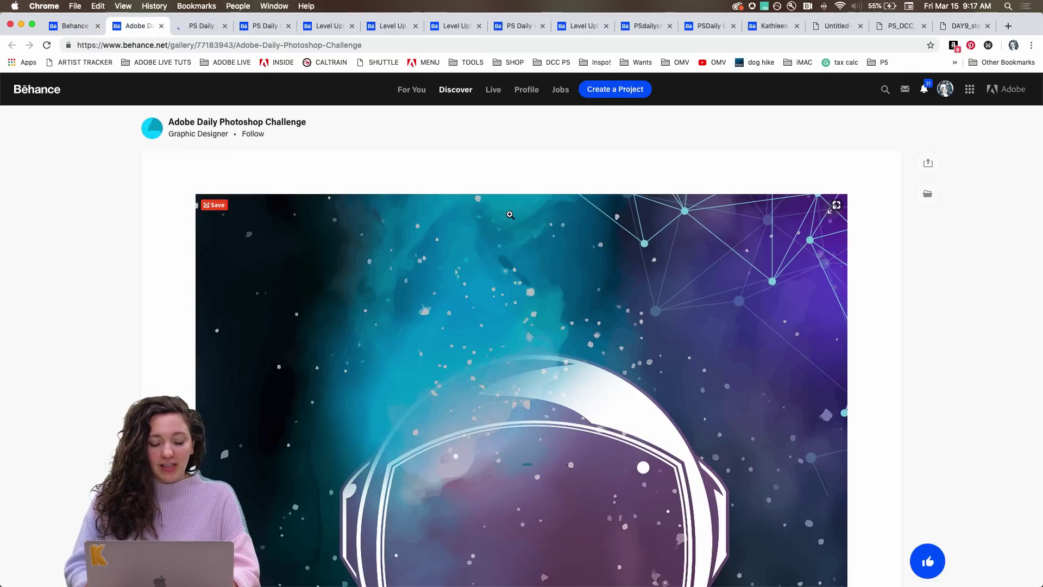
key(ctrl+Tab)
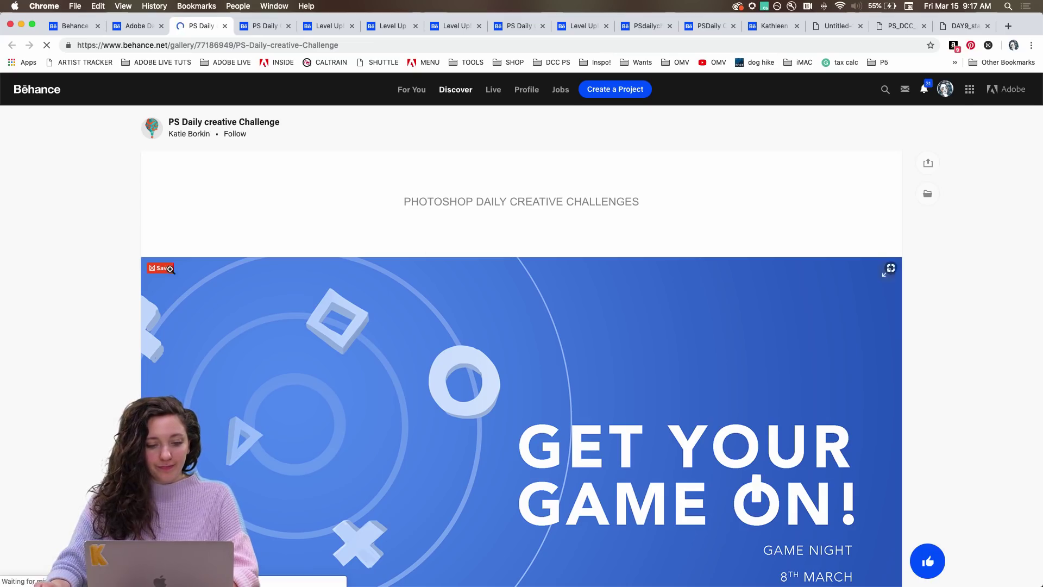
scroll(198, 284, down, 1)
scroll(108, 315, down, 5)
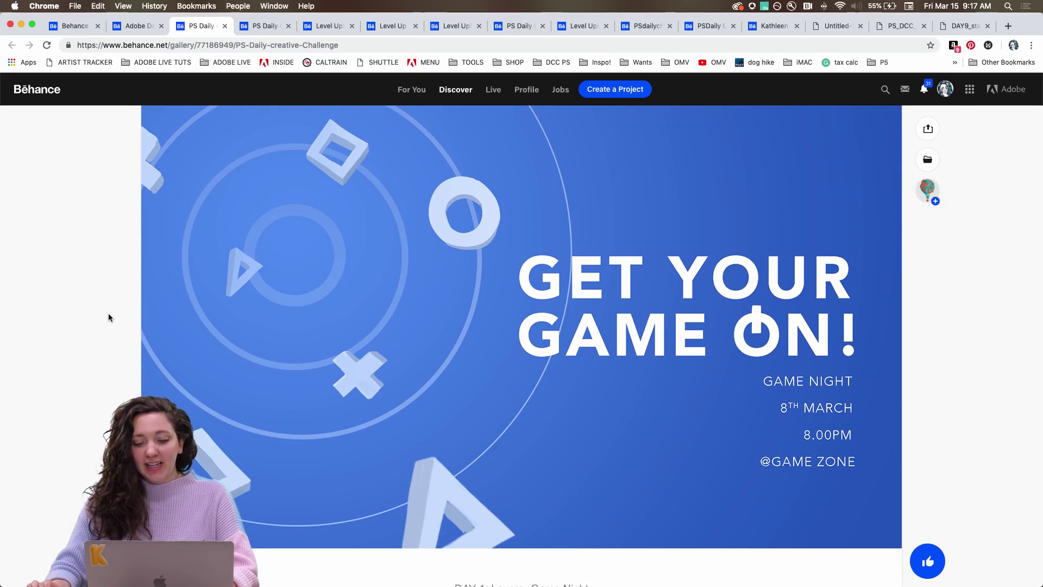
scroll(109, 318, up, 2)
scroll(109, 318, down, 3)
scroll(109, 318, up, 1)
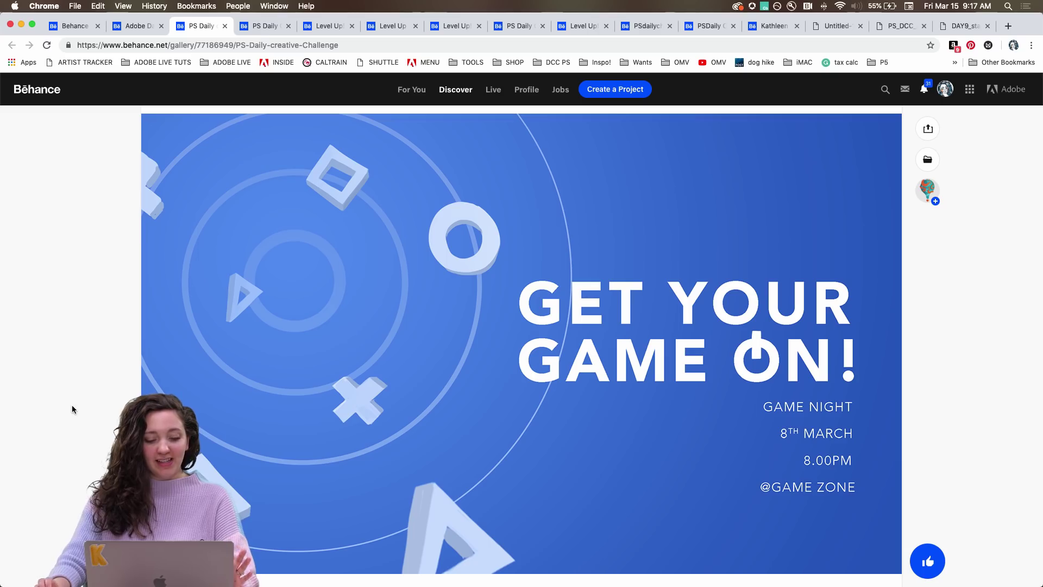
scroll(69, 400, down, 2)
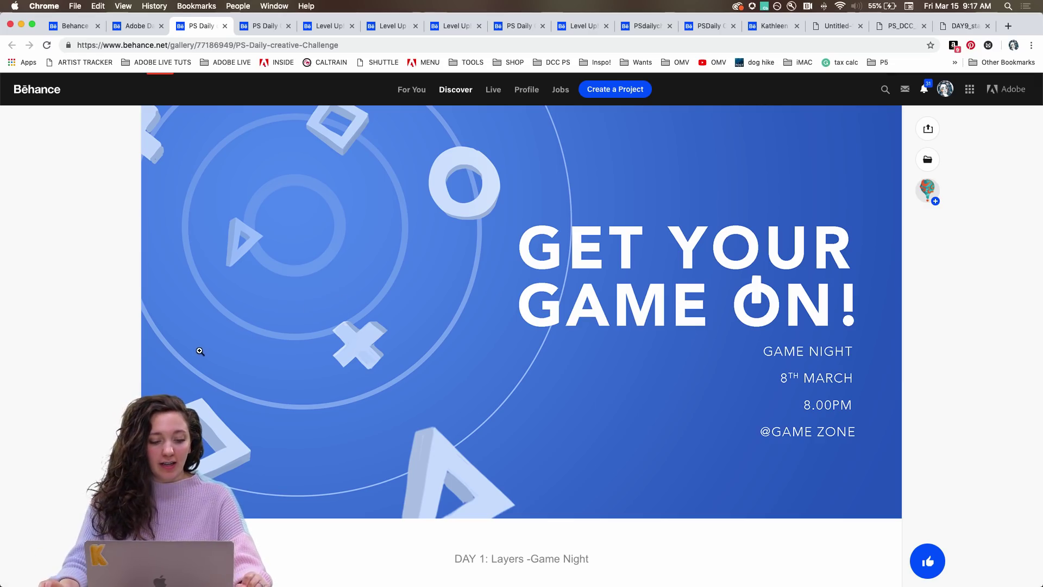
- Examine the Come On Down underwater hotel postcard and the invitation and postcard mock ups, continuing to the Level Up design
scroll(124, 353, down, 8)
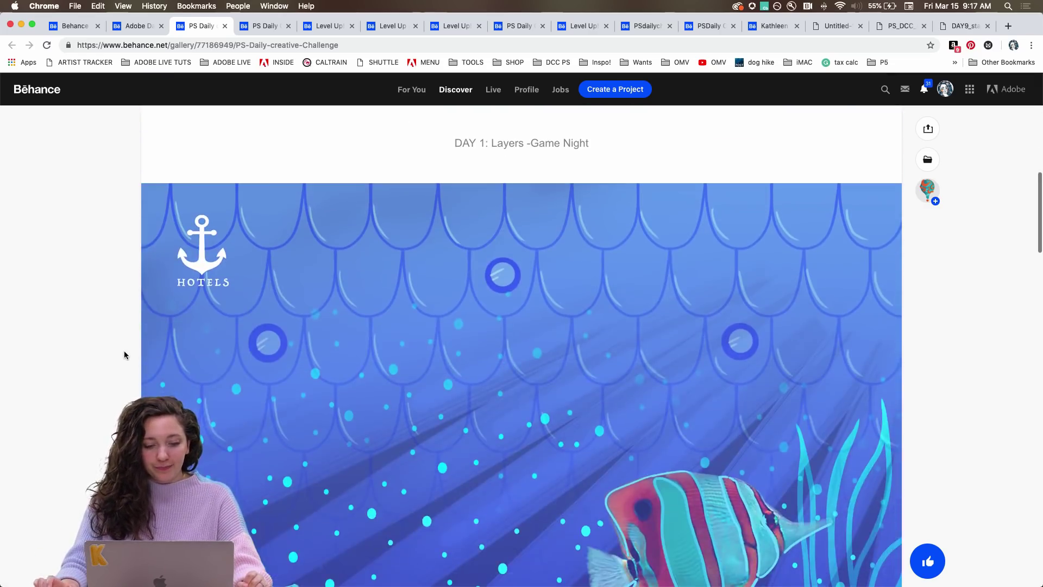
scroll(124, 356, down, 3)
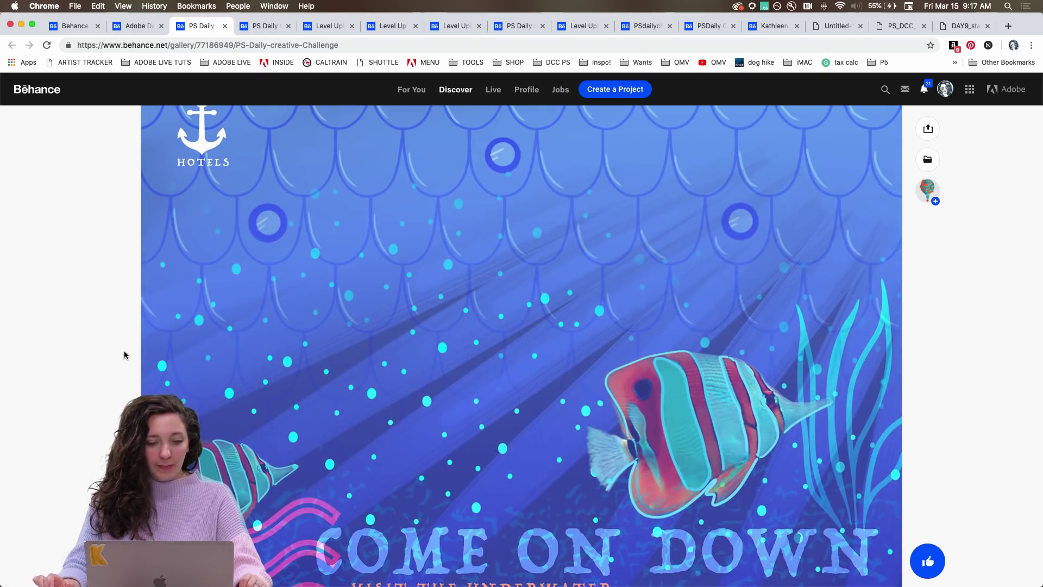
scroll(123, 355, down, 3)
scroll(124, 355, up, 2)
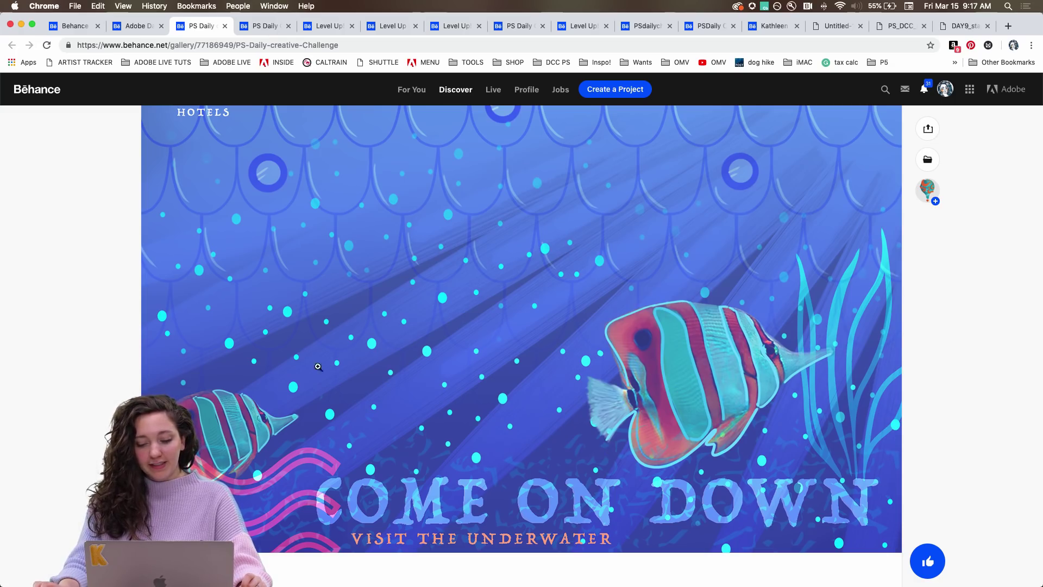
scroll(104, 372, down, 9)
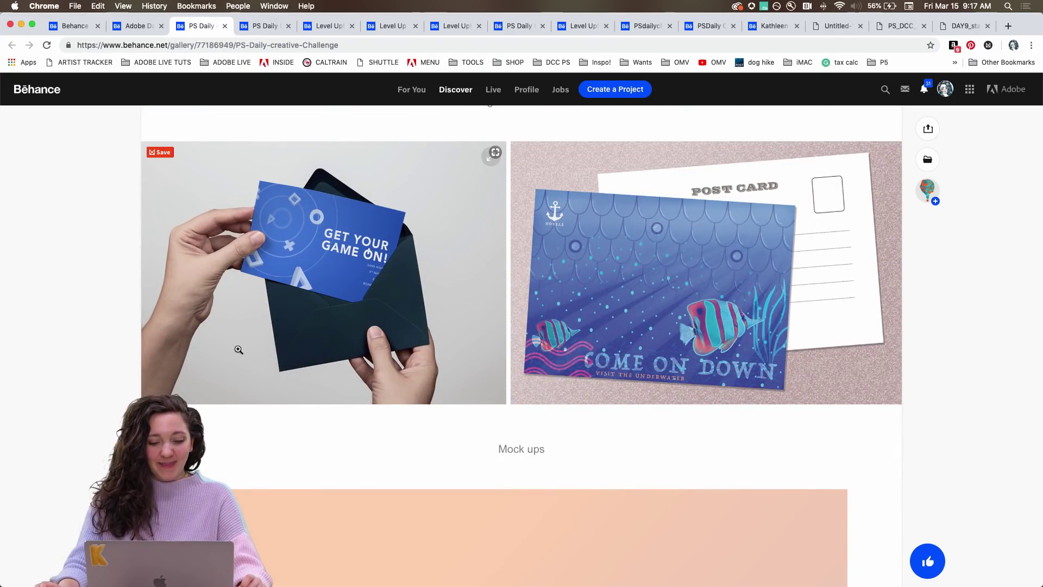
scroll(193, 337, down, 4)
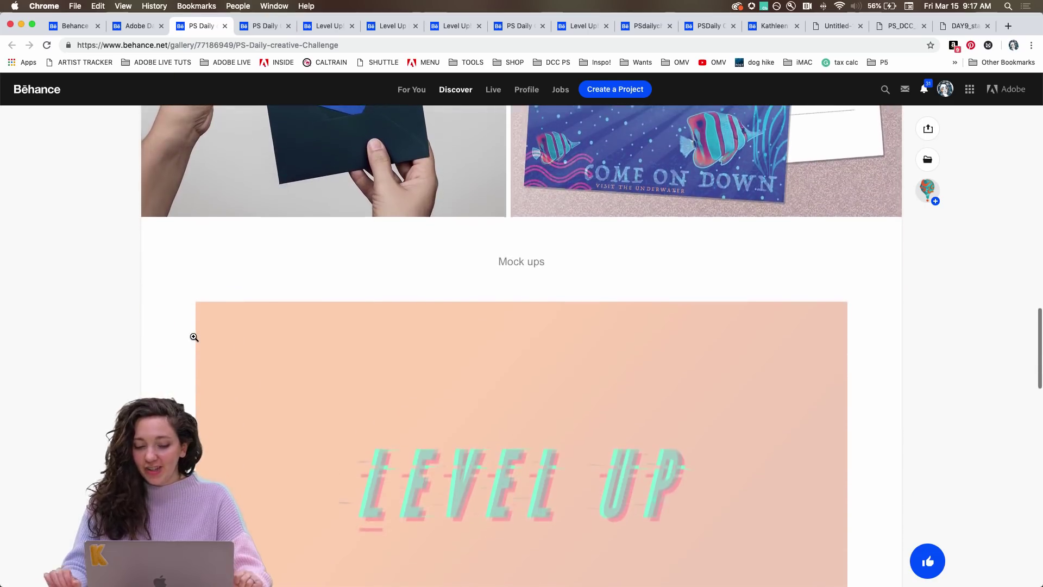
- Examine the Day 3 Level Up logo in PS Daily creative Challenge and look back over its Day 2 and Day 1 designs
scroll(194, 340, down, 2)
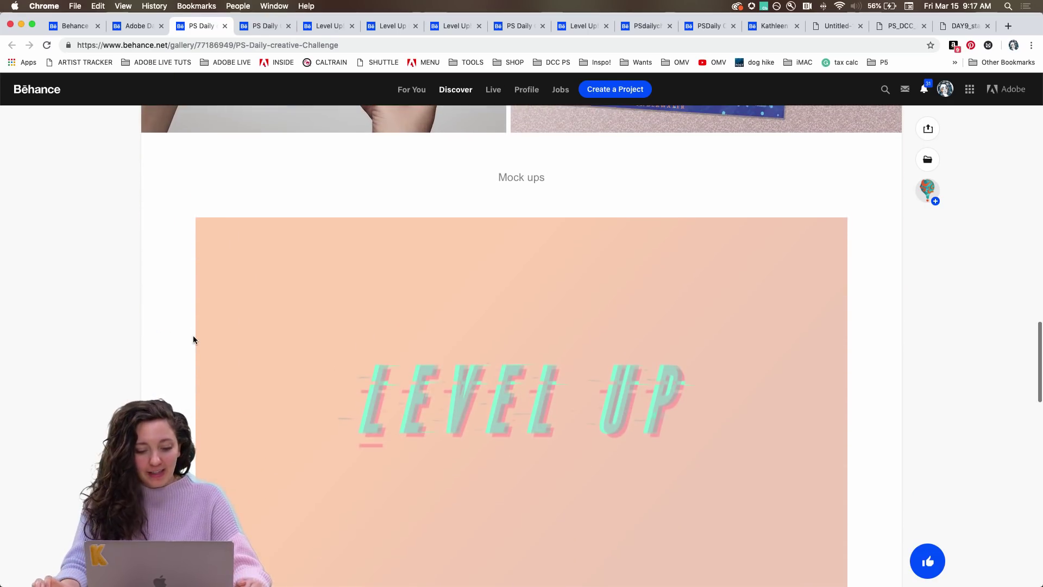
scroll(242, 320, down, 3)
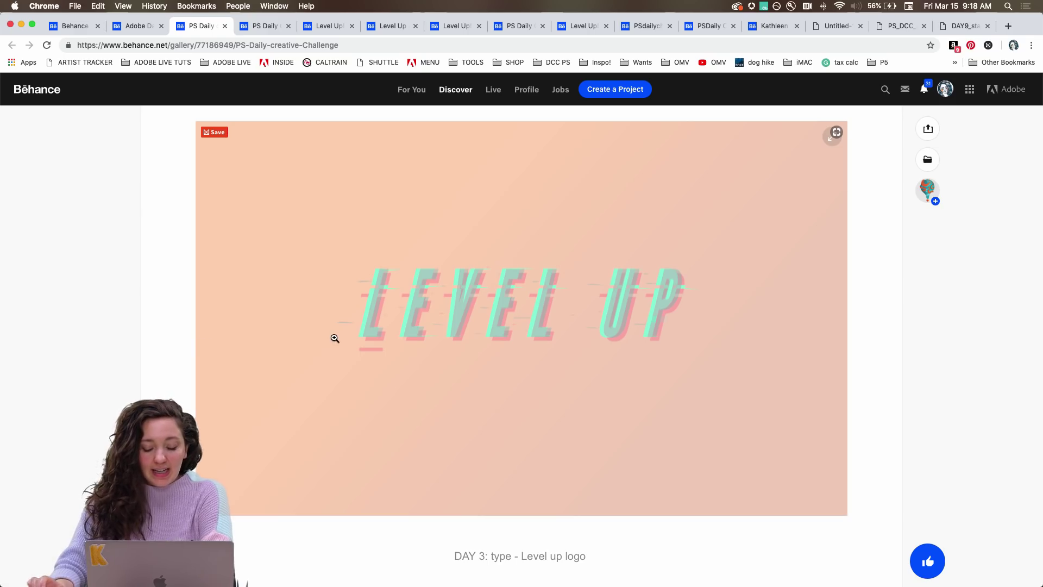
scroll(240, 393, down, 5)
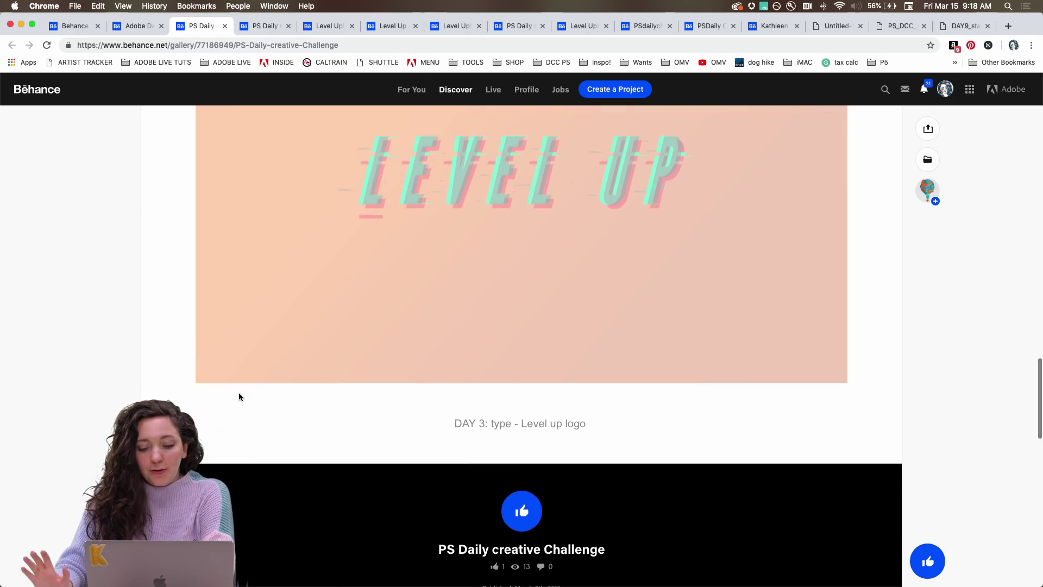
scroll(240, 394, down, 4)
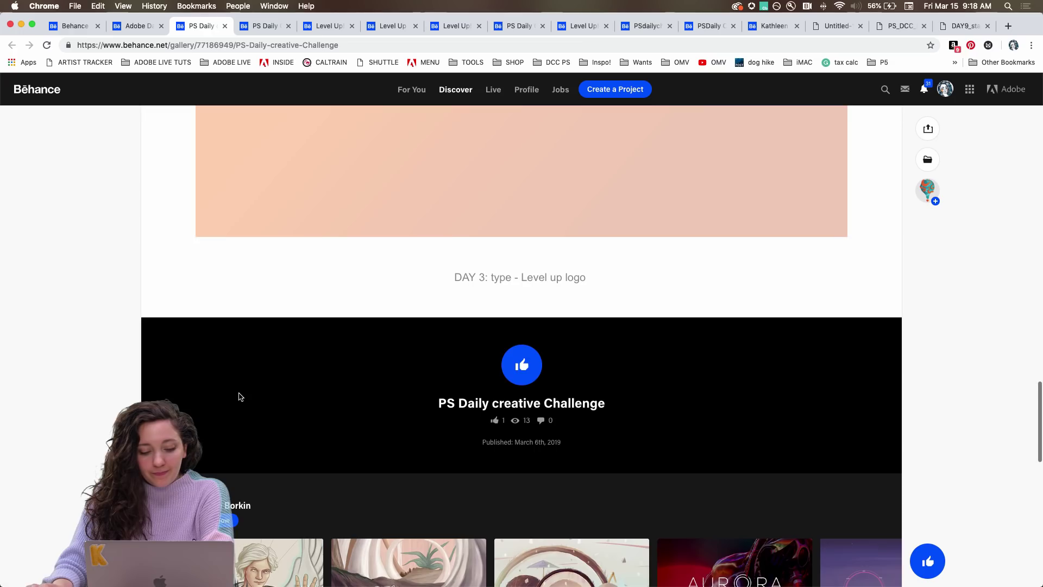
scroll(239, 396, up, 15)
scroll(239, 397, up, 20)
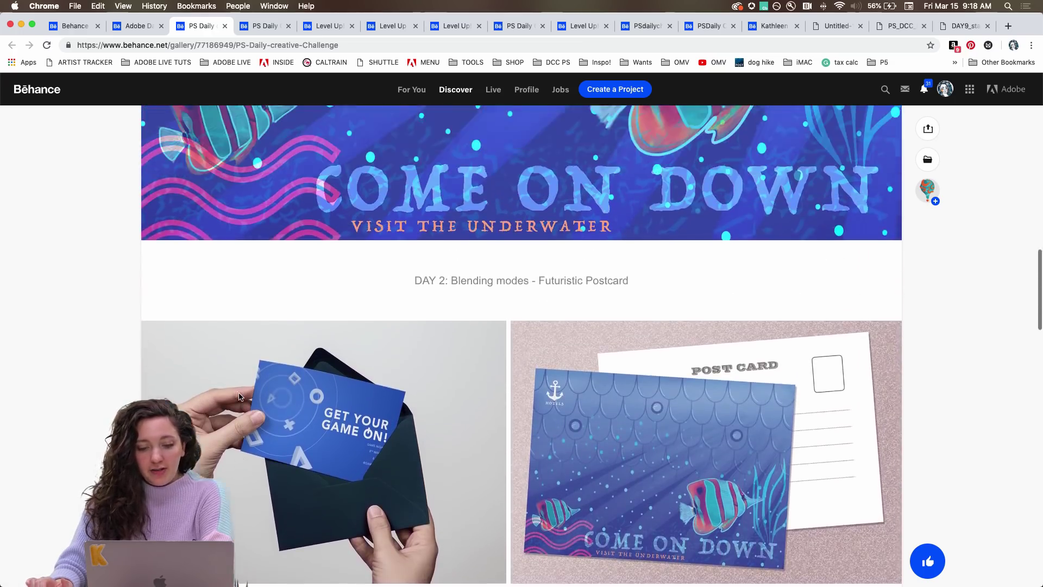
scroll(239, 396, up, 5)
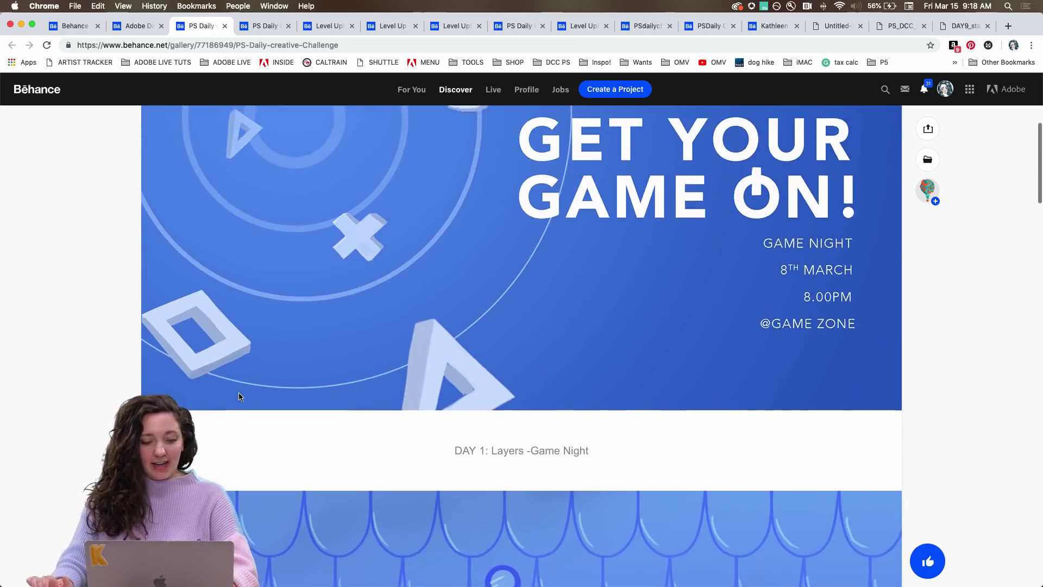
- Glance at the Day 5 laptop mock up in the neighbouring project and switch to Adobe Daily Photoshop Challenge to examine its astronaut artwork
key(ctrl+Tab)
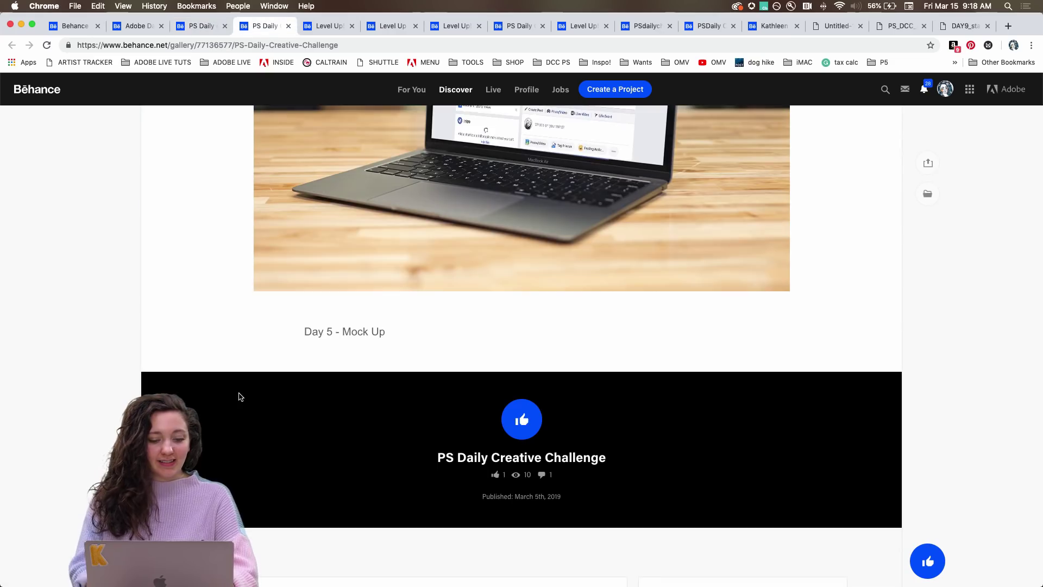
scroll(231, 373, up, 5)
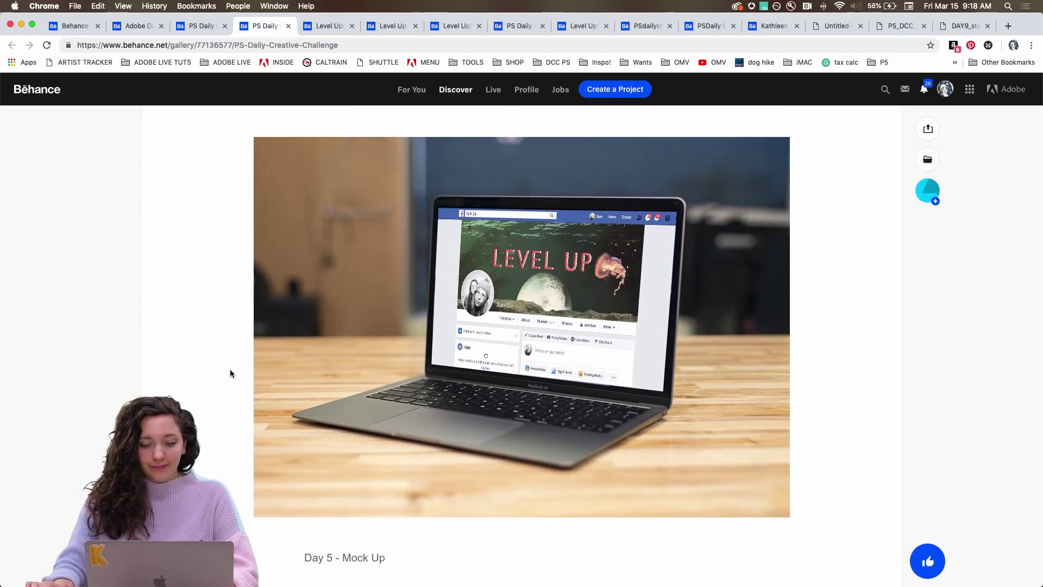
click(133, 26)
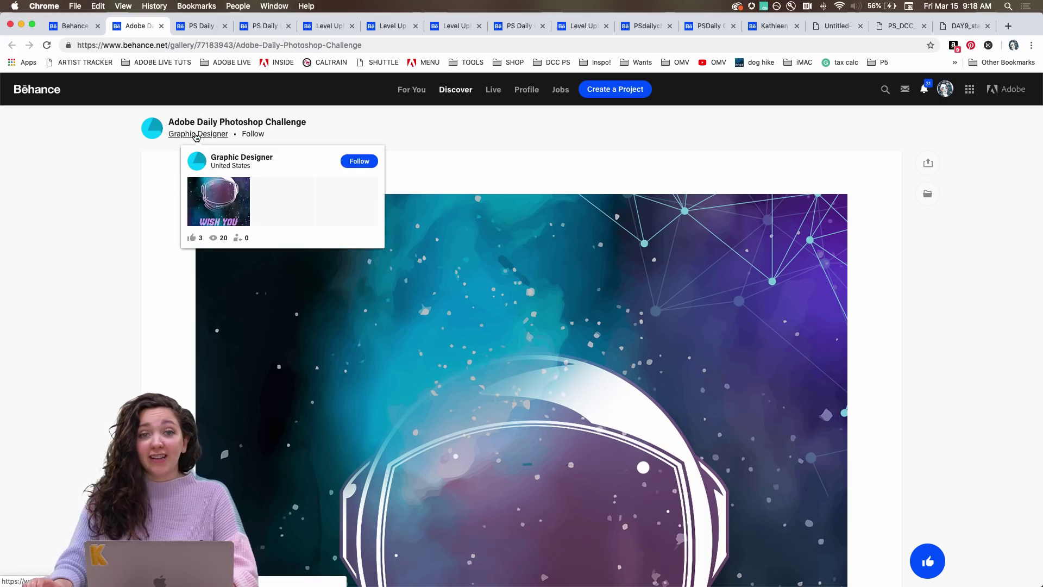
scroll(120, 238, down, 10)
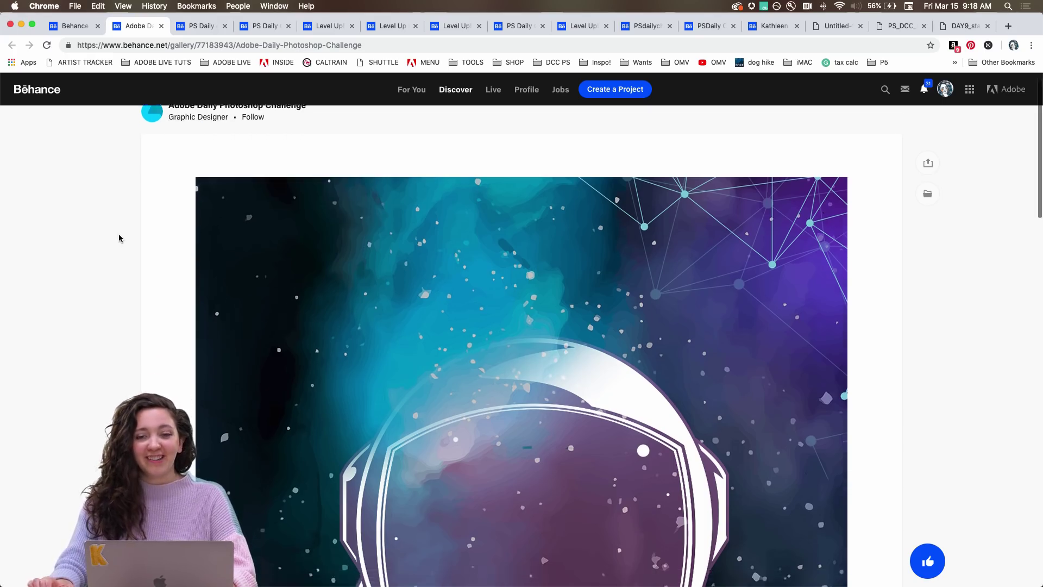
scroll(119, 238, down, 5)
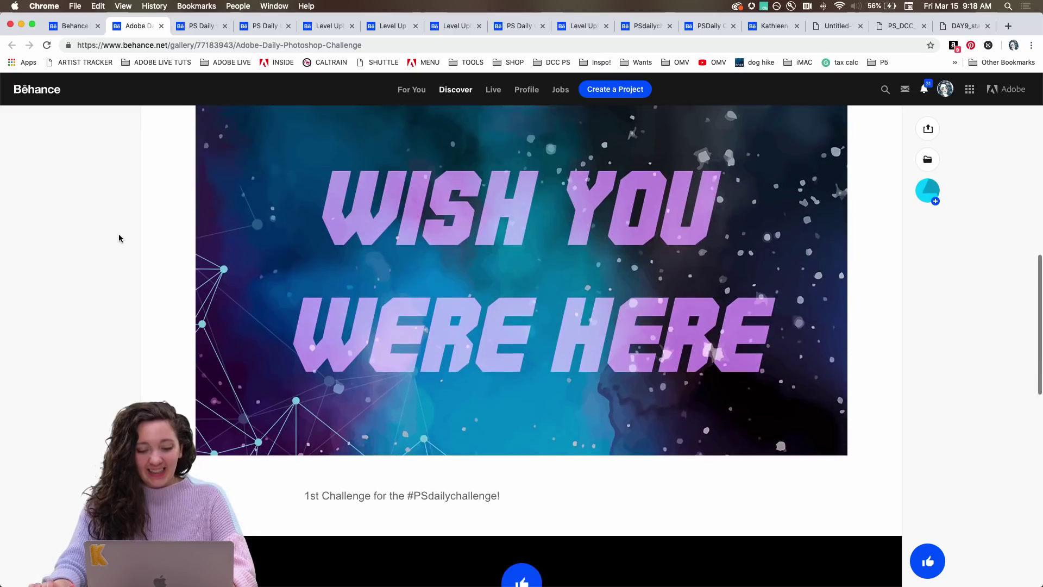
- View the Wish You Were Here astronaut poster enlarged, read the project's caption, and open its creator's profile in a new tab
click(368, 245)
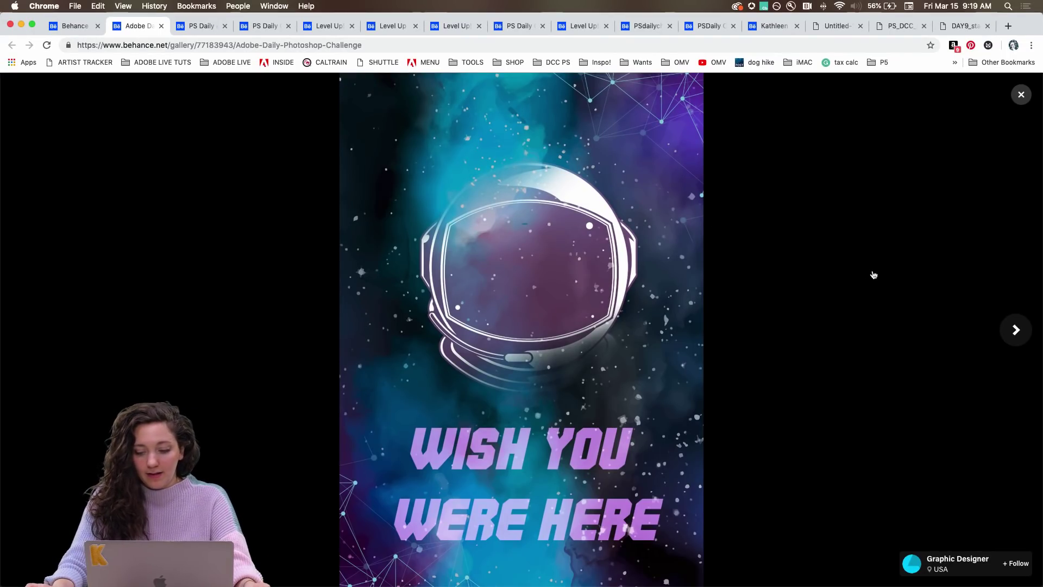
key(Right)
click(1021, 95)
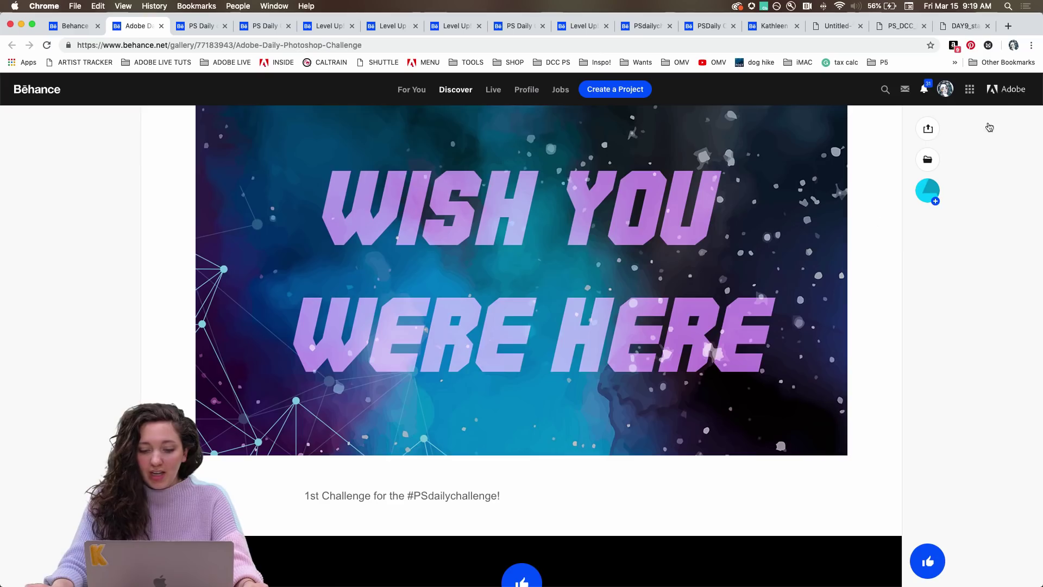
scroll(766, 278, down, 4)
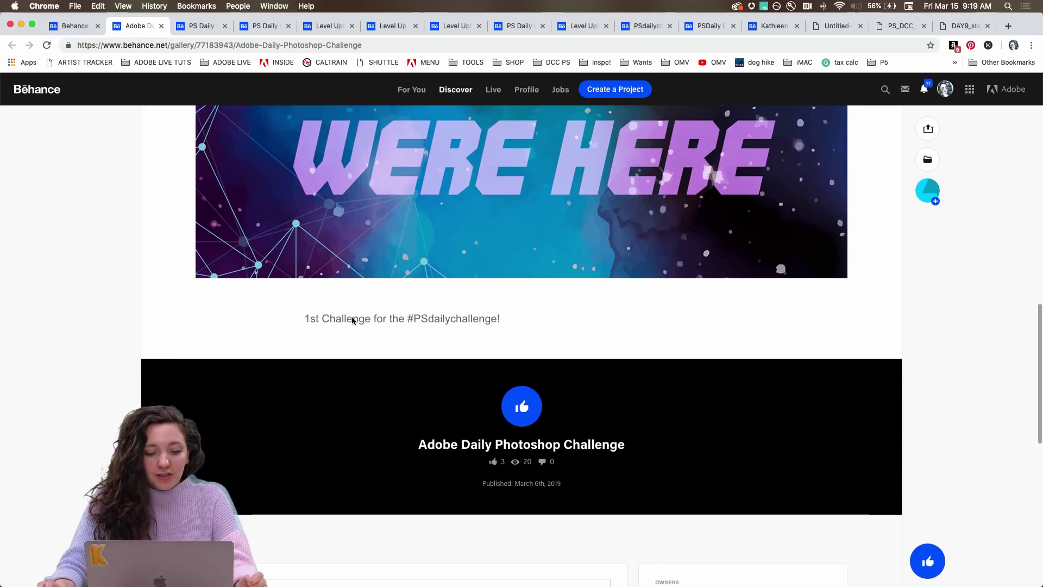
scroll(360, 318, up, 10)
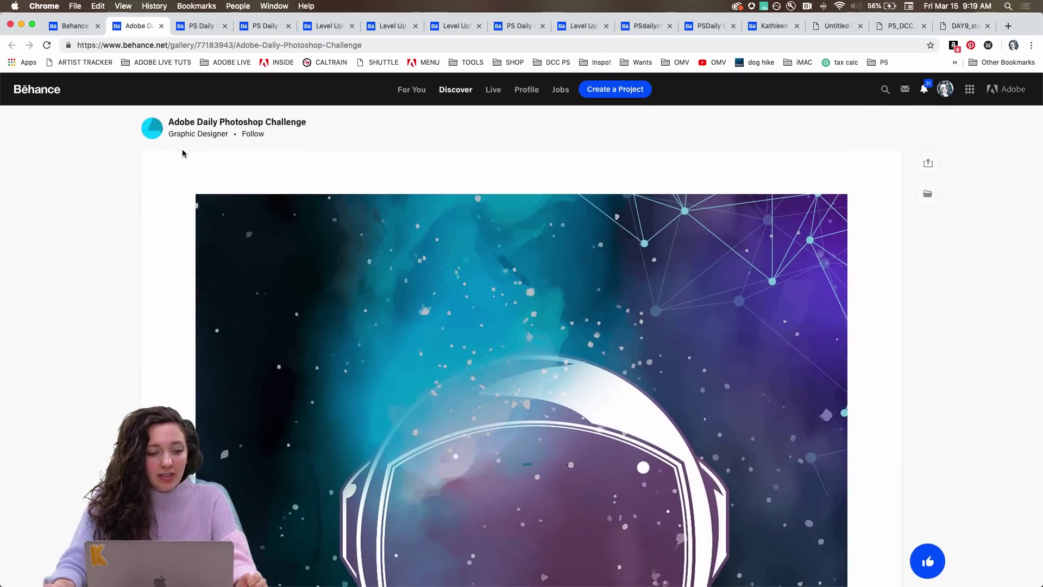
click(146, 130)
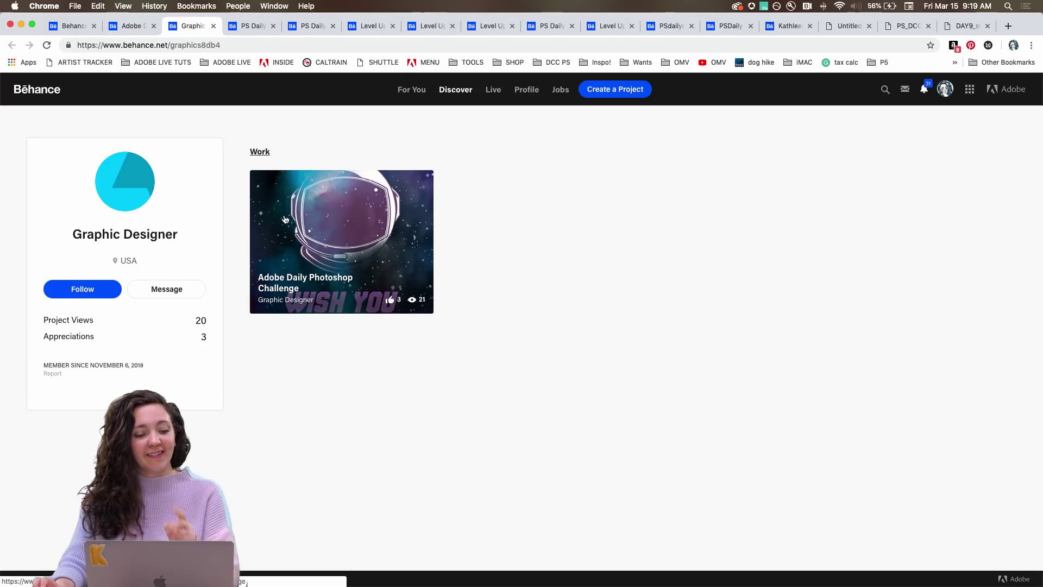
- Return to the challenge search results and open the pixel Game Night project and LVL UP! Photoshop Creative Challenge in new tabs
key(super+alt+Left)
key(super+alt+Left)
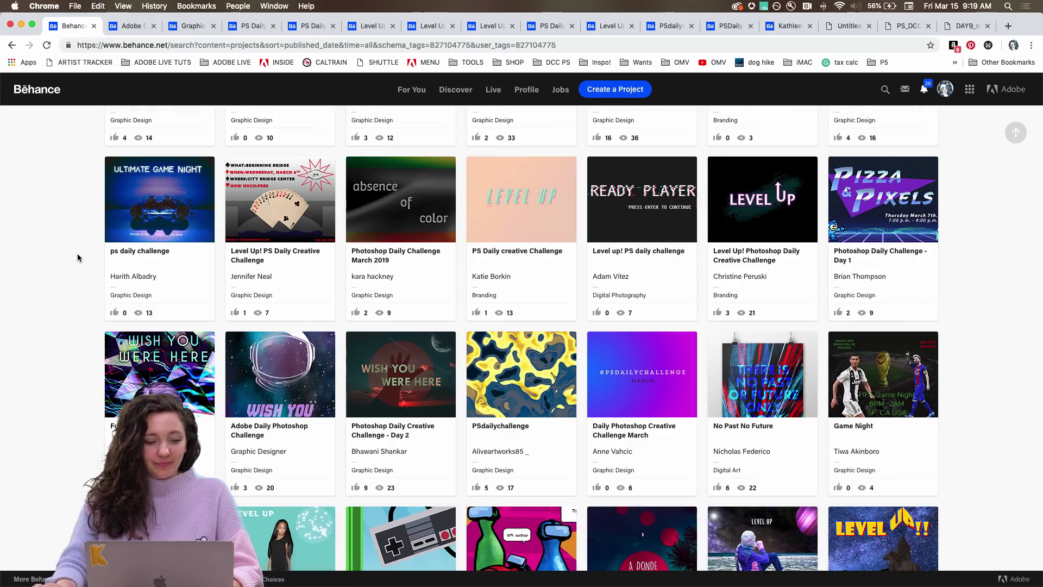
scroll(77, 256, up, 6)
scroll(76, 256, up, 5)
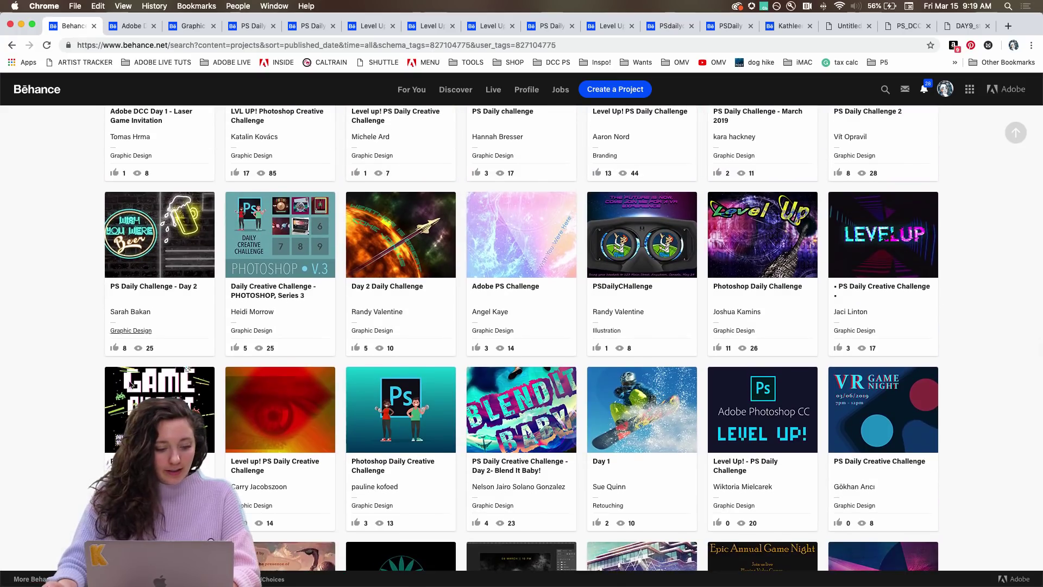
super+click(190, 381)
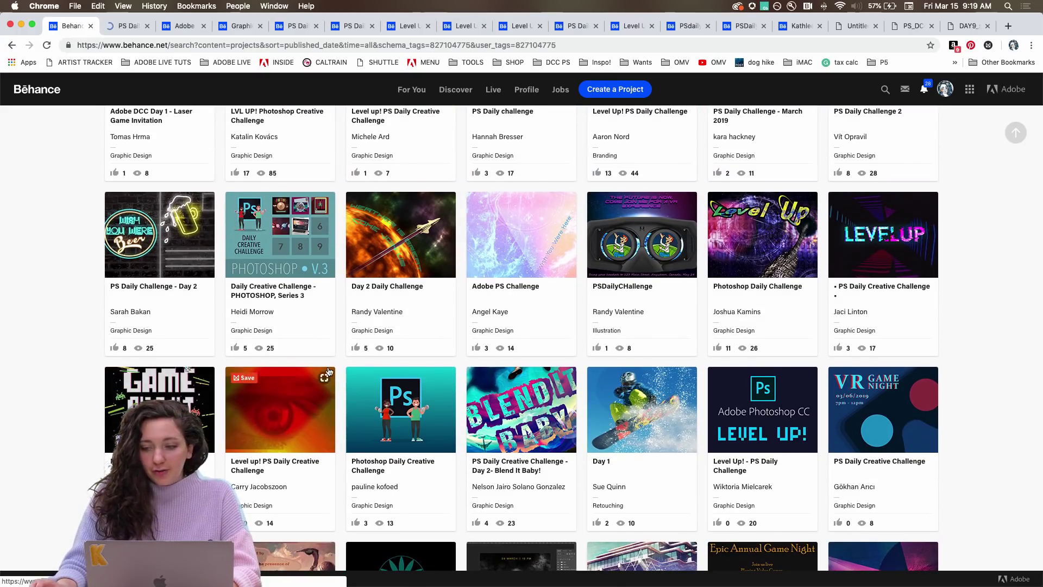
scroll(478, 286, up, 3)
scroll(478, 285, up, 1)
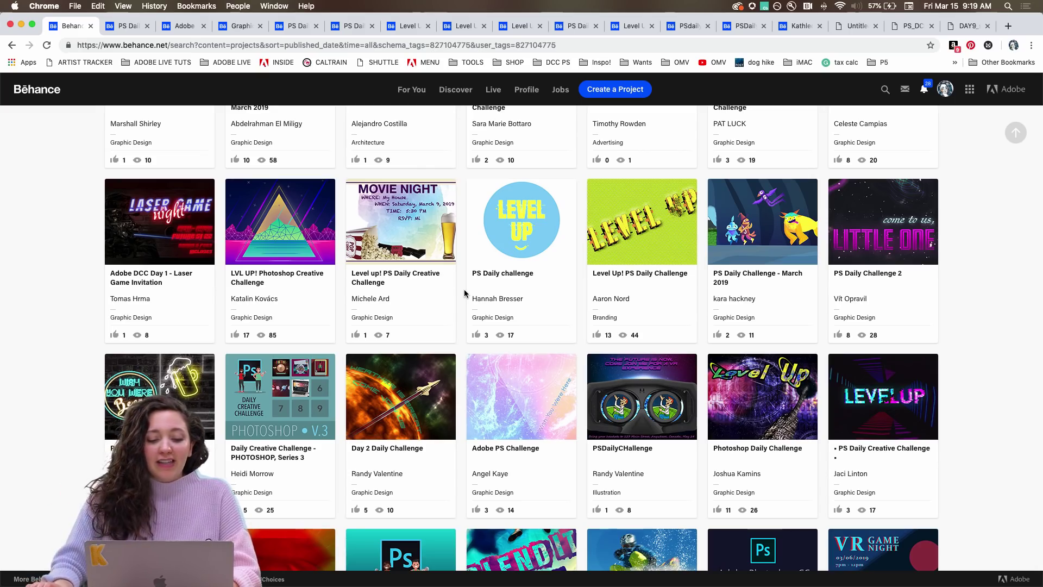
scroll(460, 275, up, 3)
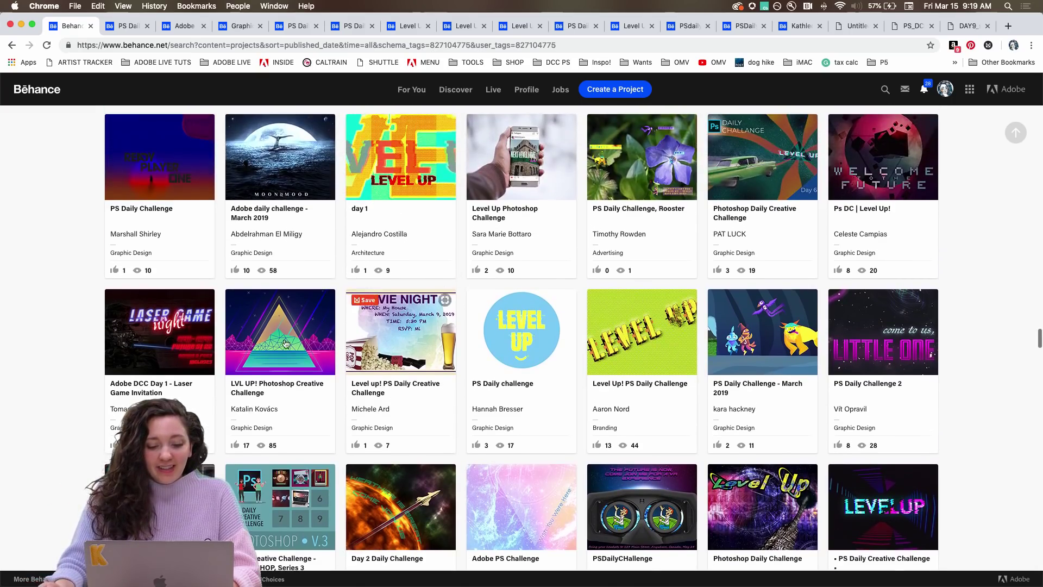
super+click(280, 331)
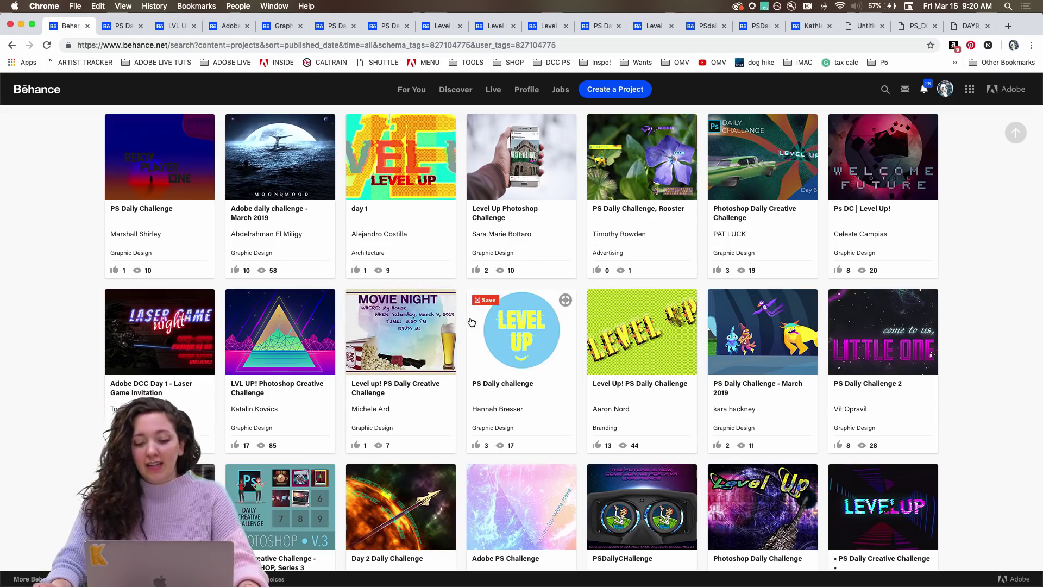
- Open Ps DC | Level Up!, the green car project, the neon Game Night project and the glitched UP Photoshop Creative Challenge in new tabs
scroll(465, 316, up, 2)
scroll(465, 314, up, 3)
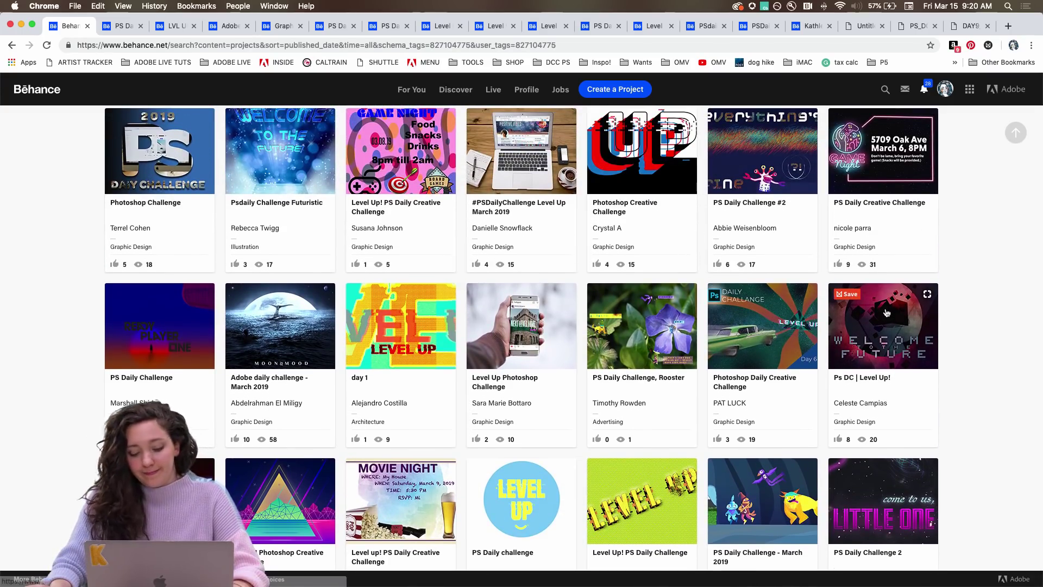
super+click(883, 327)
super+click(761, 329)
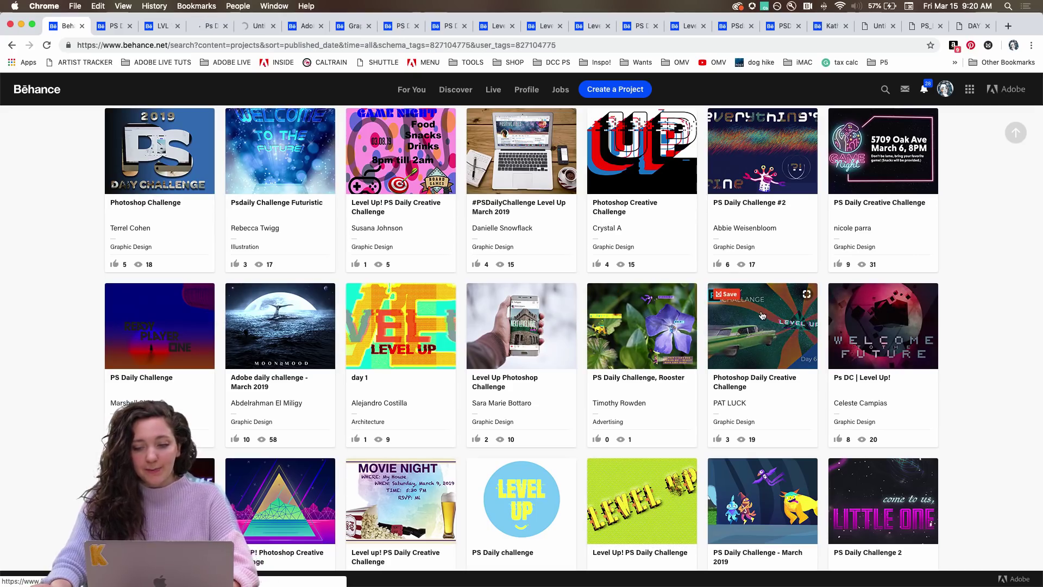
scroll(815, 304, up, 2)
super+click(869, 249)
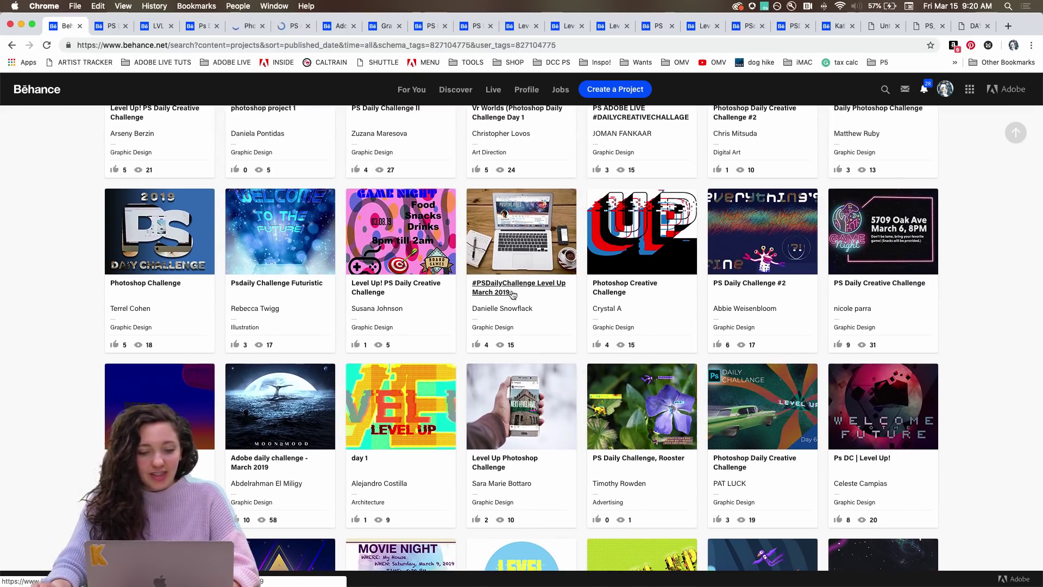
super+click(641, 237)
scroll(641, 237, up, 3)
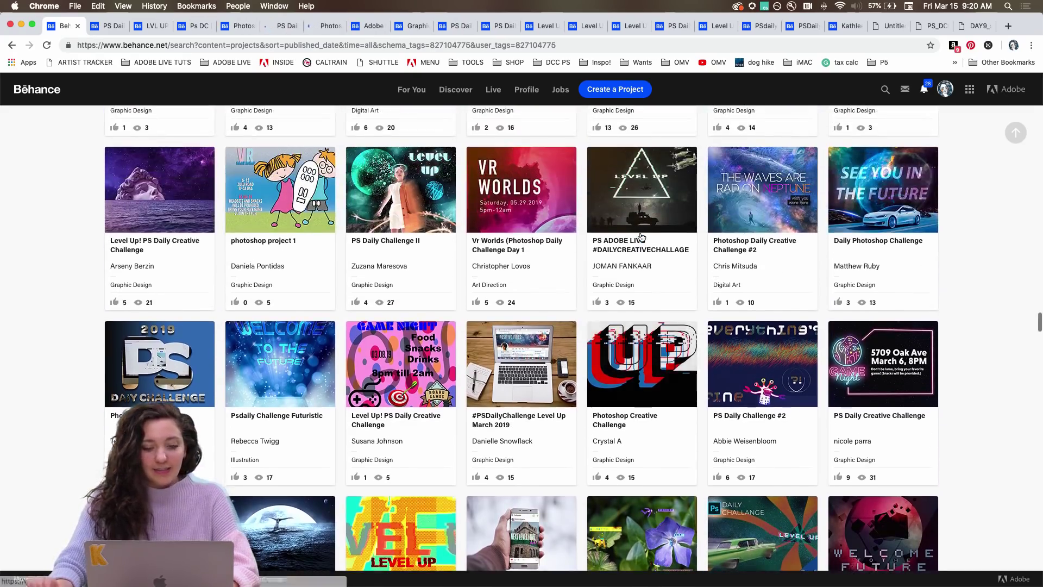
- Switch to PS Daily Challenge - March 2019 and examine its Game Night invitation enlarged, returning to the project page
key(ctrl+Tab)
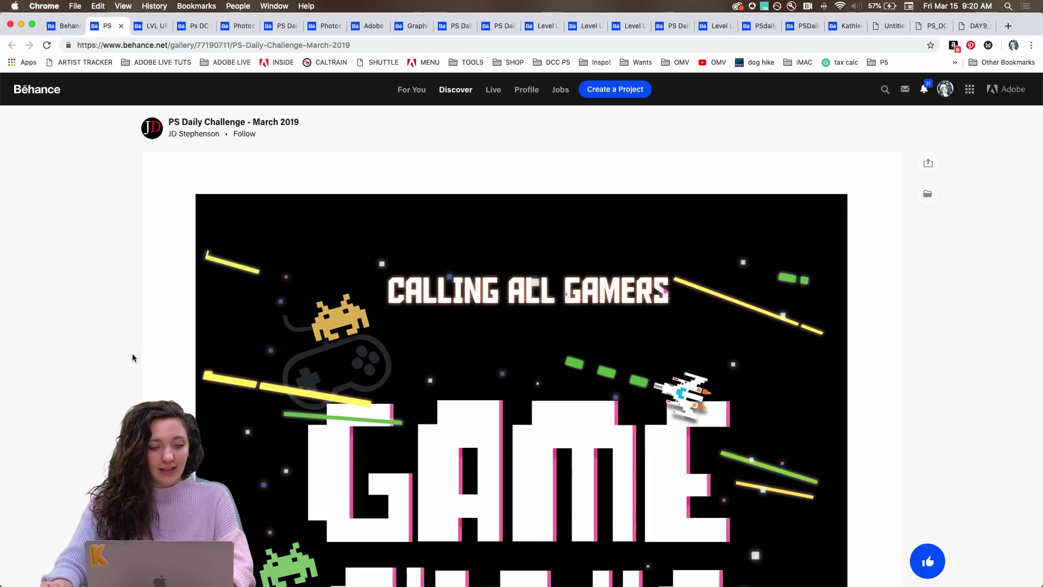
scroll(131, 356, down, 1)
click(429, 382)
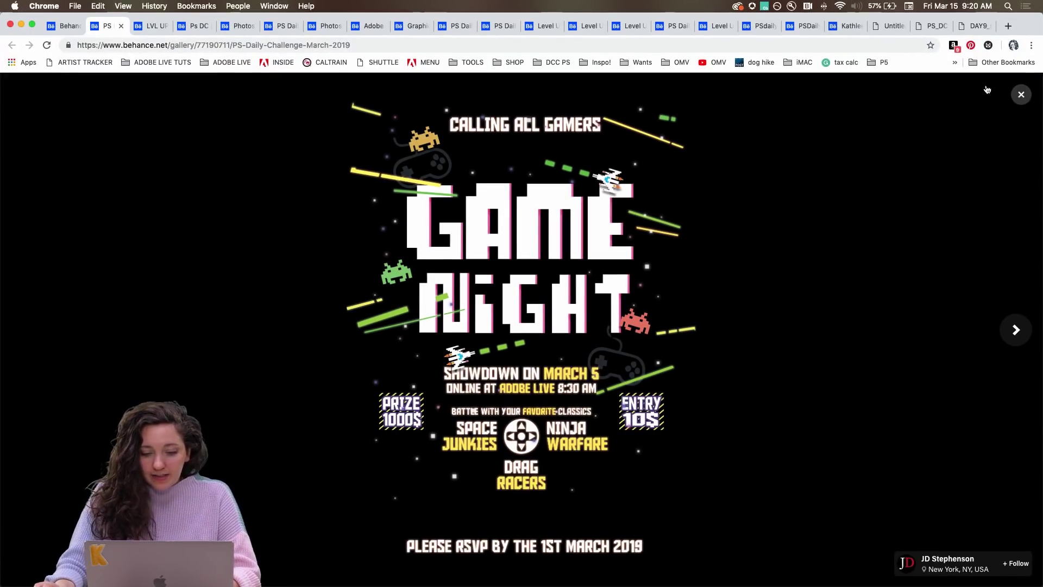
click(1022, 95)
scroll(927, 208, down, 5)
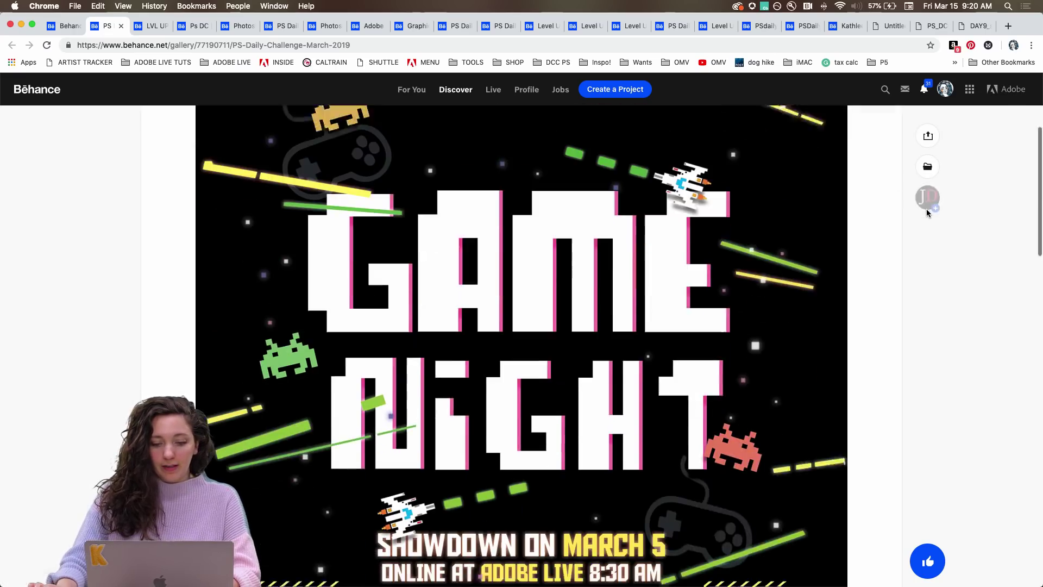
- Switch to LVL UP! Photoshop Creative Challenge and examine its VR Game Night invitation, continuing to the Change Your Life Today poster
key(ctrl+Tab)
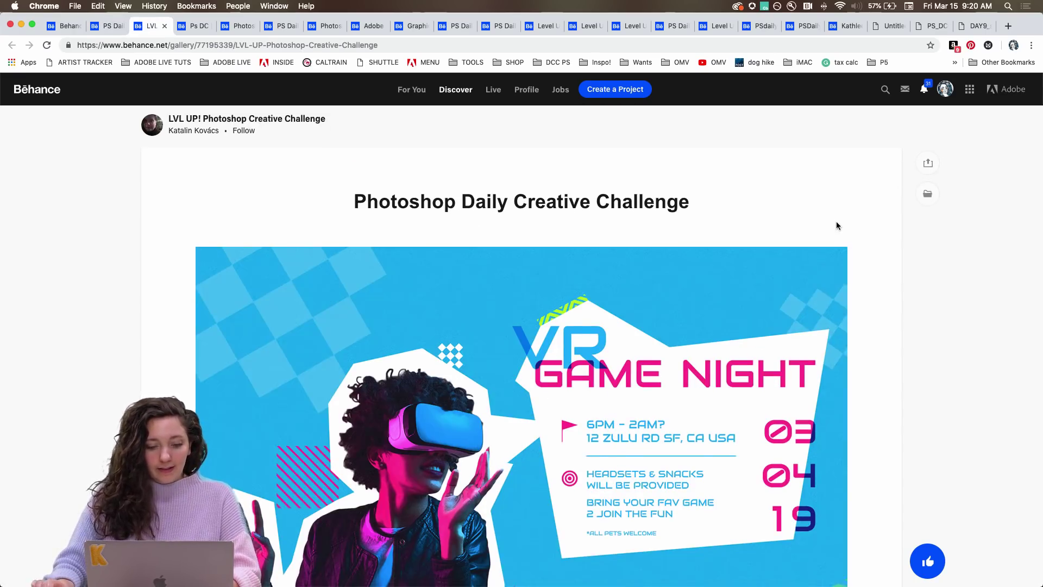
scroll(836, 221, down, 1)
scroll(836, 226, up, 1)
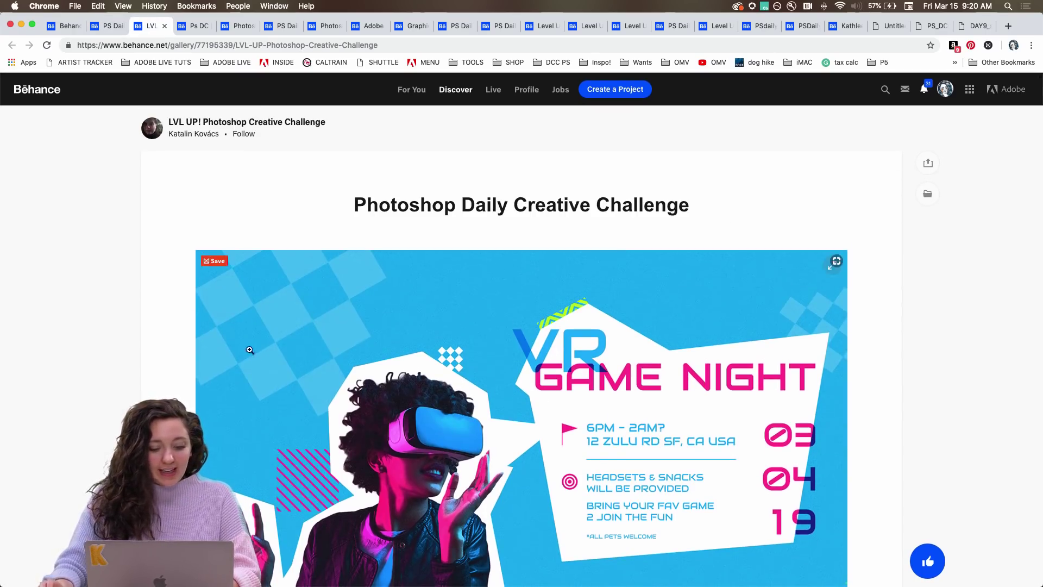
scroll(220, 351, down, 2)
scroll(220, 351, down, 5)
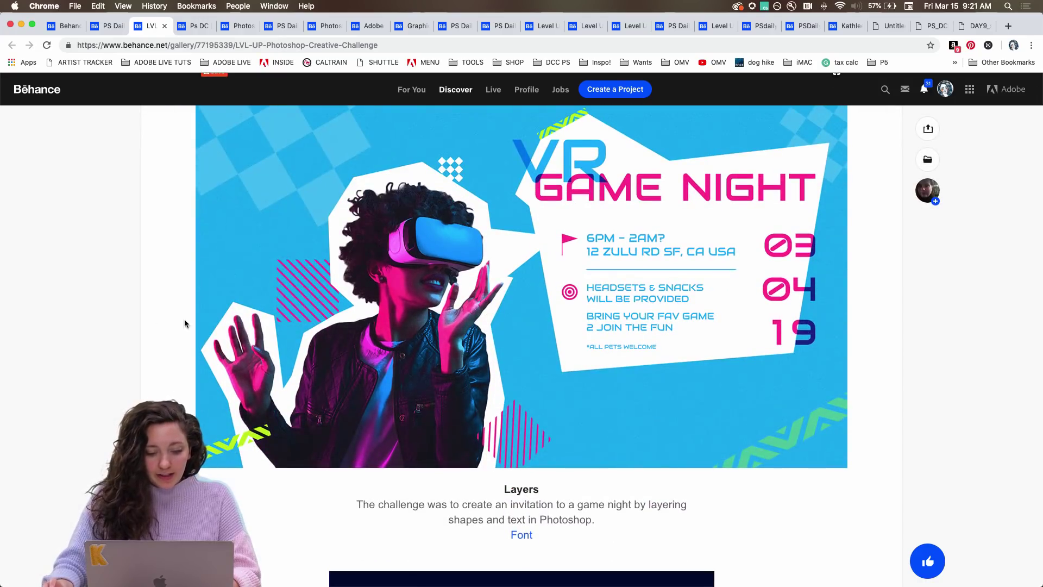
scroll(146, 338, up, 1)
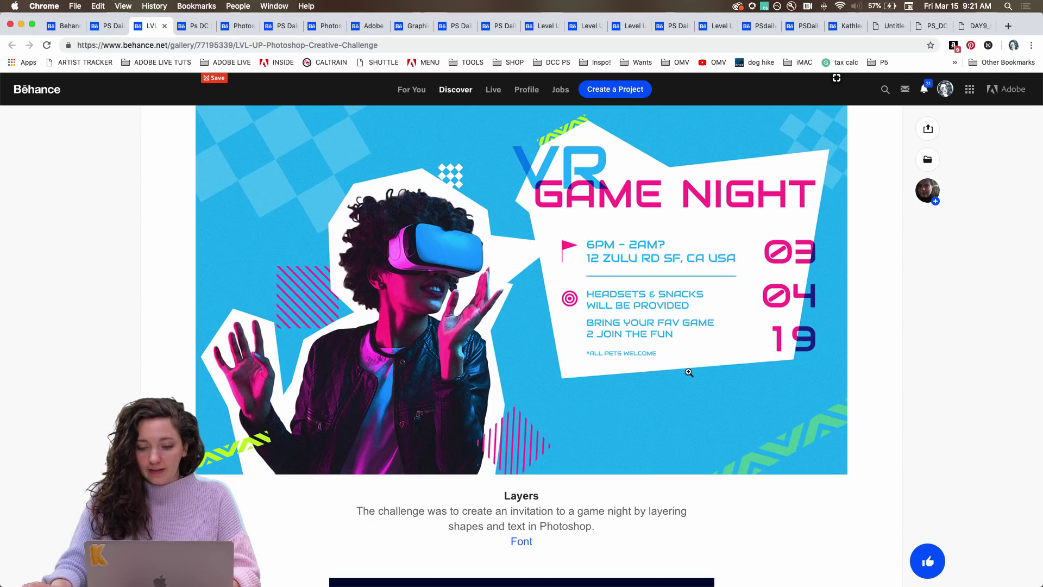
scroll(693, 373, up, 3)
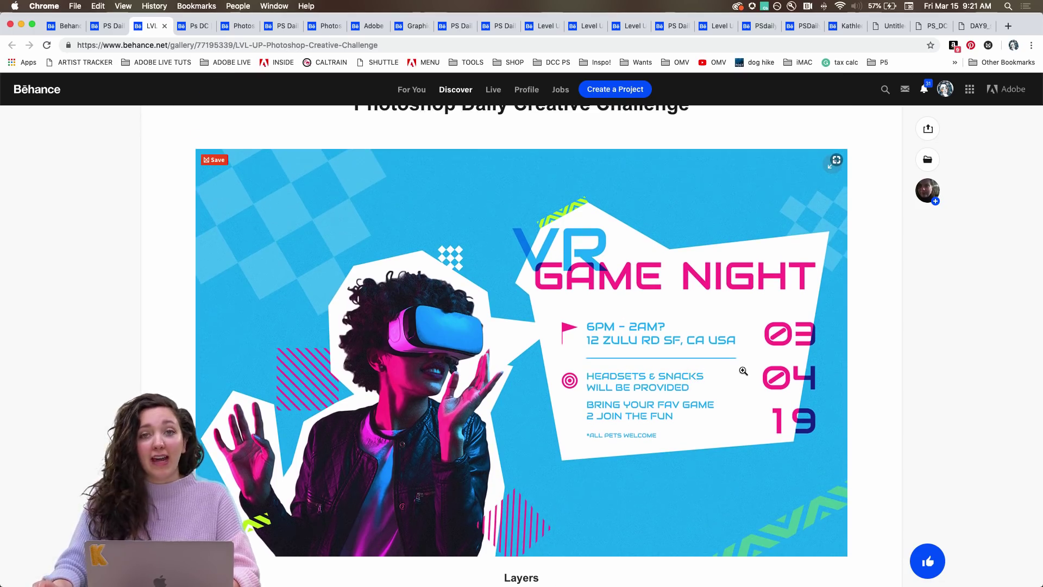
scroll(707, 375, down, 10)
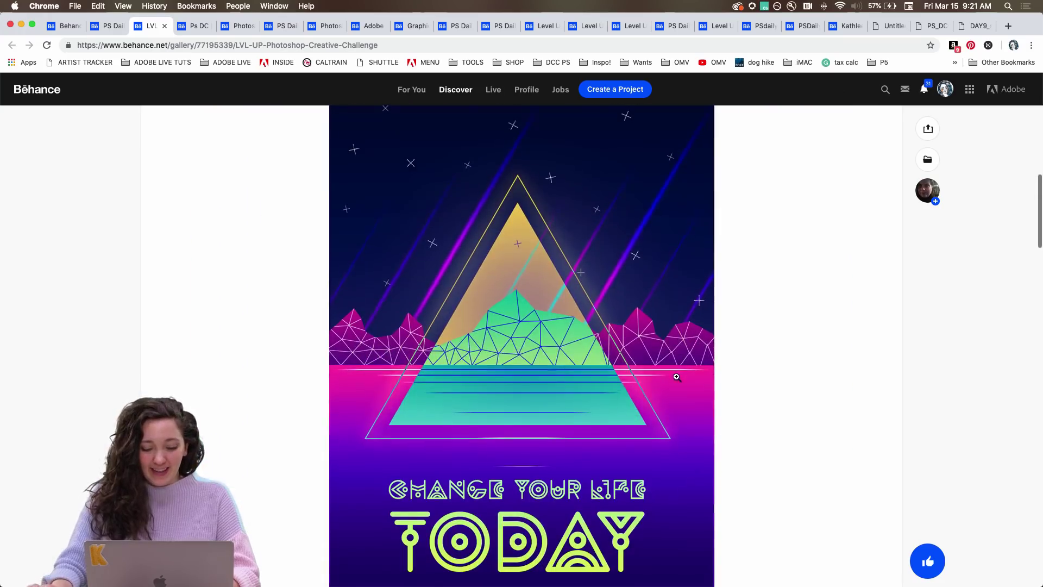
- Examine the Change Your Life Today poster from its starry sky and triangle down to the lettering and Blending caption
scroll(784, 391, down, 2)
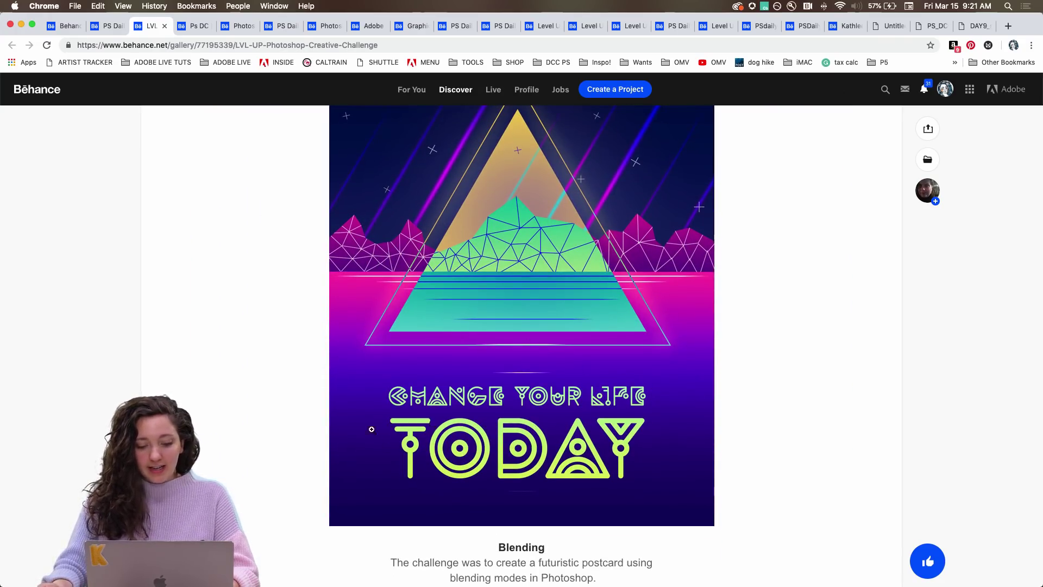
scroll(375, 428, up, 2)
scroll(375, 429, up, 3)
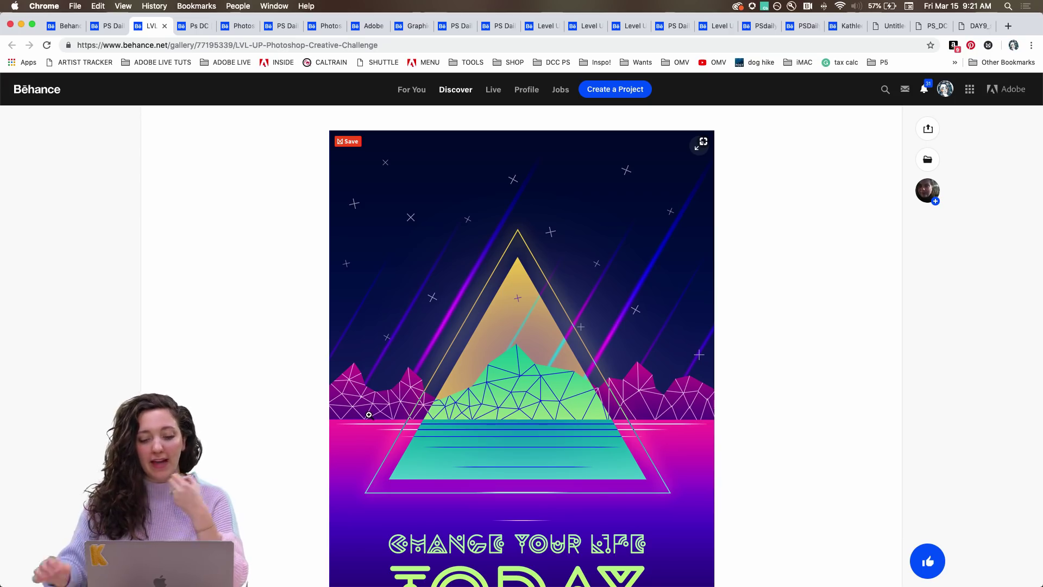
scroll(369, 418, down, 3)
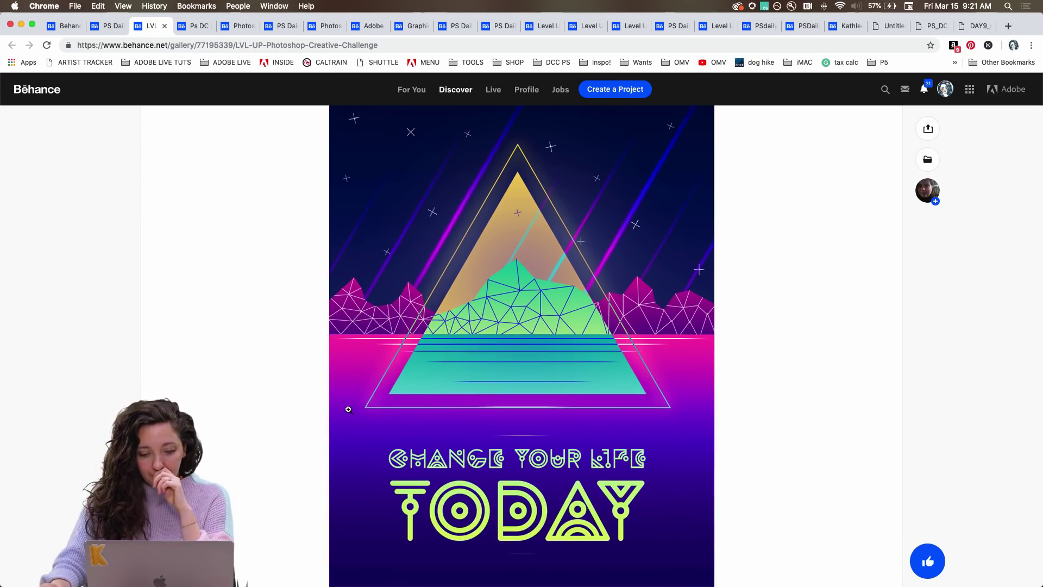
scroll(369, 354, up, 3)
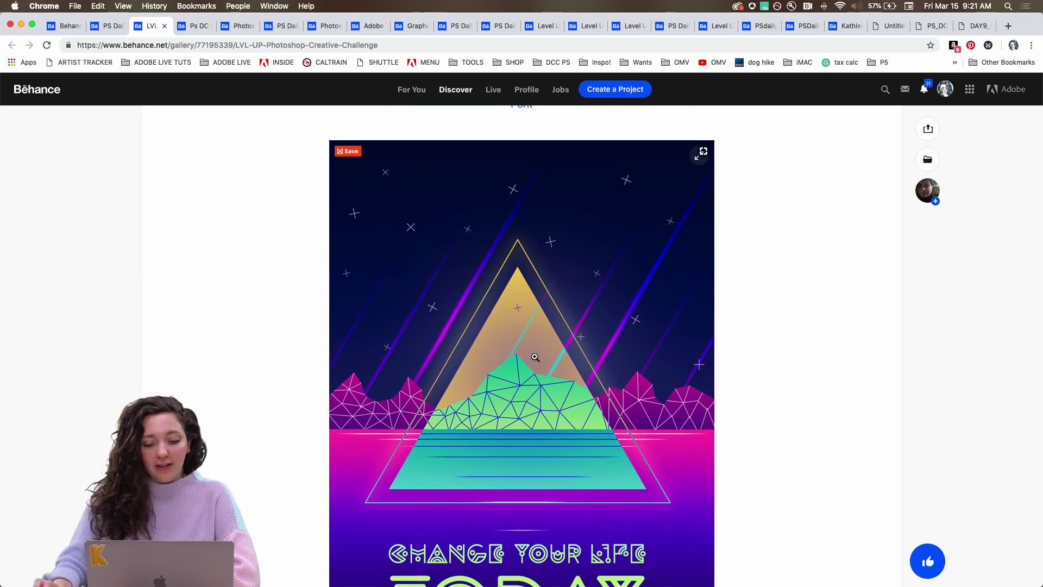
scroll(445, 441, down, 2)
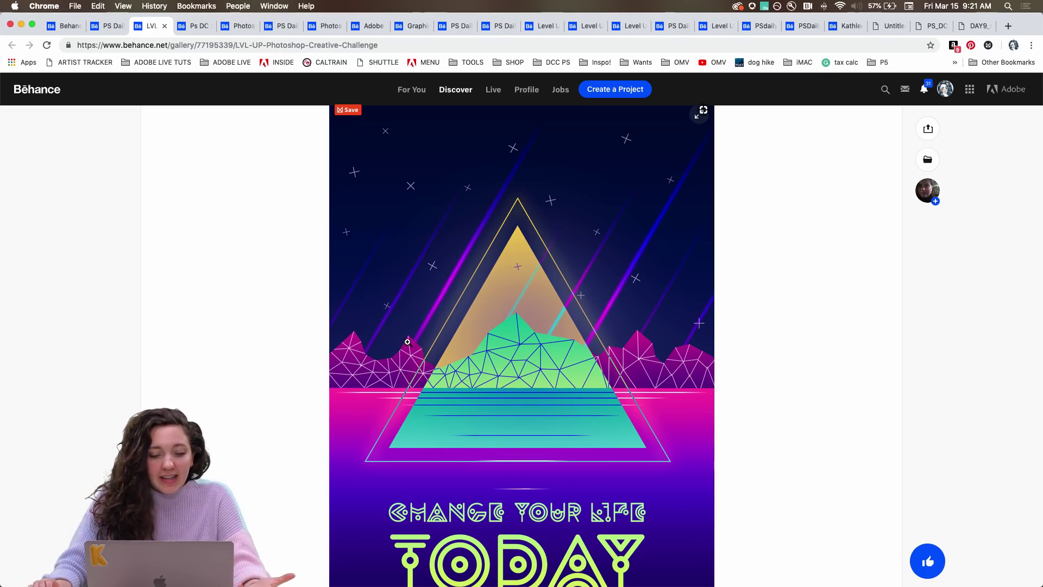
scroll(408, 341, up, 3)
- Continue through the LVL UP! project to the glitched Level Up logo and the ballerina dreamscape header
scroll(407, 342, down, 10)
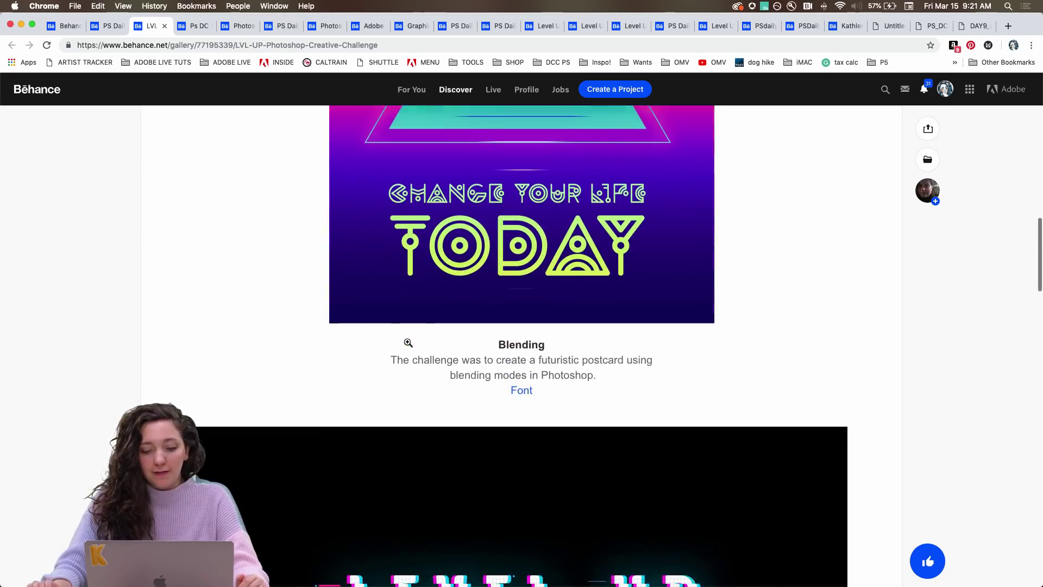
scroll(409, 343, down, 6)
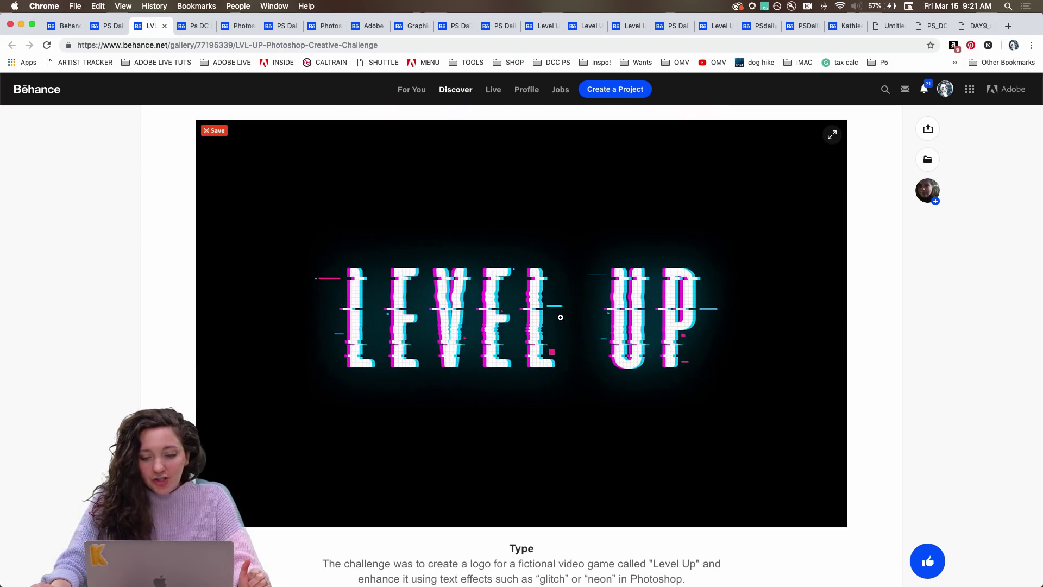
scroll(560, 317, down, 10)
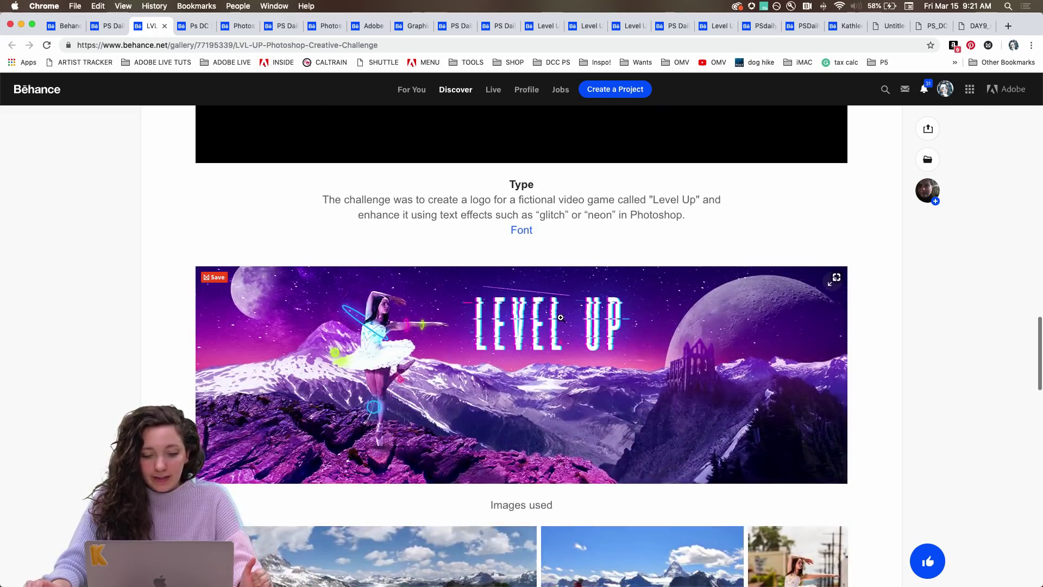
scroll(561, 317, down, 1)
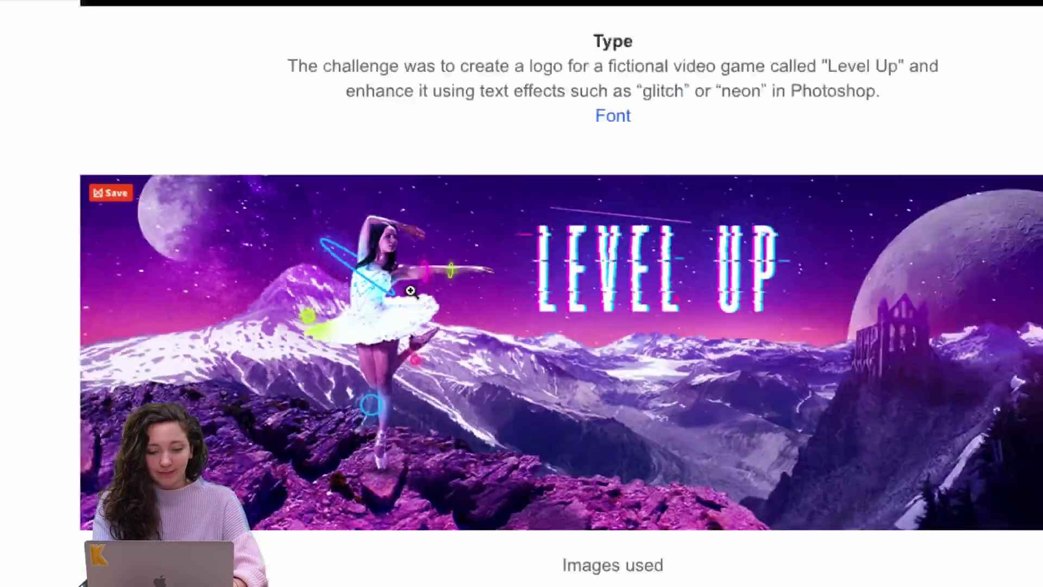
- Examine the source photos under Images used and compare them with the ballerina dreamscape composite
scroll(450, 280, down, 3)
scroll(424, 308, down, 3)
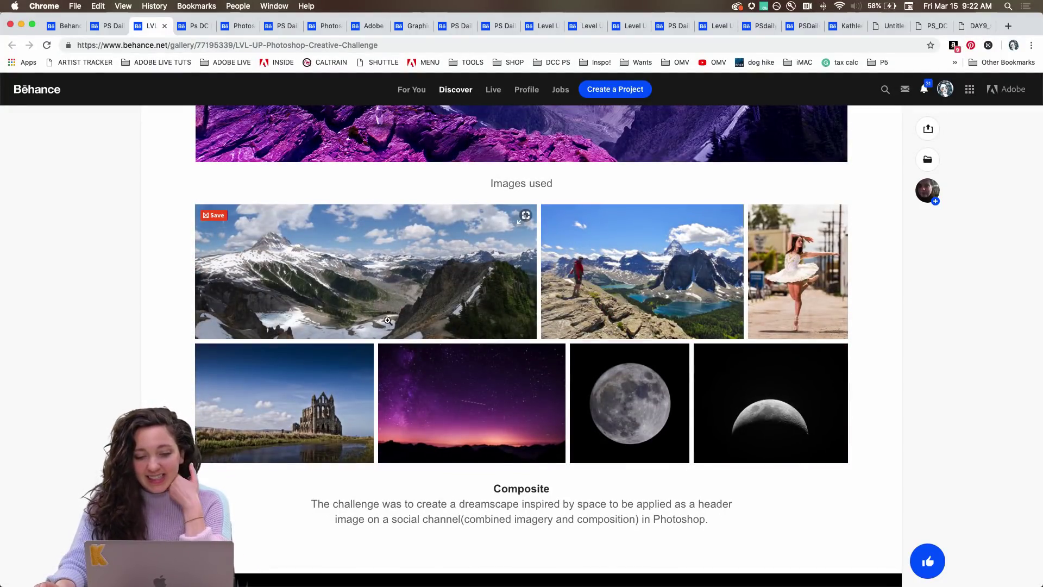
scroll(384, 313, down, 1)
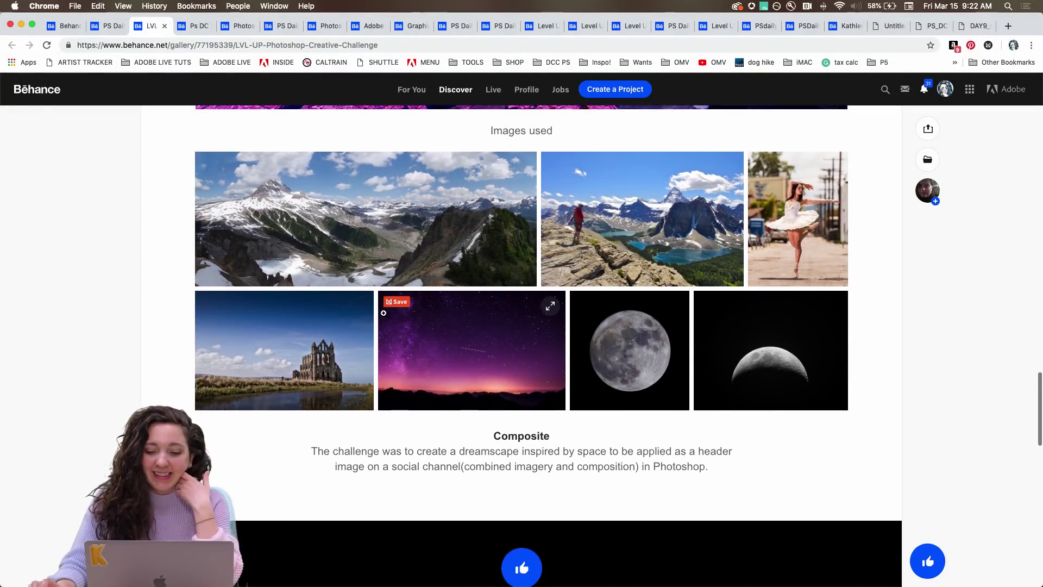
scroll(383, 314, up, 2)
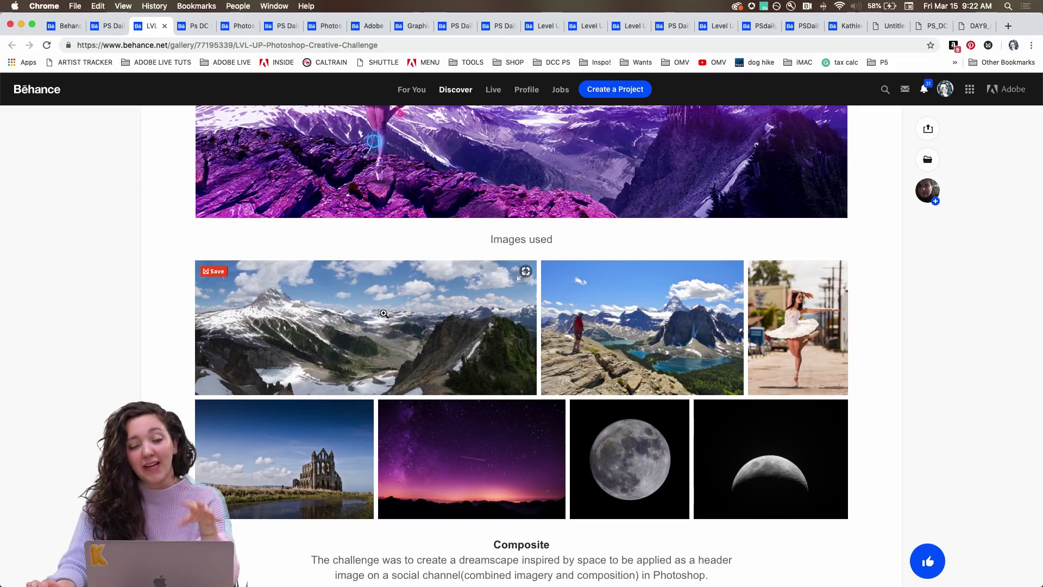
scroll(384, 314, up, 1)
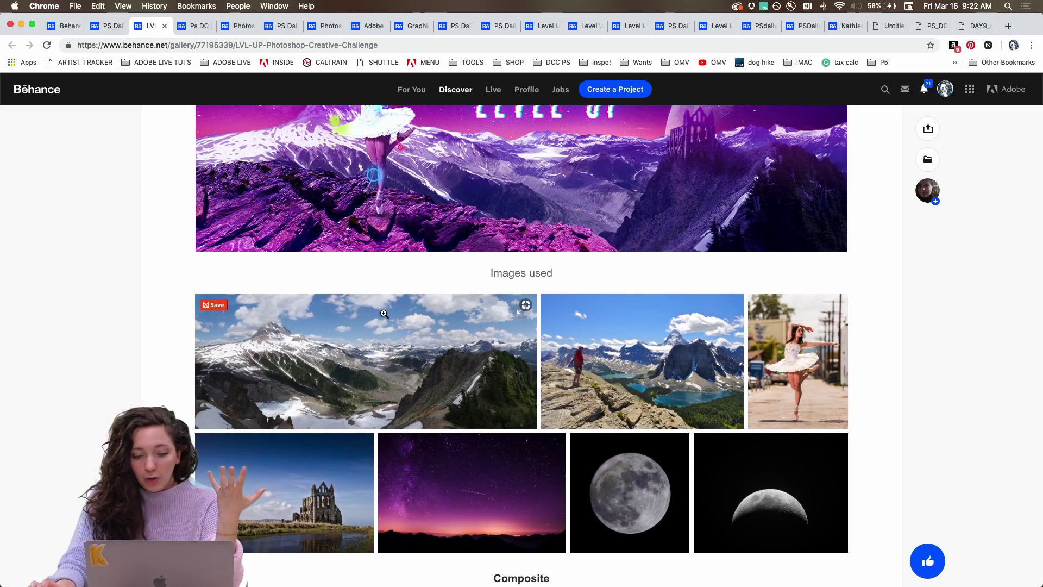
scroll(384, 313, up, 1)
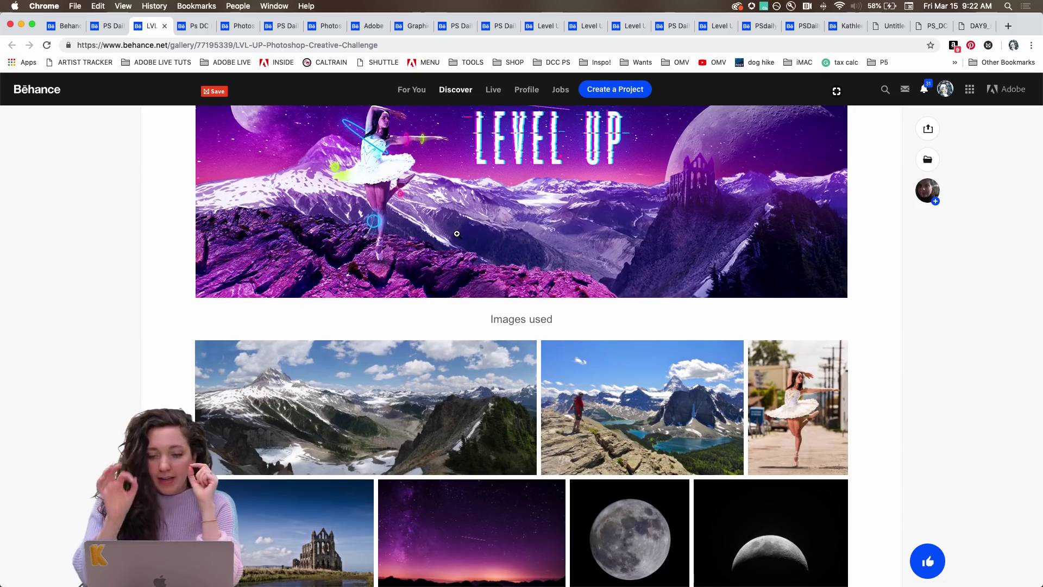
- Read the Composite brief, check the end of the LVL UP! project and go back up through its artwork
scroll(457, 233, down, 5)
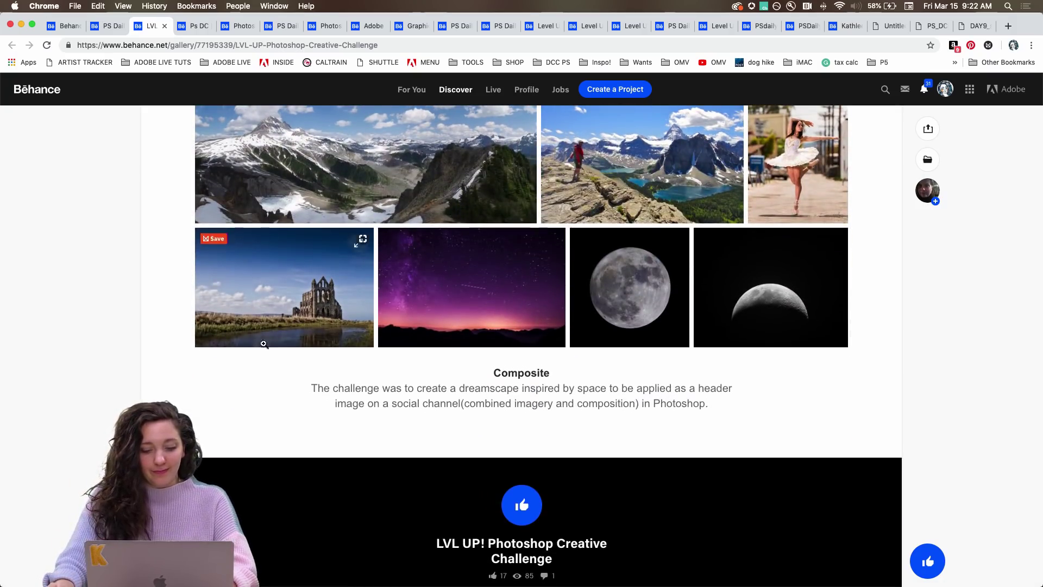
scroll(294, 292, down, 6)
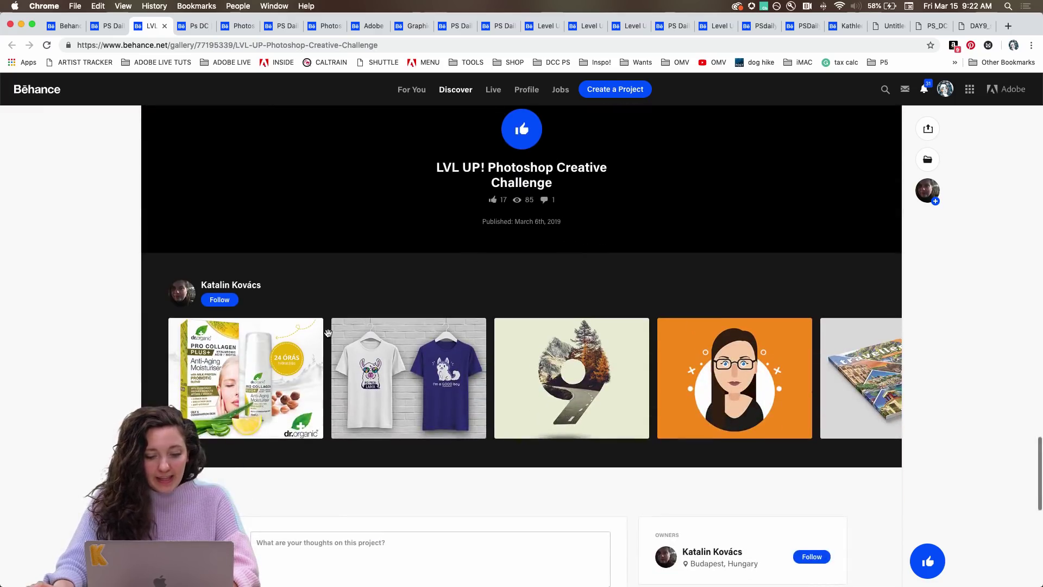
scroll(298, 237, up, 8)
scroll(299, 240, up, 15)
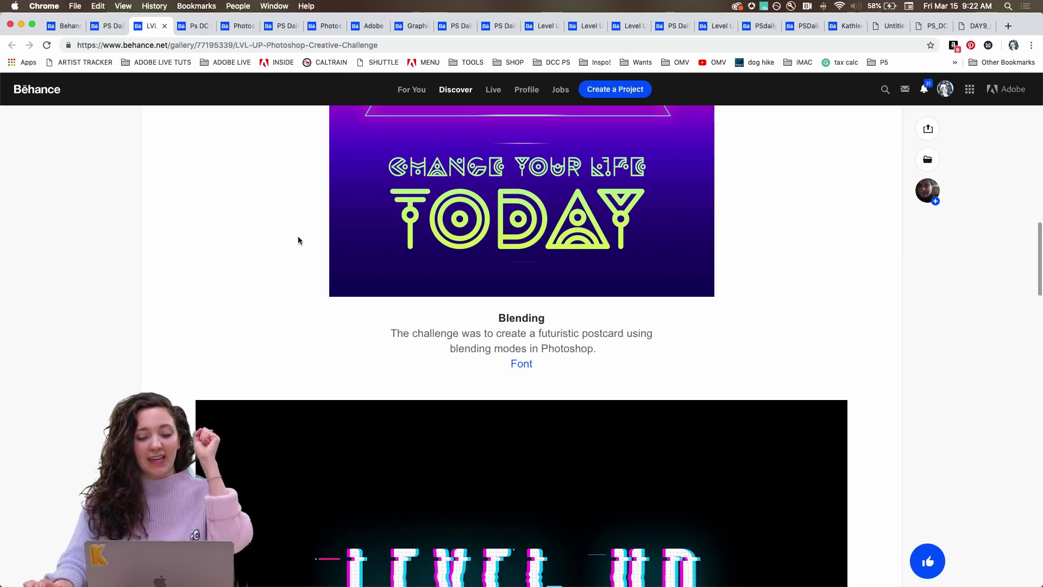
scroll(298, 240, up, 10)
- Switch to Ps DC | Level Up! and examine its Cards Against Humanity Game Night invitation for Day I
key(ctrl+Tab)
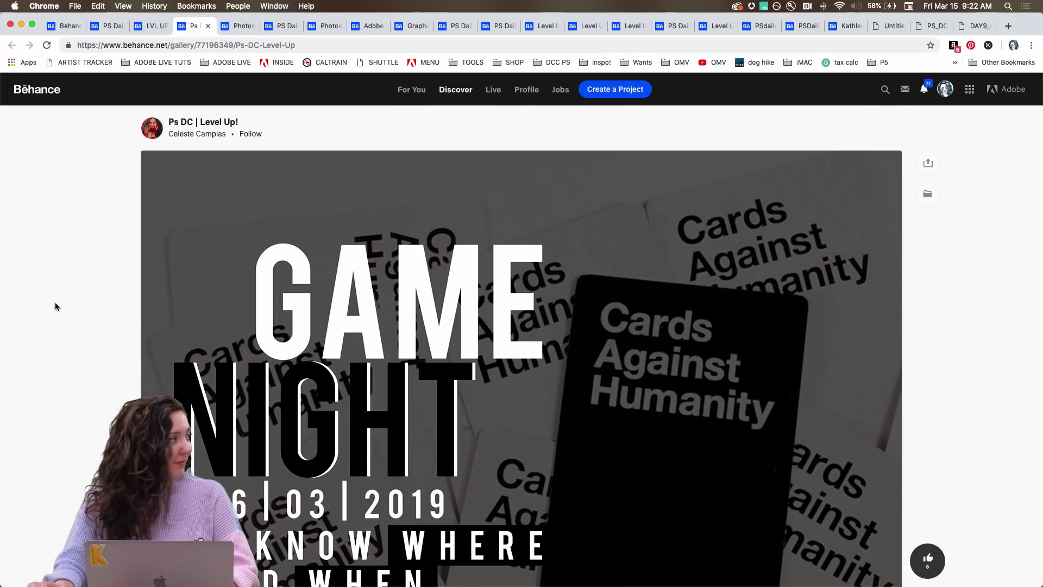
scroll(55, 305, down, 2)
scroll(55, 306, down, 5)
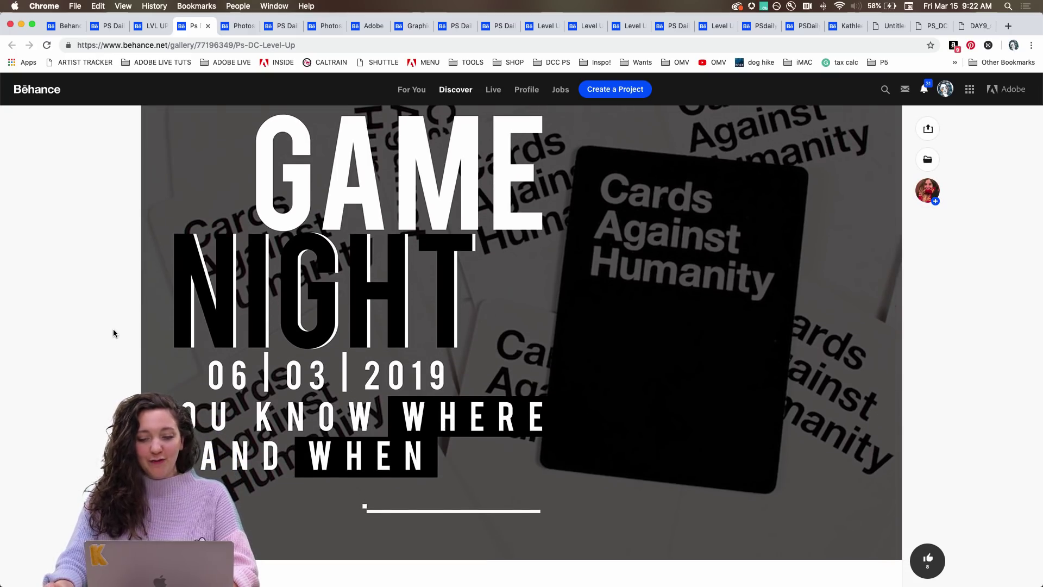
scroll(113, 329, down, 3)
scroll(113, 330, down, 1)
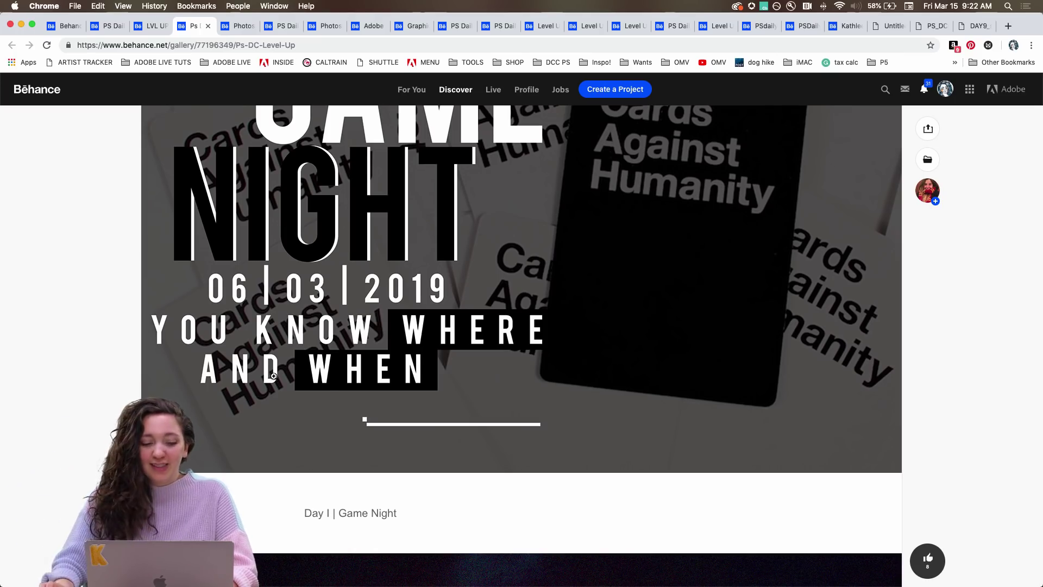
scroll(211, 408, down, 2)
scroll(211, 407, up, 5)
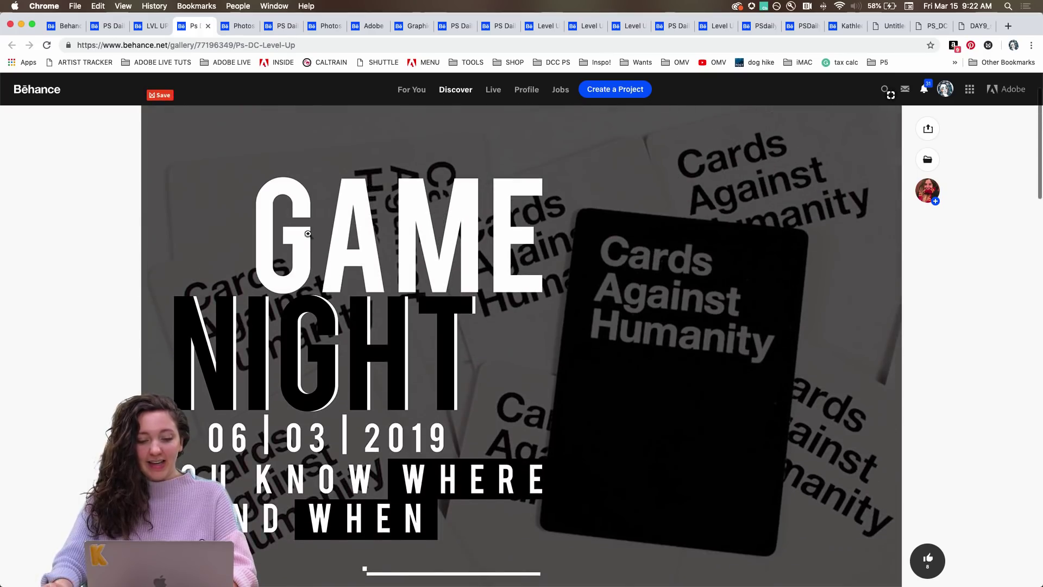
scroll(576, 307, down, 5)
scroll(577, 308, up, 3)
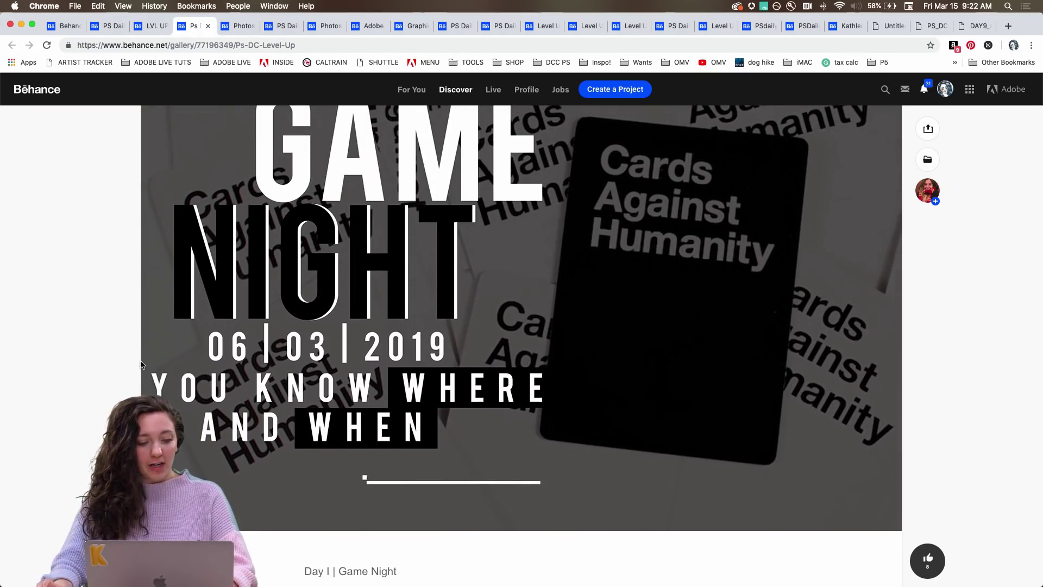
scroll(142, 364, down, 1)
- Examine the Welcome to the Future postcard for Day II and check the end of the Ps DC | Level Up! project
scroll(142, 364, down, 10)
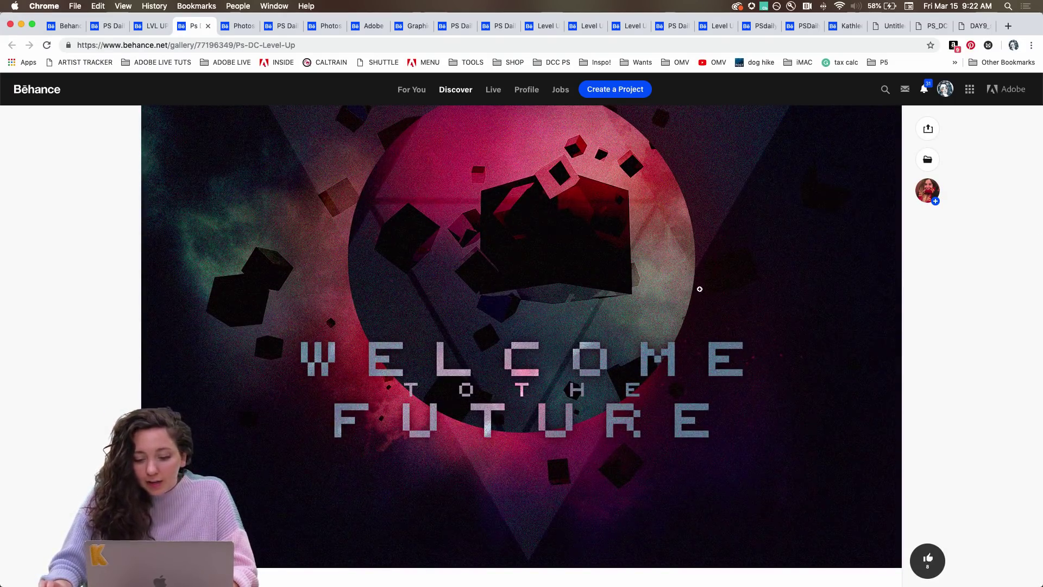
scroll(571, 336, up, 4)
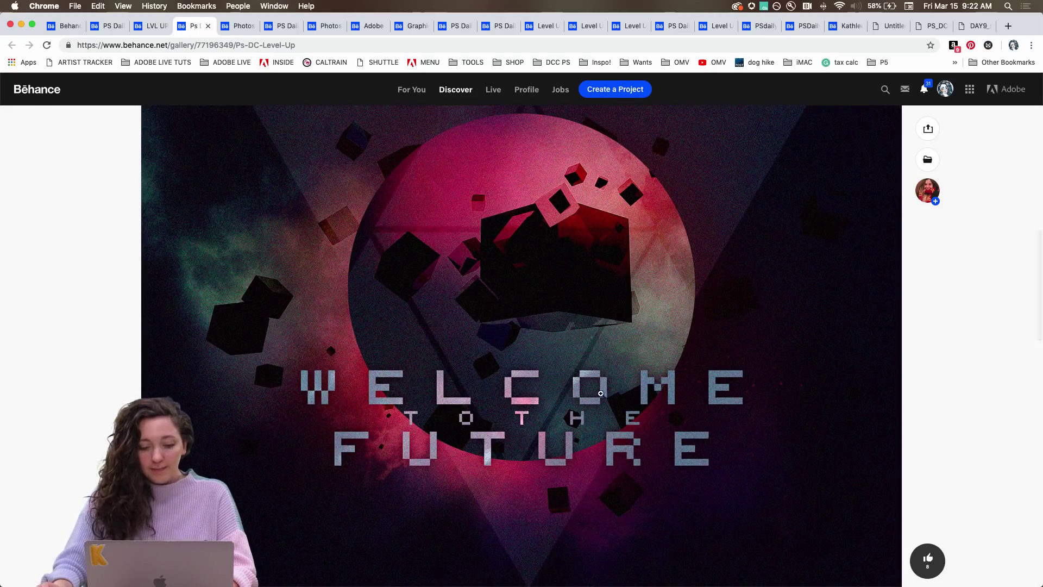
scroll(530, 379, down, 3)
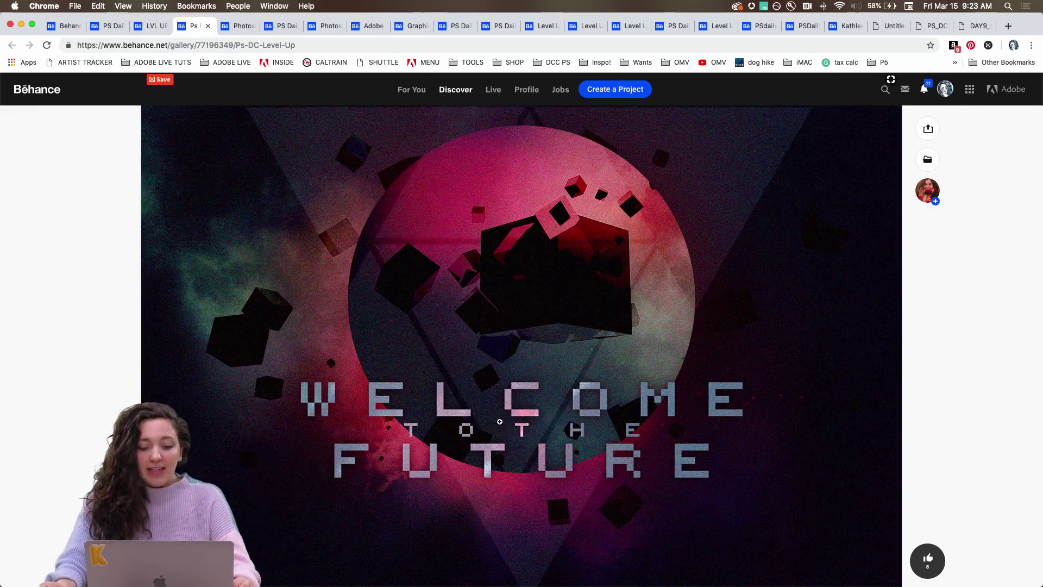
scroll(483, 431, down, 10)
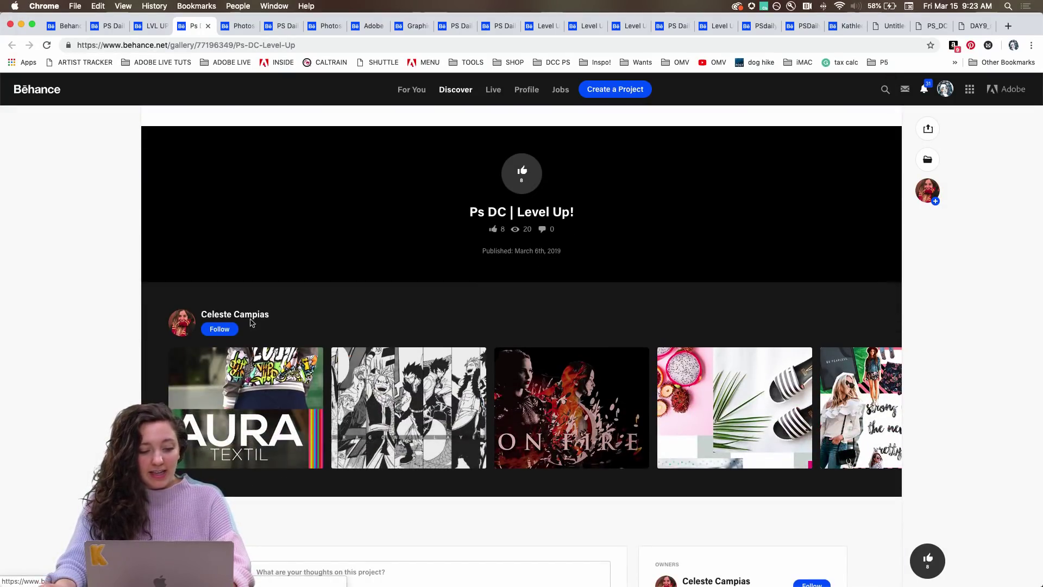
scroll(387, 271, up, 3)
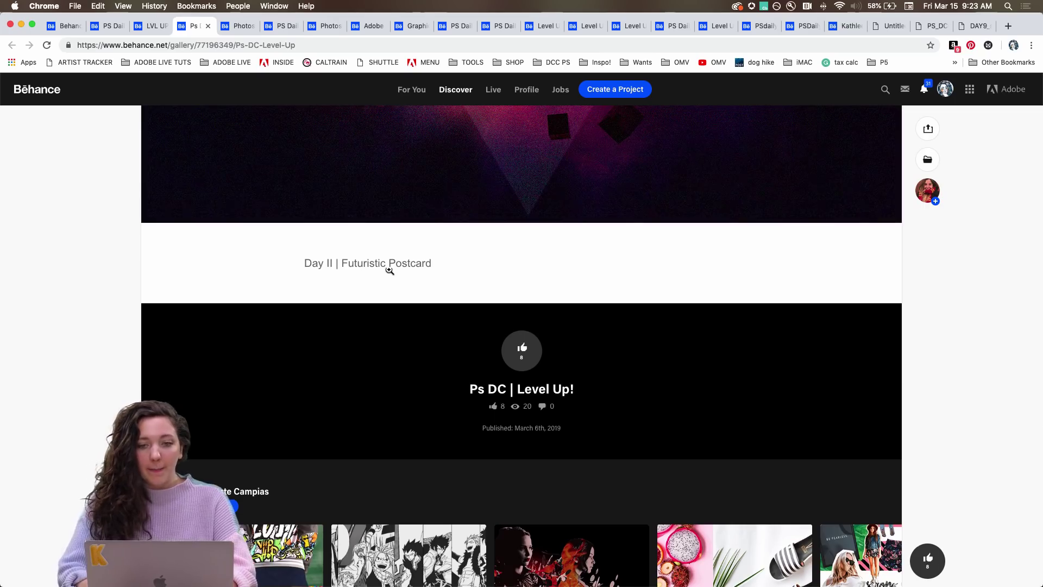
- Switch to Photoshop Daily Creative Challenge and examine its title section and the Day 1 Atari Night invitation
key(ctrl+Tab)
scroll(388, 269, down, 15)
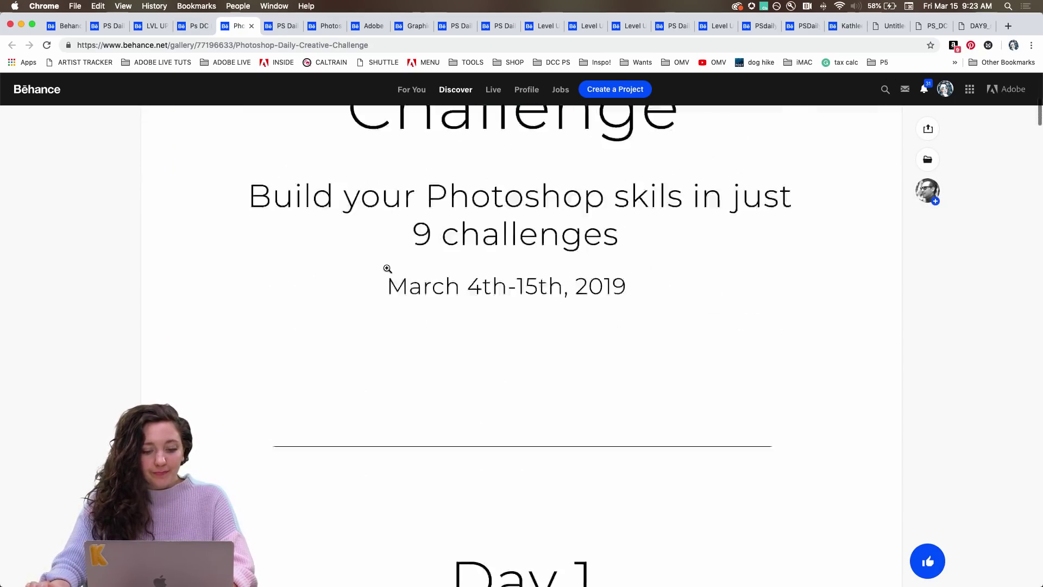
scroll(344, 272, up, 15)
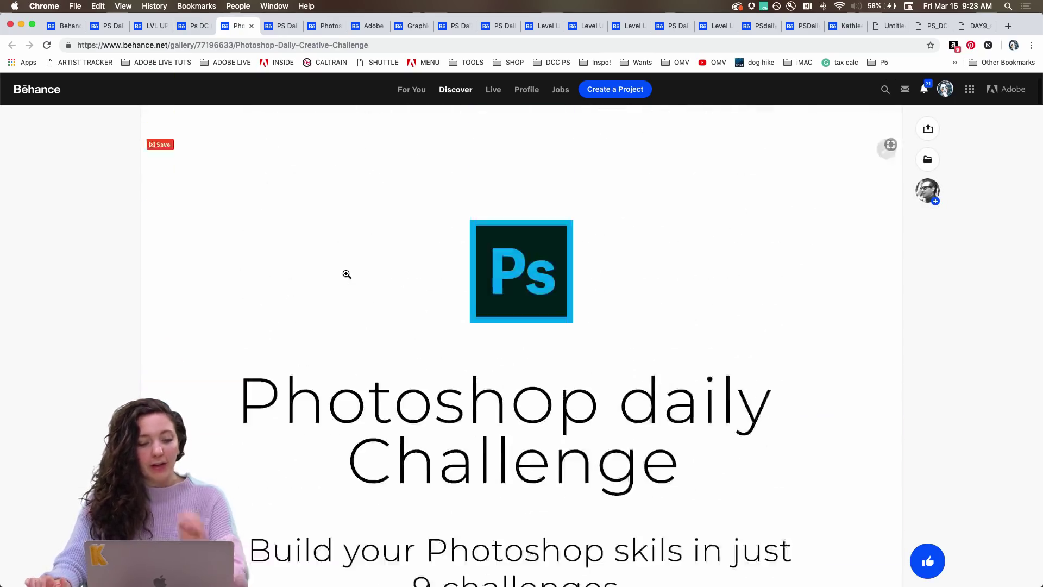
scroll(387, 295, down, 5)
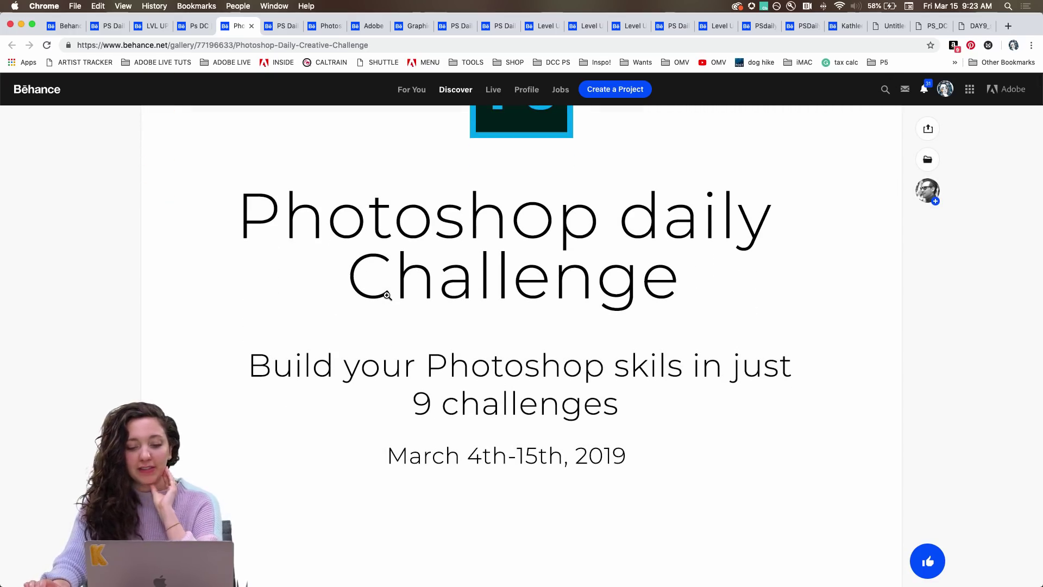
scroll(387, 296, down, 15)
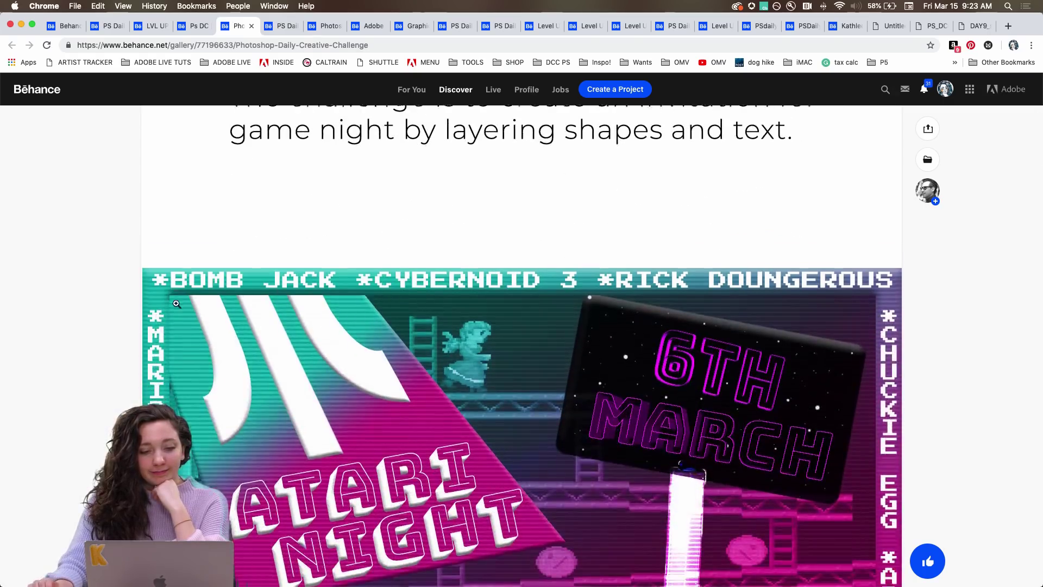
scroll(177, 304, down, 12)
- Read the Day 2 futuristic postcard brief and examine the Future Here hand postcard below it
scroll(177, 303, down, 5)
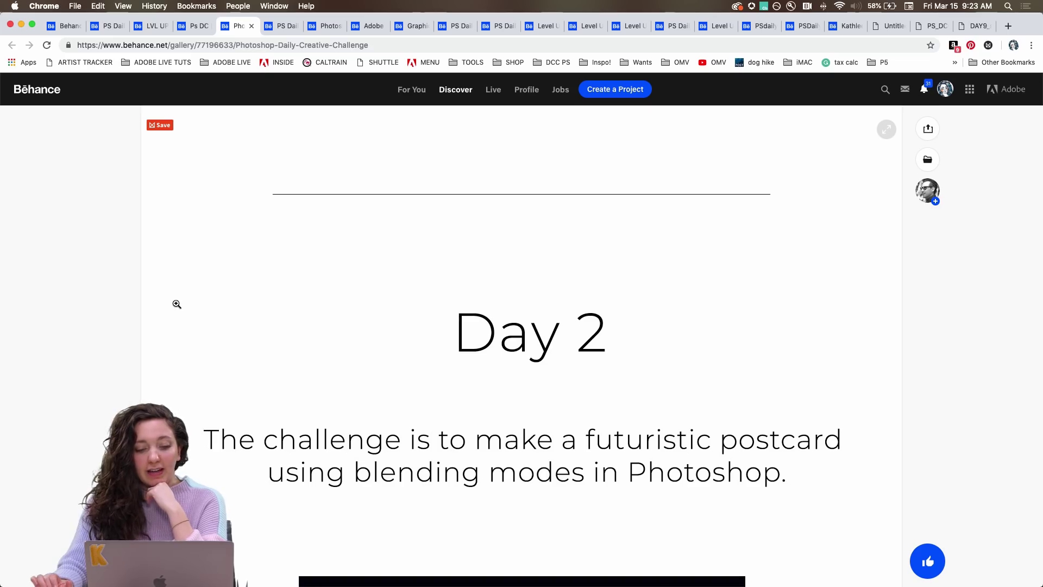
scroll(177, 304, down, 5)
scroll(177, 304, up, 3)
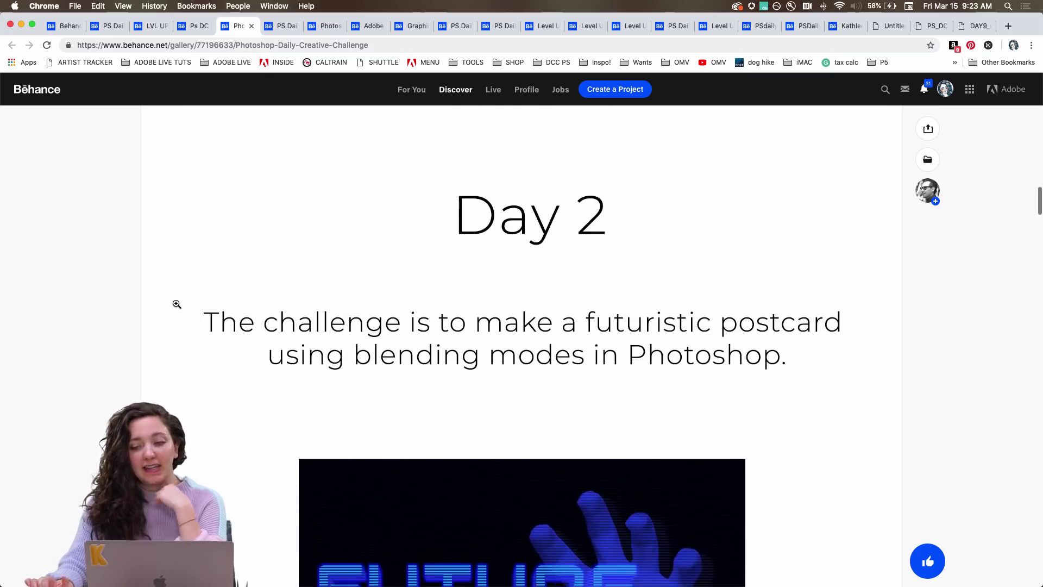
scroll(176, 303, up, 1)
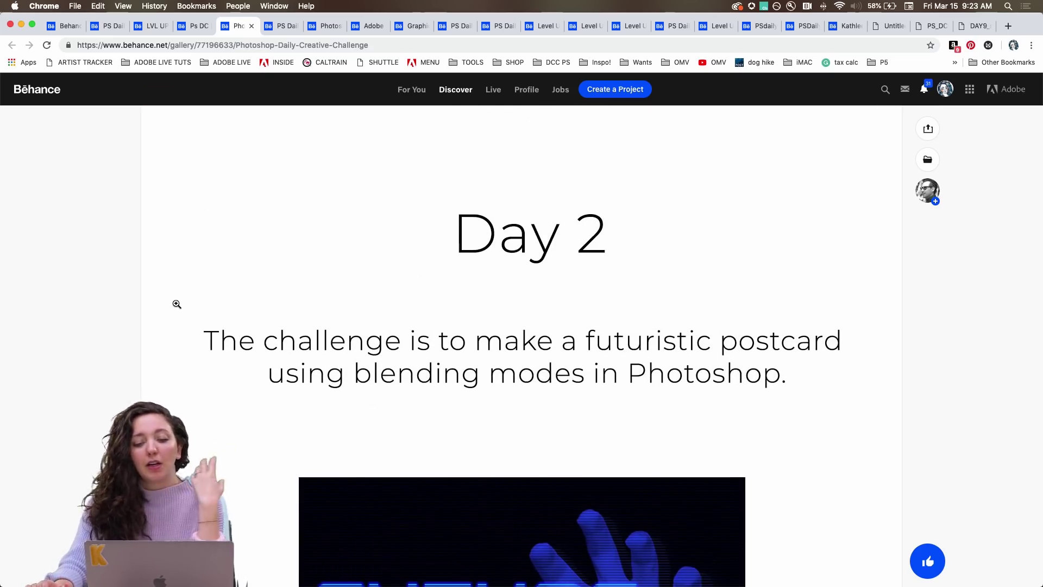
scroll(176, 304, down, 6)
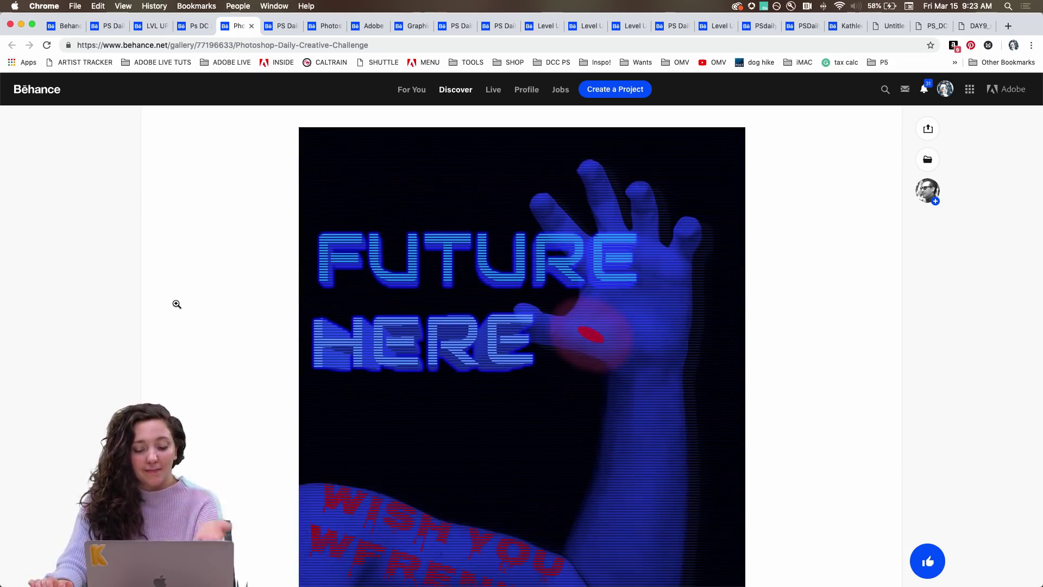
- Examine the full Future Here postcard, including its Wish You Weren't lettering and Anti RFID Chip caption
scroll(177, 303, down, 2)
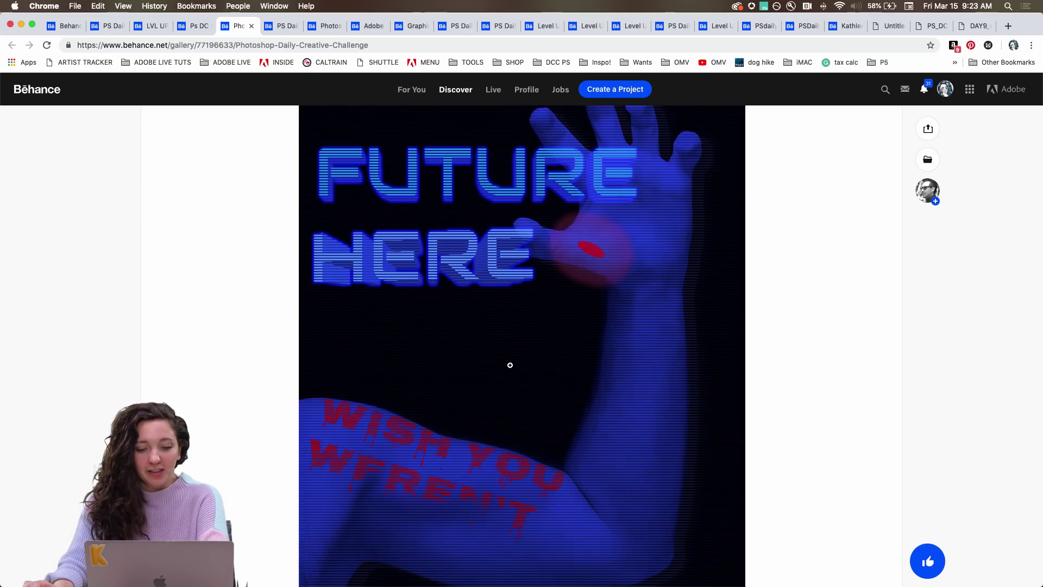
scroll(509, 366, down, 5)
scroll(510, 365, up, 1)
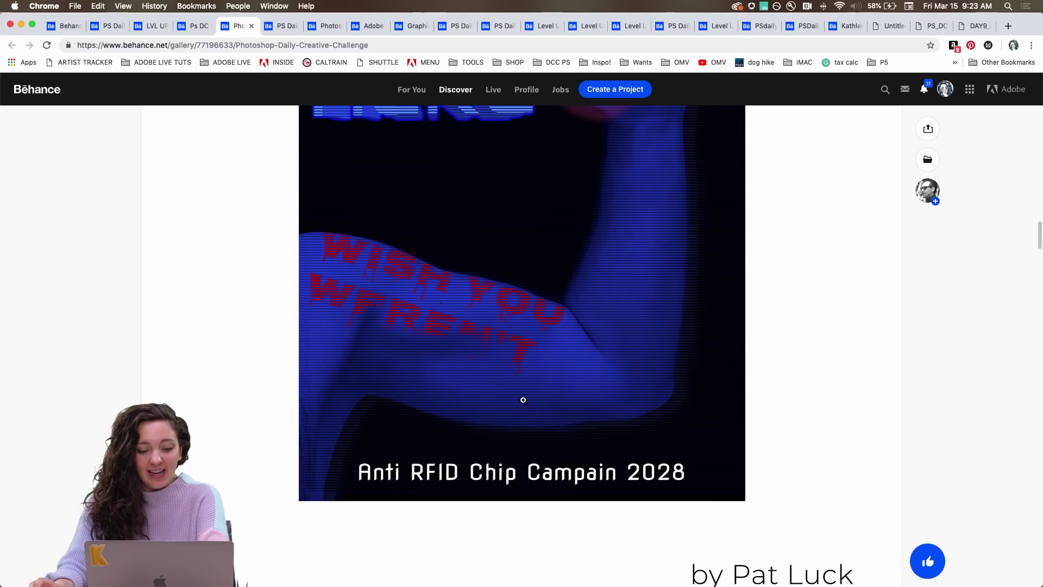
scroll(537, 433, up, 5)
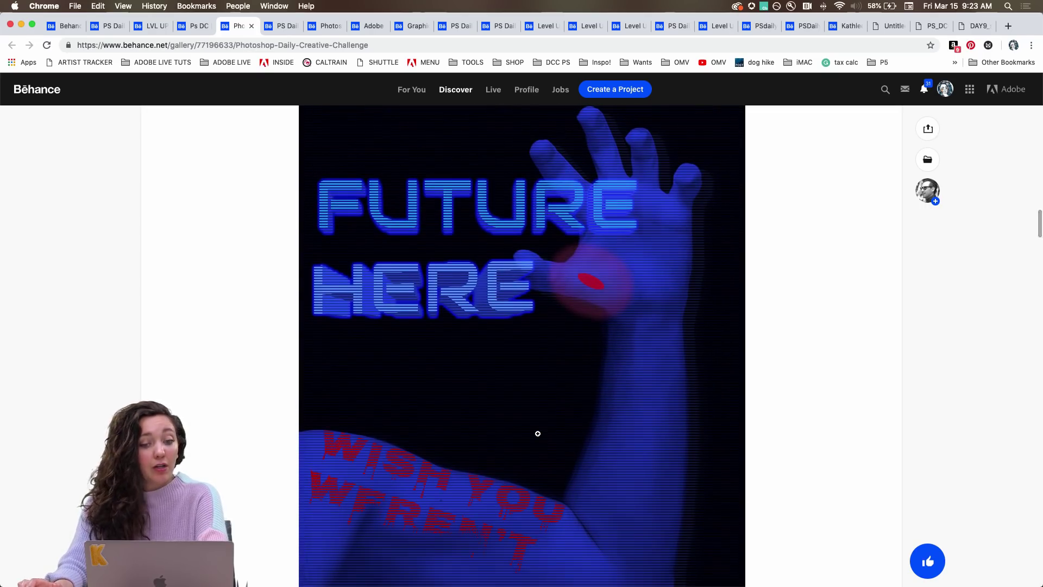
scroll(538, 433, down, 9)
scroll(538, 434, up, 3)
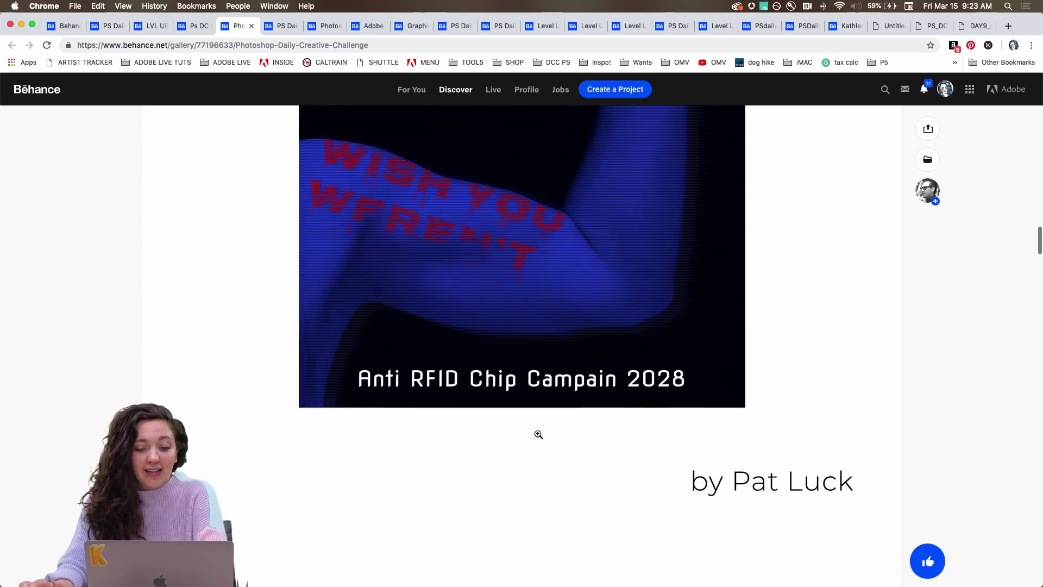
- Read the Day 3 video game logo brief and examine the glitch-style Level Up logo
scroll(538, 433, down, 20)
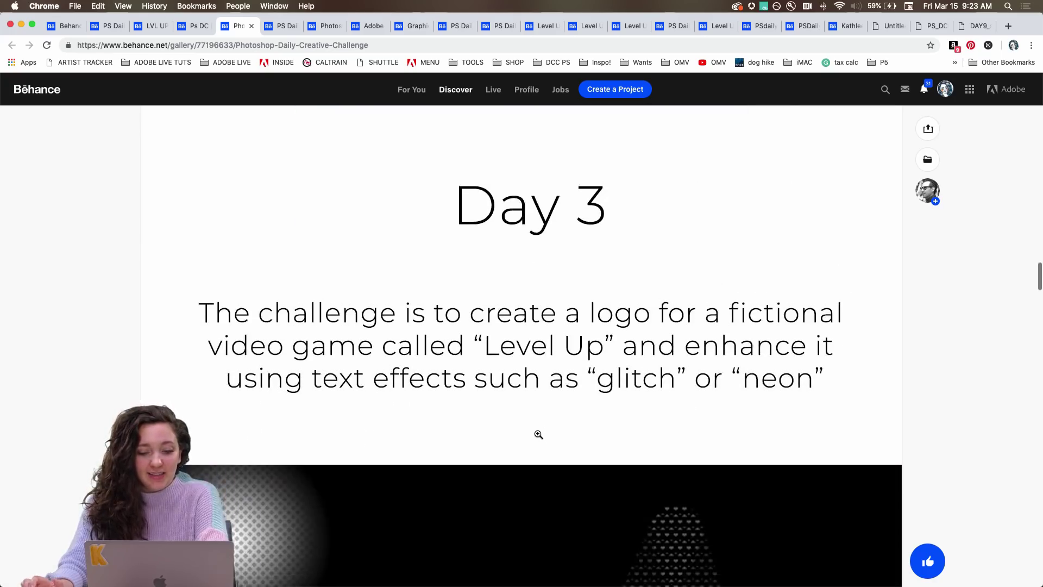
scroll(538, 434, down, 8)
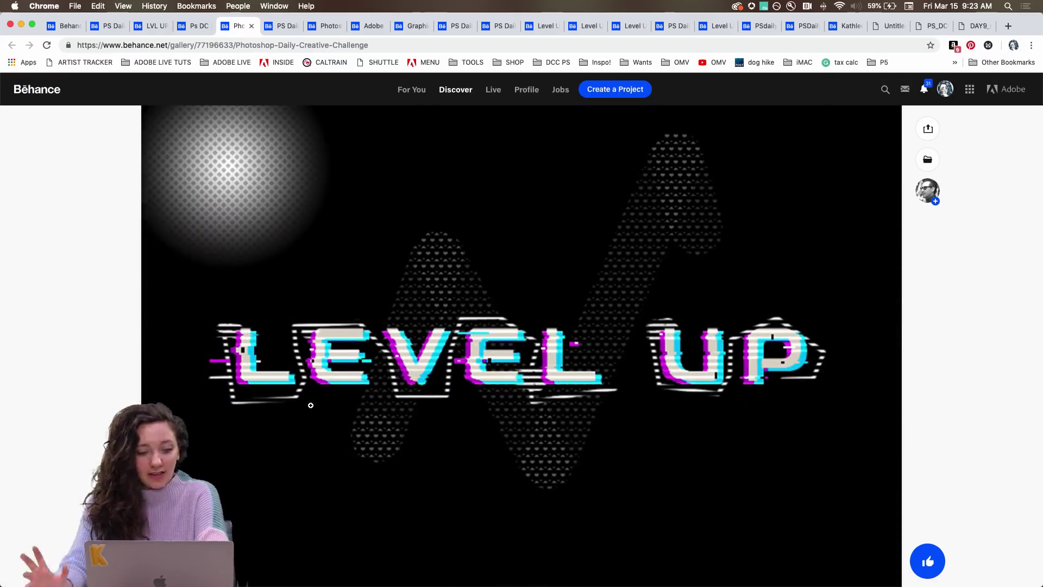
scroll(311, 406, down, 15)
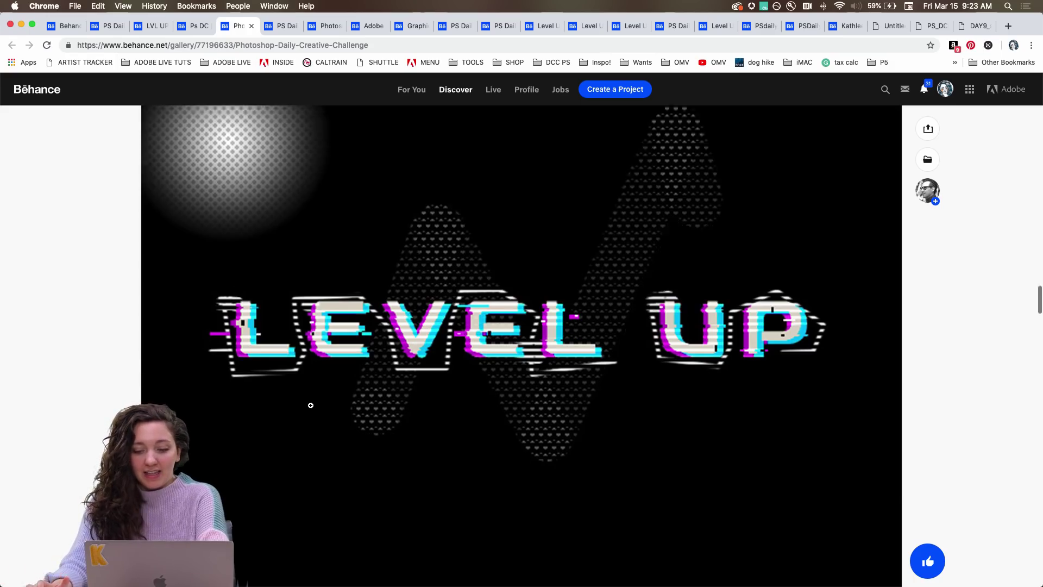
- Read the Day 4 dreamscape brief and examine the Level Up space header with its purple archway and figures
scroll(311, 405, down, 11)
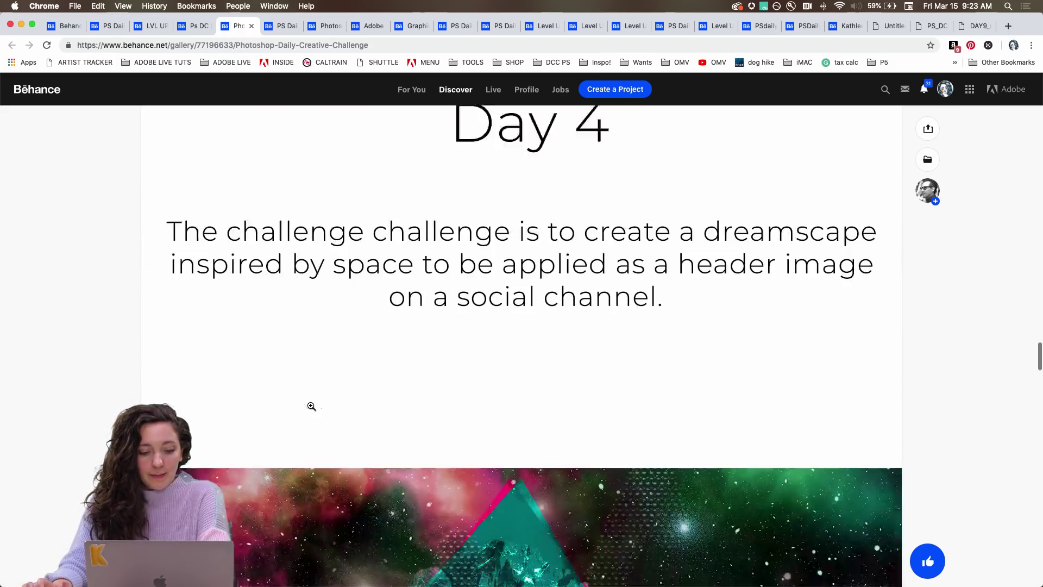
scroll(313, 455, down, 3)
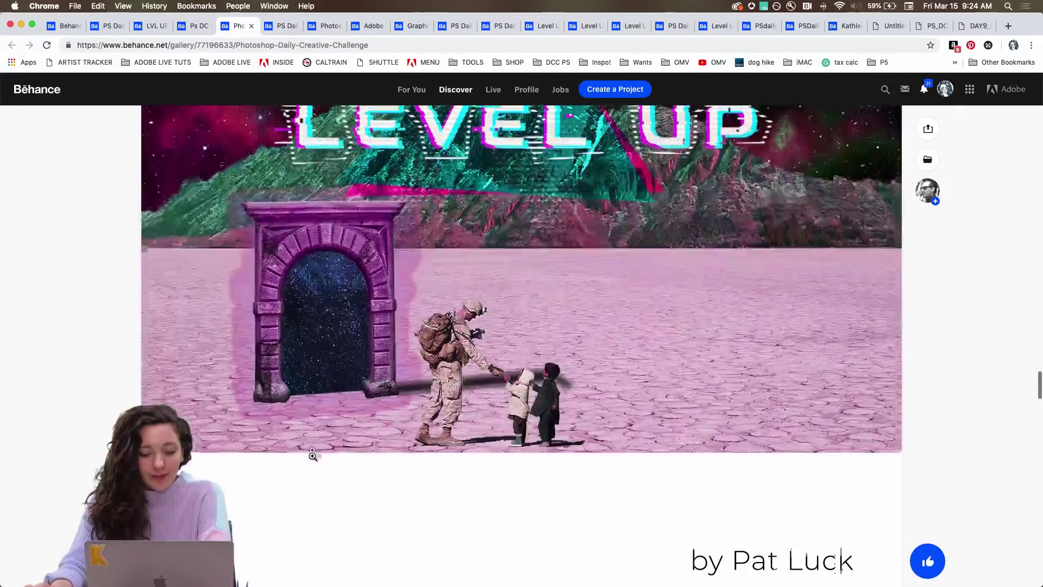
scroll(312, 455, up, 4)
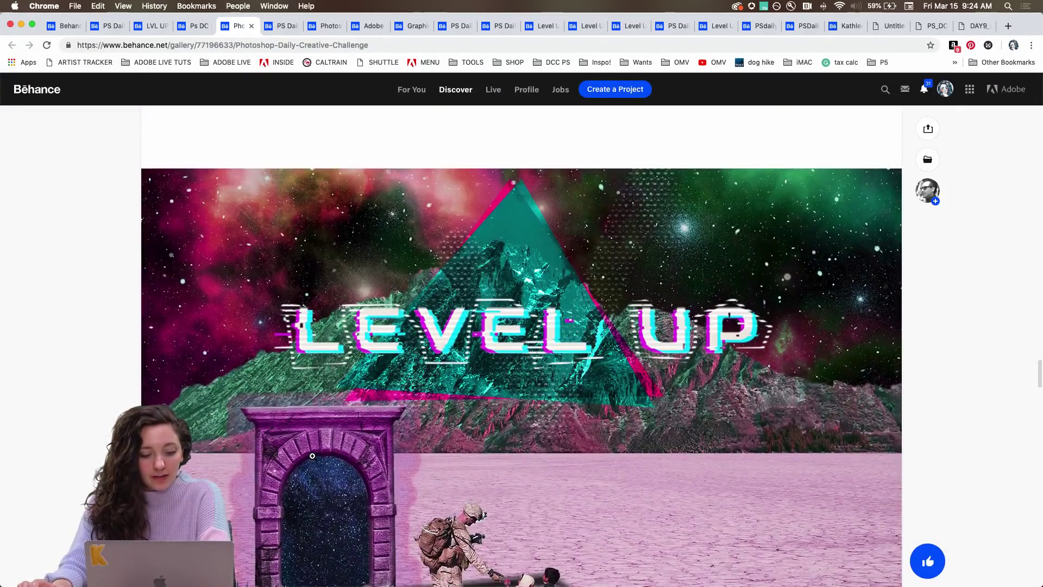
scroll(312, 456, down, 3)
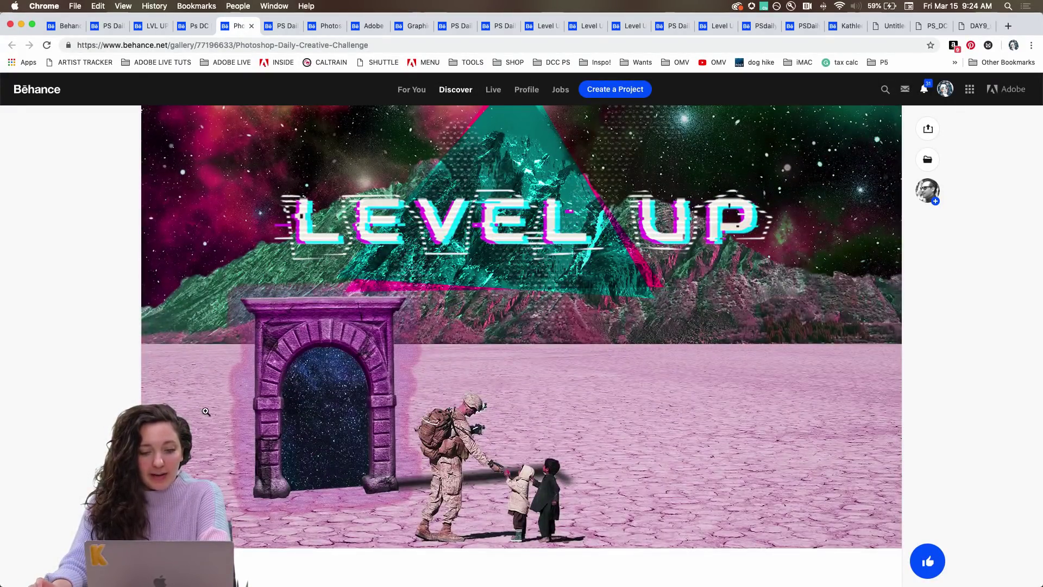
scroll(206, 411, up, 2)
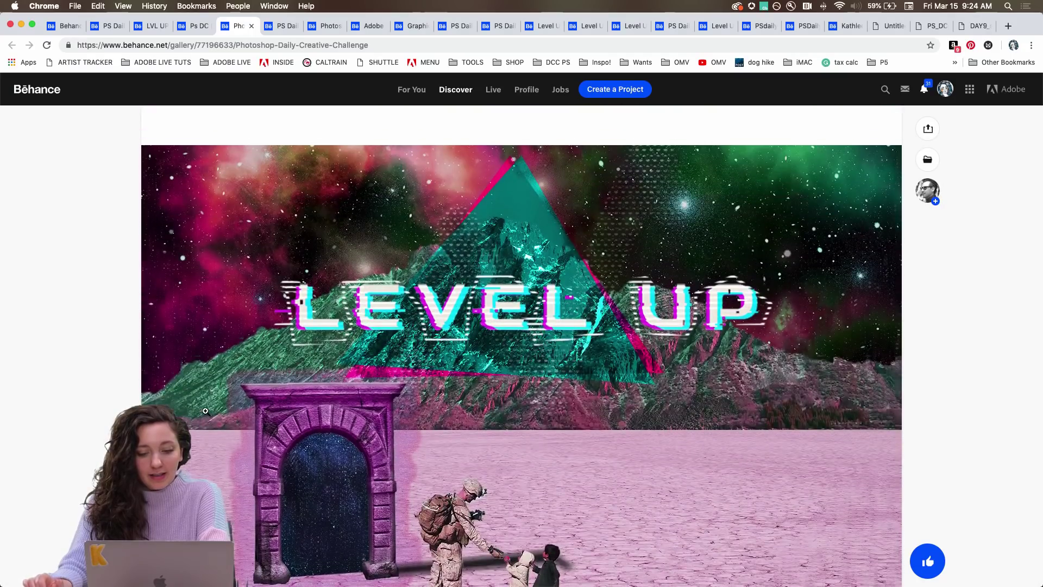
- Read the brief for mocking up the dreamscape and examine the laptop mockup of the Level Up social page
scroll(206, 411, down, 10)
scroll(206, 411, down, 10)
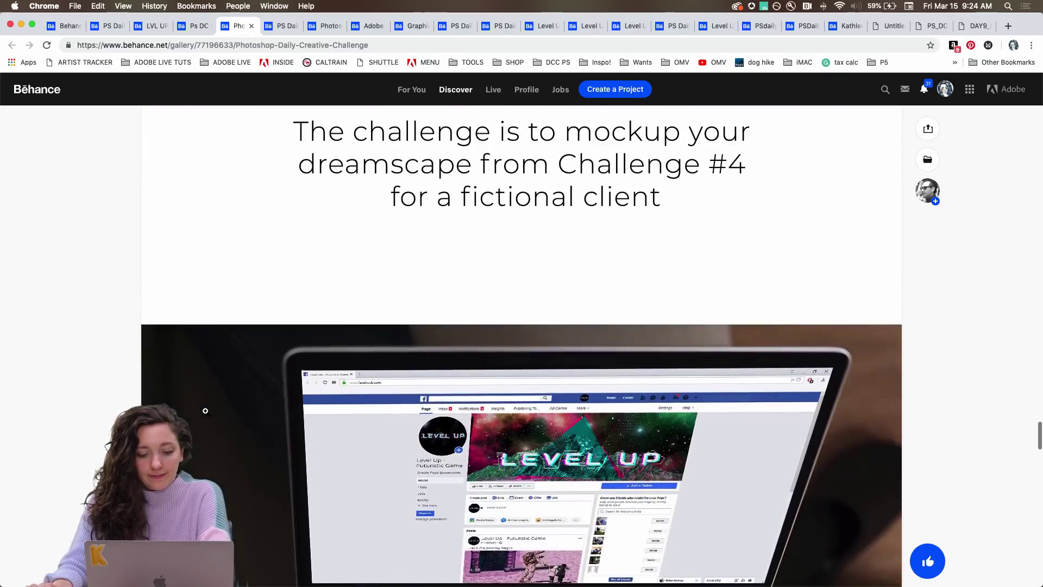
scroll(205, 410, down, 15)
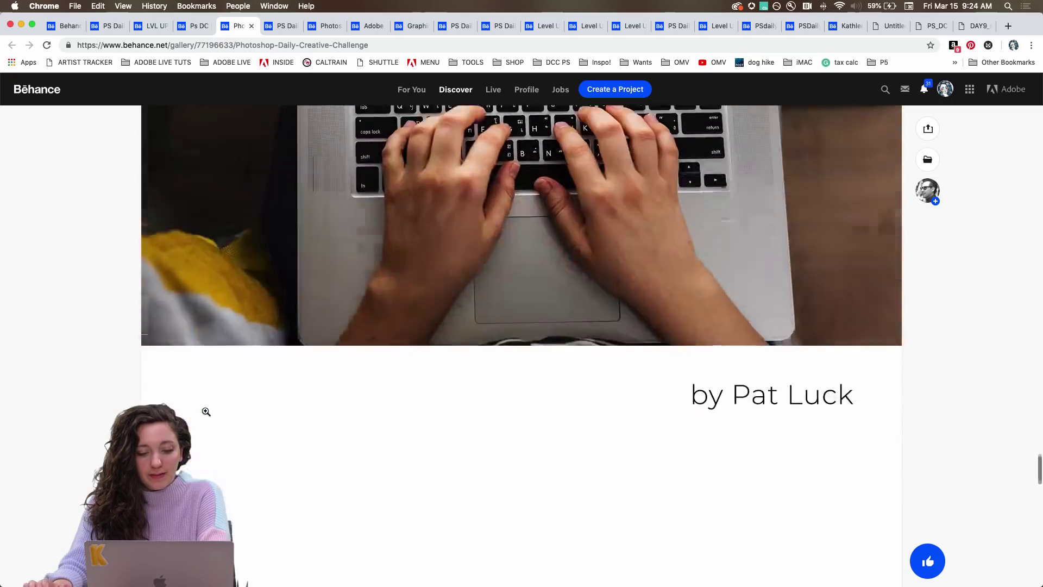
- Examine the path blur poster with the green car and its brief, and check the end of the project
scroll(205, 410, down, 5)
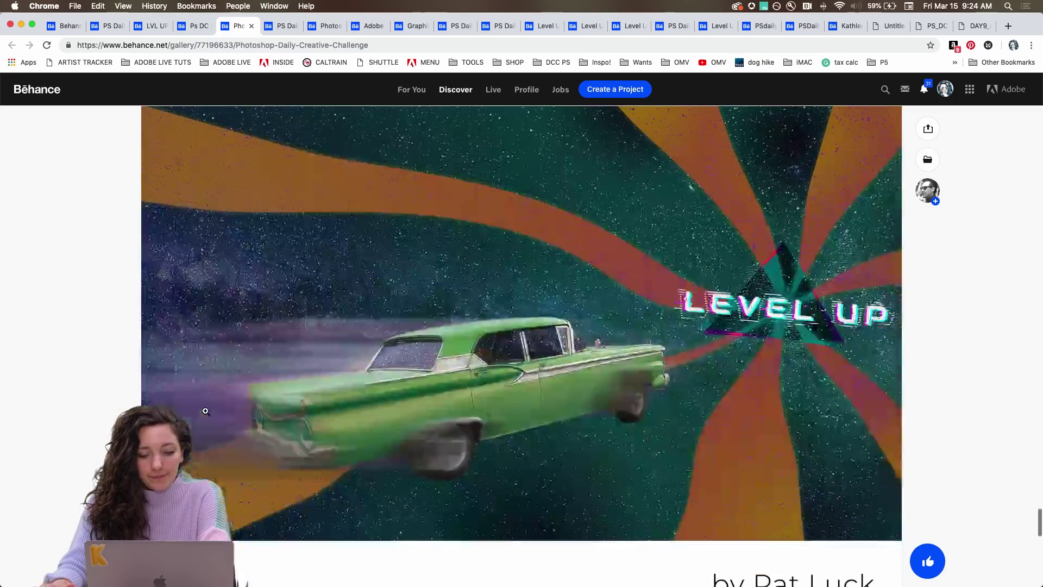
scroll(205, 411, up, 6)
scroll(205, 411, down, 2)
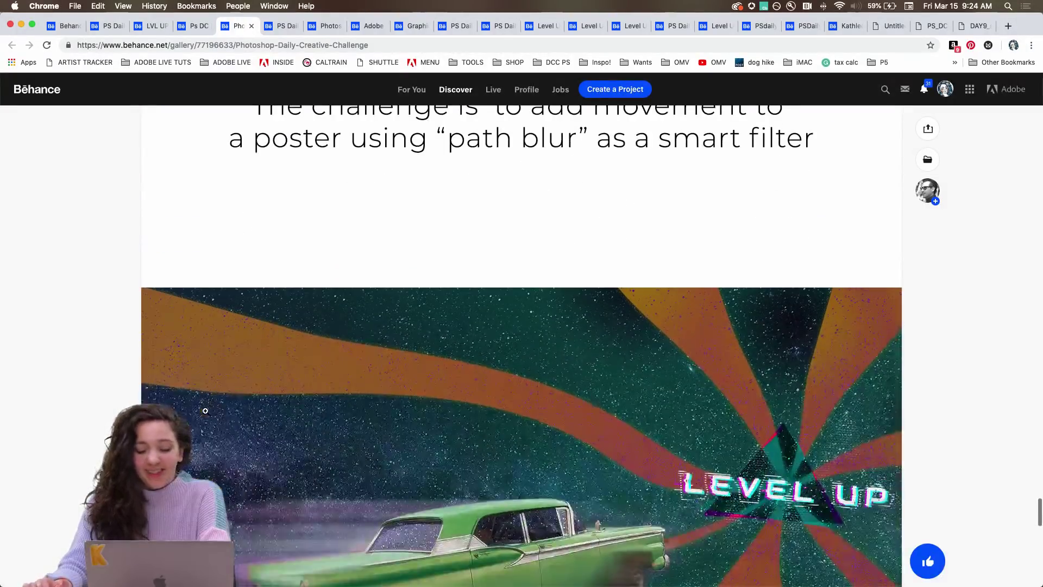
scroll(93, 408, down, 6)
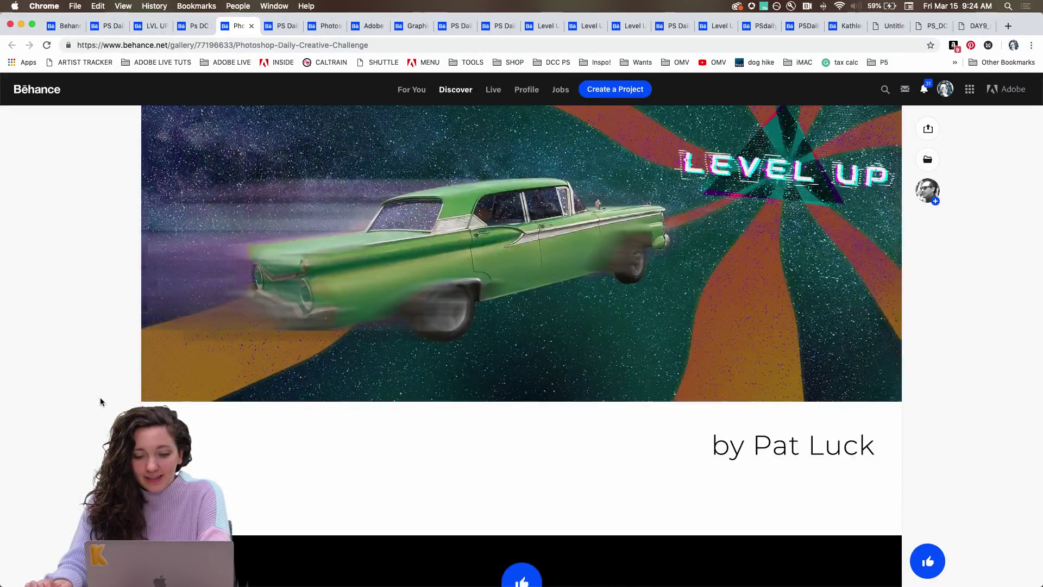
scroll(100, 402, down, 4)
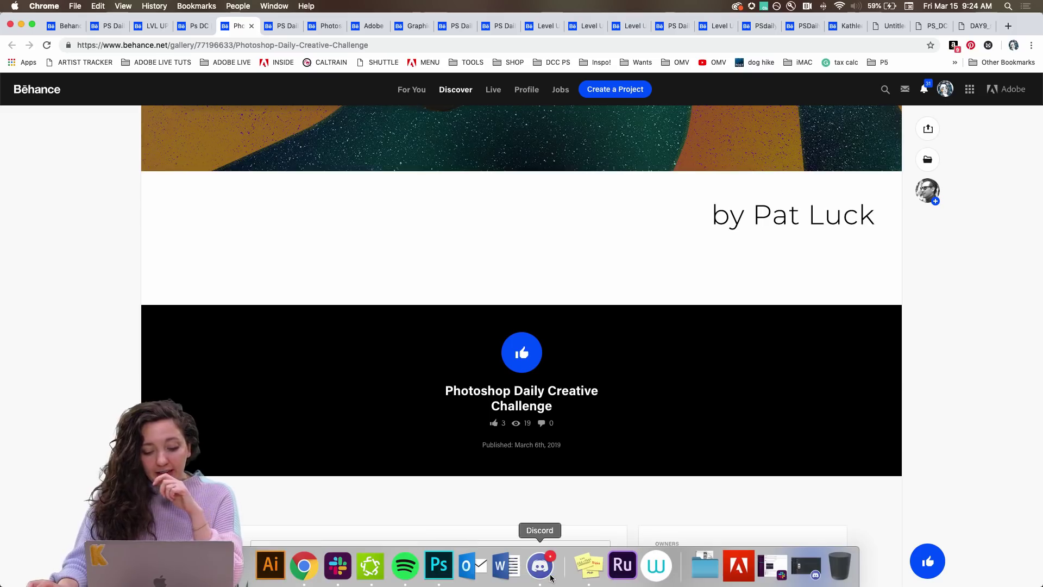
- Switch to Discord, open the design-feedback channel of the Adobe Photoshop server and review the newest submissions through Day 8
click(546, 551)
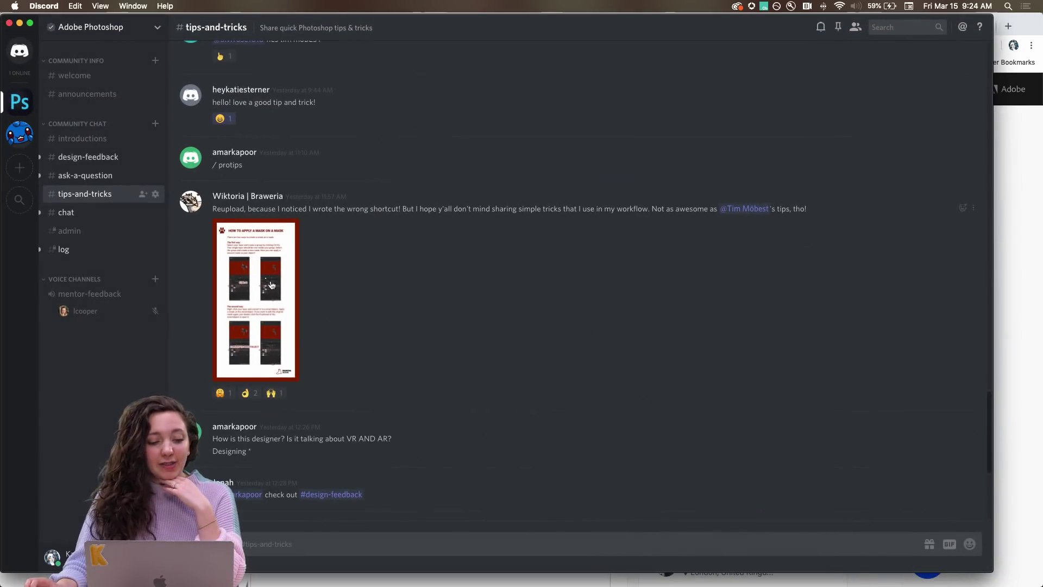
click(90, 157)
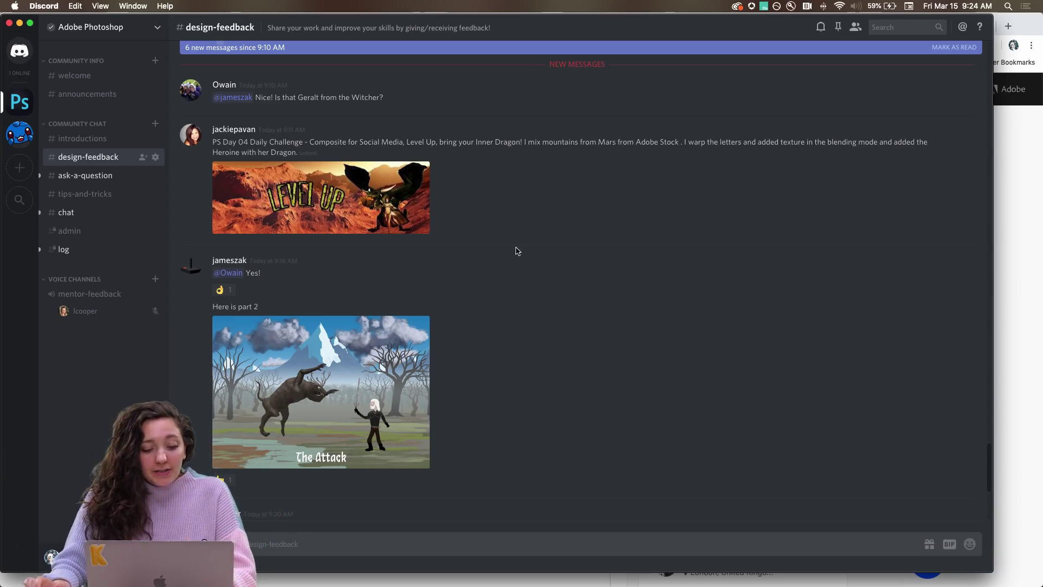
scroll(518, 251, down, 3)
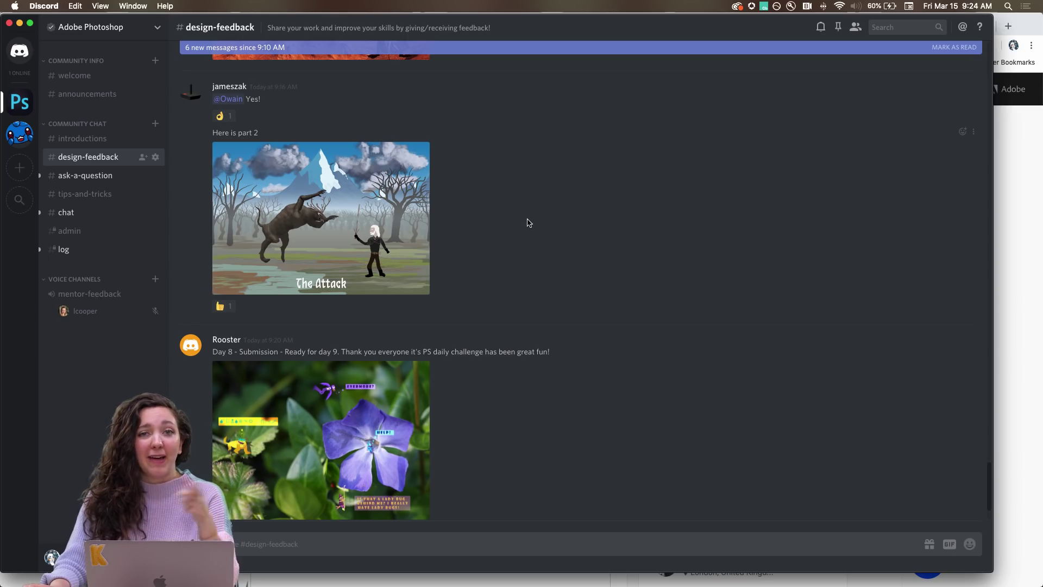
scroll(603, 245, down, 3)
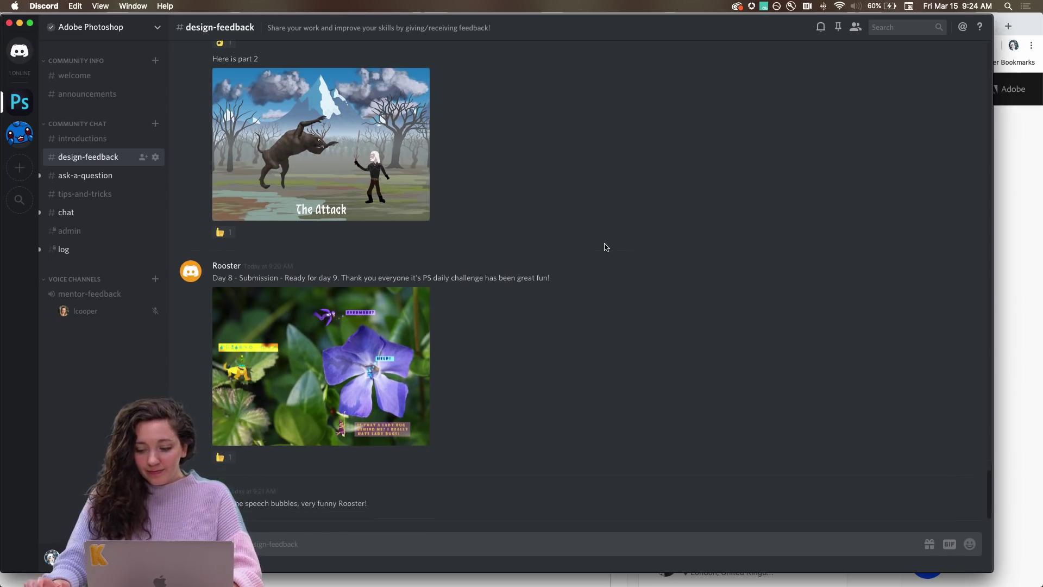
- Compare The Encounter and The Attack scenes and examine the Day 04 Level Up dragon composite in design-feedback
scroll(606, 247, up, 10)
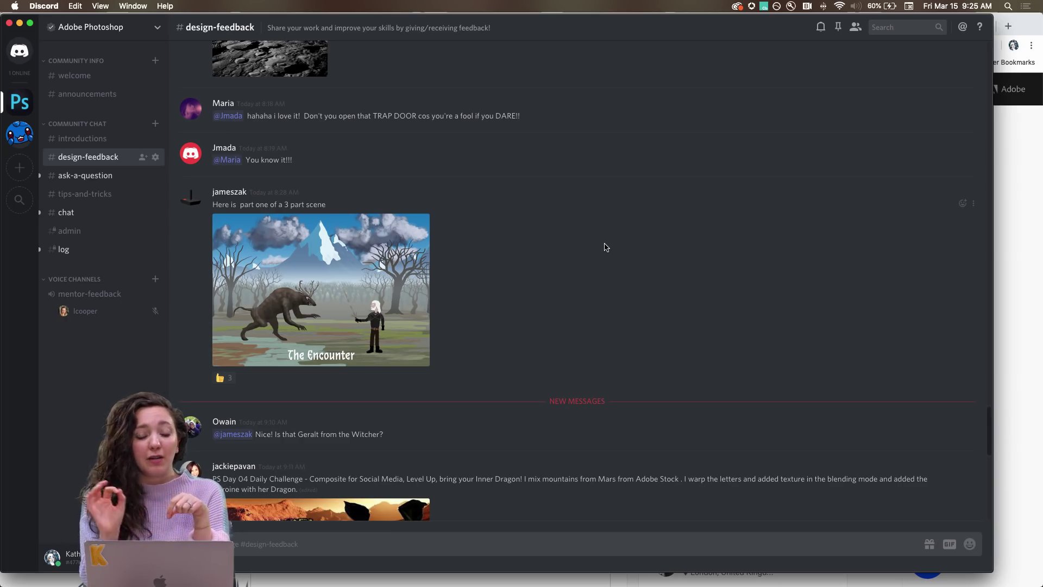
scroll(568, 287, down, 10)
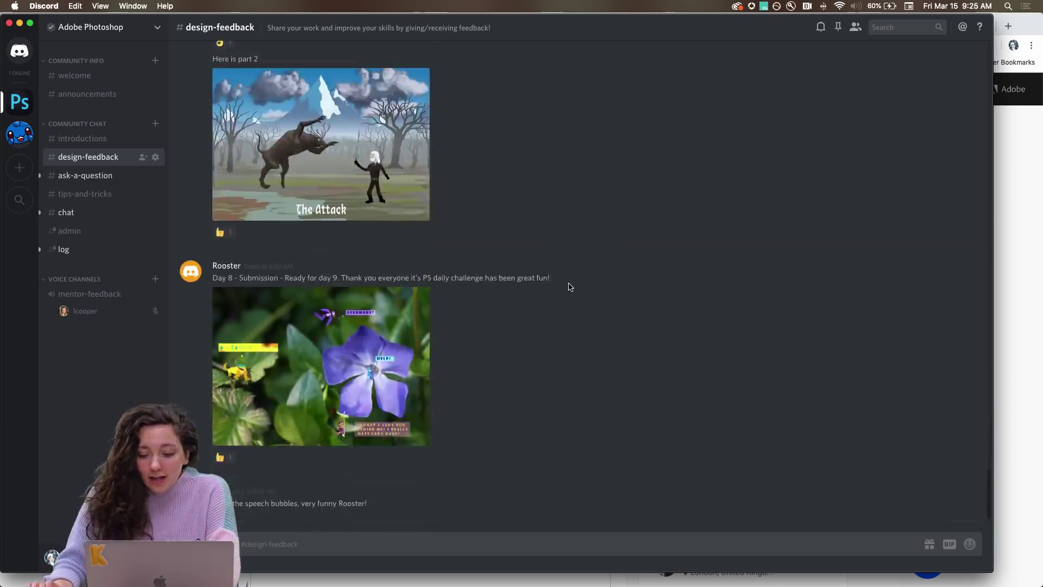
scroll(562, 283, up, 6)
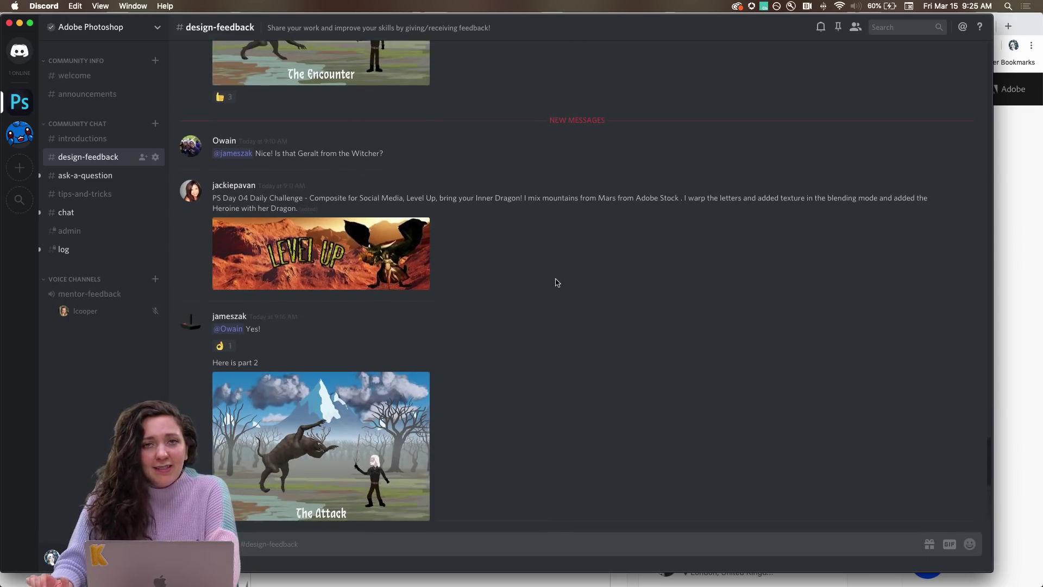
scroll(561, 283, up, 5)
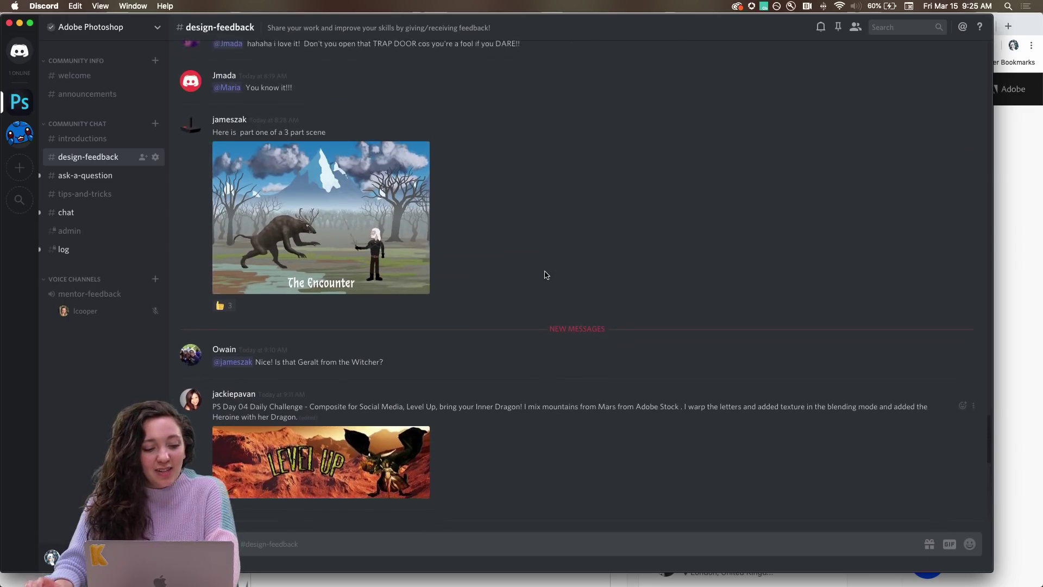